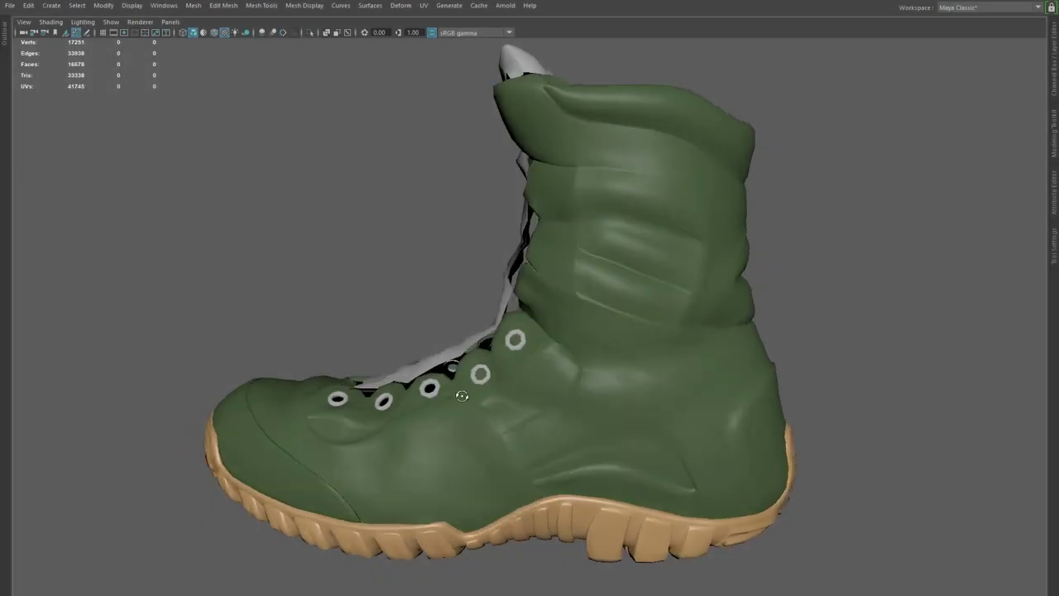
# - Examine the boot model's side profile and the tread lugs on the underside of its sole
pyautogui.keyDown('alt'); pyautogui.moveTo(462, 396); pyautogui.dragTo(469, 393); pyautogui.keyUp('alt')
pyautogui.keyDown('alt'); pyautogui.moveTo(390, 446); pyautogui.dragTo(399, 439); pyautogui.keyUp('alt')
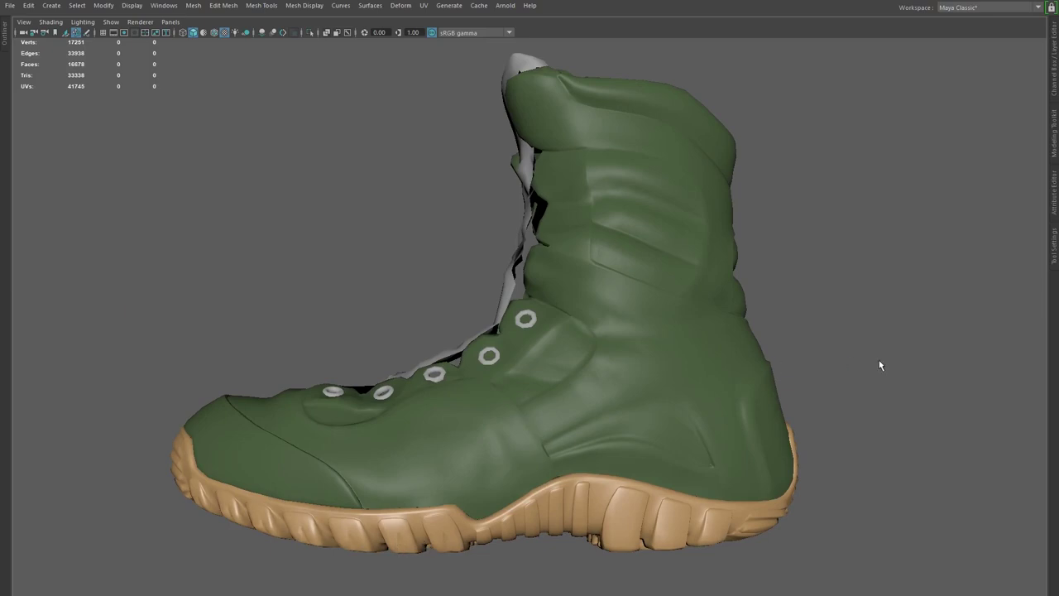
pyautogui.moveTo(800, 521)
pyautogui.keyDown('alt'); pyautogui.mouseDown()
pyautogui.moveTo(870, 461)
pyautogui.moveTo(893, 463)
pyautogui.moveTo(801, 466)
pyautogui.moveTo(795, 507)
pyautogui.mouseUp(); pyautogui.keyUp('alt')
pyautogui.keyDown('alt'); pyautogui.moveTo(597, 465); pyautogui.dragTo(631, 415, button='middle'); pyautogui.keyUp('alt')
pyautogui.keyDown('alt'); pyautogui.moveTo(631, 415); pyautogui.dragTo(626, 428); pyautogui.keyUp('alt')
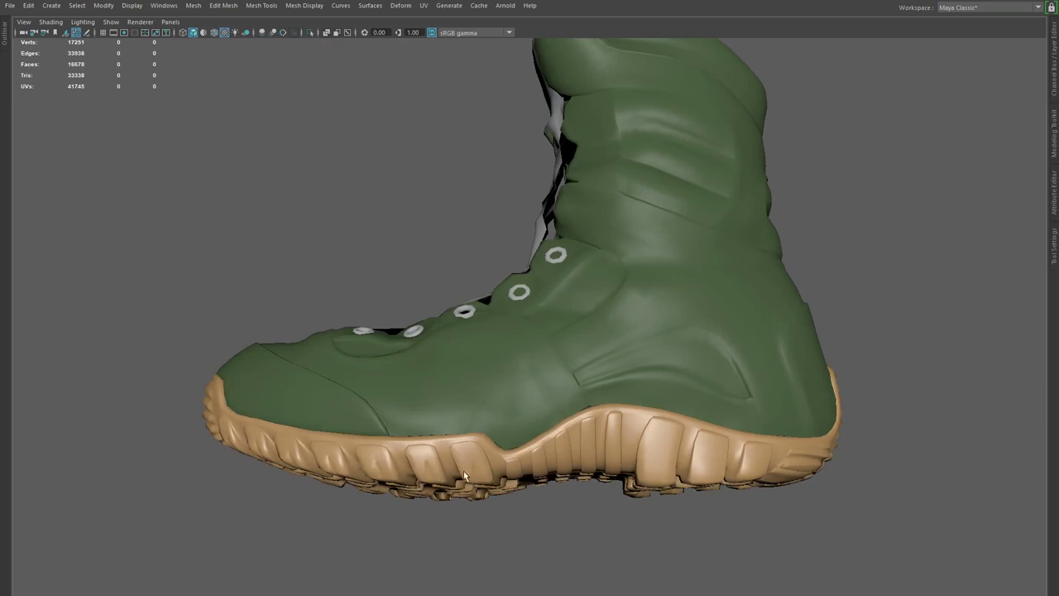
pyautogui.keyDown('alt'); pyautogui.moveTo(509, 463); pyautogui.dragTo(436, 394); pyautogui.keyUp('alt')
pyautogui.keyDown('alt'); pyautogui.moveTo(436, 390); pyautogui.dragTo(447, 396, button='right'); pyautogui.keyUp('alt')
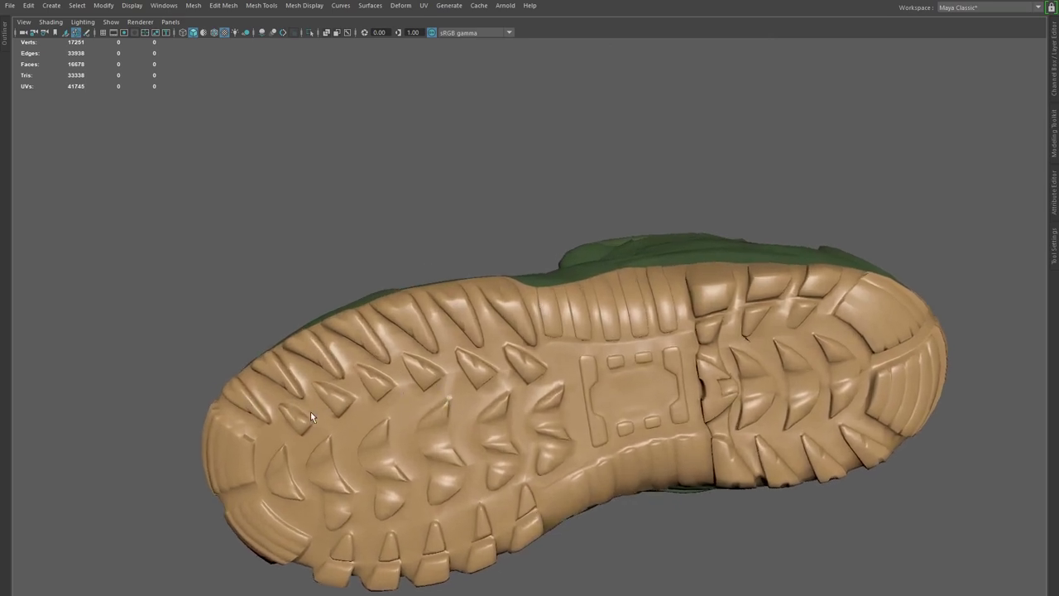
pyautogui.keyDown('alt'); pyautogui.moveTo(833, 362); pyautogui.dragTo(817, 400); pyautogui.keyUp('alt')
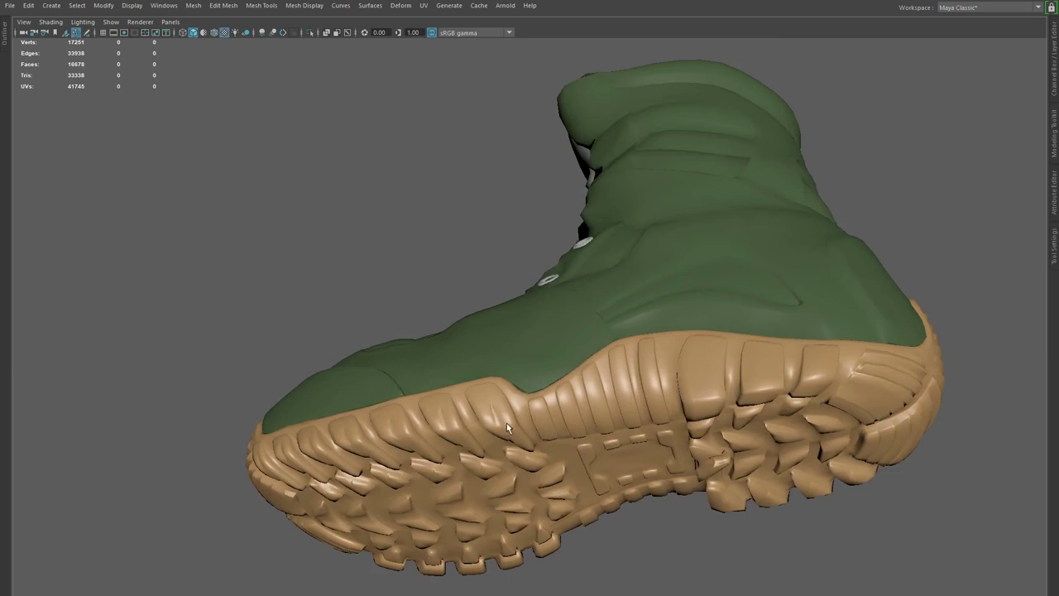
pyautogui.keyDown('alt'); pyautogui.moveTo(617, 421); pyautogui.dragTo(583, 390, button='middle'); pyautogui.keyUp('alt')
pyautogui.keyDown('alt'); pyautogui.moveTo(583, 390); pyautogui.dragTo(583, 416, button='right'); pyautogui.keyUp('alt')
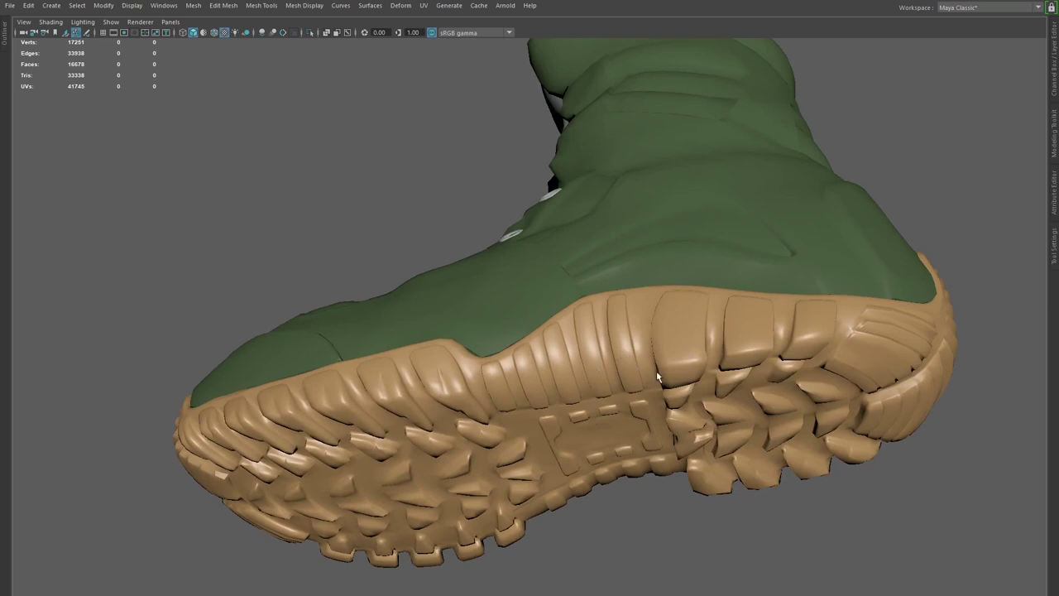
pyautogui.keyDown('alt'); pyautogui.moveTo(656, 371); pyautogui.dragTo(595, 377, button='middle'); pyautogui.keyUp('alt')
pyautogui.keyDown('alt'); pyautogui.moveTo(596, 377); pyautogui.dragTo(621, 369); pyautogui.keyUp('alt')
pyautogui.keyDown('alt'); pyautogui.moveTo(586, 367); pyautogui.dragTo(681, 351, button='middle'); pyautogui.keyUp('alt')
pyautogui.keyDown('alt'); pyautogui.moveTo(569, 362); pyautogui.dragTo(573, 391, button='right'); pyautogui.keyUp('alt')
pyautogui.keyDown('alt'); pyautogui.moveTo(573, 391); pyautogui.dragTo(512, 398); pyautogui.keyUp('alt')
# - Select the tread mesh and examine its wireframe up close around the forefoot lugs near the arch
pyautogui.click(498, 343)
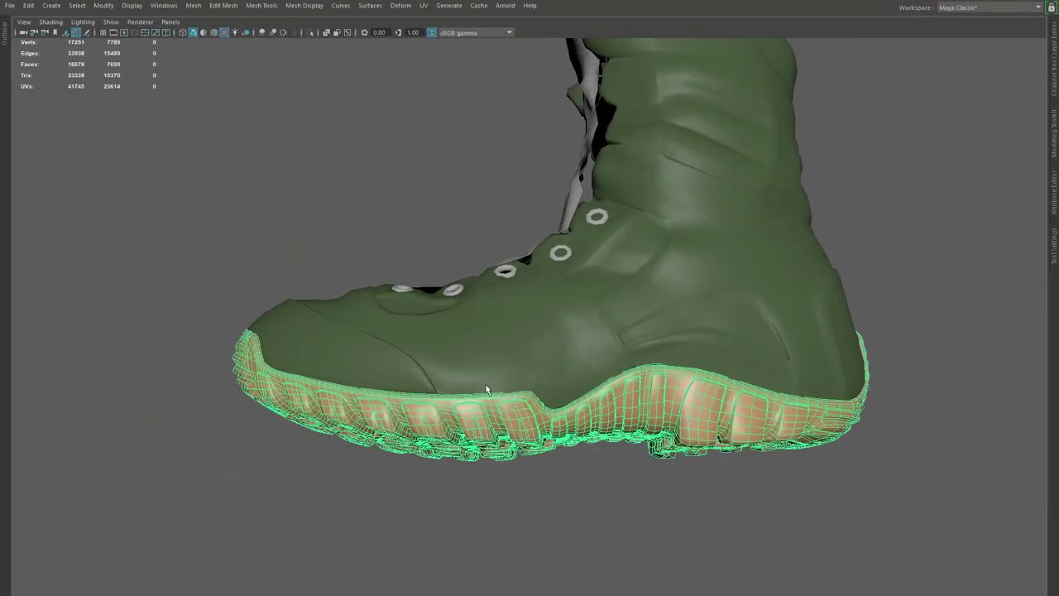
pyautogui.keyDown('alt'); pyautogui.moveTo(469, 369); pyautogui.dragTo(419, 308); pyautogui.keyUp('alt')
pyautogui.keyDown('alt'); pyautogui.moveTo(497, 355); pyautogui.dragTo(444, 336, button='middle'); pyautogui.keyUp('alt')
pyautogui.keyDown('alt'); pyautogui.moveTo(480, 356); pyautogui.dragTo(579, 434, button='right'); pyautogui.keyUp('alt')
pyautogui.keyDown('alt'); pyautogui.moveTo(481, 332); pyautogui.dragTo(521, 324, button='middle'); pyautogui.keyUp('alt')
pyautogui.keyDown('alt'); pyautogui.moveTo(508, 289); pyautogui.dragTo(451, 289); pyautogui.keyUp('alt')
pyautogui.keyDown('alt'); pyautogui.moveTo(449, 326); pyautogui.dragTo(601, 378, button='right'); pyautogui.keyUp('alt')
pyautogui.keyDown('alt'); pyautogui.moveTo(558, 317); pyautogui.dragTo(553, 324); pyautogui.keyUp('alt')
pyautogui.keyDown('alt'); pyautogui.moveTo(421, 328); pyautogui.dragTo(492, 378, button='right'); pyautogui.keyUp('alt')
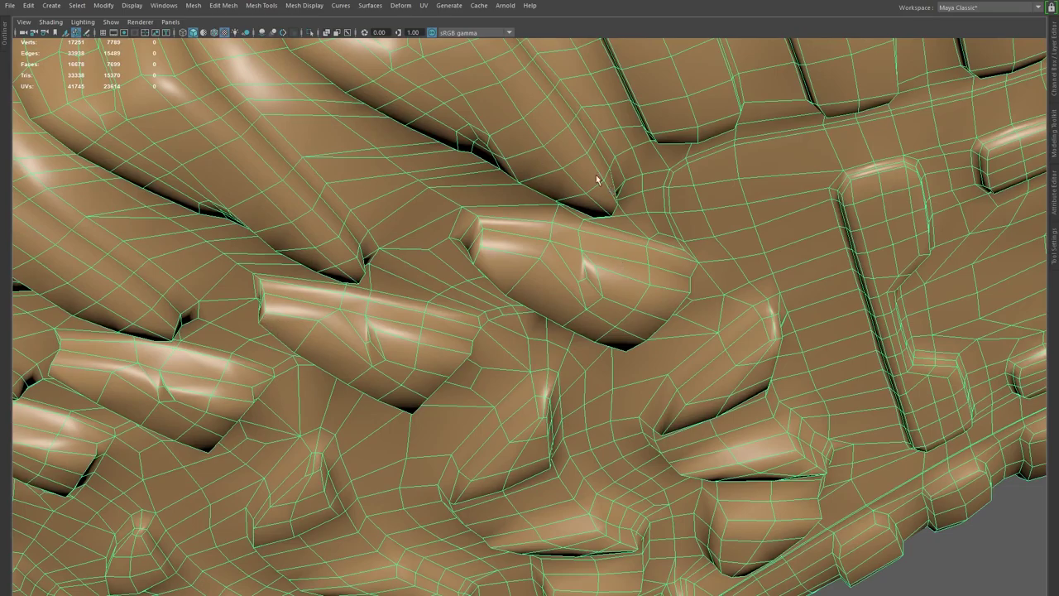
# - Examine the tread's edge flow across the whole forefoot and the arch plate
pyautogui.keyDown('alt'); pyautogui.moveTo(723, 301); pyautogui.dragTo(505, 258, button='right'); pyautogui.keyUp('alt')
pyautogui.keyDown('alt'); pyautogui.moveTo(635, 300); pyautogui.dragTo(552, 300); pyautogui.keyUp('alt')
pyautogui.keyDown('alt'); pyautogui.moveTo(369, 261); pyautogui.dragTo(379, 283); pyautogui.keyUp('alt')
pyautogui.scroll(-2, 474, 288)
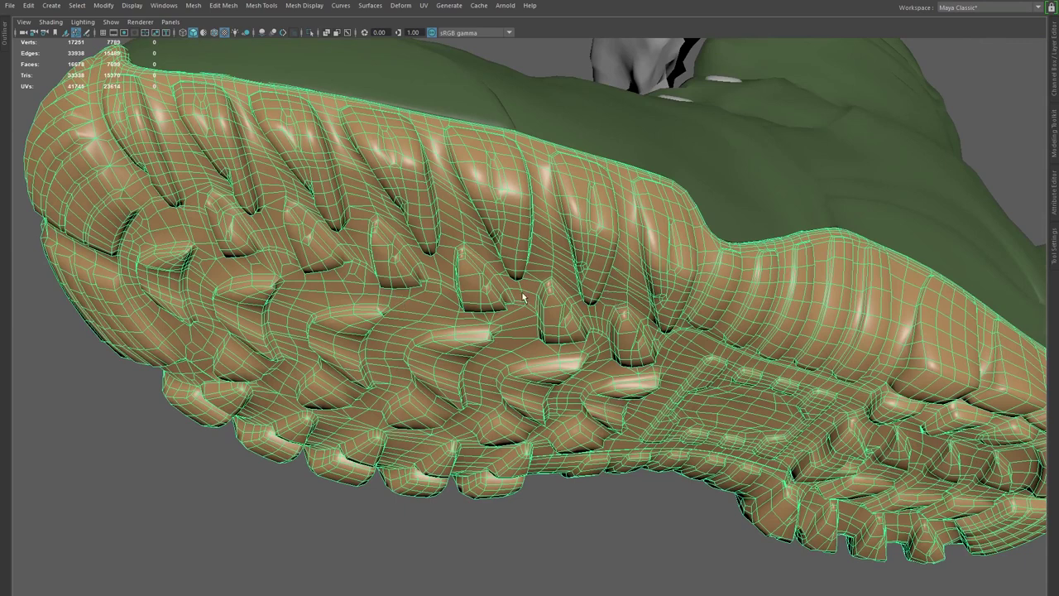
pyautogui.keyDown('alt'); pyautogui.moveTo(405, 306); pyautogui.dragTo(490, 313); pyautogui.keyUp('alt')
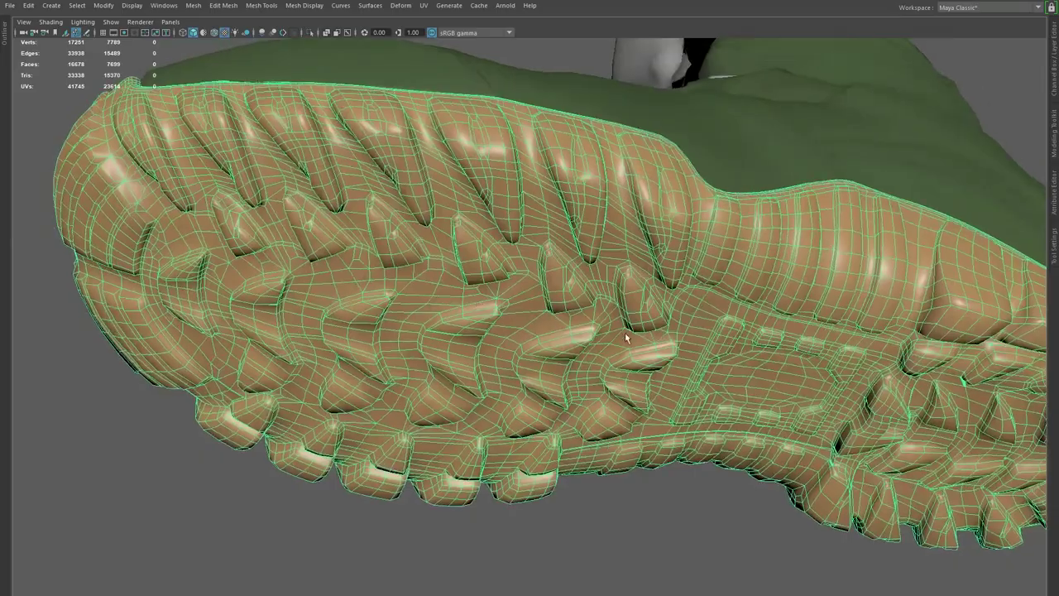
pyautogui.keyDown('alt'); pyautogui.moveTo(708, 364); pyautogui.dragTo(525, 344, button='middle'); pyautogui.keyUp('alt')
pyautogui.keyDown('alt'); pyautogui.moveTo(524, 344); pyautogui.dragTo(564, 355); pyautogui.keyUp('alt')
pyautogui.keyDown('alt'); pyautogui.moveTo(455, 340); pyautogui.dragTo(550, 391, button='middle'); pyautogui.keyUp('alt')
# - Preview the tread mesh smoothed, inspect it from the side, and return it to the unsmoothed display
pyautogui.press('3')
pyautogui.click(640, 529)
pyautogui.keyDown('alt'); pyautogui.moveTo(588, 508); pyautogui.dragTo(474, 380); pyautogui.keyUp('alt')
pyautogui.keyDown('alt'); pyautogui.moveTo(620, 397); pyautogui.dragTo(583, 395); pyautogui.keyUp('alt')
pyautogui.click(569, 382)
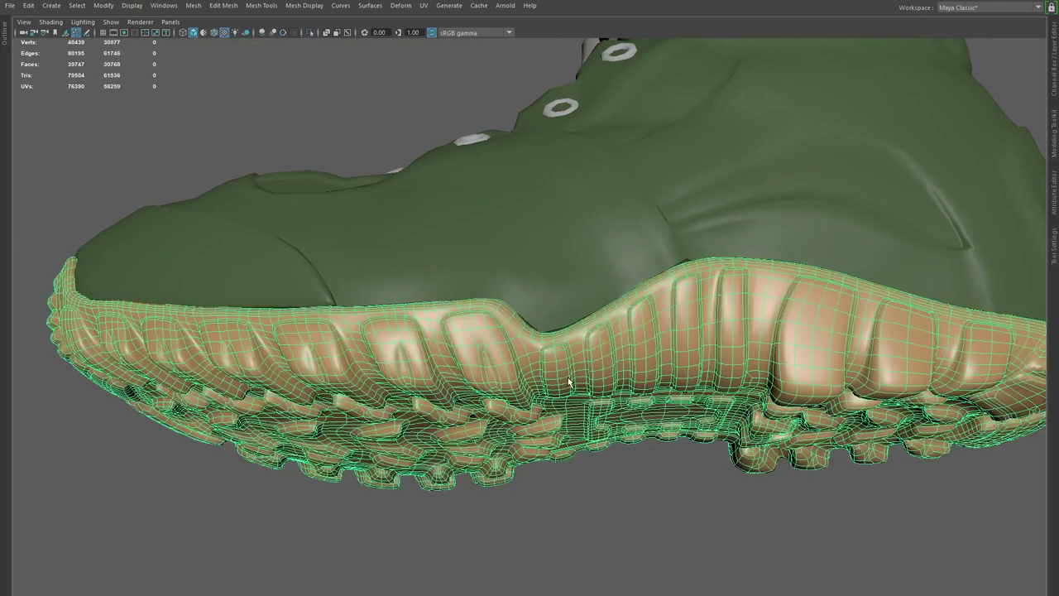
pyautogui.press('1')
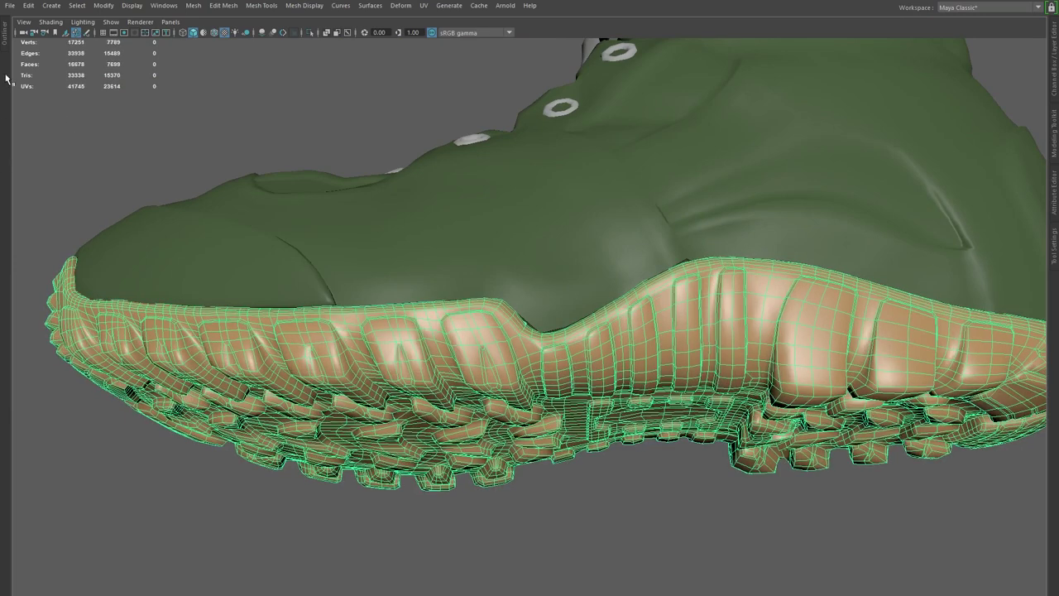
# - Unhide the scan mesh, isolate it in the viewport and clear the selection
pyautogui.click(5, 48)
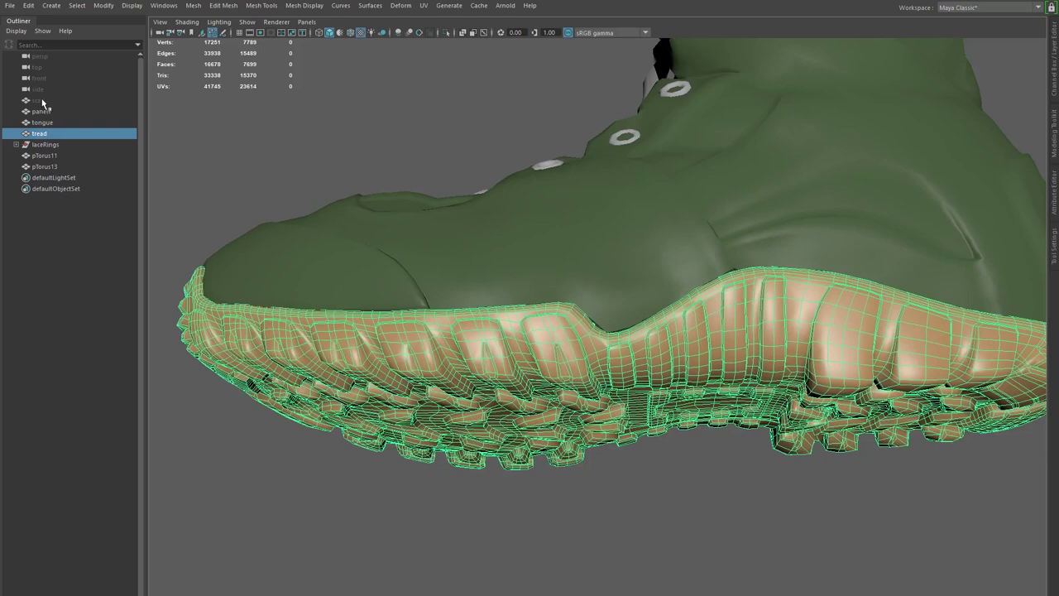
pyautogui.click(42, 100)
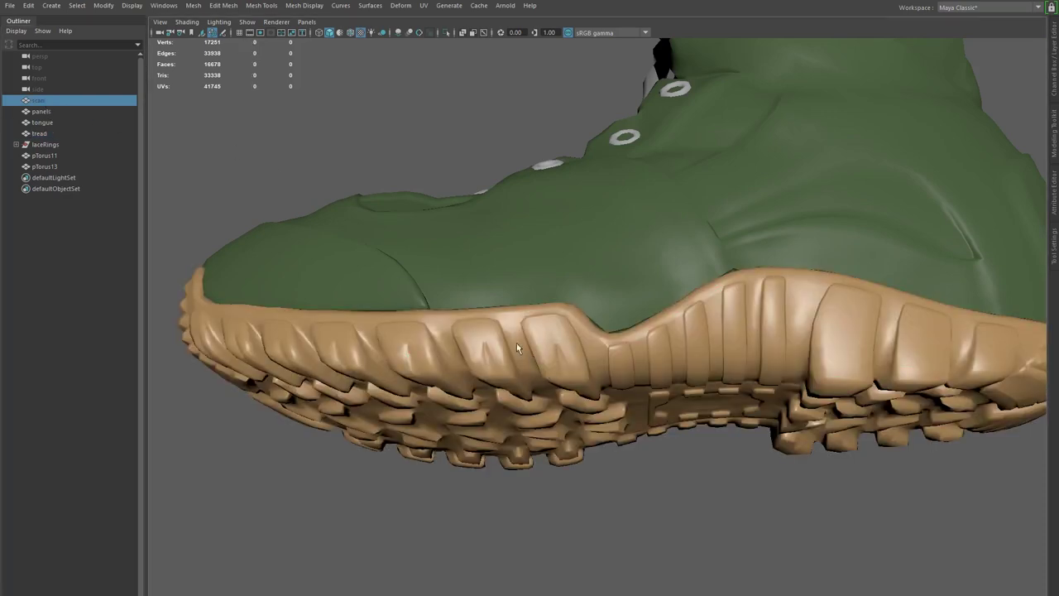
pyautogui.hotkey('shift', 'h')
pyautogui.keyDown('alt'); pyautogui.moveTo(471, 324); pyautogui.dragTo(450, 345); pyautogui.keyUp('alt')
pyautogui.hotkey('ctrl', '1')
pyautogui.keyDown('alt'); pyautogui.moveTo(518, 340); pyautogui.dragTo(568, 399); pyautogui.keyUp('alt')
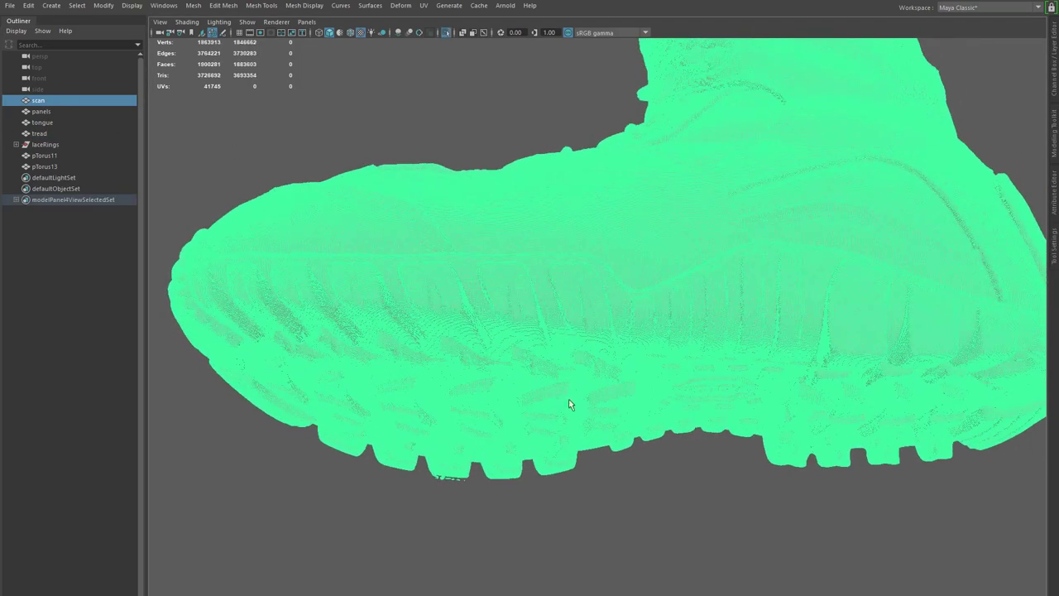
pyautogui.click(619, 492)
# - Examine the scan's sole, covering the forefoot lugs, the Vibram logo plate and the heel
pyautogui.moveTo(618, 494)
pyautogui.keyDown('alt'); pyautogui.mouseDown()
pyautogui.moveTo(608, 472)
pyautogui.moveTo(602, 484)
pyautogui.mouseUp(); pyautogui.keyUp('alt')
pyautogui.keyDown('alt'); pyautogui.moveTo(602, 484); pyautogui.dragTo(646, 538, button='right'); pyautogui.keyUp('alt')
pyautogui.keyDown('alt'); pyautogui.moveTo(646, 537); pyautogui.dragTo(575, 426); pyautogui.keyUp('alt')
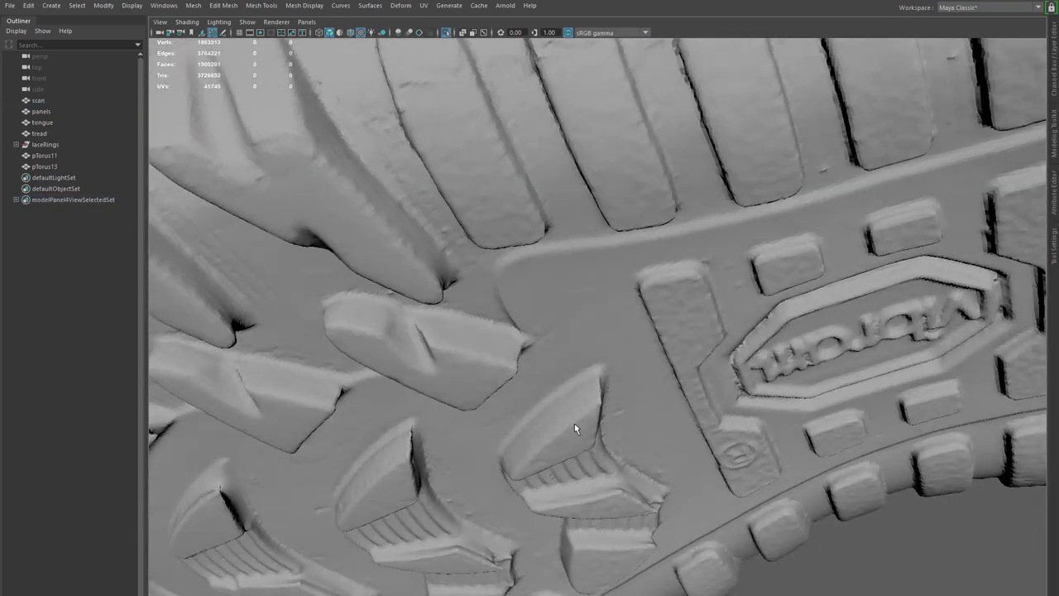
pyautogui.keyDown('alt'); pyautogui.moveTo(726, 473); pyautogui.dragTo(685, 439, button='right'); pyautogui.keyUp('alt')
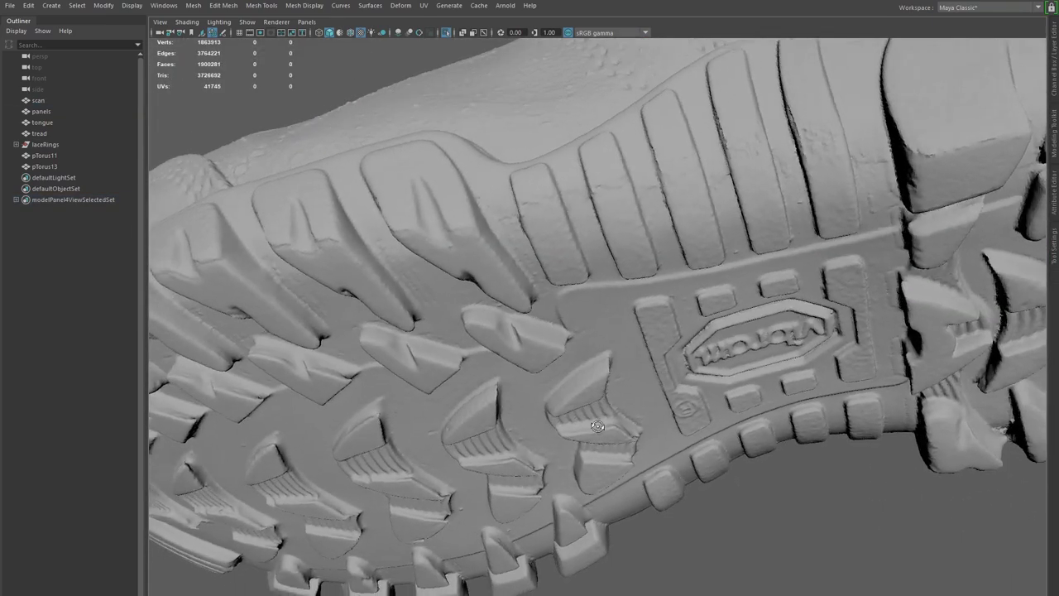
pyautogui.keyDown('alt'); pyautogui.moveTo(685, 438); pyautogui.dragTo(716, 412); pyautogui.keyUp('alt')
pyautogui.keyDown('alt'); pyautogui.moveTo(683, 400); pyautogui.dragTo(741, 379, button='middle'); pyautogui.keyUp('alt')
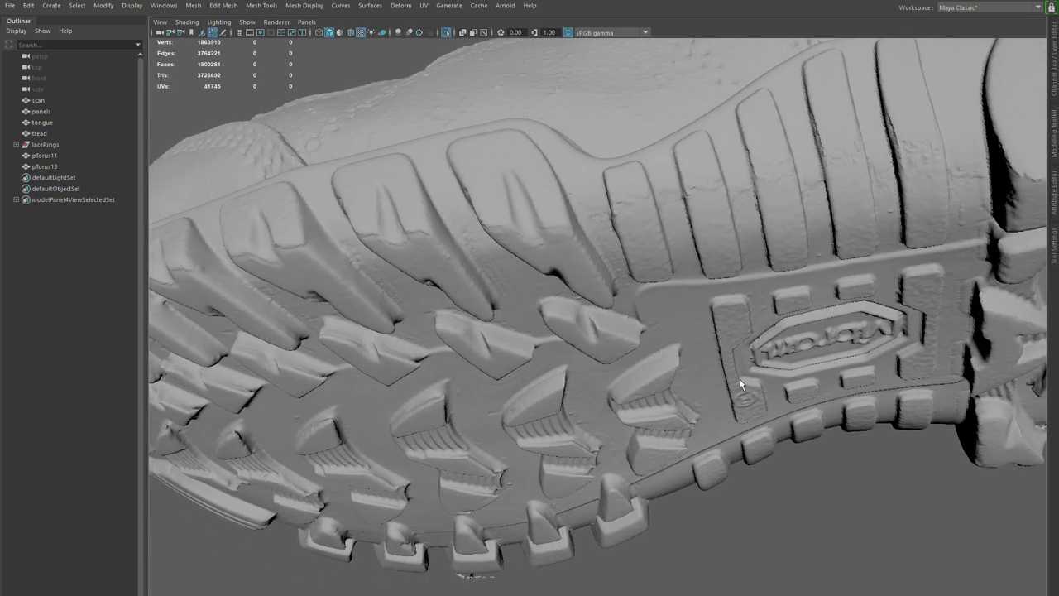
pyautogui.keyDown('alt'); pyautogui.moveTo(741, 379); pyautogui.dragTo(672, 378, button='right'); pyautogui.keyUp('alt')
pyautogui.keyDown('alt'); pyautogui.moveTo(654, 391); pyautogui.dragTo(659, 403); pyautogui.keyUp('alt')
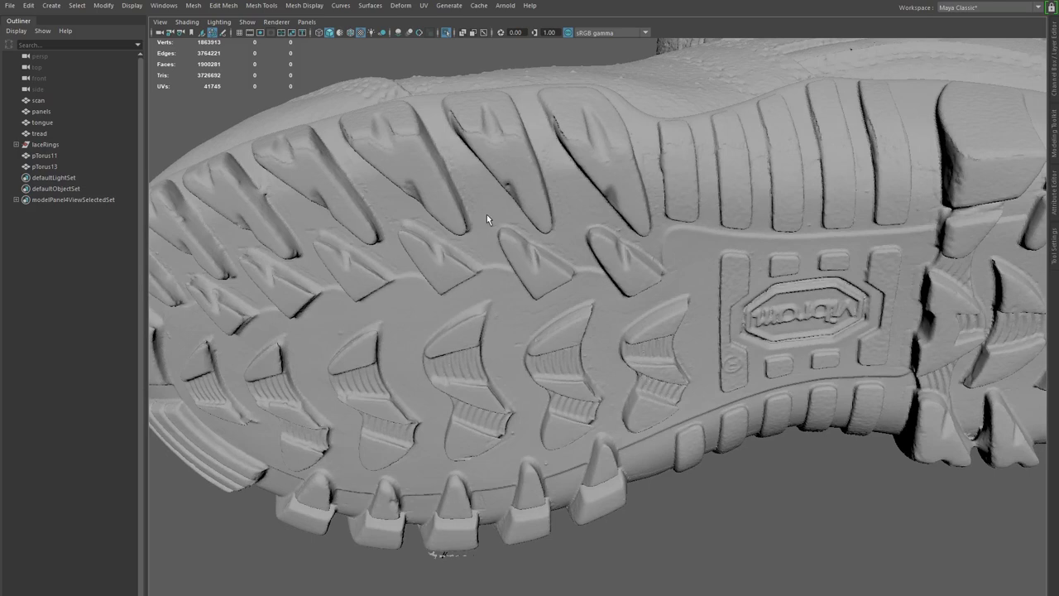
pyautogui.keyDown('alt'); pyautogui.moveTo(639, 283); pyautogui.dragTo(598, 274, button='right'); pyautogui.keyUp('alt')
pyautogui.keyDown('alt'); pyautogui.moveTo(598, 274); pyautogui.dragTo(626, 313); pyautogui.keyUp('alt')
pyautogui.keyDown('alt'); pyautogui.moveTo(693, 307); pyautogui.dragTo(480, 278, button='middle'); pyautogui.keyUp('alt')
pyautogui.keyDown('alt'); pyautogui.moveTo(685, 289); pyautogui.dragTo(743, 268); pyautogui.keyUp('alt')
pyautogui.keyDown('alt'); pyautogui.moveTo(678, 265); pyautogui.dragTo(841, 266, button='middle'); pyautogui.keyUp('alt')
pyautogui.keyDown('alt'); pyautogui.moveTo(841, 264); pyautogui.dragTo(747, 327); pyautogui.keyUp('alt')
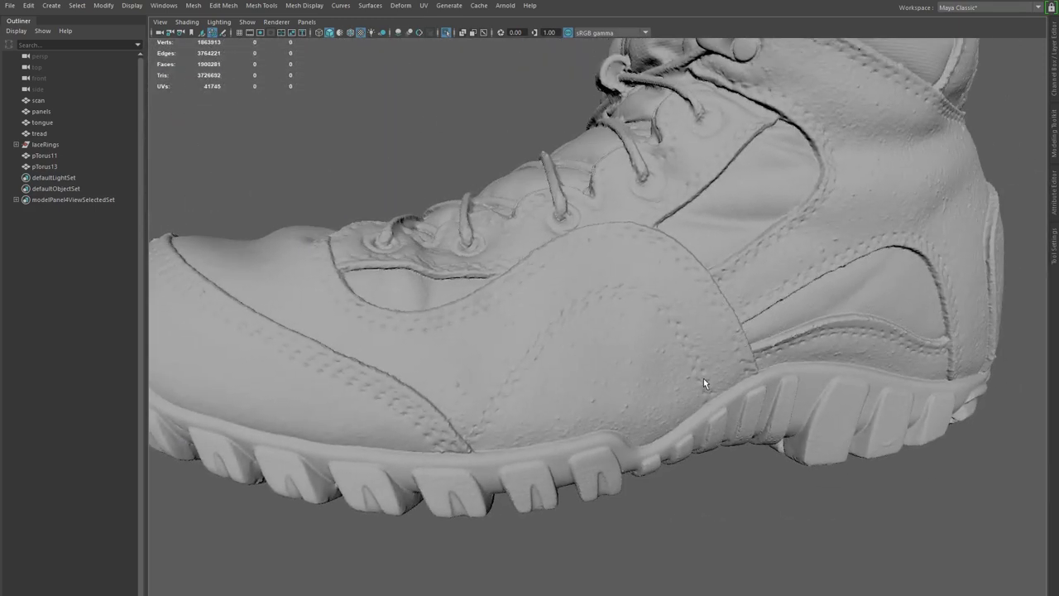
# - Examine the scan's upper, covering the panel seams, stitching, laces and toe cap
pyautogui.keyDown('alt'); pyautogui.moveTo(848, 257); pyautogui.dragTo(689, 256, button='right'); pyautogui.keyUp('alt')
pyautogui.keyDown('alt'); pyautogui.moveTo(689, 256); pyautogui.dragTo(899, 252); pyautogui.keyUp('alt')
pyautogui.keyDown('alt'); pyautogui.moveTo(549, 292); pyautogui.dragTo(633, 312, button='right'); pyautogui.keyUp('alt')
pyautogui.keyDown('alt'); pyautogui.moveTo(502, 273); pyautogui.dragTo(582, 347, button='middle'); pyautogui.keyUp('alt')
pyautogui.keyDown('alt'); pyautogui.moveTo(581, 348); pyautogui.dragTo(706, 379, button='right'); pyautogui.keyUp('alt')
pyautogui.keyDown('alt'); pyautogui.moveTo(705, 379); pyautogui.dragTo(679, 370); pyautogui.keyUp('alt')
pyautogui.keyDown('alt'); pyautogui.moveTo(481, 228); pyautogui.dragTo(551, 241); pyautogui.keyUp('alt')
pyautogui.keyDown('alt'); pyautogui.moveTo(542, 248); pyautogui.dragTo(549, 323, button='middle'); pyautogui.keyUp('alt')
pyautogui.keyDown('alt'); pyautogui.moveTo(549, 323); pyautogui.dragTo(690, 391, button='right'); pyautogui.keyUp('alt')
pyautogui.keyDown('alt'); pyautogui.moveTo(691, 390); pyautogui.dragTo(614, 371); pyautogui.keyUp('alt')
pyautogui.keyDown('alt'); pyautogui.moveTo(677, 394); pyautogui.dragTo(496, 331, button='right'); pyautogui.keyUp('alt')
pyautogui.keyDown('alt'); pyautogui.moveTo(902, 513); pyautogui.dragTo(570, 369, button='middle'); pyautogui.keyUp('alt')
pyautogui.keyDown('alt'); pyautogui.moveTo(613, 394); pyautogui.dragTo(499, 396); pyautogui.keyUp('alt')
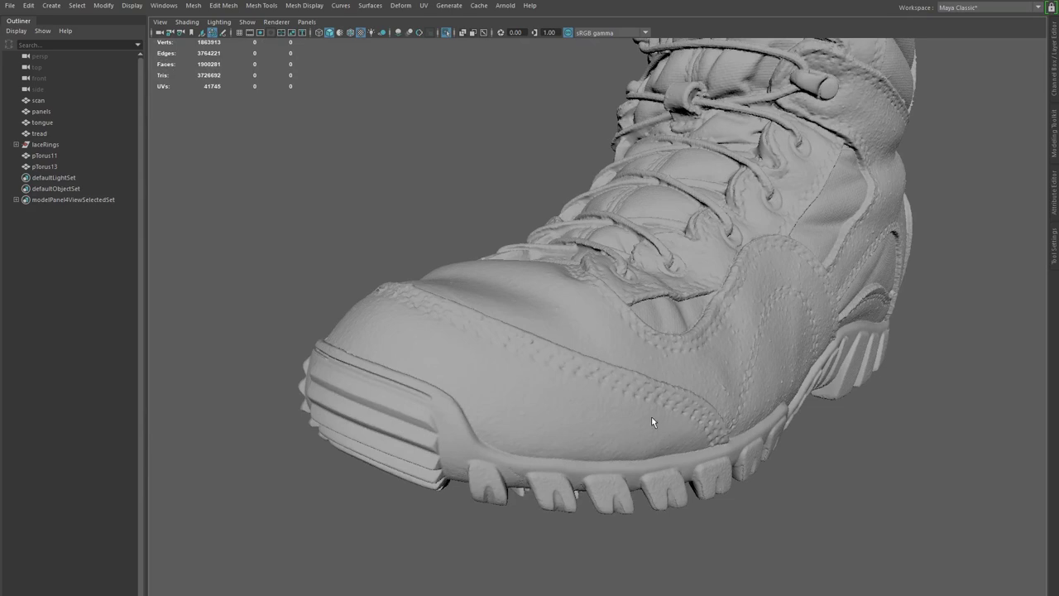
# - Compare the scan's side panels and lacing with its sole, inspecting the ribbed lugs up close
pyautogui.keyDown('alt'); pyautogui.moveTo(658, 384); pyautogui.dragTo(572, 361); pyautogui.keyUp('alt')
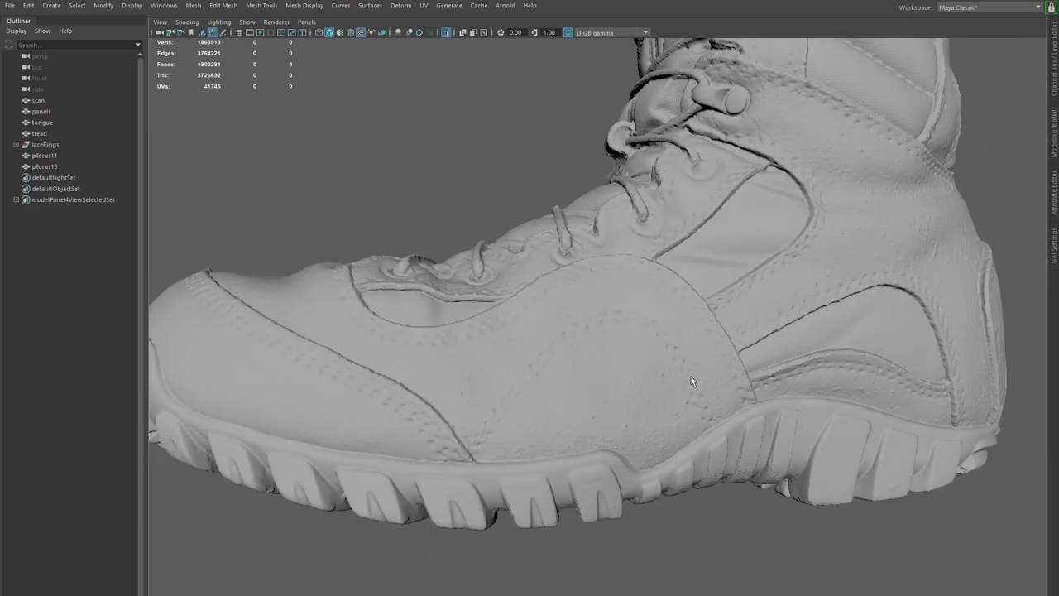
pyautogui.keyDown('alt'); pyautogui.moveTo(307, 353); pyautogui.dragTo(312, 410); pyautogui.keyUp('alt')
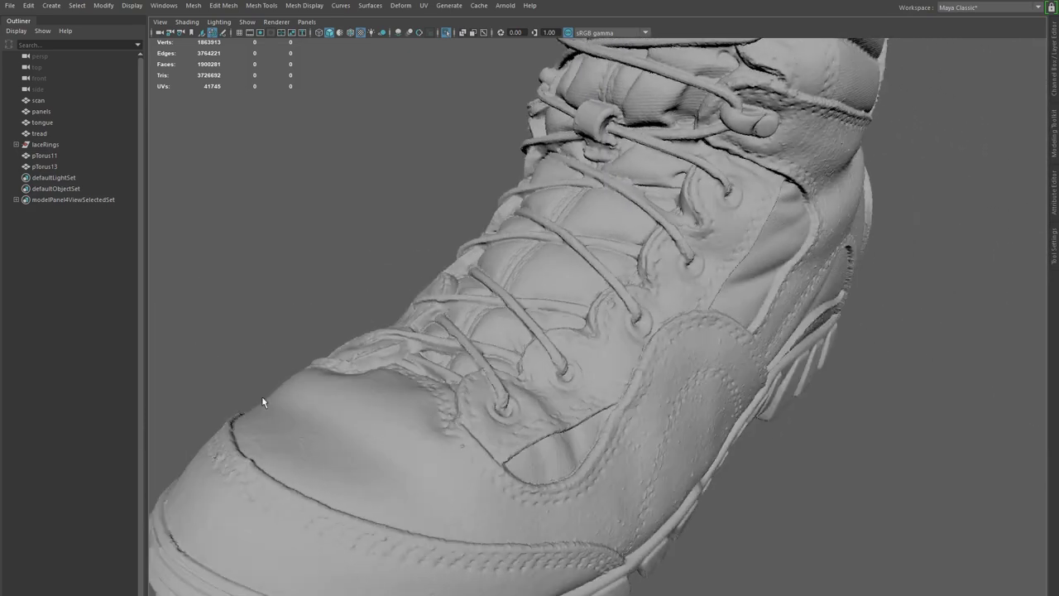
pyautogui.keyDown('alt'); pyautogui.moveTo(816, 337); pyautogui.dragTo(792, 266); pyautogui.keyUp('alt')
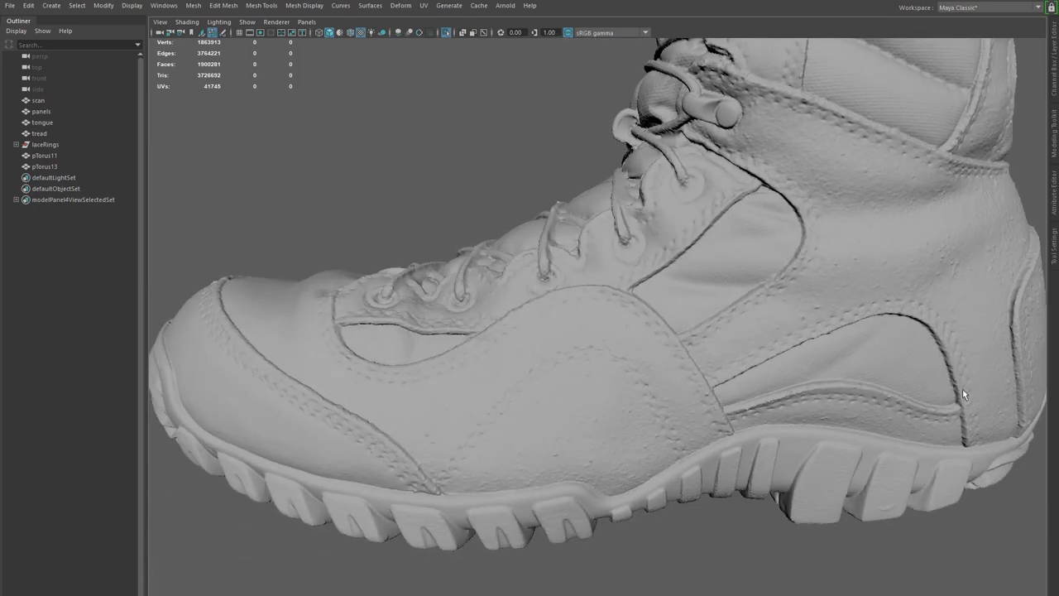
pyautogui.keyDown('alt'); pyautogui.moveTo(731, 331); pyautogui.dragTo(738, 253); pyautogui.keyUp('alt')
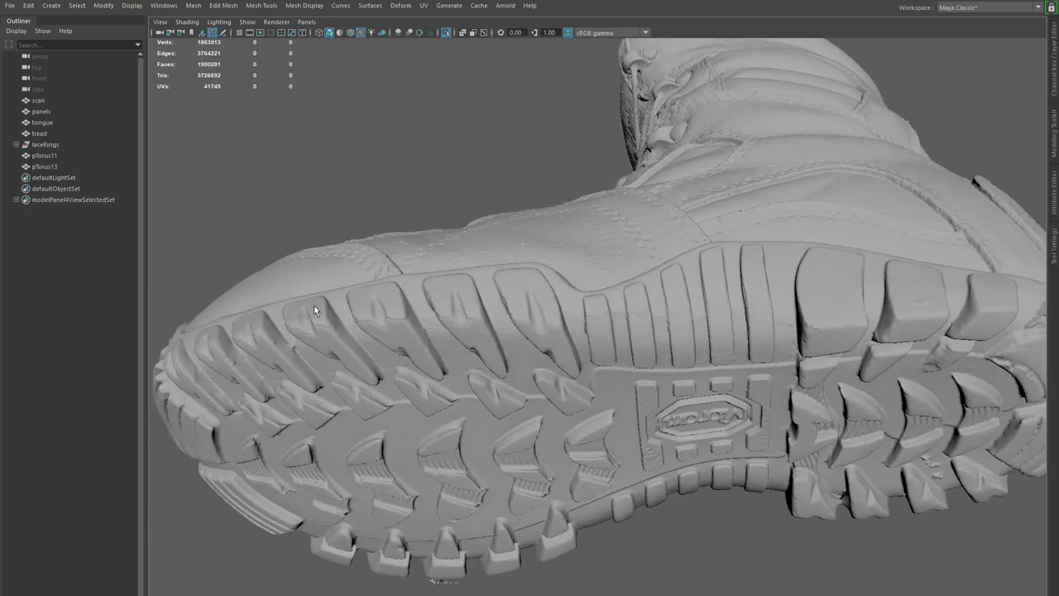
pyautogui.keyDown('alt'); pyautogui.moveTo(344, 412); pyautogui.dragTo(523, 443); pyautogui.keyUp('alt')
pyautogui.keyDown('alt'); pyautogui.moveTo(523, 443); pyautogui.dragTo(555, 459, button='right'); pyautogui.keyUp('alt')
pyautogui.keyDown('alt'); pyautogui.moveTo(555, 459); pyautogui.dragTo(516, 447); pyautogui.keyUp('alt')
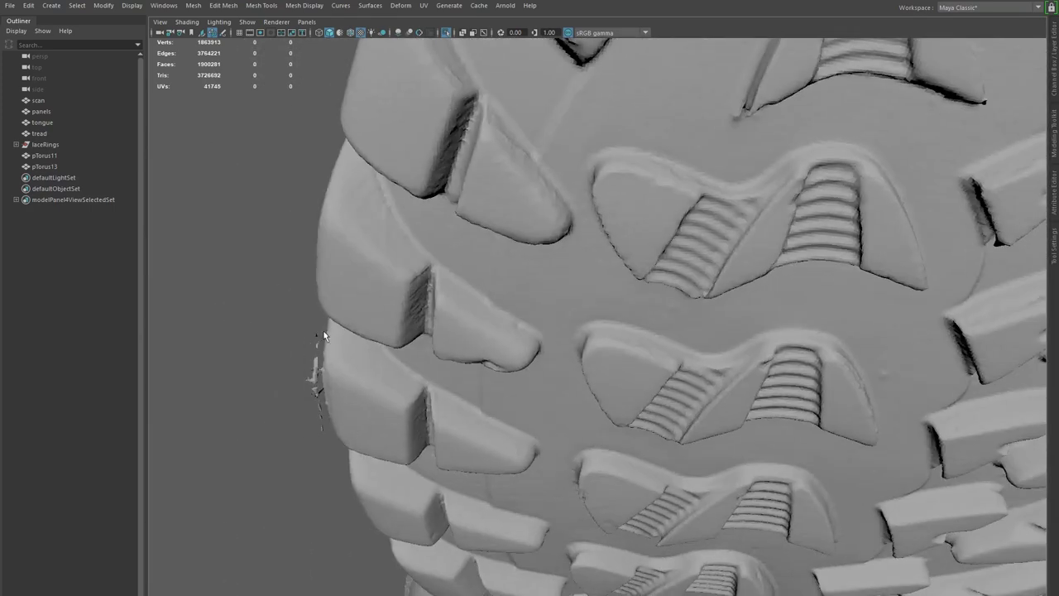
pyautogui.keyDown('alt'); pyautogui.moveTo(774, 468); pyautogui.dragTo(543, 405, button='right'); pyautogui.keyUp('alt')
pyautogui.keyDown('alt'); pyautogui.moveTo(642, 357); pyautogui.dragTo(641, 419); pyautogui.keyUp('alt')
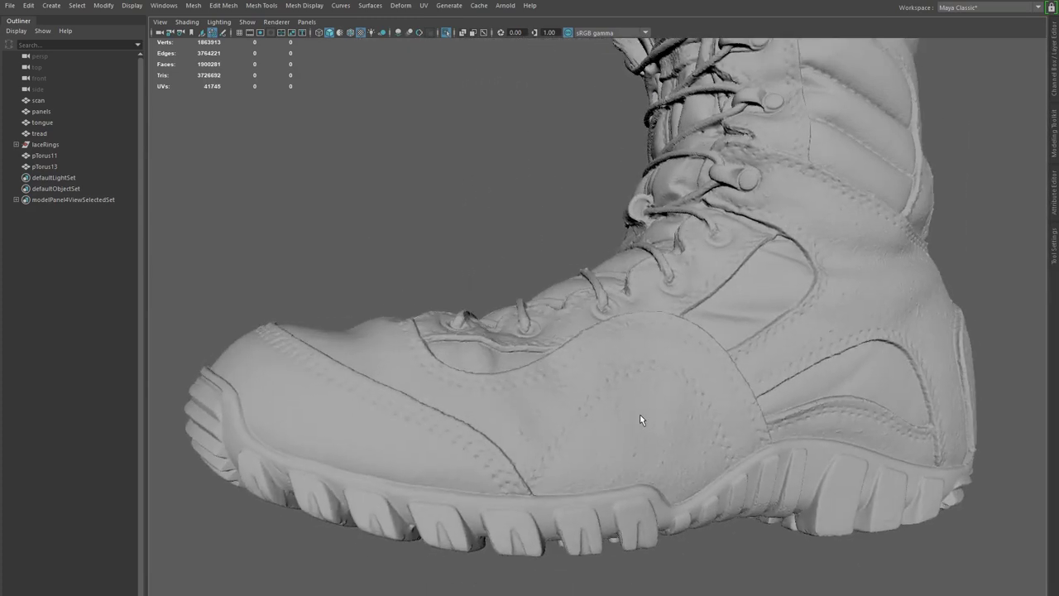
# - Turn off isolation of the scan mesh and hide it again
pyautogui.click(613, 384)
pyautogui.hotkey('ctrl', '1')
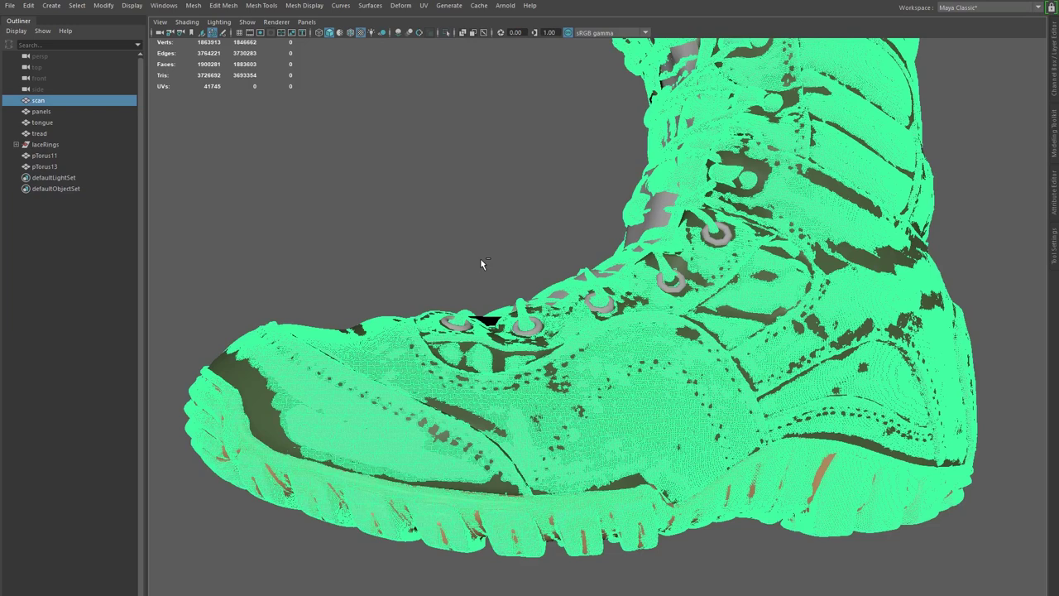
pyautogui.hotkey('ctrl', 'h')
# - Display the green panels mesh in smooth preview and clear the selection
pyautogui.keyDown('alt'); pyautogui.moveTo(593, 302); pyautogui.dragTo(554, 339); pyautogui.keyUp('alt')
pyautogui.keyDown('alt'); pyautogui.moveTo(618, 417); pyautogui.dragTo(583, 400, button='middle'); pyautogui.keyUp('alt')
pyautogui.keyDown('alt'); pyautogui.moveTo(584, 400); pyautogui.dragTo(632, 437, button='right'); pyautogui.keyUp('alt')
pyautogui.keyDown('alt'); pyautogui.moveTo(631, 433); pyautogui.dragTo(621, 397); pyautogui.keyUp('alt')
pyautogui.click(602, 362)
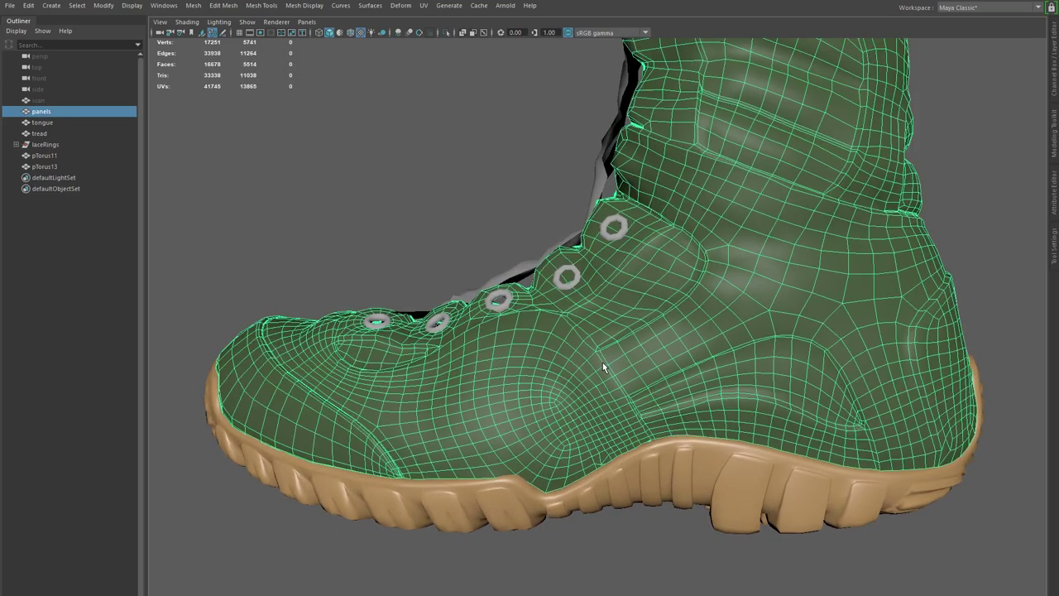
pyautogui.press('3')
pyautogui.click(487, 213)
# - Examine the smoothed panel seams around the ankle and heel on both sides of the boot
pyautogui.keyDown('alt'); pyautogui.moveTo(547, 268); pyautogui.dragTo(633, 329); pyautogui.keyUp('alt')
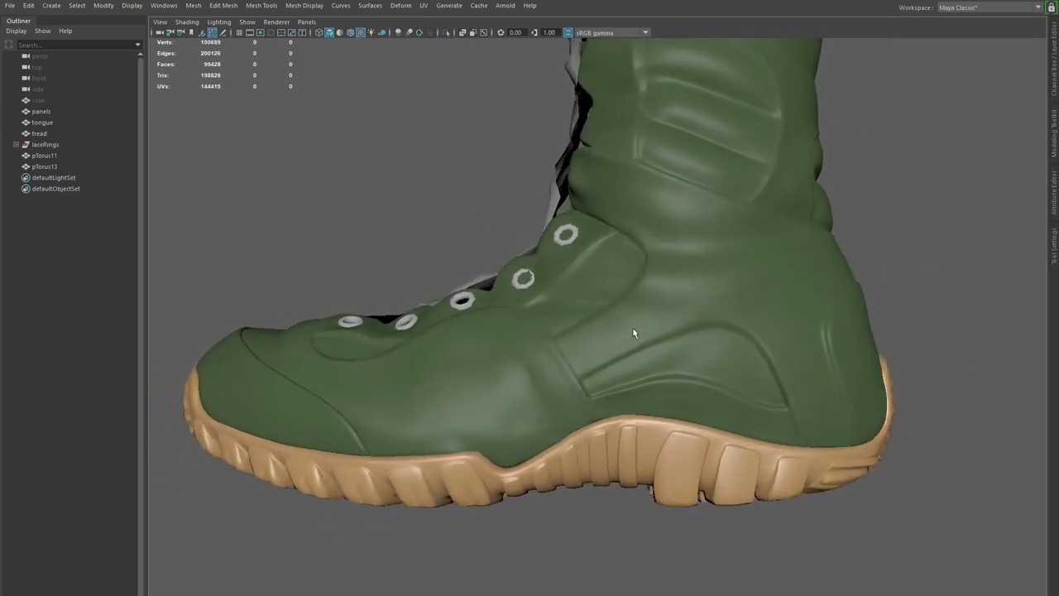
pyautogui.keyDown('alt'); pyautogui.moveTo(633, 329); pyautogui.dragTo(696, 391, button='right'); pyautogui.keyUp('alt')
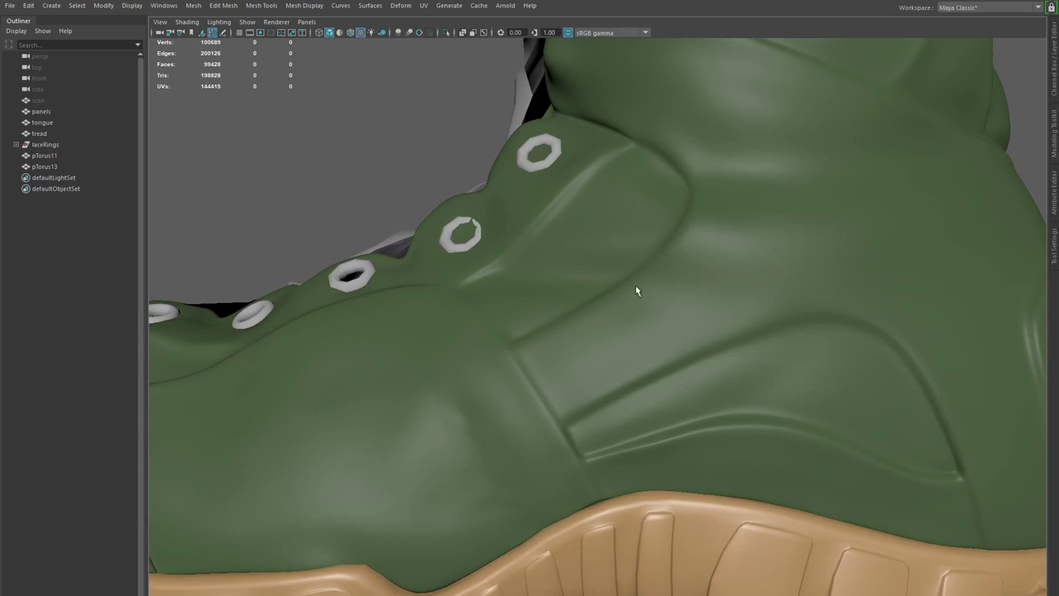
pyautogui.scroll(-3, 554, 331)
pyautogui.keyDown('alt'); pyautogui.moveTo(564, 342); pyautogui.dragTo(690, 345); pyautogui.keyUp('alt')
pyautogui.scroll(3, 675, 364)
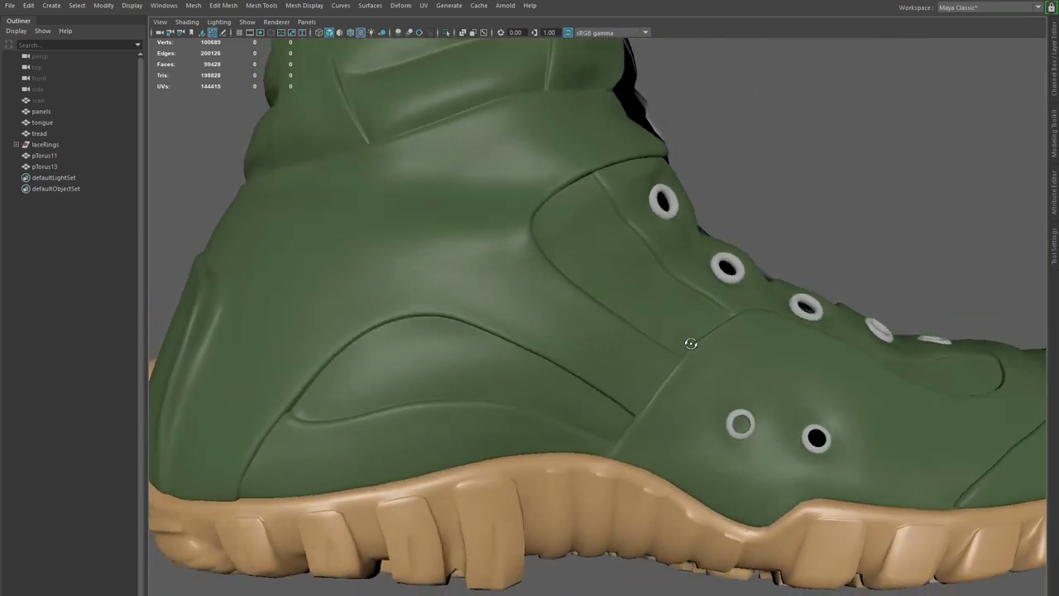
pyautogui.keyDown('alt'); pyautogui.moveTo(477, 338); pyautogui.dragTo(523, 320, button='middle'); pyautogui.keyUp('alt')
pyautogui.keyDown('alt'); pyautogui.moveTo(522, 320); pyautogui.dragTo(546, 329); pyautogui.keyUp('alt')
pyautogui.keyDown('alt'); pyautogui.moveTo(546, 329); pyautogui.dragTo(631, 382, button='right'); pyautogui.keyUp('alt')
pyautogui.keyDown('alt'); pyautogui.moveTo(631, 382); pyautogui.dragTo(669, 405); pyautogui.keyUp('alt')
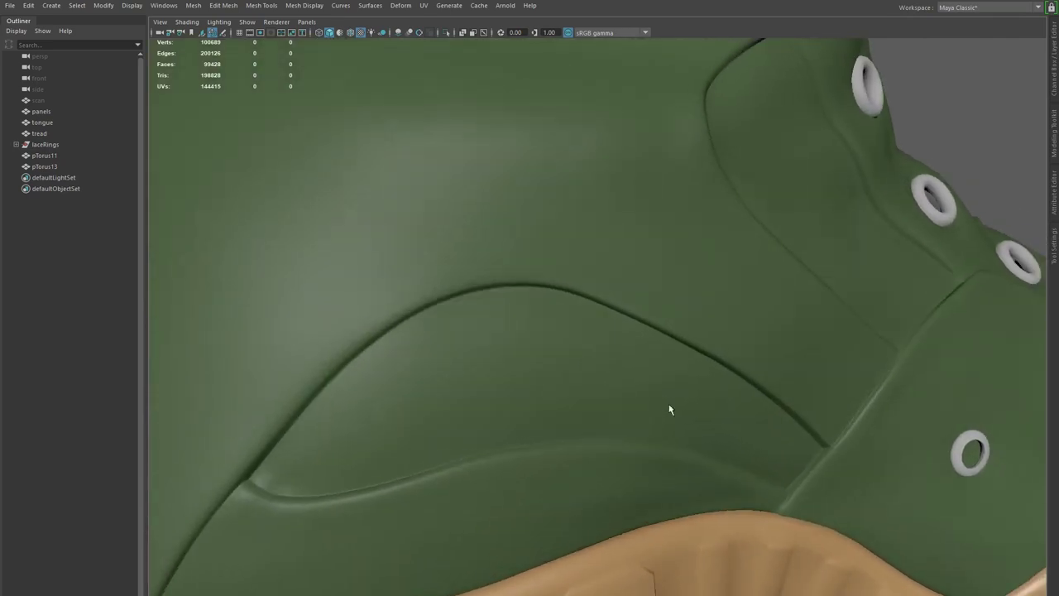
# - Examine the smoothed panels around the lace rings and toe cap, then the opposite side
pyautogui.keyDown('alt'); pyautogui.moveTo(647, 364); pyautogui.dragTo(559, 372); pyautogui.keyUp('alt')
pyautogui.keyDown('alt'); pyautogui.moveTo(510, 453); pyautogui.dragTo(635, 408, button='middle'); pyautogui.keyUp('alt')
pyautogui.keyDown('alt'); pyautogui.moveTo(636, 409); pyautogui.dragTo(574, 414, button='right'); pyautogui.keyUp('alt')
pyautogui.keyDown('alt'); pyautogui.moveTo(574, 413); pyautogui.dragTo(515, 427); pyautogui.keyUp('alt')
pyautogui.keyDown('alt'); pyautogui.moveTo(692, 381); pyautogui.dragTo(530, 435, button='middle'); pyautogui.keyUp('alt')
pyautogui.keyDown('alt'); pyautogui.moveTo(715, 449); pyautogui.dragTo(664, 457, button='right'); pyautogui.keyUp('alt')
pyautogui.keyDown('alt'); pyautogui.moveTo(664, 457); pyautogui.dragTo(752, 463); pyautogui.keyUp('alt')
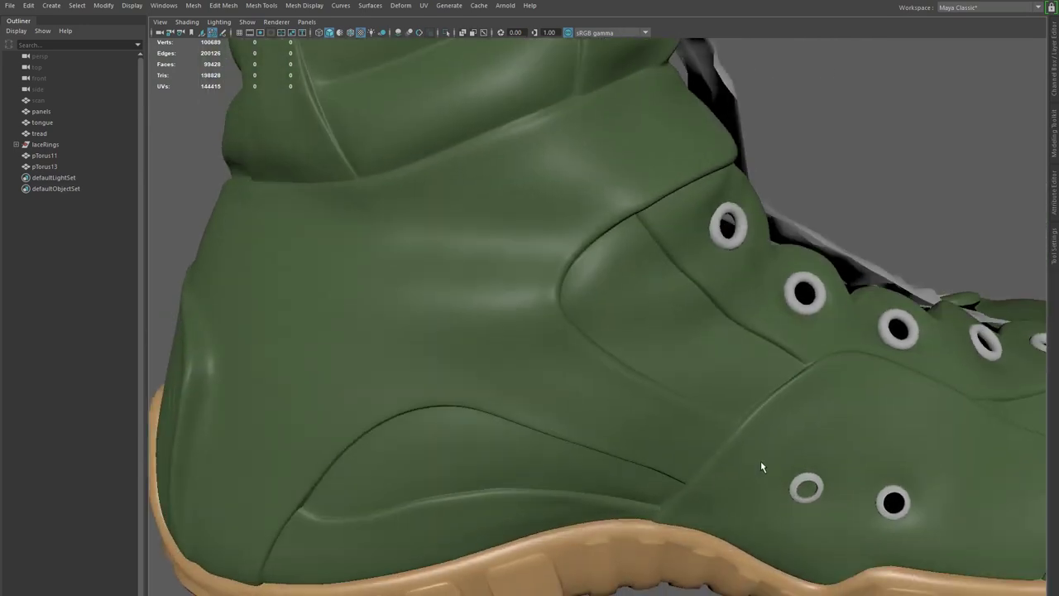
pyautogui.keyDown('alt'); pyautogui.moveTo(799, 441); pyautogui.dragTo(562, 461, button='middle'); pyautogui.keyUp('alt')
pyautogui.keyDown('alt'); pyautogui.moveTo(708, 489); pyautogui.dragTo(679, 470); pyautogui.keyUp('alt')
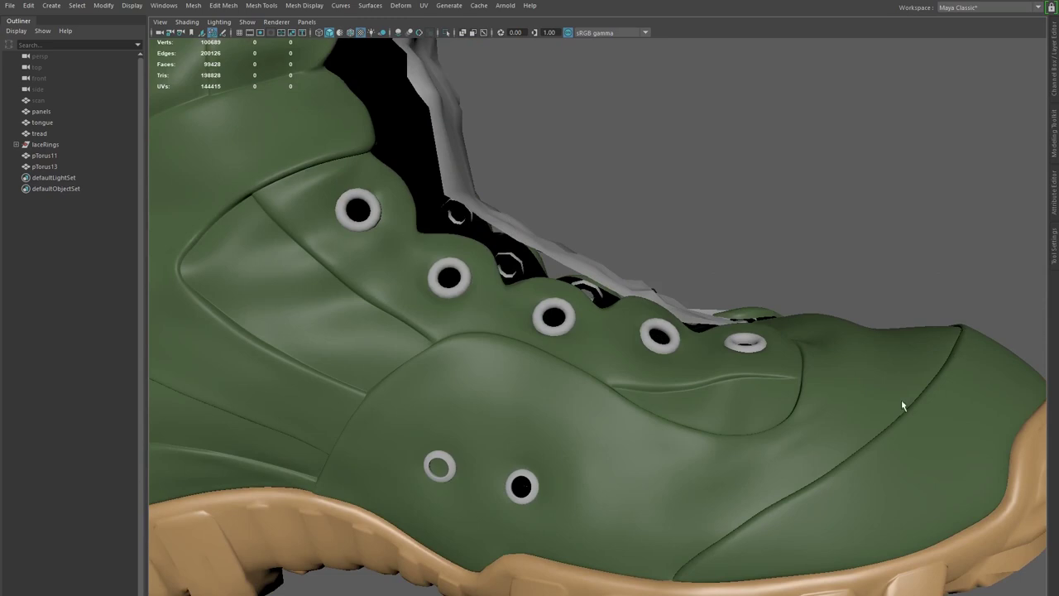
pyautogui.keyDown('alt'); pyautogui.moveTo(753, 540); pyautogui.dragTo(430, 482); pyautogui.keyUp('alt')
pyautogui.keyDown('alt'); pyautogui.moveTo(1025, 379); pyautogui.dragTo(850, 438, button='middle'); pyautogui.keyUp('alt')
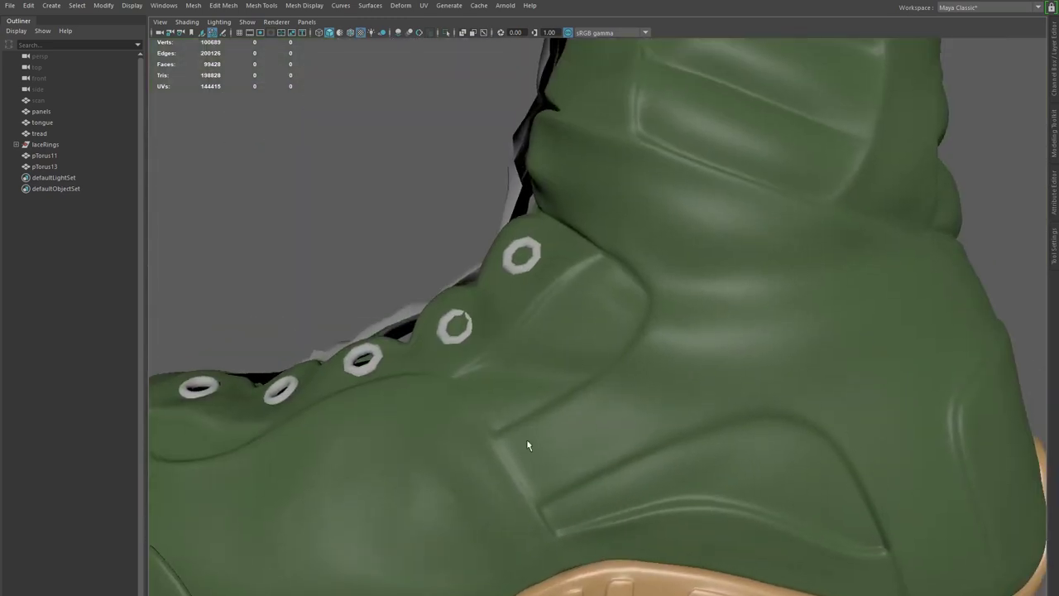
# - Examine the smoothed padded panels around the collar and ankle on both sides, then the lace ring area
pyautogui.scroll(-4, 669, 375)
pyautogui.keyDown('alt'); pyautogui.moveTo(668, 376); pyautogui.dragTo(923, 398); pyautogui.keyUp('alt')
pyautogui.keyDown('alt'); pyautogui.moveTo(473, 217); pyautogui.dragTo(522, 456, button='middle'); pyautogui.keyUp('alt')
pyautogui.keyDown('alt'); pyautogui.moveTo(522, 456); pyautogui.dragTo(662, 472, button='right'); pyautogui.keyUp('alt')
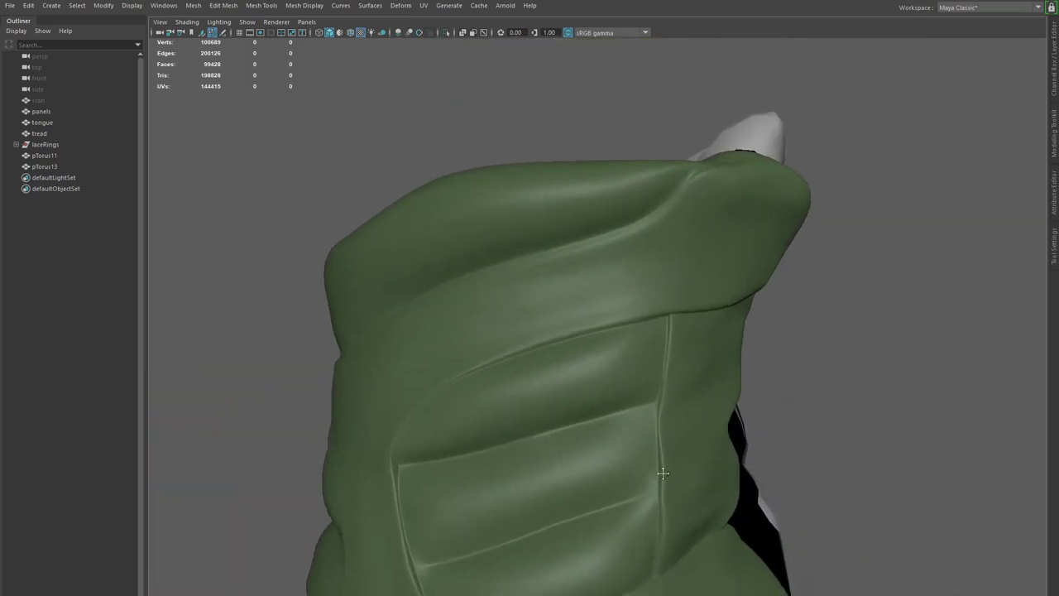
pyautogui.keyDown('alt'); pyautogui.moveTo(536, 386); pyautogui.dragTo(562, 235, button='middle'); pyautogui.keyUp('alt')
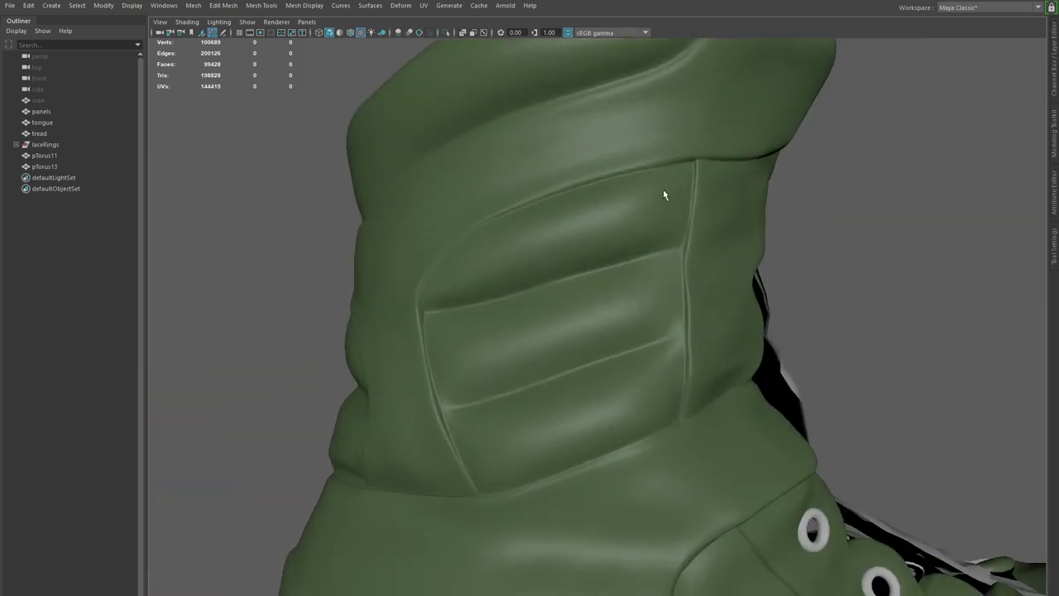
pyautogui.keyDown('alt'); pyautogui.moveTo(448, 406); pyautogui.dragTo(634, 255); pyautogui.keyUp('alt')
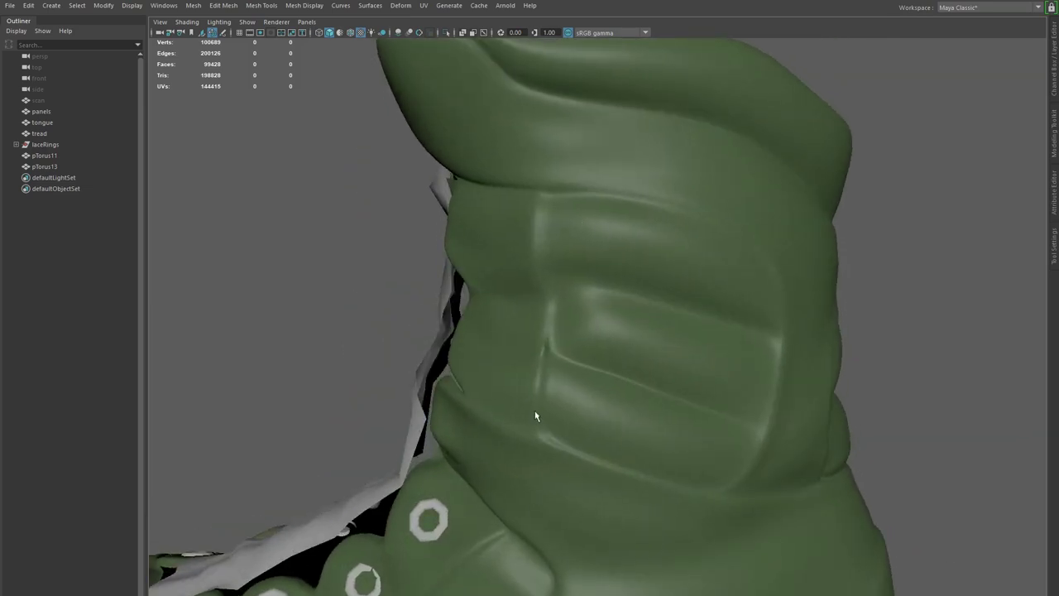
pyautogui.keyDown('alt'); pyautogui.moveTo(579, 471); pyautogui.dragTo(588, 402); pyautogui.keyUp('alt')
pyautogui.scroll(4, 577, 400)
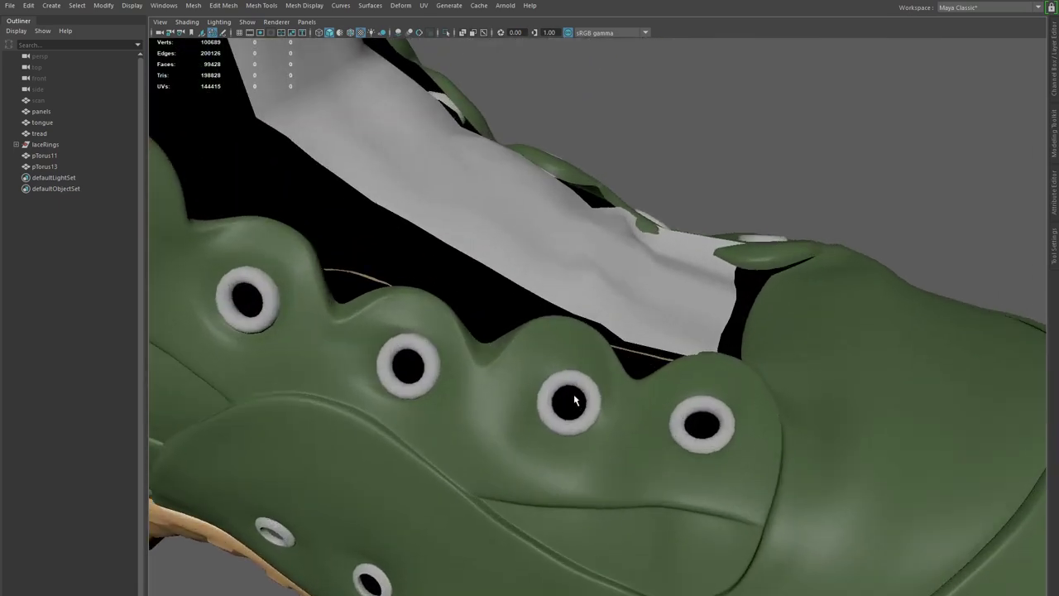
# - Select the green panels mesh around the lace rings and return it to unsmoothed display
pyautogui.click(700, 440)
pyautogui.click(747, 469)
pyautogui.keyDown('alt'); pyautogui.moveTo(747, 469); pyautogui.dragTo(736, 475); pyautogui.keyUp('alt')
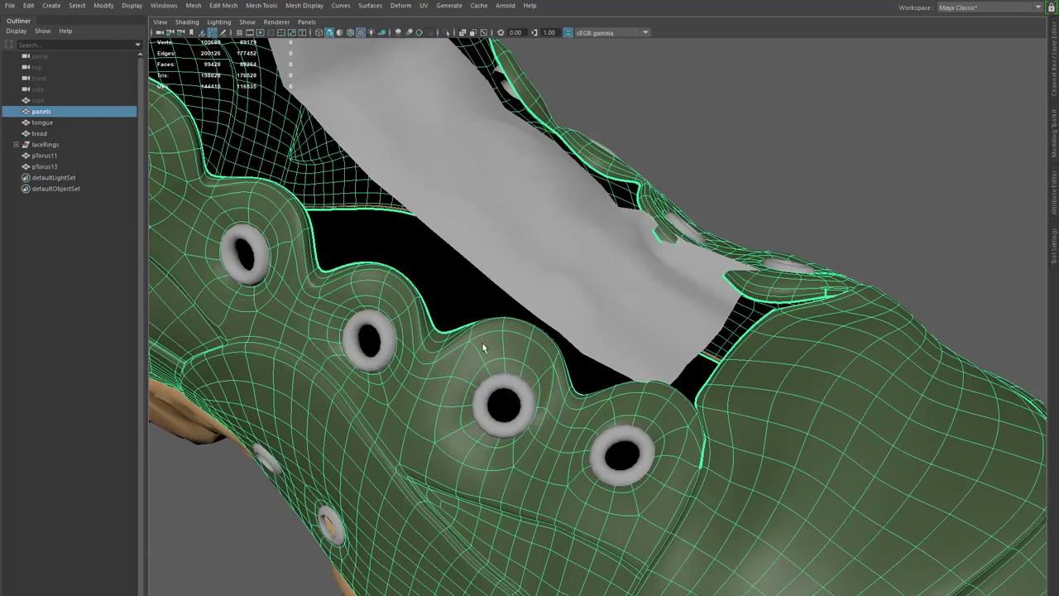
pyautogui.keyDown('alt'); pyautogui.moveTo(496, 363); pyautogui.dragTo(301, 334); pyautogui.keyUp('alt')
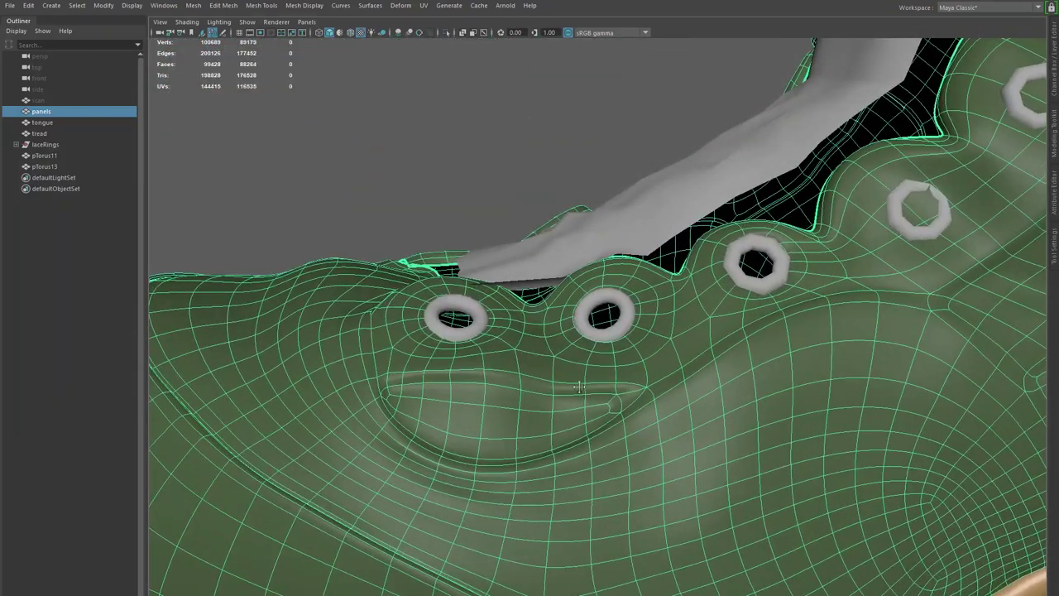
pyautogui.keyDown('alt'); pyautogui.moveTo(948, 205); pyautogui.dragTo(742, 290, button='middle'); pyautogui.keyUp('alt')
pyautogui.keyDown('alt'); pyautogui.moveTo(743, 288); pyautogui.dragTo(776, 272); pyautogui.keyUp('alt')
pyautogui.press('1')
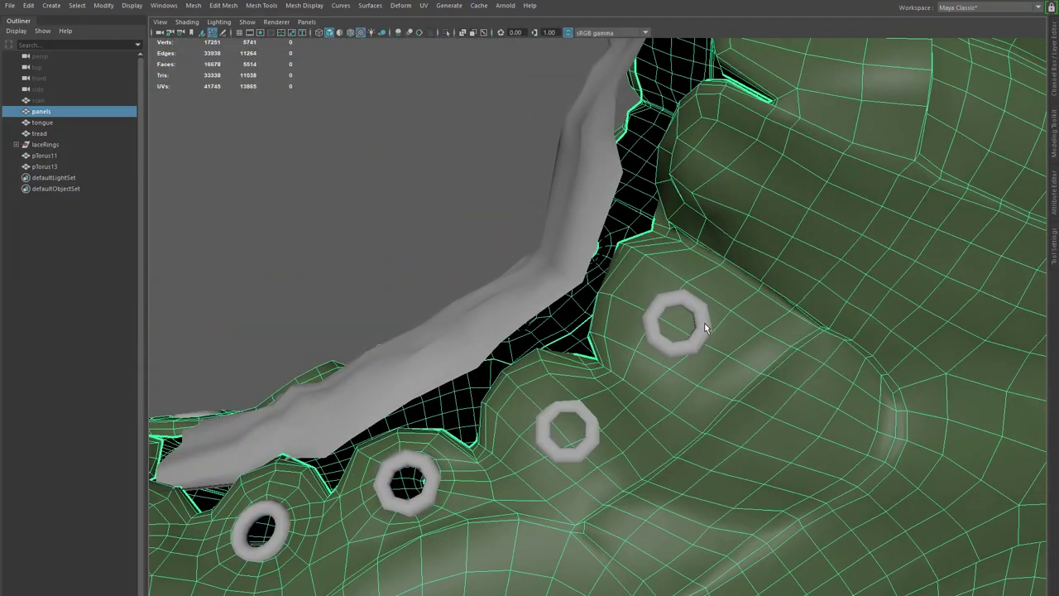
# - Examine the unsmoothed panels wireframe along the side of the boot and around the tongue opening
pyautogui.keyDown('alt'); pyautogui.moveTo(725, 333); pyautogui.dragTo(628, 369, button='right'); pyautogui.keyUp('alt')
pyautogui.keyDown('alt'); pyautogui.moveTo(629, 368); pyautogui.dragTo(626, 337); pyautogui.keyUp('alt')
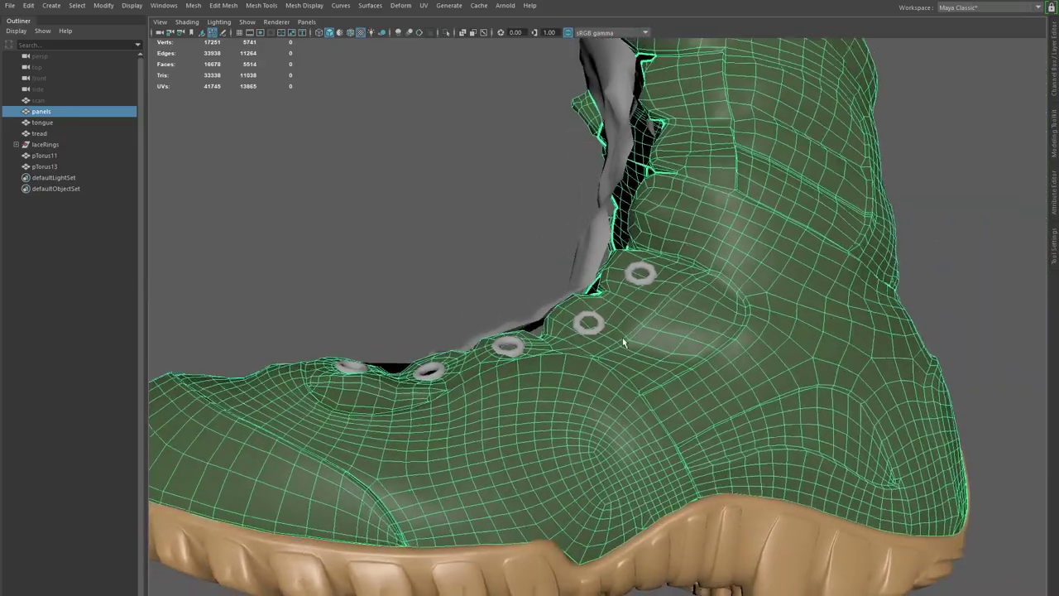
pyautogui.keyDown('alt'); pyautogui.moveTo(543, 359); pyautogui.dragTo(564, 320, button='middle'); pyautogui.keyUp('alt')
pyautogui.keyDown('alt'); pyautogui.moveTo(563, 321); pyautogui.dragTo(532, 203); pyautogui.keyUp('alt')
pyautogui.keyDown('alt'); pyautogui.moveTo(540, 146); pyautogui.dragTo(553, 263); pyautogui.keyUp('alt')
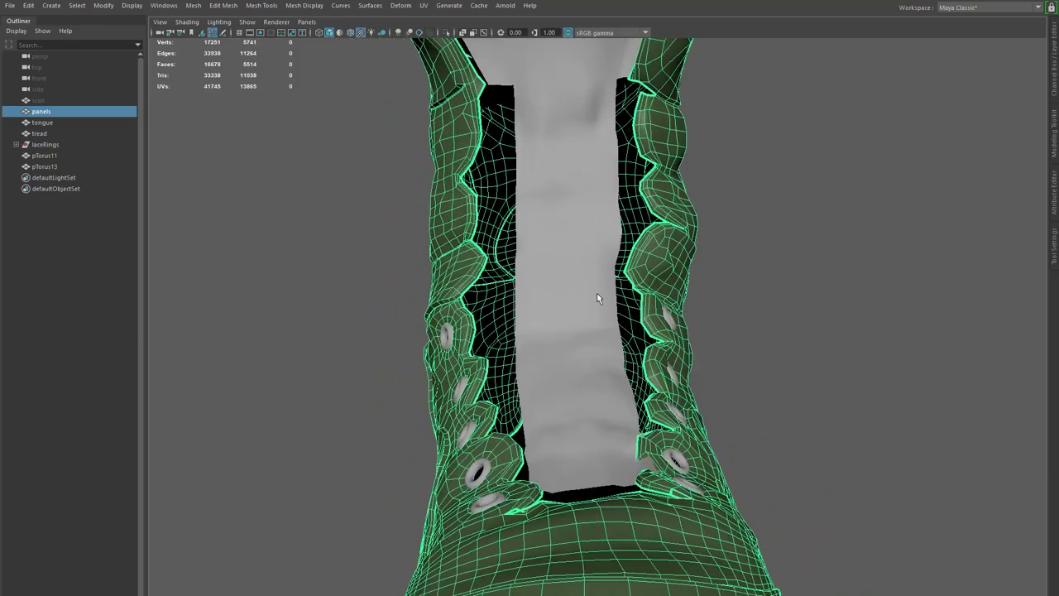
pyautogui.keyDown('alt'); pyautogui.moveTo(622, 448); pyautogui.dragTo(458, 452); pyautogui.keyUp('alt')
pyautogui.keyDown('alt'); pyautogui.moveTo(572, 430); pyautogui.dragTo(550, 485, button='middle'); pyautogui.keyUp('alt')
pyautogui.keyDown('alt'); pyautogui.moveTo(551, 484); pyautogui.dragTo(391, 365); pyautogui.keyUp('alt')
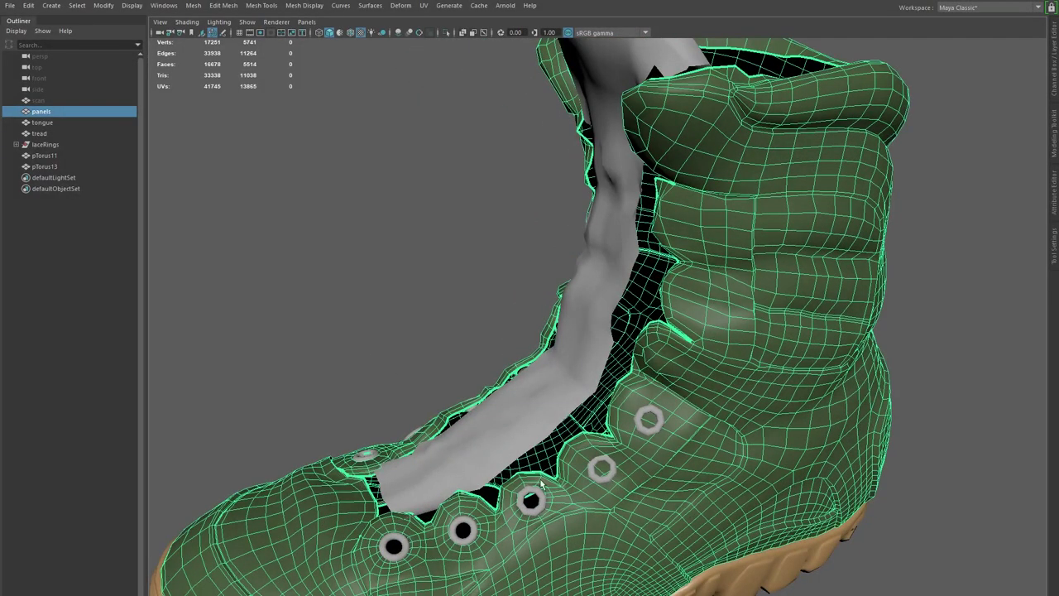
# - Select the tread together with the panels and examine both wireframes from the front, above and the side
pyautogui.moveTo(635, 482); pyautogui.dragTo(675, 457)
pyautogui.keyDown('alt'); pyautogui.moveTo(635, 483); pyautogui.dragTo(722, 456); pyautogui.keyUp('alt')
pyautogui.keyDown('alt'); pyautogui.moveTo(596, 523); pyautogui.dragTo(651, 464); pyautogui.keyUp('alt')
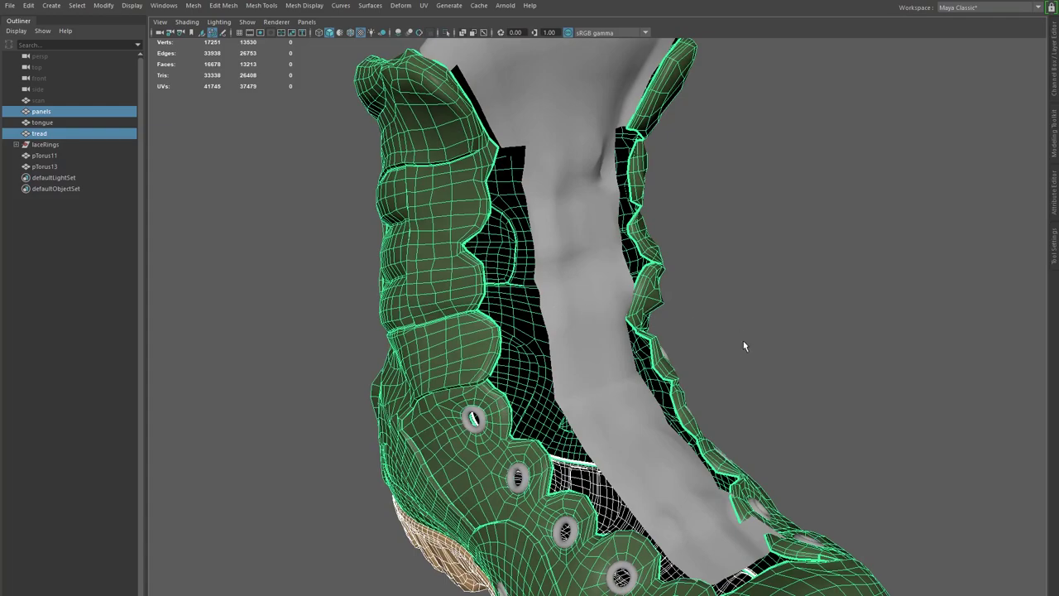
pyautogui.keyDown('alt'); pyautogui.moveTo(724, 352); pyautogui.dragTo(873, 464); pyautogui.keyUp('alt')
pyautogui.keyDown('alt'); pyautogui.moveTo(873, 463); pyautogui.dragTo(653, 393, button='right'); pyautogui.keyUp('alt')
pyautogui.keyDown('alt'); pyautogui.moveTo(653, 392); pyautogui.dragTo(296, 417); pyautogui.keyUp('alt')
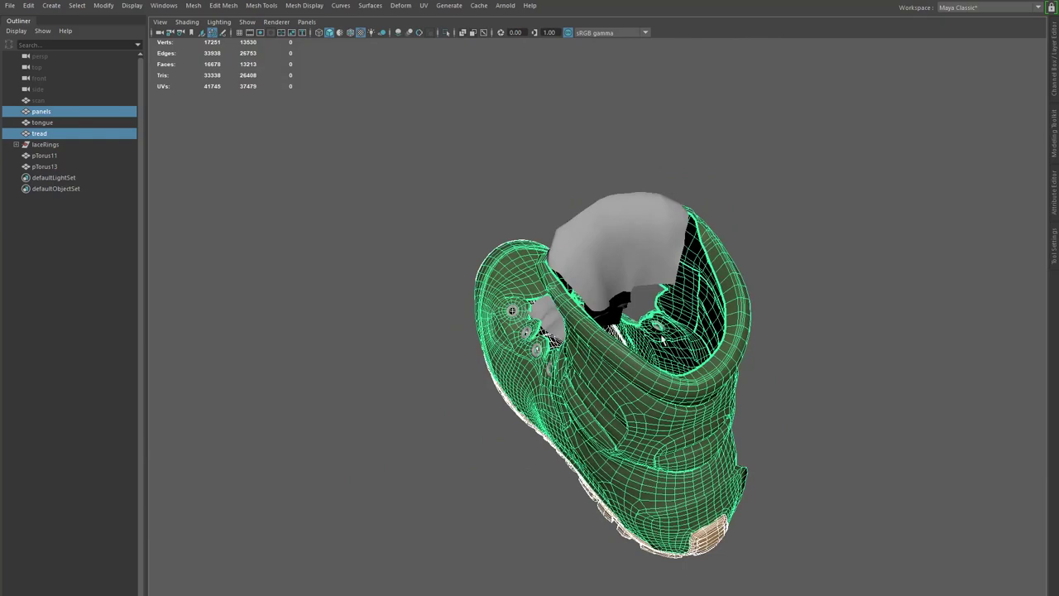
pyautogui.keyDown('alt'); pyautogui.moveTo(662, 337); pyautogui.dragTo(682, 354); pyautogui.keyUp('alt')
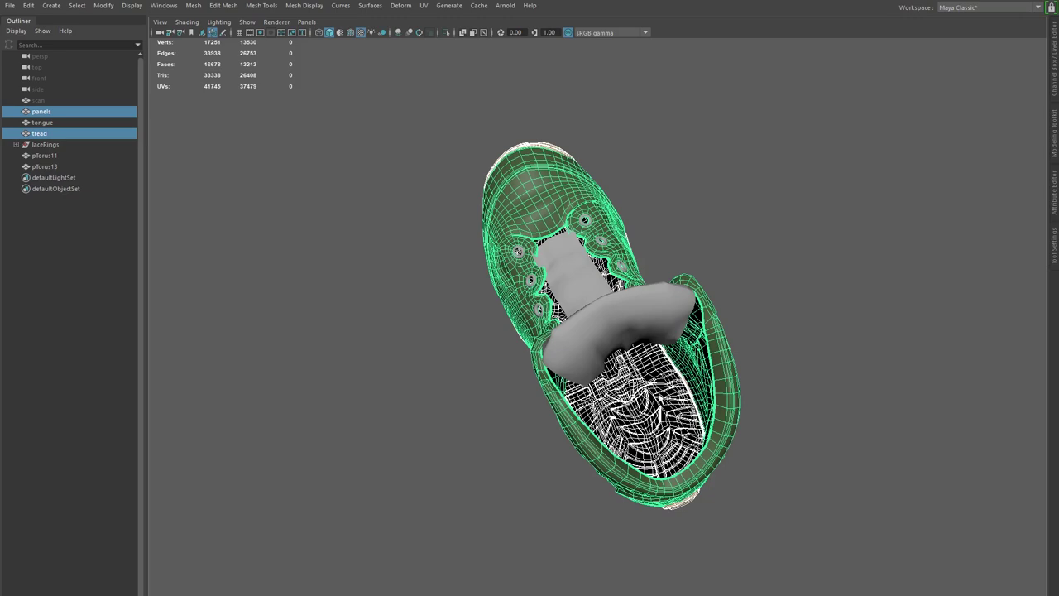
pyautogui.keyDown('alt'); pyautogui.moveTo(714, 407); pyautogui.dragTo(761, 333); pyautogui.keyUp('alt')
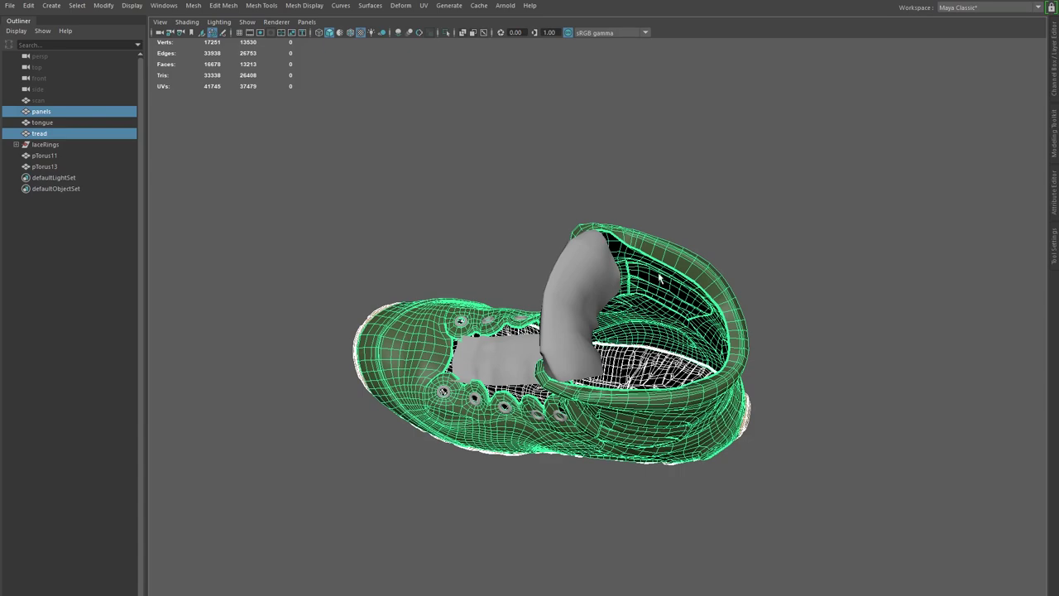
pyautogui.keyDown('alt'); pyautogui.moveTo(658, 397); pyautogui.dragTo(618, 330); pyautogui.keyUp('alt')
pyautogui.scroll(1, 521, 391)
pyautogui.keyDown('alt'); pyautogui.moveTo(521, 391); pyautogui.dragTo(503, 321, button='middle'); pyautogui.keyUp('alt')
pyautogui.keyDown('alt'); pyautogui.moveTo(523, 380); pyautogui.dragTo(456, 367); pyautogui.keyUp('alt')
pyautogui.keyDown('alt'); pyautogui.moveTo(793, 352); pyautogui.dragTo(811, 377, button='middle'); pyautogui.keyUp('alt')
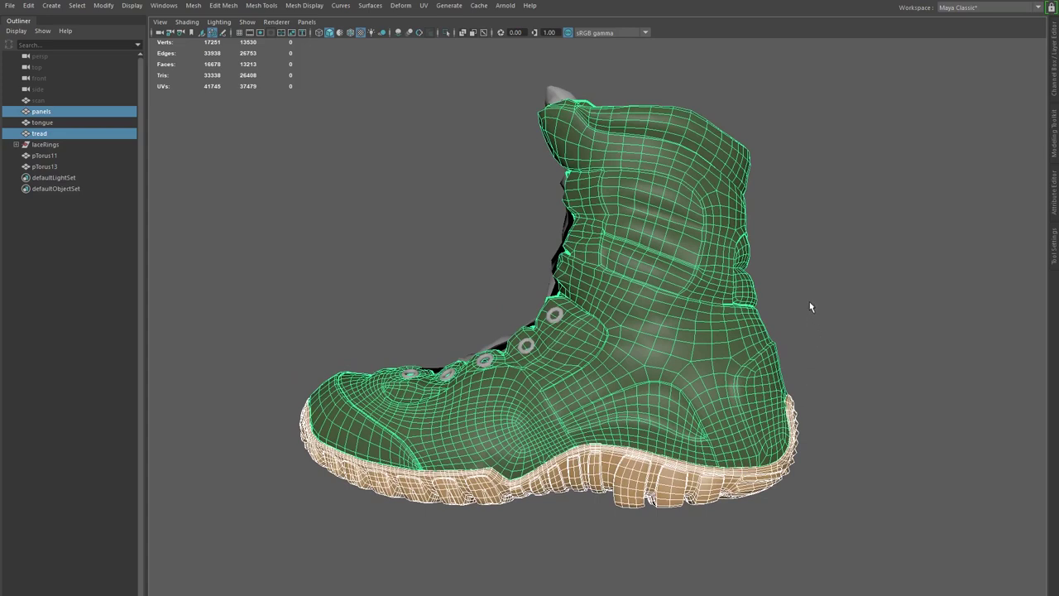
# - Clear the selection and select only the panels mesh, closing in on the curved side panel above the tread
pyautogui.click(814, 304)
pyautogui.keyDown('alt'); pyautogui.moveTo(852, 373); pyautogui.dragTo(573, 448); pyautogui.keyUp('alt')
pyautogui.keyDown('alt'); pyautogui.moveTo(572, 447); pyautogui.dragTo(616, 430, button='right'); pyautogui.keyUp('alt')
pyautogui.click(589, 374)
pyautogui.keyDown('alt'); pyautogui.moveTo(581, 380); pyautogui.dragTo(505, 454); pyautogui.keyUp('alt')
pyautogui.keyDown('alt'); pyautogui.moveTo(488, 465); pyautogui.dragTo(508, 414, button='middle'); pyautogui.keyUp('alt')
pyautogui.keyDown('alt'); pyautogui.moveTo(496, 420); pyautogui.dragTo(547, 419, button='right'); pyautogui.keyUp('alt')
pyautogui.keyDown('alt'); pyautogui.moveTo(548, 419); pyautogui.dragTo(490, 431); pyautogui.keyUp('alt')
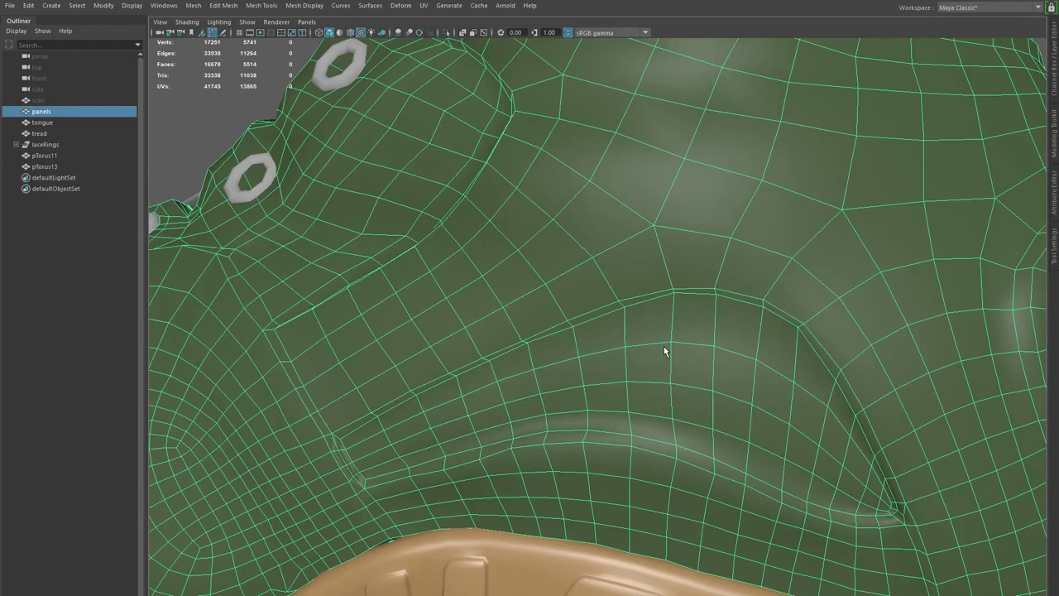
# - Check the curved side panel in smooth preview with the mesh deselected, then reselect the panels and restore unsmoothed display
pyautogui.press('3')
pyautogui.keyDown('alt'); pyautogui.moveTo(731, 411); pyautogui.dragTo(651, 435, button='right'); pyautogui.keyUp('alt')
pyautogui.click(287, 128)
pyautogui.keyDown('alt'); pyautogui.moveTo(488, 323); pyautogui.dragTo(517, 258); pyautogui.keyUp('alt')
pyautogui.click(766, 297)
pyautogui.press('1')
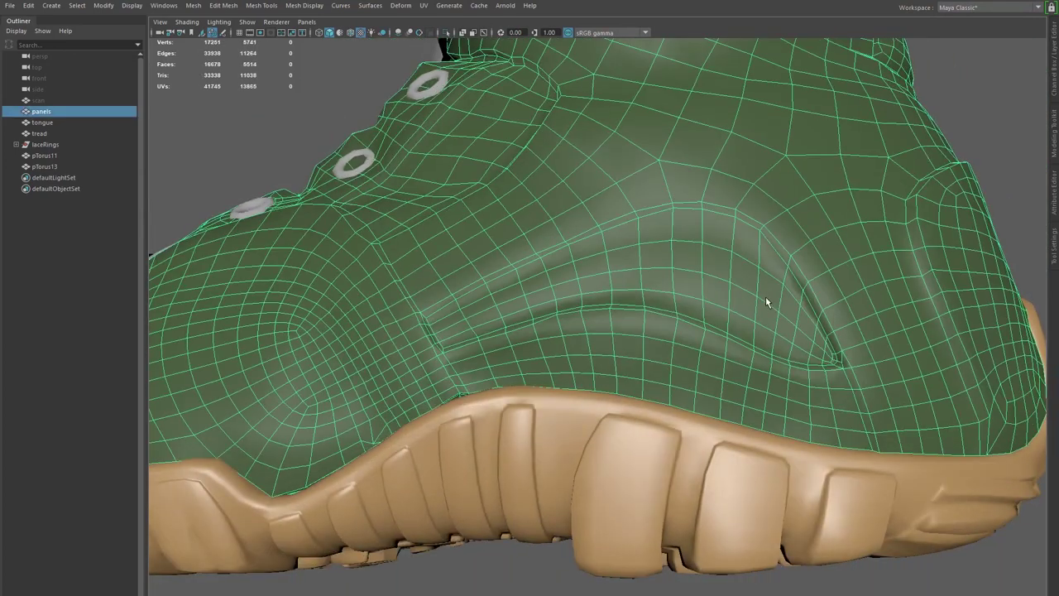
# - Switch the panels mesh to edge selection and select the edge loop outlining the curved side panel near the heel
pyautogui.keyDown('alt'); pyautogui.moveTo(766, 297); pyautogui.dragTo(731, 302); pyautogui.keyUp('alt')
pyautogui.keyDown('alt'); pyautogui.moveTo(731, 302); pyautogui.dragTo(767, 331, button='right'); pyautogui.keyUp('alt')
pyautogui.keyDown('alt'); pyautogui.moveTo(768, 331); pyautogui.dragTo(671, 337); pyautogui.keyUp('alt')
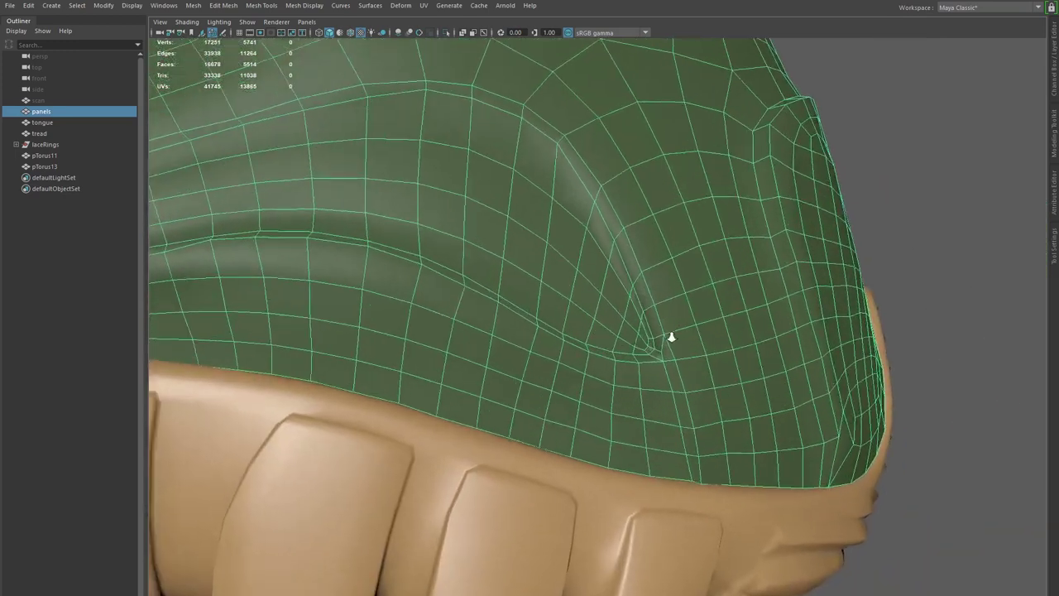
pyautogui.keyDown('alt'); pyautogui.moveTo(671, 337); pyautogui.dragTo(736, 391, button='right'); pyautogui.keyUp('alt')
pyautogui.keyDown('alt'); pyautogui.moveTo(736, 391); pyautogui.dragTo(776, 397); pyautogui.keyUp('alt')
pyautogui.press('F10')
pyautogui.doubleClick(878, 295)
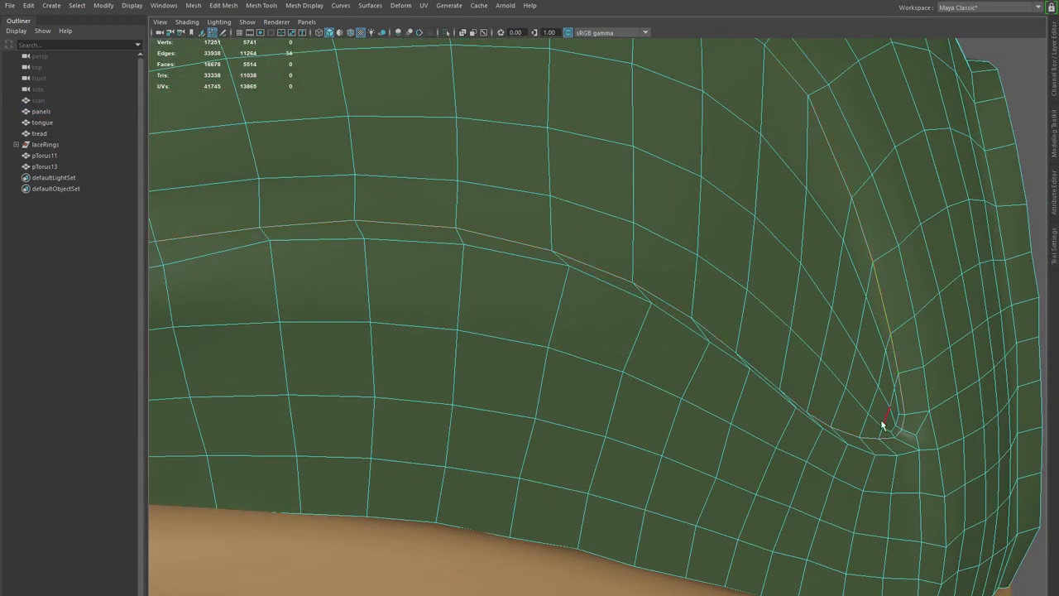
# - Extend the edge selection across the curved panel's front end and up the seam toward the lace rings
pyautogui.keyDown('alt'); pyautogui.moveTo(895, 409); pyautogui.dragTo(770, 382, button='right'); pyautogui.keyUp('alt')
pyautogui.keyDown('alt'); pyautogui.moveTo(770, 382); pyautogui.dragTo(850, 340); pyautogui.keyUp('alt')
pyautogui.keyDown('alt'); pyautogui.moveTo(850, 340); pyautogui.dragTo(785, 401, button='right'); pyautogui.keyUp('alt')
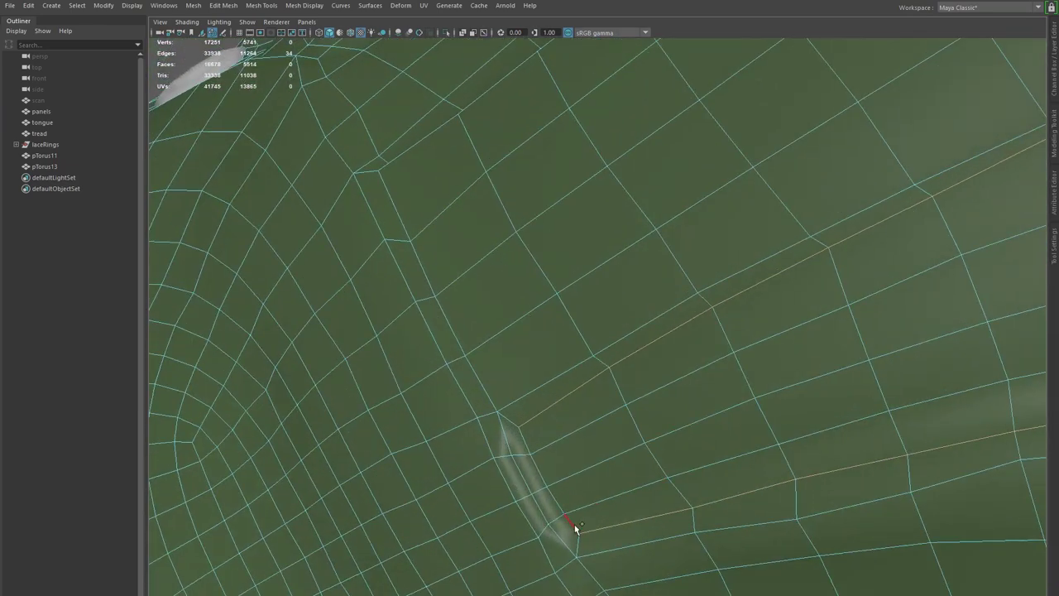
pyautogui.keyDown('alt'); pyautogui.moveTo(696, 442); pyautogui.dragTo(629, 427, button='right'); pyautogui.keyUp('alt')
pyautogui.keyDown('alt'); pyautogui.moveTo(630, 427); pyautogui.dragTo(668, 490); pyautogui.keyUp('alt')
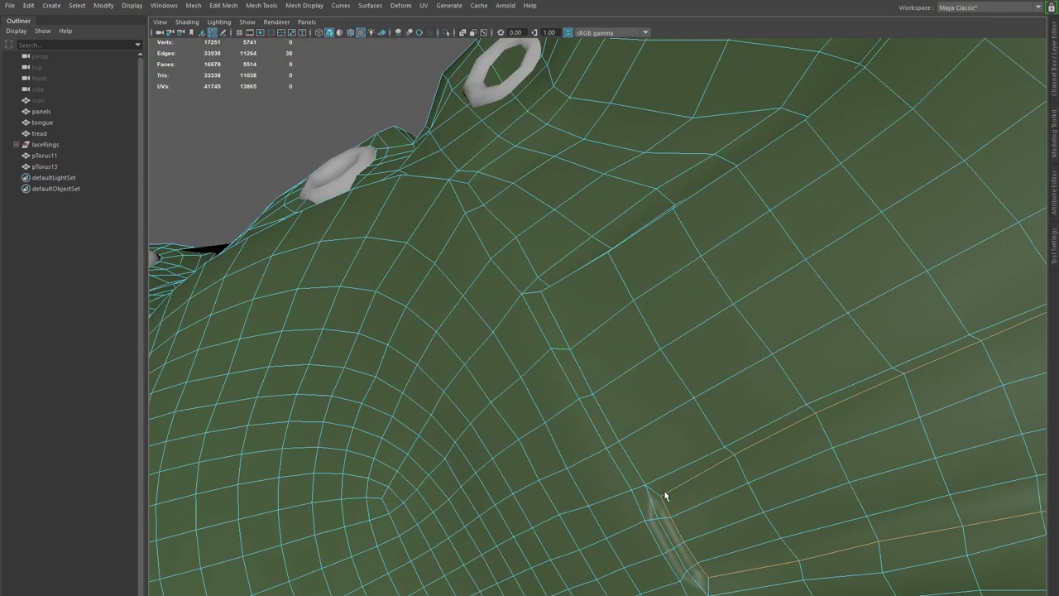
pyautogui.keyDown('alt'); pyautogui.moveTo(702, 484); pyautogui.dragTo(657, 459, button='right'); pyautogui.keyUp('alt')
pyautogui.keyDown('alt'); pyautogui.moveTo(658, 460); pyautogui.dragTo(713, 460); pyautogui.keyUp('alt')
pyautogui.keyDown('alt'); pyautogui.moveTo(803, 451); pyautogui.dragTo(739, 505, button='middle'); pyautogui.keyUp('alt')
pyautogui.keyDown('alt'); pyautogui.moveTo(739, 506); pyautogui.dragTo(729, 508, button='right'); pyautogui.keyUp('alt')
pyautogui.keyDown('alt'); pyautogui.moveTo(729, 505); pyautogui.dragTo(704, 515); pyautogui.keyUp('alt')
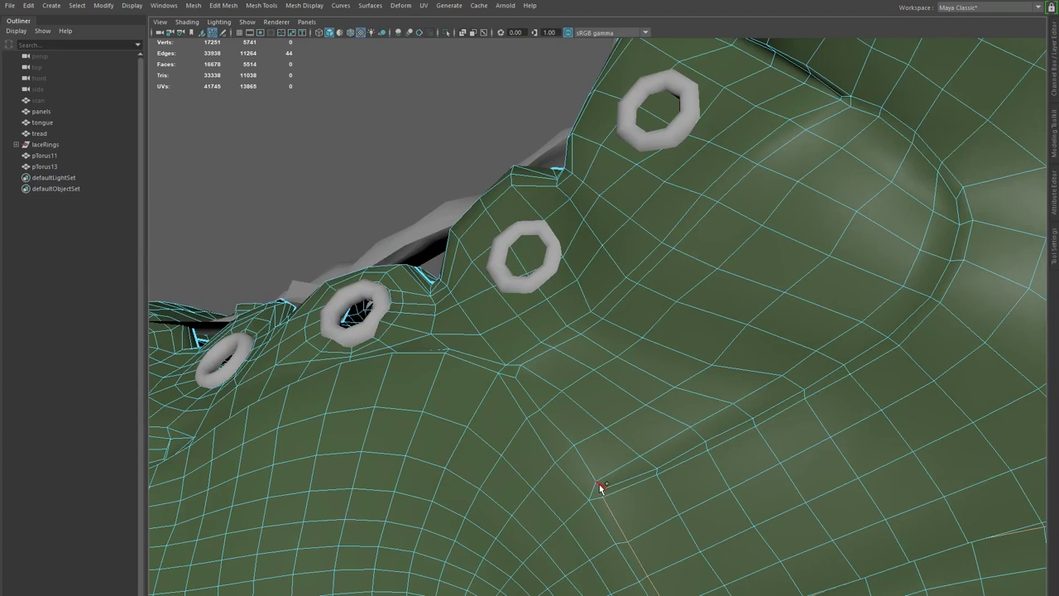
# - Add the edge loops outlining the rounded panel beside the upper lace rings to the selection
pyautogui.keyDown('shift'); pyautogui.doubleClick(529, 362); pyautogui.keyUp('shift')
pyautogui.keyDown('alt'); pyautogui.moveTo(769, 384); pyautogui.dragTo(686, 476, button='middle'); pyautogui.keyUp('alt')
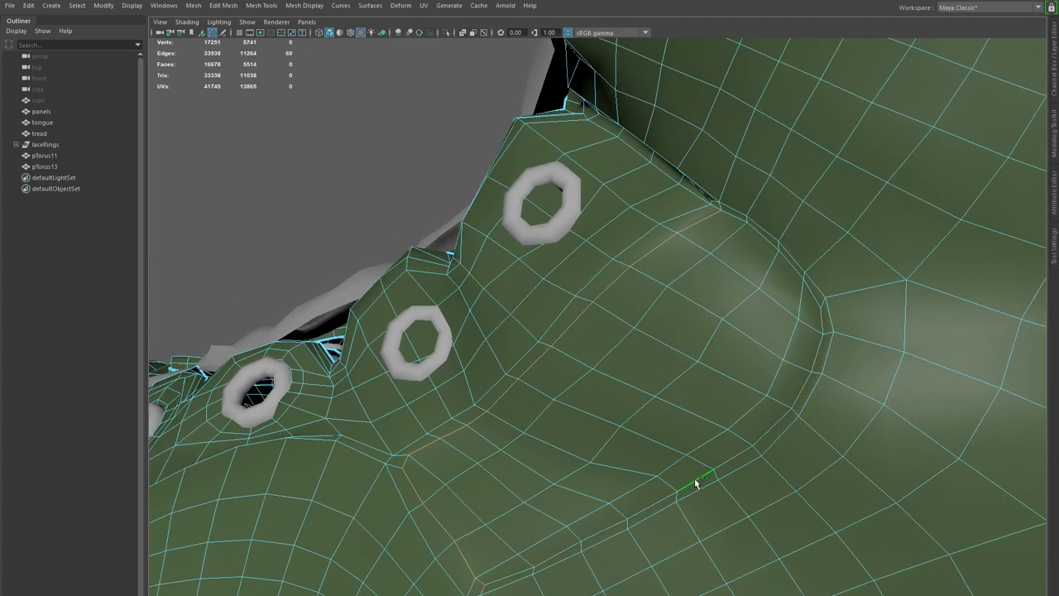
pyautogui.keyDown('alt'); pyautogui.moveTo(756, 432); pyautogui.dragTo(729, 479, button='middle'); pyautogui.keyUp('alt')
pyautogui.keyDown('shift'); pyautogui.doubleClick(760, 387); pyautogui.keyUp('shift')
# - Deselect the stray edges that run from the rounded panel's upper corner along the crease to the lace opening
pyautogui.keyDown('alt'); pyautogui.moveTo(776, 394); pyautogui.dragTo(781, 408, button='right'); pyautogui.keyUp('alt')
pyautogui.keyDown('alt'); pyautogui.moveTo(782, 408); pyautogui.dragTo(690, 442); pyautogui.keyUp('alt')
pyautogui.keyDown('alt'); pyautogui.moveTo(691, 442); pyautogui.dragTo(647, 473, button='middle'); pyautogui.keyUp('alt')
pyautogui.keyDown('alt'); pyautogui.moveTo(640, 468); pyautogui.dragTo(660, 495, button='right'); pyautogui.keyUp('alt')
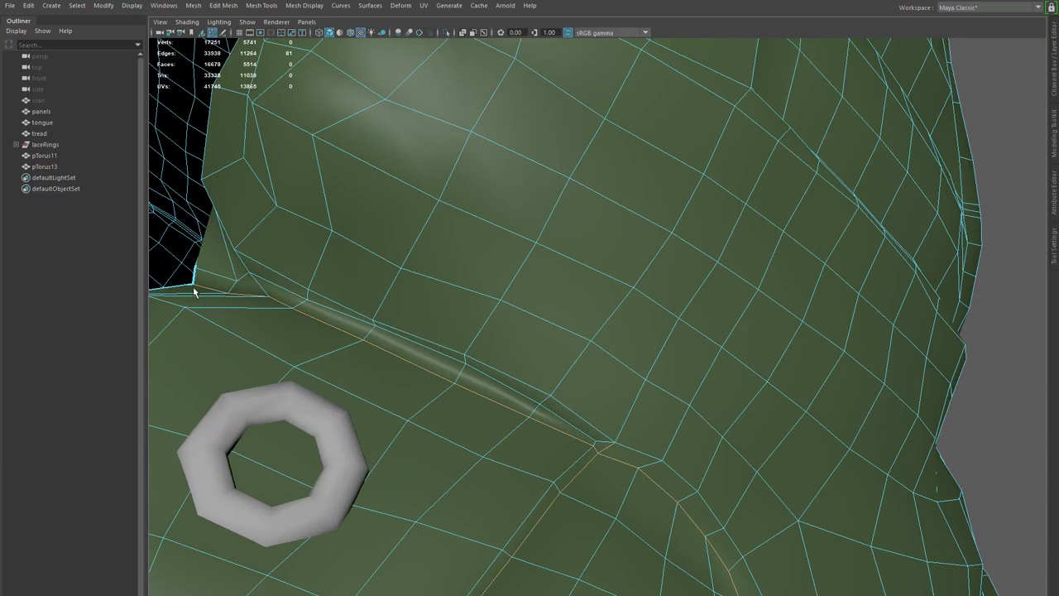
pyautogui.moveTo(182, 256); pyautogui.dragTo(585, 445)
pyautogui.keyDown('alt'); pyautogui.moveTo(531, 415); pyautogui.dragTo(511, 379, button='middle'); pyautogui.keyUp('alt')
pyautogui.keyDown('alt'); pyautogui.moveTo(511, 379); pyautogui.dragTo(555, 440, button='right'); pyautogui.keyUp('alt')
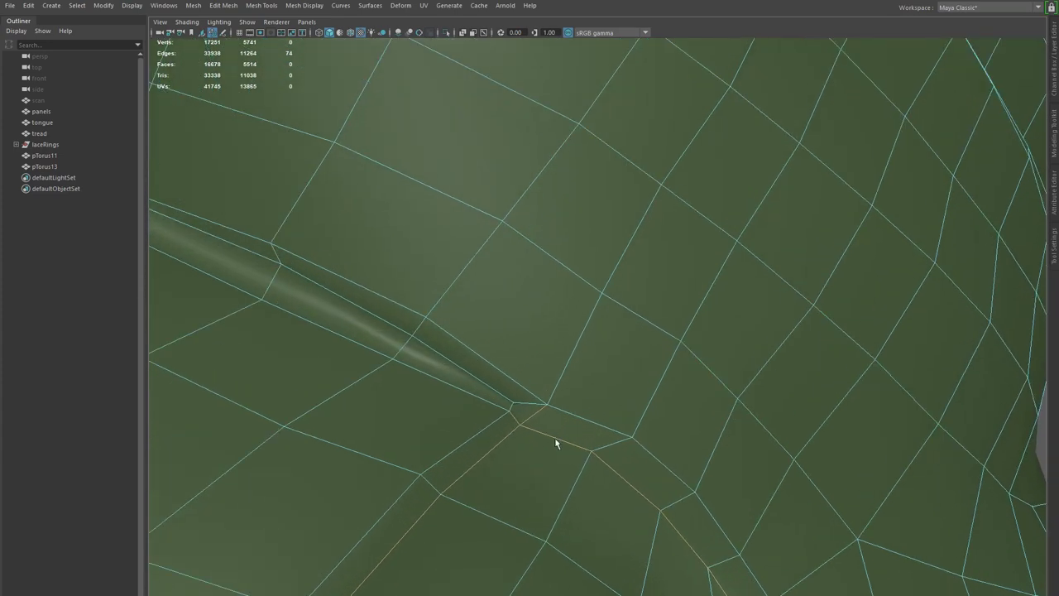
pyautogui.keyDown('ctrl'); pyautogui.click(514, 420); pyautogui.keyUp('ctrl')
# - Cut a new edge with Multi-Cut across the small face at the rounded panel's upper corner
pyautogui.keyDown('alt'); pyautogui.moveTo(551, 445); pyautogui.dragTo(476, 404); pyautogui.keyUp('alt')
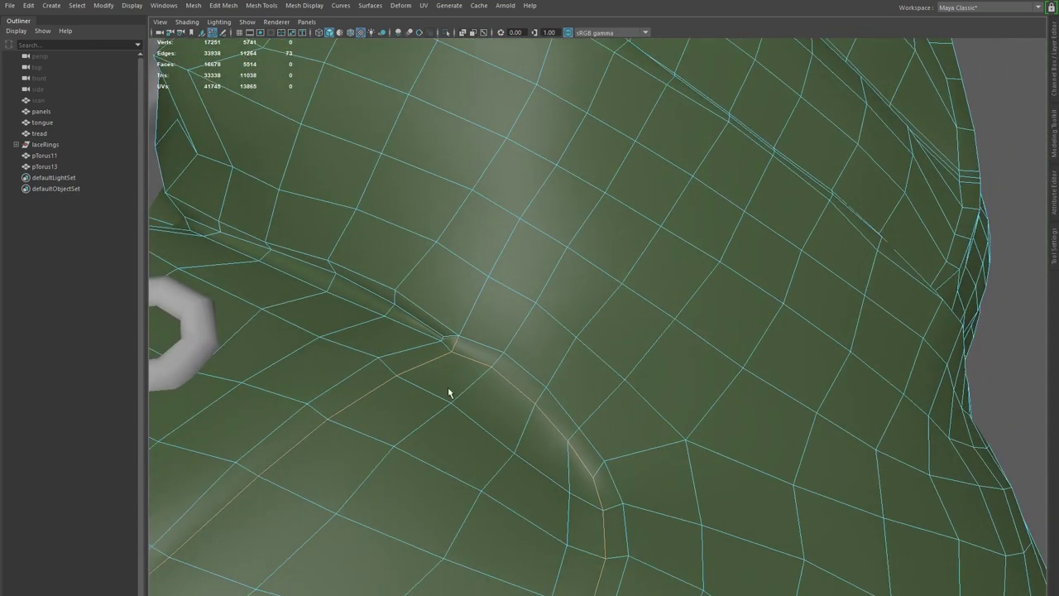
pyautogui.keyDown('alt'); pyautogui.moveTo(380, 337); pyautogui.dragTo(402, 371, button='right'); pyautogui.keyUp('alt')
pyautogui.keyDown('alt'); pyautogui.moveTo(380, 356); pyautogui.dragTo(391, 377, button='middle'); pyautogui.keyUp('alt')
pyautogui.keyDown('alt'); pyautogui.moveTo(384, 364); pyautogui.dragTo(395, 387, button='right'); pyautogui.keyUp('alt')
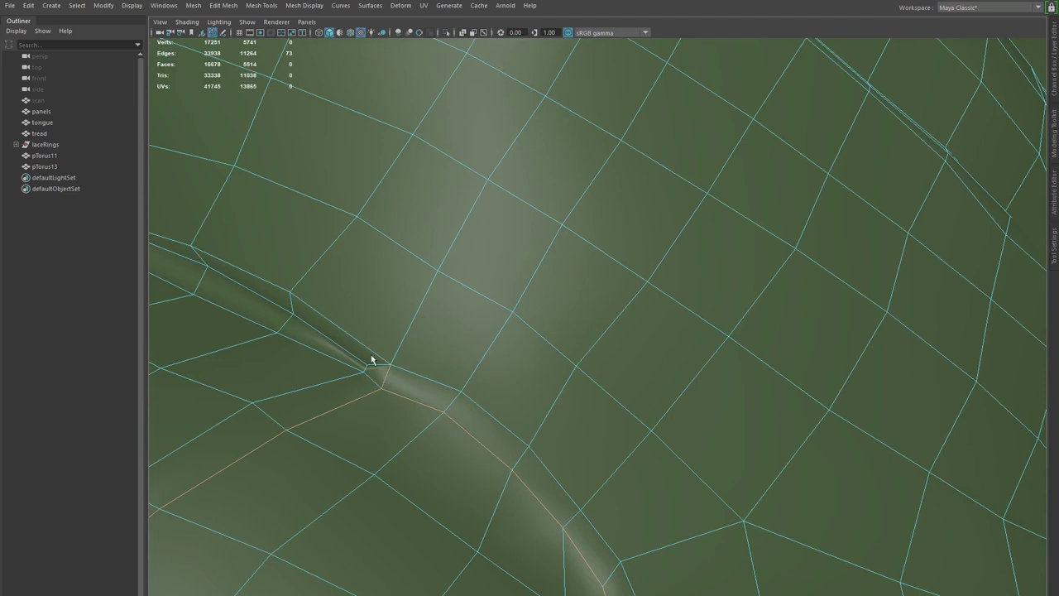
pyautogui.keyDown('alt'); pyautogui.moveTo(415, 391); pyautogui.dragTo(517, 419, button='middle'); pyautogui.keyUp('alt')
pyautogui.moveTo(462, 413); pyautogui.dragTo(523, 355, button='right')
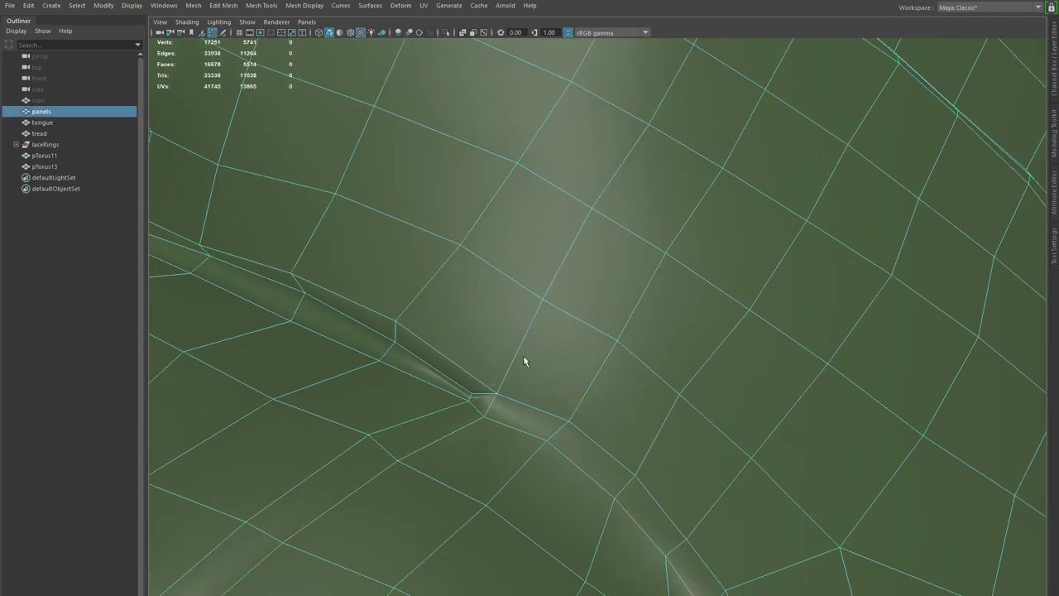
pyautogui.keyDown('shift'); pyautogui.moveTo(604, 279); pyautogui.dragTo(541, 272, button='right'); pyautogui.keyUp('shift')
pyautogui.click(488, 411)
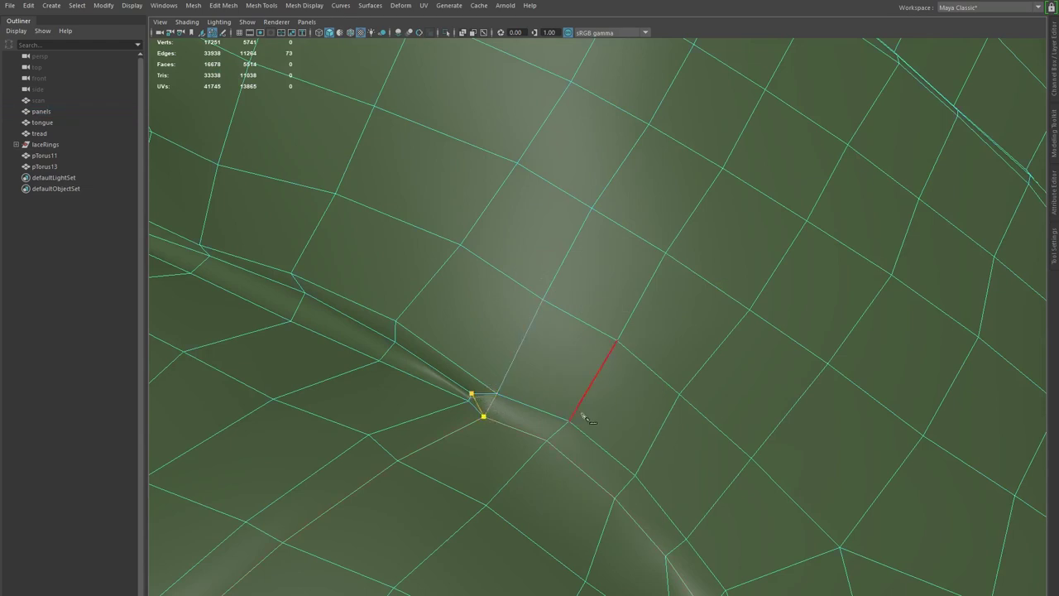
pyautogui.rightClick(600, 322)
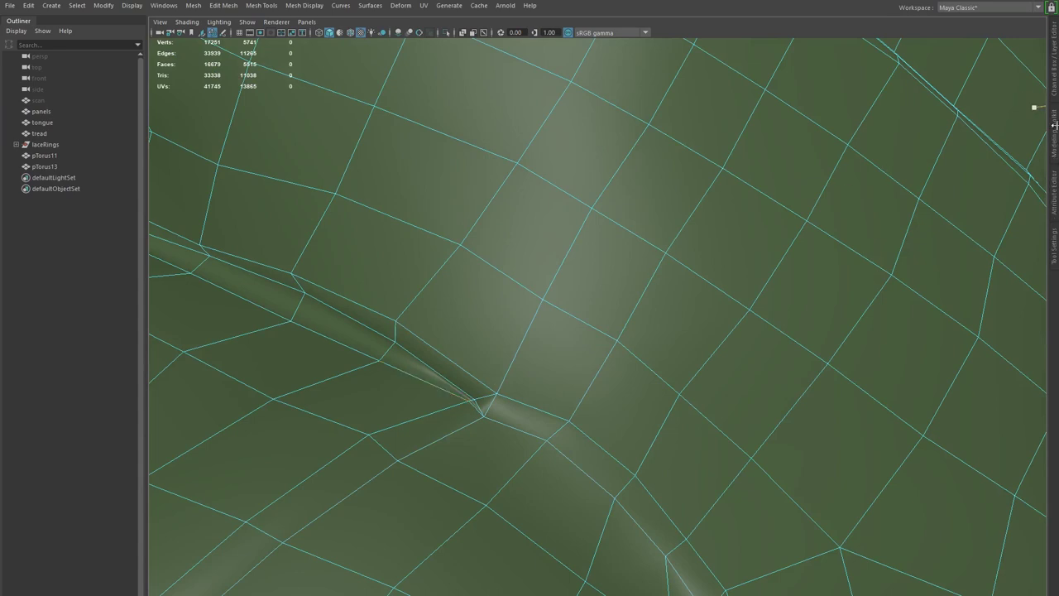
# - Turn off Edge Flow for the Multi-Cut tool and bring up the Modeling Toolkit
pyautogui.click(1052, 242)
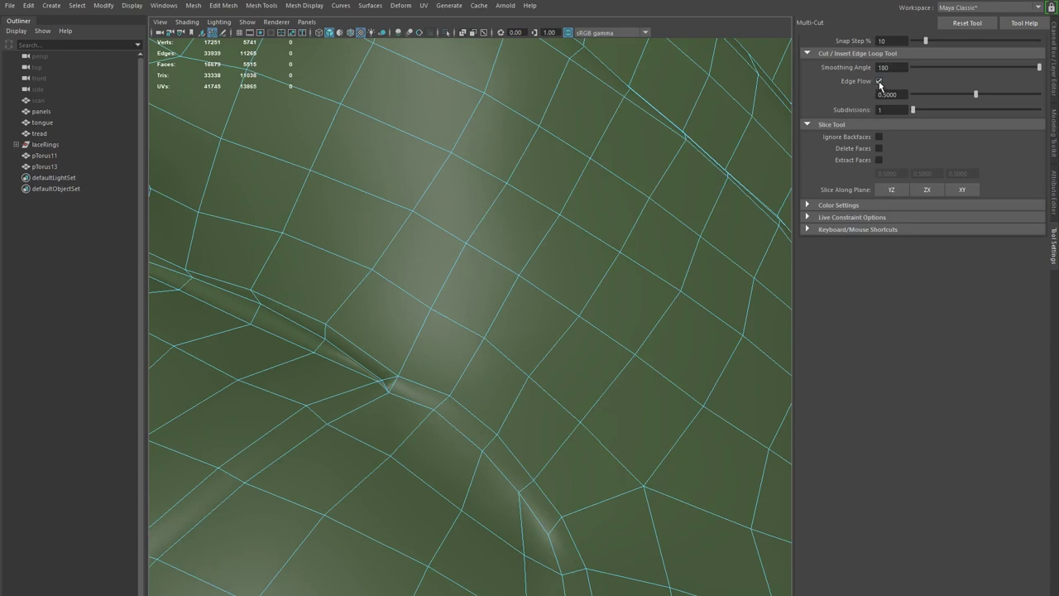
pyautogui.click(878, 81)
pyautogui.click(1054, 49)
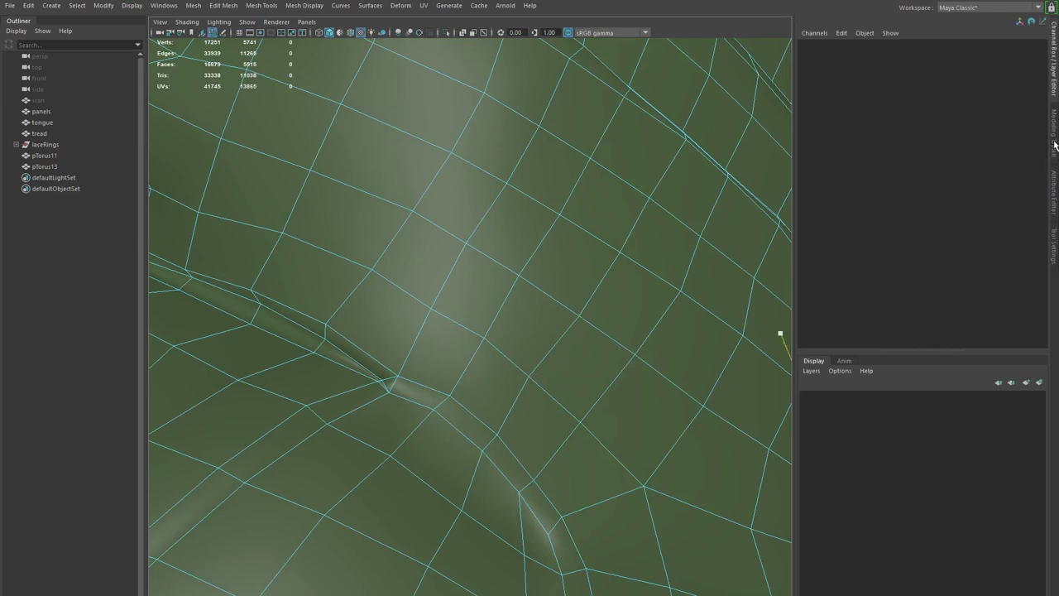
pyautogui.click(1055, 146)
# - Undo the Multi-Cut edge at the rounded panel's upper corner
pyautogui.keyDown('alt'); pyautogui.moveTo(612, 372); pyautogui.dragTo(516, 386); pyautogui.keyUp('alt')
pyautogui.keyDown('alt'); pyautogui.moveTo(273, 397); pyautogui.dragTo(641, 365, button='middle'); pyautogui.keyUp('alt')
pyautogui.moveTo(640, 364)
pyautogui.keyDown('alt'); pyautogui.mouseDown()
pyautogui.moveTo(629, 364)
pyautogui.moveTo(643, 359)
pyautogui.mouseUp(); pyautogui.keyUp('alt')
pyautogui.click(643, 359)
pyautogui.hotkey('ctrl', 'z')
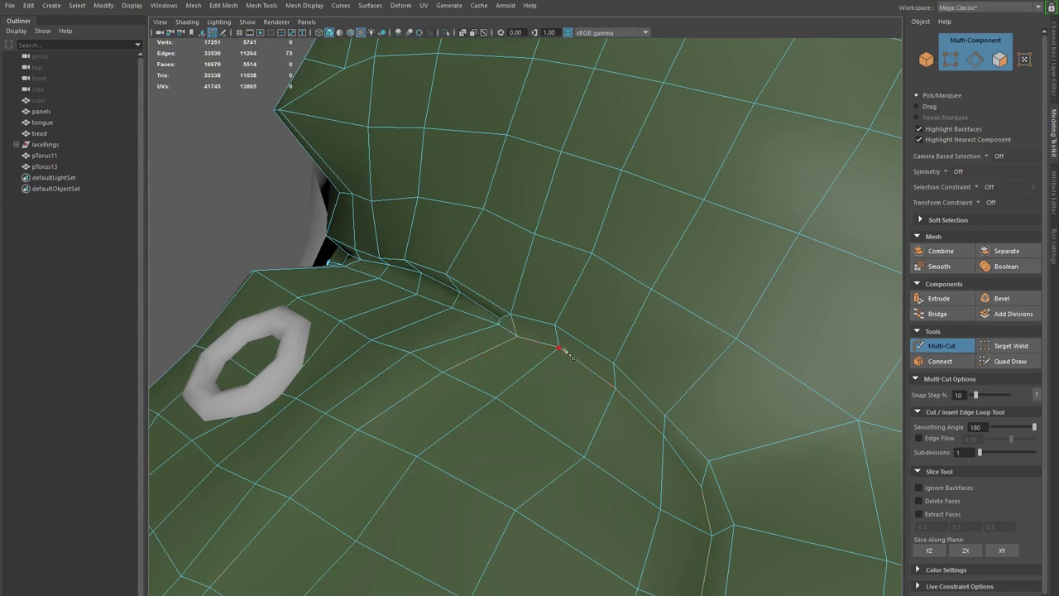
# - Recut the edge with Multi-Cut from the rounded panel's corner vertex to the end of the adjoining crease
pyautogui.keyDown('alt'); pyautogui.moveTo(564, 349); pyautogui.dragTo(537, 341); pyautogui.keyUp('alt')
pyautogui.keyDown('alt'); pyautogui.moveTo(537, 340); pyautogui.dragTo(603, 360, button='right'); pyautogui.keyUp('alt')
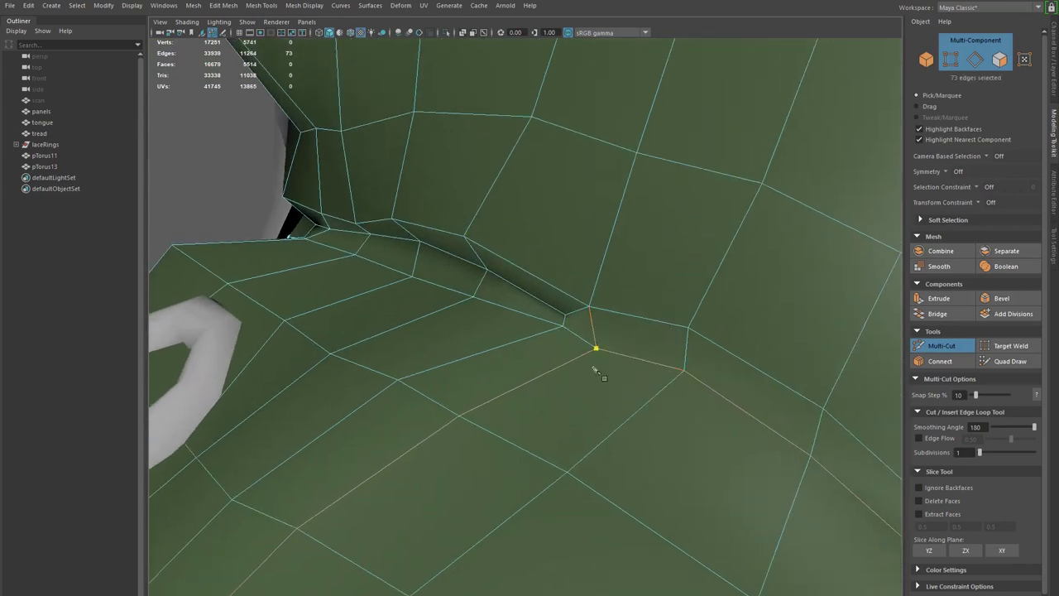
pyautogui.click(578, 324)
pyautogui.rightClick(614, 342)
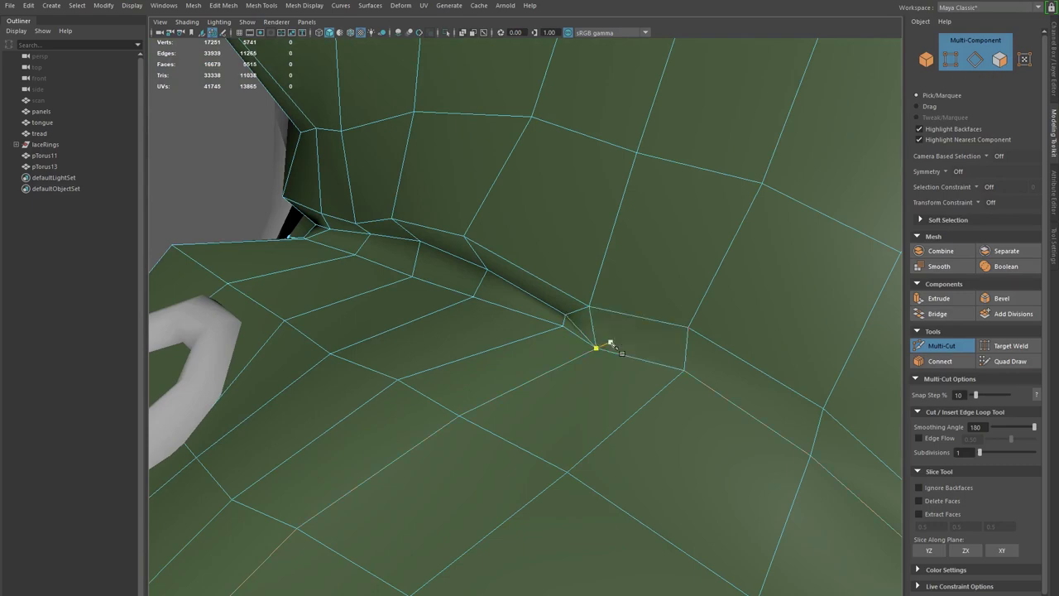
# - Undo the extra Multi-Cut edge at the rounded panel's corner and switch to moving vertices
pyautogui.click(684, 370)
pyautogui.hotkey('ctrl', 'z')
pyautogui.scroll(-3, 703, 377)
pyautogui.keyDown('alt'); pyautogui.moveTo(577, 340); pyautogui.dragTo(584, 349, button='middle'); pyautogui.keyUp('alt')
pyautogui.scroll(4, 587, 357)
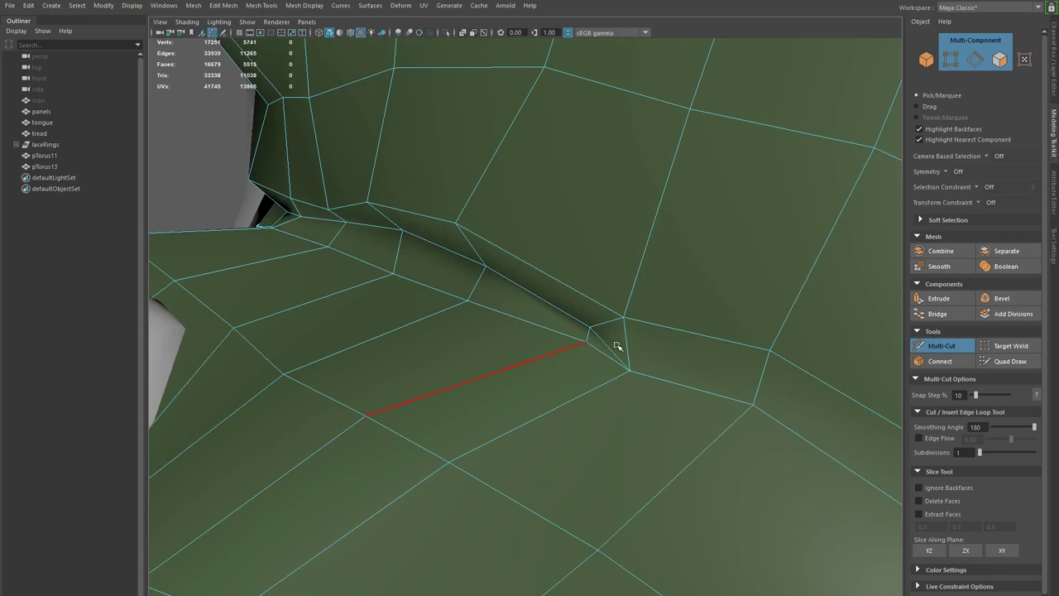
pyautogui.keyDown('alt'); pyautogui.moveTo(617, 346); pyautogui.dragTo(605, 349); pyautogui.keyUp('alt')
pyautogui.press('w')
pyautogui.moveTo(418, 471); pyautogui.dragTo(373, 471, button='right')
# - Examine the vertices where the recut edge meets the end of the crease, selecting them at close range
pyautogui.click(362, 467)
pyautogui.moveTo(362, 465); pyautogui.dragTo(506, 467)
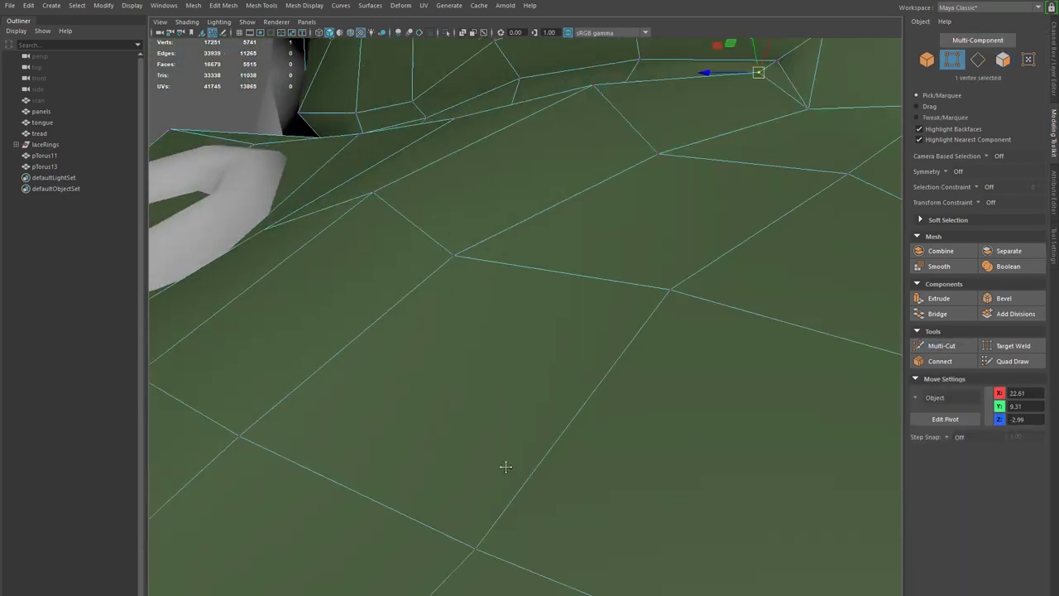
pyautogui.keyDown('alt'); pyautogui.moveTo(505, 467); pyautogui.dragTo(468, 506, button='middle'); pyautogui.keyUp('alt')
pyautogui.press('f')
pyautogui.keyDown('alt'); pyautogui.moveTo(541, 263); pyautogui.dragTo(569, 312); pyautogui.keyUp('alt')
pyautogui.click(602, 298)
pyautogui.click(556, 309)
pyautogui.keyDown('alt'); pyautogui.moveTo(601, 345); pyautogui.dragTo(421, 349); pyautogui.keyUp('alt')
pyautogui.scroll(-5, 562, 322)
pyautogui.keyDown('alt'); pyautogui.moveTo(421, 350); pyautogui.dragTo(492, 407, button='middle'); pyautogui.keyUp('alt')
pyautogui.keyDown('alt'); pyautogui.moveTo(491, 408); pyautogui.dragTo(517, 419); pyautogui.keyUp('alt')
pyautogui.keyDown('alt'); pyautogui.moveTo(384, 281); pyautogui.dragTo(440, 358, button='middle'); pyautogui.keyUp('alt')
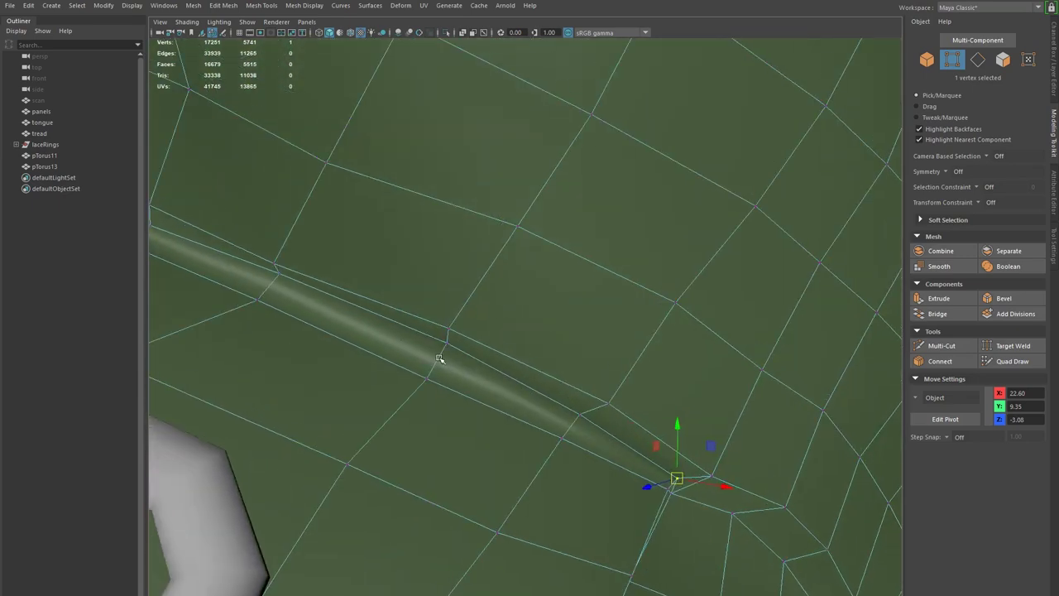
# - Inspect the double edge line of the crease by selecting vertices from the rounded panel's corner towards the boot opening
pyautogui.click(454, 321)
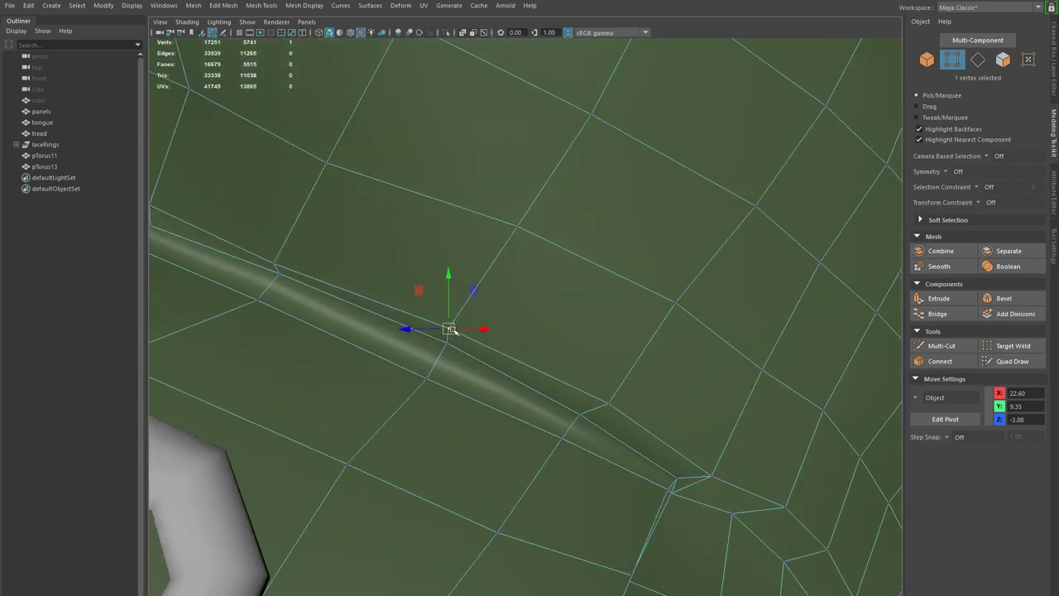
pyautogui.click(611, 404)
pyautogui.keyDown('alt'); pyautogui.moveTo(603, 405); pyautogui.dragTo(572, 376); pyautogui.keyUp('alt')
pyautogui.click(316, 307)
pyautogui.keyDown('alt'); pyautogui.moveTo(315, 307); pyautogui.dragTo(245, 329); pyautogui.keyUp('alt')
pyautogui.click(288, 363)
pyautogui.keyDown('alt'); pyautogui.moveTo(454, 337); pyautogui.dragTo(428, 356, button='right'); pyautogui.keyUp('alt')
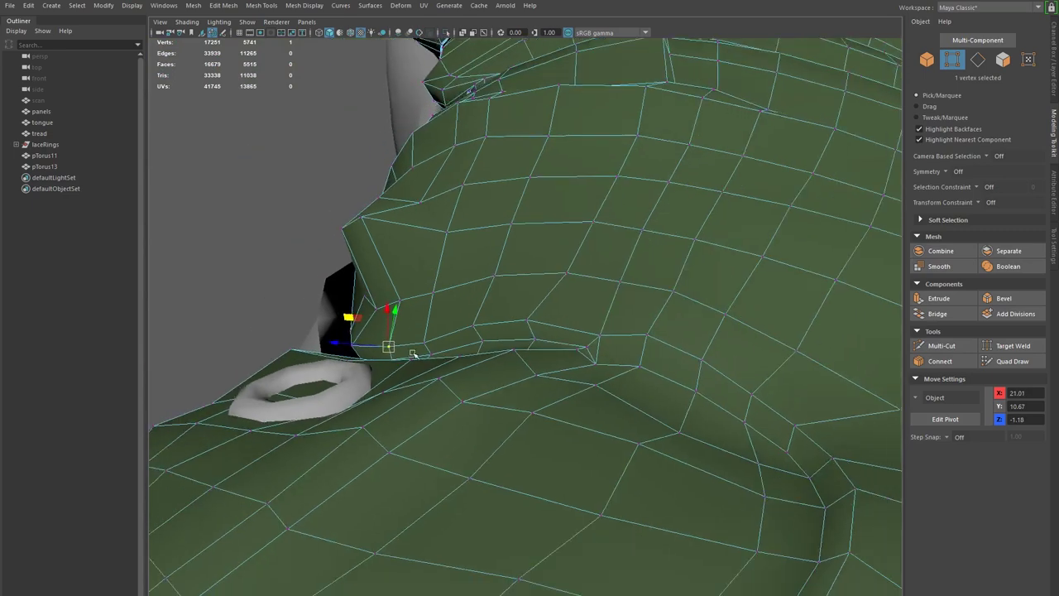
pyautogui.keyDown('alt'); pyautogui.moveTo(428, 356); pyautogui.dragTo(641, 429); pyautogui.keyUp('alt')
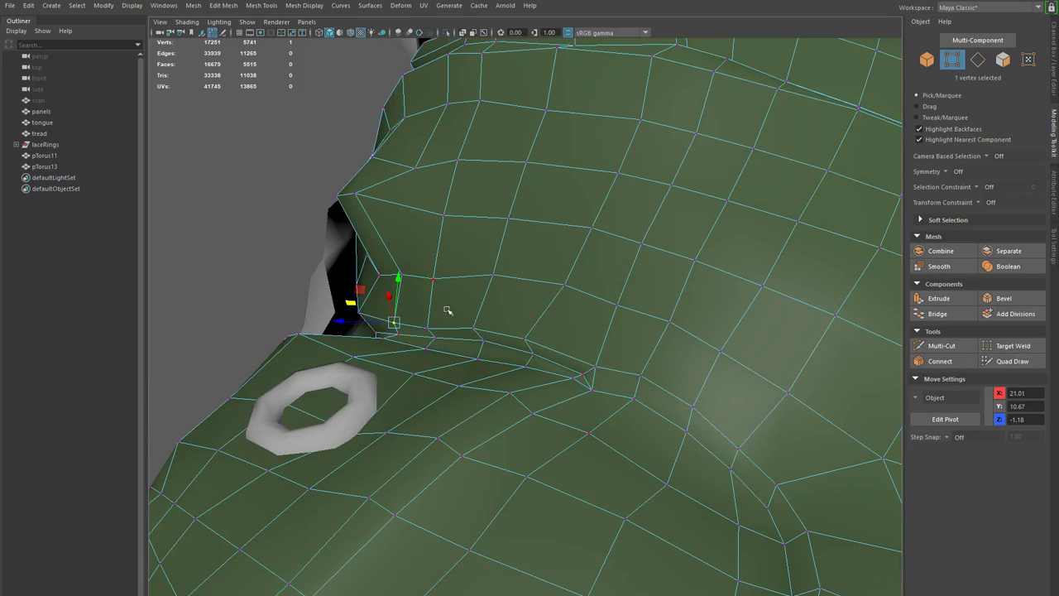
pyautogui.keyDown('alt'); pyautogui.moveTo(671, 473); pyautogui.dragTo(523, 451); pyautogui.keyUp('alt')
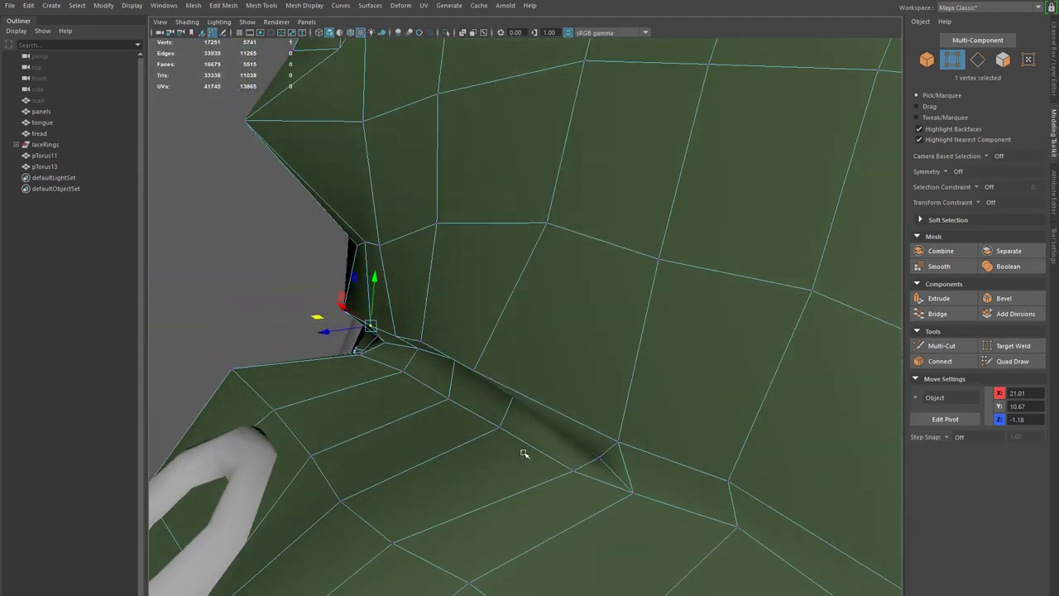
pyautogui.keyDown('alt'); pyautogui.moveTo(687, 248); pyautogui.dragTo(661, 418); pyautogui.keyUp('alt')
pyautogui.keyDown('alt'); pyautogui.moveTo(471, 375); pyautogui.dragTo(600, 453, button='right'); pyautogui.keyUp('alt')
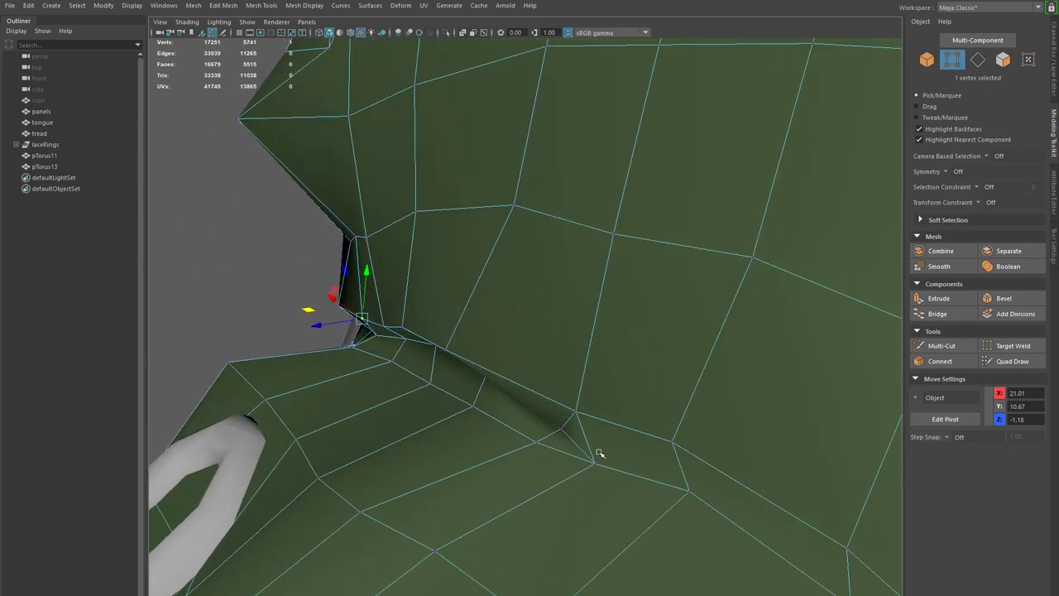
pyautogui.keyDown('alt'); pyautogui.moveTo(510, 436); pyautogui.dragTo(593, 451); pyautogui.keyUp('alt')
pyautogui.keyDown('alt'); pyautogui.moveTo(692, 492); pyautogui.dragTo(664, 482, button='right'); pyautogui.keyUp('alt')
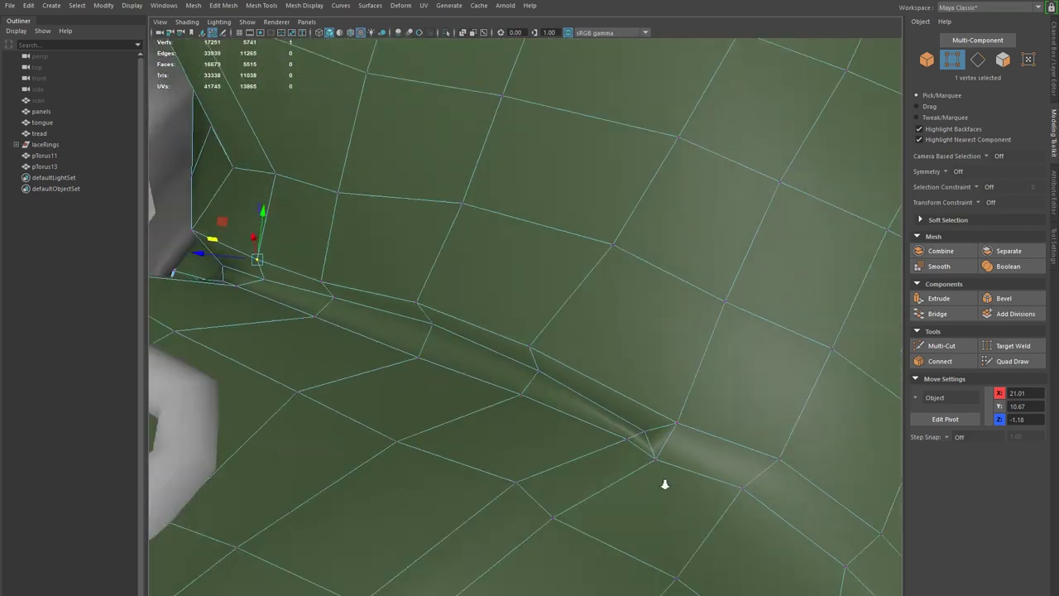
# - Activate the Target Weld tool for the crease vertices beside the rounded panel's corner
pyautogui.keyDown('alt'); pyautogui.moveTo(664, 482); pyautogui.dragTo(650, 483); pyautogui.keyUp('alt')
pyautogui.keyDown('alt'); pyautogui.moveTo(650, 482); pyautogui.dragTo(613, 449, button='right'); pyautogui.keyUp('alt')
pyautogui.keyDown('alt'); pyautogui.moveTo(612, 449); pyautogui.dragTo(502, 385); pyautogui.keyUp('alt')
pyautogui.keyDown('alt'); pyautogui.moveTo(501, 385); pyautogui.dragTo(697, 461, button='right'); pyautogui.keyUp('alt')
pyautogui.keyDown('alt'); pyautogui.moveTo(697, 461); pyautogui.dragTo(632, 407); pyautogui.keyUp('alt')
pyautogui.keyDown('shift'); pyautogui.rightClick(634, 361); pyautogui.keyUp('shift')
pyautogui.keyDown('shift'); pyautogui.moveTo(631, 337); pyautogui.dragTo(635, 360, button='right'); pyautogui.keyUp('shift')
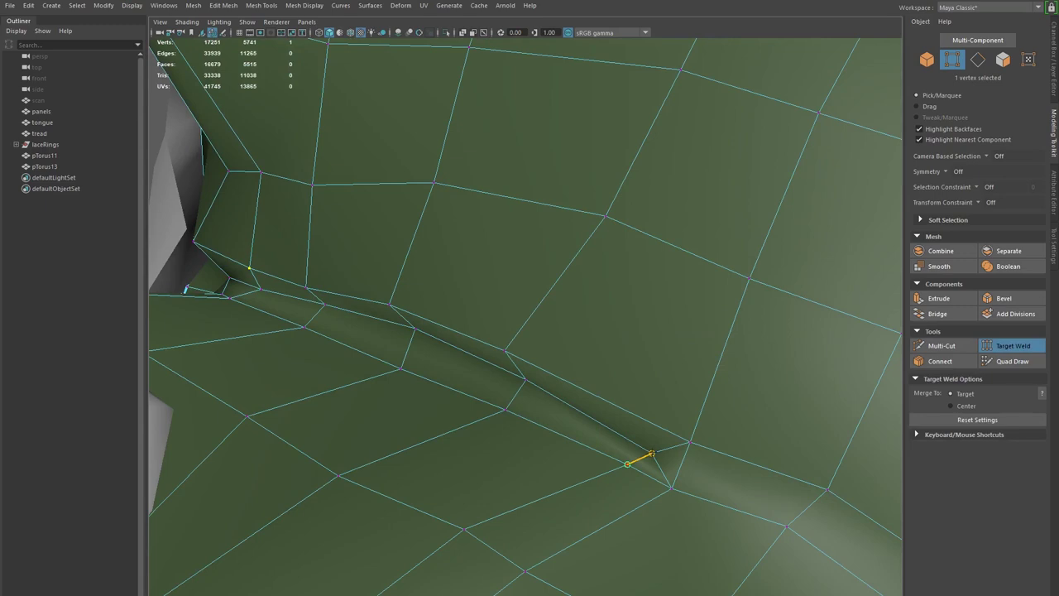
# - Try to weld the lower crease vertex onto the neighbouring inner vertex at the rounded panel's corner
pyautogui.moveTo(627, 464); pyautogui.dragTo(651, 454)
pyautogui.keyDown('alt'); pyautogui.moveTo(505, 410); pyautogui.dragTo(565, 407); pyautogui.keyUp('alt')
pyautogui.hotkey('ctrl', 'z')
pyautogui.hotkey('ctrl', 'z')
pyautogui.keyDown('alt'); pyautogui.moveTo(666, 464); pyautogui.dragTo(569, 435, button='right'); pyautogui.keyUp('alt')
pyautogui.keyDown('alt'); pyautogui.moveTo(569, 435); pyautogui.dragTo(520, 401); pyautogui.keyUp('alt')
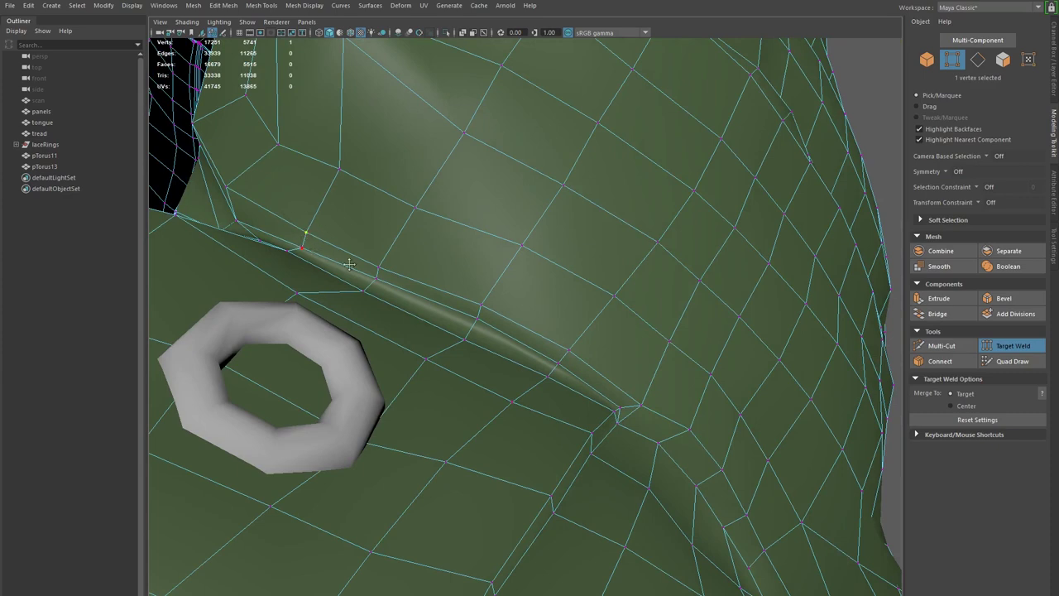
# - Try the Target Weld at the corner end of the crease again from a closer angle
pyautogui.keyDown('alt'); pyautogui.moveTo(321, 252); pyautogui.dragTo(432, 309, button='right'); pyautogui.keyUp('alt')
pyautogui.keyDown('alt'); pyautogui.moveTo(432, 309); pyautogui.dragTo(494, 348); pyautogui.keyUp('alt')
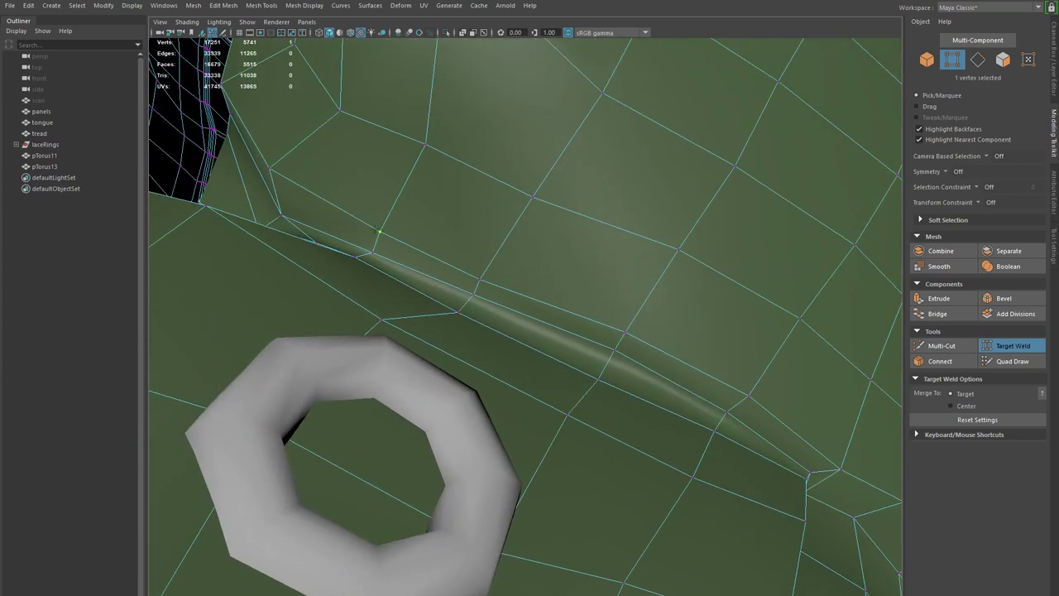
pyautogui.keyDown('alt'); pyautogui.moveTo(529, 376); pyautogui.dragTo(445, 338, button='middle'); pyautogui.keyUp('alt')
pyautogui.keyDown('alt'); pyautogui.moveTo(617, 411); pyautogui.dragTo(717, 443); pyautogui.keyUp('alt')
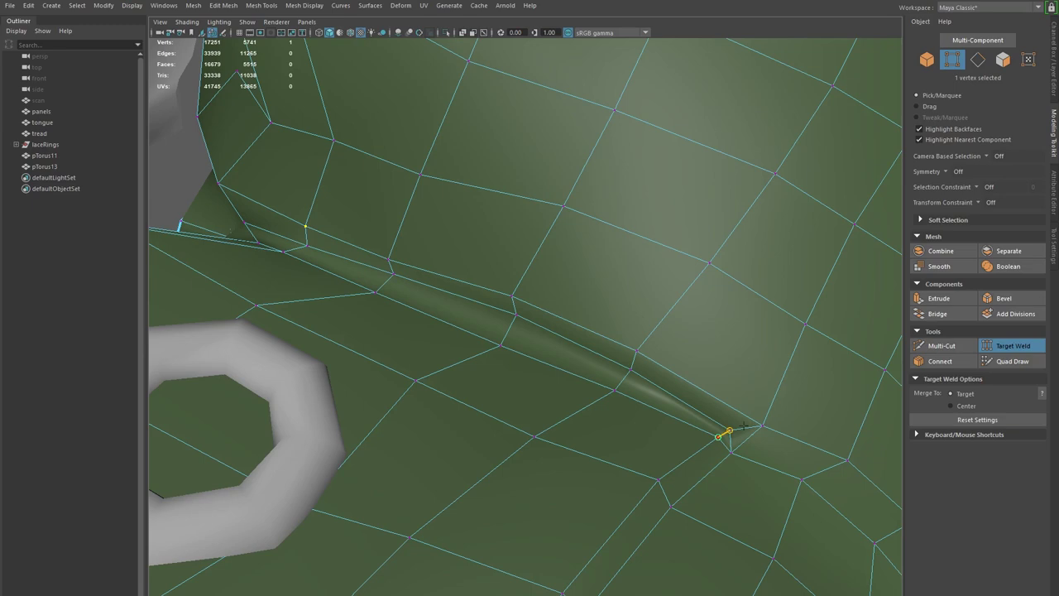
pyautogui.moveTo(337, 216); pyautogui.dragTo(342, 231)
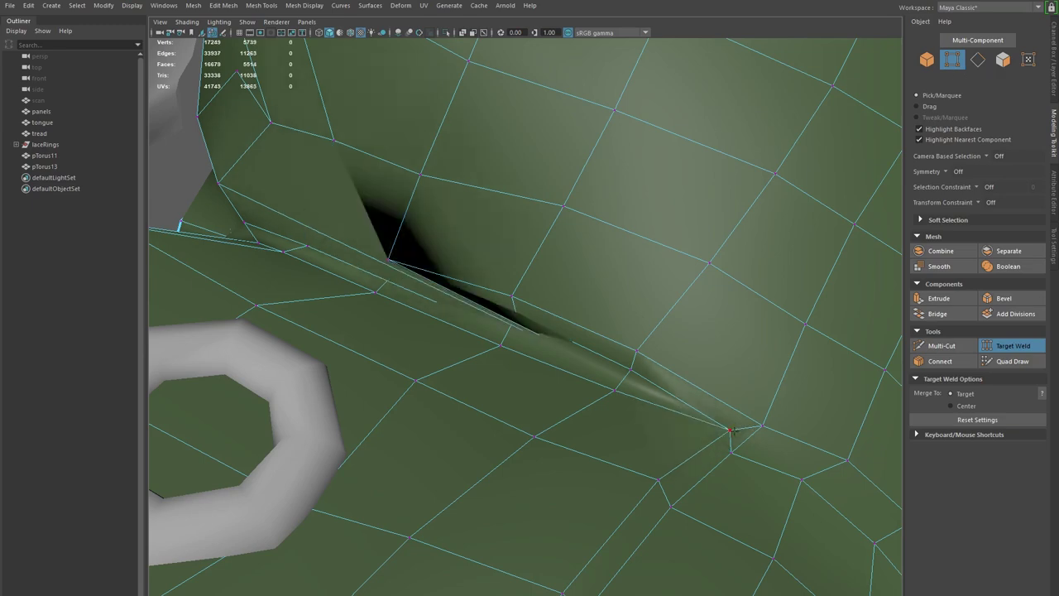
pyautogui.hotkey('ctrl', 'z')
# - Open the Target Weld tool settings and check its keyboard and mouse shortcuts
pyautogui.click(1056, 246)
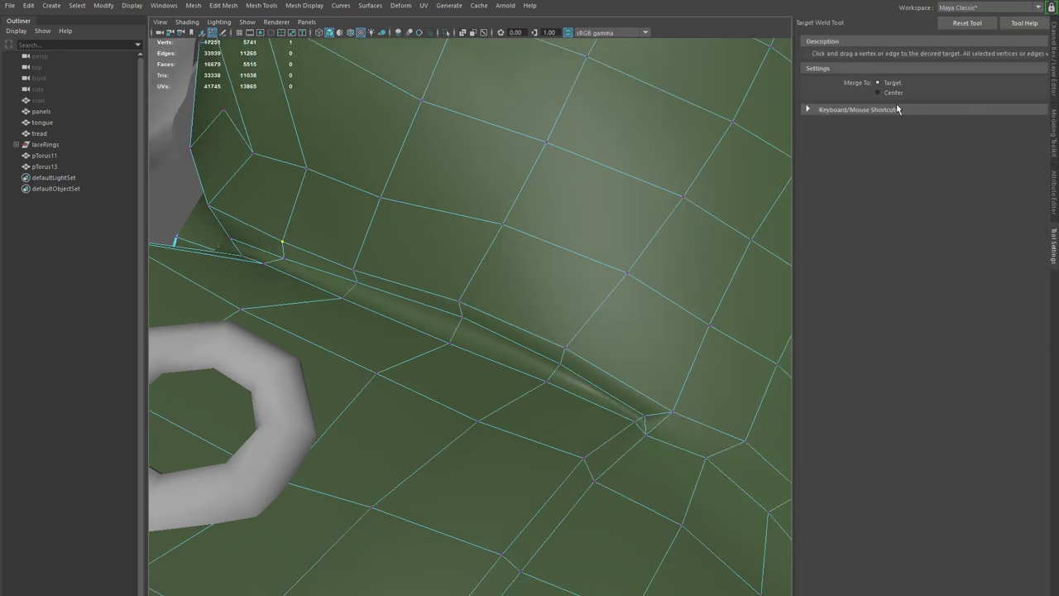
pyautogui.click(808, 109)
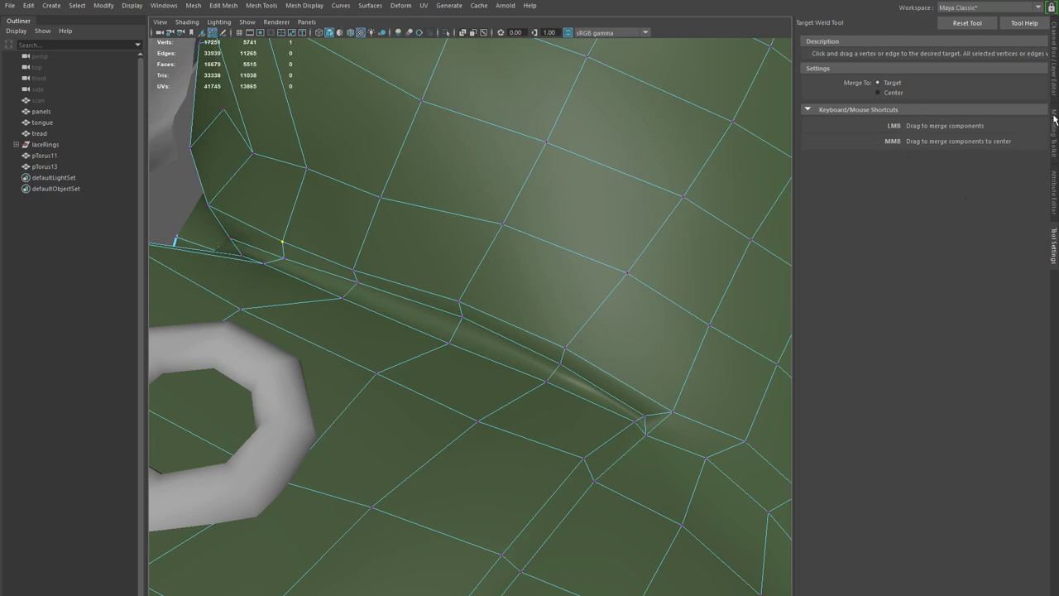
pyautogui.keyDown('alt'); pyautogui.moveTo(374, 273); pyautogui.dragTo(461, 286, button='middle'); pyautogui.keyUp('alt')
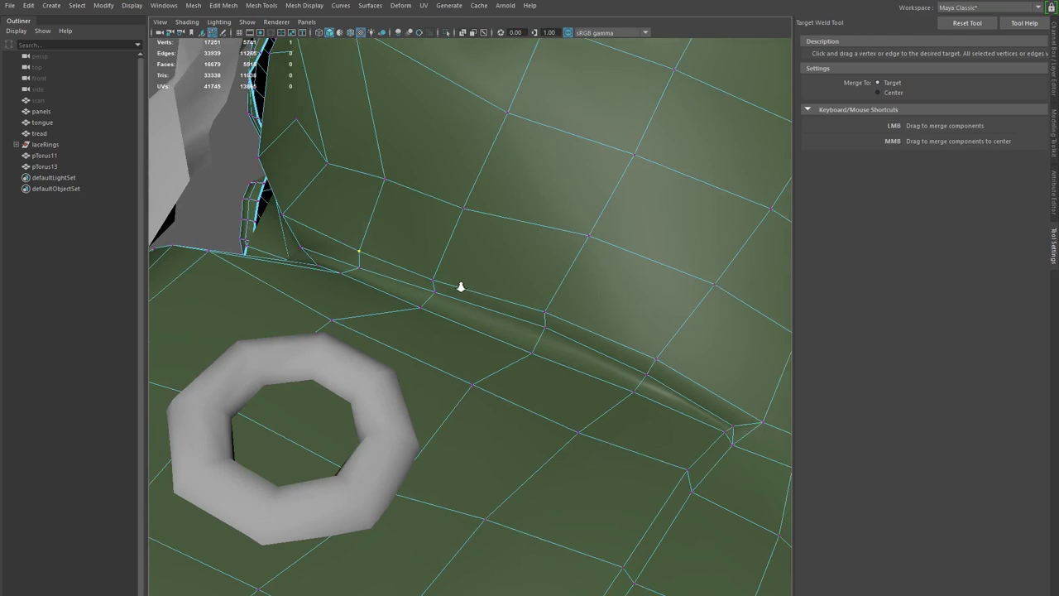
pyautogui.keyDown('alt'); pyautogui.moveTo(461, 286); pyautogui.dragTo(336, 274, button='right'); pyautogui.keyUp('alt')
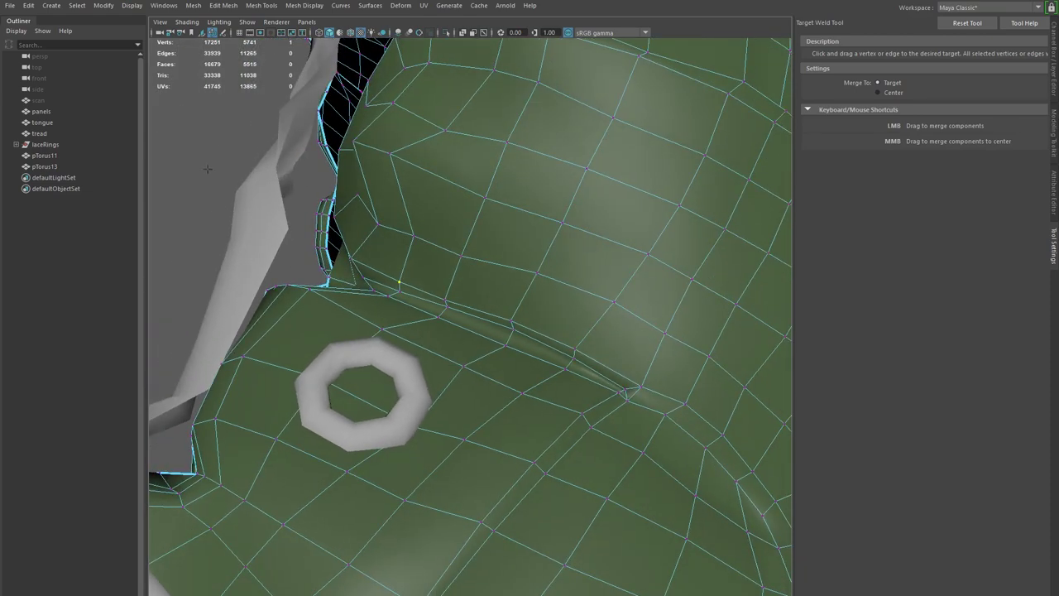
# - Weld the lower crease vertices one by one onto the inner crease vertices, starting at the rounded panel's corner
pyautogui.keyDown('alt'); pyautogui.moveTo(688, 477); pyautogui.dragTo(647, 471, button='middle'); pyautogui.keyUp('alt')
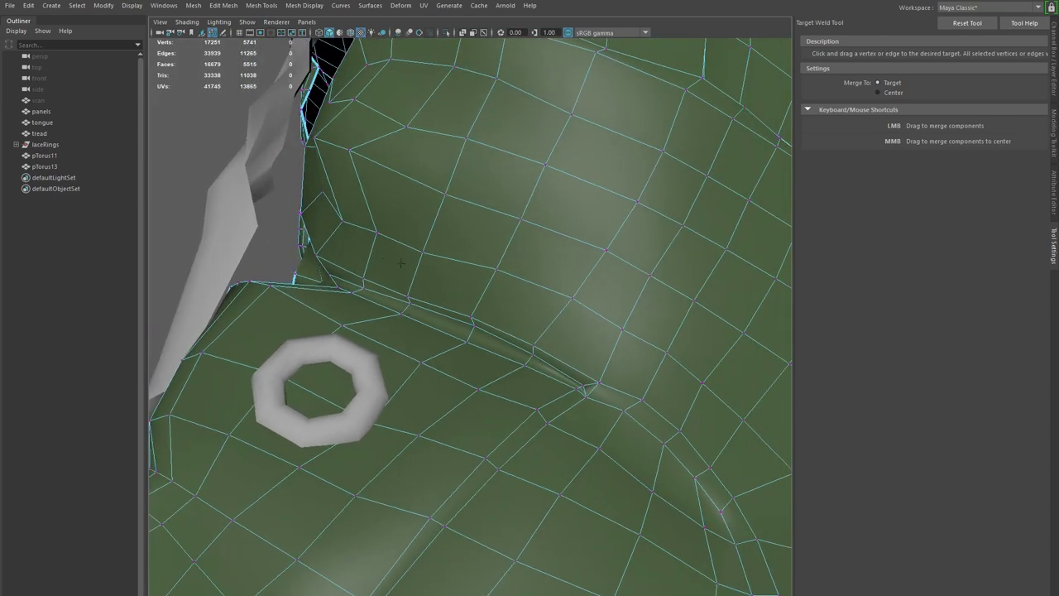
pyautogui.keyDown('alt'); pyautogui.moveTo(510, 321); pyautogui.dragTo(520, 372); pyautogui.keyUp('alt')
pyautogui.keyDown('alt'); pyautogui.moveTo(520, 371); pyautogui.dragTo(642, 390, button='right'); pyautogui.keyUp('alt')
pyautogui.keyDown('alt'); pyautogui.moveTo(642, 390); pyautogui.dragTo(617, 419, button='middle'); pyautogui.keyUp('alt')
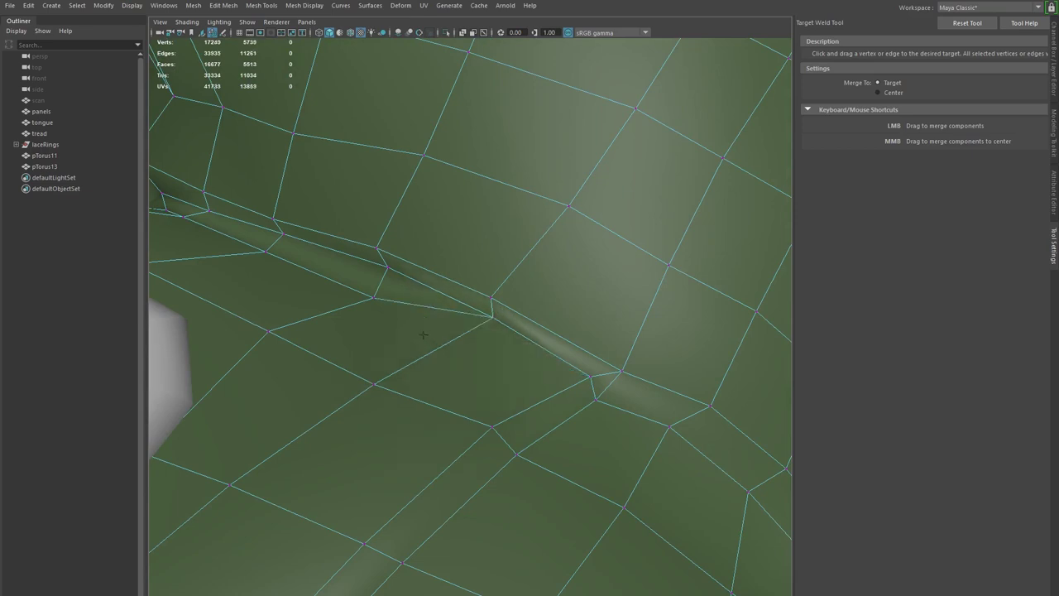
pyautogui.keyDown('alt'); pyautogui.moveTo(426, 337); pyautogui.dragTo(489, 386, button='middle'); pyautogui.keyUp('alt')
pyautogui.moveTo(473, 368); pyautogui.dragTo(487, 338)
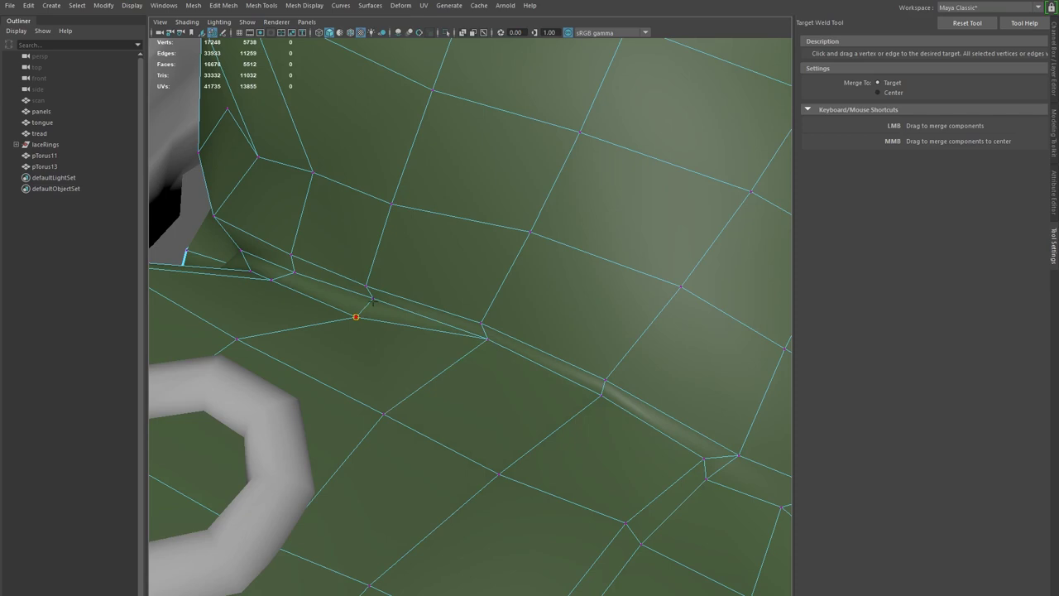
pyautogui.moveTo(376, 302); pyautogui.dragTo(381, 304)
# - Weld the remaining crease vertices towards the boot opening, including the adjacent vertex on the open border
pyautogui.keyDown('alt'); pyautogui.moveTo(383, 359); pyautogui.dragTo(262, 331); pyautogui.keyUp('alt')
pyautogui.keyDown('alt'); pyautogui.moveTo(459, 359); pyautogui.dragTo(463, 397); pyautogui.keyUp('alt')
pyautogui.keyDown('alt'); pyautogui.moveTo(463, 406); pyautogui.dragTo(513, 432, button='right'); pyautogui.keyUp('alt')
pyautogui.keyDown('alt'); pyautogui.moveTo(513, 433); pyautogui.dragTo(485, 365); pyautogui.keyUp('alt')
pyautogui.moveTo(371, 322); pyautogui.dragTo(334, 303)
pyautogui.moveTo(303, 365); pyautogui.dragTo(287, 322)
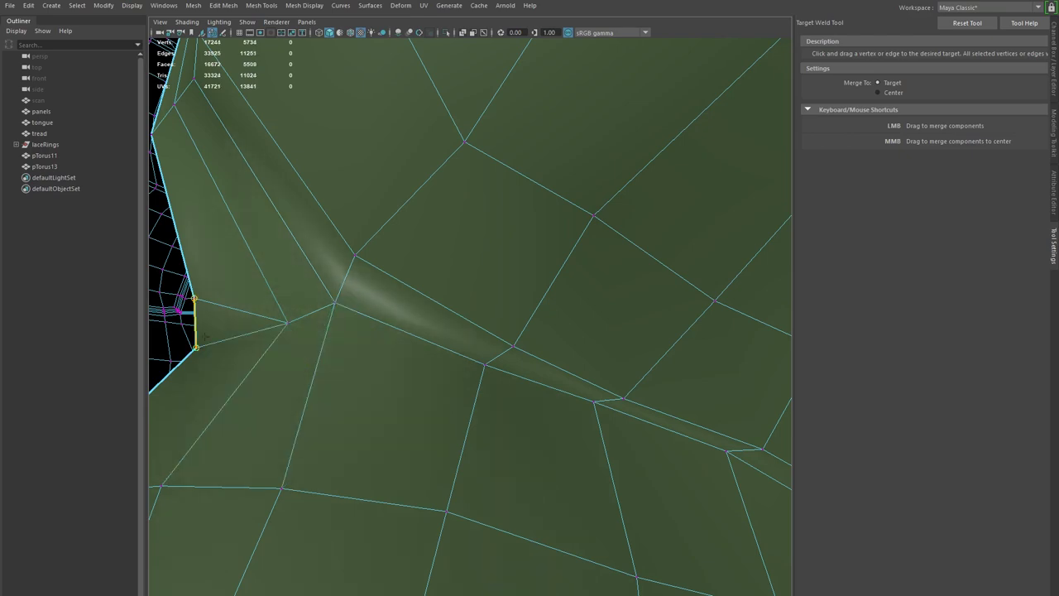
pyautogui.keyDown('alt'); pyautogui.moveTo(603, 473); pyautogui.dragTo(538, 454, button='right'); pyautogui.keyUp('alt')
pyautogui.keyDown('alt'); pyautogui.moveTo(579, 453); pyautogui.dragTo(484, 435); pyautogui.keyUp('alt')
pyautogui.keyDown('alt'); pyautogui.moveTo(614, 463); pyautogui.dragTo(495, 412, button='right'); pyautogui.keyUp('alt')
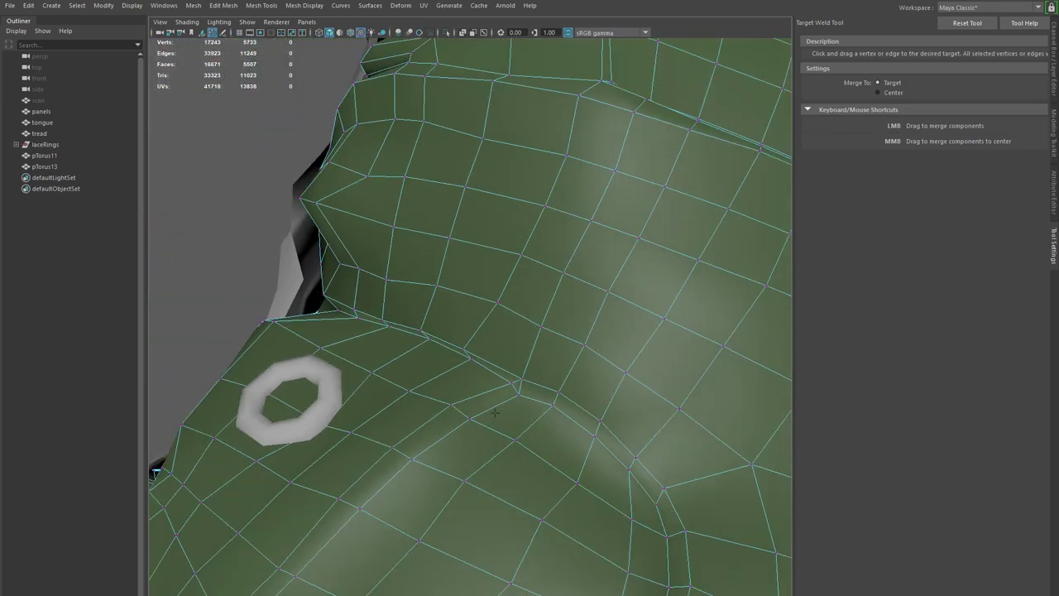
# - Switch to the Move tool and select the edge loop running along the welded crease
pyautogui.press('w')
pyautogui.keyDown('alt'); pyautogui.moveTo(609, 511); pyautogui.dragTo(558, 445, button='middle'); pyautogui.keyUp('alt')
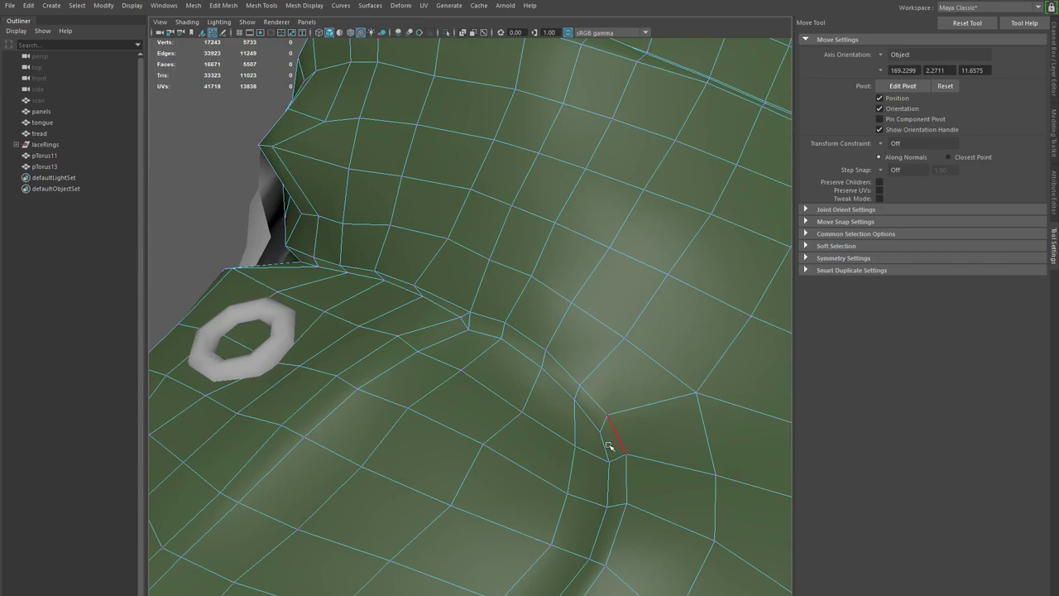
pyautogui.doubleClick(588, 415)
pyautogui.keyDown('alt'); pyautogui.moveTo(450, 329); pyautogui.dragTo(541, 380); pyautogui.keyUp('alt')
pyautogui.keyDown('alt'); pyautogui.moveTo(576, 251); pyautogui.dragTo(432, 232, button='right'); pyautogui.keyUp('alt')
pyautogui.keyDown('alt'); pyautogui.moveTo(432, 231); pyautogui.dragTo(571, 311); pyautogui.keyUp('alt')
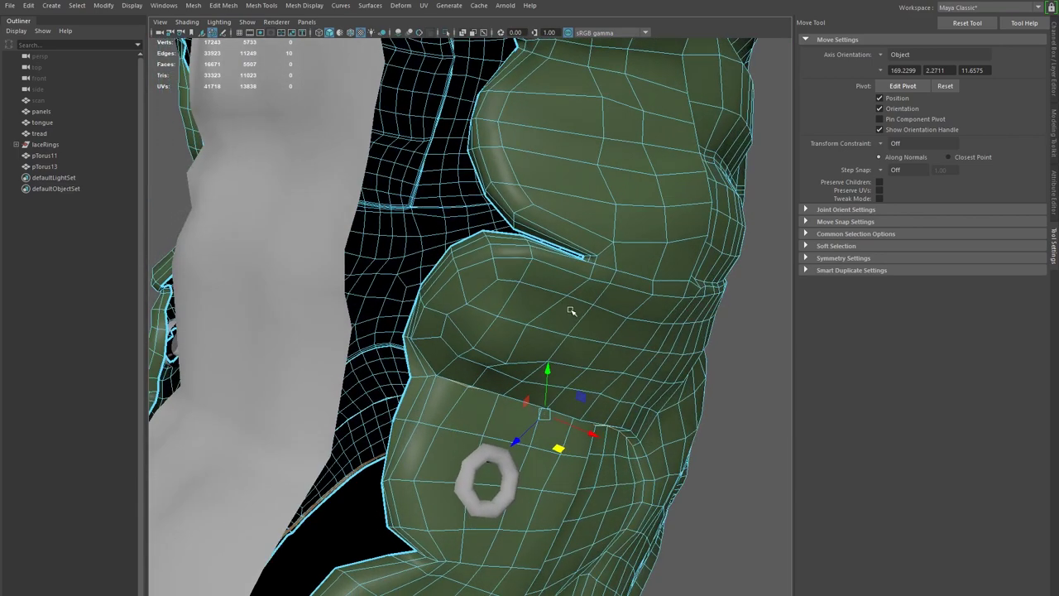
# - Examine where the selected seam loop ends near the boot opening, from outside and inside the boot
pyautogui.keyDown('alt'); pyautogui.moveTo(529, 351); pyautogui.dragTo(489, 378); pyautogui.keyUp('alt')
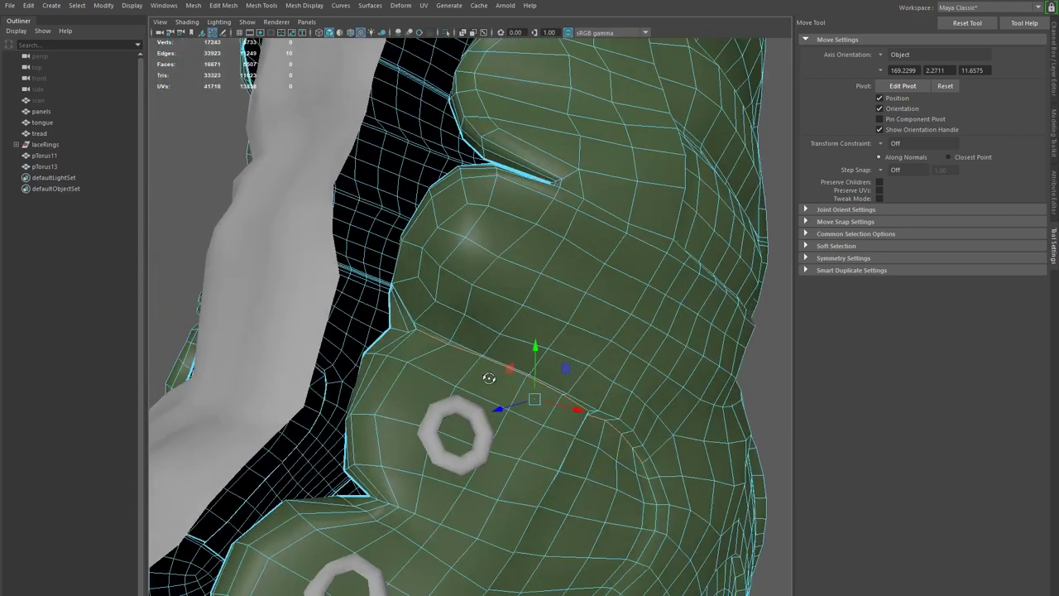
pyautogui.keyDown('alt'); pyautogui.moveTo(489, 378); pyautogui.dragTo(507, 404, button='right'); pyautogui.keyUp('alt')
pyautogui.keyDown('alt'); pyautogui.moveTo(508, 404); pyautogui.dragTo(480, 364); pyautogui.keyUp('alt')
pyautogui.keyDown('alt'); pyautogui.moveTo(479, 364); pyautogui.dragTo(494, 398, button='right'); pyautogui.keyUp('alt')
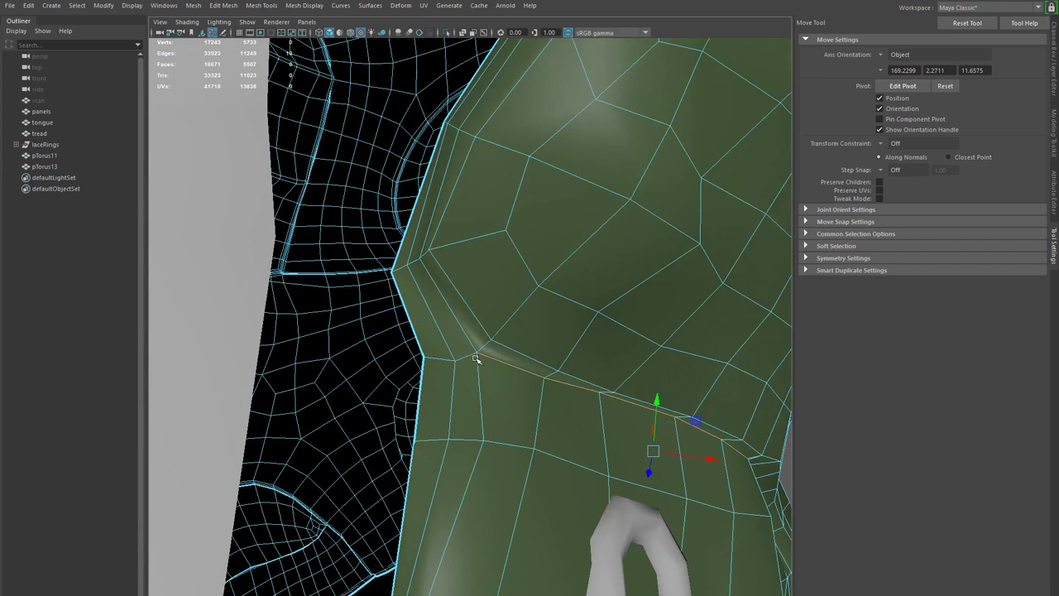
pyautogui.keyDown('alt'); pyautogui.moveTo(742, 355); pyautogui.dragTo(584, 344, button='right'); pyautogui.keyUp('alt')
pyautogui.keyDown('alt'); pyautogui.moveTo(488, 205); pyautogui.dragTo(557, 259); pyautogui.keyUp('alt')
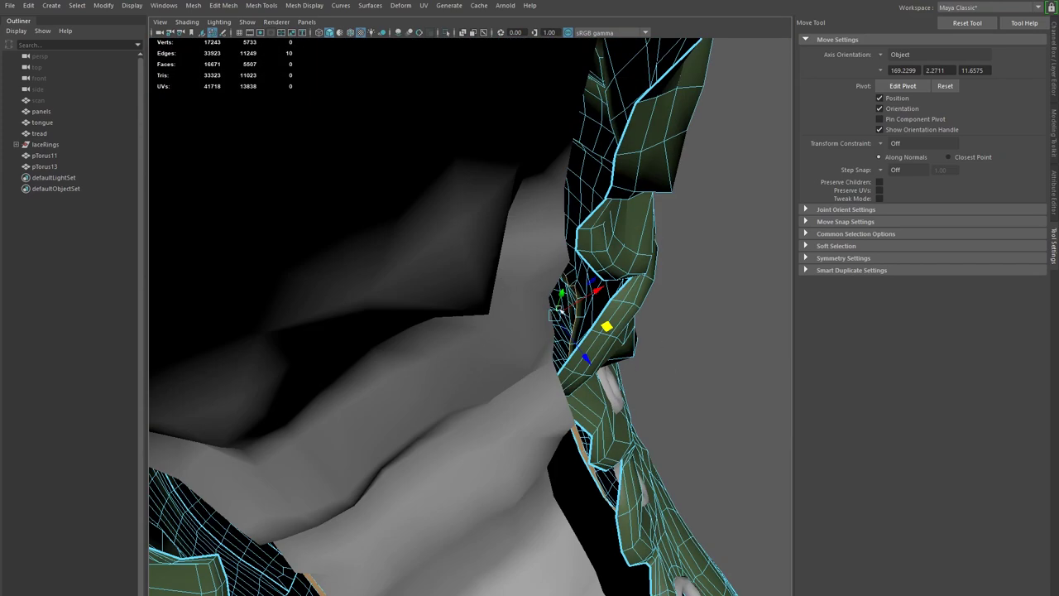
pyautogui.keyDown('alt'); pyautogui.moveTo(646, 344); pyautogui.dragTo(548, 312); pyautogui.keyUp('alt')
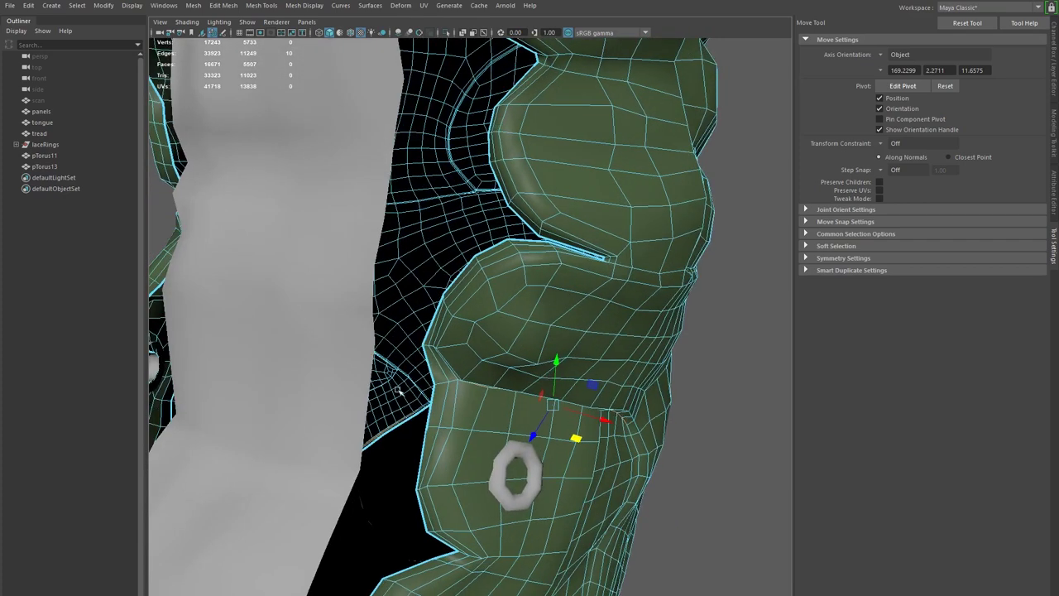
# - Extend the seam selection with the edges leading from the crease to the open border
pyautogui.keyDown('alt'); pyautogui.moveTo(489, 427); pyautogui.dragTo(435, 378); pyautogui.keyUp('alt')
pyautogui.keyDown('alt'); pyautogui.moveTo(435, 378); pyautogui.dragTo(502, 369, button='right'); pyautogui.keyUp('alt')
pyautogui.keyDown('alt'); pyautogui.moveTo(501, 369); pyautogui.dragTo(520, 356); pyautogui.keyUp('alt')
pyautogui.keyDown('shift'); pyautogui.click(514, 342); pyautogui.keyUp('shift')
pyautogui.keyDown('alt'); pyautogui.moveTo(695, 389); pyautogui.dragTo(617, 419); pyautogui.keyUp('alt')
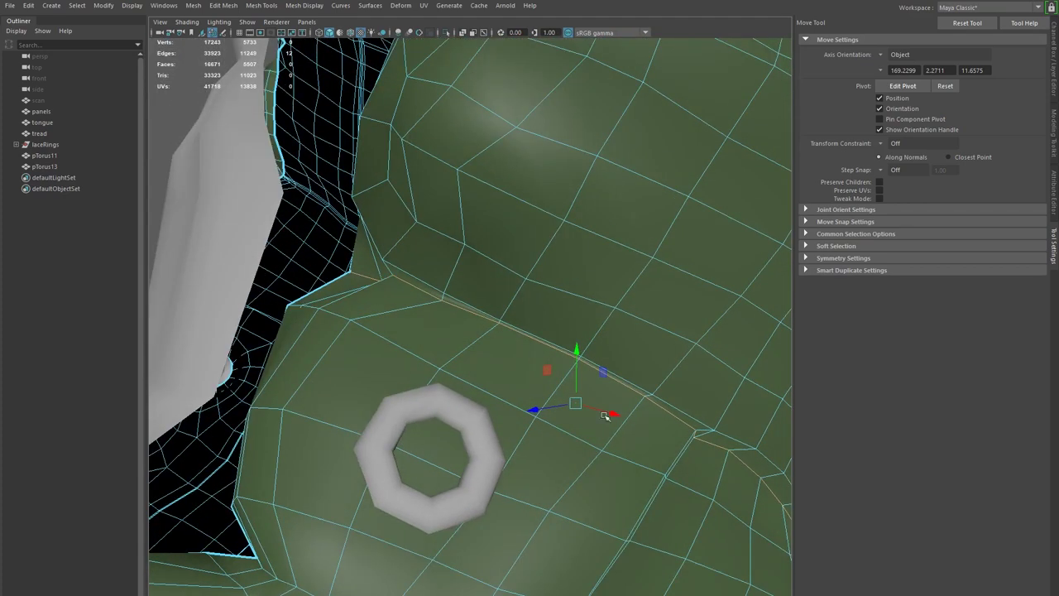
# - Add the rounded panel's outer side loop and the inner loop beside the lace rings to the edge selection
pyautogui.keyDown('alt'); pyautogui.moveTo(617, 418); pyautogui.dragTo(645, 543, button='right'); pyautogui.keyUp('alt')
pyautogui.keyDown('alt'); pyautogui.moveTo(645, 544); pyautogui.dragTo(633, 525); pyautogui.keyUp('alt')
pyautogui.keyDown('alt'); pyautogui.moveTo(634, 525); pyautogui.dragTo(618, 462, button='middle'); pyautogui.keyUp('alt')
pyautogui.keyDown('shift'); pyautogui.doubleClick(638, 425); pyautogui.keyUp('shift')
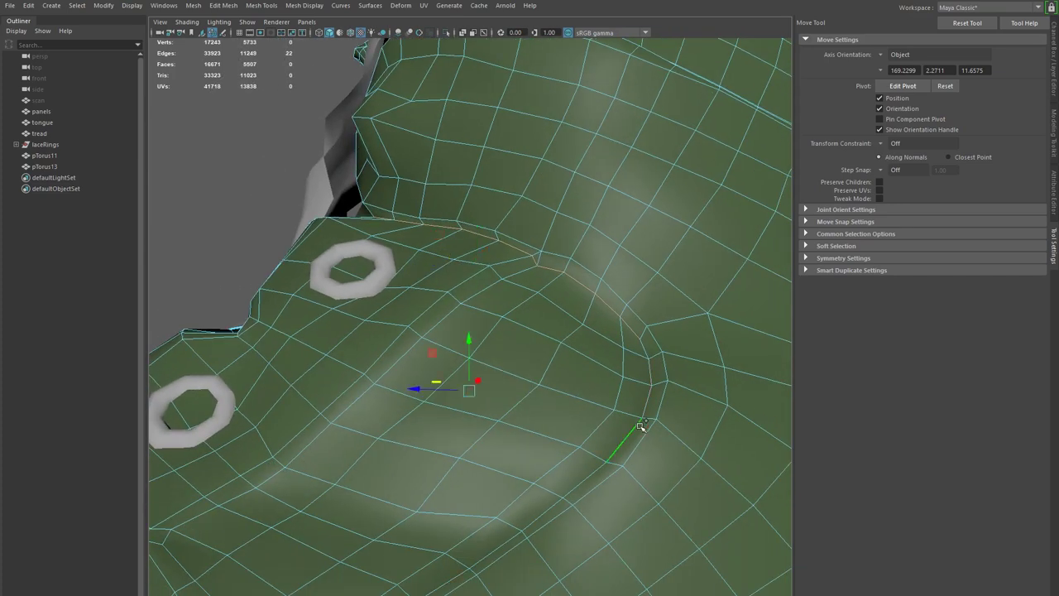
pyautogui.keyDown('shift'); pyautogui.doubleClick(447, 313); pyautogui.keyUp('shift')
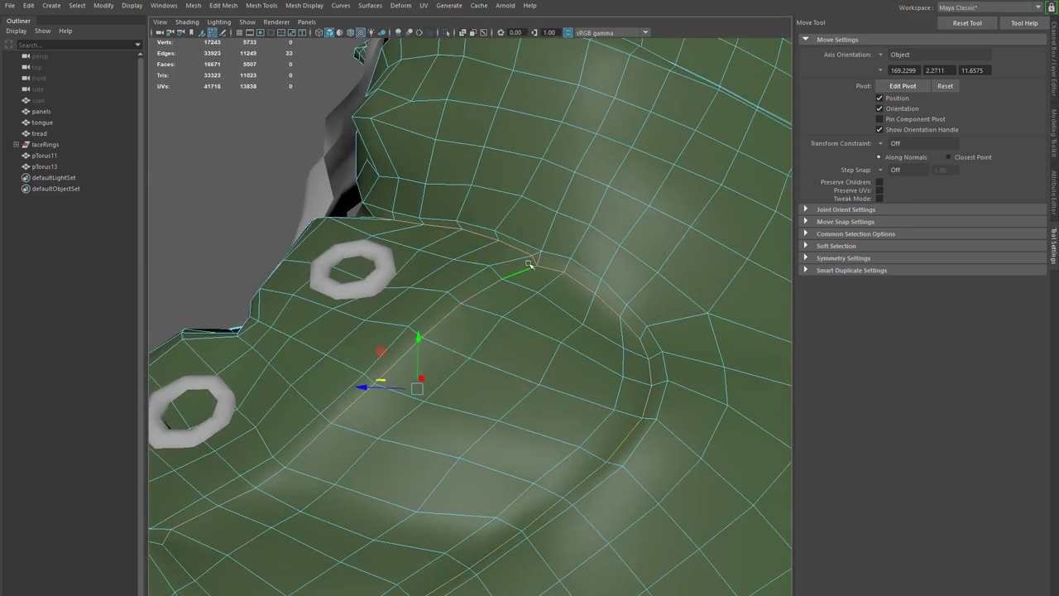
# - Add the edges across the rounded panel's lower end to the selection, closing the seam outline
pyautogui.keyDown('alt'); pyautogui.moveTo(602, 355); pyautogui.dragTo(516, 353, button='right'); pyautogui.keyUp('alt')
pyautogui.keyDown('alt'); pyautogui.moveTo(515, 352); pyautogui.dragTo(397, 487); pyautogui.keyUp('alt')
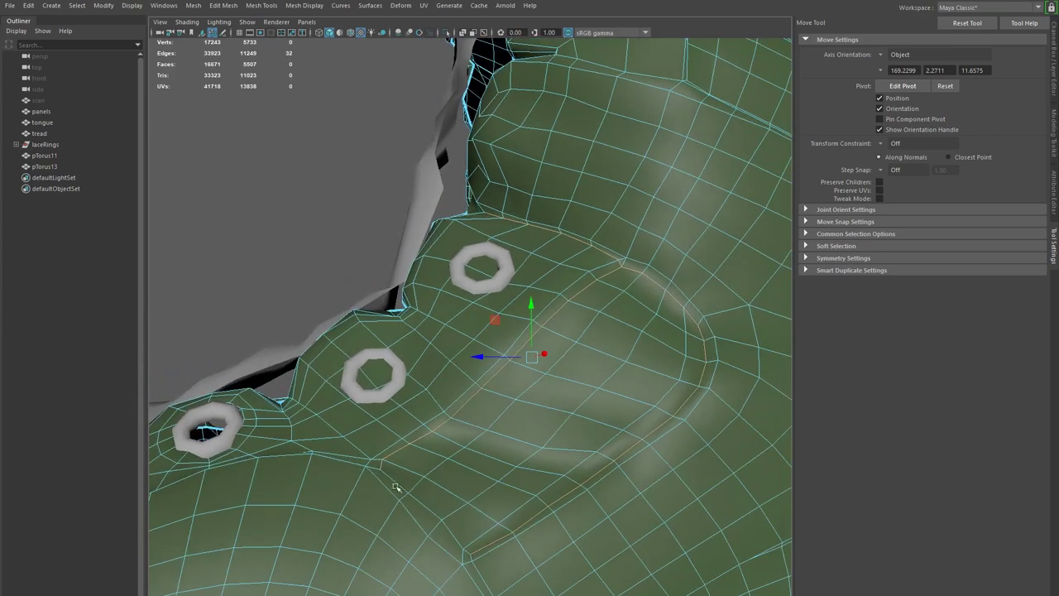
pyautogui.keyDown('alt'); pyautogui.moveTo(397, 487); pyautogui.dragTo(435, 422, button='middle'); pyautogui.keyUp('alt')
pyautogui.keyDown('alt'); pyautogui.moveTo(435, 423); pyautogui.dragTo(402, 448); pyautogui.keyUp('alt')
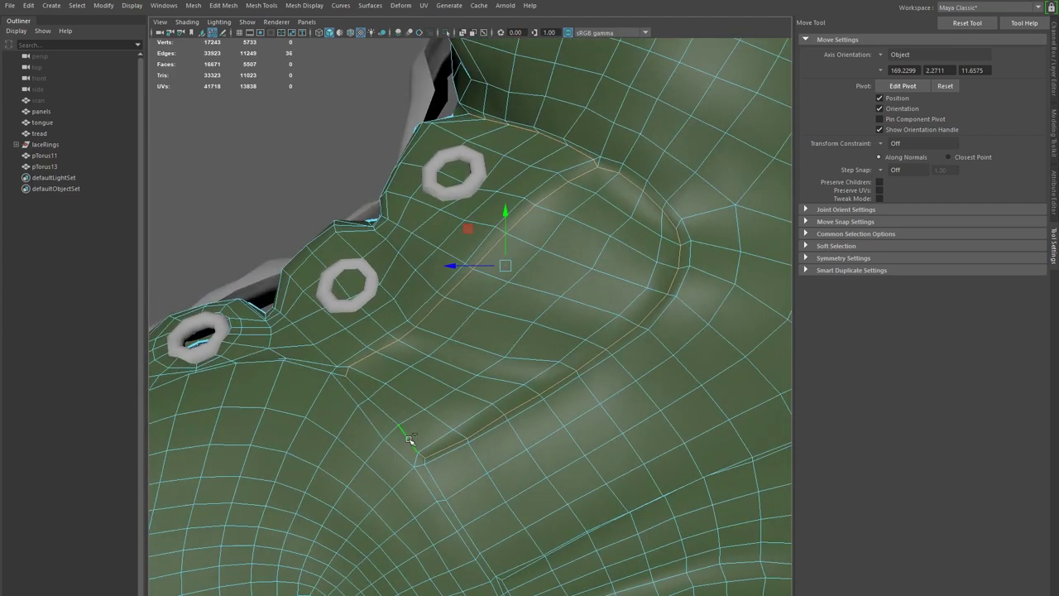
pyautogui.keyDown('alt'); pyautogui.moveTo(397, 448); pyautogui.dragTo(401, 409, button='middle'); pyautogui.keyUp('alt')
pyautogui.keyDown('alt'); pyautogui.moveTo(402, 406); pyautogui.dragTo(456, 397, button='right'); pyautogui.keyUp('alt')
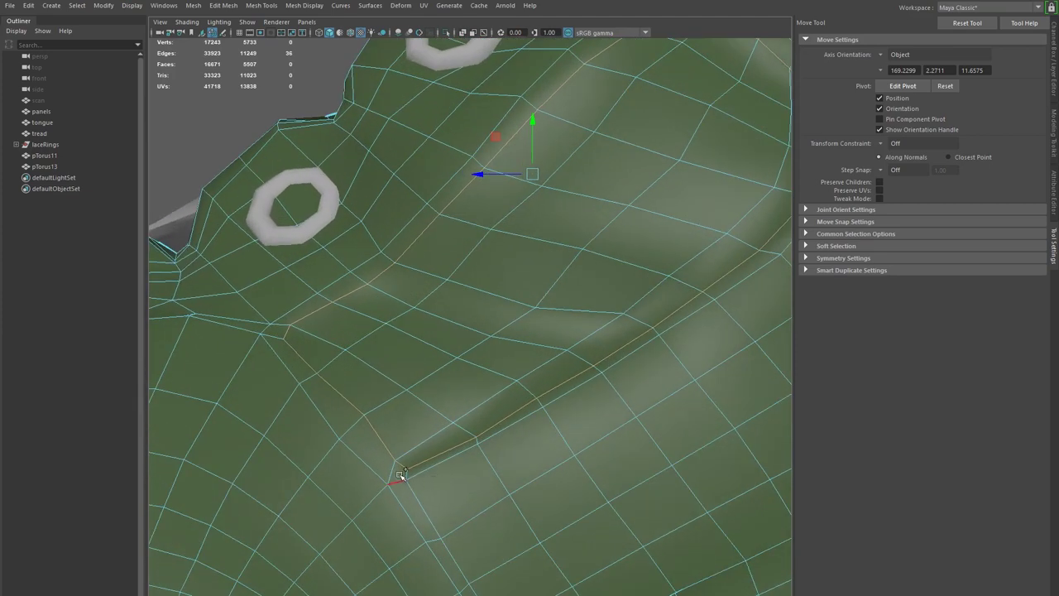
# - Add the seam loop at the rounded panel's lower corner and the seam running forward beneath the lace rings to the edge selection
pyautogui.keyDown('alt'); pyautogui.moveTo(390, 473); pyautogui.dragTo(324, 388, button='middle'); pyautogui.keyUp('alt')
pyautogui.keyDown('shift'); pyautogui.doubleClick(323, 393); pyautogui.keyUp('shift')
pyautogui.keyDown('alt'); pyautogui.moveTo(326, 380); pyautogui.dragTo(474, 473); pyautogui.keyUp('alt')
pyautogui.keyDown('alt'); pyautogui.moveTo(474, 473); pyautogui.dragTo(493, 401, button='middle'); pyautogui.keyUp('alt')
pyautogui.keyDown('alt'); pyautogui.moveTo(507, 467); pyautogui.dragTo(491, 446); pyautogui.keyUp('alt')
pyautogui.keyDown('alt'); pyautogui.moveTo(450, 398); pyautogui.dragTo(497, 437, button='right'); pyautogui.keyUp('alt')
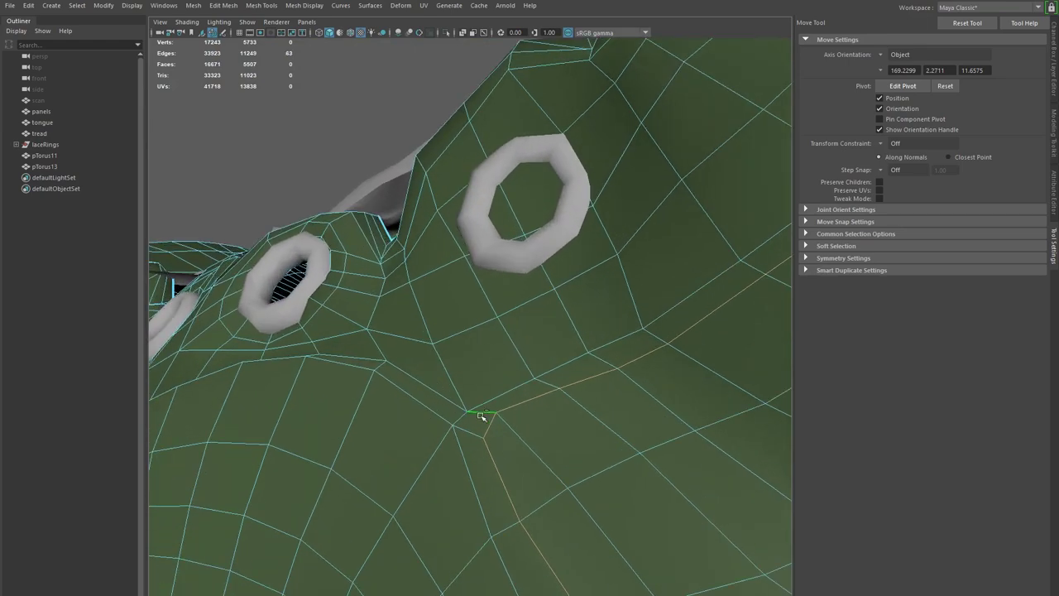
pyautogui.keyDown('shift'); pyautogui.doubleClick(449, 401); pyautogui.keyUp('shift')
pyautogui.scroll(-5, 460, 406)
pyautogui.keyDown('alt'); pyautogui.moveTo(461, 406); pyautogui.dragTo(490, 446); pyautogui.keyUp('alt')
pyautogui.keyDown('alt'); pyautogui.moveTo(490, 447); pyautogui.dragTo(686, 406, button='middle'); pyautogui.keyUp('alt')
pyautogui.scroll(3, 661, 422)
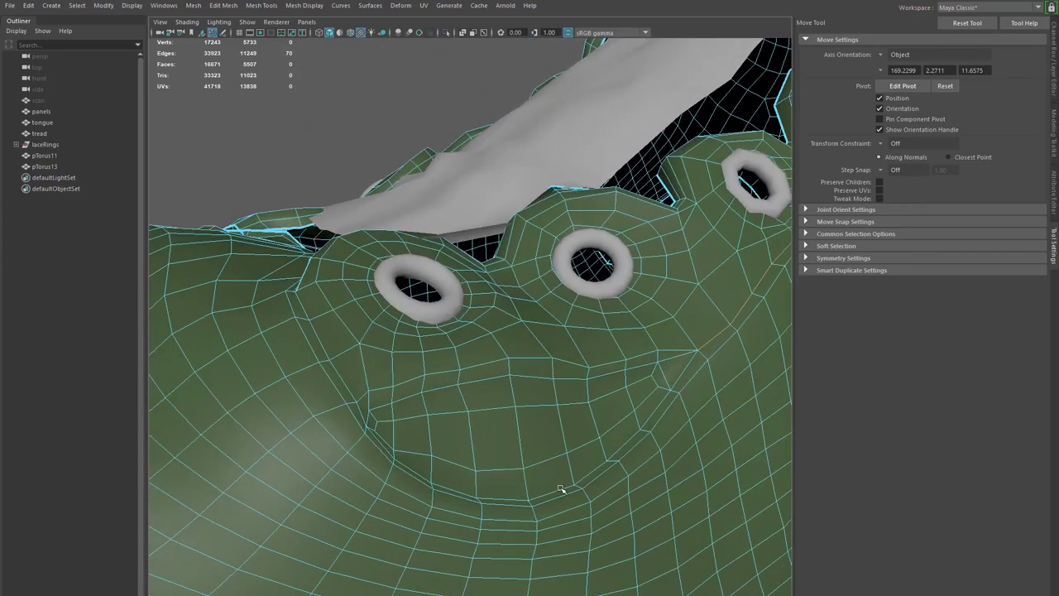
# - Add the upper and lower seam loops of the patch below the front lace rings, including the short edge at its rear corner
pyautogui.keyDown('shift'); pyautogui.doubleClick(378, 408); pyautogui.keyUp('shift')
pyautogui.keyDown('alt'); pyautogui.moveTo(390, 419); pyautogui.dragTo(438, 380); pyautogui.keyUp('alt')
pyautogui.keyDown('alt'); pyautogui.moveTo(438, 380); pyautogui.dragTo(500, 432, button='right'); pyautogui.keyUp('alt')
pyautogui.keyDown('shift'); pyautogui.doubleClick(381, 437); pyautogui.keyUp('shift')
pyautogui.keyDown('alt'); pyautogui.moveTo(382, 436); pyautogui.dragTo(463, 464); pyautogui.keyUp('alt')
pyautogui.keyDown('alt'); pyautogui.moveTo(463, 464); pyautogui.dragTo(518, 519, button='middle'); pyautogui.keyUp('alt')
pyautogui.keyDown('alt'); pyautogui.moveTo(518, 519); pyautogui.dragTo(386, 483); pyautogui.keyUp('alt')
pyautogui.keyDown('shift'); pyautogui.click(419, 446); pyautogui.keyUp('shift')
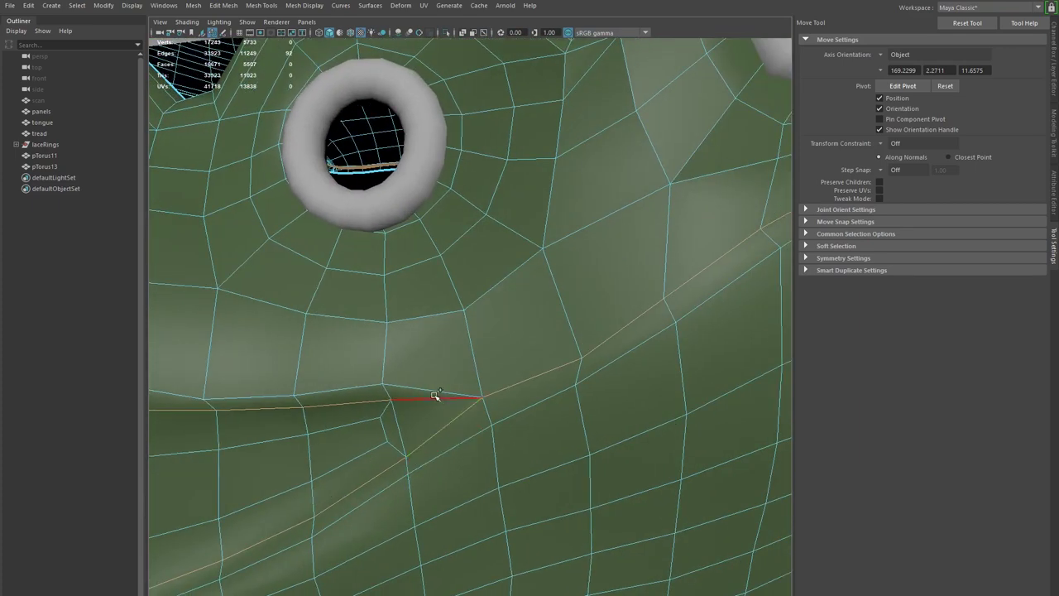
# - Deselect the stray edges crossing the rounded panel and the surplus edges running away from its outer lower corner
pyautogui.keyDown('alt'); pyautogui.moveTo(601, 454); pyautogui.dragTo(502, 455, button='right'); pyautogui.keyUp('alt')
pyautogui.keyDown('alt'); pyautogui.moveTo(502, 456); pyautogui.dragTo(453, 422); pyautogui.keyUp('alt')
pyautogui.keyDown('alt'); pyautogui.moveTo(562, 454); pyautogui.dragTo(299, 452); pyautogui.keyUp('alt')
pyautogui.keyDown('alt'); pyautogui.moveTo(444, 476); pyautogui.dragTo(432, 471); pyautogui.keyUp('alt')
pyautogui.keyDown('alt'); pyautogui.moveTo(414, 404); pyautogui.dragTo(491, 456, button='right'); pyautogui.keyUp('alt')
pyautogui.keyDown('alt'); pyautogui.moveTo(493, 458); pyautogui.dragTo(520, 481); pyautogui.keyUp('alt')
pyautogui.keyDown('ctrl'); pyautogui.click(444, 325); pyautogui.keyUp('ctrl')
pyautogui.keyDown('ctrl'); pyautogui.moveTo(473, 337); pyautogui.dragTo(542, 384); pyautogui.keyUp('ctrl')
pyautogui.keyDown('ctrl'); pyautogui.click(579, 395); pyautogui.keyUp('ctrl')
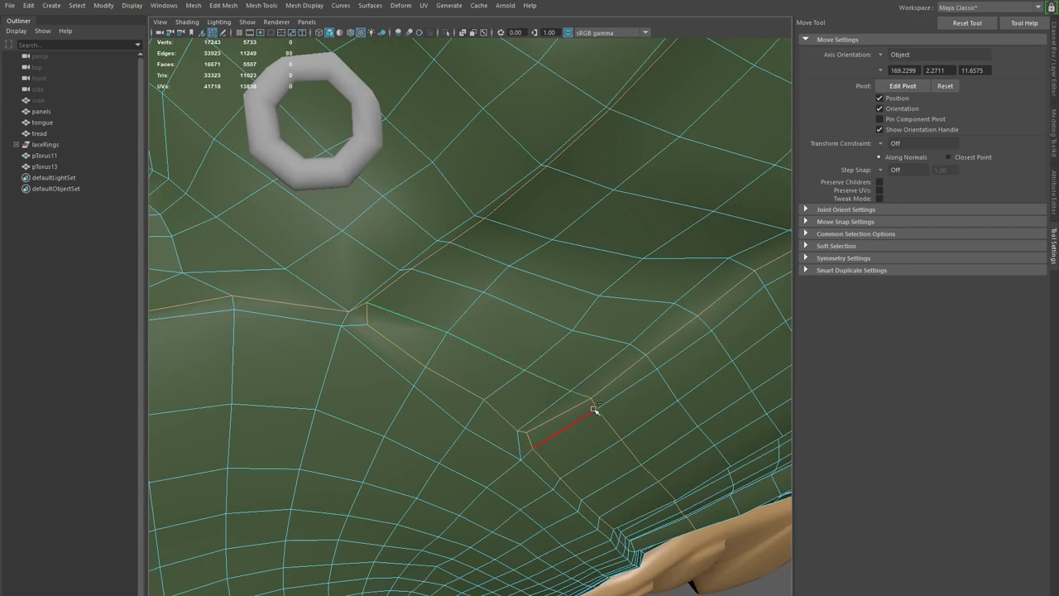
pyautogui.keyDown('ctrl'); pyautogui.moveTo(608, 428); pyautogui.dragTo(679, 499); pyautogui.keyUp('ctrl')
pyautogui.keyDown('alt'); pyautogui.moveTo(693, 514); pyautogui.dragTo(661, 485); pyautogui.keyUp('alt')
pyautogui.keyDown('ctrl'); pyautogui.moveTo(626, 411); pyautogui.dragTo(726, 567); pyautogui.keyUp('ctrl')
pyautogui.keyDown('alt'); pyautogui.moveTo(616, 466); pyautogui.dragTo(350, 435); pyautogui.keyUp('alt')
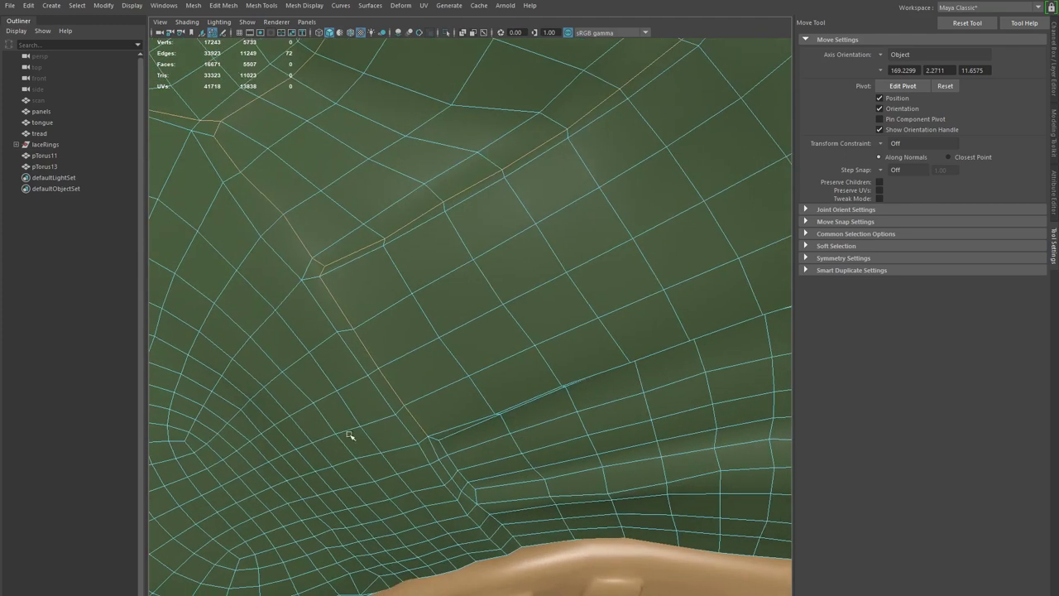
# - Add the upper and lower seam loops of the long side panel above the sole to the edge selection
pyautogui.keyDown('alt'); pyautogui.moveTo(350, 435); pyautogui.dragTo(397, 372, button='middle'); pyautogui.keyUp('alt')
pyautogui.keyDown('alt'); pyautogui.moveTo(397, 372); pyautogui.dragTo(442, 441, button='right'); pyautogui.keyUp('alt')
pyautogui.keyDown('alt'); pyautogui.moveTo(442, 441); pyautogui.dragTo(451, 413); pyautogui.keyUp('alt')
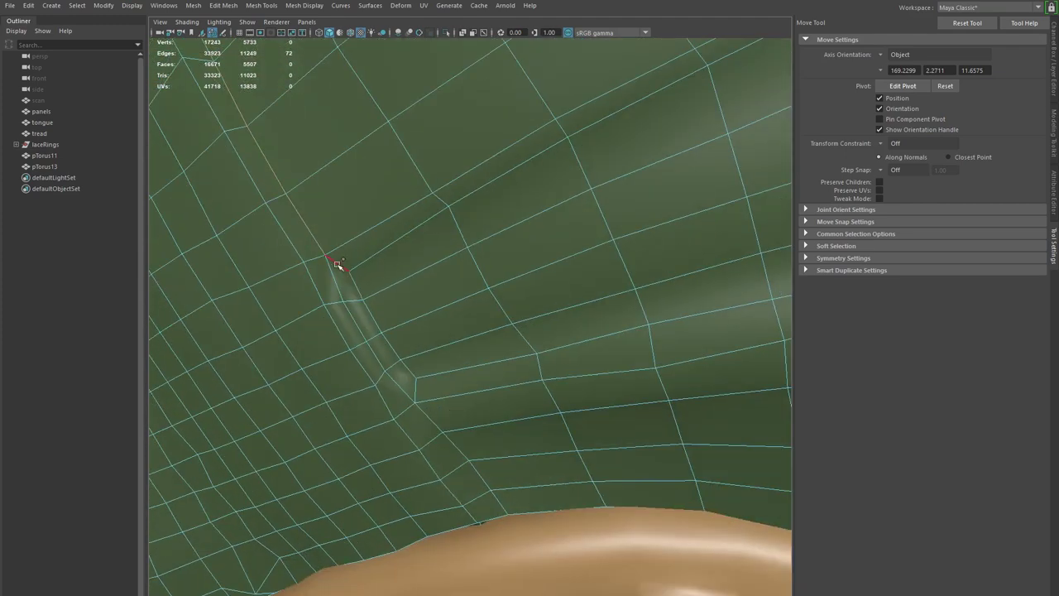
pyautogui.keyDown('shift'); pyautogui.doubleClick(364, 264); pyautogui.keyUp('shift')
pyautogui.keyDown('shift'); pyautogui.doubleClick(432, 398); pyautogui.keyUp('shift')
# - Add the seam running from the side panel's rear tip down to the sole, with the short edges joining it to the tip
pyautogui.keyDown('alt'); pyautogui.moveTo(438, 389); pyautogui.dragTo(389, 330, button='right'); pyautogui.keyUp('alt')
pyautogui.keyDown('alt'); pyautogui.moveTo(388, 331); pyautogui.dragTo(303, 342, button='middle'); pyautogui.keyUp('alt')
pyautogui.keyDown('alt'); pyautogui.moveTo(302, 342); pyautogui.dragTo(532, 333); pyautogui.keyUp('alt')
pyautogui.keyDown('alt'); pyautogui.moveTo(532, 333); pyautogui.dragTo(330, 356, button='middle'); pyautogui.keyUp('alt')
pyautogui.keyDown('alt'); pyautogui.moveTo(331, 355); pyautogui.dragTo(297, 285); pyautogui.keyUp('alt')
pyautogui.keyDown('alt'); pyautogui.moveTo(298, 285); pyautogui.dragTo(402, 347, button='middle'); pyautogui.keyUp('alt')
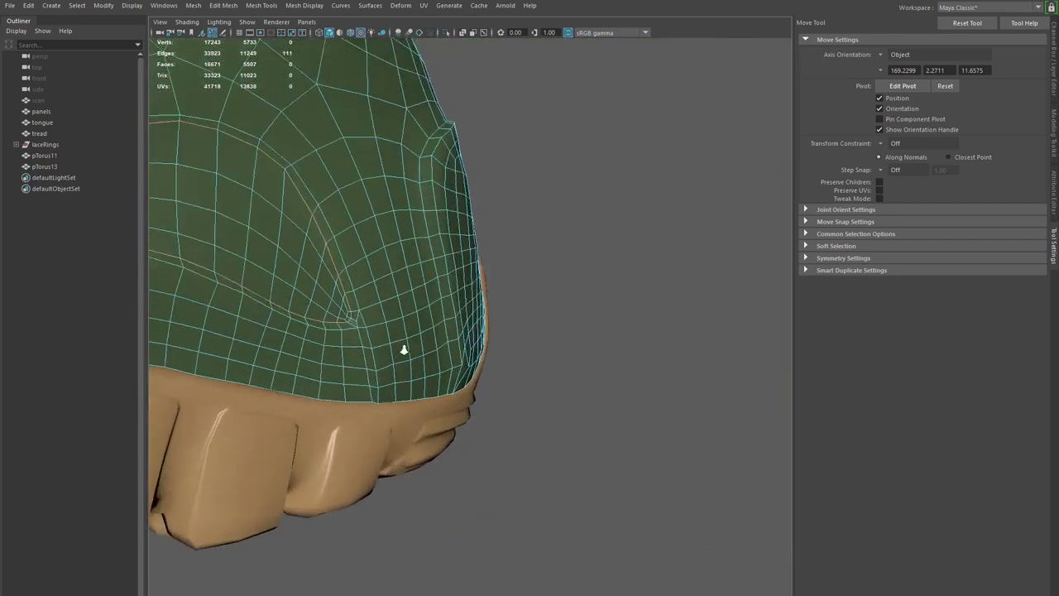
pyautogui.keyDown('alt'); pyautogui.moveTo(402, 348); pyautogui.dragTo(426, 364, button='right'); pyautogui.keyUp('alt')
pyautogui.keyDown('alt'); pyautogui.moveTo(426, 364); pyautogui.dragTo(382, 347); pyautogui.keyUp('alt')
pyautogui.keyDown('alt'); pyautogui.moveTo(382, 347); pyautogui.dragTo(405, 364, button='right'); pyautogui.keyUp('alt')
pyautogui.keyDown('alt'); pyautogui.moveTo(405, 364); pyautogui.dragTo(460, 364); pyautogui.keyUp('alt')
pyautogui.keyDown('alt'); pyautogui.moveTo(460, 364); pyautogui.dragTo(415, 341, button='middle'); pyautogui.keyUp('alt')
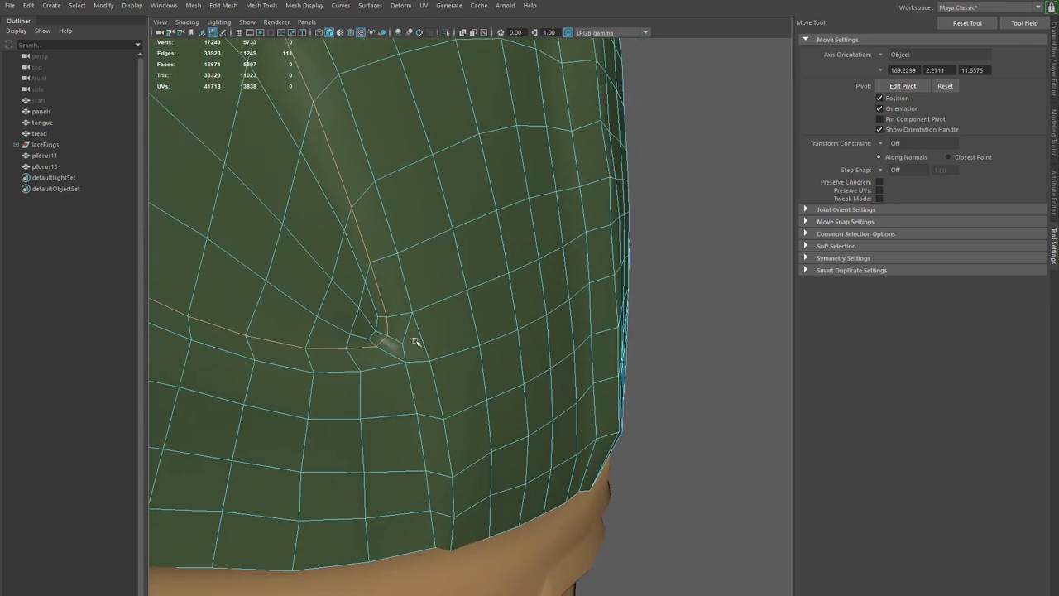
pyautogui.keyDown('alt'); pyautogui.moveTo(401, 364); pyautogui.dragTo(391, 354); pyautogui.keyUp('alt')
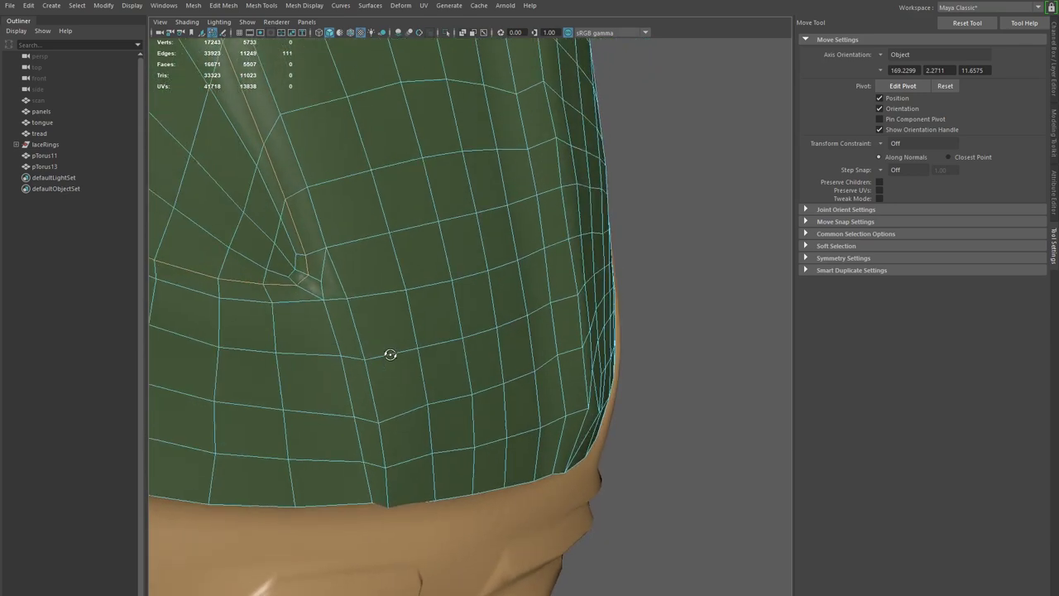
pyautogui.keyDown('alt'); pyautogui.moveTo(330, 300); pyautogui.dragTo(318, 296); pyautogui.keyUp('alt')
pyautogui.keyDown('shift'); pyautogui.doubleClick(277, 375); pyautogui.keyUp('shift')
pyautogui.keyDown('alt'); pyautogui.moveTo(295, 331); pyautogui.dragTo(359, 326); pyautogui.keyUp('alt')
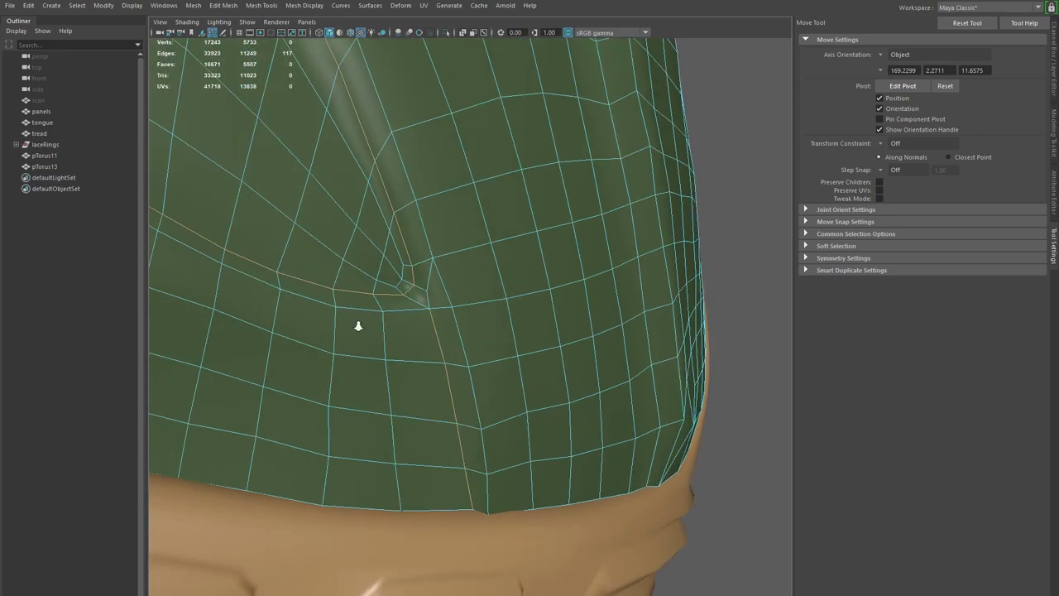
pyautogui.keyDown('alt'); pyautogui.moveTo(359, 326); pyautogui.dragTo(385, 311, button='right'); pyautogui.keyUp('alt')
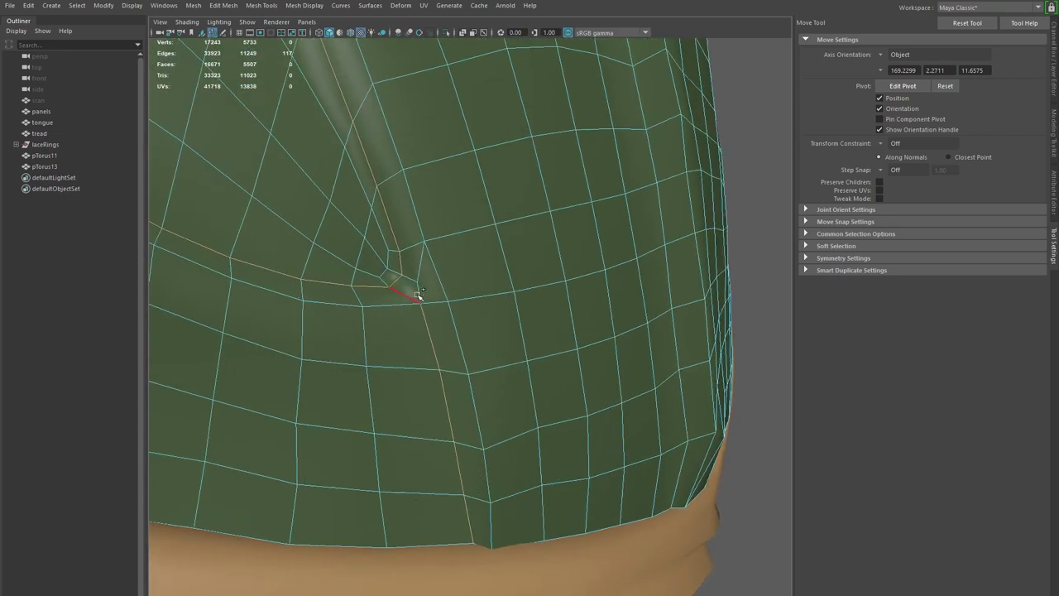
pyautogui.keyDown('alt'); pyautogui.moveTo(516, 431); pyautogui.dragTo(445, 390); pyautogui.keyUp('alt')
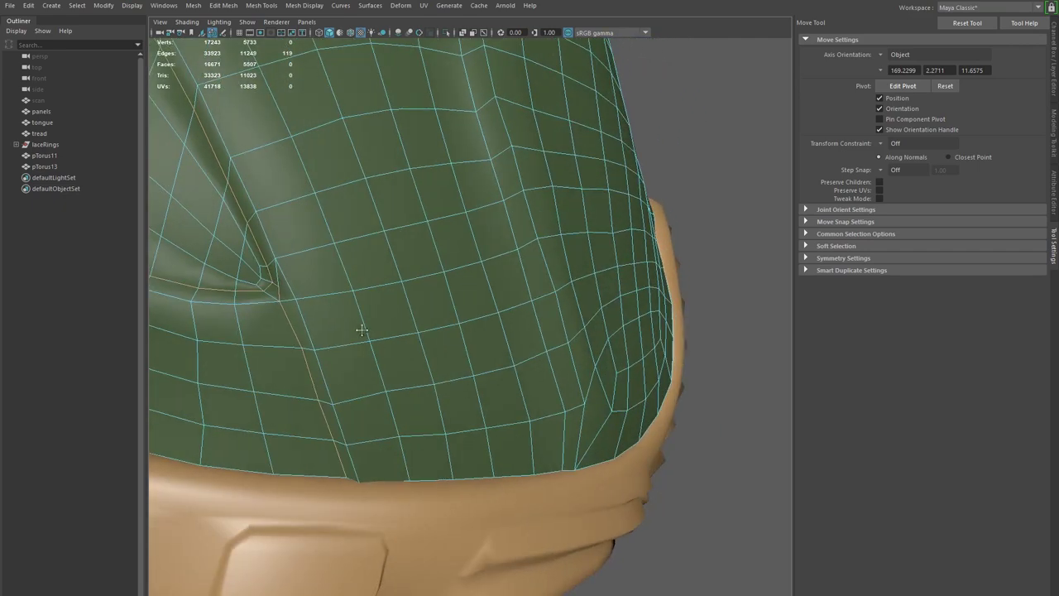
# - Extend the seam selection from the side panel's lower front corner down to the sole
pyautogui.keyDown('alt'); pyautogui.moveTo(351, 318); pyautogui.dragTo(486, 369, button='middle'); pyautogui.keyUp('alt')
pyautogui.keyDown('alt'); pyautogui.moveTo(486, 369); pyautogui.dragTo(359, 348, button='right'); pyautogui.keyUp('alt')
pyautogui.keyDown('alt'); pyautogui.moveTo(359, 347); pyautogui.dragTo(452, 389, button='middle'); pyautogui.keyUp('alt')
pyautogui.keyDown('alt'); pyautogui.moveTo(451, 389); pyautogui.dragTo(554, 364); pyautogui.keyUp('alt')
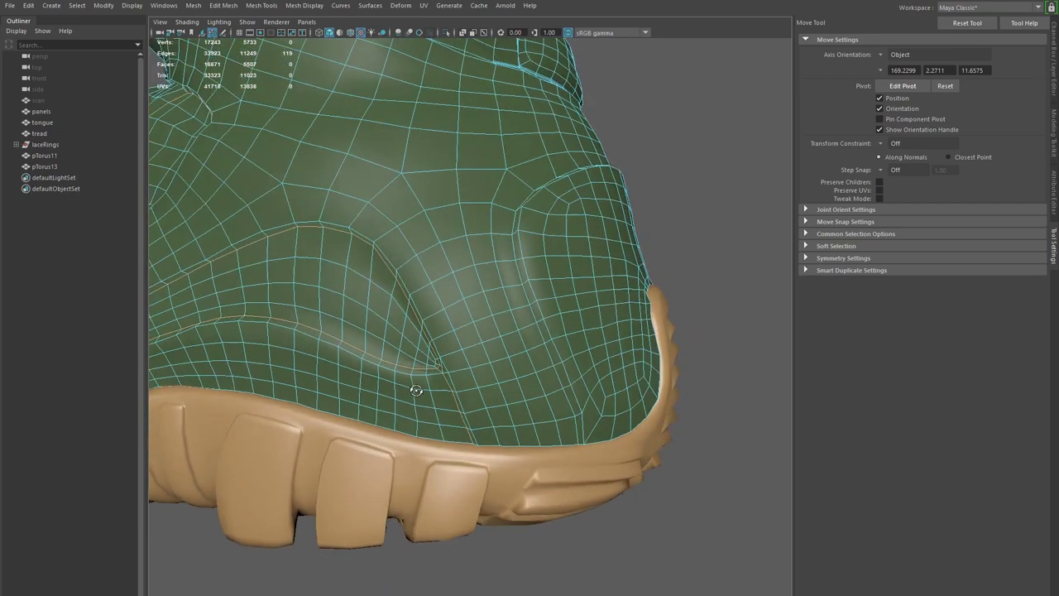
pyautogui.keyDown('alt'); pyautogui.moveTo(450, 453); pyautogui.dragTo(438, 348, button='middle'); pyautogui.keyUp('alt')
pyautogui.keyDown('alt'); pyautogui.moveTo(438, 348); pyautogui.dragTo(509, 362, button='right'); pyautogui.keyUp('alt')
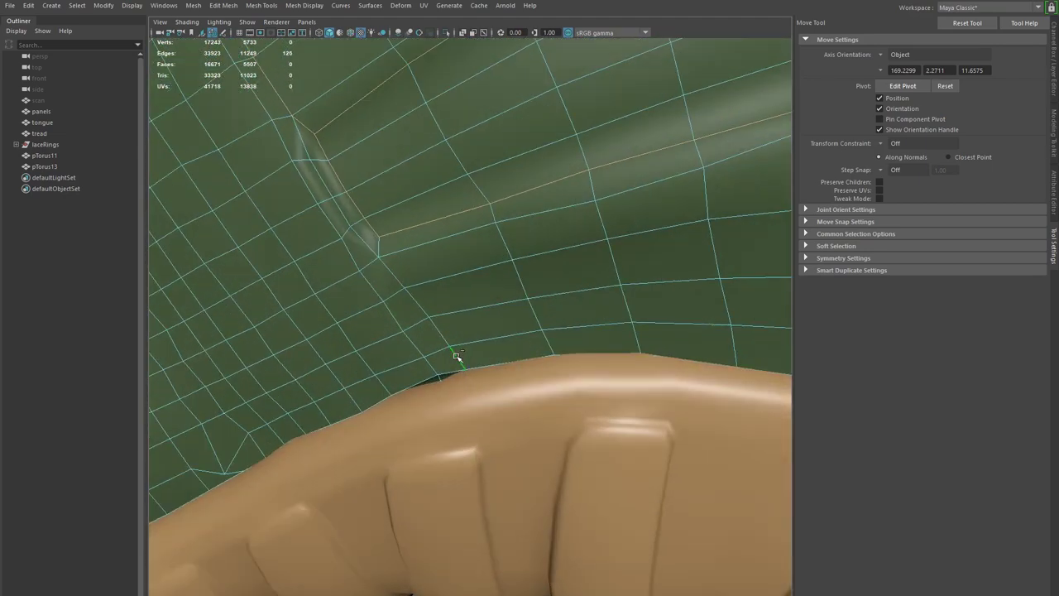
# - Examine the completed seam selection from the lace rings back to the side panel's rear tip
pyautogui.keyDown('alt'); pyautogui.moveTo(495, 271); pyautogui.dragTo(420, 286, button='right'); pyautogui.keyUp('alt')
pyautogui.keyDown('alt'); pyautogui.moveTo(420, 285); pyautogui.dragTo(399, 306); pyautogui.keyUp('alt')
pyautogui.keyDown('alt'); pyautogui.moveTo(430, 307); pyautogui.dragTo(421, 357, button='middle'); pyautogui.keyUp('alt')
pyautogui.keyDown('alt'); pyautogui.moveTo(421, 356); pyautogui.dragTo(531, 338); pyautogui.keyUp('alt')
pyautogui.keyDown('alt'); pyautogui.moveTo(531, 338); pyautogui.dragTo(390, 407, button='middle'); pyautogui.keyUp('alt')
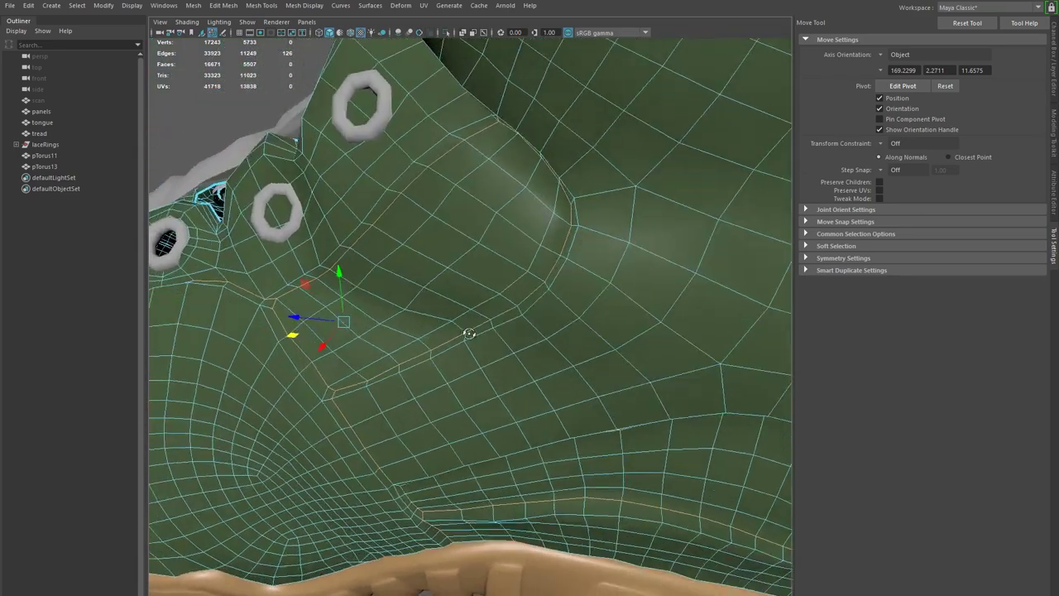
pyautogui.keyDown('alt'); pyautogui.moveTo(389, 407); pyautogui.dragTo(376, 352); pyautogui.keyUp('alt')
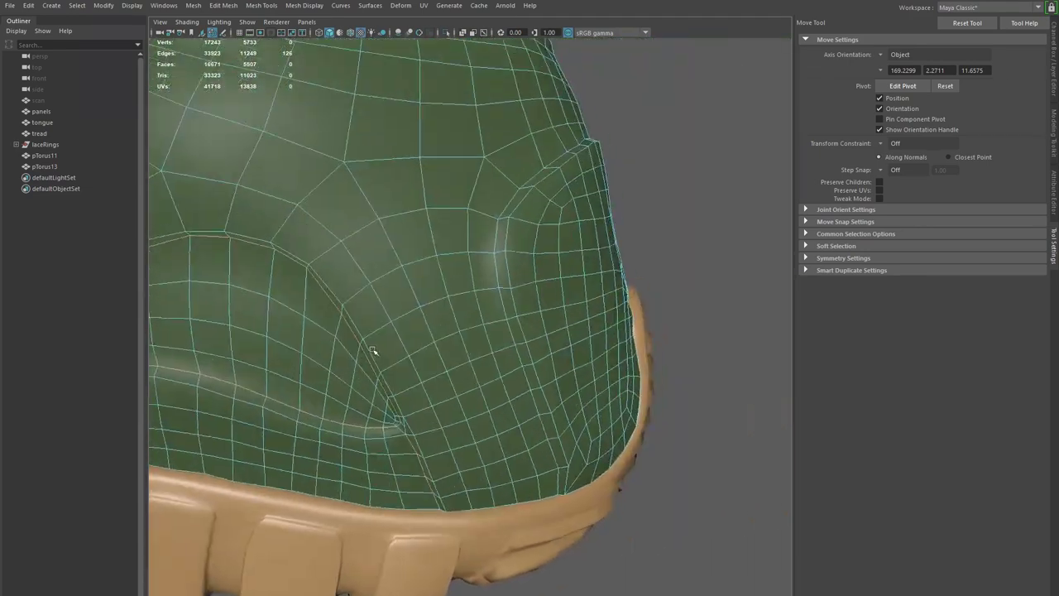
pyautogui.keyDown('alt'); pyautogui.moveTo(376, 351); pyautogui.dragTo(431, 388, button='right'); pyautogui.keyUp('alt')
pyautogui.moveTo(430, 388)
pyautogui.keyDown('alt'); pyautogui.mouseDown()
pyautogui.moveTo(458, 377)
pyautogui.moveTo(428, 394)
pyautogui.mouseUp(); pyautogui.keyUp('alt')
pyautogui.keyDown('alt'); pyautogui.moveTo(427, 394); pyautogui.dragTo(452, 417, button='right'); pyautogui.keyUp('alt')
pyautogui.keyDown('alt'); pyautogui.moveTo(452, 417); pyautogui.dragTo(469, 345); pyautogui.keyUp('alt')
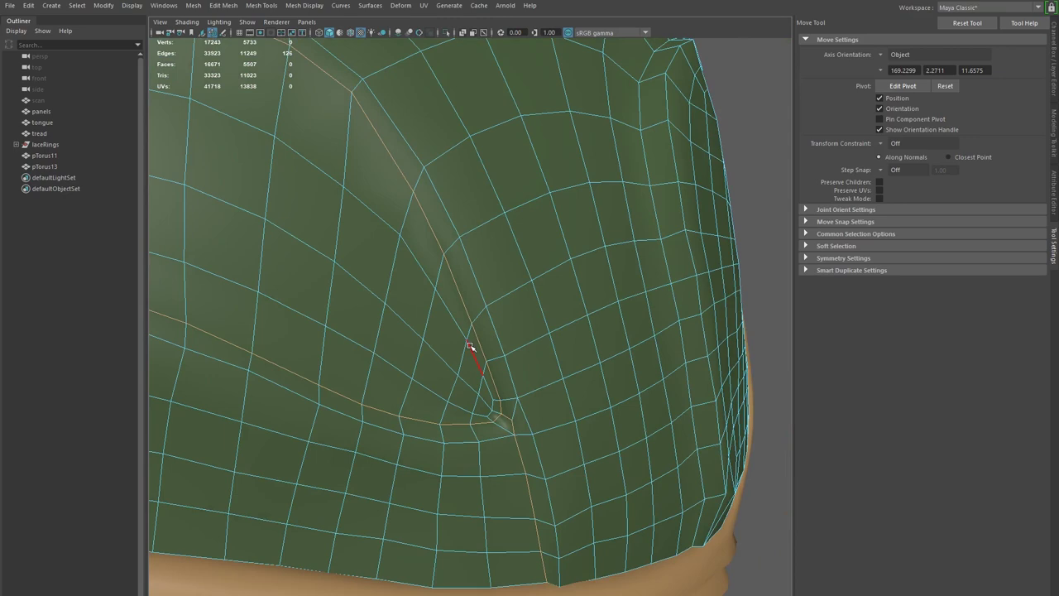
# - Bevel the selected seam edges with 2 segments and a fraction of 1
pyautogui.keyDown('shift'); pyautogui.moveTo(482, 351); pyautogui.dragTo(528, 353, button='right'); pyautogui.keyUp('shift')
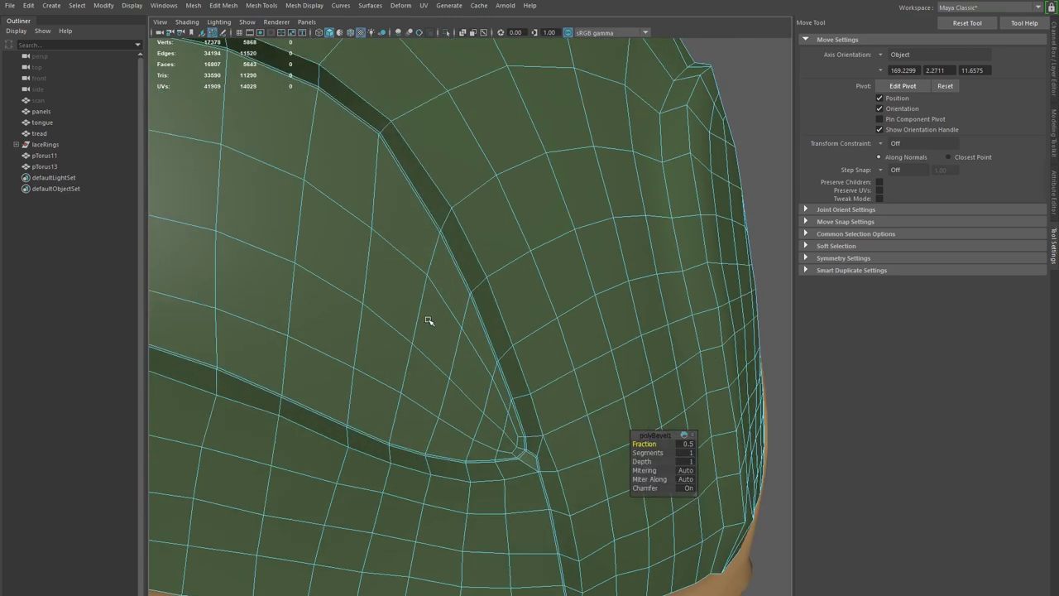
pyautogui.press('t')
pyautogui.keyDown('alt'); pyautogui.moveTo(428, 323); pyautogui.dragTo(455, 389); pyautogui.keyUp('alt')
pyautogui.keyDown('alt'); pyautogui.moveTo(454, 389); pyautogui.dragTo(546, 412, button='right'); pyautogui.keyUp('alt')
pyautogui.click(686, 445)
pyautogui.write('.')
pyautogui.press('Return')
pyautogui.keyDown('alt'); pyautogui.moveTo(473, 395); pyautogui.dragTo(398, 407, button='right'); pyautogui.keyUp('alt')
pyautogui.moveTo(653, 453); pyautogui.dragTo(663, 454)
pyautogui.keyDown('alt'); pyautogui.moveTo(474, 307); pyautogui.dragTo(349, 294, button='right'); pyautogui.keyUp('alt')
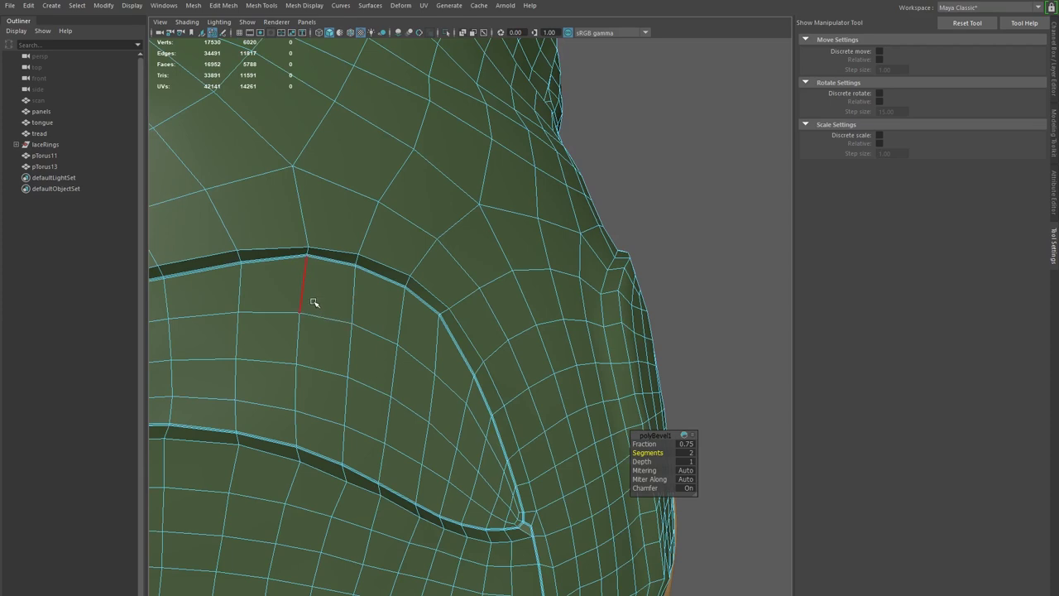
pyautogui.click(687, 444)
pyautogui.press('Return')
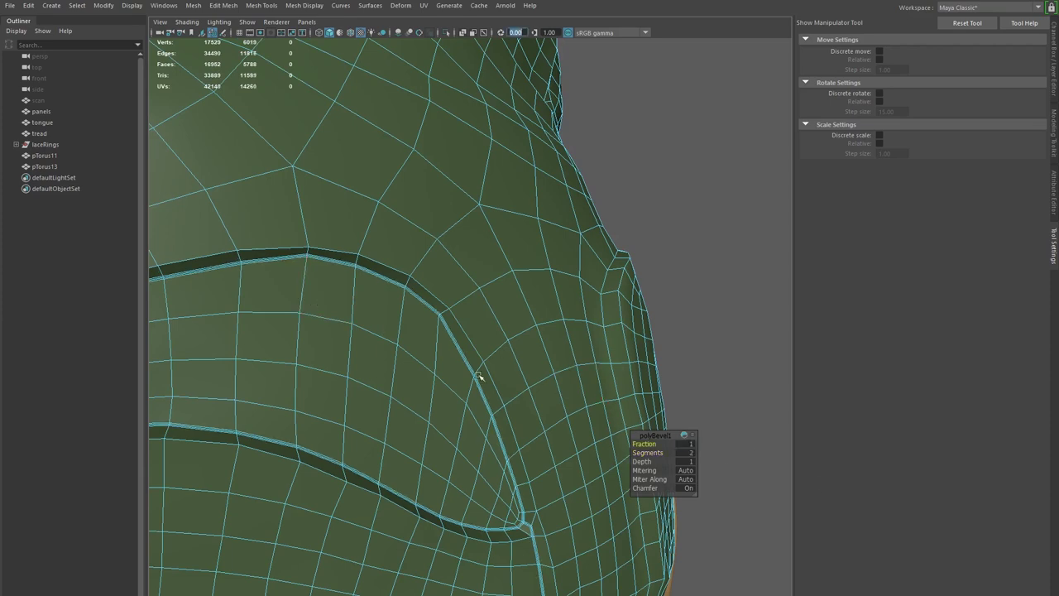
# - Examine the bevelled seams around the heel, the side panel and the rounded panel
pyautogui.keyDown('alt'); pyautogui.moveTo(480, 376); pyautogui.dragTo(389, 404); pyautogui.keyUp('alt')
pyautogui.keyDown('alt'); pyautogui.moveTo(388, 403); pyautogui.dragTo(326, 390, button='right'); pyautogui.keyUp('alt')
pyautogui.keyDown('alt'); pyautogui.moveTo(327, 390); pyautogui.dragTo(463, 331); pyautogui.keyUp('alt')
pyautogui.keyDown('alt'); pyautogui.moveTo(463, 331); pyautogui.dragTo(487, 380, button='right'); pyautogui.keyUp('alt')
pyautogui.keyDown('alt'); pyautogui.moveTo(487, 381); pyautogui.dragTo(562, 407); pyautogui.keyUp('alt')
pyautogui.keyDown('alt'); pyautogui.moveTo(369, 381); pyautogui.dragTo(535, 412, button='right'); pyautogui.keyUp('alt')
pyautogui.keyDown('alt'); pyautogui.moveTo(632, 425); pyautogui.dragTo(486, 383, button='right'); pyautogui.keyUp('alt')
pyautogui.keyDown('alt'); pyautogui.moveTo(486, 382); pyautogui.dragTo(471, 365); pyautogui.keyUp('alt')
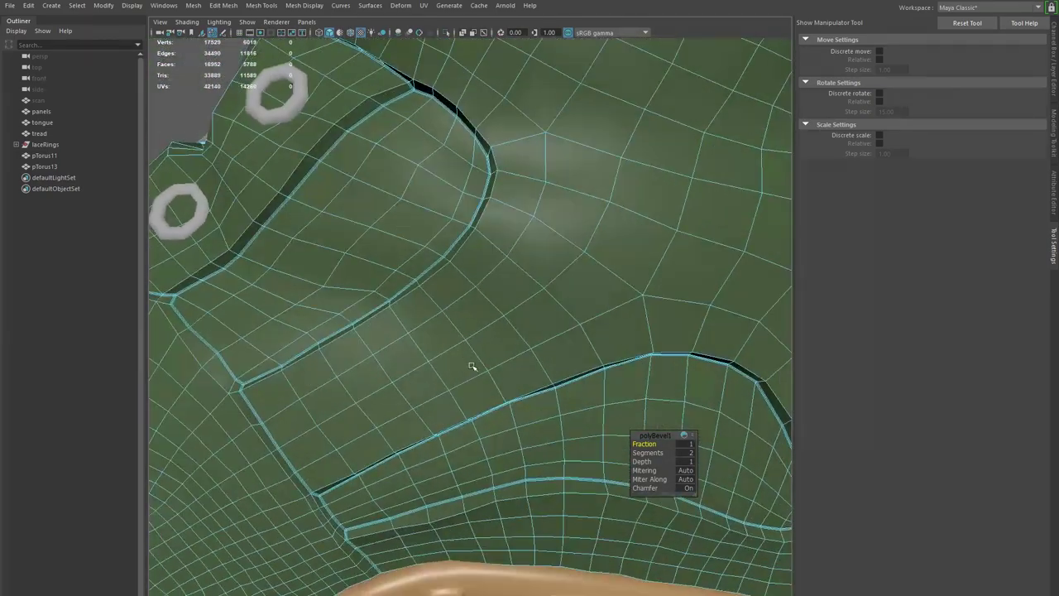
pyautogui.keyDown('alt'); pyautogui.moveTo(455, 331); pyautogui.dragTo(461, 406, button='middle'); pyautogui.keyUp('alt')
pyautogui.keyDown('alt'); pyautogui.moveTo(401, 285); pyautogui.dragTo(367, 273); pyautogui.keyUp('alt')
pyautogui.keyDown('alt'); pyautogui.moveTo(479, 328); pyautogui.dragTo(425, 343, button='right'); pyautogui.keyUp('alt')
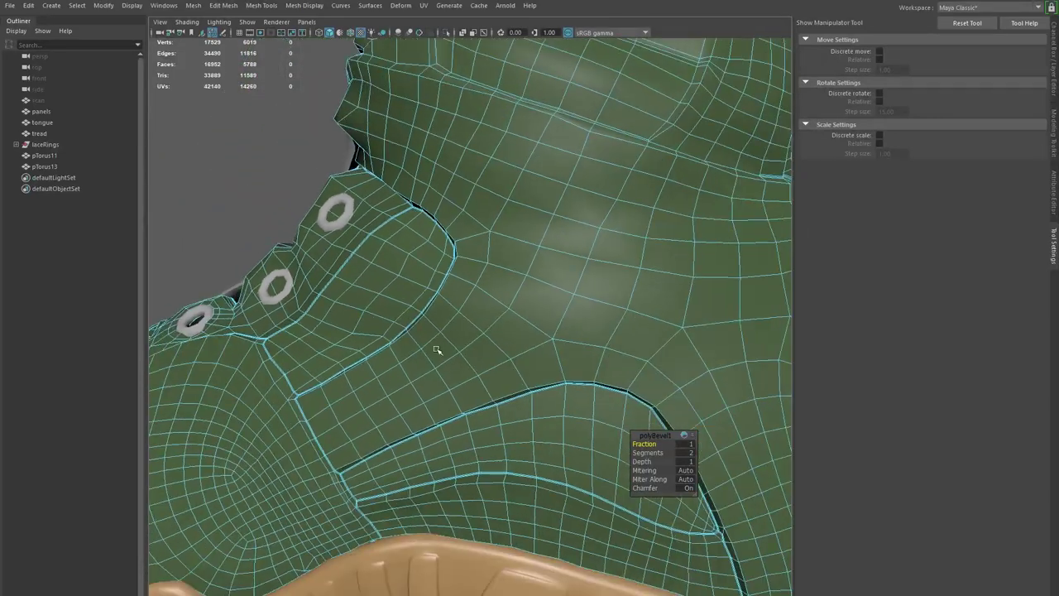
pyautogui.keyDown('alt'); pyautogui.moveTo(425, 342); pyautogui.dragTo(477, 293, button='middle'); pyautogui.keyUp('alt')
pyautogui.keyDown('alt'); pyautogui.moveTo(361, 345); pyautogui.dragTo(607, 242, button='right'); pyautogui.keyUp('alt')
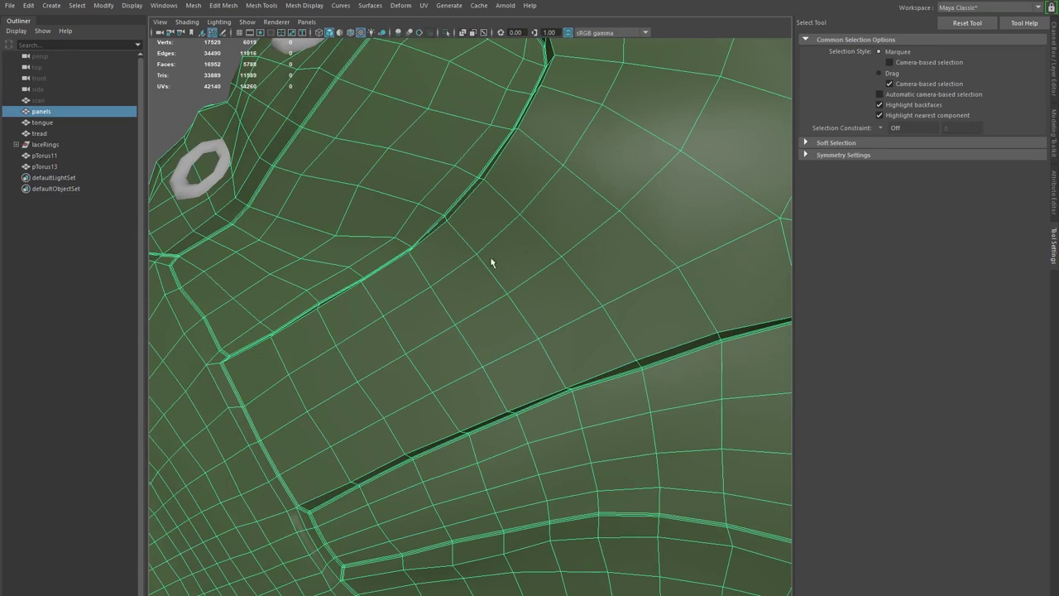
# - Preview the panels mesh smoothed and examine the bevelled seams from the heel to the rounded panel
pyautogui.press('3')
pyautogui.click(171, 97)
pyautogui.keyDown('alt'); pyautogui.moveTo(496, 308); pyautogui.dragTo(454, 334, button='right'); pyautogui.keyUp('alt')
pyautogui.keyDown('alt'); pyautogui.moveTo(455, 336); pyautogui.dragTo(459, 314); pyautogui.keyUp('alt')
pyautogui.keyDown('alt'); pyautogui.moveTo(542, 348); pyautogui.dragTo(465, 416); pyautogui.keyUp('alt')
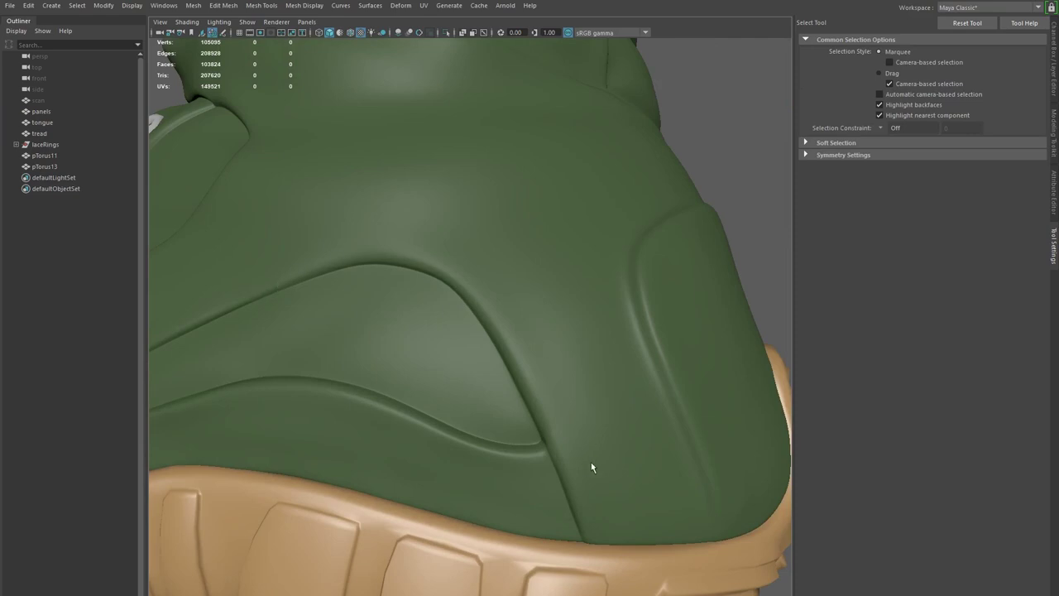
pyautogui.keyDown('alt'); pyautogui.moveTo(602, 451); pyautogui.dragTo(530, 424, button='right'); pyautogui.keyUp('alt')
pyautogui.keyDown('alt'); pyautogui.moveTo(546, 429); pyautogui.dragTo(527, 450); pyautogui.keyUp('alt')
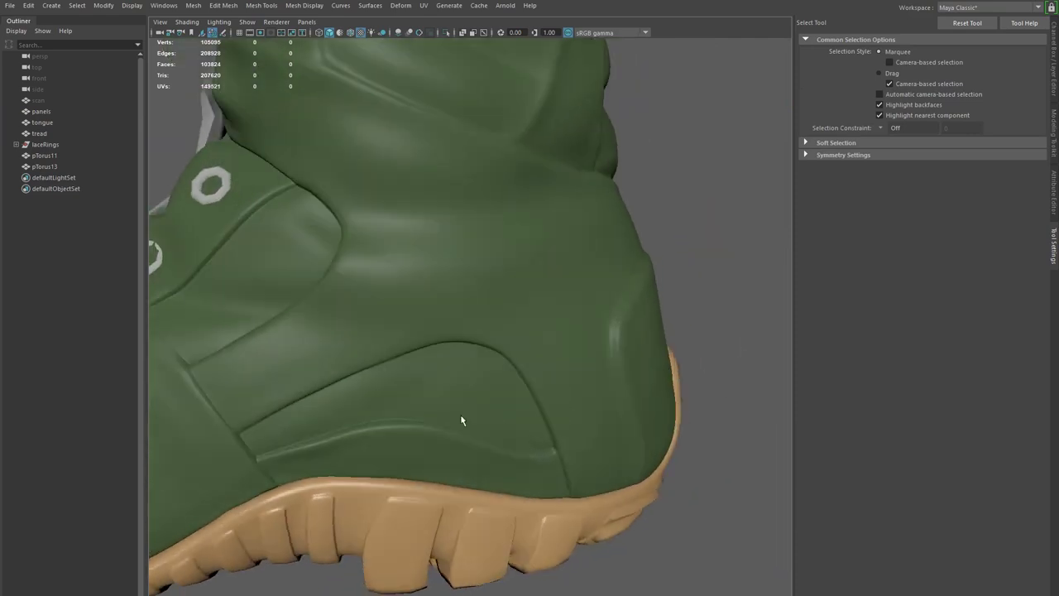
pyautogui.keyDown('alt'); pyautogui.moveTo(232, 366); pyautogui.dragTo(481, 405, button='middle'); pyautogui.keyUp('alt')
pyautogui.keyDown('alt'); pyautogui.moveTo(481, 404); pyautogui.dragTo(522, 418, button='right'); pyautogui.keyUp('alt')
# - Return the panels to the unsmoothed display and move two vertices below the rounded panel's lower end closer to the bevelled seam
pyautogui.click(338, 455)
pyautogui.press('1')
pyautogui.keyDown('alt'); pyautogui.moveTo(344, 444); pyautogui.dragTo(358, 425); pyautogui.keyUp('alt')
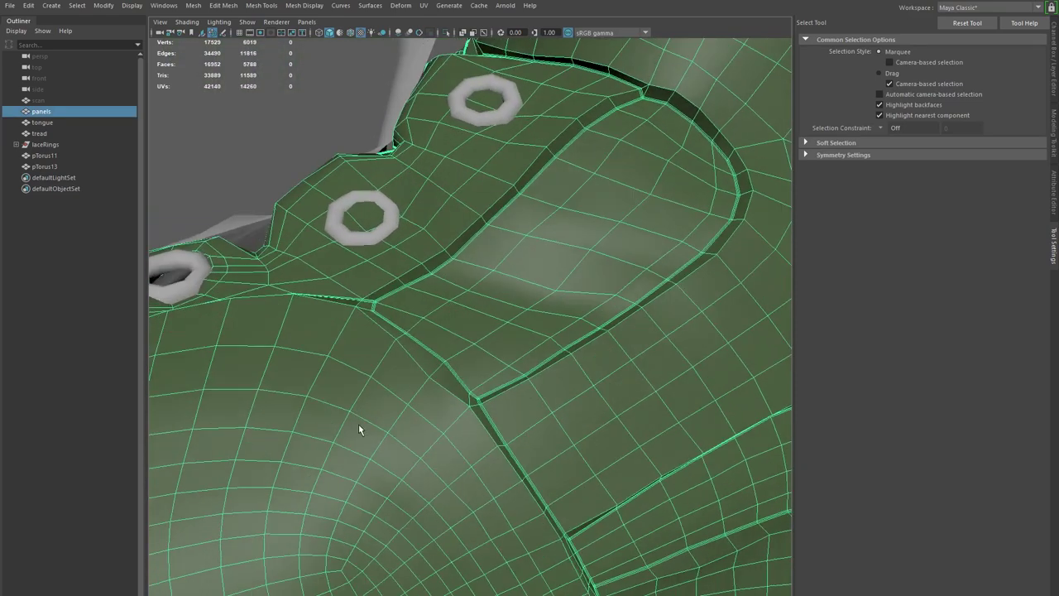
pyautogui.keyDown('alt'); pyautogui.moveTo(358, 425); pyautogui.dragTo(382, 420, button='right'); pyautogui.keyUp('alt')
pyautogui.press('F9')
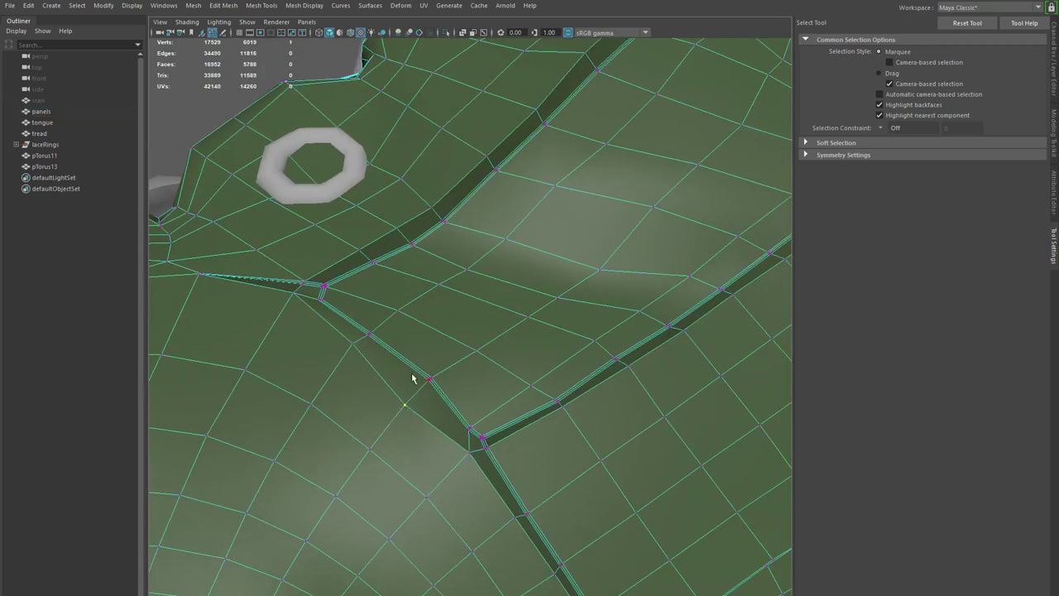
pyautogui.press('w')
pyautogui.moveTo(405, 405); pyautogui.dragTo(420, 391)
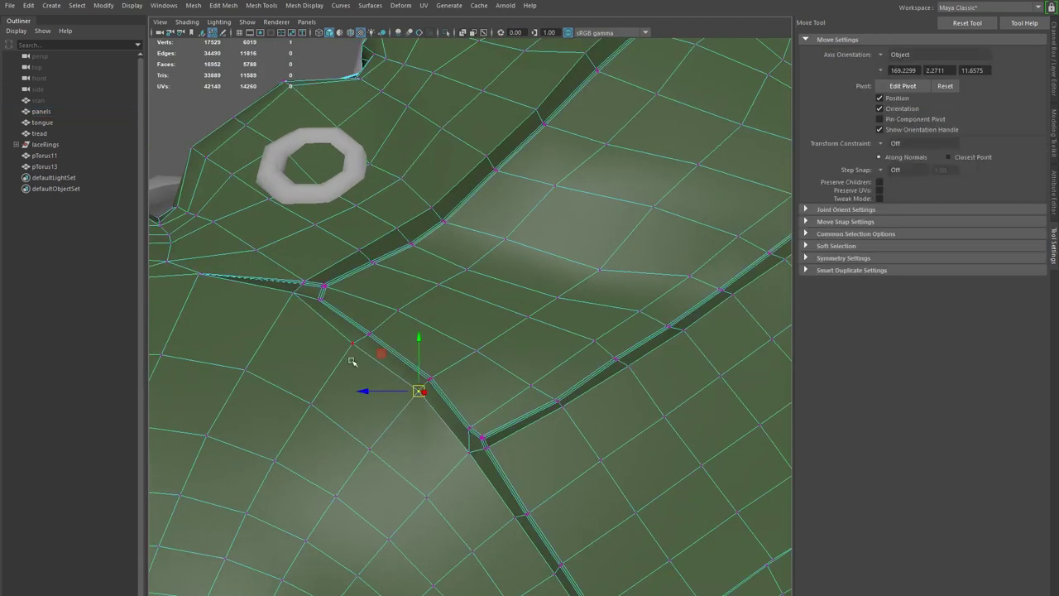
pyautogui.click(354, 344)
pyautogui.moveTo(355, 344); pyautogui.dragTo(364, 339)
# - Move the vertices at the rounded panel's lower outer corner and just below it closer to the seam, then return to object selection
pyautogui.click(419, 392)
pyautogui.moveTo(420, 393); pyautogui.dragTo(424, 386)
pyautogui.hotkey('ctrl', 'z')
pyautogui.click(469, 453)
pyautogui.moveTo(469, 453); pyautogui.dragTo(474, 452)
pyautogui.click(515, 516)
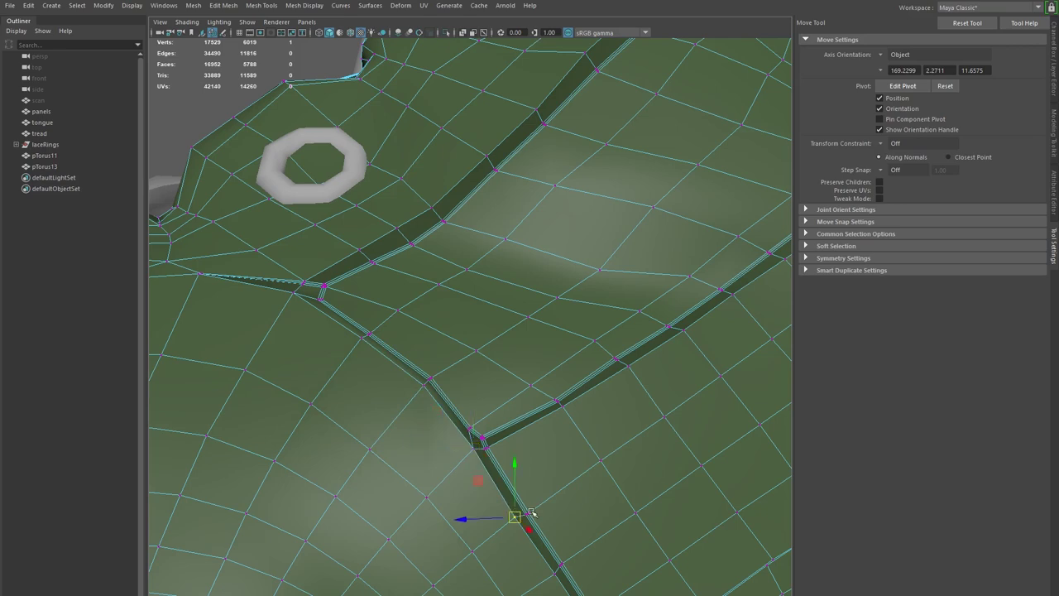
pyautogui.moveTo(513, 521); pyautogui.dragTo(519, 518)
pyautogui.press('F8')
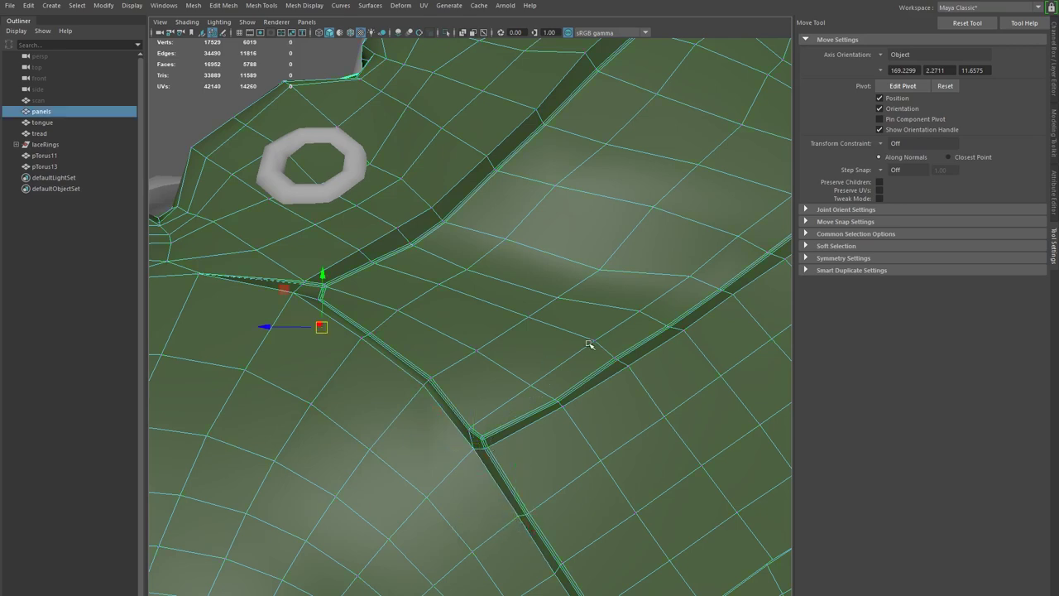
# - Preview the panels mesh smoothed again and examine the adjusted corner and the seams below the front lace rings
pyautogui.press('3')
pyautogui.keyDown('alt'); pyautogui.moveTo(664, 434); pyautogui.dragTo(251, 332, button='right'); pyautogui.keyUp('alt')
pyautogui.click(358, 258)
pyautogui.keyDown('alt'); pyautogui.moveTo(371, 308); pyautogui.dragTo(560, 414, button='right'); pyautogui.keyUp('alt')
pyautogui.keyDown('alt'); pyautogui.moveTo(560, 413); pyautogui.dragTo(709, 434); pyautogui.keyUp('alt')
pyautogui.keyDown('alt'); pyautogui.moveTo(709, 434); pyautogui.dragTo(732, 430, button='middle'); pyautogui.keyUp('alt')
pyautogui.keyDown('alt'); pyautogui.moveTo(662, 437); pyautogui.dragTo(692, 472, button='right'); pyautogui.keyUp('alt')
pyautogui.keyDown('alt'); pyautogui.moveTo(579, 418); pyautogui.dragTo(496, 364); pyautogui.keyUp('alt')
pyautogui.keyDown('alt'); pyautogui.moveTo(496, 364); pyautogui.dragTo(553, 449, button='right'); pyautogui.keyUp('alt')
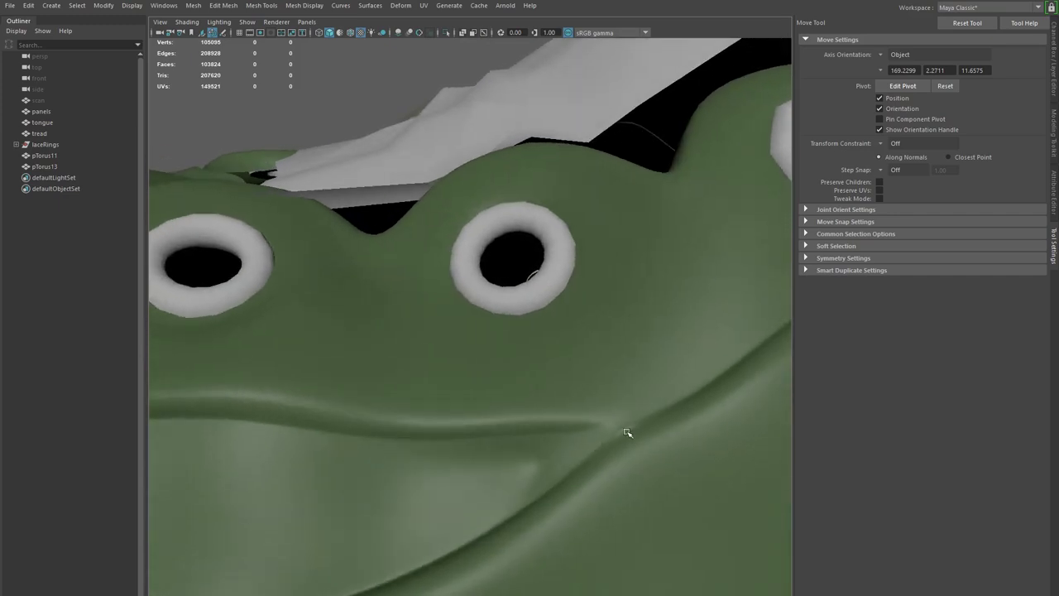
# - Return the panels to the unsmoothed display and examine the topology where the seams meet at the lace-ring patch's corner
pyautogui.click(629, 434)
pyautogui.press('1')
pyautogui.keyDown('alt'); pyautogui.moveTo(643, 439); pyautogui.dragTo(491, 386, button='middle'); pyautogui.keyUp('alt')
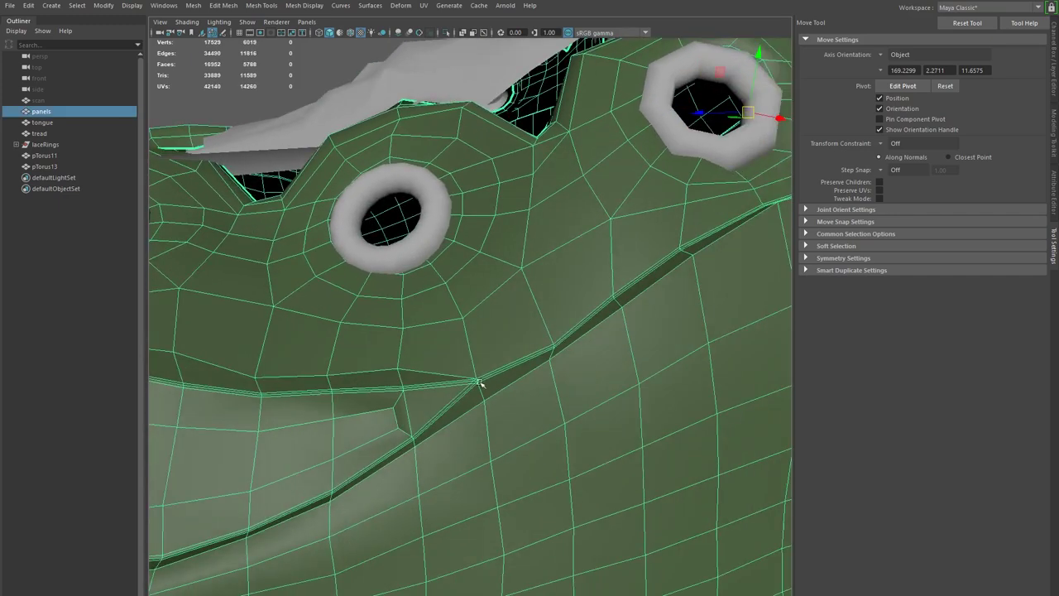
pyautogui.keyDown('alt'); pyautogui.moveTo(492, 385); pyautogui.dragTo(584, 452, button='right'); pyautogui.keyUp('alt')
pyautogui.keyDown('alt'); pyautogui.moveTo(584, 452); pyautogui.dragTo(740, 349, button='middle'); pyautogui.keyUp('alt')
pyautogui.keyDown('alt'); pyautogui.moveTo(598, 406); pyautogui.dragTo(425, 357, button='right'); pyautogui.keyUp('alt')
pyautogui.keyDown('alt'); pyautogui.moveTo(425, 356); pyautogui.dragTo(454, 350); pyautogui.keyUp('alt')
pyautogui.keyDown('alt'); pyautogui.moveTo(454, 350); pyautogui.dragTo(573, 373, button='right'); pyautogui.keyUp('alt')
pyautogui.keyDown('alt'); pyautogui.moveTo(573, 372); pyautogui.dragTo(532, 324); pyautogui.keyUp('alt')
pyautogui.keyDown('alt'); pyautogui.moveTo(532, 324); pyautogui.dragTo(542, 342, button='right'); pyautogui.keyUp('alt')
pyautogui.keyDown('alt'); pyautogui.moveTo(542, 342); pyautogui.dragTo(414, 329); pyautogui.keyUp('alt')
pyautogui.keyDown('alt'); pyautogui.moveTo(388, 334); pyautogui.dragTo(422, 342, button='right'); pyautogui.keyUp('alt')
pyautogui.keyDown('alt'); pyautogui.moveTo(579, 392); pyautogui.dragTo(475, 385, button='middle'); pyautogui.keyUp('alt')
pyautogui.keyDown('alt'); pyautogui.moveTo(475, 385); pyautogui.dragTo(468, 383); pyautogui.keyUp('alt')
pyautogui.keyDown('alt'); pyautogui.moveTo(537, 384); pyautogui.dragTo(467, 381, button='right'); pyautogui.keyUp('alt')
pyautogui.keyDown('alt'); pyautogui.moveTo(468, 380); pyautogui.dragTo(389, 390); pyautogui.keyUp('alt')
pyautogui.keyDown('alt'); pyautogui.moveTo(389, 390); pyautogui.dragTo(453, 404, button='right'); pyautogui.keyUp('alt')
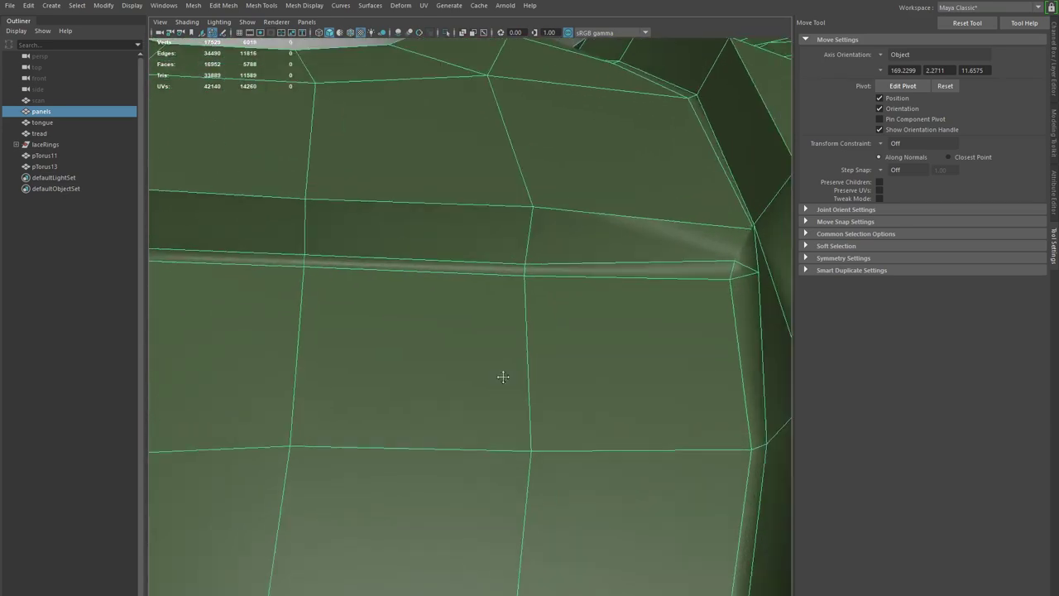
# - Examine the bevelled panel seams across the side and toe of the whole boot
pyautogui.keyDown('alt'); pyautogui.moveTo(513, 371); pyautogui.dragTo(490, 391); pyautogui.keyUp('alt')
pyautogui.keyDown('alt'); pyautogui.moveTo(557, 338); pyautogui.dragTo(359, 361, button='right'); pyautogui.keyUp('alt')
pyautogui.keyDown('alt'); pyautogui.moveTo(359, 361); pyautogui.dragTo(342, 361); pyautogui.keyUp('alt')
pyautogui.keyDown('alt'); pyautogui.moveTo(342, 362); pyautogui.dragTo(348, 361, button='right'); pyautogui.keyUp('alt')
pyautogui.keyDown('alt'); pyautogui.moveTo(348, 361); pyautogui.dragTo(381, 380); pyautogui.keyUp('alt')
pyautogui.keyDown('alt'); pyautogui.moveTo(555, 380); pyautogui.dragTo(247, 327, button='right'); pyautogui.keyUp('alt')
pyautogui.keyDown('alt'); pyautogui.moveTo(516, 416); pyautogui.dragTo(674, 407); pyautogui.keyUp('alt')
pyautogui.keyDown('alt'); pyautogui.moveTo(484, 416); pyautogui.dragTo(374, 384, button='right'); pyautogui.keyUp('alt')
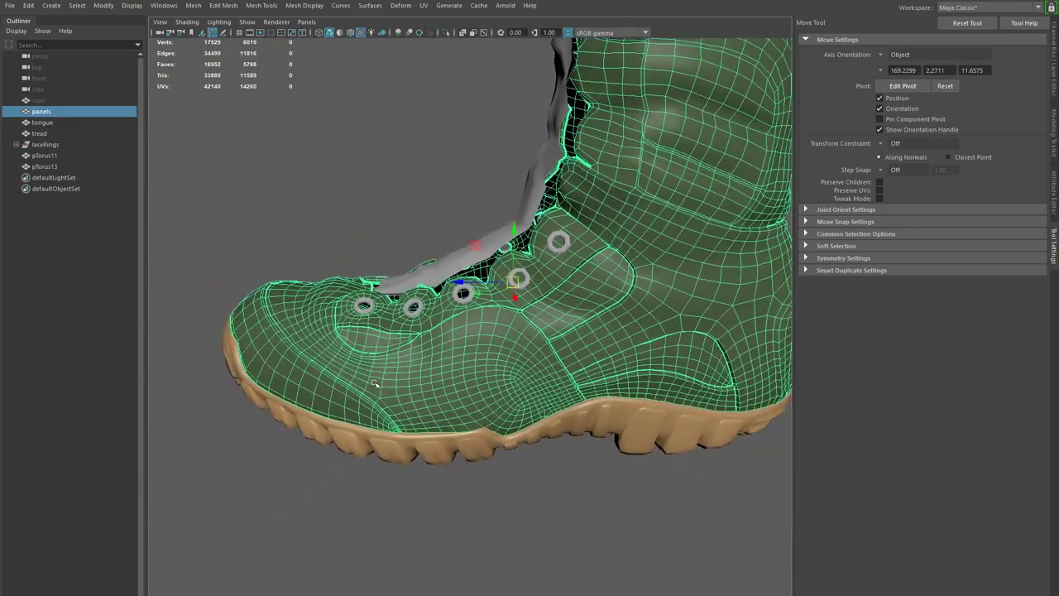
pyautogui.keyDown('alt'); pyautogui.moveTo(453, 377); pyautogui.dragTo(331, 456, button='middle'); pyautogui.keyUp('alt')
pyautogui.keyDown('alt'); pyautogui.moveTo(357, 410); pyautogui.dragTo(397, 424); pyautogui.keyUp('alt')
pyautogui.keyDown('alt'); pyautogui.moveTo(397, 424); pyautogui.dragTo(574, 415, button='middle'); pyautogui.keyUp('alt')
pyautogui.keyDown('alt'); pyautogui.moveTo(574, 415); pyautogui.dragTo(648, 406); pyautogui.keyUp('alt')
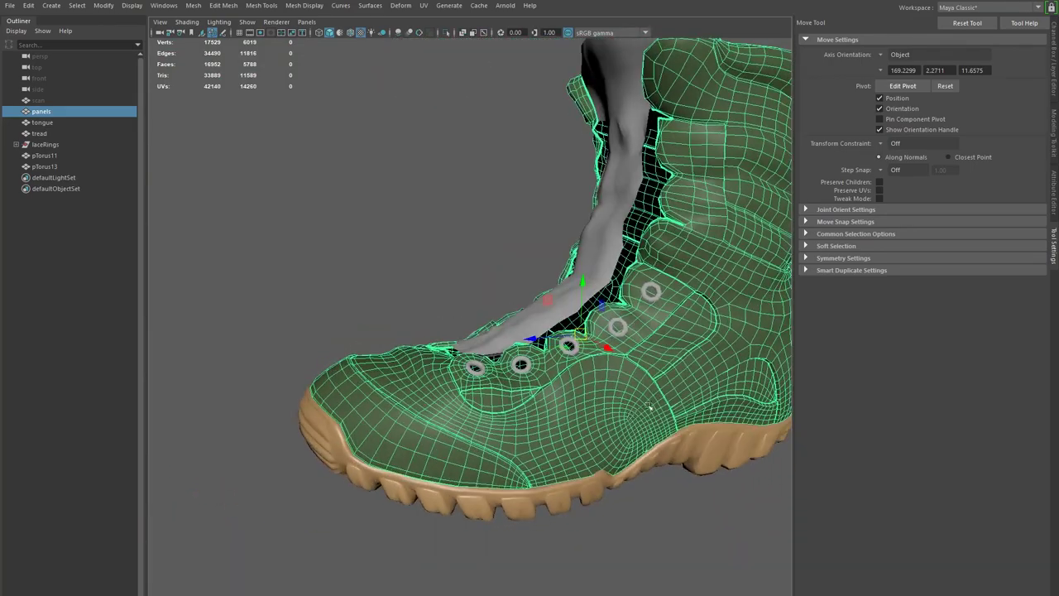
# - Examine the panels' wireframe around the toe, both sides and heel, and inspect a bevelled seam up close
pyautogui.keyDown('alt'); pyautogui.moveTo(552, 432); pyautogui.dragTo(606, 446); pyautogui.keyUp('alt')
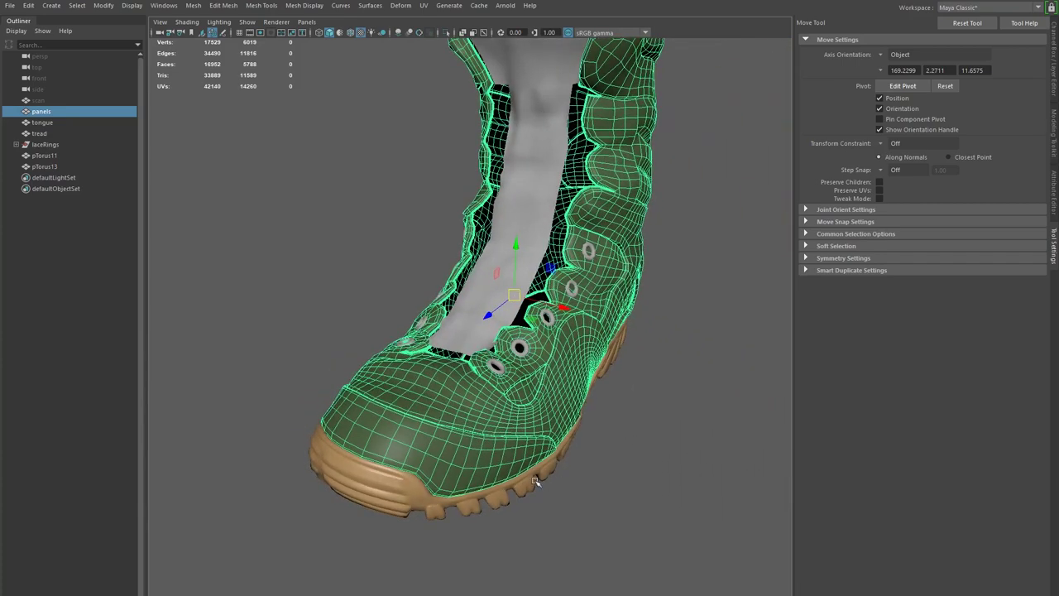
pyautogui.keyDown('alt'); pyautogui.moveTo(377, 431); pyautogui.dragTo(446, 455); pyautogui.keyUp('alt')
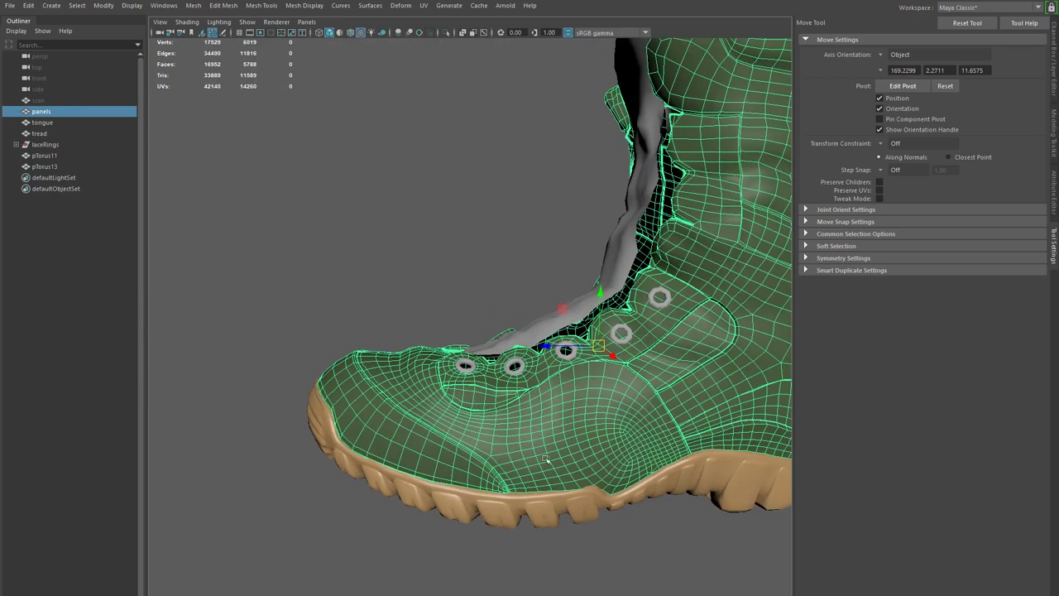
pyautogui.keyDown('alt'); pyautogui.moveTo(423, 387); pyautogui.dragTo(585, 399); pyautogui.keyUp('alt')
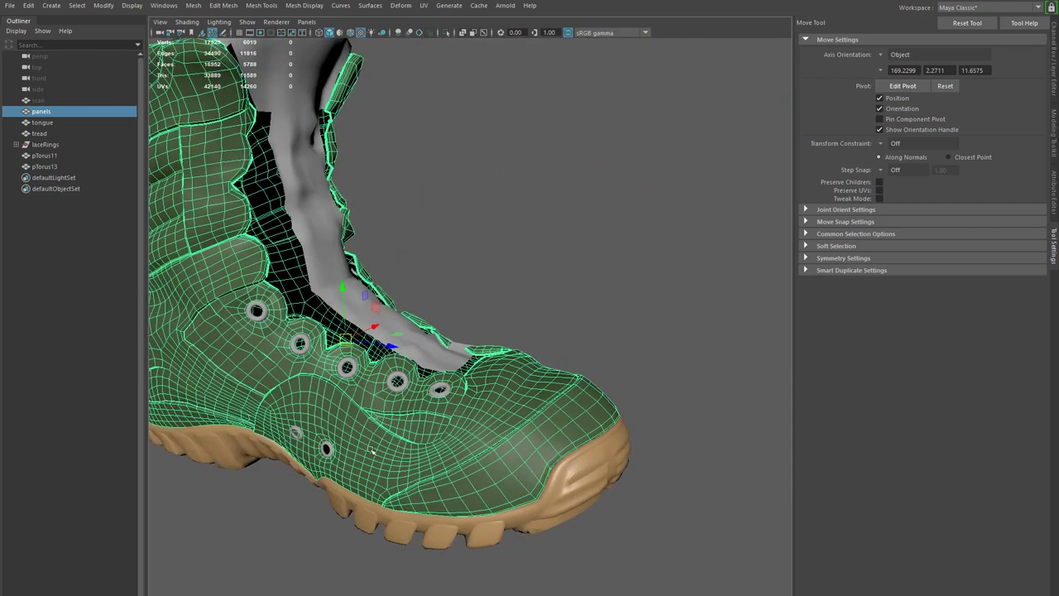
pyautogui.keyDown('alt'); pyautogui.moveTo(339, 407); pyautogui.dragTo(511, 433); pyautogui.keyUp('alt')
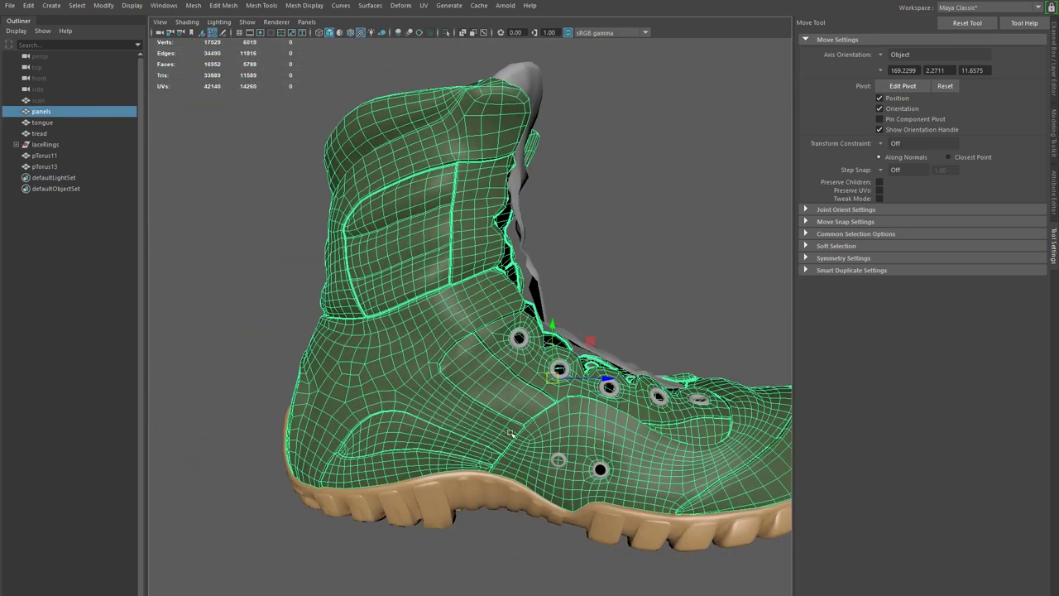
pyautogui.keyDown('alt'); pyautogui.moveTo(316, 327); pyautogui.dragTo(449, 369); pyautogui.keyUp('alt')
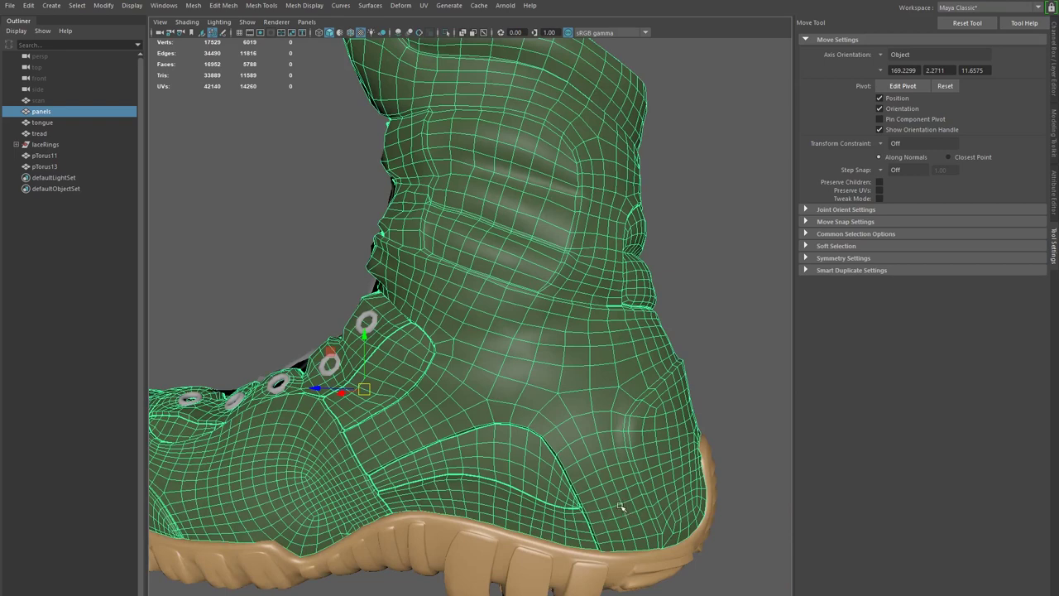
pyautogui.keyDown('alt'); pyautogui.moveTo(429, 383); pyautogui.dragTo(548, 453, button='right'); pyautogui.keyUp('alt')
pyautogui.keyDown('alt'); pyautogui.moveTo(529, 425); pyautogui.dragTo(525, 411); pyautogui.keyUp('alt')
pyautogui.scroll(5, 559, 346)
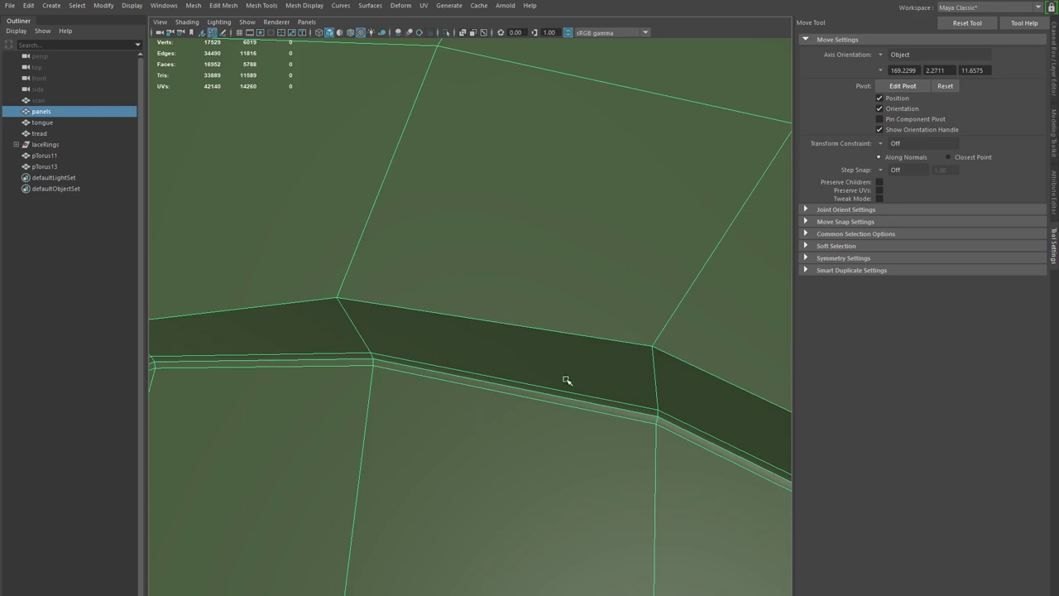
# - Follow the bevelled seam below the lace rings at close range and examine its narrow edge loops and corner vertices
pyautogui.keyDown('alt'); pyautogui.moveTo(506, 403); pyautogui.dragTo(423, 435); pyautogui.keyUp('alt')
pyautogui.keyDown('alt'); pyautogui.moveTo(556, 481); pyautogui.dragTo(300, 457); pyautogui.keyUp('alt')
pyautogui.keyDown('alt'); pyautogui.moveTo(300, 457); pyautogui.dragTo(591, 517, button='right'); pyautogui.keyUp('alt')
pyautogui.keyDown('alt'); pyautogui.moveTo(591, 517); pyautogui.dragTo(371, 419); pyautogui.keyUp('alt')
pyautogui.keyDown('alt'); pyautogui.moveTo(372, 419); pyautogui.dragTo(463, 488, button='right'); pyautogui.keyUp('alt')
pyautogui.keyDown('alt'); pyautogui.moveTo(422, 502); pyautogui.dragTo(492, 427, button='middle'); pyautogui.keyUp('alt')
pyautogui.scroll(5, 492, 427)
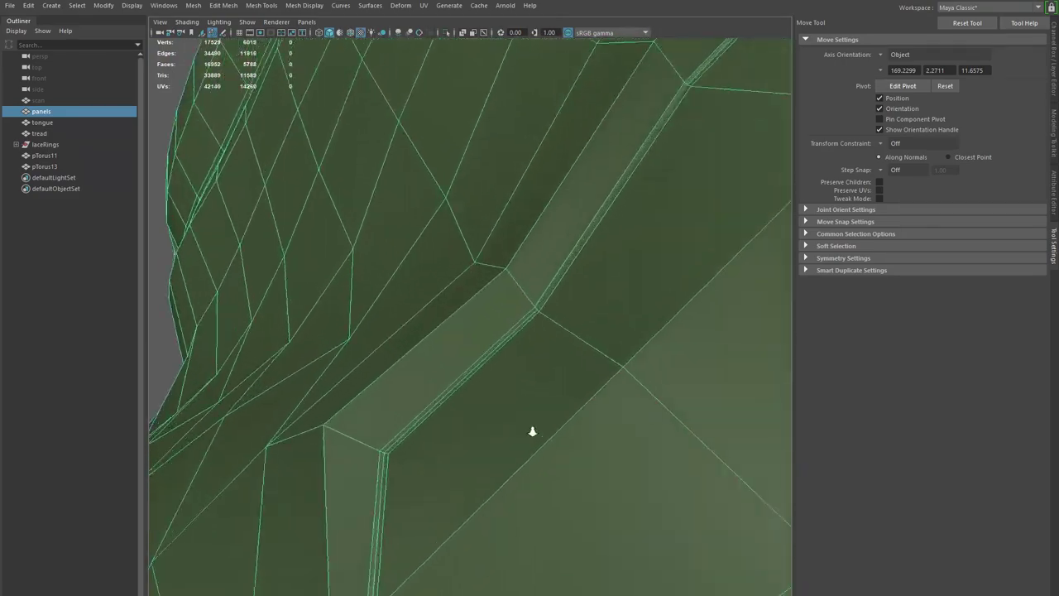
pyautogui.keyDown('alt'); pyautogui.moveTo(645, 291); pyautogui.dragTo(640, 354, button='right'); pyautogui.keyUp('alt')
pyautogui.keyDown('alt'); pyautogui.moveTo(680, 242); pyautogui.dragTo(581, 434, button='middle'); pyautogui.keyUp('alt')
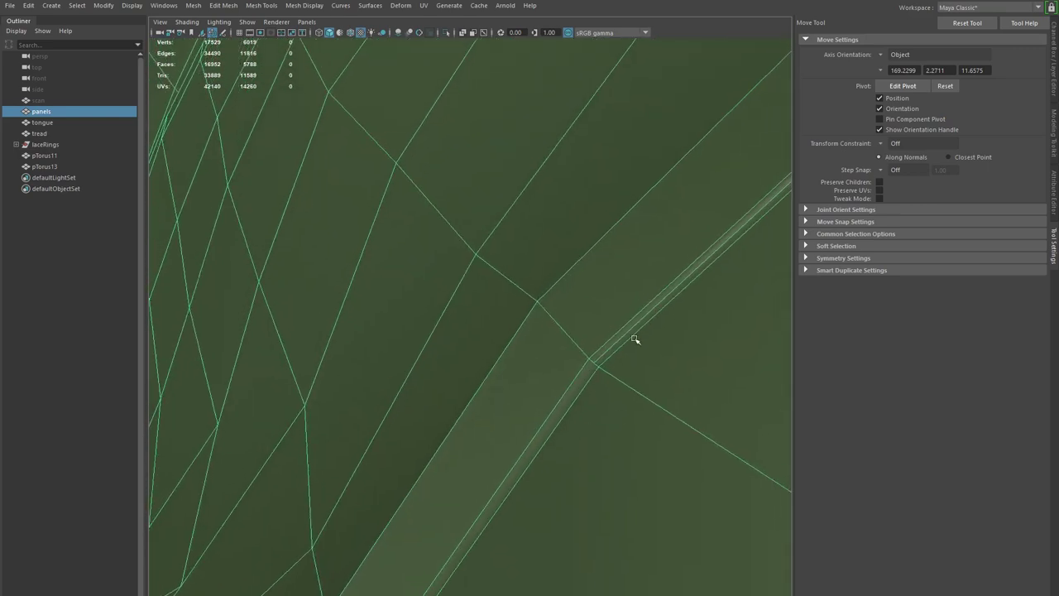
# - Connect vertices within the narrow bevel strip of the seam below the lace rings using Multi-Cut
pyautogui.keyDown('alt'); pyautogui.moveTo(635, 339); pyautogui.dragTo(635, 291, button='middle'); pyautogui.keyUp('alt')
pyautogui.keyDown('shift'); pyautogui.moveTo(556, 320); pyautogui.dragTo(512, 322, button='right'); pyautogui.keyUp('shift')
pyautogui.click(603, 239)
pyautogui.click(379, 555)
pyautogui.keyDown('alt'); pyautogui.moveTo(425, 493); pyautogui.dragTo(499, 421, button='middle'); pyautogui.keyUp('alt')
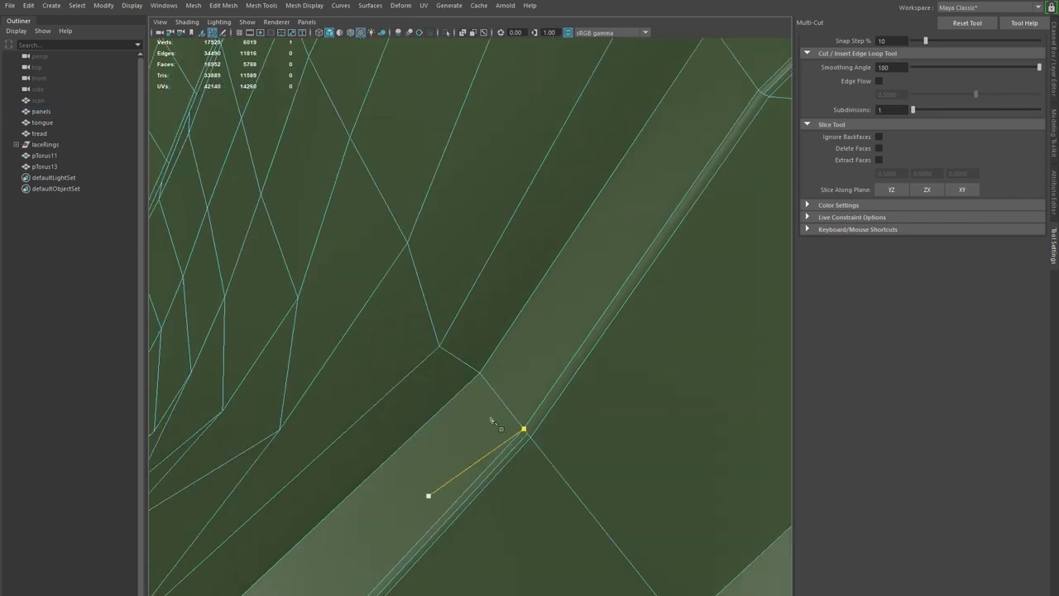
pyautogui.keyDown('alt'); pyautogui.moveTo(498, 421); pyautogui.dragTo(538, 491, button='right'); pyautogui.keyUp('alt')
pyautogui.hotkey('ctrl', 'z')
pyautogui.click(559, 487)
pyautogui.keyDown('alt'); pyautogui.moveTo(728, 253); pyautogui.dragTo(409, 594, button='middle'); pyautogui.keyUp('alt')
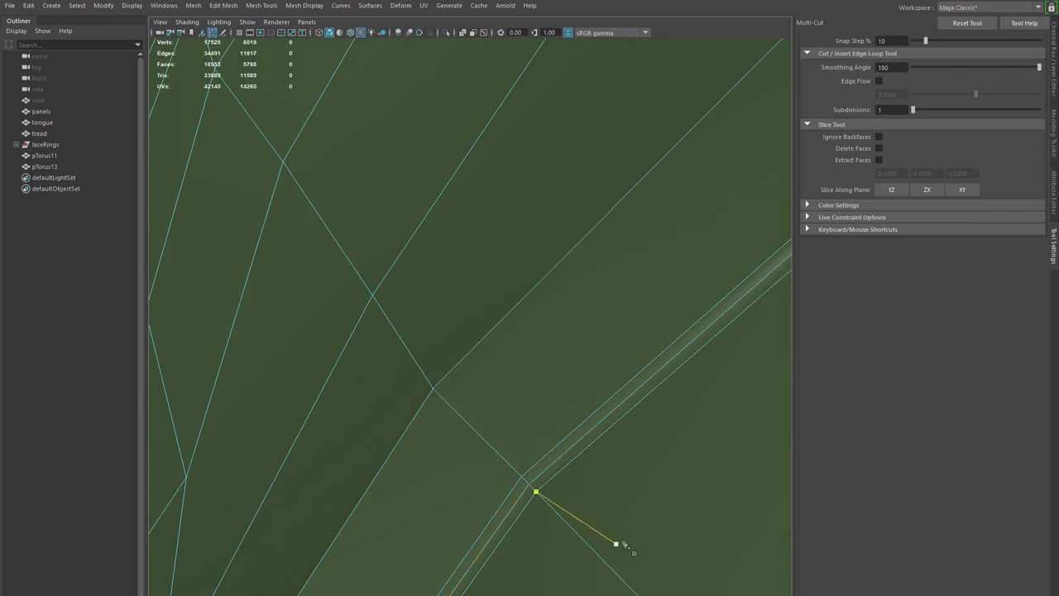
pyautogui.keyDown('alt'); pyautogui.moveTo(623, 543); pyautogui.dragTo(468, 472, button='right'); pyautogui.keyUp('alt')
pyautogui.rightClick(468, 472)
pyautogui.keyDown('alt'); pyautogui.moveTo(468, 472); pyautogui.dragTo(343, 341); pyautogui.keyUp('alt')
pyautogui.keyDown('alt'); pyautogui.moveTo(559, 497); pyautogui.dragTo(354, 397); pyautogui.keyUp('alt')
pyautogui.hotkey('ctrl', 'z')
pyautogui.click(451, 456)
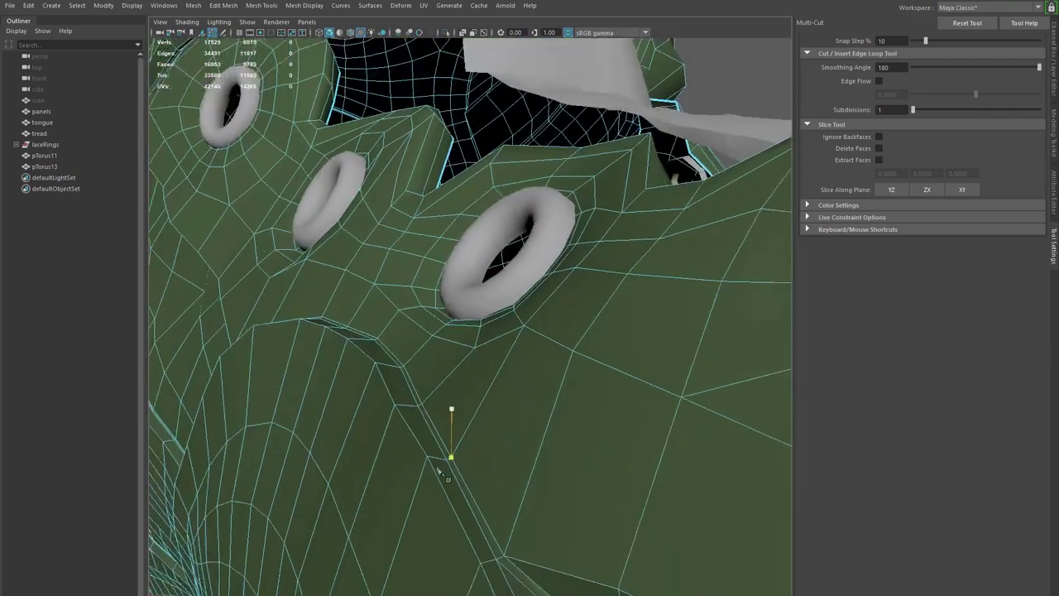
pyautogui.keyDown('alt'); pyautogui.moveTo(438, 472); pyautogui.dragTo(413, 422); pyautogui.keyUp('alt')
pyautogui.click(459, 455)
pyautogui.keyDown('alt'); pyautogui.moveTo(607, 515); pyautogui.dragTo(513, 467, button='right'); pyautogui.keyUp('alt')
pyautogui.keyDown('alt'); pyautogui.moveTo(607, 465); pyautogui.dragTo(523, 425); pyautogui.keyUp('alt')
pyautogui.keyDown('alt'); pyautogui.moveTo(372, 425); pyautogui.dragTo(460, 468, button='right'); pyautogui.keyUp('alt')
pyautogui.keyDown('alt'); pyautogui.moveTo(491, 463); pyautogui.dragTo(391, 460); pyautogui.keyUp('alt')
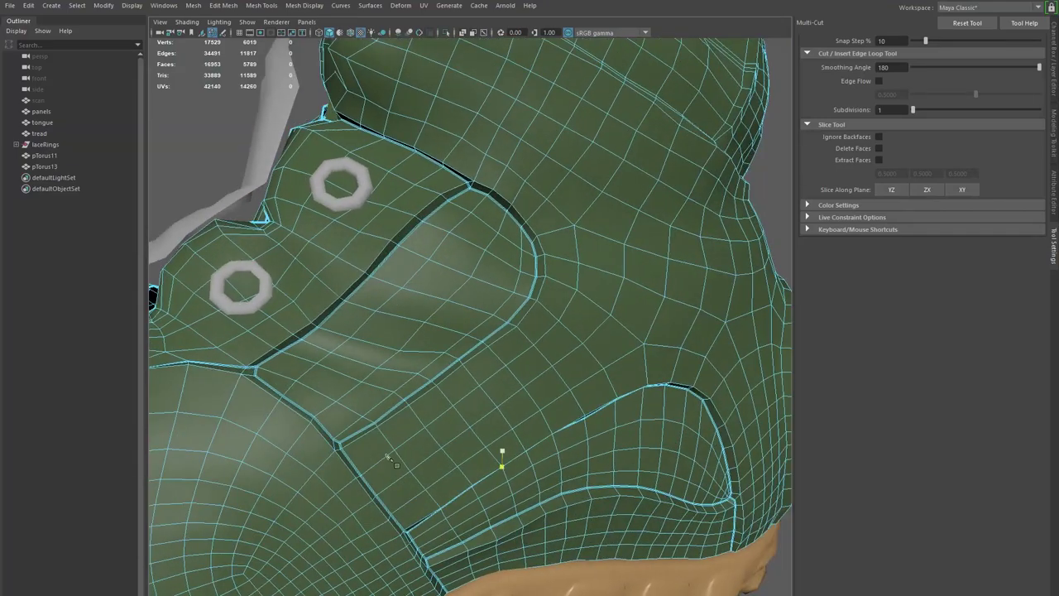
pyautogui.press('w')
# - Inspect the seam junctions up close, then preview the panels smoothed and examine the creases around the lace-ring patches
pyautogui.keyDown('alt'); pyautogui.moveTo(511, 454); pyautogui.dragTo(418, 466); pyautogui.keyUp('alt')
pyautogui.keyDown('alt'); pyautogui.moveTo(418, 466); pyautogui.dragTo(449, 459, button='right'); pyautogui.keyUp('alt')
pyautogui.keyDown('alt'); pyautogui.moveTo(449, 458); pyautogui.dragTo(479, 438); pyautogui.keyUp('alt')
pyautogui.keyDown('alt'); pyautogui.moveTo(323, 428); pyautogui.dragTo(400, 468, button='right'); pyautogui.keyUp('alt')
pyautogui.keyDown('alt'); pyautogui.moveTo(364, 488); pyautogui.dragTo(421, 420, button='middle'); pyautogui.keyUp('alt')
pyautogui.keyDown('alt'); pyautogui.moveTo(404, 410); pyautogui.dragTo(418, 433); pyautogui.keyUp('alt')
pyautogui.keyDown('alt'); pyautogui.moveTo(385, 438); pyautogui.dragTo(367, 426, button='middle'); pyautogui.keyUp('alt')
pyautogui.click(495, 373)
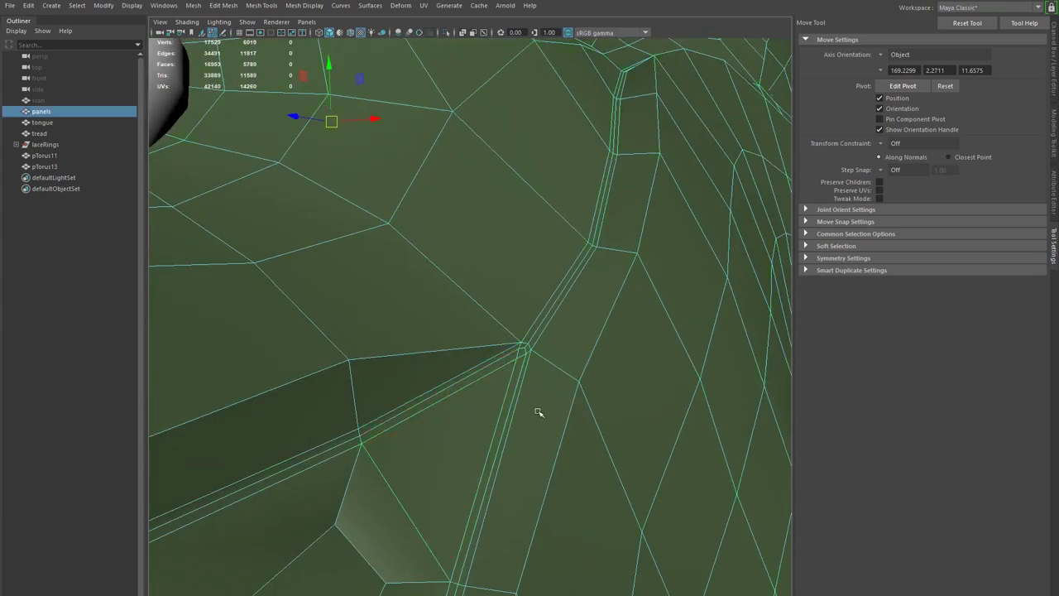
pyautogui.keyDown('alt'); pyautogui.moveTo(534, 404); pyautogui.dragTo(418, 393, button='right'); pyautogui.keyUp('alt')
pyautogui.press('3')
pyautogui.click(778, 456)
pyautogui.keyDown('alt'); pyautogui.moveTo(767, 459); pyautogui.dragTo(446, 438); pyautogui.keyUp('alt')
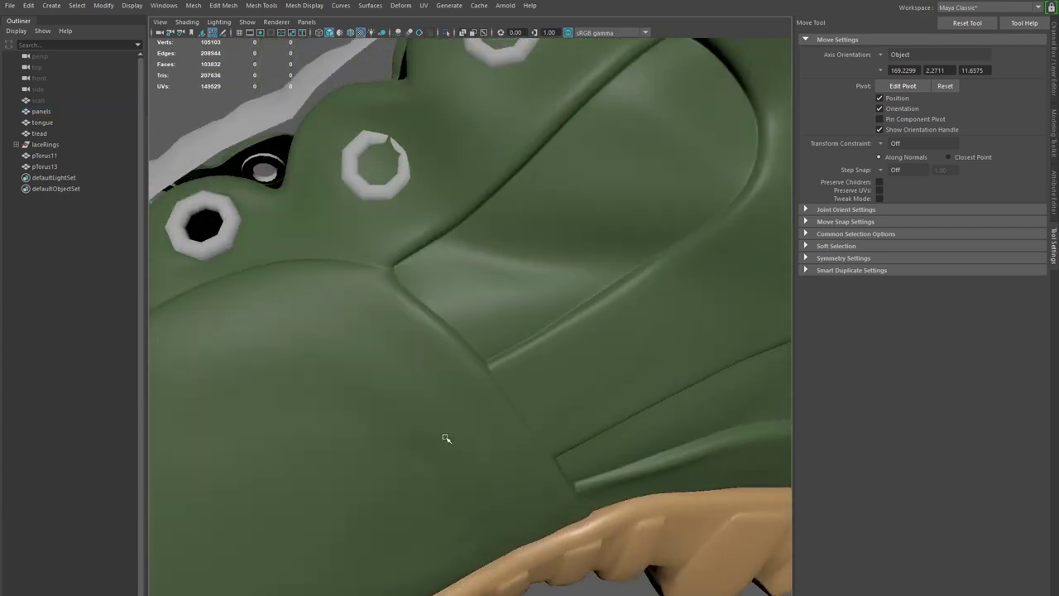
pyautogui.keyDown('alt'); pyautogui.moveTo(446, 438); pyautogui.dragTo(694, 440, button='middle'); pyautogui.keyUp('alt')
pyautogui.keyDown('alt'); pyautogui.moveTo(419, 421); pyautogui.dragTo(538, 420, button='middle'); pyautogui.keyUp('alt')
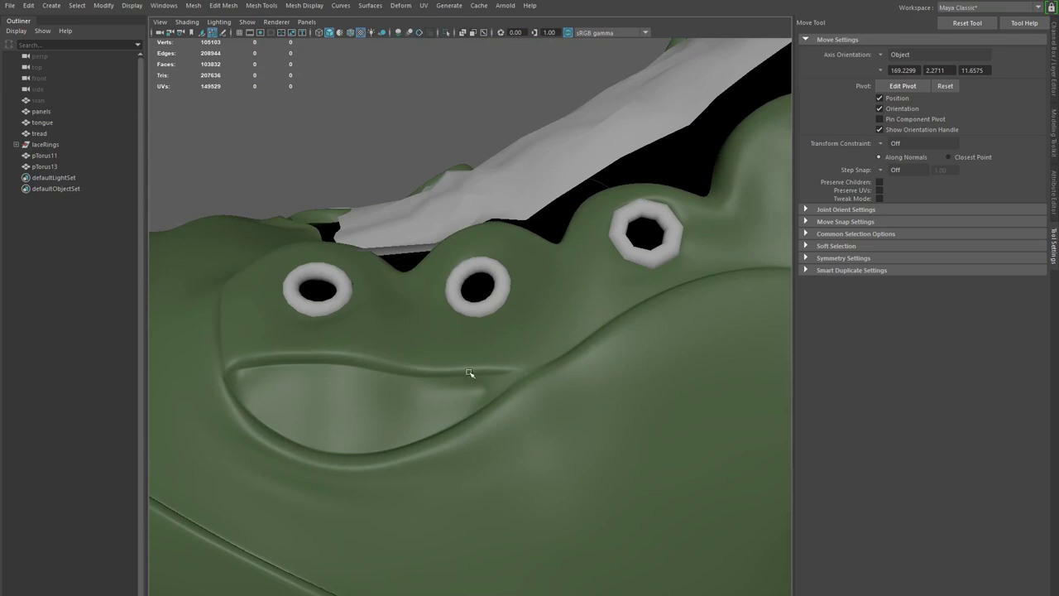
pyautogui.keyDown('alt'); pyautogui.moveTo(509, 381); pyautogui.dragTo(405, 452); pyautogui.keyUp('alt')
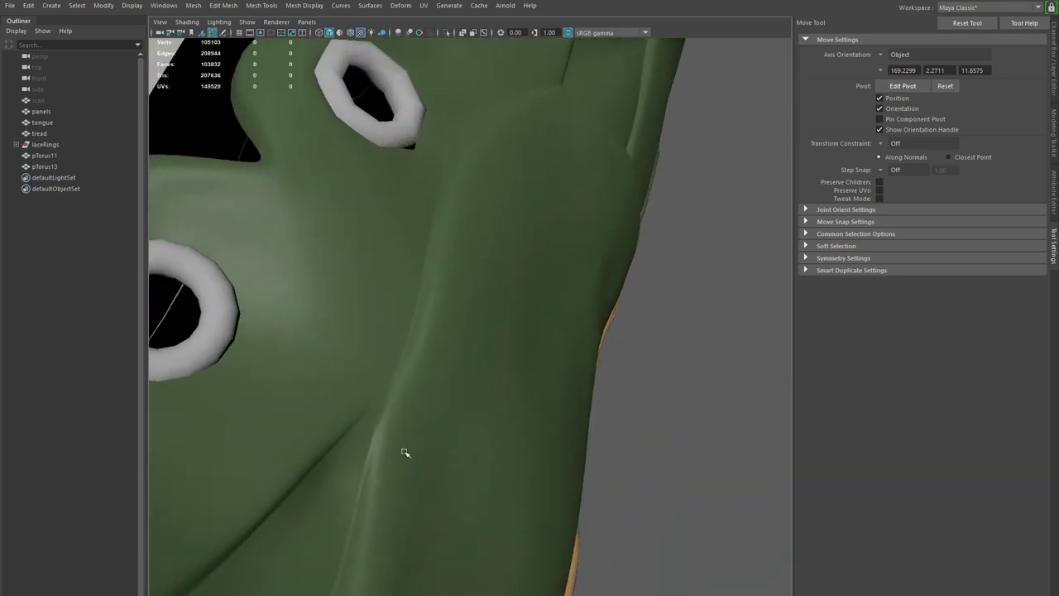
# - Select and adjust the clustered vertices where the lower patch's pointed end meets the rounded panel's seam
pyautogui.click(374, 412)
pyautogui.keyDown('alt'); pyautogui.moveTo(371, 414); pyautogui.dragTo(410, 408); pyautogui.keyUp('alt')
pyautogui.keyDown('alt'); pyautogui.moveTo(410, 408); pyautogui.dragTo(494, 441, button='right'); pyautogui.keyUp('alt')
pyautogui.moveTo(454, 406); pyautogui.dragTo(456, 405, button='right')
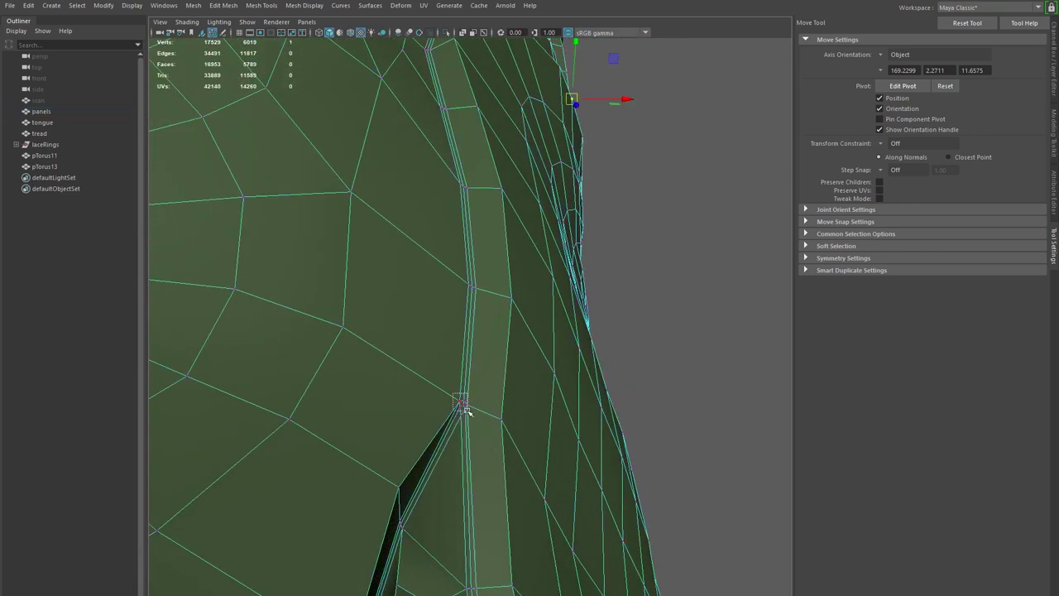
pyautogui.moveTo(472, 422); pyautogui.dragTo(472, 423)
pyautogui.moveTo(473, 422)
pyautogui.keyDown('alt'); pyautogui.mouseDown()
pyautogui.moveTo(426, 430)
pyautogui.moveTo(480, 425)
pyautogui.mouseUp(); pyautogui.keyUp('alt')
pyautogui.moveTo(526, 455); pyautogui.dragTo(413, 488)
pyautogui.keyDown('alt'); pyautogui.moveTo(389, 430); pyautogui.dragTo(502, 467, button='middle'); pyautogui.keyUp('alt')
pyautogui.keyDown('alt'); pyautogui.moveTo(502, 467); pyautogui.dragTo(510, 401); pyautogui.keyUp('alt')
# - Return to object selection and preview the panels smoothed to examine the lower patch's pointed end
pyautogui.moveTo(509, 401); pyautogui.dragTo(587, 353, button='right')
pyautogui.press('3')
pyautogui.keyDown('alt'); pyautogui.moveTo(603, 398); pyautogui.dragTo(497, 368); pyautogui.keyUp('alt')
pyautogui.keyDown('alt'); pyautogui.moveTo(355, 199); pyautogui.dragTo(301, 204, button='right'); pyautogui.keyUp('alt')
pyautogui.click(313, 139)
pyautogui.keyDown('alt'); pyautogui.moveTo(428, 268); pyautogui.dragTo(465, 336); pyautogui.keyUp('alt')
pyautogui.click(468, 340)
# - Return to the unsmoothed display and reposition the vertex cluster at the patch's pointed end and the seam vertex beside it
pyautogui.press('1')
pyautogui.keyDown('alt'); pyautogui.moveTo(478, 352); pyautogui.dragTo(617, 404, button='right'); pyautogui.keyUp('alt')
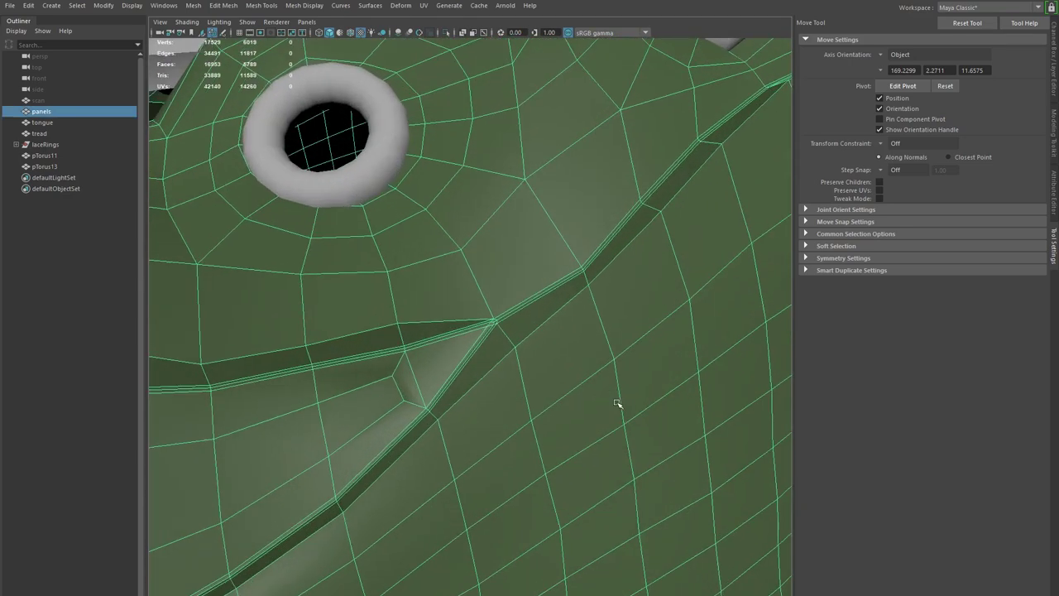
pyautogui.keyDown('alt'); pyautogui.moveTo(617, 403); pyautogui.dragTo(539, 374); pyautogui.keyUp('alt')
pyautogui.moveTo(490, 326); pyautogui.dragTo(490, 324, button='right')
pyautogui.click(465, 321)
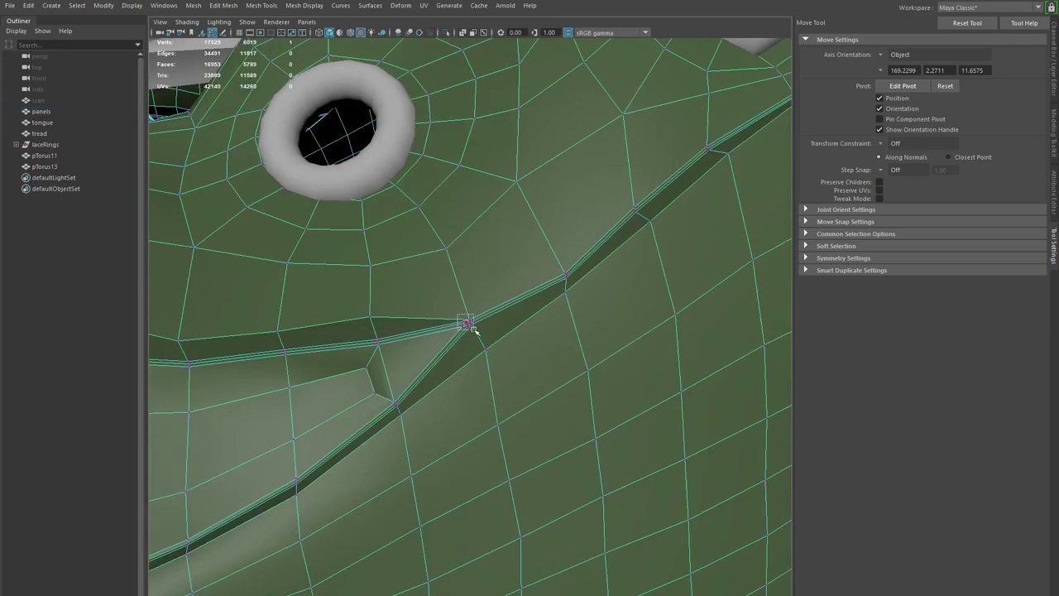
pyautogui.keyDown('alt'); pyautogui.moveTo(494, 354); pyautogui.dragTo(479, 348); pyautogui.keyUp('alt')
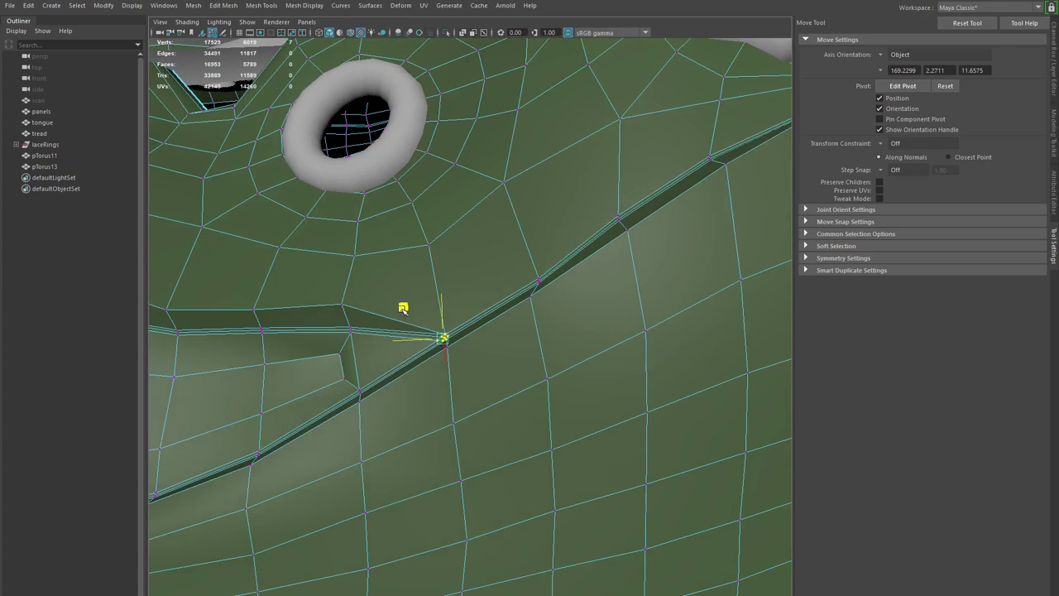
pyautogui.keyDown('alt'); pyautogui.moveTo(462, 300); pyautogui.dragTo(502, 298); pyautogui.keyUp('alt')
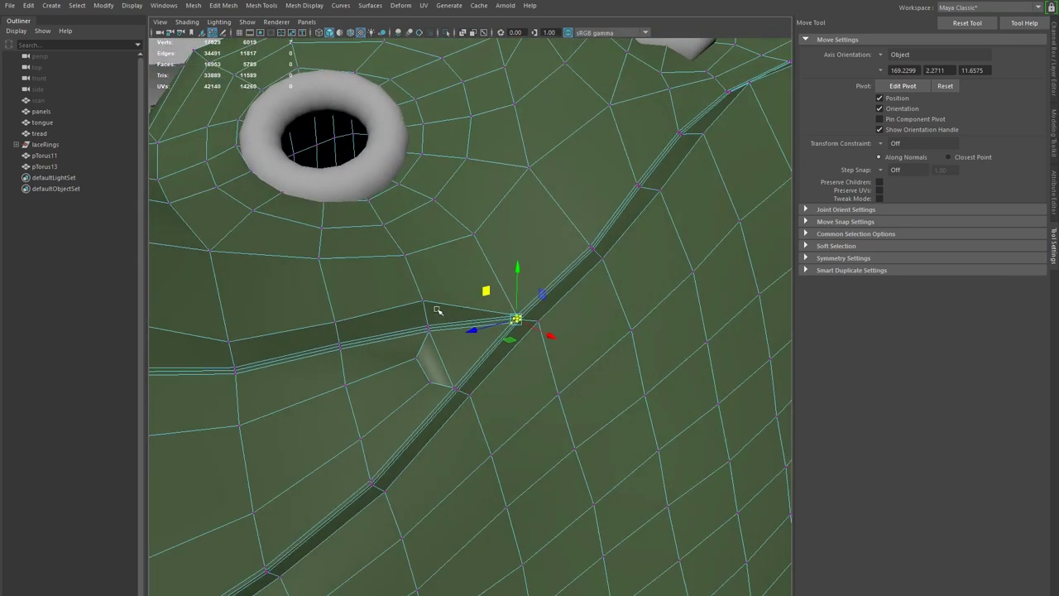
pyautogui.moveTo(429, 305); pyautogui.dragTo(429, 308)
pyautogui.keyDown('alt'); pyautogui.moveTo(429, 311); pyautogui.dragTo(472, 345); pyautogui.keyUp('alt')
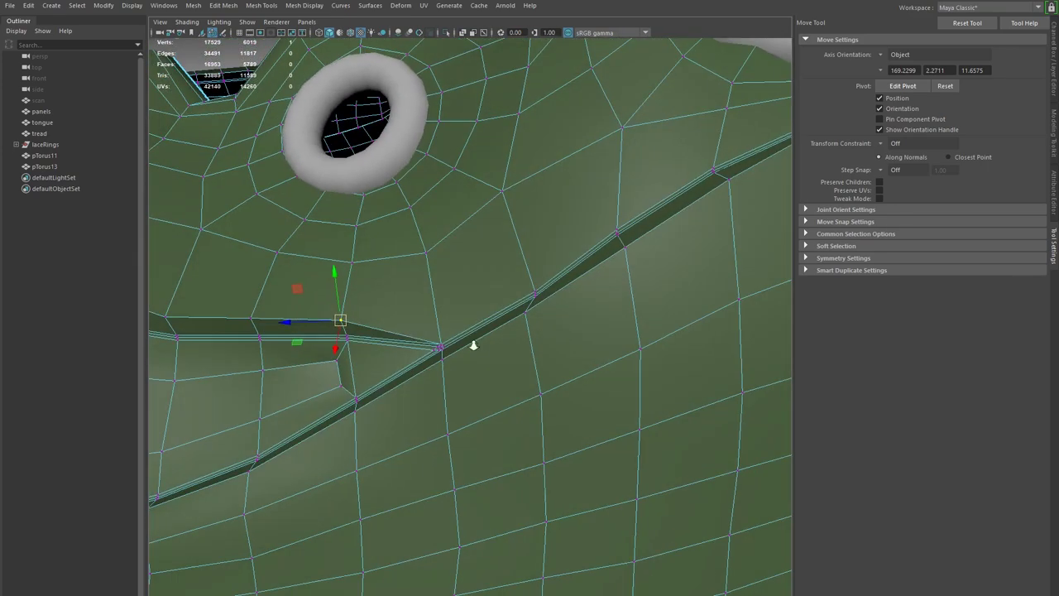
pyautogui.keyDown('alt'); pyautogui.moveTo(472, 345); pyautogui.dragTo(394, 328, button='right'); pyautogui.keyUp('alt')
pyautogui.keyDown('alt'); pyautogui.moveTo(394, 328); pyautogui.dragTo(437, 339); pyautogui.keyUp('alt')
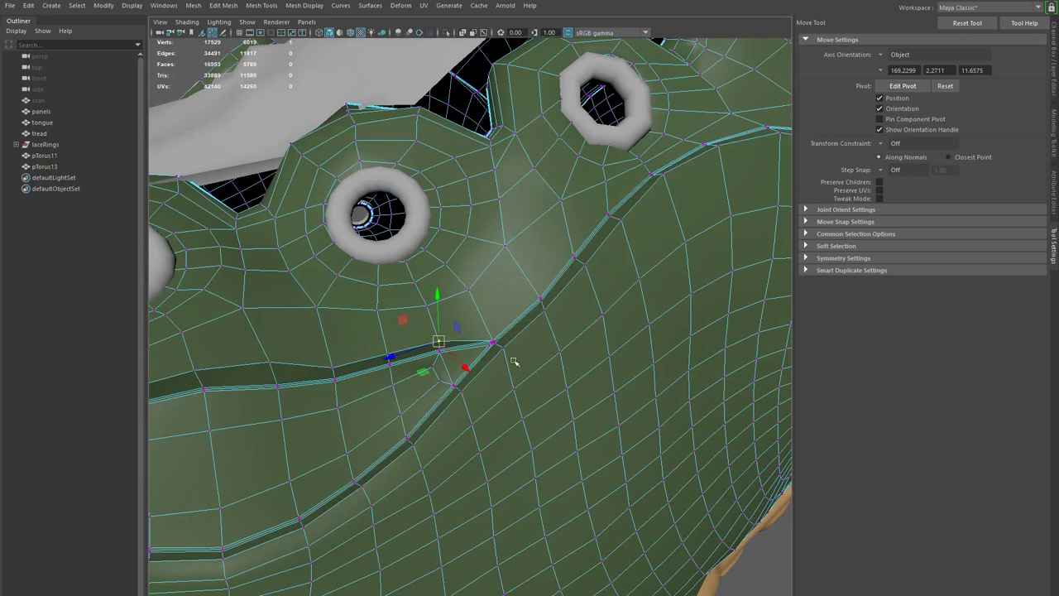
# - Check the pointed corner in the smoothed preview, then in the unsmoothed display inspect its vertices up close
pyautogui.moveTo(656, 316); pyautogui.dragTo(591, 359, button='right')
pyautogui.press('3')
pyautogui.click(726, 522)
pyautogui.moveTo(725, 498)
pyautogui.keyDown('alt'); pyautogui.mouseDown()
pyautogui.moveTo(696, 475)
pyautogui.moveTo(706, 472)
pyautogui.moveTo(498, 408)
pyautogui.mouseUp(); pyautogui.keyUp('alt')
pyautogui.keyDown('alt'); pyautogui.moveTo(498, 408); pyautogui.dragTo(617, 416, button='right'); pyautogui.keyUp('alt')
pyautogui.click(589, 382)
pyautogui.press('1')
pyautogui.keyDown('alt'); pyautogui.moveTo(589, 382); pyautogui.dragTo(498, 350); pyautogui.keyUp('alt')
pyautogui.keyDown('alt'); pyautogui.moveTo(498, 350); pyautogui.dragTo(614, 370, button='middle'); pyautogui.keyUp('alt')
pyautogui.keyDown('alt'); pyautogui.moveTo(444, 383); pyautogui.dragTo(782, 437); pyautogui.keyUp('alt')
pyautogui.keyDown('alt'); pyautogui.moveTo(652, 420); pyautogui.dragTo(522, 439); pyautogui.keyUp('alt')
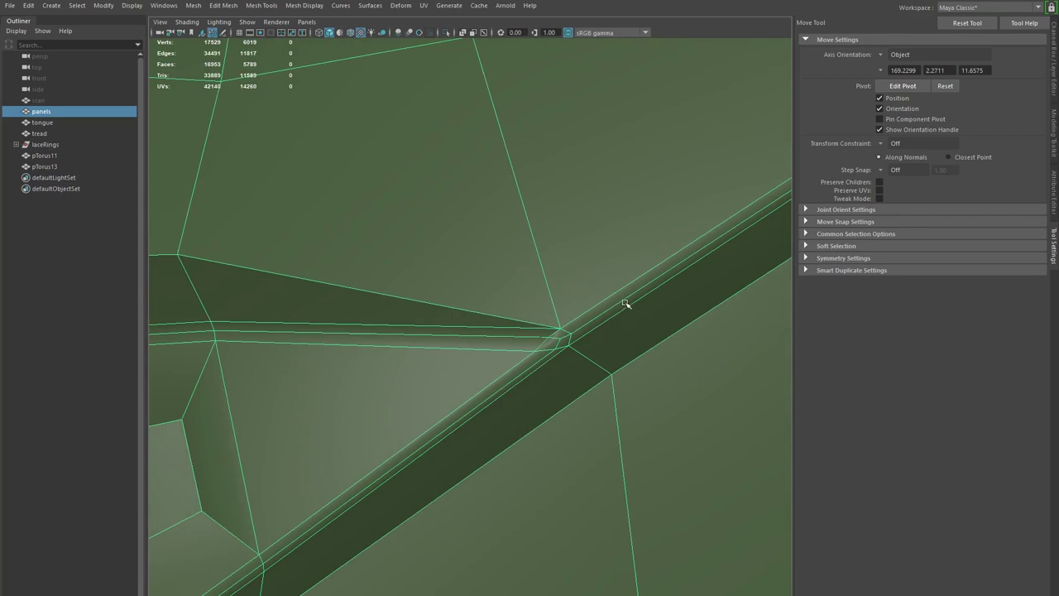
# - Move the vertices above the seam below the two front lace rings closer to the crease, then return to object selection
pyautogui.keyDown('alt'); pyautogui.moveTo(591, 362); pyautogui.dragTo(504, 359, button='right'); pyautogui.keyUp('alt')
pyautogui.keyDown('alt'); pyautogui.moveTo(505, 359); pyautogui.dragTo(667, 397, button='middle'); pyautogui.keyUp('alt')
pyautogui.keyDown('alt'); pyautogui.moveTo(667, 397); pyautogui.dragTo(548, 392, button='right'); pyautogui.keyUp('alt')
pyautogui.moveTo(548, 392)
pyautogui.keyDown('alt'); pyautogui.mouseDown()
pyautogui.moveTo(448, 372)
pyautogui.moveTo(425, 333)
pyautogui.moveTo(458, 359)
pyautogui.moveTo(642, 383)
pyautogui.moveTo(603, 408)
pyautogui.mouseUp(); pyautogui.keyUp('alt')
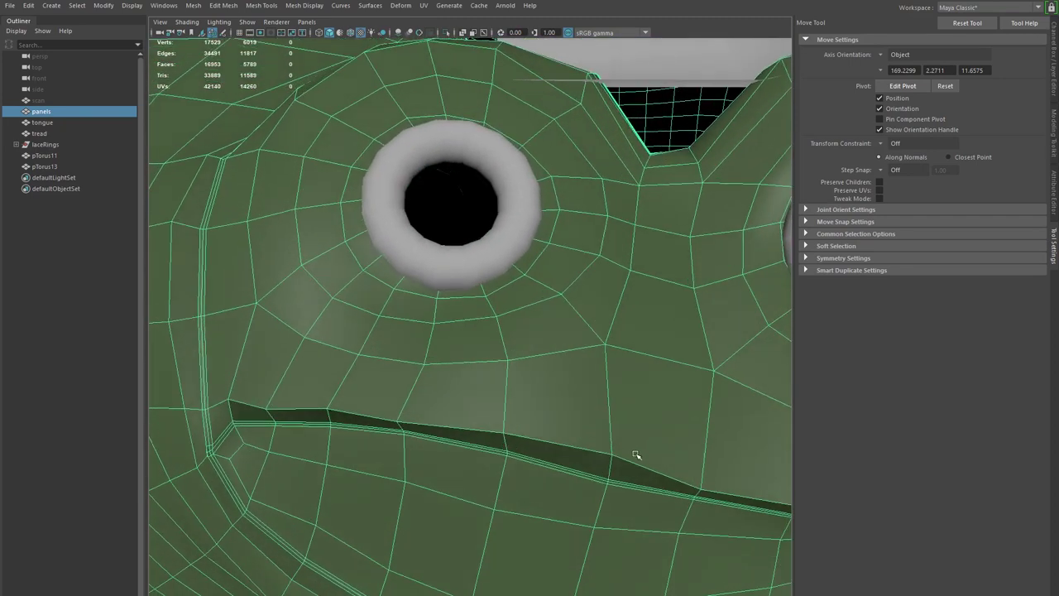
pyautogui.moveTo(636, 454); pyautogui.dragTo(588, 446, button='right')
pyautogui.moveTo(612, 454); pyautogui.dragTo(626, 475)
pyautogui.moveTo(511, 442); pyautogui.dragTo(512, 443)
pyautogui.moveTo(420, 371); pyautogui.dragTo(406, 382)
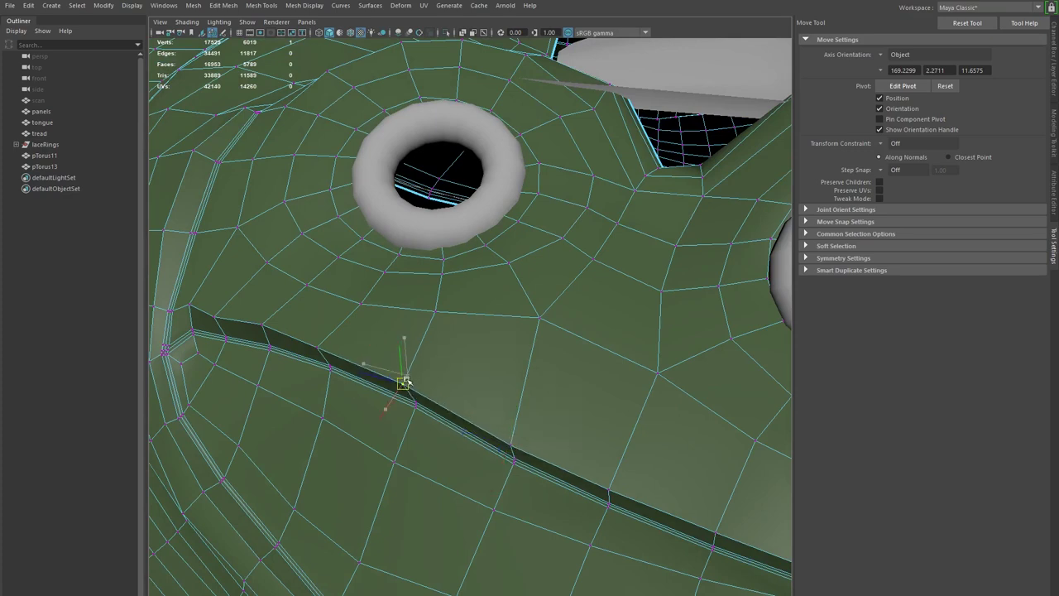
pyautogui.keyDown('alt'); pyautogui.moveTo(332, 368); pyautogui.dragTo(439, 403, button='middle'); pyautogui.keyUp('alt')
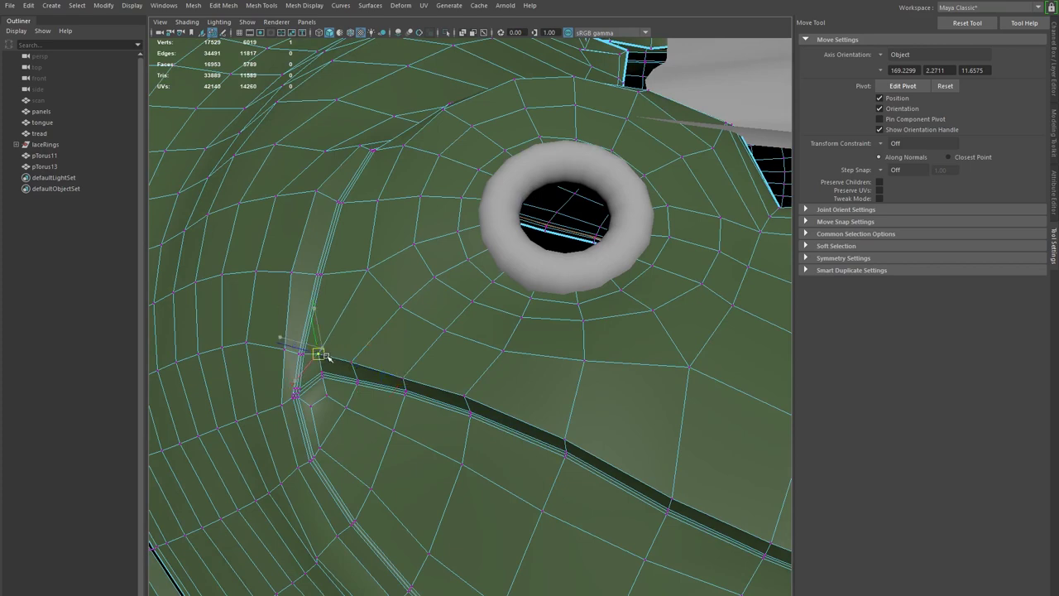
pyautogui.keyDown('alt'); pyautogui.moveTo(494, 412); pyautogui.dragTo(433, 369); pyautogui.keyUp('alt')
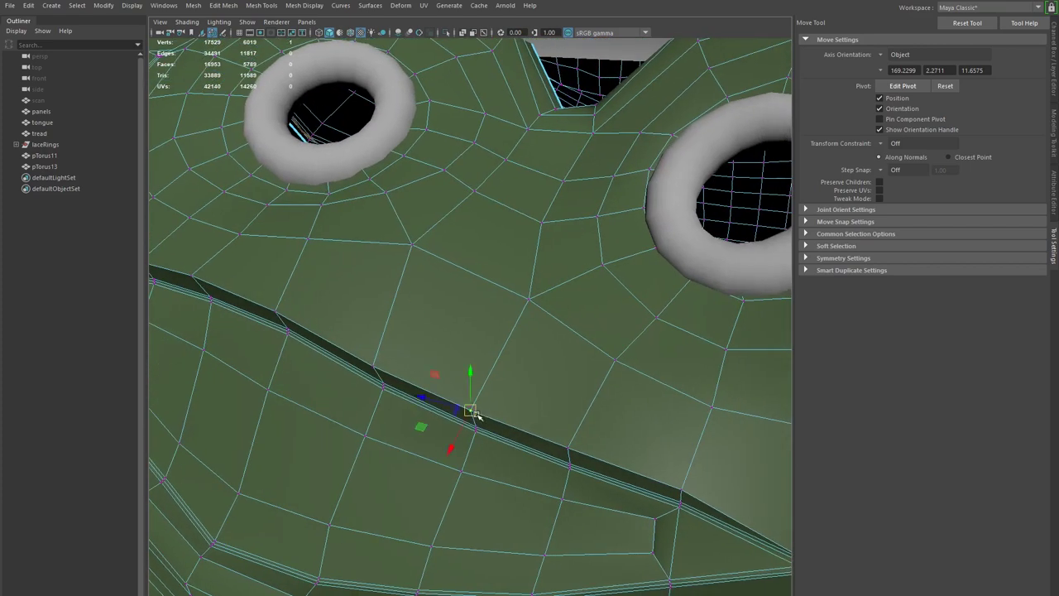
pyautogui.moveTo(481, 421); pyautogui.dragTo(602, 322, button='right')
# - Examine the adjusted seam below the front lace rings and the neighbouring seam junctions from several angles
pyautogui.keyDown('alt'); pyautogui.moveTo(626, 377); pyautogui.dragTo(502, 271, button='right'); pyautogui.keyUp('alt')
pyautogui.click(479, 106)
pyautogui.moveTo(525, 184)
pyautogui.keyDown('alt'); pyautogui.mouseDown()
pyautogui.moveTo(587, 184)
pyautogui.moveTo(523, 182)
pyautogui.mouseUp(); pyautogui.keyUp('alt')
pyautogui.keyDown('alt'); pyautogui.moveTo(429, 254); pyautogui.dragTo(637, 273, button='middle'); pyautogui.keyUp('alt')
pyautogui.keyDown('alt'); pyautogui.moveTo(636, 273); pyautogui.dragTo(624, 364, button='right'); pyautogui.keyUp('alt')
pyautogui.keyDown('alt'); pyautogui.moveTo(624, 364); pyautogui.dragTo(430, 345); pyautogui.keyUp('alt')
pyautogui.click(431, 328)
pyautogui.keyDown('alt'); pyautogui.moveTo(430, 346); pyautogui.dragTo(548, 357, button='middle'); pyautogui.keyUp('alt')
pyautogui.keyDown('alt'); pyautogui.moveTo(548, 357); pyautogui.dragTo(579, 362, button='right'); pyautogui.keyUp('alt')
pyautogui.moveTo(579, 362)
pyautogui.keyDown('alt'); pyautogui.mouseDown()
pyautogui.moveTo(561, 376)
pyautogui.moveTo(587, 387)
pyautogui.moveTo(572, 382)
pyautogui.mouseUp(); pyautogui.keyUp('alt')
# - Move the outer bevel vertices at the seam junction to even out the edge spacing around the corner
pyautogui.moveTo(543, 422); pyautogui.dragTo(510, 418, button='right')
pyautogui.keyDown('alt'); pyautogui.moveTo(532, 429); pyautogui.dragTo(551, 390); pyautogui.keyUp('alt')
pyautogui.keyDown('alt'); pyautogui.moveTo(551, 389); pyautogui.dragTo(624, 428, button='right'); pyautogui.keyUp('alt')
pyautogui.keyDown('alt'); pyautogui.moveTo(624, 428); pyautogui.dragTo(615, 425); pyautogui.keyUp('alt')
pyautogui.keyDown('alt'); pyautogui.moveTo(539, 333); pyautogui.dragTo(540, 343); pyautogui.keyUp('alt')
pyautogui.keyDown('alt'); pyautogui.moveTo(541, 342); pyautogui.dragTo(576, 418, button='right'); pyautogui.keyUp('alt')
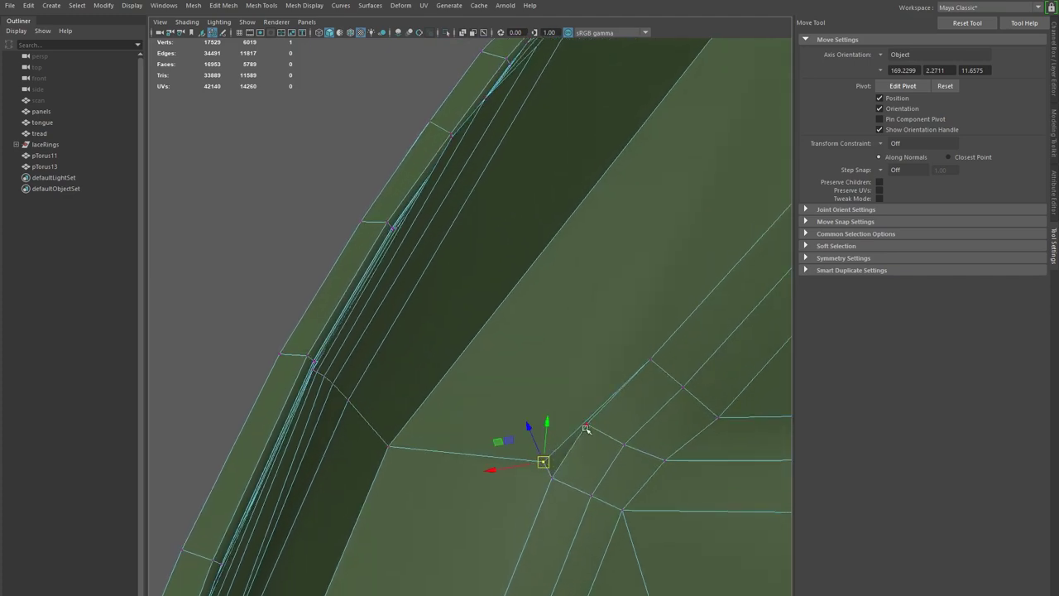
pyautogui.click(650, 358)
pyautogui.moveTo(650, 358); pyautogui.dragTo(632, 347)
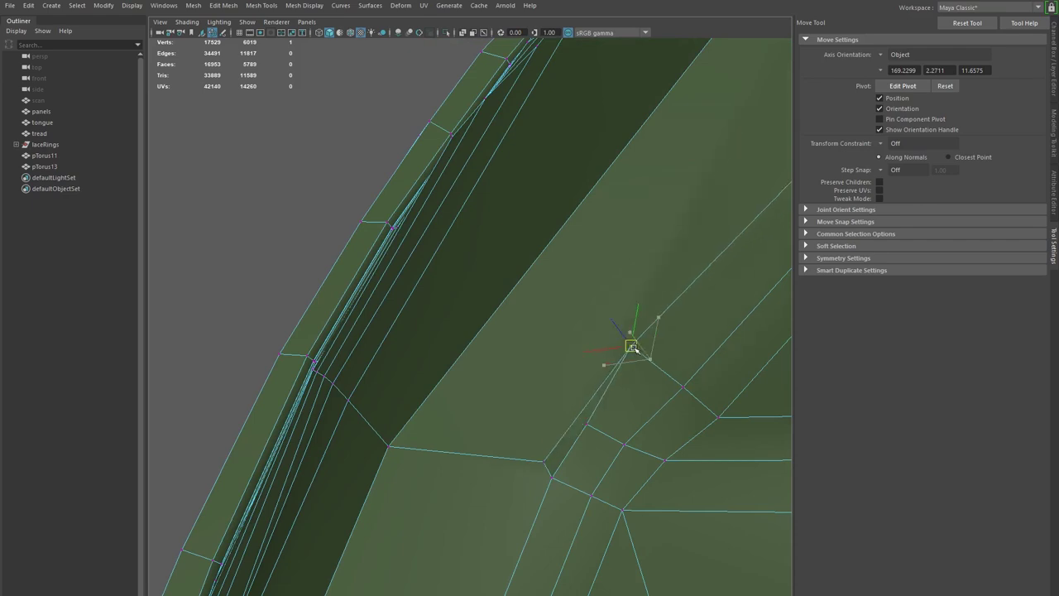
pyautogui.click(607, 430)
pyautogui.click(584, 428)
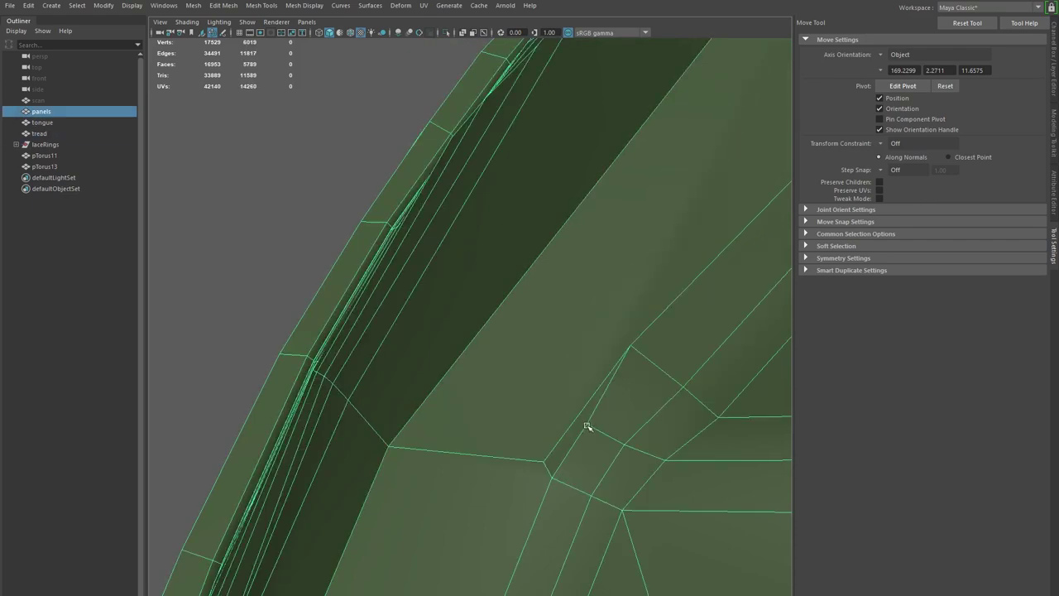
pyautogui.doubleClick(590, 426)
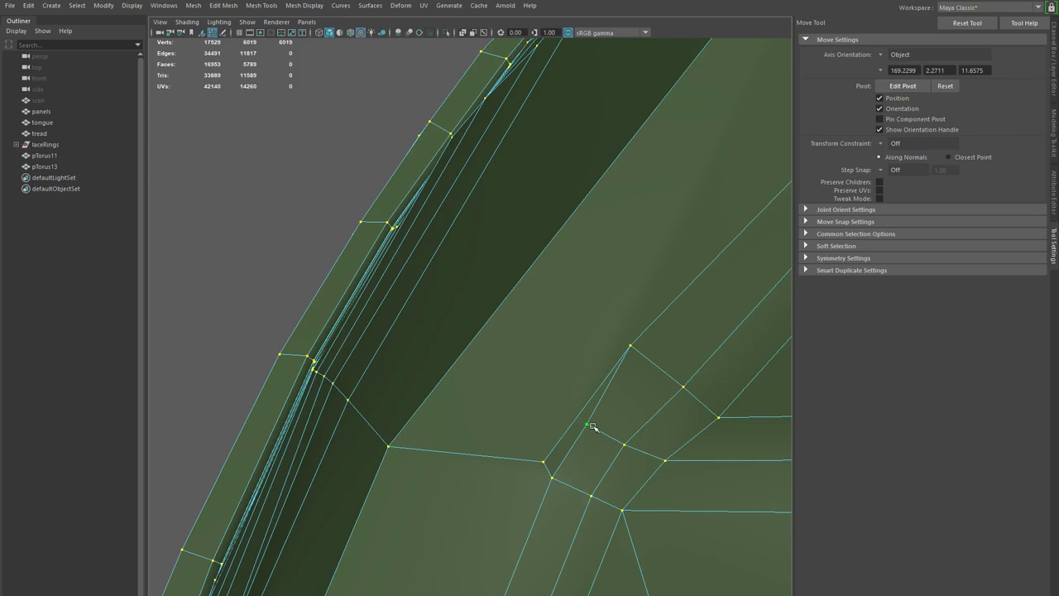
pyautogui.moveTo(590, 429); pyautogui.dragTo(601, 434)
# - Select the long narrow face beside the seam junction and examine the edges and vertices bordering it
pyautogui.keyDown('alt'); pyautogui.moveTo(633, 432); pyautogui.dragTo(601, 436, button='right'); pyautogui.keyUp('alt')
pyautogui.keyDown('alt'); pyautogui.moveTo(601, 436); pyautogui.dragTo(530, 439); pyautogui.keyUp('alt')
pyautogui.keyDown('alt'); pyautogui.moveTo(626, 456); pyautogui.dragTo(603, 456, button='middle'); pyautogui.keyUp('alt')
pyautogui.keyDown('alt'); pyautogui.moveTo(603, 455); pyautogui.dragTo(473, 530); pyautogui.keyUp('alt')
pyautogui.keyDown('alt'); pyautogui.moveTo(463, 461); pyautogui.dragTo(469, 443); pyautogui.keyUp('alt')
pyautogui.press('F11')
pyautogui.click(495, 340)
pyautogui.keyDown('alt'); pyautogui.moveTo(547, 487); pyautogui.dragTo(515, 465); pyautogui.keyUp('alt')
pyautogui.keyDown('alt'); pyautogui.moveTo(515, 466); pyautogui.dragTo(542, 471, button='right'); pyautogui.keyUp('alt')
pyautogui.keyDown('alt'); pyautogui.moveTo(458, 533); pyautogui.dragTo(523, 442, button='middle'); pyautogui.keyUp('alt')
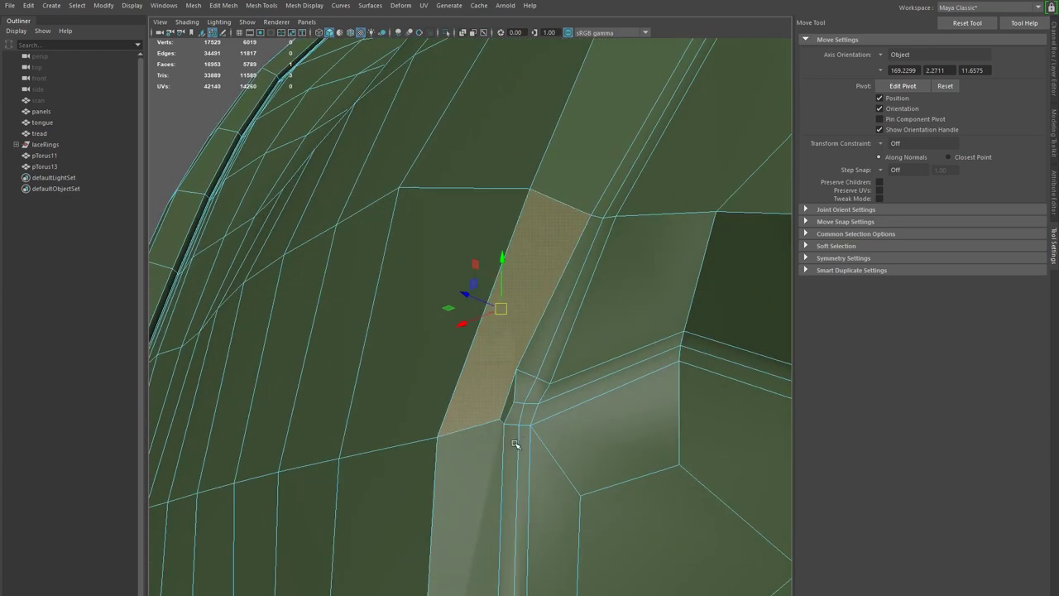
pyautogui.keyDown('alt'); pyautogui.moveTo(495, 383); pyautogui.dragTo(473, 313, button='middle'); pyautogui.keyUp('alt')
pyautogui.keyDown('alt'); pyautogui.moveTo(484, 381); pyautogui.dragTo(534, 378, button='right'); pyautogui.keyUp('alt')
# - Target weld the two close outer bevel vertices at the seam junction into a single vertex
pyautogui.press('F9')
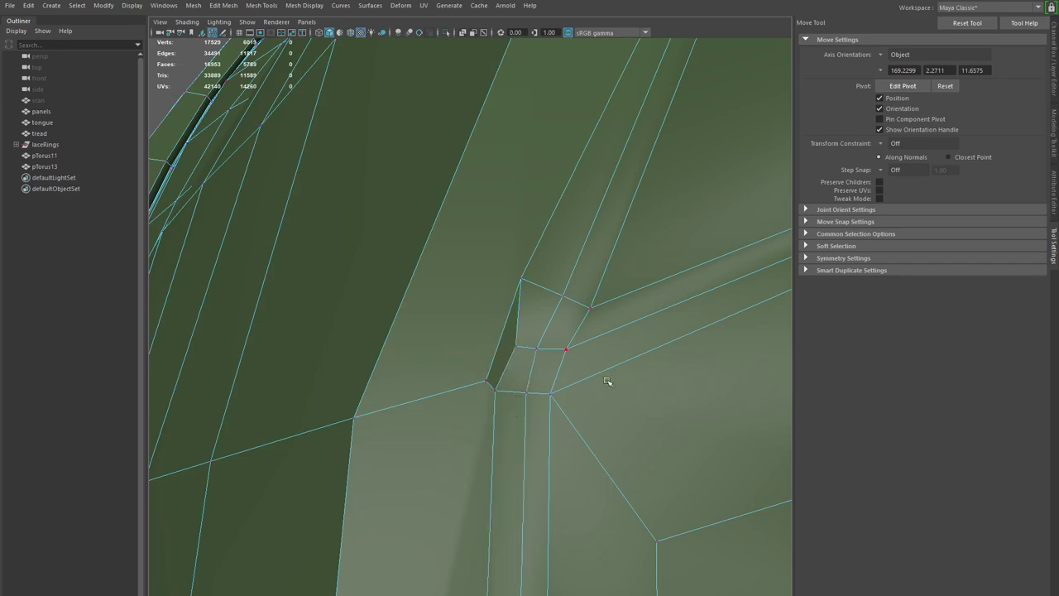
pyautogui.keyDown('shift'); pyautogui.moveTo(539, 354); pyautogui.dragTo(500, 364, button='right'); pyautogui.keyUp('shift')
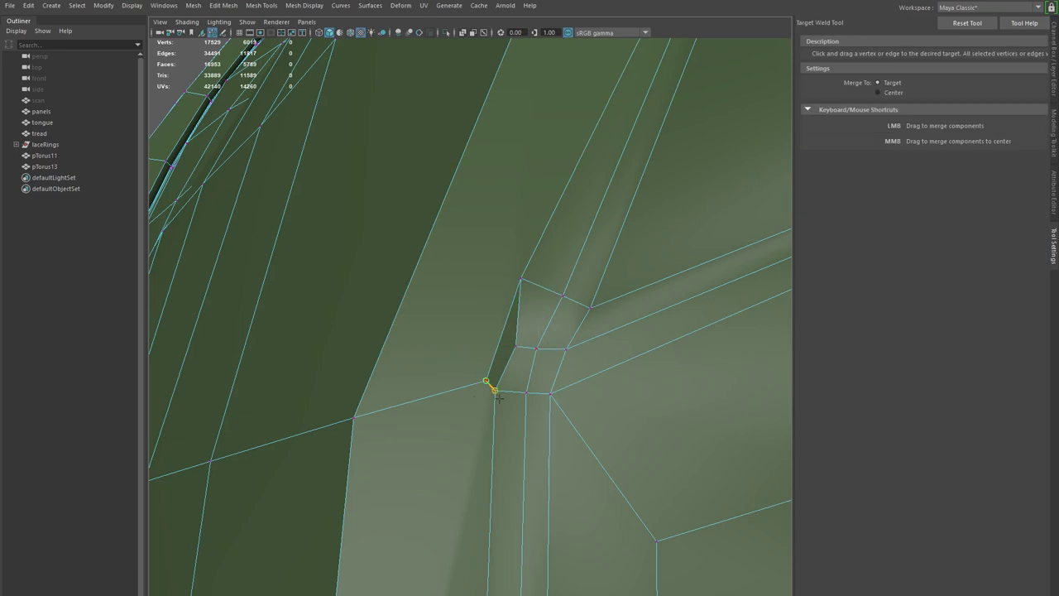
pyautogui.moveTo(499, 398); pyautogui.dragTo(501, 401)
pyautogui.keyDown('alt'); pyautogui.moveTo(600, 424); pyautogui.dragTo(537, 425, button='right'); pyautogui.keyUp('alt')
pyautogui.keyDown('alt'); pyautogui.moveTo(553, 384); pyautogui.dragTo(534, 404, button='middle'); pyautogui.keyUp('alt')
pyautogui.keyDown('alt'); pyautogui.moveTo(579, 422); pyautogui.dragTo(543, 402, button='right'); pyautogui.keyUp('alt')
pyautogui.moveTo(543, 402)
pyautogui.keyDown('alt'); pyautogui.mouseDown()
pyautogui.moveTo(518, 395)
pyautogui.moveTo(532, 388)
pyautogui.mouseUp(); pyautogui.keyUp('alt')
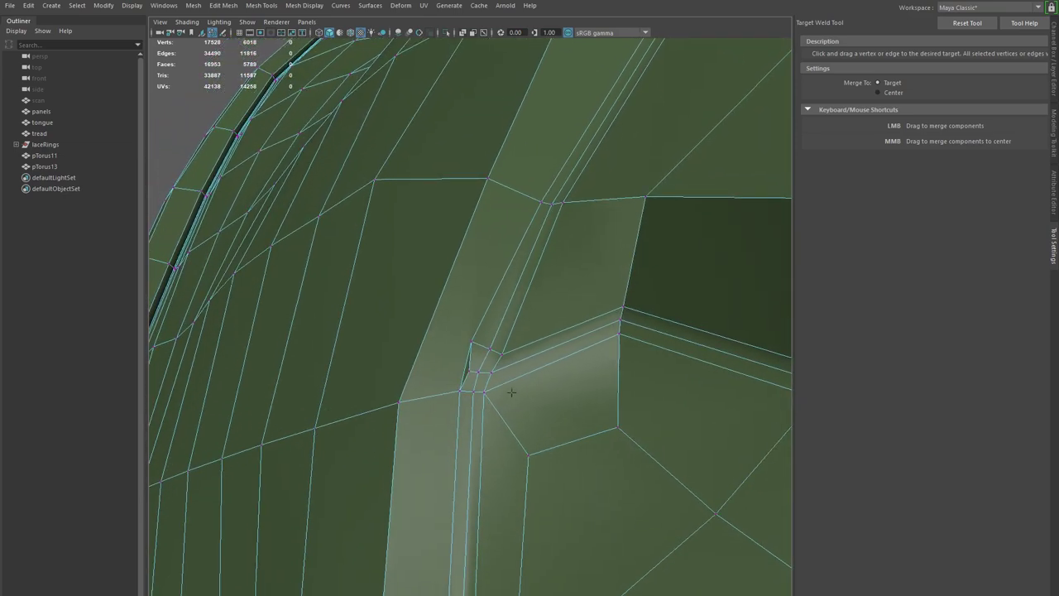
# - Try to weld the middle crease vertex at the seam junction onto the vertex beside the sliver face
pyautogui.keyDown('alt'); pyautogui.moveTo(500, 398); pyautogui.dragTo(550, 285, button='middle'); pyautogui.keyUp('alt')
pyautogui.moveTo(537, 345)
pyautogui.keyDown('alt'); pyautogui.mouseDown(button='right')
pyautogui.moveTo(473, 338)
pyautogui.moveTo(554, 342)
pyautogui.mouseUp(button='right'); pyautogui.keyUp('alt')
pyautogui.keyDown('alt'); pyautogui.moveTo(565, 266); pyautogui.dragTo(513, 389, button='middle'); pyautogui.keyUp('alt')
pyautogui.keyDown('alt'); pyautogui.moveTo(488, 332); pyautogui.dragTo(548, 342, button='right'); pyautogui.keyUp('alt')
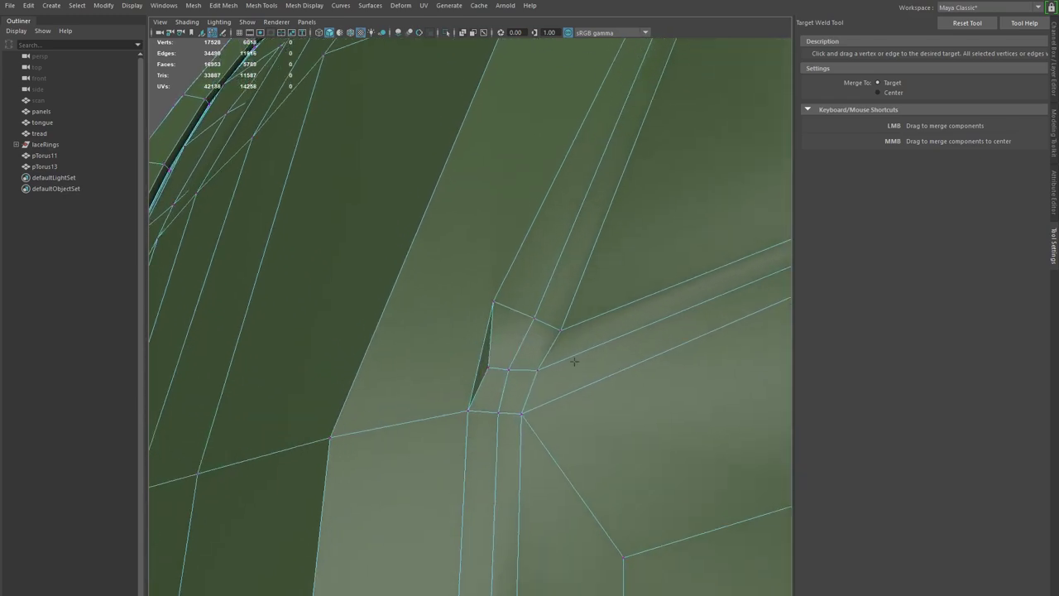
pyautogui.keyDown('alt'); pyautogui.moveTo(577, 361); pyautogui.dragTo(563, 357); pyautogui.keyUp('alt')
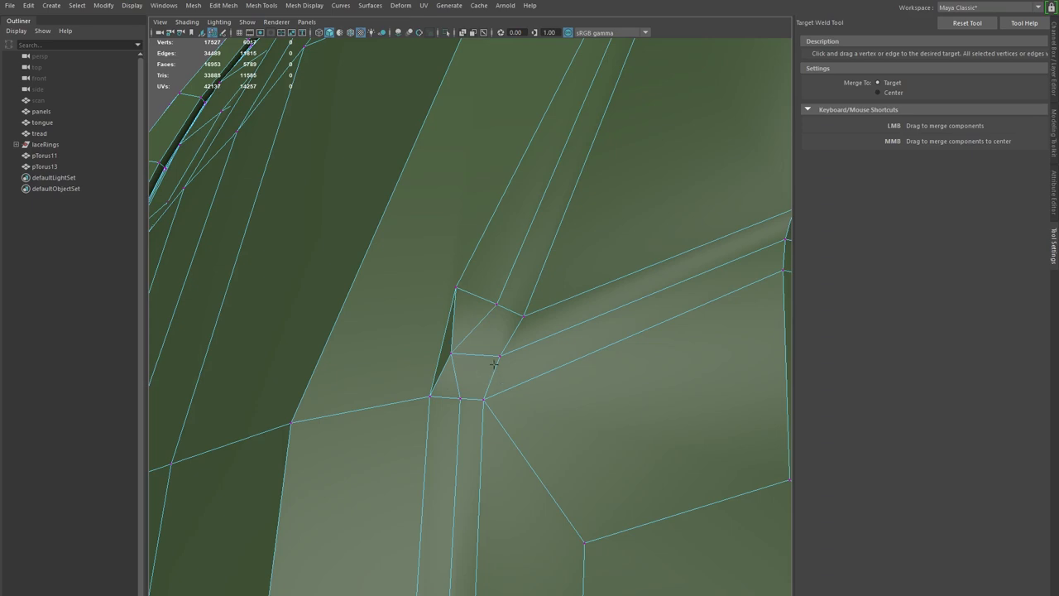
pyautogui.keyDown('alt'); pyautogui.moveTo(593, 345); pyautogui.dragTo(524, 336, button='right'); pyautogui.keyUp('alt')
pyautogui.keyDown('alt'); pyautogui.moveTo(525, 336); pyautogui.dragTo(376, 333); pyautogui.keyUp('alt')
pyautogui.keyDown('alt'); pyautogui.moveTo(376, 333); pyautogui.dragTo(456, 372, button='right'); pyautogui.keyUp('alt')
pyautogui.keyDown('alt'); pyautogui.moveTo(455, 372); pyautogui.dragTo(443, 373); pyautogui.keyUp('alt')
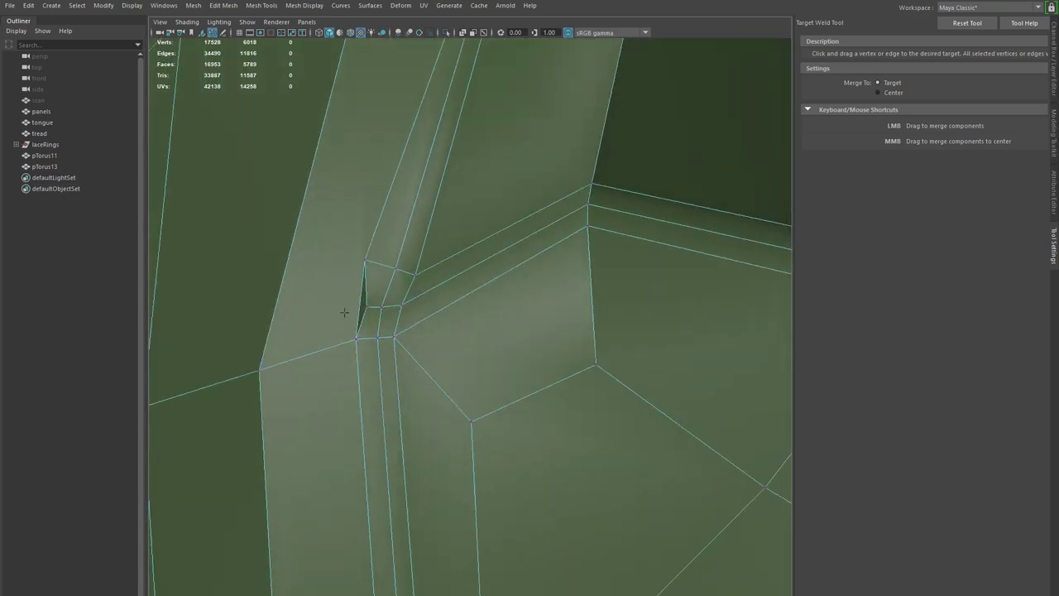
# - Examine the welded seam junction and the seams around the toe cap and below the front lace rings from wider angles
pyautogui.keyDown('alt'); pyautogui.moveTo(422, 289); pyautogui.dragTo(406, 307); pyautogui.keyUp('alt')
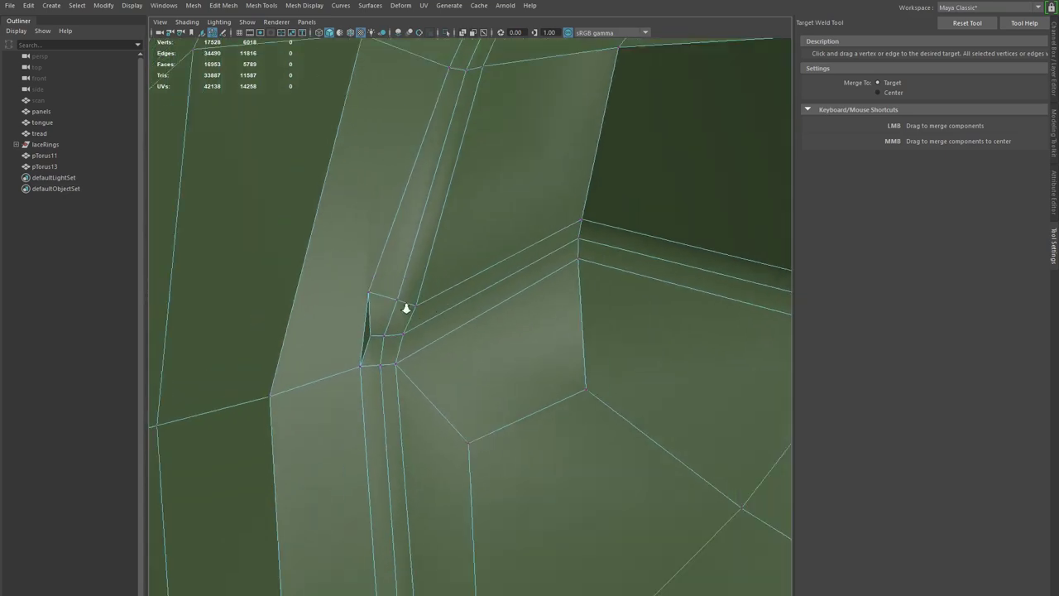
pyautogui.keyDown('alt'); pyautogui.moveTo(406, 307); pyautogui.dragTo(356, 300, button='right'); pyautogui.keyUp('alt')
pyautogui.keyDown('alt'); pyautogui.moveTo(355, 299); pyautogui.dragTo(438, 239); pyautogui.keyUp('alt')
pyautogui.moveTo(410, 281)
pyautogui.keyDown('alt'); pyautogui.mouseDown()
pyautogui.moveTo(359, 276)
pyautogui.moveTo(393, 278)
pyautogui.mouseUp(); pyautogui.keyUp('alt')
pyautogui.keyDown('alt'); pyautogui.moveTo(500, 350); pyautogui.dragTo(391, 340); pyautogui.keyUp('alt')
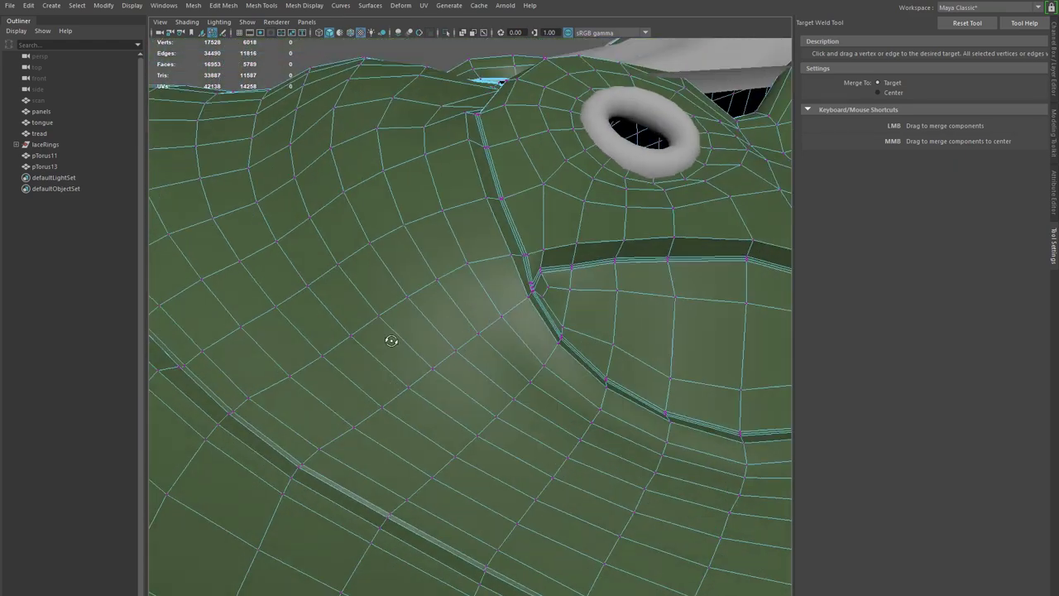
pyautogui.keyDown('alt'); pyautogui.moveTo(384, 420); pyautogui.dragTo(397, 402); pyautogui.keyUp('alt')
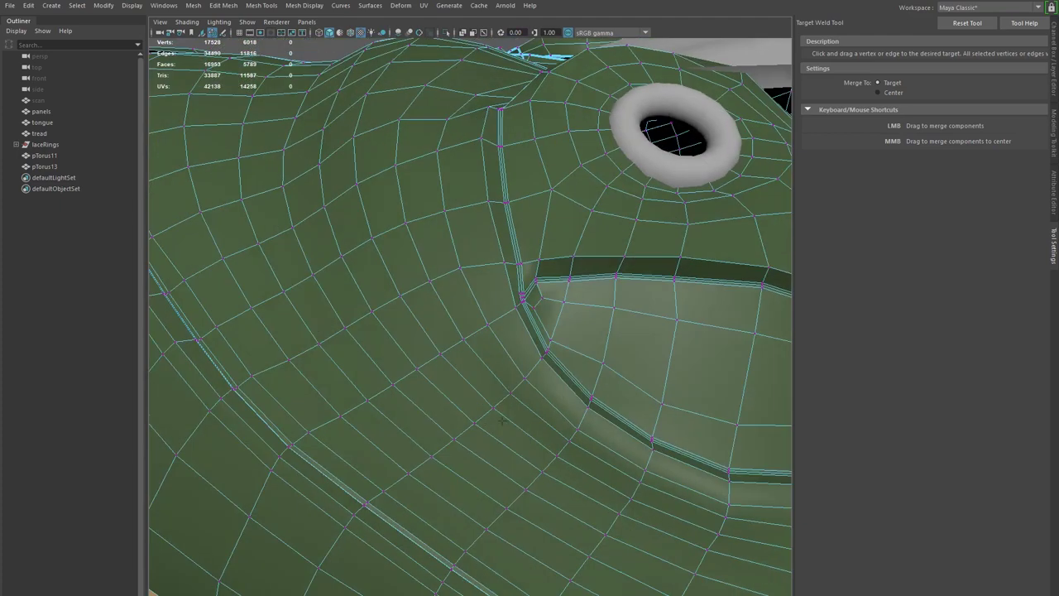
pyautogui.keyDown('alt'); pyautogui.moveTo(397, 402); pyautogui.dragTo(318, 422, button='right'); pyautogui.keyUp('alt')
pyautogui.keyDown('alt'); pyautogui.moveTo(318, 422); pyautogui.dragTo(361, 402); pyautogui.keyUp('alt')
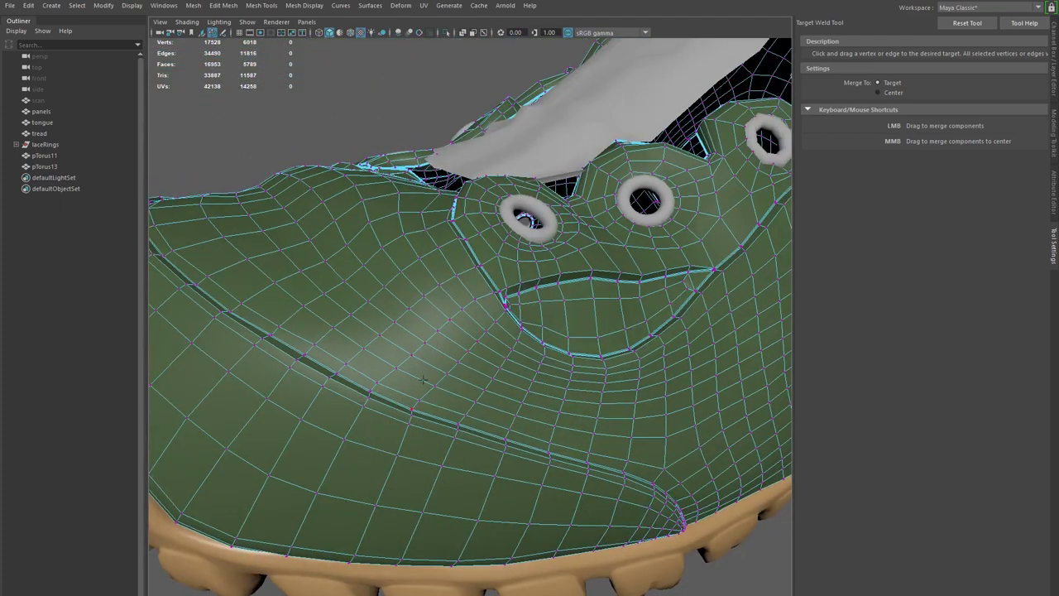
pyautogui.keyDown('alt'); pyautogui.moveTo(463, 334); pyautogui.dragTo(407, 383); pyautogui.keyUp('alt')
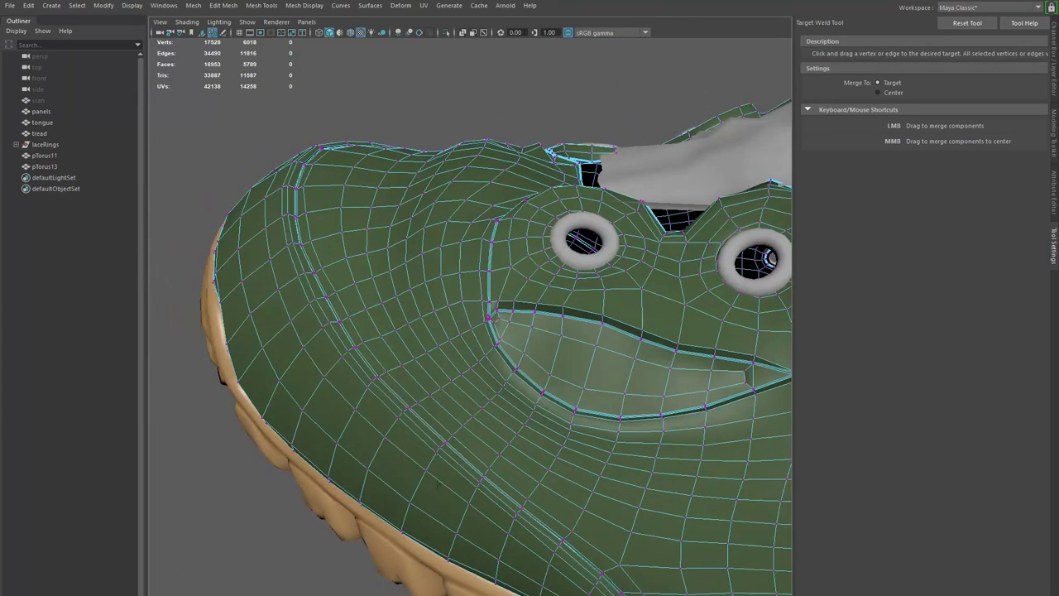
pyautogui.keyDown('alt'); pyautogui.moveTo(365, 429); pyautogui.dragTo(430, 438); pyautogui.keyUp('alt')
pyautogui.keyDown('alt'); pyautogui.moveTo(464, 430); pyautogui.dragTo(723, 422, button='right'); pyautogui.keyUp('alt')
pyautogui.keyDown('alt'); pyautogui.moveTo(723, 423); pyautogui.dragTo(474, 345); pyautogui.keyUp('alt')
# - Examine the sliver face and the surrounding bevel edges at the seam junction up close from several angles
pyautogui.scroll(4, 474, 345)
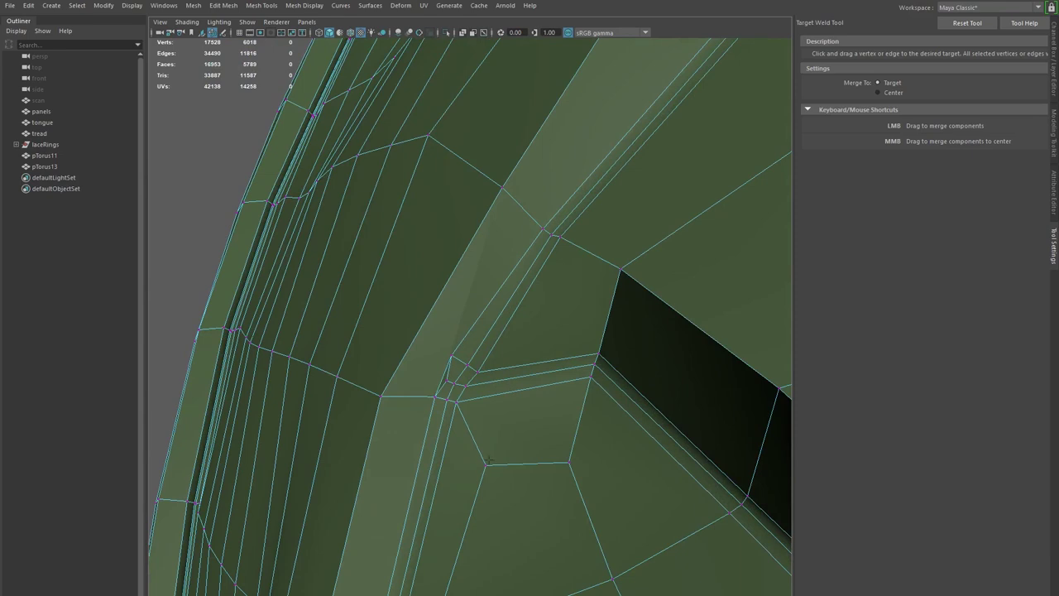
pyautogui.keyDown('alt'); pyautogui.moveTo(498, 380); pyautogui.dragTo(501, 437, button='right'); pyautogui.keyUp('alt')
pyautogui.keyDown('alt'); pyautogui.moveTo(501, 438); pyautogui.dragTo(493, 431); pyautogui.keyUp('alt')
pyautogui.keyDown('alt'); pyautogui.moveTo(527, 432); pyautogui.dragTo(522, 426, button='right'); pyautogui.keyUp('alt')
pyautogui.keyDown('alt'); pyautogui.moveTo(522, 425); pyautogui.dragTo(479, 415); pyautogui.keyUp('alt')
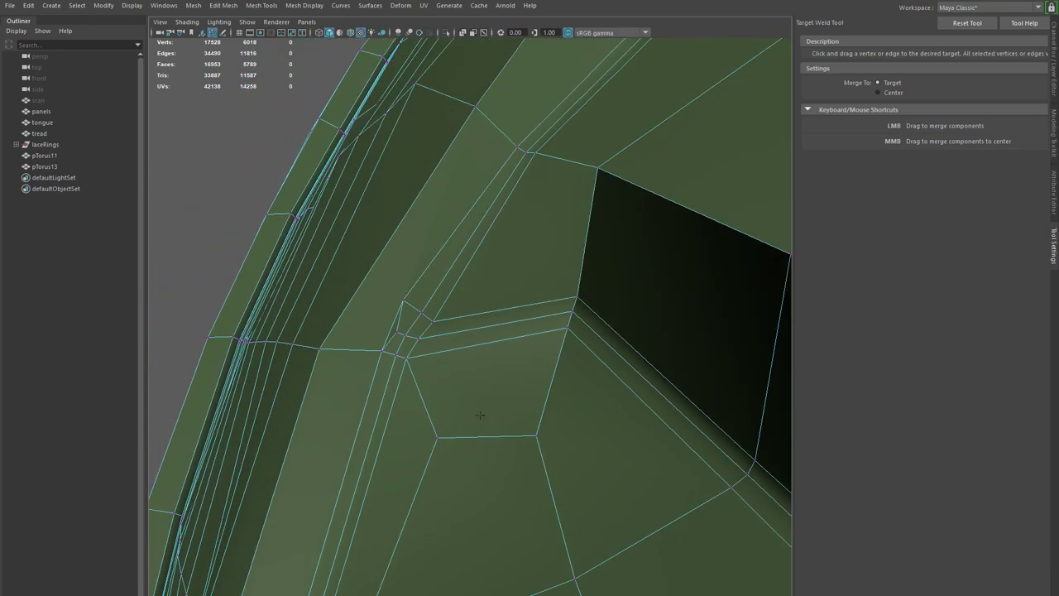
pyautogui.keyDown('alt'); pyautogui.moveTo(433, 345); pyautogui.dragTo(450, 367, button='right'); pyautogui.keyUp('alt')
pyautogui.keyDown('alt'); pyautogui.moveTo(451, 367); pyautogui.dragTo(494, 385); pyautogui.keyUp('alt')
pyautogui.keyDown('alt'); pyautogui.moveTo(494, 385); pyautogui.dragTo(358, 439, button='middle'); pyautogui.keyUp('alt')
pyautogui.keyDown('alt'); pyautogui.moveTo(569, 279); pyautogui.dragTo(458, 359, button='middle'); pyautogui.keyUp('alt')
pyautogui.moveTo(458, 359)
pyautogui.keyDown('alt'); pyautogui.mouseDown(button='right')
pyautogui.moveTo(855, 402)
pyautogui.moveTo(451, 369)
pyautogui.mouseUp(button='right'); pyautogui.keyUp('alt')
pyautogui.keyDown('alt'); pyautogui.moveTo(451, 369); pyautogui.dragTo(629, 372, button='middle'); pyautogui.keyUp('alt')
pyautogui.keyDown('alt'); pyautogui.moveTo(628, 372); pyautogui.dragTo(397, 397); pyautogui.keyUp('alt')
pyautogui.keyDown('alt'); pyautogui.moveTo(397, 397); pyautogui.dragTo(745, 460, button='middle'); pyautogui.keyUp('alt')
pyautogui.keyDown('alt'); pyautogui.moveTo(745, 460); pyautogui.dragTo(865, 499, button='right'); pyautogui.keyUp('alt')
pyautogui.keyDown('alt'); pyautogui.moveTo(516, 428); pyautogui.dragTo(617, 475, button='right'); pyautogui.keyUp('alt')
pyautogui.keyDown('alt'); pyautogui.moveTo(453, 449); pyautogui.dragTo(457, 445); pyautogui.keyUp('alt')
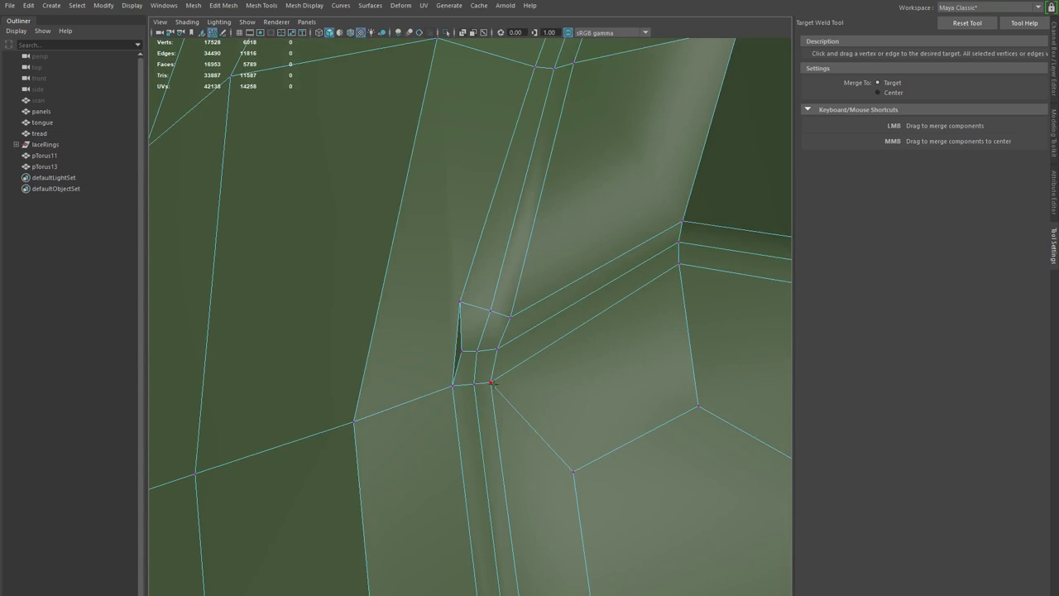
# - Move the lower and inner vertices of the seam junction apart to widen the bevel edges around its corner
pyautogui.press('w')
pyautogui.click(492, 384)
pyautogui.moveTo(493, 383)
pyautogui.mouseDown()
pyautogui.moveTo(496, 402)
pyautogui.moveTo(478, 392)
pyautogui.mouseUp()
pyautogui.click(475, 384)
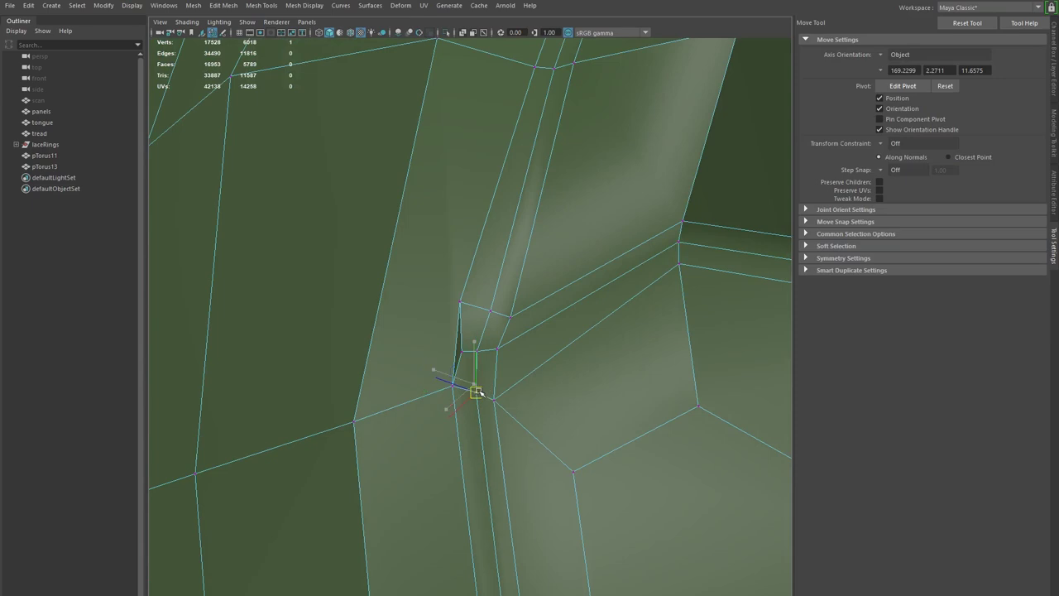
pyautogui.click(497, 350)
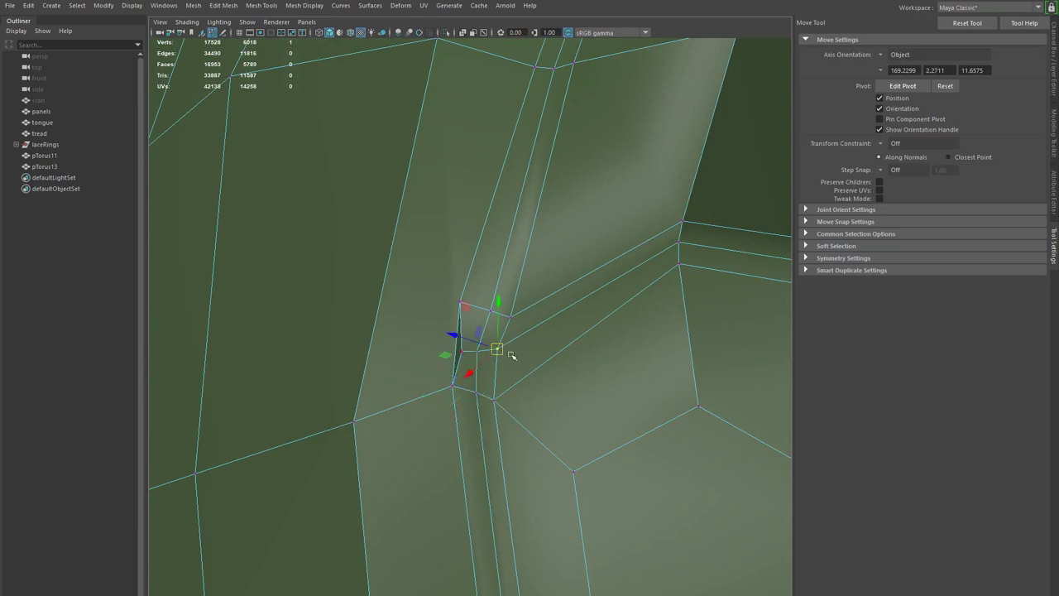
pyautogui.moveTo(502, 352); pyautogui.dragTo(513, 354)
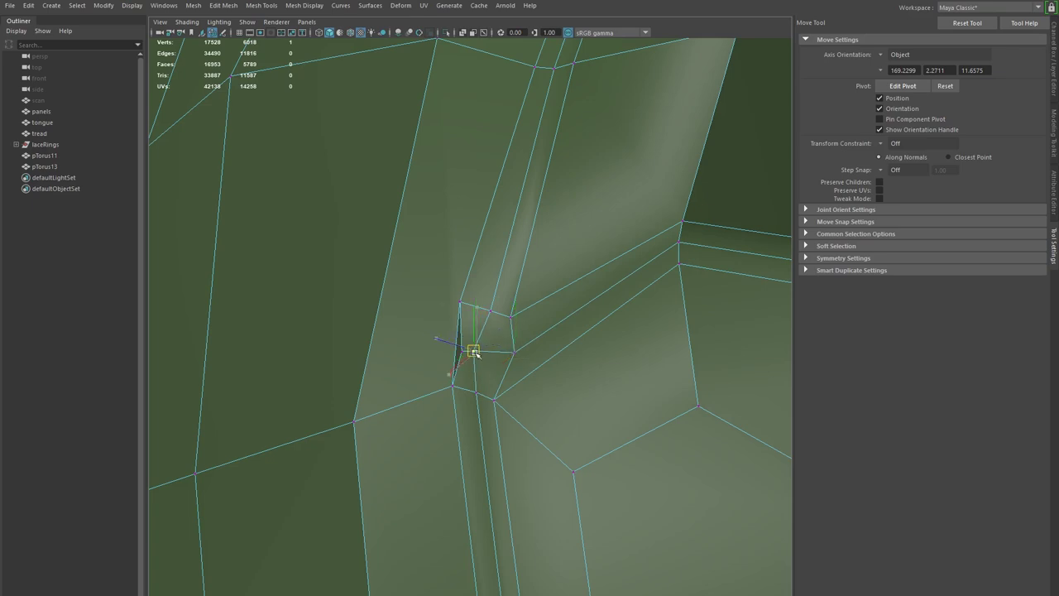
# - Move the outer vertex above the sliver face down and adjust the neighbouring vertices in the junction's upper row
pyautogui.click(508, 315)
pyautogui.click(459, 304)
pyautogui.moveTo(461, 306); pyautogui.dragTo(460, 329)
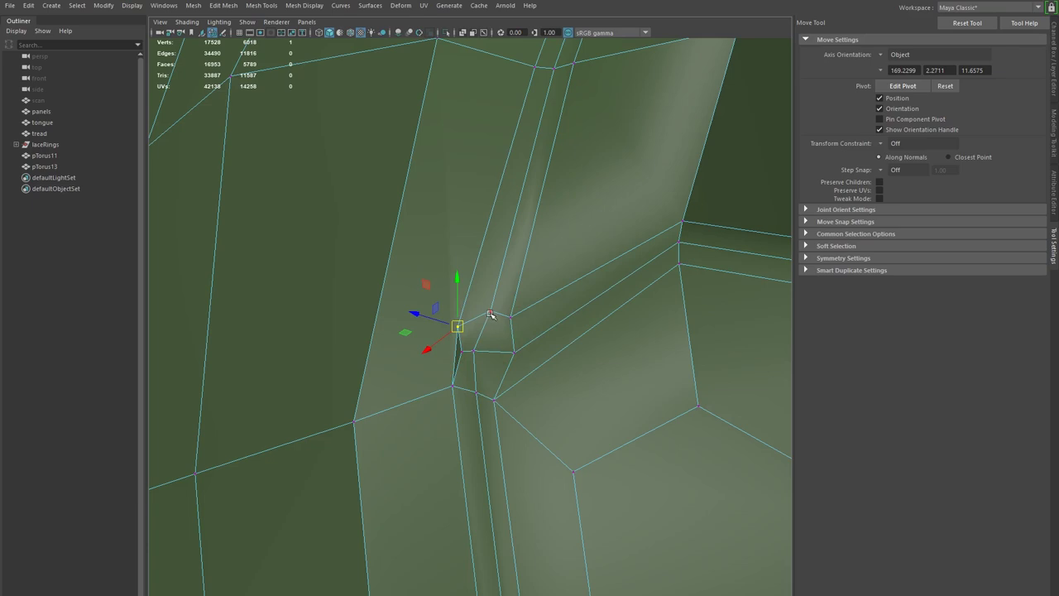
pyautogui.press('F8')
pyautogui.click(493, 320)
pyautogui.moveTo(493, 320); pyautogui.dragTo(441, 321, button='right')
pyautogui.click(494, 313)
pyautogui.moveTo(494, 314); pyautogui.dragTo(513, 313)
pyautogui.doubleClick(513, 316)
pyautogui.click(513, 316)
# - Delete the sliver face beside the seam junction and merge the three border vertices of the gap into one
pyautogui.keyDown('alt'); pyautogui.moveTo(459, 355); pyautogui.dragTo(465, 394, button='right'); pyautogui.keyUp('alt')
pyautogui.click(449, 368)
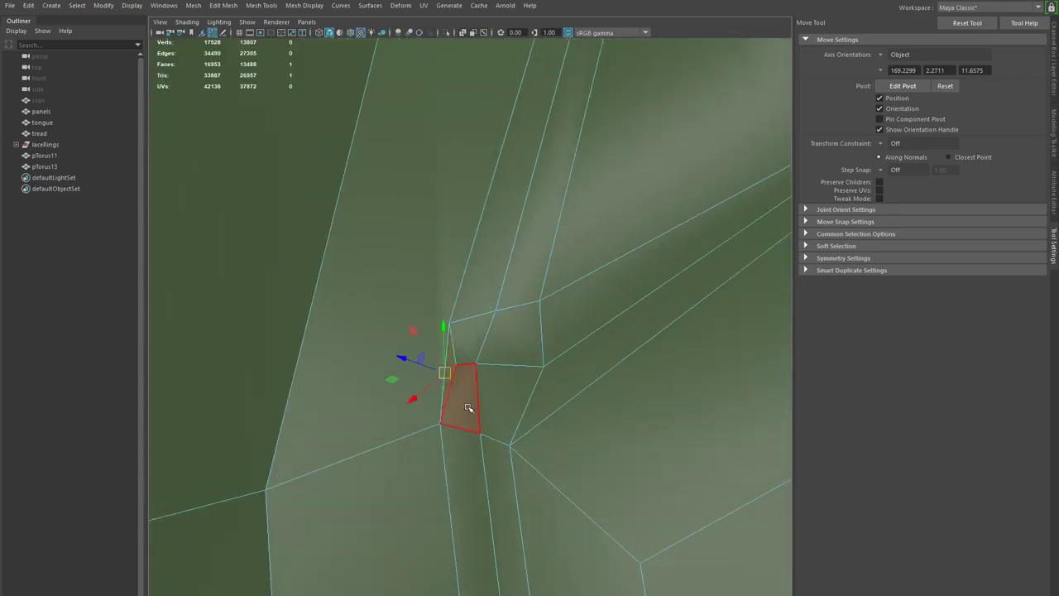
pyautogui.press('Delete')
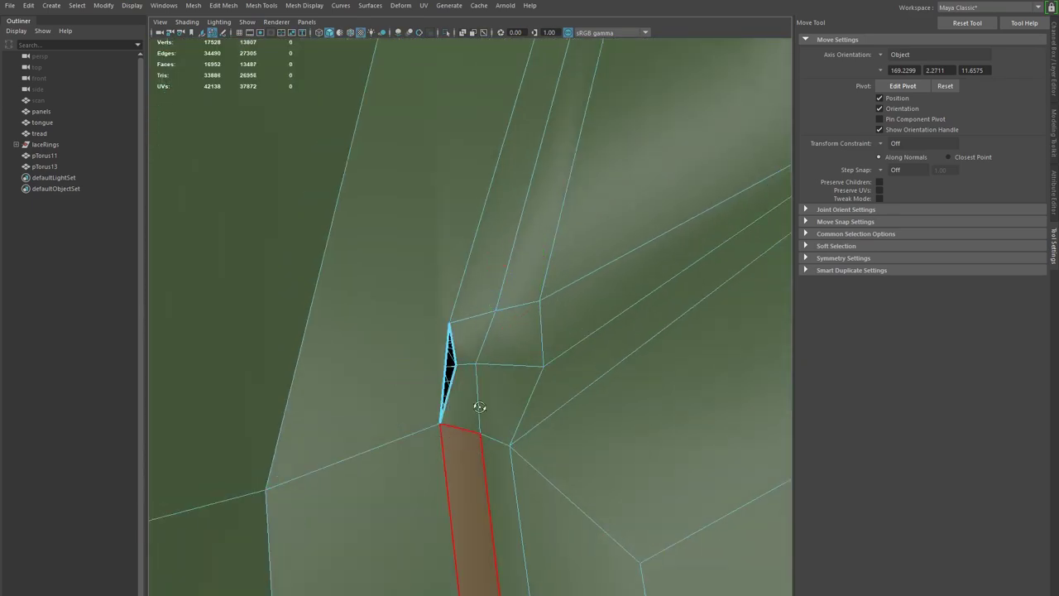
pyautogui.scroll(2, 472, 406)
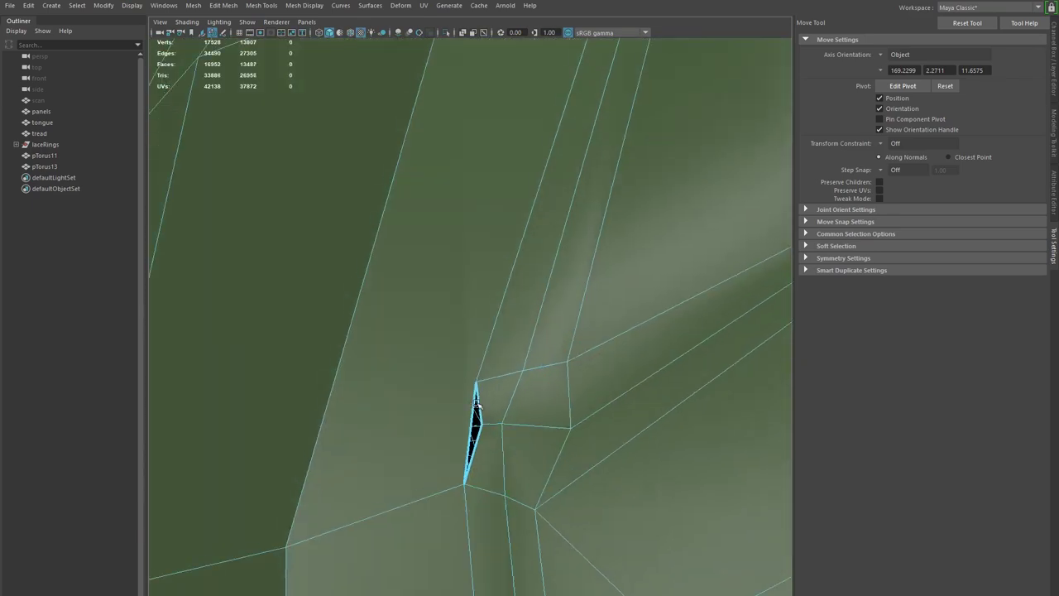
pyautogui.moveTo(480, 486); pyautogui.dragTo(460, 486, button='right')
pyautogui.click(465, 486)
pyautogui.keyDown('shift'); pyautogui.click(477, 384); pyautogui.keyUp('shift')
pyautogui.keyDown('shift'); pyautogui.click(478, 381); pyautogui.keyUp('shift')
pyautogui.keyDown('shift'); pyautogui.moveTo(508, 498); pyautogui.dragTo(517, 402, button='right'); pyautogui.keyUp('shift')
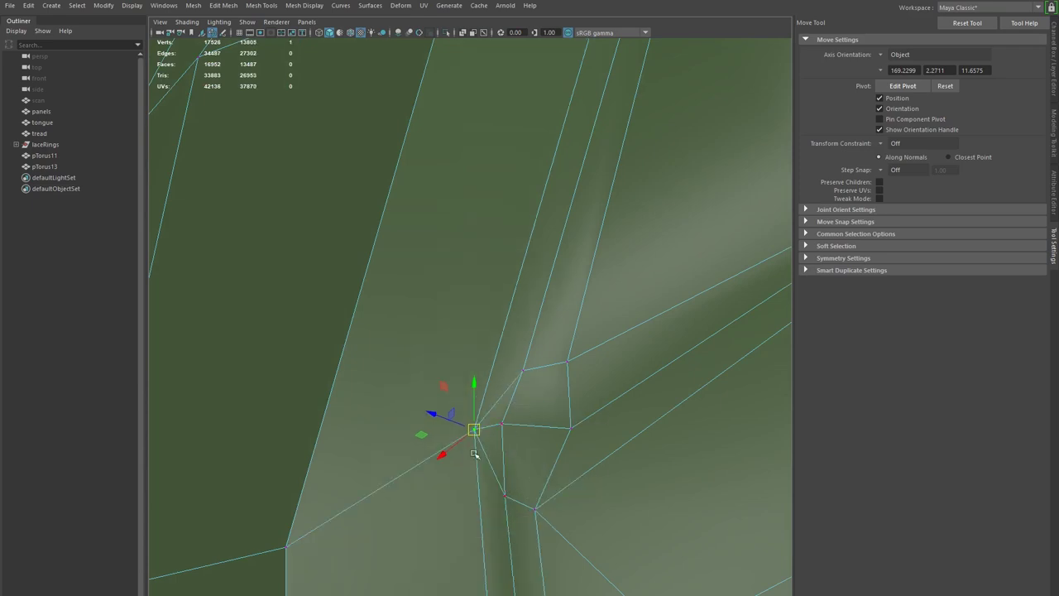
# - Spread the merged vertex and the middle crease vertex apart, then delete the edge joining them
pyautogui.moveTo(476, 435); pyautogui.dragTo(460, 453)
pyautogui.click(500, 423)
pyautogui.moveTo(504, 424); pyautogui.dragTo(543, 431)
pyautogui.moveTo(493, 437); pyautogui.dragTo(491, 433, button='right')
pyautogui.click(490, 441)
pyautogui.press('Delete')
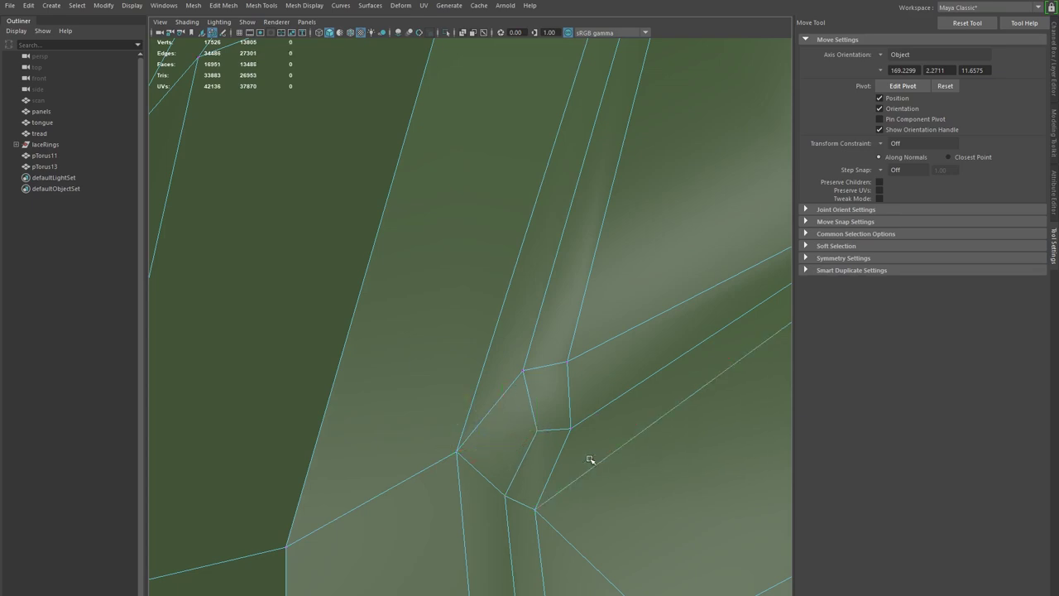
# - Examine the rebuilt seam junction and the long narrow face beside it from several distances and angles
pyautogui.scroll(-7, 620, 452)
pyautogui.scroll(6, 627, 459)
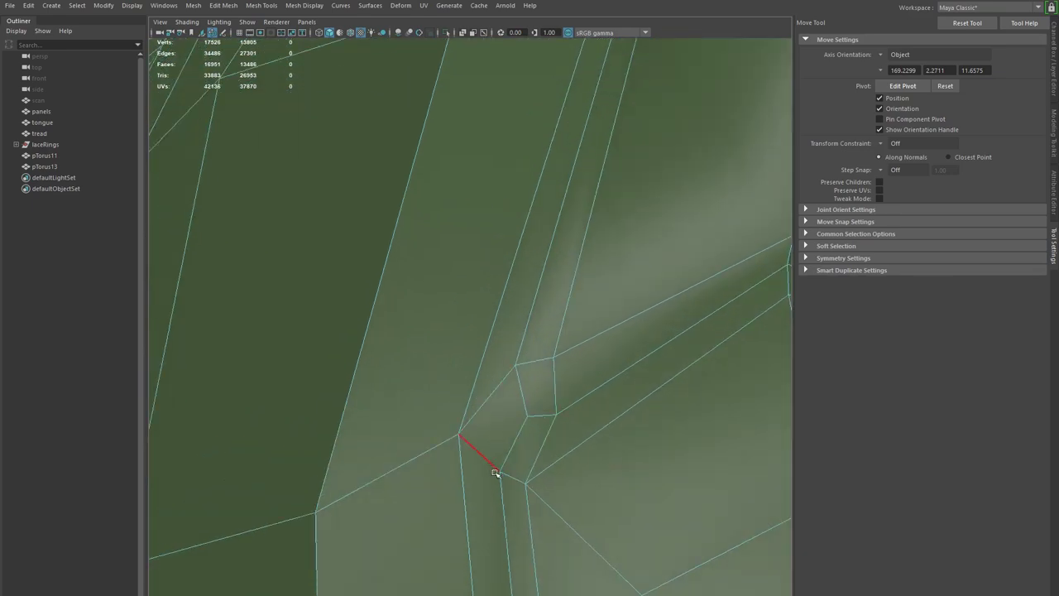
pyautogui.scroll(-4, 563, 348)
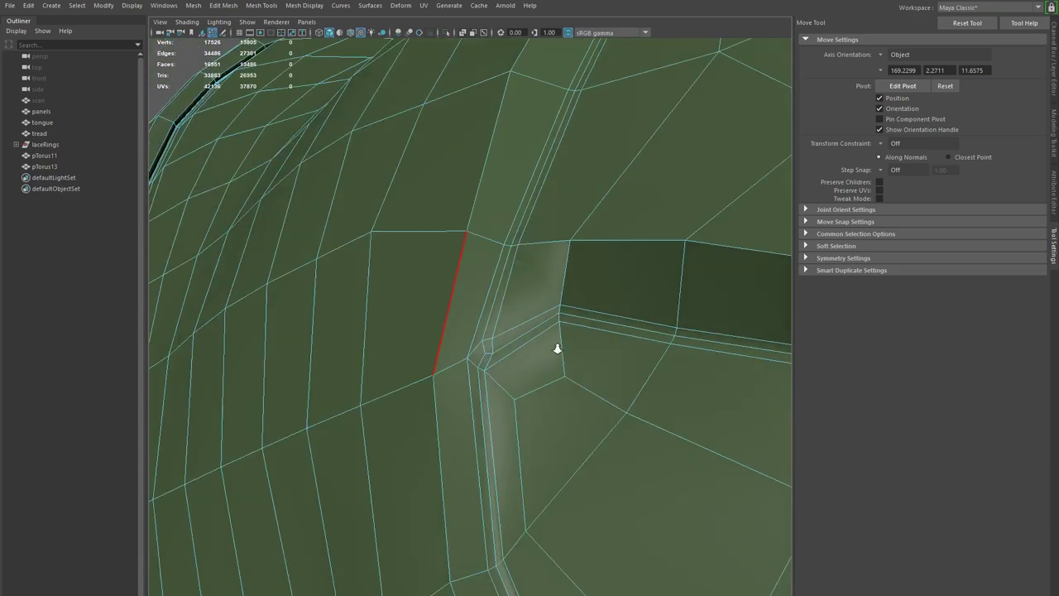
pyautogui.click(470, 294)
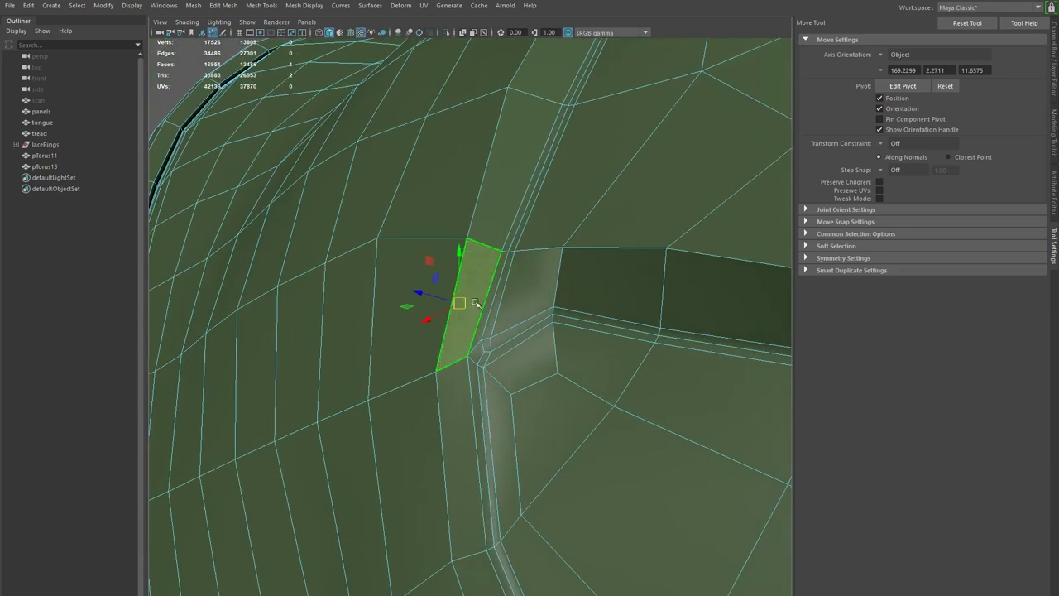
pyautogui.scroll(5, 502, 373)
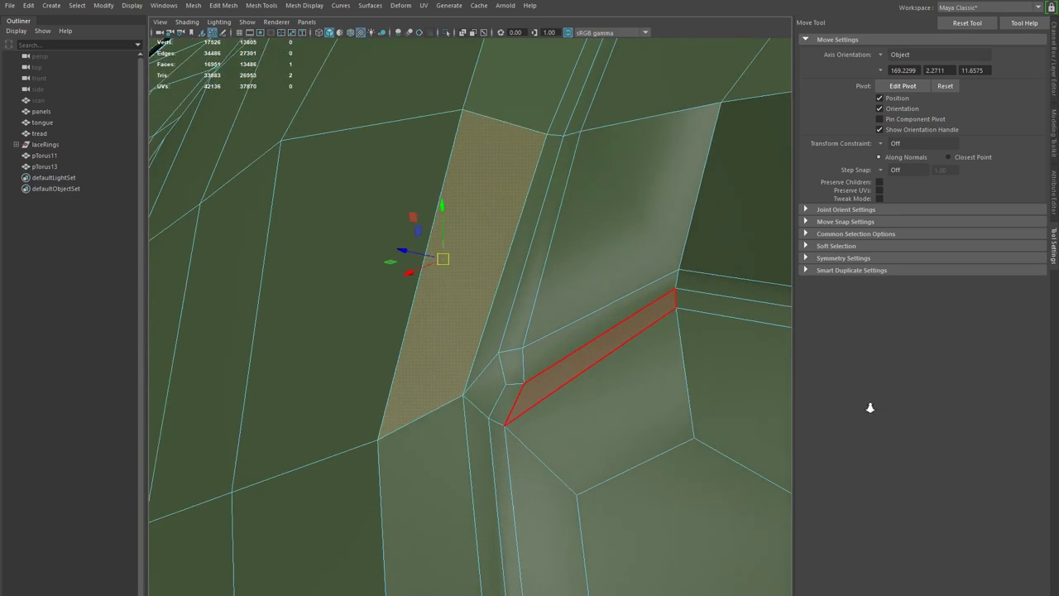
pyautogui.press('F9')
pyautogui.keyDown('alt'); pyautogui.moveTo(530, 386); pyautogui.dragTo(519, 395); pyautogui.keyUp('alt')
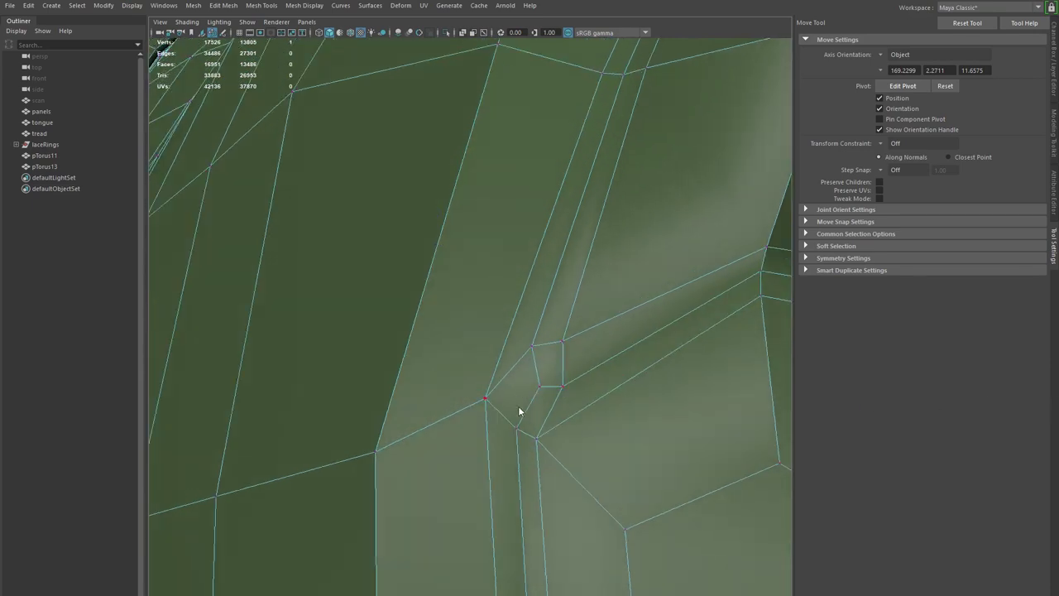
pyautogui.scroll(3, 528, 402)
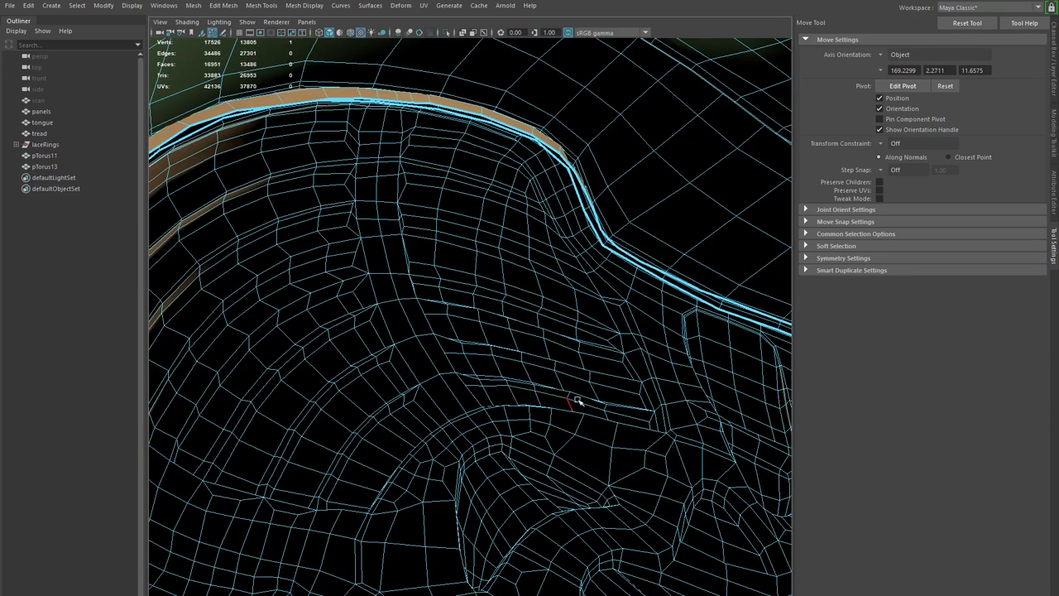
pyautogui.scroll(-8, 529, 392)
pyautogui.scroll(7, 497, 401)
pyautogui.scroll(-4, 531, 411)
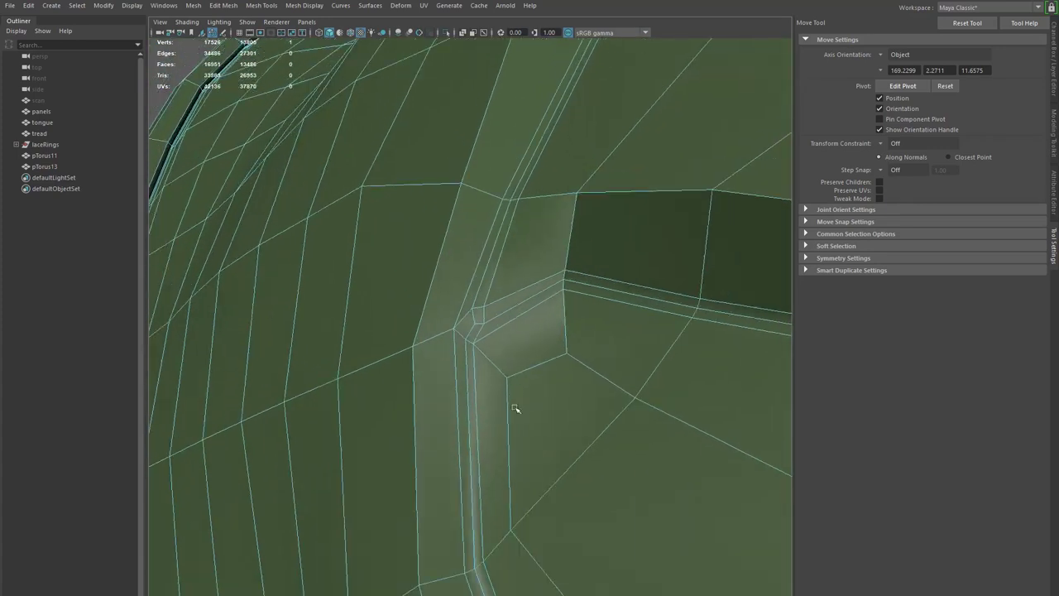
# - Select the small mesh components around the junction's corner and check how the bevel edges flow through it
pyautogui.click(465, 325)
pyautogui.scroll(4, 540, 402)
pyautogui.scroll(-4, 544, 384)
pyautogui.keyDown('alt'); pyautogui.moveTo(544, 385); pyautogui.dragTo(471, 343); pyautogui.keyUp('alt')
pyautogui.keyDown('shift'); pyautogui.click(476, 351); pyautogui.keyUp('shift')
pyautogui.keyDown('shift'); pyautogui.click(491, 325); pyautogui.keyUp('shift')
pyautogui.keyDown('alt'); pyautogui.moveTo(544, 389); pyautogui.dragTo(582, 406); pyautogui.keyUp('alt')
# - Preview the panels object smoothed to examine the seam junction, then return it to the unsmoothed display
pyautogui.moveTo(581, 406); pyautogui.dragTo(623, 338, button='right')
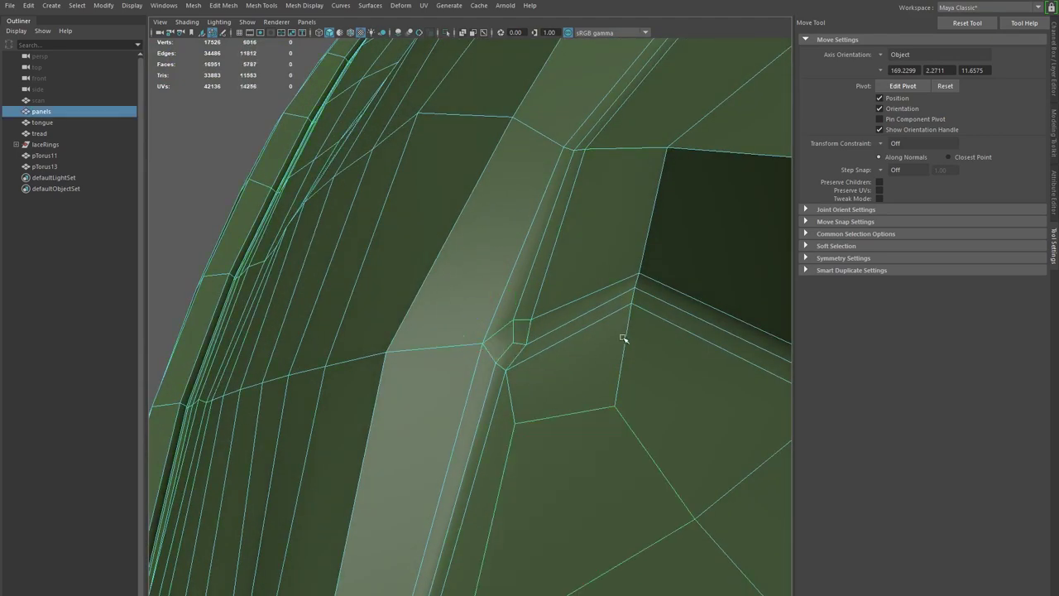
pyautogui.press('3')
pyautogui.keyDown('alt'); pyautogui.moveTo(654, 373); pyautogui.dragTo(541, 367, button='right'); pyautogui.keyUp('alt')
pyautogui.click(307, 242)
pyautogui.keyDown('alt'); pyautogui.moveTo(345, 272); pyautogui.dragTo(397, 336); pyautogui.keyUp('alt')
pyautogui.keyDown('alt'); pyautogui.moveTo(397, 336); pyautogui.dragTo(524, 276, button='right'); pyautogui.keyUp('alt')
pyautogui.click(512, 312)
pyautogui.press('1')
# - Move the outer edge vertex of the seam just above the junction slightly away from the crease
pyautogui.keyDown('alt'); pyautogui.moveTo(512, 312); pyautogui.dragTo(531, 362); pyautogui.keyUp('alt')
pyautogui.press('F9')
pyautogui.click(535, 332)
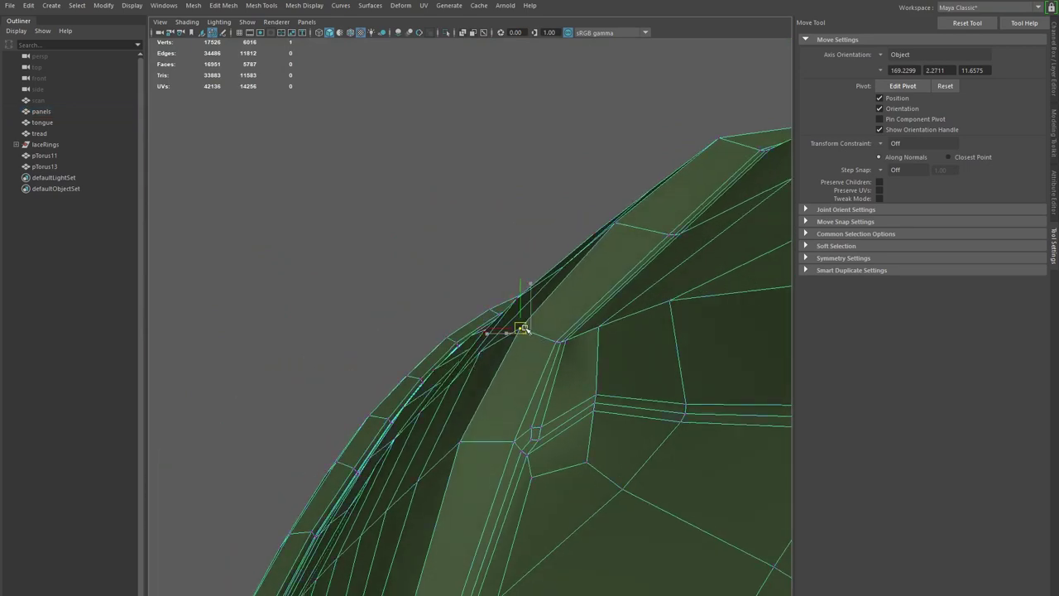
pyautogui.keyDown('alt'); pyautogui.moveTo(514, 329); pyautogui.dragTo(418, 285); pyautogui.keyUp('alt')
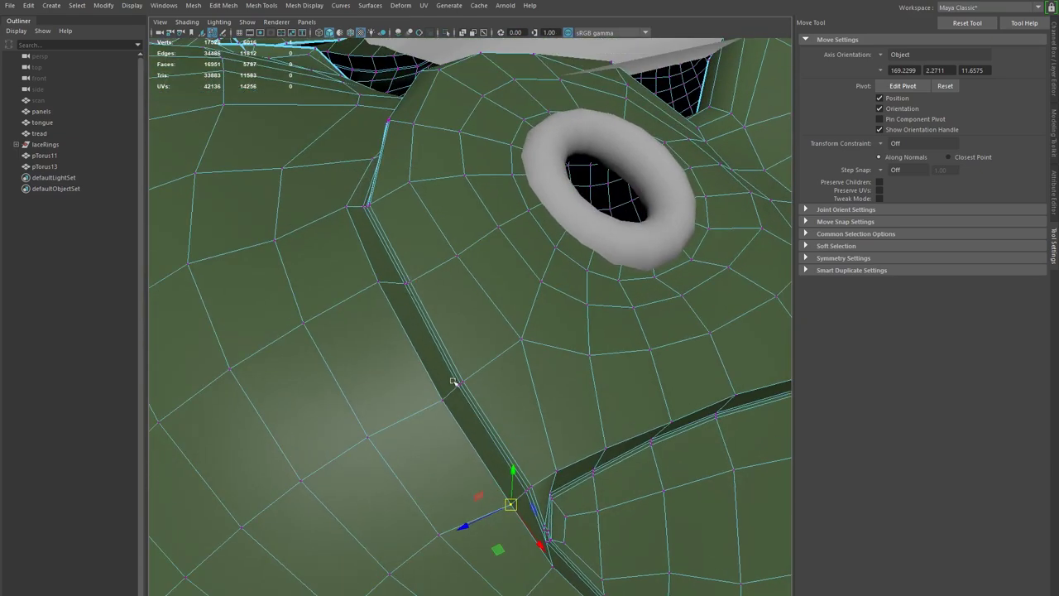
# - Reposition the three closely spaced crease vertices across the seam from the outer edge vertex just moved above the junction
pyautogui.keyDown('alt'); pyautogui.moveTo(504, 450); pyautogui.dragTo(452, 382, button='middle'); pyautogui.keyUp('alt')
pyautogui.keyDown('alt'); pyautogui.moveTo(451, 383); pyautogui.dragTo(483, 472, button='right'); pyautogui.keyUp('alt')
pyautogui.keyDown('alt'); pyautogui.moveTo(497, 439); pyautogui.dragTo(413, 401); pyautogui.keyUp('alt')
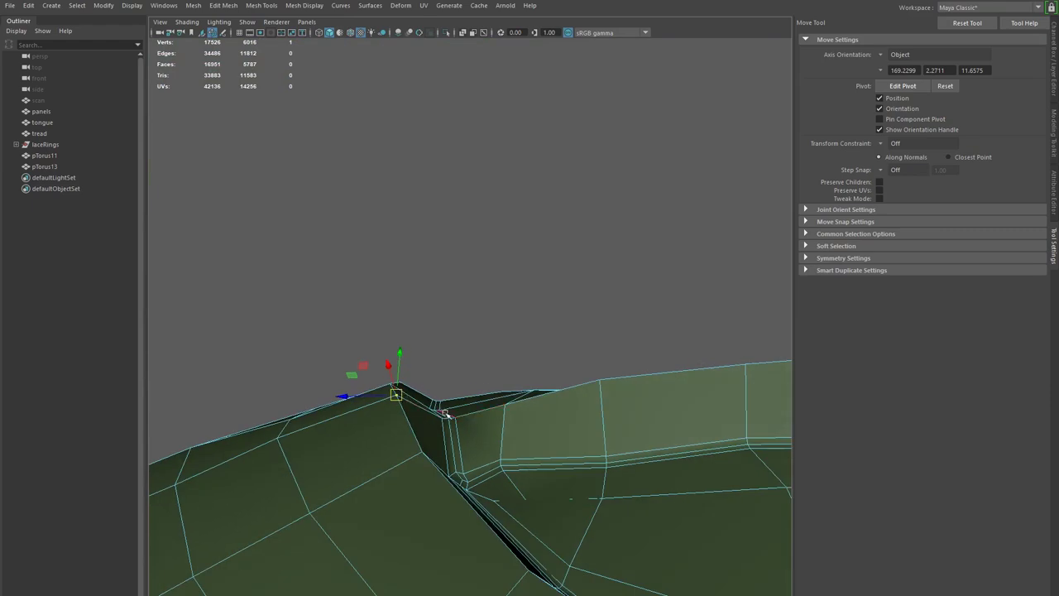
pyautogui.keyDown('alt'); pyautogui.moveTo(442, 416); pyautogui.dragTo(473, 475); pyautogui.keyUp('alt')
pyautogui.keyDown('alt'); pyautogui.moveTo(473, 475); pyautogui.dragTo(443, 466); pyautogui.keyUp('alt')
pyautogui.keyDown('alt'); pyautogui.moveTo(409, 499); pyautogui.dragTo(442, 442); pyautogui.keyUp('alt')
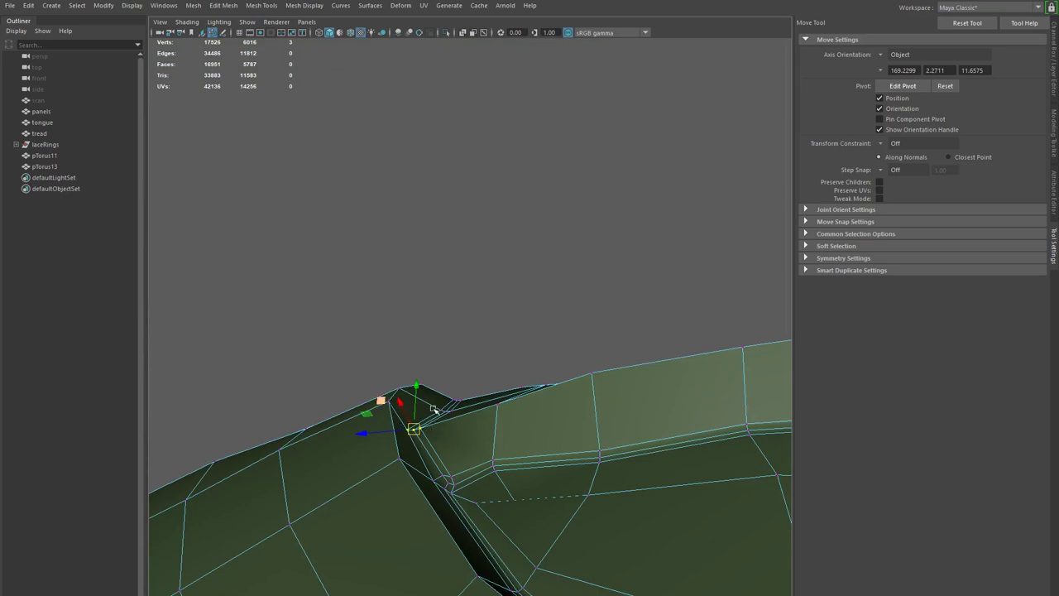
# - Select the four crease vertices in the next row up the seam and check that row in the smoothed preview
pyautogui.keyDown('alt'); pyautogui.moveTo(434, 408); pyautogui.dragTo(444, 506); pyautogui.keyUp('alt')
pyautogui.keyDown('alt'); pyautogui.moveTo(444, 506); pyautogui.dragTo(489, 463, button='middle'); pyautogui.keyUp('alt')
pyautogui.keyDown('alt'); pyautogui.moveTo(489, 463); pyautogui.dragTo(494, 458, button='right'); pyautogui.keyUp('alt')
pyautogui.moveTo(460, 421); pyautogui.dragTo(463, 423)
pyautogui.keyDown('alt'); pyautogui.moveTo(471, 474); pyautogui.dragTo(464, 428); pyautogui.keyUp('alt')
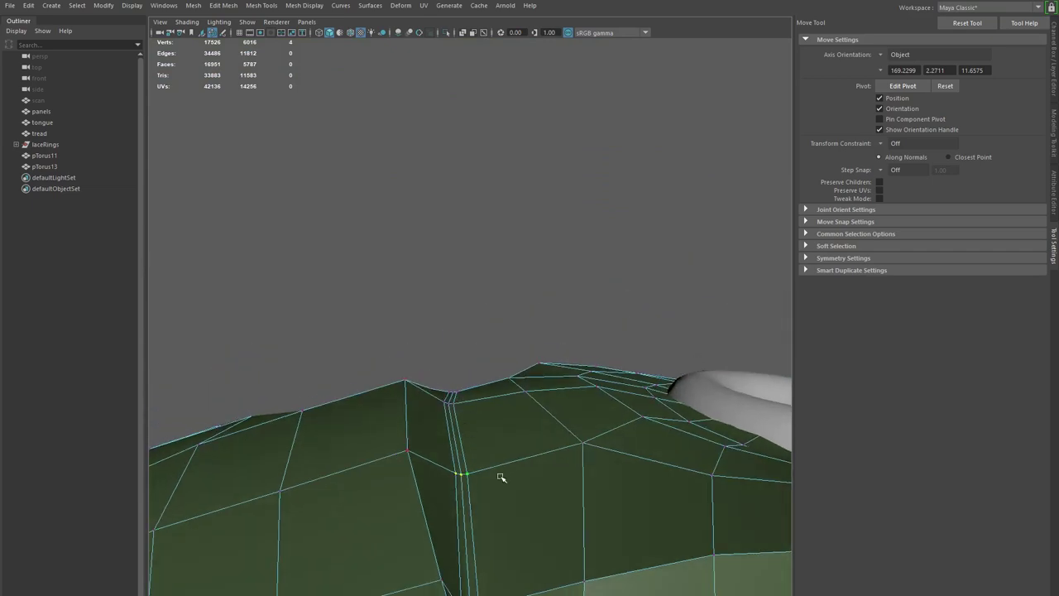
pyautogui.keyDown('alt'); pyautogui.moveTo(519, 477); pyautogui.dragTo(448, 440); pyautogui.keyUp('alt')
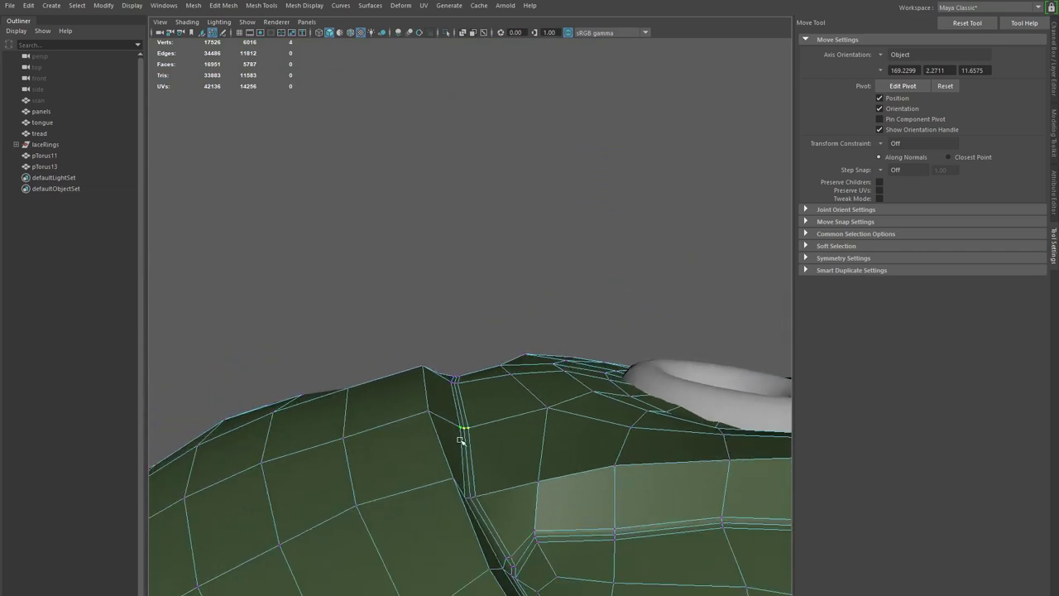
pyautogui.press('3')
pyautogui.keyDown('alt'); pyautogui.moveTo(511, 360); pyautogui.dragTo(499, 356); pyautogui.keyUp('alt')
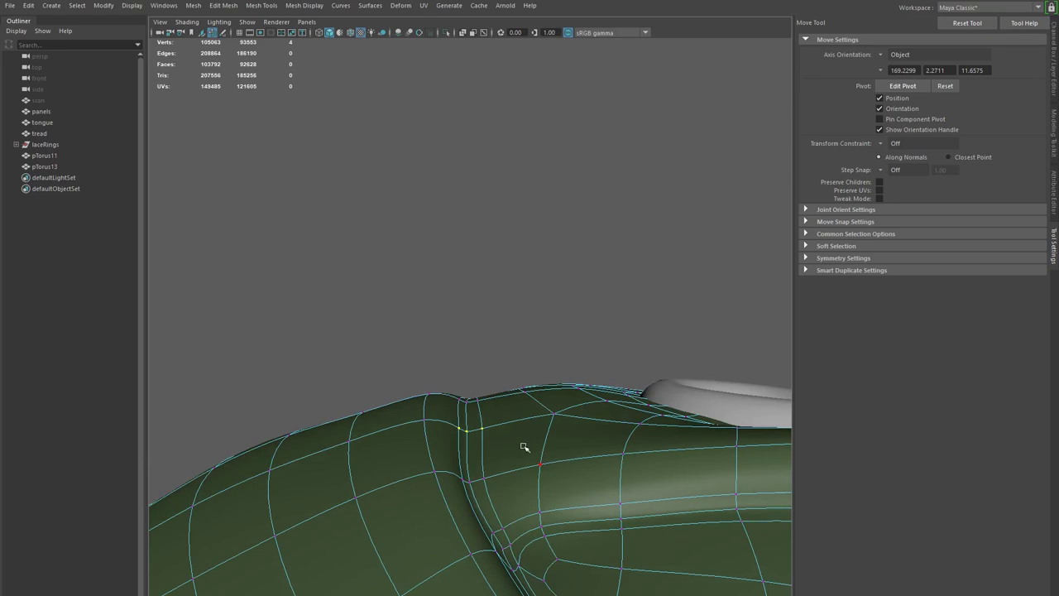
pyautogui.press('1')
# - Reduce the selection to the row's three crease vertices and nudge them slightly along the seam
pyautogui.keyDown('alt'); pyautogui.moveTo(508, 448); pyautogui.dragTo(499, 479); pyautogui.keyUp('alt')
pyautogui.keyDown('ctrl'); pyautogui.moveTo(392, 420); pyautogui.dragTo(704, 547); pyautogui.keyUp('ctrl')
pyautogui.keyDown('alt'); pyautogui.moveTo(396, 392); pyautogui.dragTo(407, 430); pyautogui.keyUp('alt')
pyautogui.moveTo(460, 348); pyautogui.dragTo(451, 351)
pyautogui.keyDown('alt'); pyautogui.moveTo(463, 359); pyautogui.dragTo(520, 488, button='middle'); pyautogui.keyUp('alt')
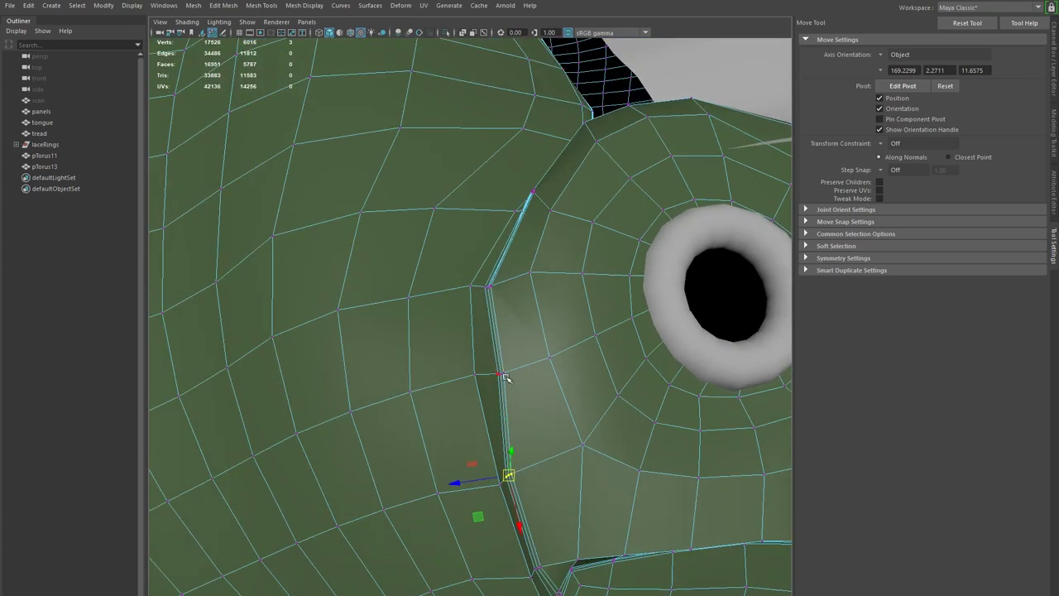
# - Nudge the next rows of crease vertices farther up the seam, beside the front eyelet
pyautogui.keyDown('alt'); pyautogui.moveTo(504, 376); pyautogui.dragTo(513, 395); pyautogui.keyUp('alt')
pyautogui.keyDown('alt'); pyautogui.moveTo(589, 415); pyautogui.dragTo(578, 442); pyautogui.keyUp('alt')
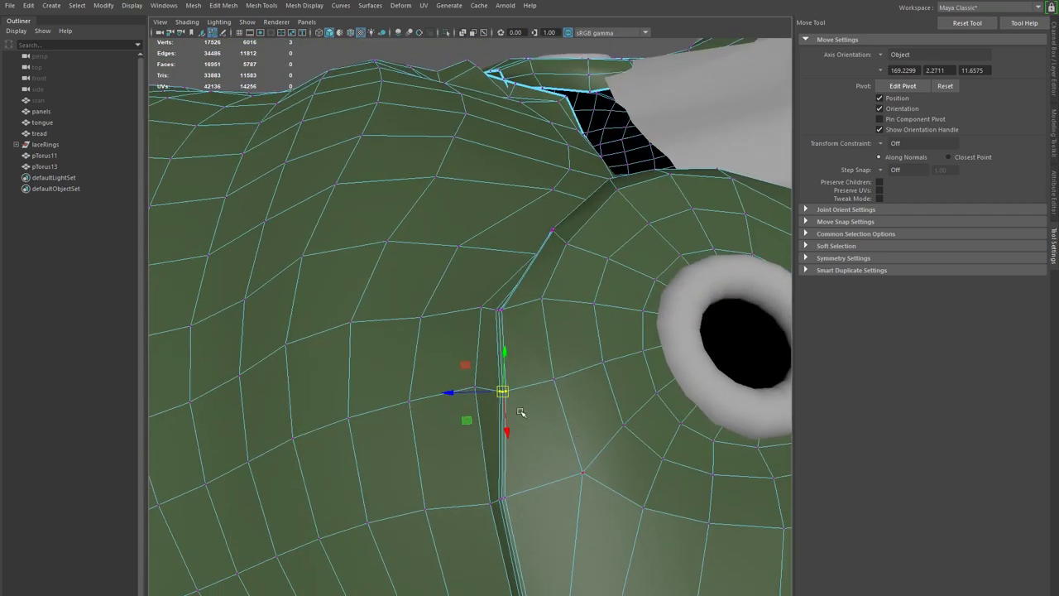
pyautogui.moveTo(493, 390); pyautogui.dragTo(493, 392)
pyautogui.keyDown('alt'); pyautogui.moveTo(516, 449); pyautogui.dragTo(512, 409); pyautogui.keyUp('alt')
pyautogui.keyDown('alt'); pyautogui.moveTo(492, 288); pyautogui.dragTo(491, 266); pyautogui.keyUp('alt')
pyautogui.keyDown('alt'); pyautogui.moveTo(519, 308); pyautogui.dragTo(523, 321, button='middle'); pyautogui.keyUp('alt')
pyautogui.keyDown('alt'); pyautogui.moveTo(524, 321); pyautogui.dragTo(518, 363); pyautogui.keyUp('alt')
pyautogui.keyDown('alt'); pyautogui.moveTo(519, 369); pyautogui.dragTo(506, 309); pyautogui.keyUp('alt')
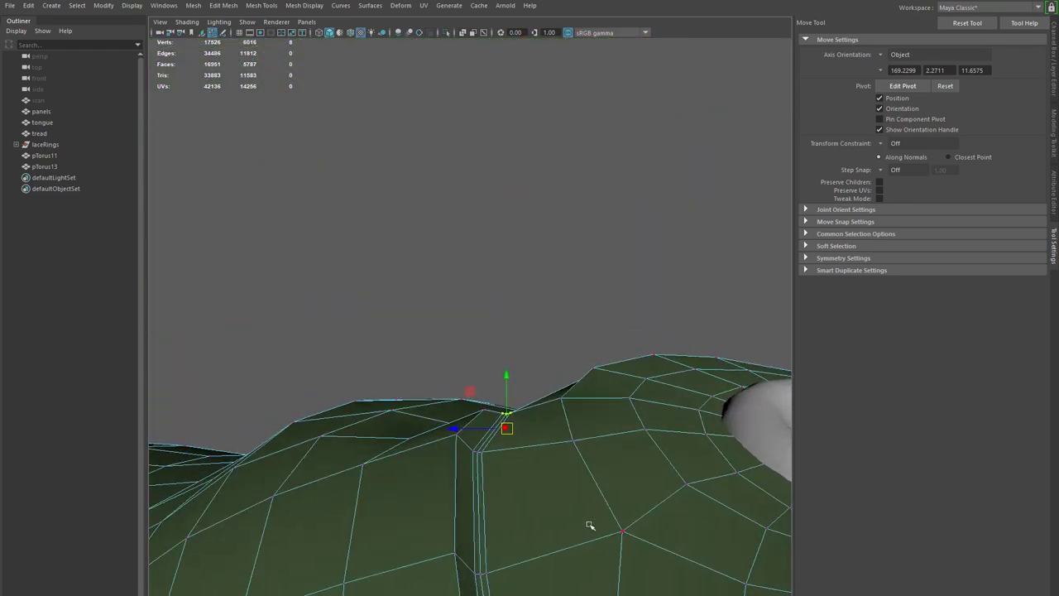
# - Check the adjusted seam vertices in wireframe, then inspect the seam around the eyelet in shaded display
pyautogui.press('4')
pyautogui.moveTo(584, 517)
pyautogui.keyDown('alt'); pyautogui.mouseDown()
pyautogui.moveTo(530, 483)
pyautogui.moveTo(512, 491)
pyautogui.moveTo(559, 517)
pyautogui.moveTo(551, 512)
pyautogui.mouseUp(); pyautogui.keyUp('alt')
pyautogui.press('5')
pyautogui.keyDown('alt'); pyautogui.moveTo(465, 482); pyautogui.dragTo(483, 442); pyautogui.keyUp('alt')
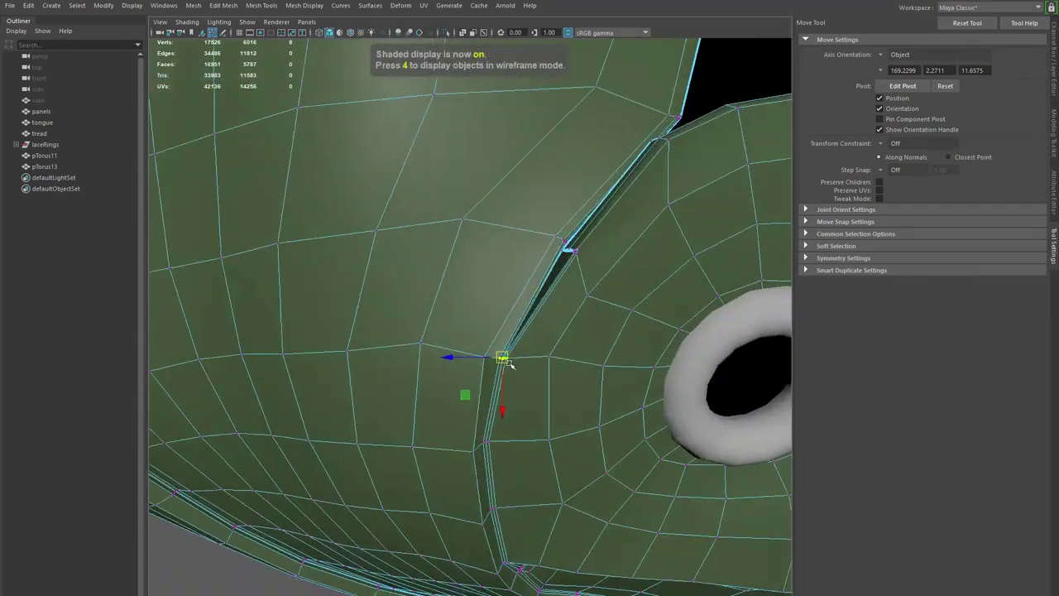
pyautogui.keyDown('alt'); pyautogui.moveTo(639, 440); pyautogui.dragTo(572, 521, button='right'); pyautogui.keyUp('alt')
pyautogui.keyDown('alt'); pyautogui.moveTo(572, 521); pyautogui.dragTo(574, 435); pyautogui.keyUp('alt')
# - Preview the panels object smoothed to inspect the seam around the front eyelet, then return it to the unsmoothed display
pyautogui.press('F8')
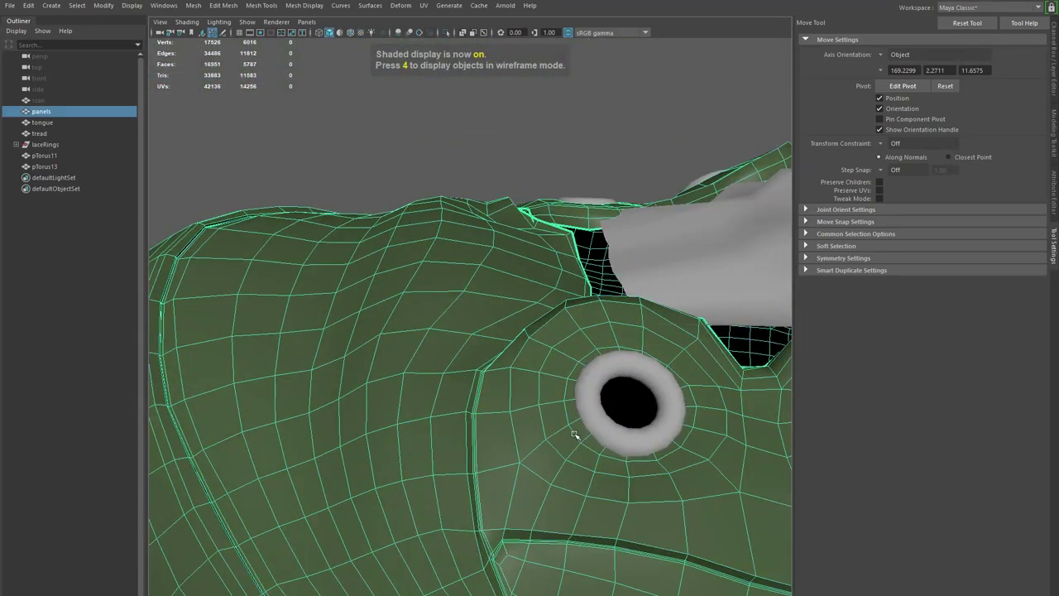
pyautogui.press('3')
pyautogui.click(554, 154)
pyautogui.keyDown('alt'); pyautogui.moveTo(655, 299); pyautogui.dragTo(532, 316, button='right'); pyautogui.keyUp('alt')
pyautogui.keyDown('alt'); pyautogui.moveTo(532, 316); pyautogui.dragTo(553, 409); pyautogui.keyUp('alt')
pyautogui.click(528, 386)
pyautogui.press('1')
# - Move a vertex on the side panel just outside the curved seam slightly along one axis to even the surface
pyautogui.keyDown('alt'); pyautogui.moveTo(535, 402); pyautogui.dragTo(661, 441, button='right'); pyautogui.keyUp('alt')
pyautogui.keyDown('alt'); pyautogui.moveTo(661, 442); pyautogui.dragTo(406, 537); pyautogui.keyUp('alt')
pyautogui.moveTo(418, 496); pyautogui.dragTo(403, 498, button='right')
pyautogui.click(420, 483)
pyautogui.moveTo(430, 483); pyautogui.dragTo(449, 457)
pyautogui.click(425, 457)
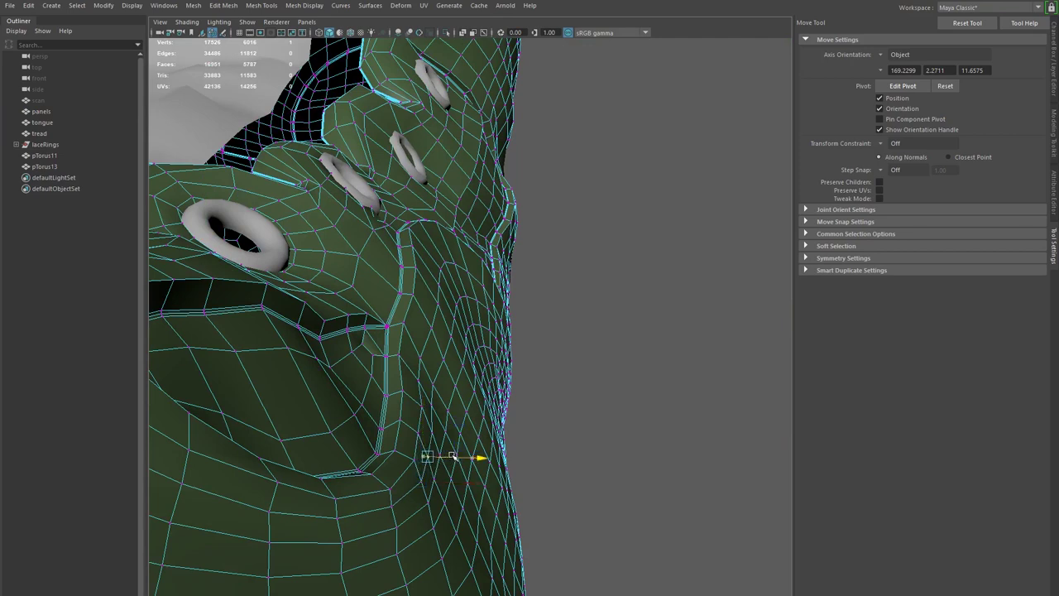
# - Shift three more panel vertices below the curved seam along one axis, and return to object selection with nothing selected
pyautogui.press('F8')
pyautogui.press('F8')
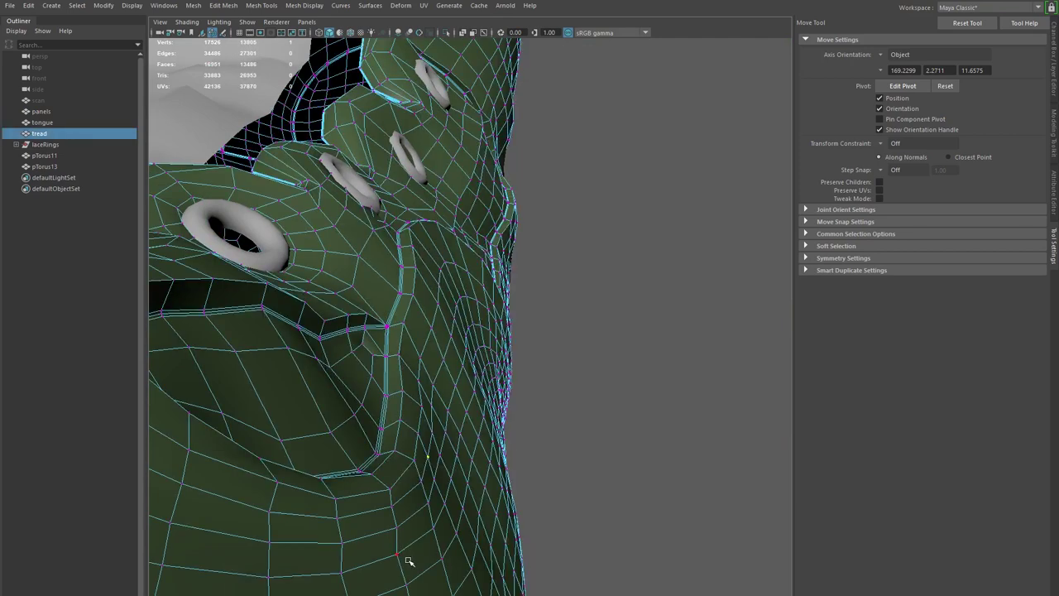
pyautogui.click(397, 554)
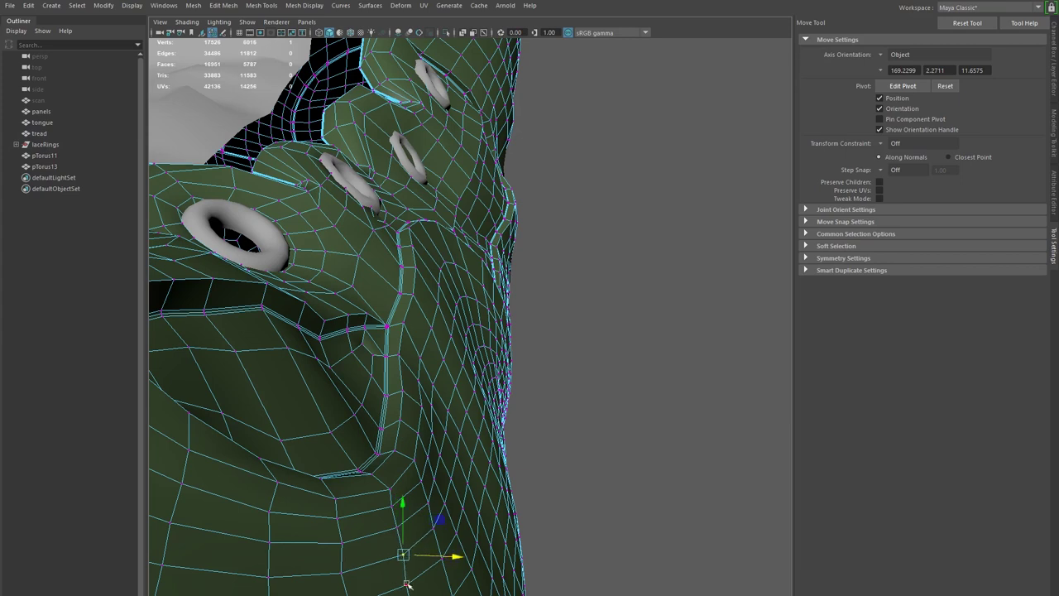
pyautogui.click(347, 571)
pyautogui.moveTo(383, 577); pyautogui.dragTo(389, 576)
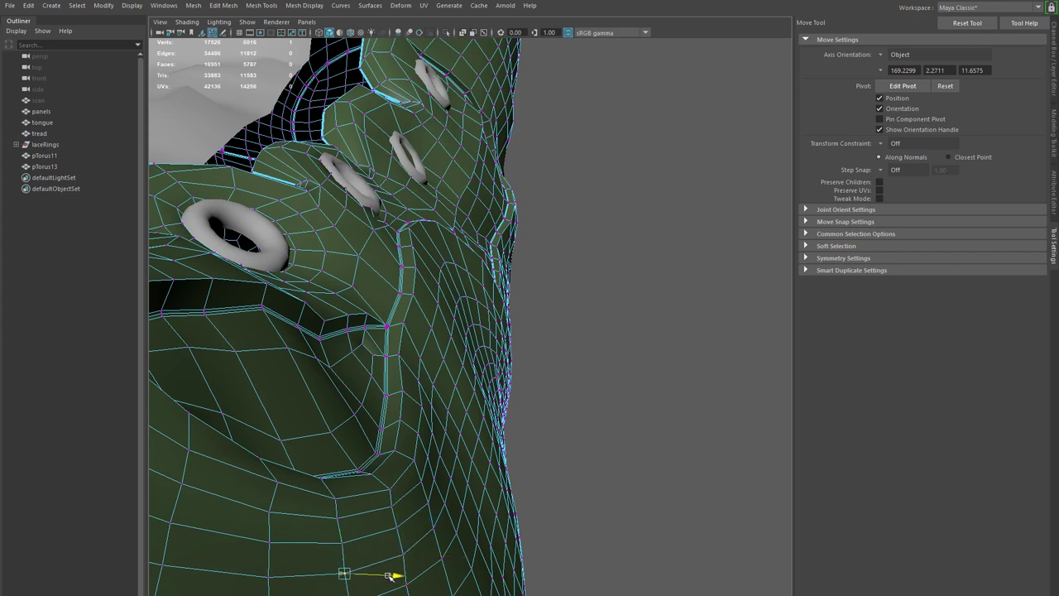
pyautogui.click(396, 506)
pyautogui.moveTo(425, 507); pyautogui.dragTo(424, 505)
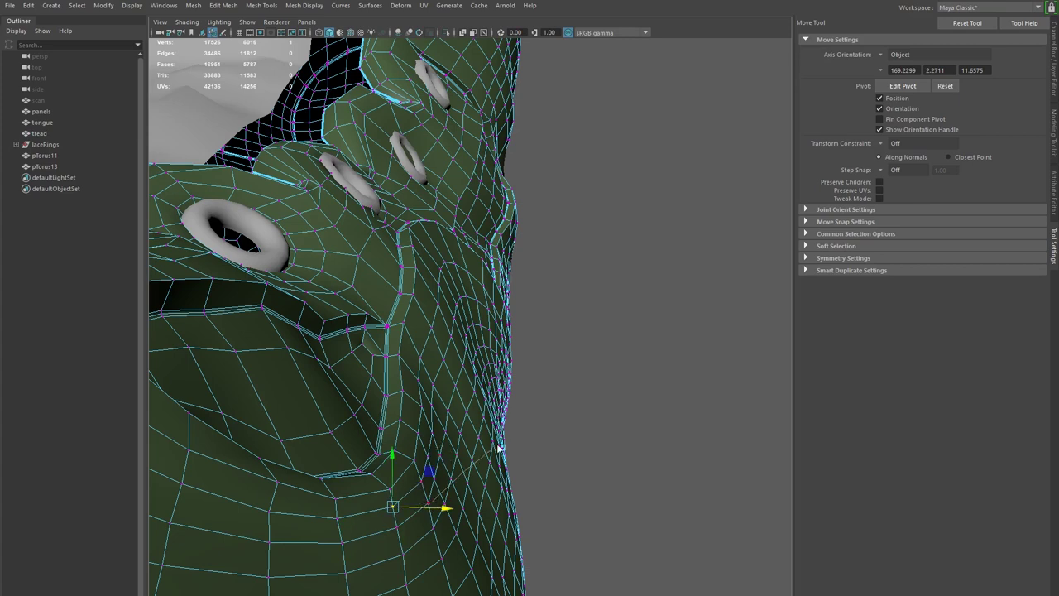
pyautogui.moveTo(482, 463); pyautogui.dragTo(498, 434, button='right')
pyautogui.click(666, 481)
# - Select two connected edges on the panel just outside the curved seam, adjust them with the Move tool, and return to object selection
pyautogui.keyDown('alt'); pyautogui.moveTo(674, 489); pyautogui.dragTo(372, 465, button='right'); pyautogui.keyUp('alt')
pyautogui.keyDown('alt'); pyautogui.moveTo(372, 465); pyautogui.dragTo(515, 464); pyautogui.keyUp('alt')
pyautogui.keyDown('alt'); pyautogui.moveTo(515, 463); pyautogui.dragTo(442, 443, button='right'); pyautogui.keyUp('alt')
pyautogui.keyDown('alt'); pyautogui.moveTo(441, 442); pyautogui.dragTo(340, 518, button='middle'); pyautogui.keyUp('alt')
pyautogui.keyDown('alt'); pyautogui.moveTo(340, 519); pyautogui.dragTo(269, 481); pyautogui.keyUp('alt')
pyautogui.keyDown('alt'); pyautogui.moveTo(268, 482); pyautogui.dragTo(395, 478, button='right'); pyautogui.keyUp('alt')
pyautogui.keyDown('alt'); pyautogui.moveTo(395, 477); pyautogui.dragTo(612, 273, button='middle'); pyautogui.keyUp('alt')
pyautogui.keyDown('alt'); pyautogui.moveTo(504, 403); pyautogui.dragTo(397, 471); pyautogui.keyUp('alt')
pyautogui.click(413, 470)
pyautogui.keyDown('alt'); pyautogui.moveTo(397, 470); pyautogui.dragTo(484, 489, button='right'); pyautogui.keyUp('alt')
pyautogui.keyDown('alt'); pyautogui.moveTo(484, 490); pyautogui.dragTo(534, 385, button='middle'); pyautogui.keyUp('alt')
pyautogui.keyDown('alt'); pyautogui.moveTo(534, 385); pyautogui.dragTo(413, 420); pyautogui.keyUp('alt')
pyautogui.press('F10')
pyautogui.click(454, 392)
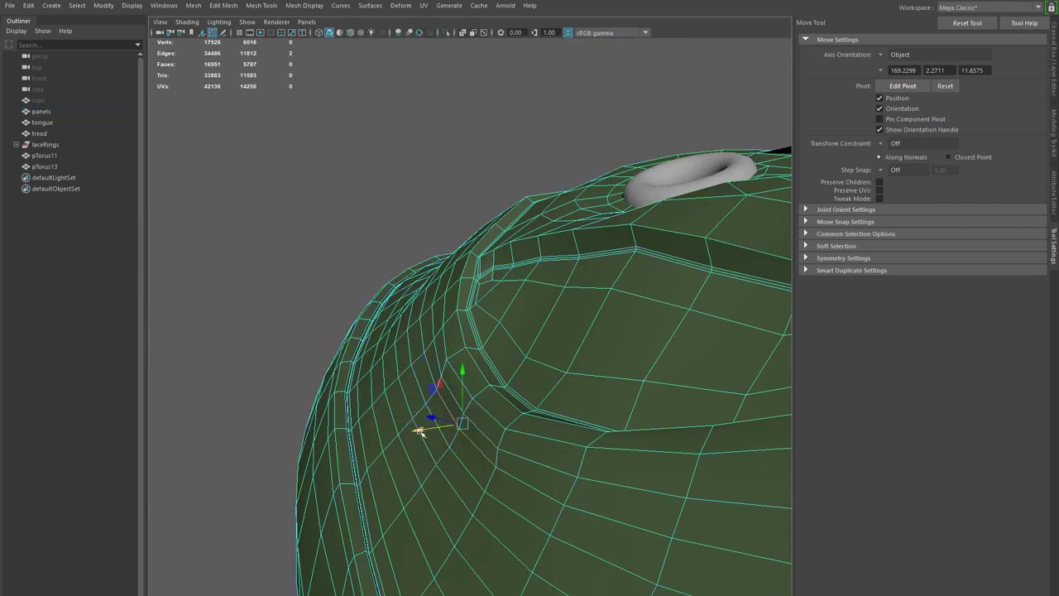
pyautogui.moveTo(447, 480); pyautogui.dragTo(531, 437, button='right')
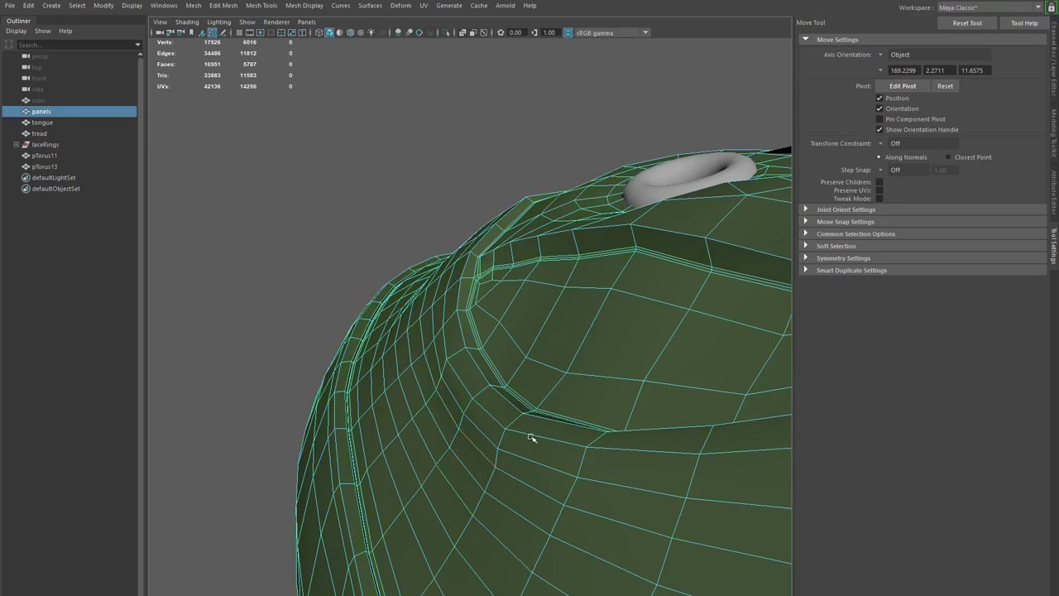
# - Preview the panels object smoothed and examine the curved seam below the front eyelets
pyautogui.press('3')
pyautogui.click(404, 245)
pyautogui.keyDown('alt'); pyautogui.moveTo(674, 341); pyautogui.dragTo(583, 341, button='right'); pyautogui.keyUp('alt')
pyautogui.keyDown('alt'); pyautogui.moveTo(584, 342); pyautogui.dragTo(484, 342); pyautogui.keyUp('alt')
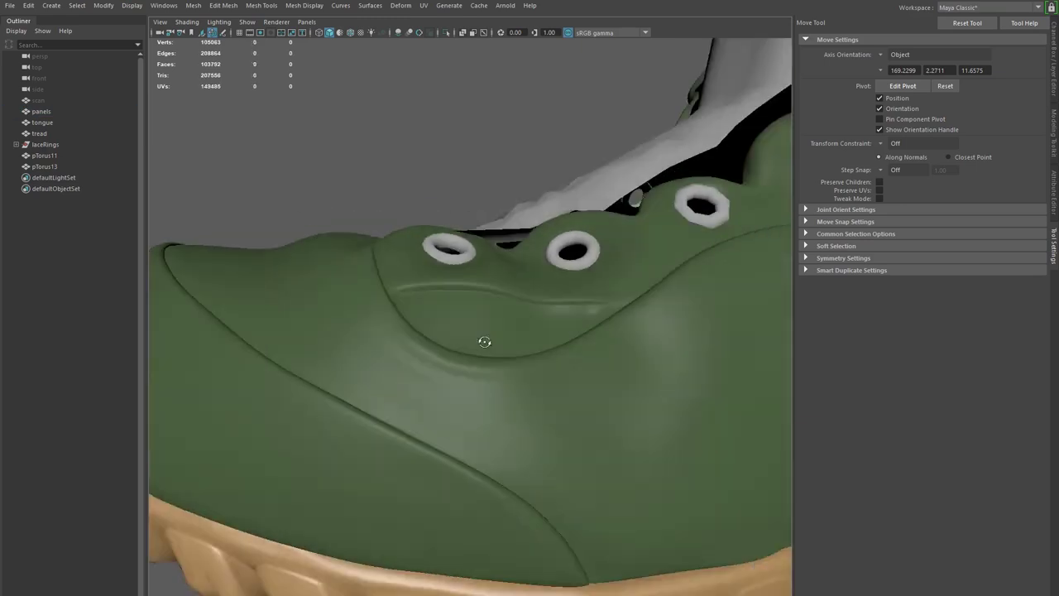
pyautogui.keyDown('alt'); pyautogui.moveTo(484, 342); pyautogui.dragTo(395, 364, button='right'); pyautogui.keyUp('alt')
pyautogui.keyDown('alt'); pyautogui.moveTo(395, 365); pyautogui.dragTo(408, 399); pyautogui.keyUp('alt')
pyautogui.moveTo(428, 450)
pyautogui.keyDown('alt'); pyautogui.mouseDown()
pyautogui.moveTo(413, 440)
pyautogui.moveTo(423, 434)
pyautogui.moveTo(428, 447)
pyautogui.mouseUp(); pyautogui.keyUp('alt')
# - Examine the whole side of the smoothed boot with and without the panels wireframe highlighted
pyautogui.click(429, 445)
pyautogui.keyDown('alt'); pyautogui.moveTo(439, 372); pyautogui.dragTo(473, 408); pyautogui.keyUp('alt')
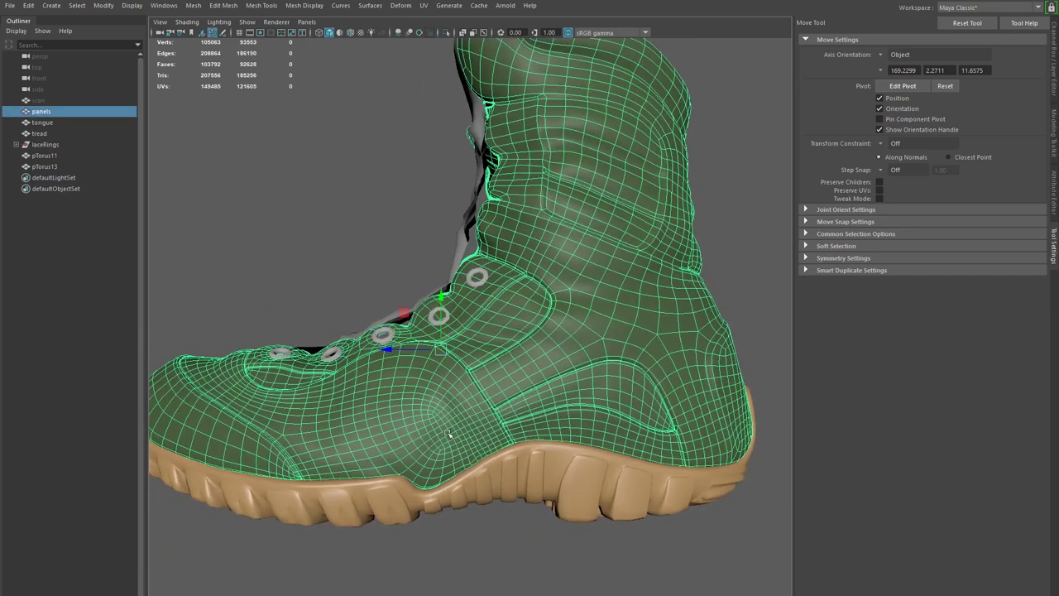
pyautogui.click(282, 252)
pyautogui.keyDown('alt'); pyautogui.moveTo(289, 263); pyautogui.dragTo(304, 269); pyautogui.keyUp('alt')
pyautogui.keyDown('alt'); pyautogui.moveTo(559, 513); pyautogui.dragTo(545, 474); pyautogui.keyUp('alt')
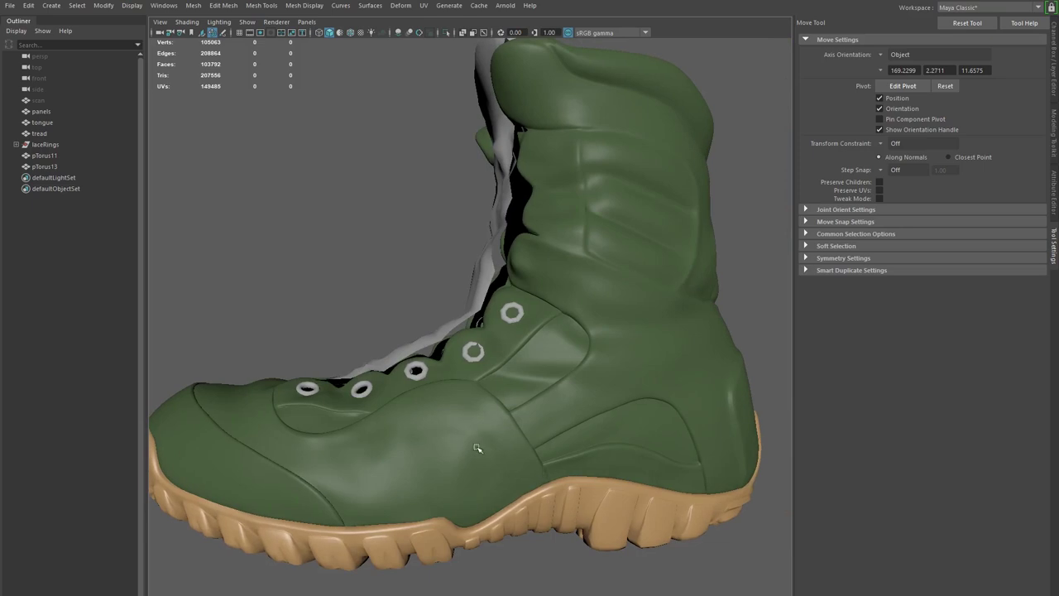
pyautogui.moveTo(592, 420)
pyautogui.keyDown('alt'); pyautogui.mouseDown()
pyautogui.moveTo(503, 436)
pyautogui.moveTo(584, 429)
pyautogui.mouseUp(); pyautogui.keyUp('alt')
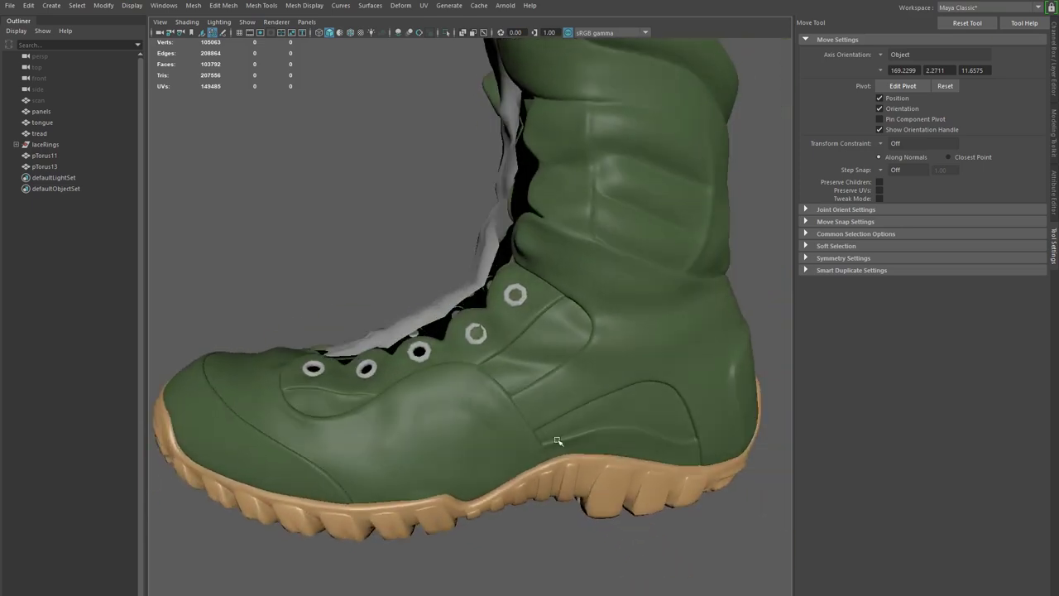
# - Return the panels object to the unsmoothed display and inspect the seam junction below the side eyelets
pyautogui.keyDown('alt'); pyautogui.moveTo(419, 325); pyautogui.dragTo(442, 381); pyautogui.keyUp('alt')
pyautogui.keyDown('alt'); pyautogui.moveTo(442, 381); pyautogui.dragTo(686, 399, button='right'); pyautogui.keyUp('alt')
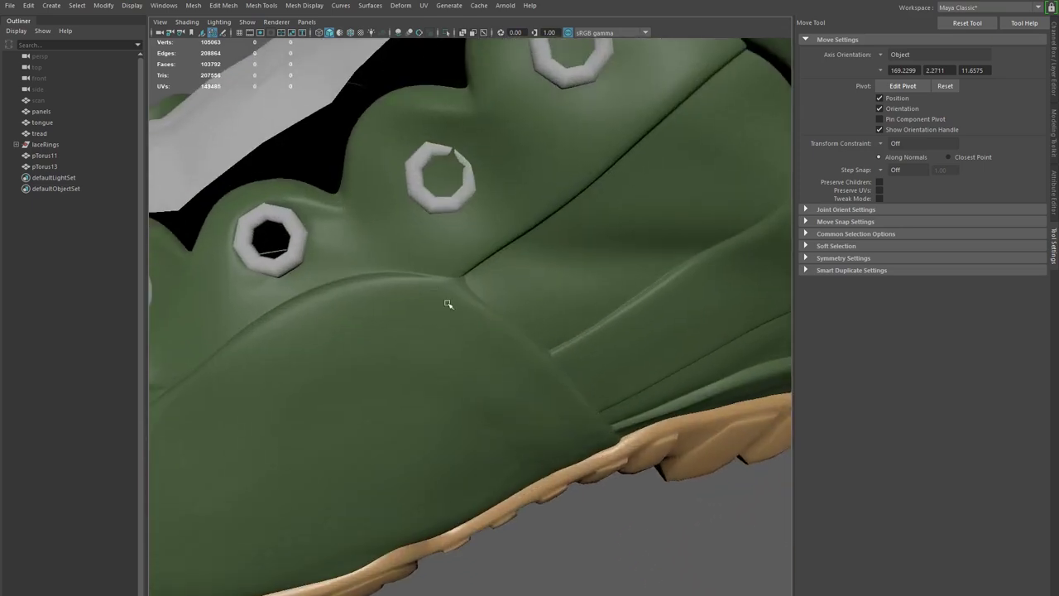
pyautogui.keyDown('alt'); pyautogui.moveTo(434, 297); pyautogui.dragTo(622, 343); pyautogui.keyUp('alt')
pyautogui.click(532, 352)
pyautogui.press('1')
pyautogui.keyDown('alt'); pyautogui.moveTo(532, 353); pyautogui.dragTo(611, 355, button='right'); pyautogui.keyUp('alt')
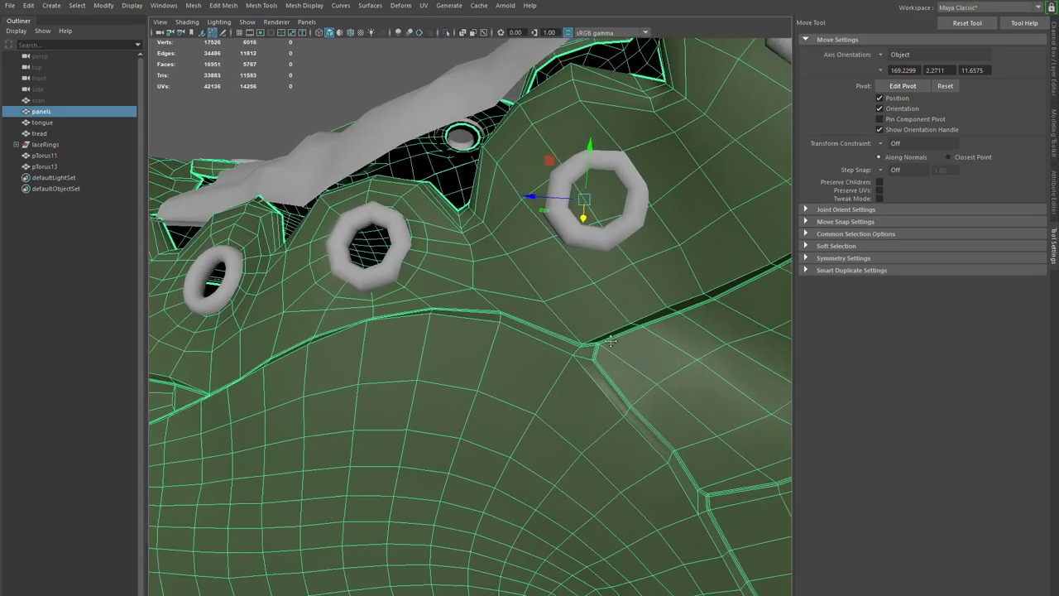
pyautogui.keyDown('alt'); pyautogui.moveTo(611, 355); pyautogui.dragTo(570, 404); pyautogui.keyUp('alt')
pyautogui.keyDown('alt'); pyautogui.moveTo(571, 404); pyautogui.dragTo(534, 403, button='middle'); pyautogui.keyUp('alt')
pyautogui.keyDown('alt'); pyautogui.moveTo(513, 354); pyautogui.dragTo(676, 489); pyautogui.keyUp('alt')
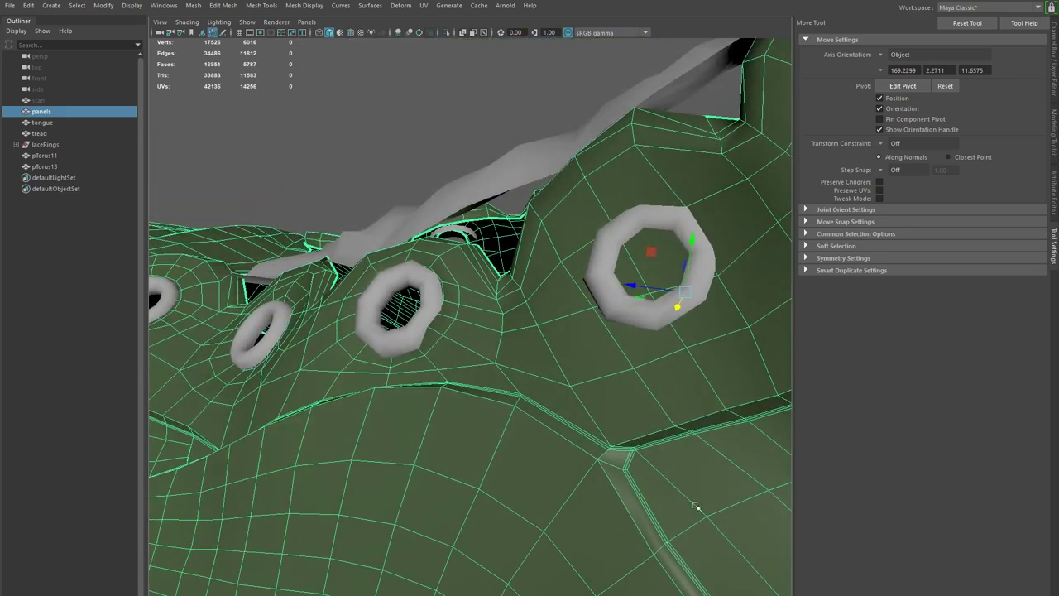
# - Select and frame the cluster of crease vertices at the seam junction below the side eyelets
pyautogui.moveTo(634, 468); pyautogui.dragTo(634, 468, button='right')
pyautogui.keyDown('alt'); pyautogui.moveTo(668, 481); pyautogui.dragTo(686, 483); pyautogui.keyUp('alt')
pyautogui.press('f')
pyautogui.keyDown('alt'); pyautogui.moveTo(291, 311); pyautogui.dragTo(295, 307); pyautogui.keyUp('alt')
pyautogui.keyDown('ctrl'); pyautogui.moveTo(396, 199); pyautogui.dragTo(787, 487); pyautogui.keyUp('ctrl')
pyautogui.press('f')
pyautogui.keyDown('alt'); pyautogui.moveTo(581, 403); pyautogui.dragTo(472, 391, button='right'); pyautogui.keyUp('alt')
pyautogui.moveTo(472, 391)
pyautogui.keyDown('alt'); pyautogui.mouseDown()
pyautogui.moveTo(480, 359)
pyautogui.moveTo(461, 379)
pyautogui.mouseUp(); pyautogui.keyUp('alt')
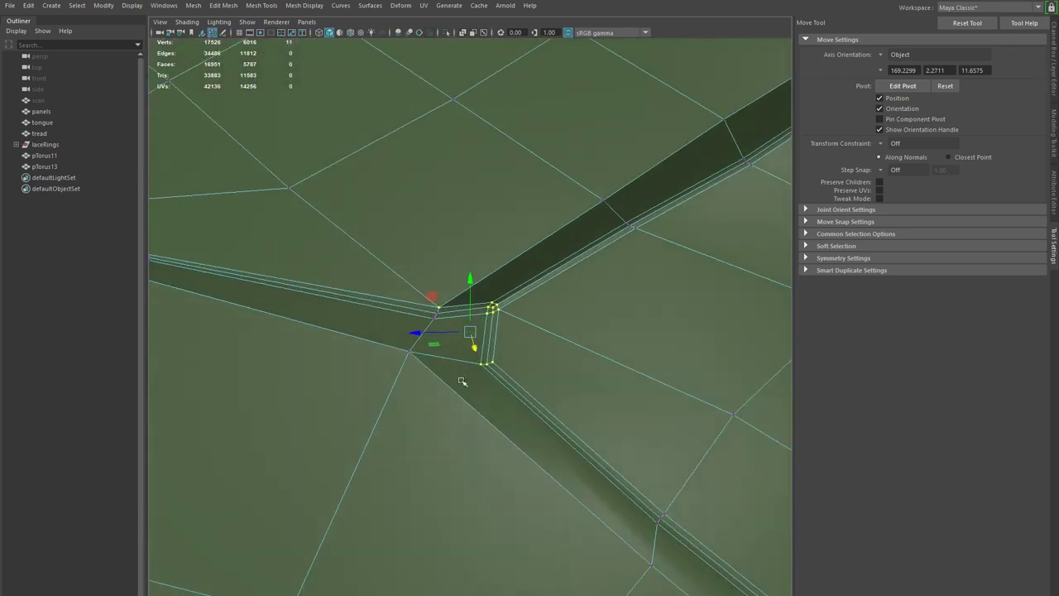
pyautogui.keyDown('alt'); pyautogui.moveTo(531, 319); pyautogui.dragTo(491, 358); pyautogui.keyUp('alt')
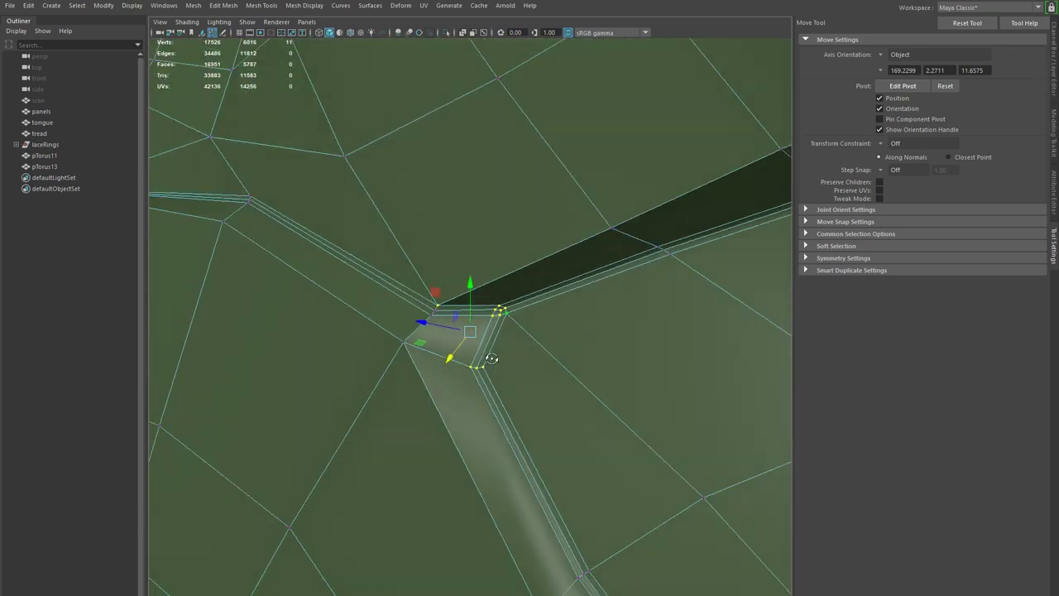
# - Move the tight cluster of vertices at the junction's corner inward, toward the middle of the small junction face
pyautogui.moveTo(485, 303); pyautogui.dragTo(483, 300)
pyautogui.keyDown('alt'); pyautogui.moveTo(524, 332); pyautogui.dragTo(550, 333); pyautogui.keyUp('alt')
pyautogui.moveTo(497, 312); pyautogui.dragTo(465, 333)
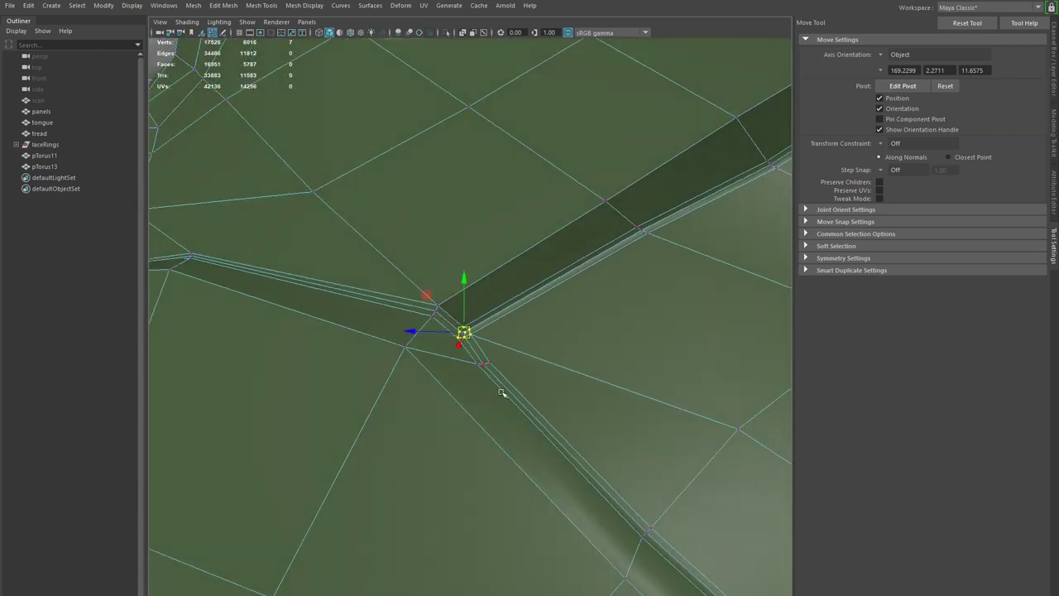
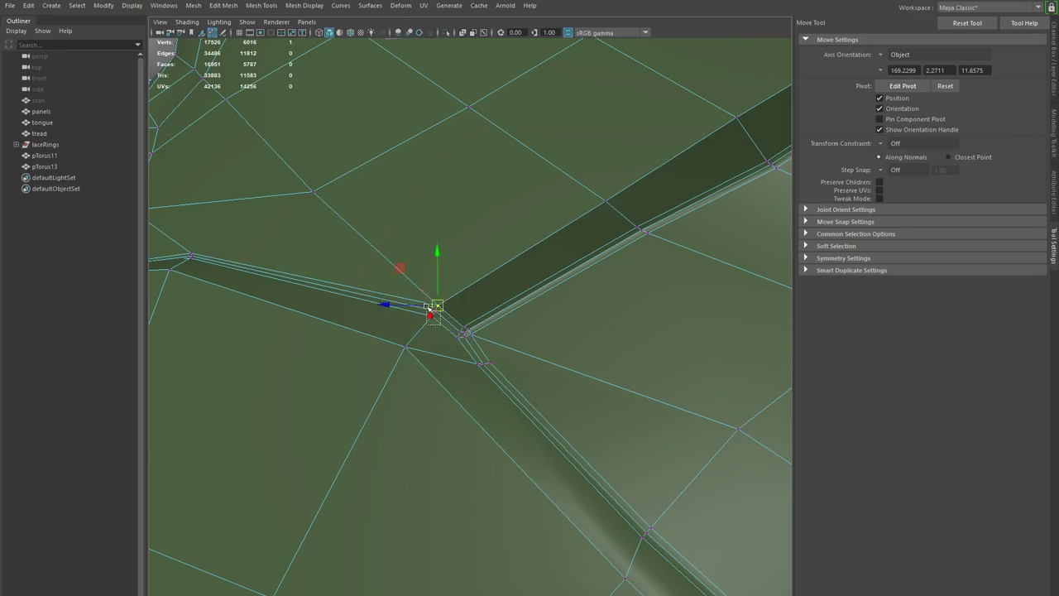
# - Move the three crease vertices beside the junction and the next row along the curved upper seam closer to the opposite seam edge
pyautogui.moveTo(426, 299); pyautogui.dragTo(444, 318)
pyautogui.keyDown('alt'); pyautogui.moveTo(446, 321); pyautogui.dragTo(417, 329); pyautogui.keyUp('alt')
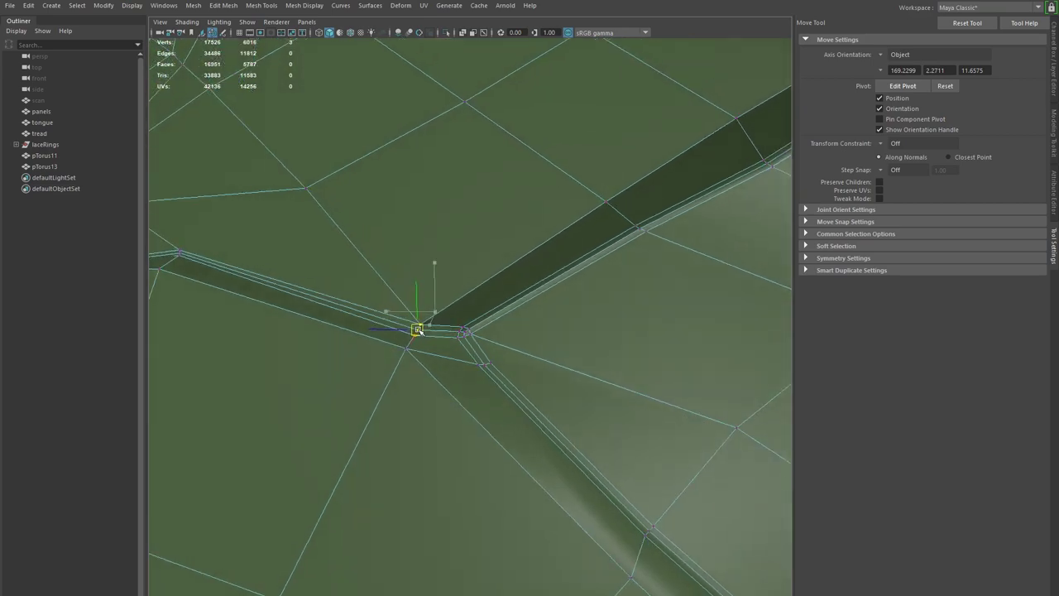
pyautogui.keyDown('alt'); pyautogui.moveTo(447, 356); pyautogui.dragTo(636, 411, button='middle'); pyautogui.keyUp('alt')
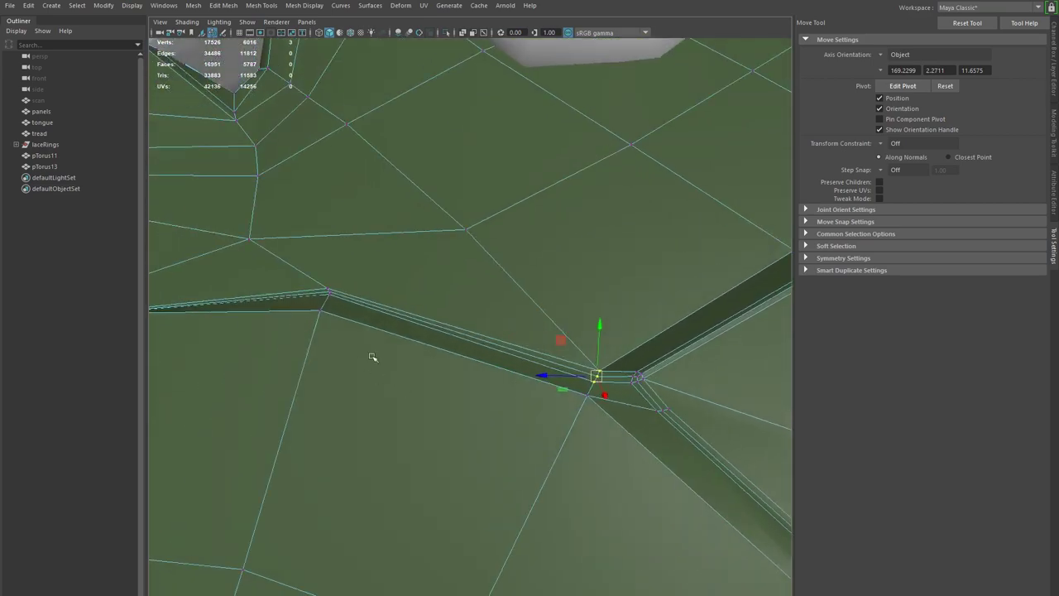
pyautogui.keyDown('alt'); pyautogui.moveTo(333, 298); pyautogui.dragTo(369, 336, button='middle'); pyautogui.keyUp('alt')
pyautogui.moveTo(368, 330); pyautogui.dragTo(349, 312)
pyautogui.keyDown('alt'); pyautogui.moveTo(356, 321); pyautogui.dragTo(404, 369); pyautogui.keyUp('alt')
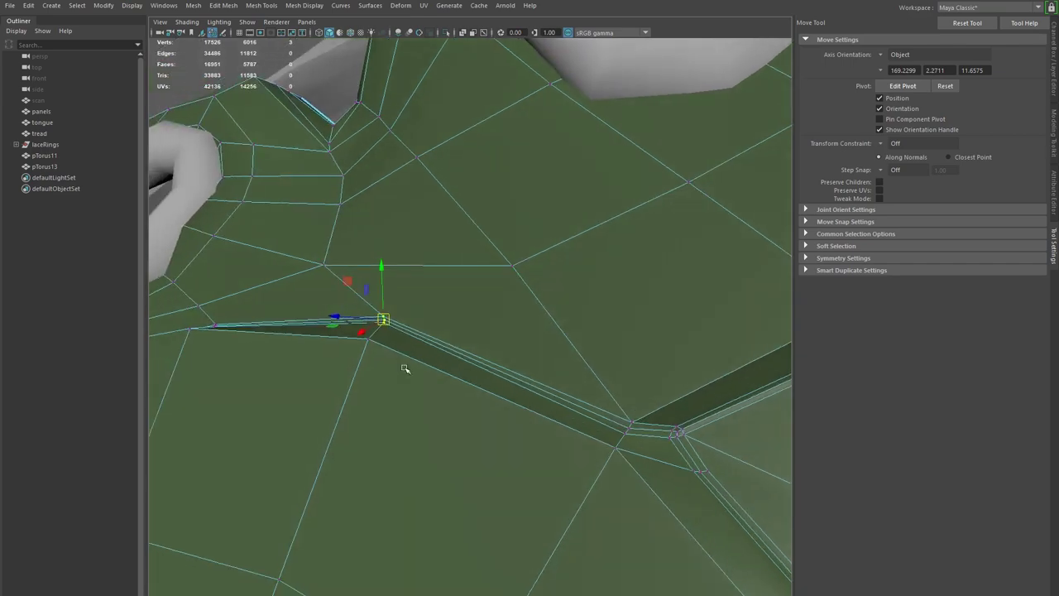
pyautogui.moveTo(381, 318); pyautogui.dragTo(379, 325)
# - Undo the last edit on the curved upper seam and look over the junction again
pyautogui.keyDown('alt'); pyautogui.moveTo(589, 436); pyautogui.dragTo(377, 383, button='middle'); pyautogui.keyUp('alt')
pyautogui.keyDown('alt'); pyautogui.moveTo(408, 361); pyautogui.dragTo(532, 435); pyautogui.keyUp('alt')
pyautogui.hotkey('ctrl', 'z')
pyautogui.keyDown('alt'); pyautogui.moveTo(532, 435); pyautogui.dragTo(429, 424); pyautogui.keyUp('alt')
pyautogui.moveTo(429, 425); pyautogui.dragTo(543, 355, button='right')
pyautogui.keyDown('alt'); pyautogui.moveTo(573, 379); pyautogui.dragTo(479, 449); pyautogui.keyUp('alt')
# - Reposition the single outer edge vertex on the lower panel where the three seams meet
pyautogui.moveTo(472, 454); pyautogui.dragTo(448, 432, button='right')
pyautogui.moveTo(473, 456); pyautogui.dragTo(449, 435)
pyautogui.moveTo(451, 437)
pyautogui.keyDown('alt'); pyautogui.mouseDown()
pyautogui.moveTo(471, 450)
pyautogui.moveTo(460, 449)
pyautogui.mouseUp(); pyautogui.keyUp('alt')
pyautogui.moveTo(457, 449); pyautogui.dragTo(577, 470)
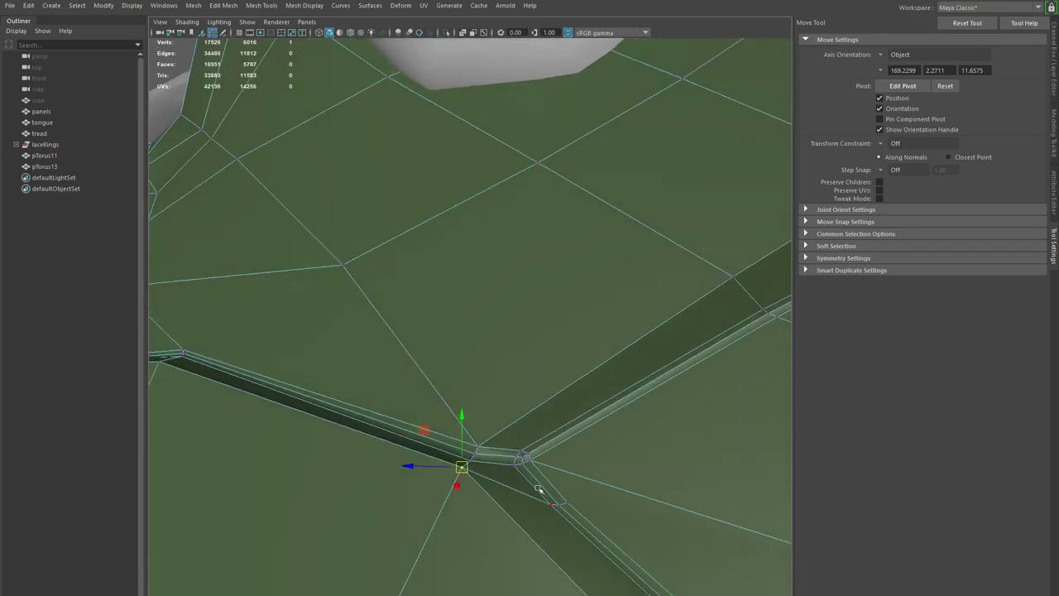
# - Preview the panels object smoothed to examine the adjusted junction and adjoining seams, then return it to the unsmoothed display
pyautogui.moveTo(538, 487); pyautogui.dragTo(636, 401, button='right')
pyautogui.press('3')
pyautogui.keyDown('alt'); pyautogui.moveTo(638, 445); pyautogui.dragTo(266, 332, button='right'); pyautogui.keyUp('alt')
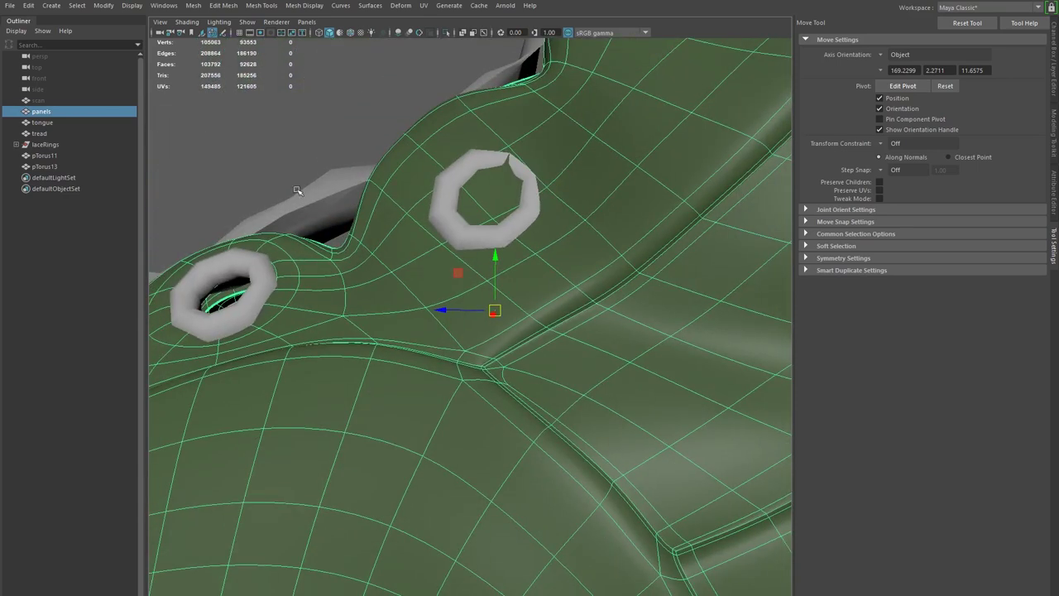
pyautogui.click(290, 148)
pyautogui.keyDown('alt'); pyautogui.moveTo(404, 270); pyautogui.dragTo(610, 443); pyautogui.keyUp('alt')
pyautogui.keyDown('alt'); pyautogui.moveTo(610, 442); pyautogui.dragTo(430, 357, button='right'); pyautogui.keyUp('alt')
pyautogui.moveTo(430, 356)
pyautogui.keyDown('alt'); pyautogui.mouseDown()
pyautogui.moveTo(335, 368)
pyautogui.moveTo(316, 389)
pyautogui.moveTo(461, 366)
pyautogui.moveTo(393, 355)
pyautogui.moveTo(411, 351)
pyautogui.mouseUp(); pyautogui.keyUp('alt')
pyautogui.keyDown('alt'); pyautogui.moveTo(553, 440); pyautogui.dragTo(511, 410, button='middle'); pyautogui.keyUp('alt')
pyautogui.keyDown('alt'); pyautogui.moveTo(488, 408); pyautogui.dragTo(499, 425, button='right'); pyautogui.keyUp('alt')
pyautogui.click(518, 439)
pyautogui.press('1')
# - Reposition individual crease vertices along the diagonal seam behind the toe panel, from the middle junction down to the lower one
pyautogui.keyDown('alt'); pyautogui.moveTo(521, 442); pyautogui.dragTo(478, 416); pyautogui.keyUp('alt')
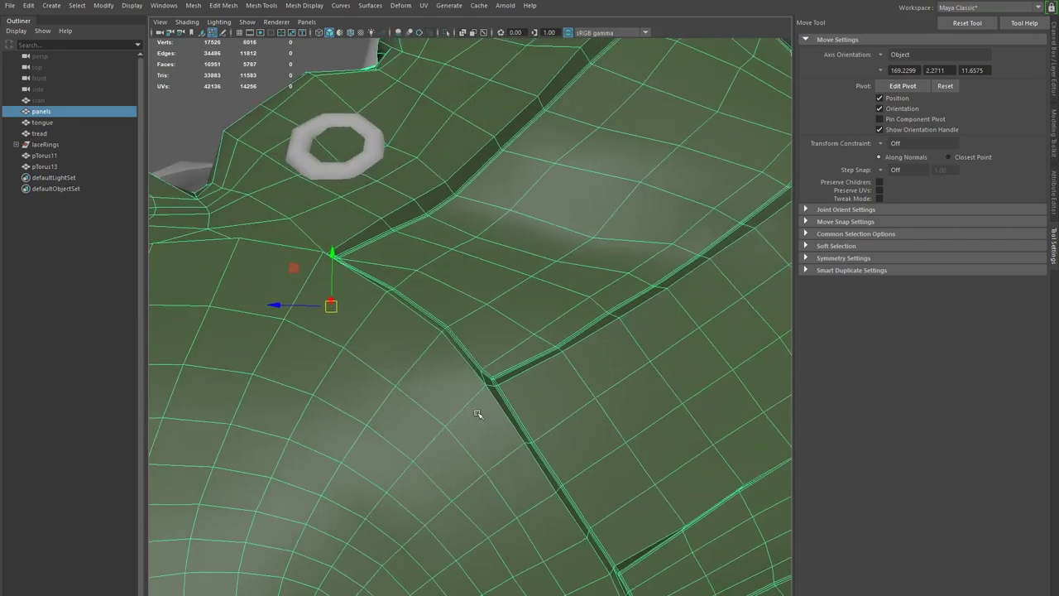
pyautogui.keyDown('alt'); pyautogui.moveTo(477, 416); pyautogui.dragTo(494, 435, button='right'); pyautogui.keyUp('alt')
pyautogui.press('F9')
pyautogui.moveTo(493, 414); pyautogui.dragTo(500, 403)
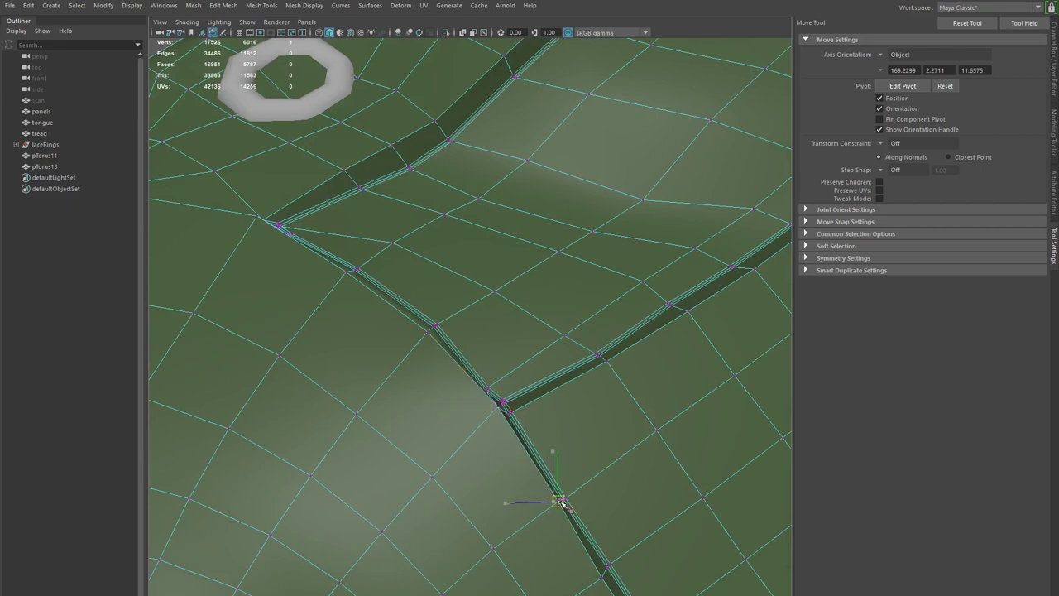
pyautogui.keyDown('alt'); pyautogui.moveTo(608, 564); pyautogui.dragTo(518, 401, button='middle'); pyautogui.keyUp('alt')
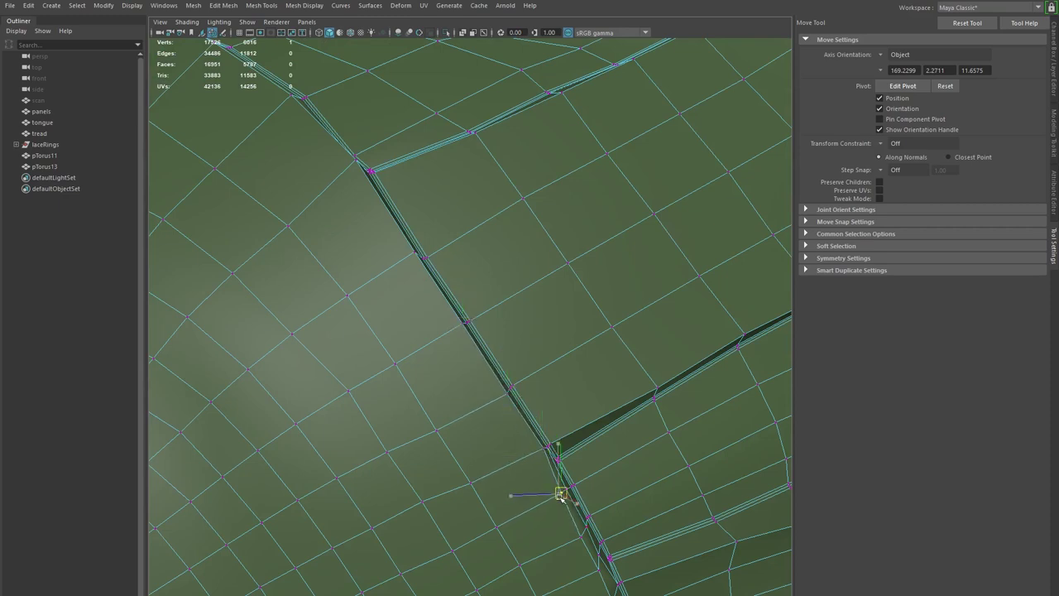
pyautogui.keyDown('alt'); pyautogui.moveTo(562, 494); pyautogui.dragTo(593, 483); pyautogui.keyUp('alt')
# - Preview the panels object smoothed and examine the seam junctions behind the toe panel and along the upper side panel
pyautogui.moveTo(593, 482); pyautogui.dragTo(355, 348, button='right')
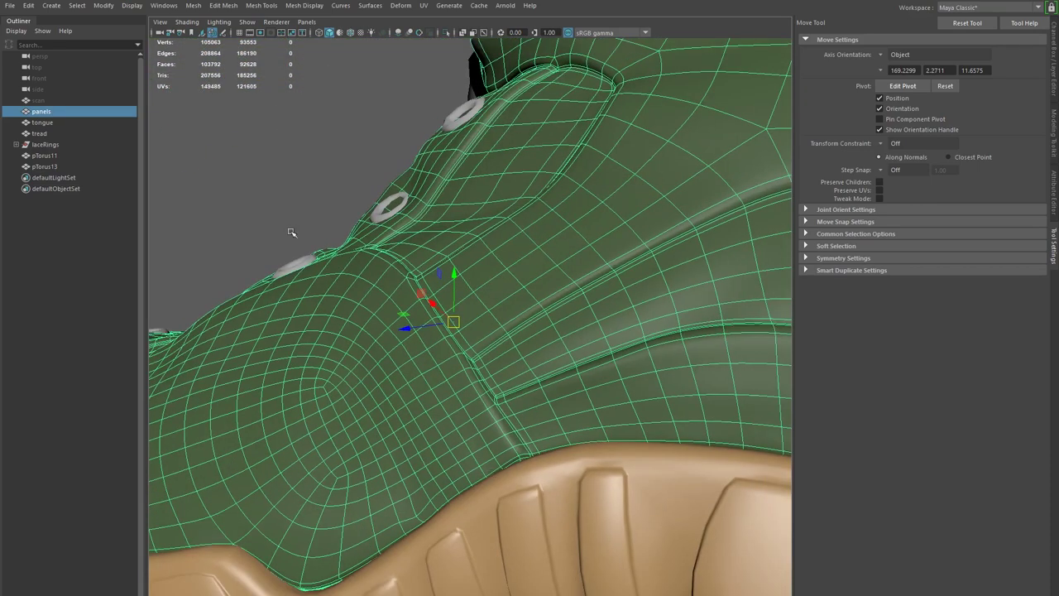
pyautogui.click(264, 171)
pyautogui.keyDown('alt'); pyautogui.moveTo(439, 276); pyautogui.dragTo(503, 469); pyautogui.keyUp('alt')
pyautogui.keyDown('alt'); pyautogui.moveTo(503, 469); pyautogui.dragTo(563, 517, button='middle'); pyautogui.keyUp('alt')
pyautogui.keyDown('alt'); pyautogui.moveTo(377, 417); pyautogui.dragTo(438, 430, button='right'); pyautogui.keyUp('alt')
pyautogui.keyDown('alt'); pyautogui.moveTo(438, 430); pyautogui.dragTo(464, 368); pyautogui.keyUp('alt')
pyautogui.keyDown('alt'); pyautogui.moveTo(464, 369); pyautogui.dragTo(505, 483, button='middle'); pyautogui.keyUp('alt')
pyautogui.keyDown('alt'); pyautogui.moveTo(505, 483); pyautogui.dragTo(546, 446, button='right'); pyautogui.keyUp('alt')
# - Return the panels object to the unsmoothed display and reposition the clustered crease vertices where the side panel seams meet below the ankle
pyautogui.click(491, 470)
pyautogui.press('1')
pyautogui.keyDown('alt'); pyautogui.moveTo(488, 468); pyautogui.dragTo(468, 499); pyautogui.keyUp('alt')
pyautogui.keyDown('alt'); pyautogui.moveTo(468, 499); pyautogui.dragTo(503, 517, button='right'); pyautogui.keyUp('alt')
pyautogui.keyDown('alt'); pyautogui.moveTo(502, 517); pyautogui.dragTo(451, 436, button='middle'); pyautogui.keyUp('alt')
pyautogui.press('F9')
pyautogui.moveTo(466, 486)
pyautogui.keyDown('alt'); pyautogui.mouseDown()
pyautogui.moveTo(447, 487)
pyautogui.moveTo(456, 449)
pyautogui.moveTo(456, 483)
pyautogui.moveTo(478, 489)
pyautogui.mouseUp(); pyautogui.keyUp('alt')
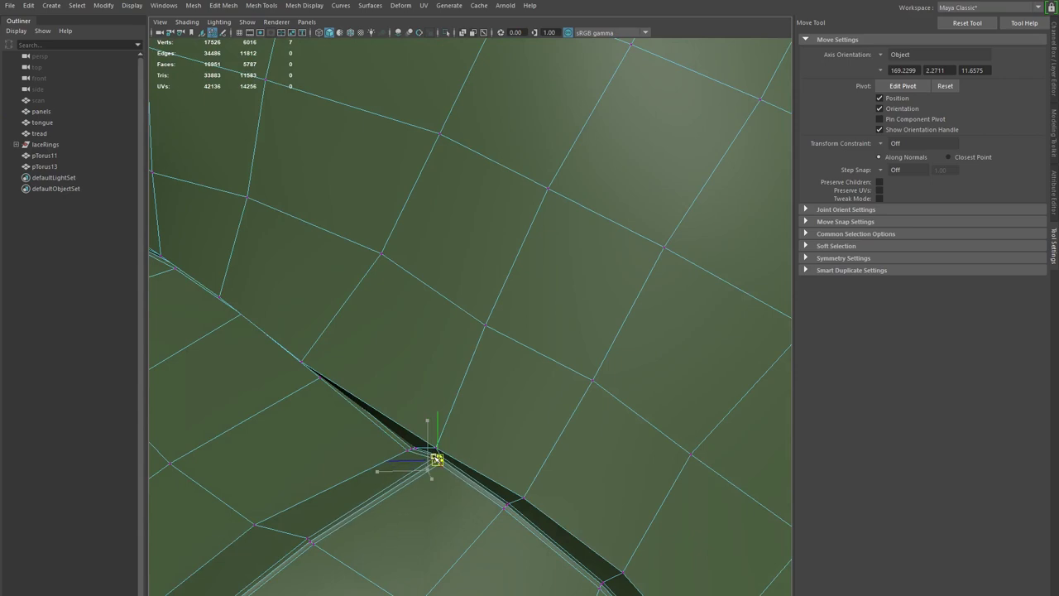
pyautogui.moveTo(419, 456); pyautogui.dragTo(421, 457)
pyautogui.keyDown('alt'); pyautogui.moveTo(421, 457); pyautogui.dragTo(426, 422); pyautogui.keyUp('alt')
pyautogui.keyDown('alt'); pyautogui.moveTo(373, 443); pyautogui.dragTo(400, 404); pyautogui.keyUp('alt')
pyautogui.keyDown('alt'); pyautogui.moveTo(582, 520); pyautogui.dragTo(366, 436, button='right'); pyautogui.keyUp('alt')
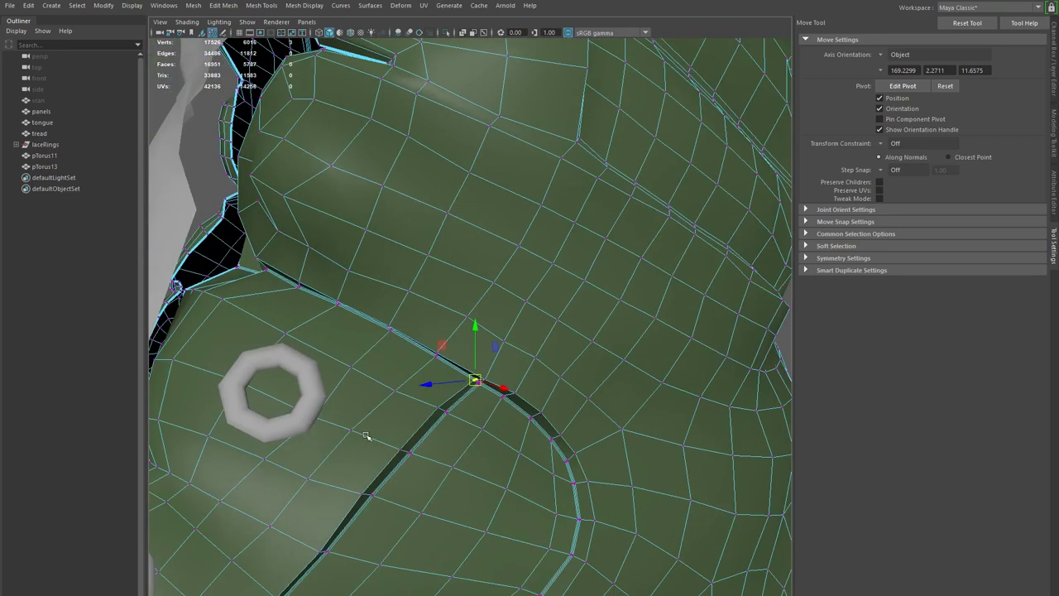
# - Preview the panels object smoothed to examine the ankle junction and shaft seams, then return it to the unsmoothed display
pyautogui.press('F8')
pyautogui.press('3')
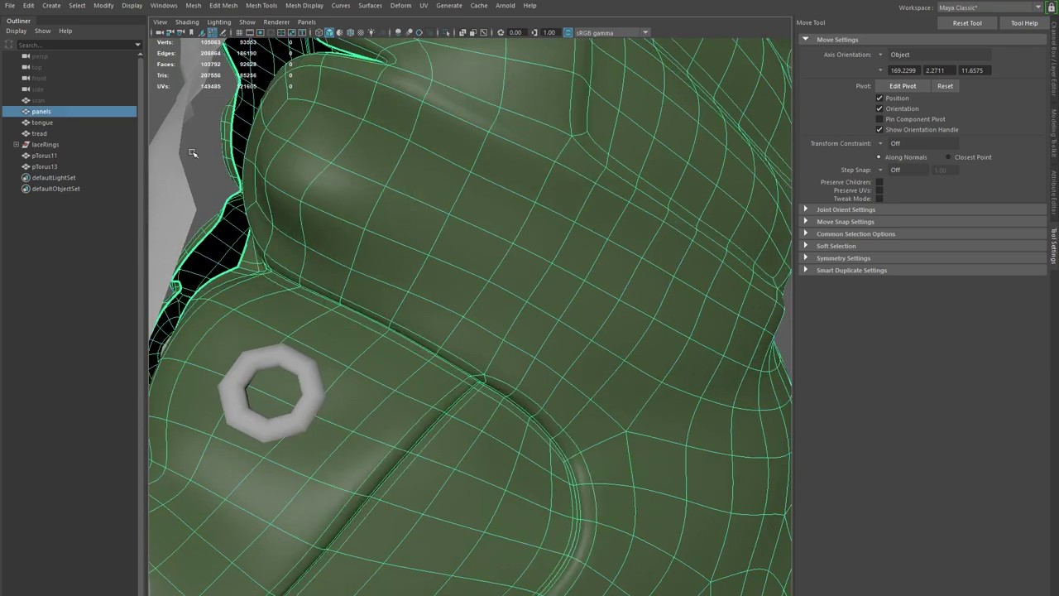
pyautogui.click(192, 153)
pyautogui.keyDown('alt'); pyautogui.moveTo(192, 153); pyautogui.dragTo(123, 254, button='right'); pyautogui.keyUp('alt')
pyautogui.keyDown('alt'); pyautogui.moveTo(286, 331); pyautogui.dragTo(534, 433); pyautogui.keyUp('alt')
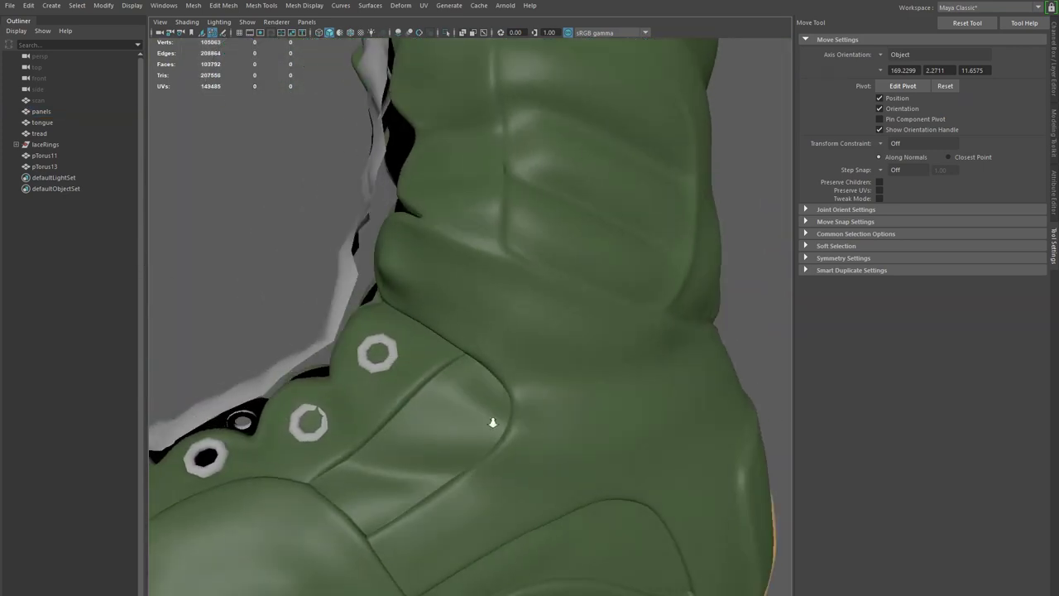
pyautogui.keyDown('alt'); pyautogui.moveTo(535, 434); pyautogui.dragTo(406, 425, button='right'); pyautogui.keyUp('alt')
pyautogui.keyDown('alt'); pyautogui.moveTo(406, 425); pyautogui.dragTo(461, 428); pyautogui.keyUp('alt')
pyautogui.keyDown('alt'); pyautogui.moveTo(461, 428); pyautogui.dragTo(657, 418, button='middle'); pyautogui.keyUp('alt')
pyautogui.keyDown('alt'); pyautogui.moveTo(658, 418); pyautogui.dragTo(600, 477); pyautogui.keyUp('alt')
pyautogui.keyDown('alt'); pyautogui.moveTo(601, 477); pyautogui.dragTo(323, 455, button='middle'); pyautogui.keyUp('alt')
pyautogui.keyDown('alt'); pyautogui.moveTo(323, 455); pyautogui.dragTo(439, 494, button='right'); pyautogui.keyUp('alt')
pyautogui.keyDown('alt'); pyautogui.moveTo(438, 493); pyautogui.dragTo(340, 456); pyautogui.keyUp('alt')
pyautogui.keyDown('alt'); pyautogui.moveTo(340, 456); pyautogui.dragTo(421, 437, button='right'); pyautogui.keyUp('alt')
pyautogui.keyDown('alt'); pyautogui.moveTo(420, 438); pyautogui.dragTo(390, 347); pyautogui.keyUp('alt')
pyautogui.click(392, 351)
pyautogui.press('1')
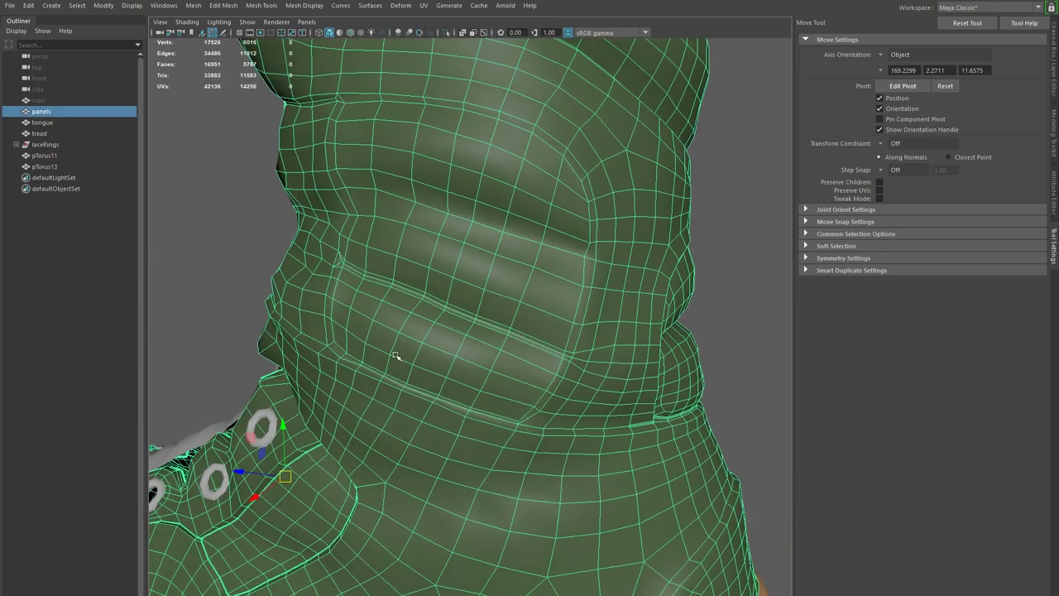
pyautogui.keyDown('alt'); pyautogui.moveTo(321, 320); pyautogui.dragTo(392, 360); pyautogui.keyUp('alt')
pyautogui.keyDown('alt'); pyautogui.moveTo(392, 360); pyautogui.dragTo(440, 414, button='right'); pyautogui.keyUp('alt')
pyautogui.keyDown('alt'); pyautogui.moveTo(440, 414); pyautogui.dragTo(393, 423); pyautogui.keyUp('alt')
pyautogui.press('F10')
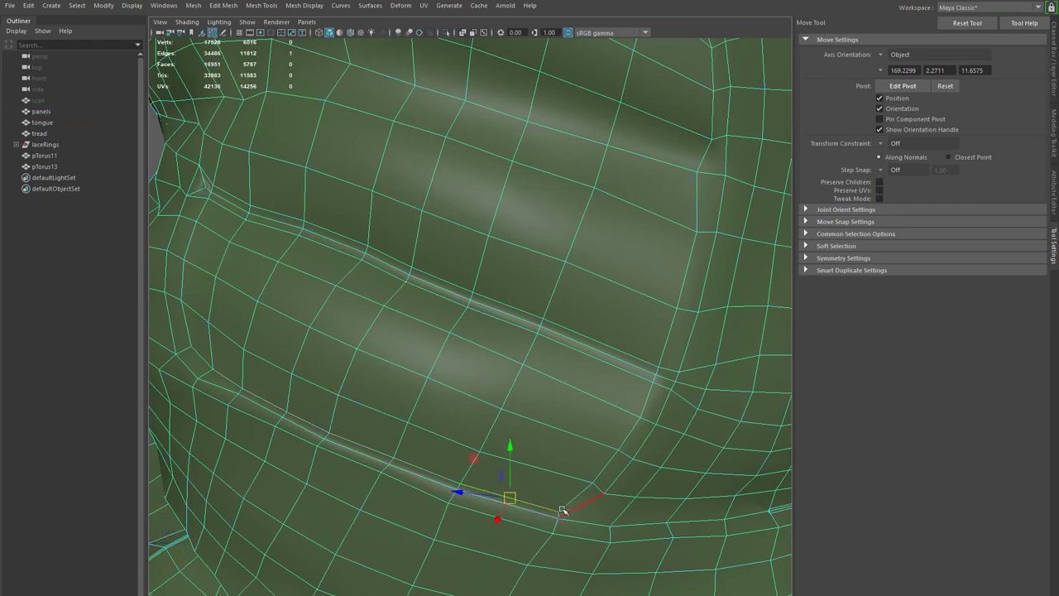
pyautogui.keyDown('alt'); pyautogui.moveTo(529, 493); pyautogui.dragTo(491, 507); pyautogui.keyUp('alt')
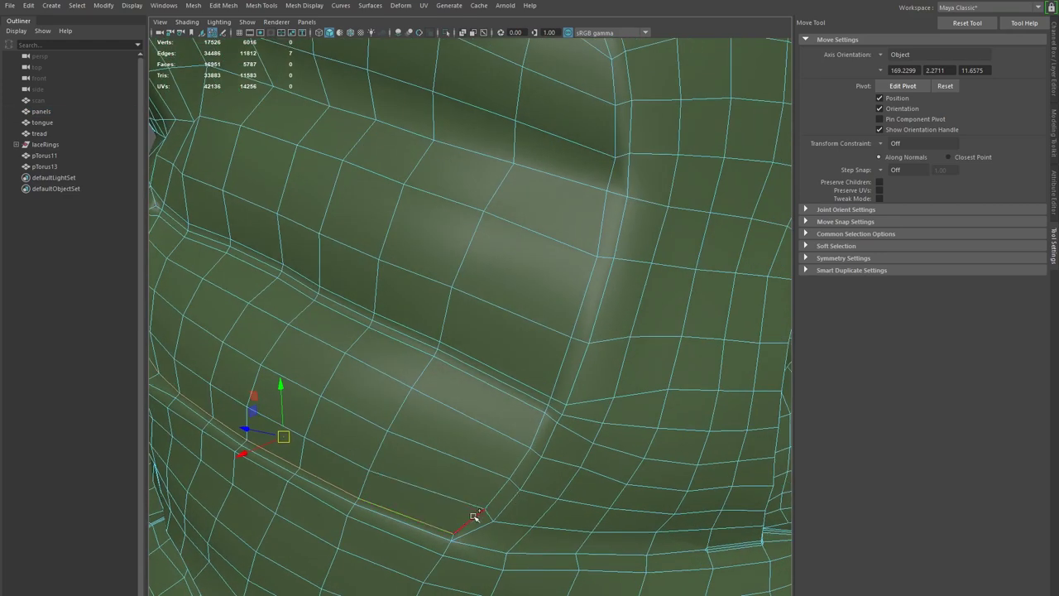
pyautogui.keyDown('alt'); pyautogui.moveTo(533, 334); pyautogui.dragTo(569, 322); pyautogui.keyUp('alt')
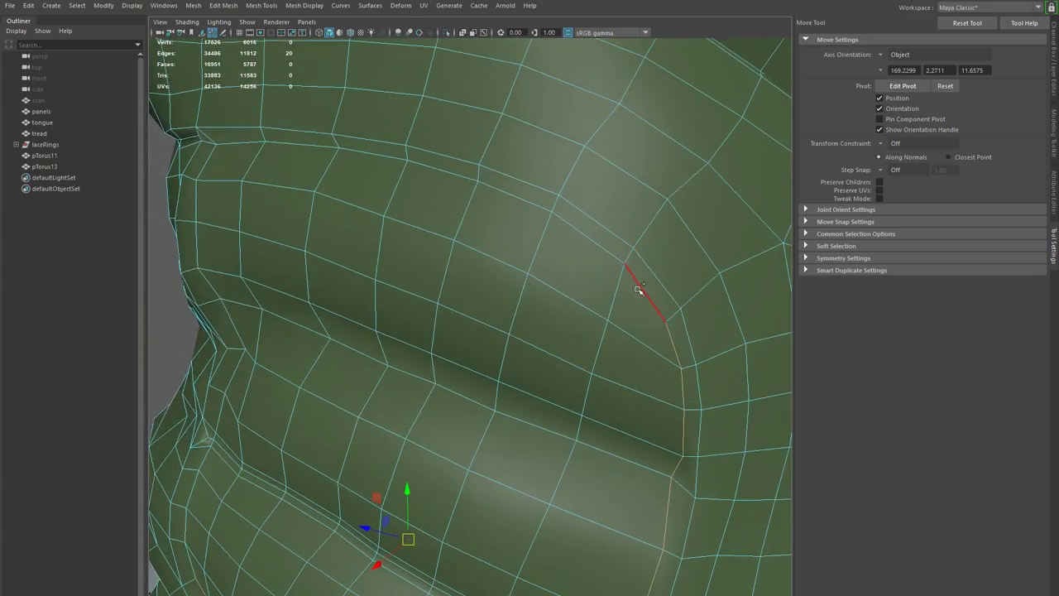
pyautogui.keyDown('alt'); pyautogui.moveTo(331, 314); pyautogui.dragTo(399, 279); pyautogui.keyUp('alt')
pyautogui.keyDown('alt'); pyautogui.moveTo(532, 302); pyautogui.dragTo(394, 354); pyautogui.keyUp('alt')
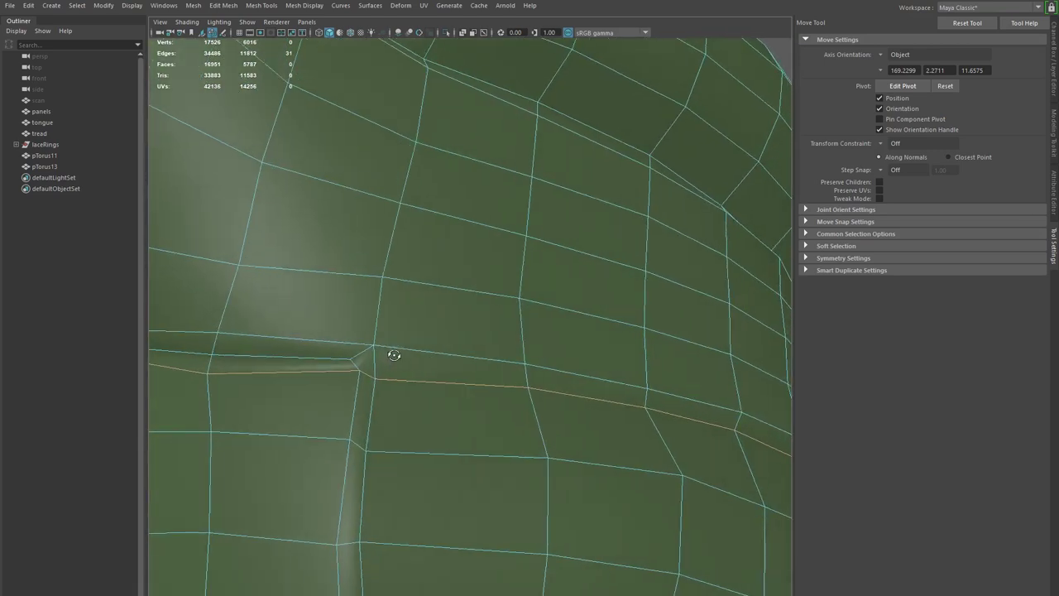
# - Use Target Weld to merge the doubled crease vertices along the short upper shaft seam, from the panel corner to the front opening
pyautogui.keyDown('alt'); pyautogui.moveTo(395, 369); pyautogui.dragTo(418, 365); pyautogui.keyUp('alt')
pyautogui.keyDown('shift'); pyautogui.moveTo(486, 314); pyautogui.dragTo(525, 323, button='right'); pyautogui.keyUp('shift')
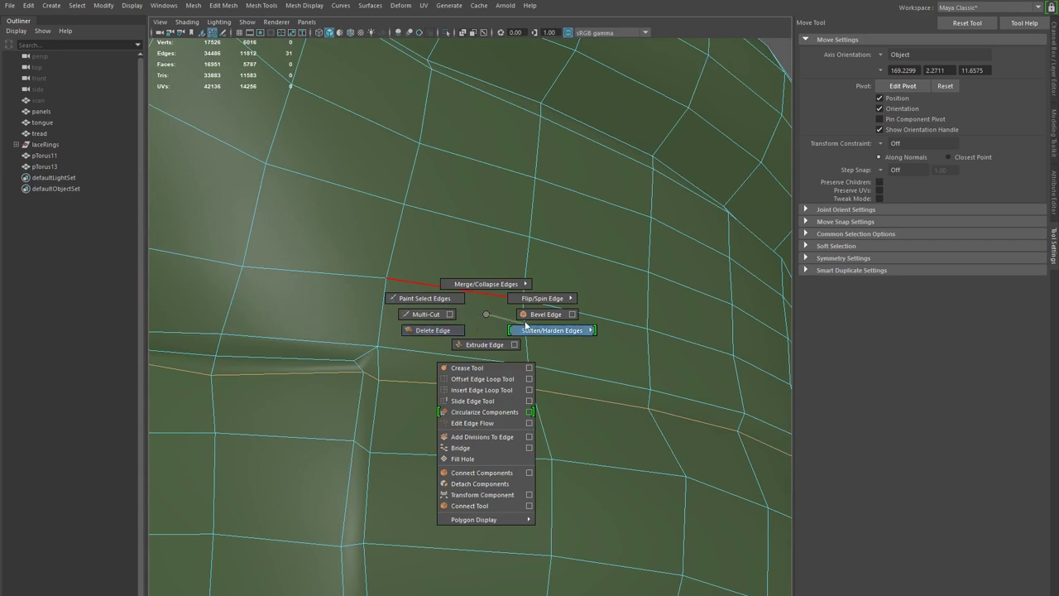
pyautogui.keyDown('shift'); pyautogui.moveTo(475, 287); pyautogui.dragTo(470, 306, button='right'); pyautogui.keyUp('shift')
pyautogui.keyDown('alt'); pyautogui.moveTo(335, 390); pyautogui.dragTo(351, 349, button='middle'); pyautogui.keyUp('alt')
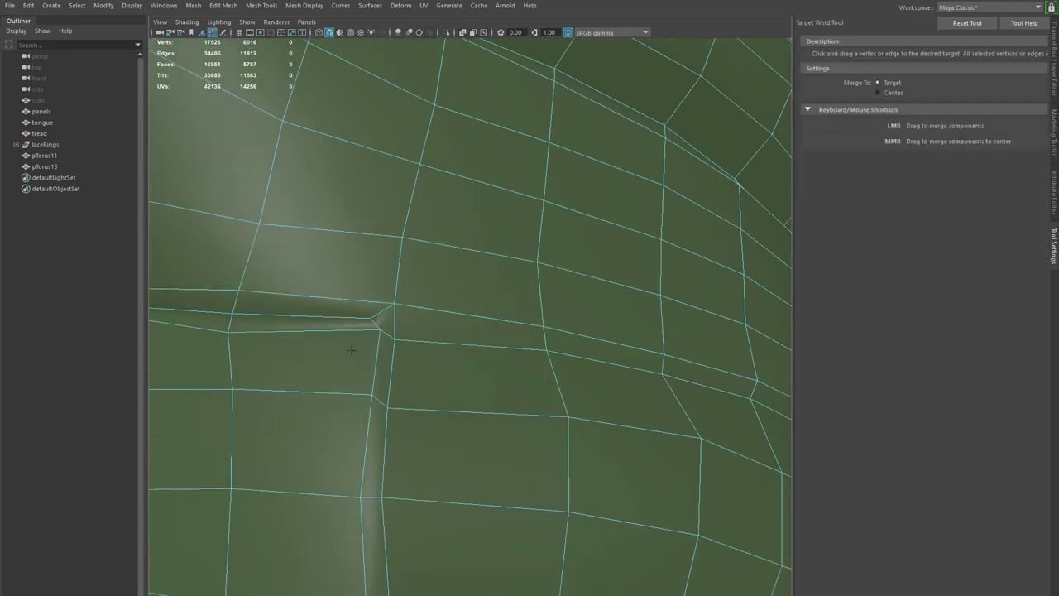
pyautogui.keyDown('alt'); pyautogui.moveTo(488, 349); pyautogui.dragTo(279, 331, button='right'); pyautogui.keyUp('alt')
pyautogui.keyDown('alt'); pyautogui.moveTo(354, 326); pyautogui.dragTo(381, 341, button='right'); pyautogui.keyUp('alt')
pyautogui.press('w')
pyautogui.keyDown('alt'); pyautogui.moveTo(599, 324); pyautogui.dragTo(261, 302, button='right'); pyautogui.keyUp('alt')
pyautogui.scroll(5, 641, 262)
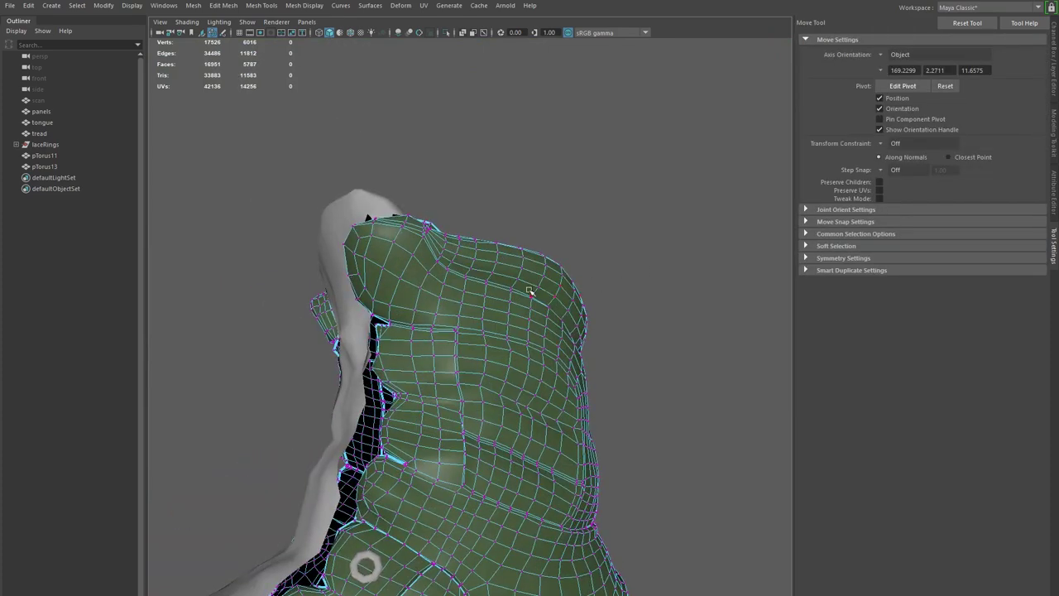
pyautogui.press('g')
pyautogui.keyDown('alt'); pyautogui.moveTo(386, 305); pyautogui.dragTo(707, 400, button='right'); pyautogui.keyUp('alt')
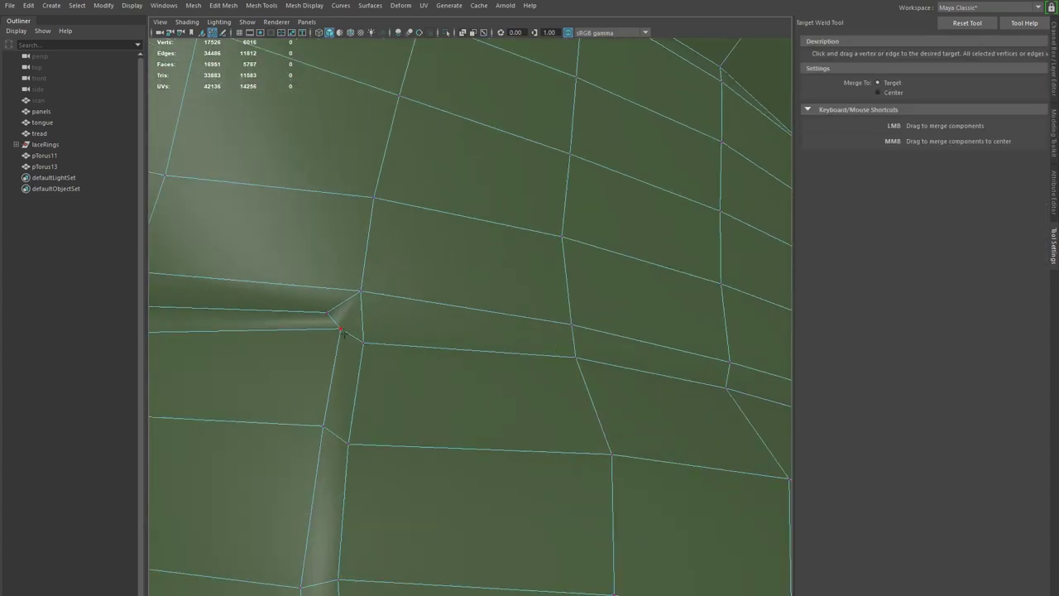
pyautogui.moveTo(322, 311); pyautogui.dragTo(323, 311)
pyautogui.keyDown('alt'); pyautogui.moveTo(289, 357); pyautogui.dragTo(402, 380, button='middle'); pyautogui.keyUp('alt')
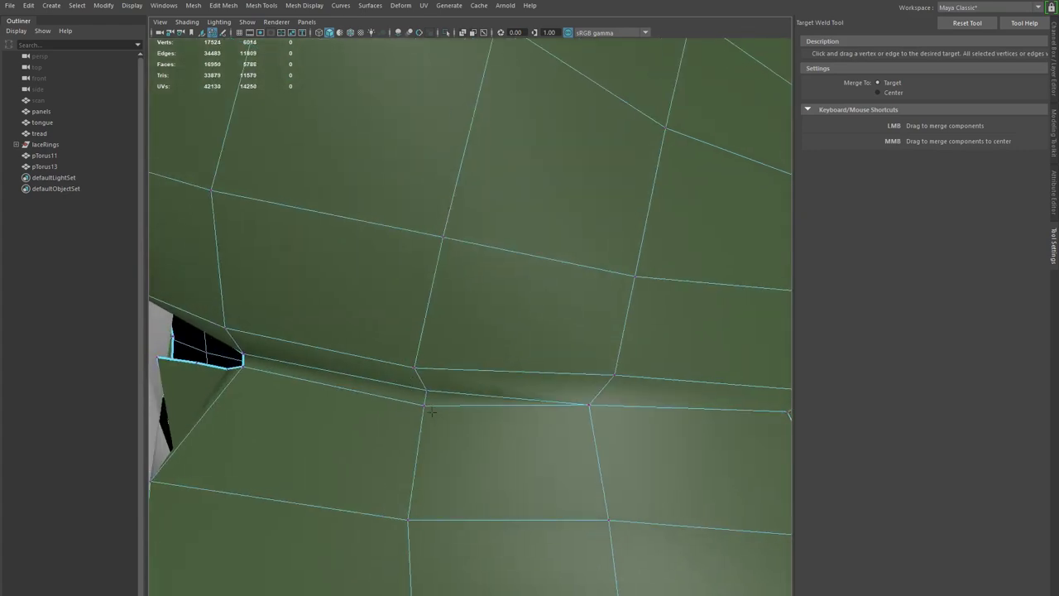
pyautogui.keyDown('alt'); pyautogui.moveTo(306, 413); pyautogui.dragTo(420, 445, button='middle'); pyautogui.keyUp('alt')
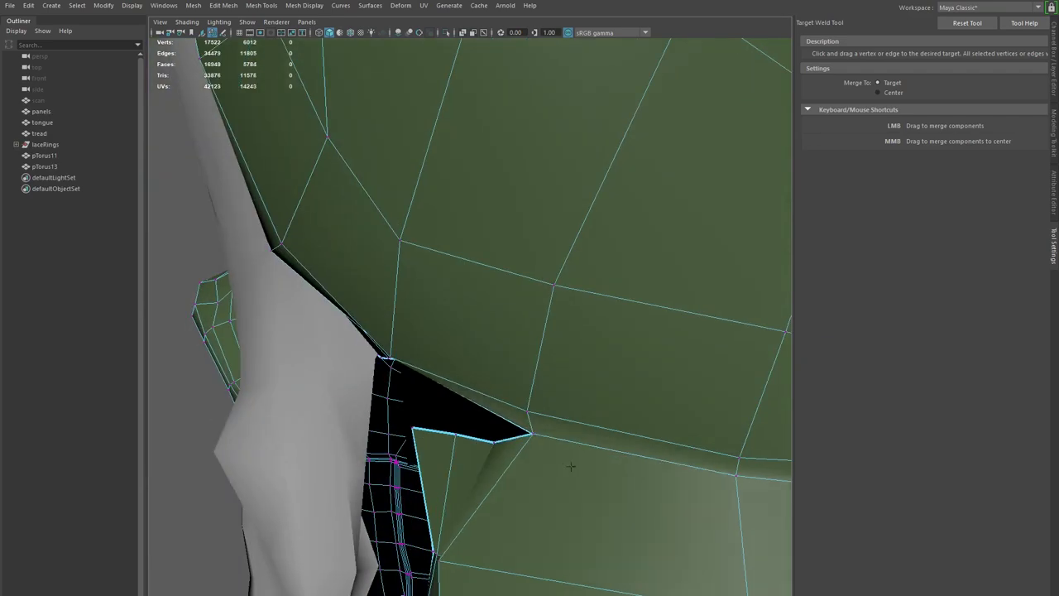
# - Select the edge loop along the upper and rear borders of the shaft's ribbed side panel
pyautogui.keyDown('alt'); pyautogui.moveTo(603, 468); pyautogui.dragTo(419, 432); pyautogui.keyUp('alt')
pyautogui.keyDown('alt'); pyautogui.moveTo(637, 457); pyautogui.dragTo(391, 431, button='middle'); pyautogui.keyUp('alt')
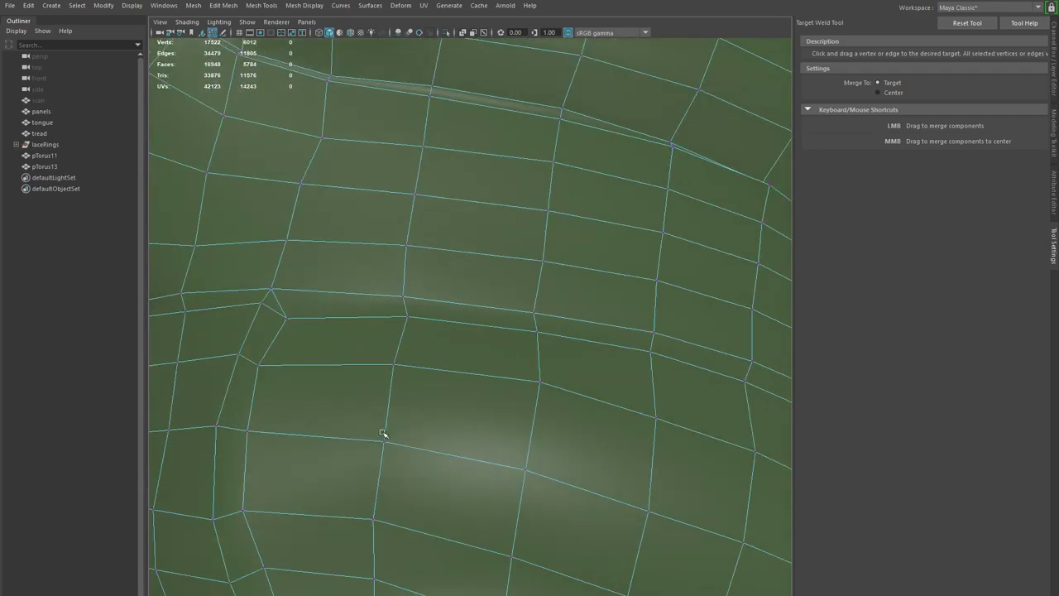
pyautogui.press('w')
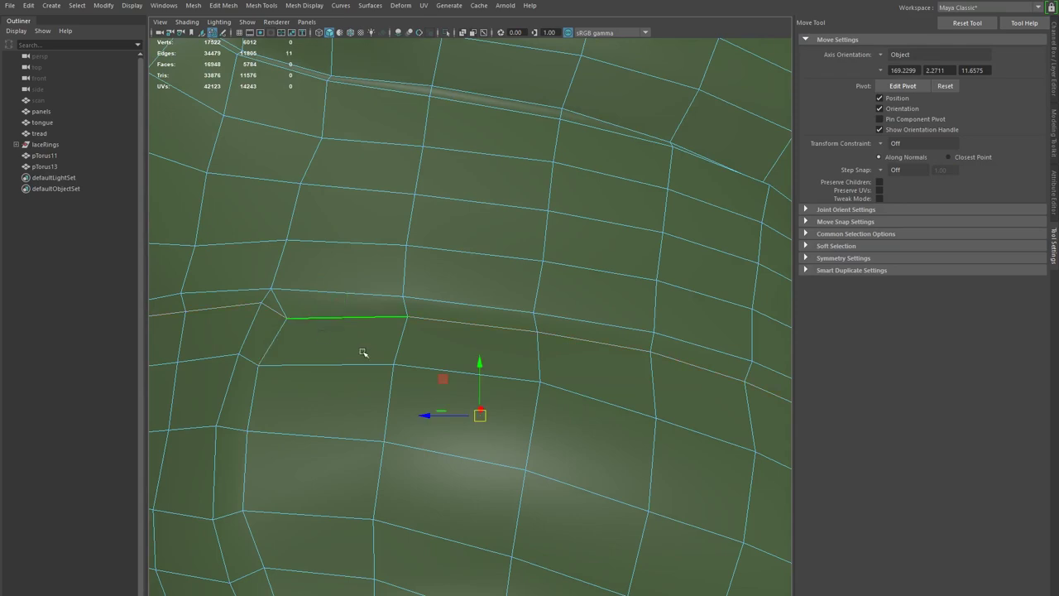
pyautogui.keyDown('alt'); pyautogui.moveTo(322, 335); pyautogui.dragTo(260, 324, button='right'); pyautogui.keyUp('alt')
pyautogui.keyDown('alt'); pyautogui.moveTo(260, 323); pyautogui.dragTo(235, 337); pyautogui.keyUp('alt')
pyautogui.keyDown('alt'); pyautogui.moveTo(418, 432); pyautogui.dragTo(455, 321, button='middle'); pyautogui.keyUp('alt')
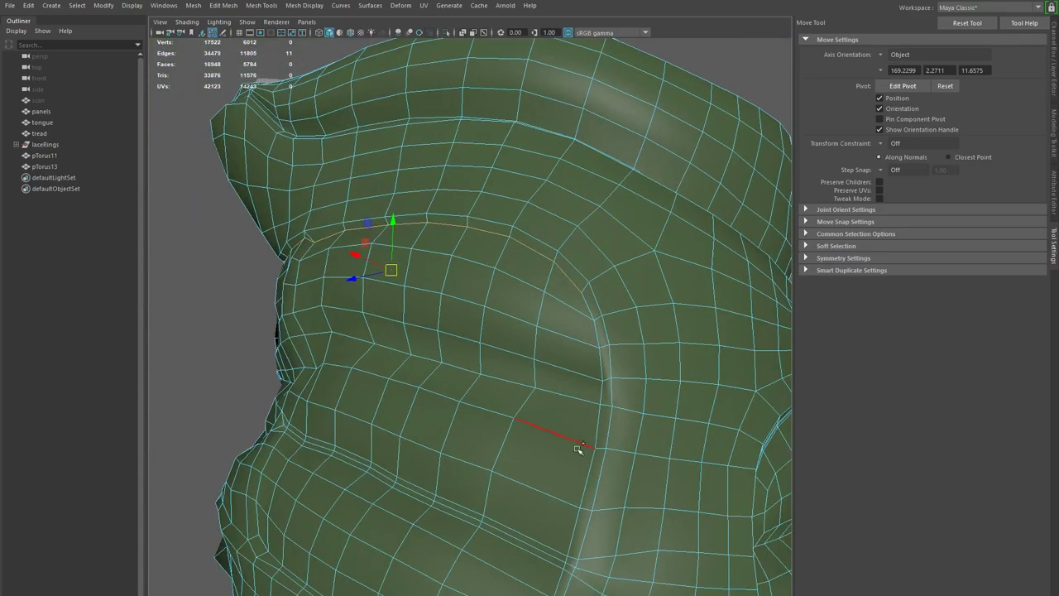
pyautogui.keyDown('alt'); pyautogui.moveTo(537, 468); pyautogui.dragTo(542, 391); pyautogui.keyUp('alt')
pyautogui.keyDown('shift'); pyautogui.doubleClick(604, 420); pyautogui.keyUp('shift')
# - Extend the edge selection along the side panel's lower seam and onward to the front opening
pyautogui.keyDown('alt'); pyautogui.moveTo(581, 390); pyautogui.dragTo(653, 446, button='right'); pyautogui.keyUp('alt')
pyautogui.keyDown('alt'); pyautogui.moveTo(653, 447); pyautogui.dragTo(517, 416, button='middle'); pyautogui.keyUp('alt')
pyautogui.keyDown('alt'); pyautogui.moveTo(518, 416); pyautogui.dragTo(463, 425); pyautogui.keyUp('alt')
pyautogui.keyDown('alt'); pyautogui.moveTo(355, 400); pyautogui.dragTo(479, 354, button='middle'); pyautogui.keyUp('alt')
pyautogui.keyDown('alt'); pyautogui.moveTo(480, 354); pyautogui.dragTo(519, 405, button='right'); pyautogui.keyUp('alt')
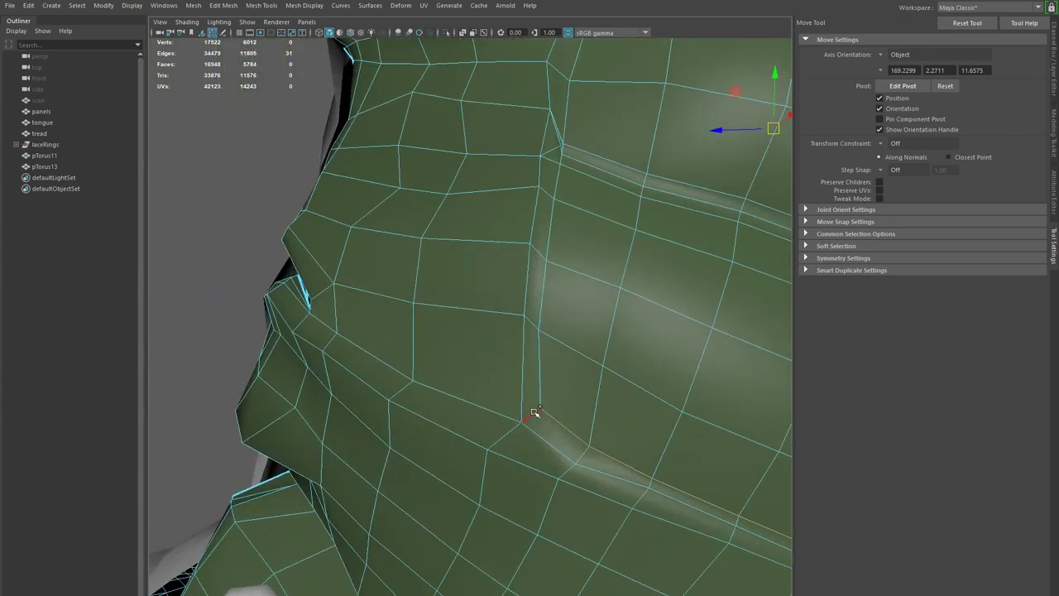
pyautogui.keyDown('shift'); pyautogui.doubleClick(503, 412); pyautogui.keyUp('shift')
pyautogui.keyDown('alt'); pyautogui.moveTo(504, 413); pyautogui.dragTo(535, 422); pyautogui.keyUp('alt')
pyautogui.keyDown('alt'); pyautogui.moveTo(559, 456); pyautogui.dragTo(463, 364, button='middle'); pyautogui.keyUp('alt')
pyautogui.keyDown('alt'); pyautogui.moveTo(463, 364); pyautogui.dragTo(518, 411, button='right'); pyautogui.keyUp('alt')
pyautogui.keyDown('alt'); pyautogui.moveTo(517, 411); pyautogui.dragTo(470, 395); pyautogui.keyUp('alt')
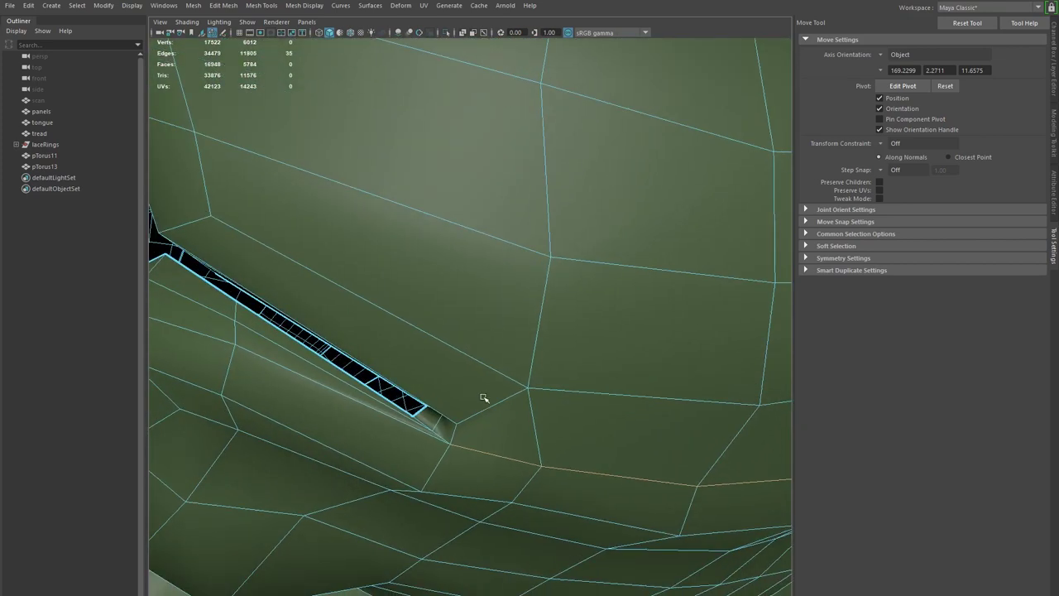
pyautogui.keyDown('alt'); pyautogui.moveTo(441, 434); pyautogui.dragTo(575, 492); pyautogui.keyUp('alt')
pyautogui.keyDown('alt'); pyautogui.moveTo(576, 493); pyautogui.dragTo(402, 388, button='right'); pyautogui.keyUp('alt')
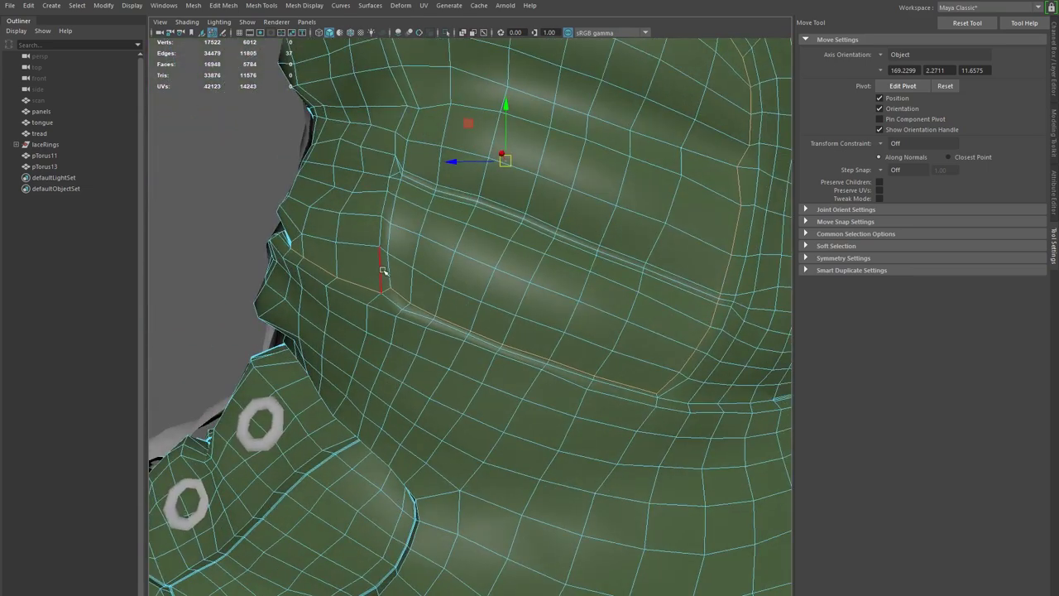
# - Add the side panel's front vertical seam and the short upper seam to the edge selection, and compare with the boot's other side
pyautogui.keyDown('alt'); pyautogui.moveTo(411, 285); pyautogui.dragTo(470, 517); pyautogui.keyUp('alt')
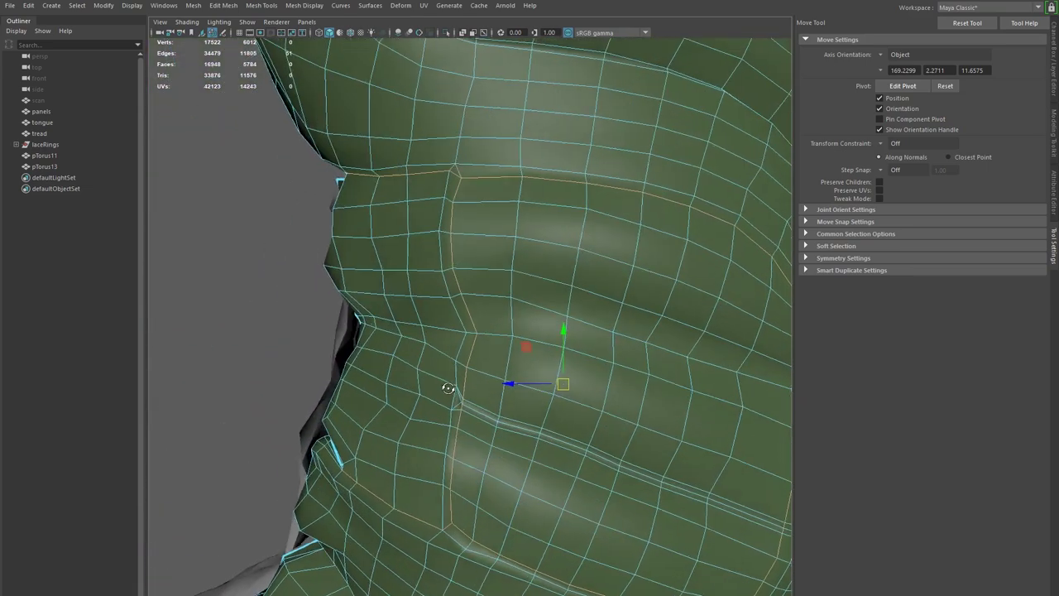
pyautogui.keyDown('alt'); pyautogui.moveTo(465, 284); pyautogui.dragTo(508, 460, button='middle'); pyautogui.keyUp('alt')
pyautogui.keyDown('alt'); pyautogui.moveTo(508, 460); pyautogui.dragTo(548, 439, button='right'); pyautogui.keyUp('alt')
pyautogui.keyDown('alt'); pyautogui.moveTo(548, 438); pyautogui.dragTo(411, 345); pyautogui.keyUp('alt')
pyautogui.keyDown('alt'); pyautogui.moveTo(411, 345); pyautogui.dragTo(428, 397, button='middle'); pyautogui.keyUp('alt')
pyautogui.keyDown('alt'); pyautogui.moveTo(428, 397); pyautogui.dragTo(536, 392, button='right'); pyautogui.keyUp('alt')
pyautogui.keyDown('alt'); pyautogui.moveTo(532, 393); pyautogui.dragTo(533, 372, button='middle'); pyautogui.keyUp('alt')
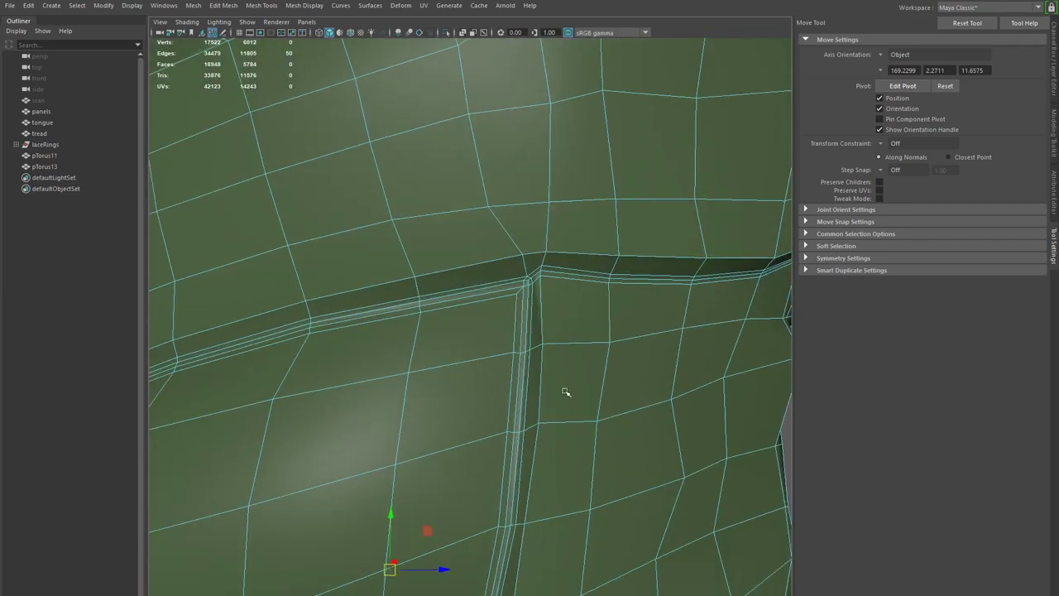
pyautogui.keyDown('alt'); pyautogui.moveTo(564, 391); pyautogui.dragTo(548, 385, button='right'); pyautogui.keyUp('alt')
# - Add the seam edge behind the shaft panel that meets the end of the existing heel-side crease to the selection
pyautogui.keyDown('alt'); pyautogui.moveTo(548, 386); pyautogui.dragTo(369, 482); pyautogui.keyUp('alt')
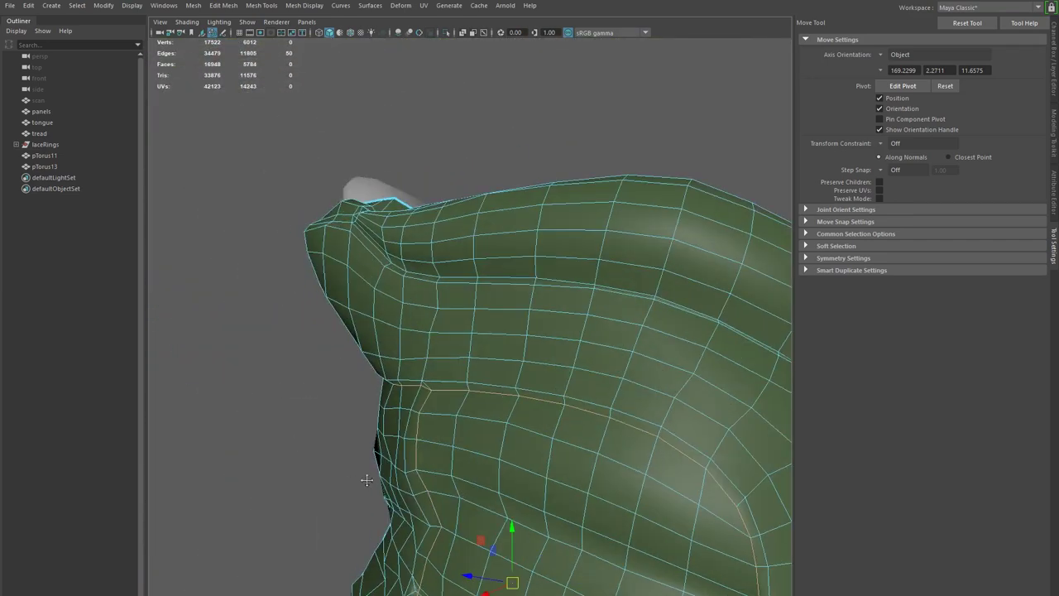
pyautogui.keyDown('alt'); pyautogui.moveTo(368, 482); pyautogui.dragTo(351, 377, button='middle'); pyautogui.keyUp('alt')
pyautogui.keyDown('alt'); pyautogui.moveTo(458, 460); pyautogui.dragTo(443, 390, button='middle'); pyautogui.keyUp('alt')
pyautogui.keyDown('alt'); pyautogui.moveTo(565, 472); pyautogui.dragTo(522, 482); pyautogui.keyUp('alt')
pyautogui.keyDown('alt'); pyautogui.moveTo(381, 496); pyautogui.dragTo(426, 496, button='right'); pyautogui.keyUp('alt')
pyautogui.keyDown('alt'); pyautogui.moveTo(426, 497); pyautogui.dragTo(569, 547); pyautogui.keyUp('alt')
pyautogui.keyDown('alt'); pyautogui.moveTo(569, 546); pyautogui.dragTo(488, 389, button='middle'); pyautogui.keyUp('alt')
pyautogui.keyDown('alt'); pyautogui.moveTo(434, 427); pyautogui.dragTo(504, 418, button='right'); pyautogui.keyUp('alt')
pyautogui.keyDown('alt'); pyautogui.moveTo(603, 384); pyautogui.dragTo(589, 341); pyautogui.keyUp('alt')
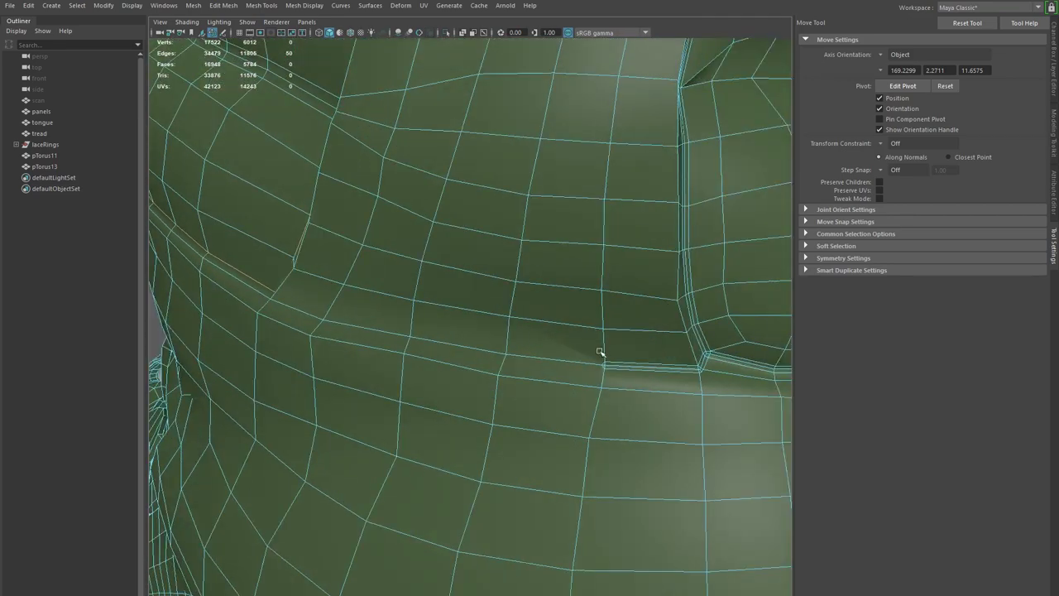
pyautogui.keyDown('alt'); pyautogui.moveTo(589, 341); pyautogui.dragTo(651, 401, button='right'); pyautogui.keyUp('alt')
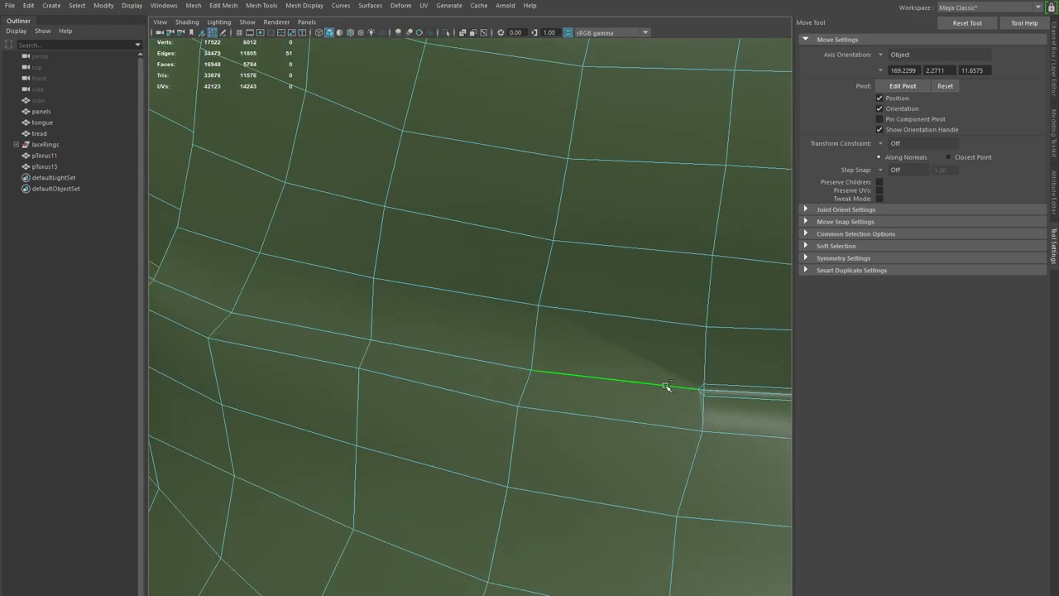
# - Select the remaining seam edges back to the panel's lower rear corner, including the short edge connecting them there
pyautogui.keyDown('alt'); pyautogui.moveTo(581, 393); pyautogui.dragTo(527, 378, button='right'); pyautogui.keyUp('alt')
pyautogui.keyDown('alt'); pyautogui.moveTo(528, 378); pyautogui.dragTo(529, 327); pyautogui.keyUp('alt')
pyautogui.keyDown('alt'); pyautogui.moveTo(485, 373); pyautogui.dragTo(518, 387); pyautogui.keyUp('alt')
pyautogui.keyDown('alt'); pyautogui.moveTo(518, 387); pyautogui.dragTo(548, 432, button='right'); pyautogui.keyUp('alt')
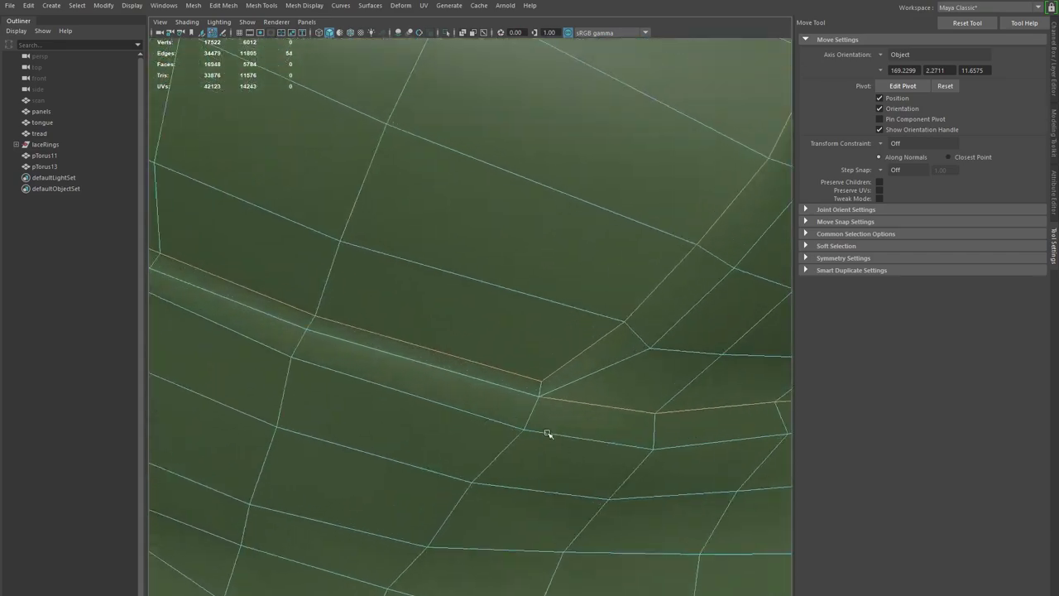
pyautogui.keyDown('shift'); pyautogui.click(537, 389); pyautogui.keyUp('shift')
pyautogui.keyDown('alt'); pyautogui.moveTo(595, 405); pyautogui.dragTo(421, 371, button='right'); pyautogui.keyUp('alt')
pyautogui.keyDown('alt'); pyautogui.moveTo(421, 372); pyautogui.dragTo(459, 367); pyautogui.keyUp('alt')
# - Bevel the selected shaft seam edges with a fraction of 1 and 2 segments, and check the lower rear corner
pyautogui.keyDown('shift'); pyautogui.moveTo(476, 365); pyautogui.dragTo(552, 369, button='right'); pyautogui.keyUp('shift')
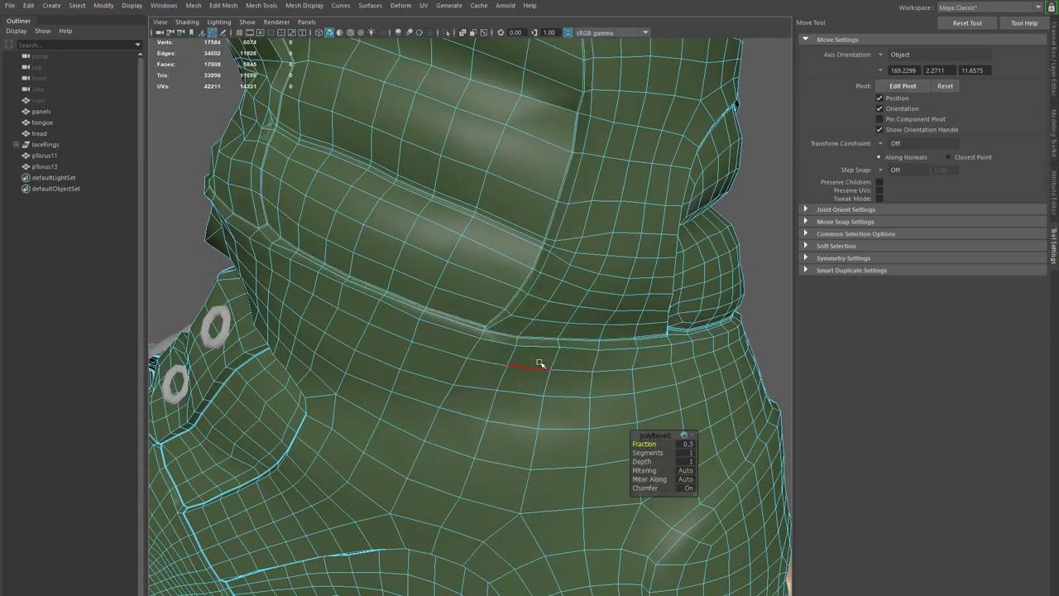
pyautogui.keyDown('alt'); pyautogui.moveTo(402, 280); pyautogui.dragTo(386, 389, button='middle'); pyautogui.keyUp('alt')
pyautogui.keyDown('alt'); pyautogui.moveTo(385, 390); pyautogui.dragTo(596, 439, button='right'); pyautogui.keyUp('alt')
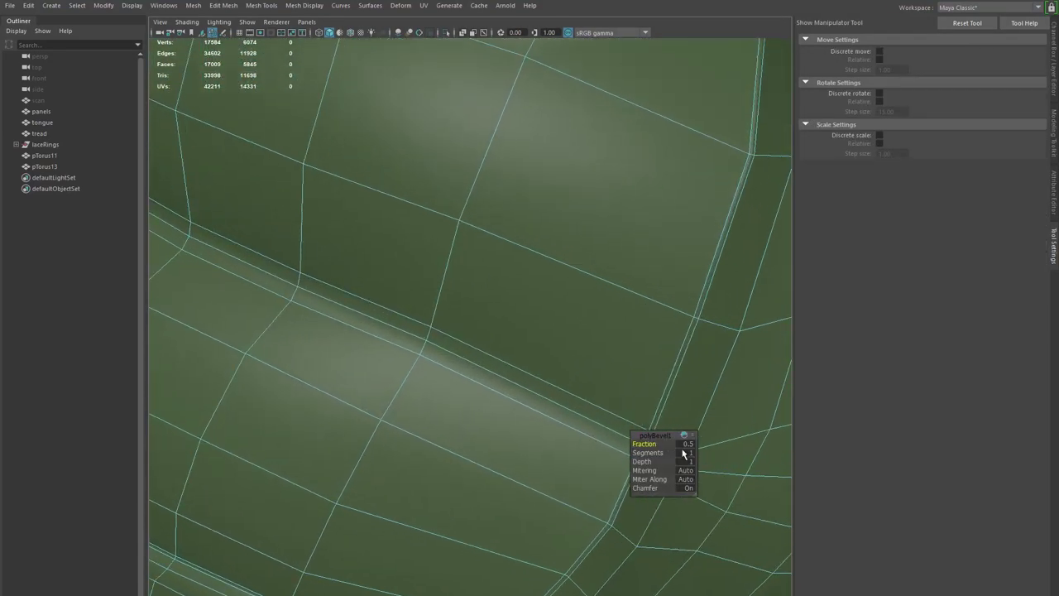
pyautogui.press('Return')
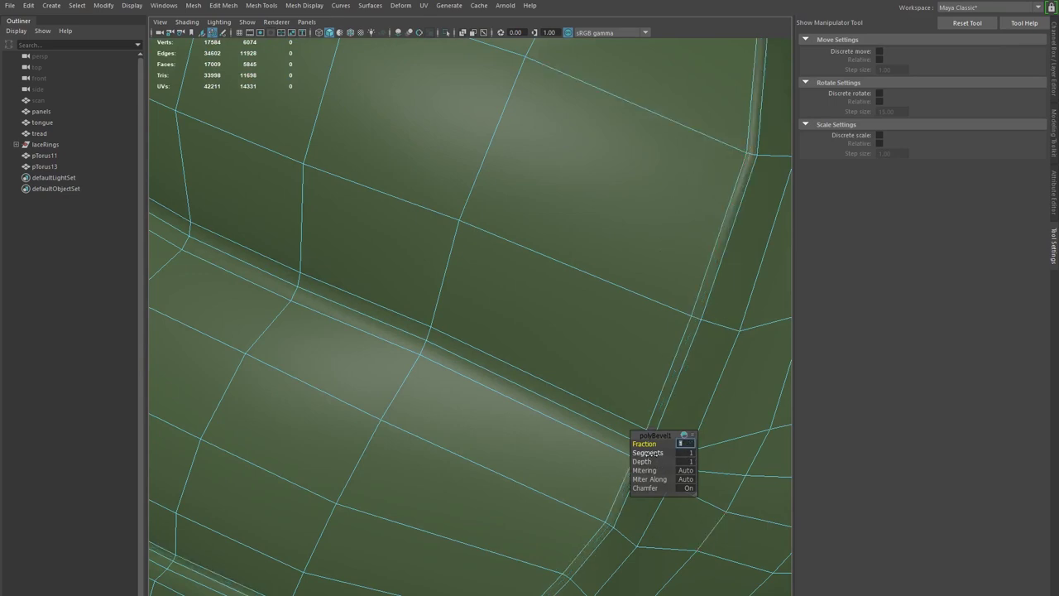
pyautogui.moveTo(655, 453); pyautogui.dragTo(660, 452)
pyautogui.keyDown('alt'); pyautogui.moveTo(597, 427); pyautogui.dragTo(490, 411, button='right'); pyautogui.keyUp('alt')
pyautogui.keyDown('alt'); pyautogui.moveTo(461, 419); pyautogui.dragTo(449, 289, button='middle'); pyautogui.keyUp('alt')
pyautogui.keyDown('alt'); pyautogui.moveTo(449, 289); pyautogui.dragTo(460, 397, button='right'); pyautogui.keyUp('alt')
pyautogui.keyDown('alt'); pyautogui.moveTo(460, 397); pyautogui.dragTo(505, 444); pyautogui.keyUp('alt')
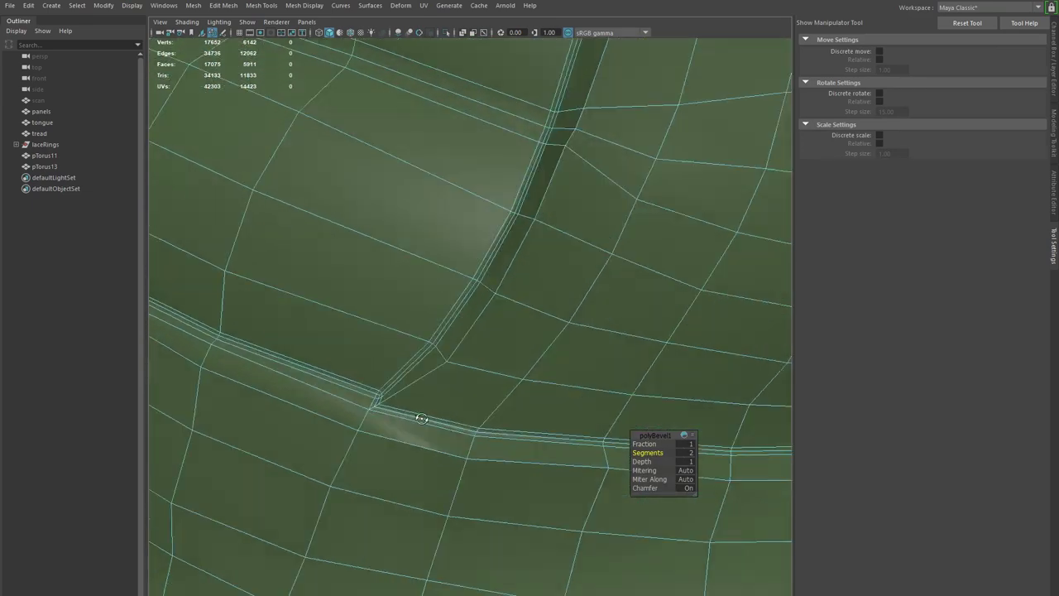
# - Preview the beveled panels mesh smoothed without selection and inspect the shaft's side and rear seams
pyautogui.keyDown('alt'); pyautogui.moveTo(505, 444); pyautogui.dragTo(417, 402, button='middle'); pyautogui.keyUp('alt')
pyautogui.keyDown('alt'); pyautogui.moveTo(417, 402); pyautogui.dragTo(504, 477); pyautogui.keyUp('alt')
pyautogui.keyDown('alt'); pyautogui.moveTo(504, 478); pyautogui.dragTo(534, 504, button='middle'); pyautogui.keyUp('alt')
pyautogui.press('F8')
pyautogui.press('q')
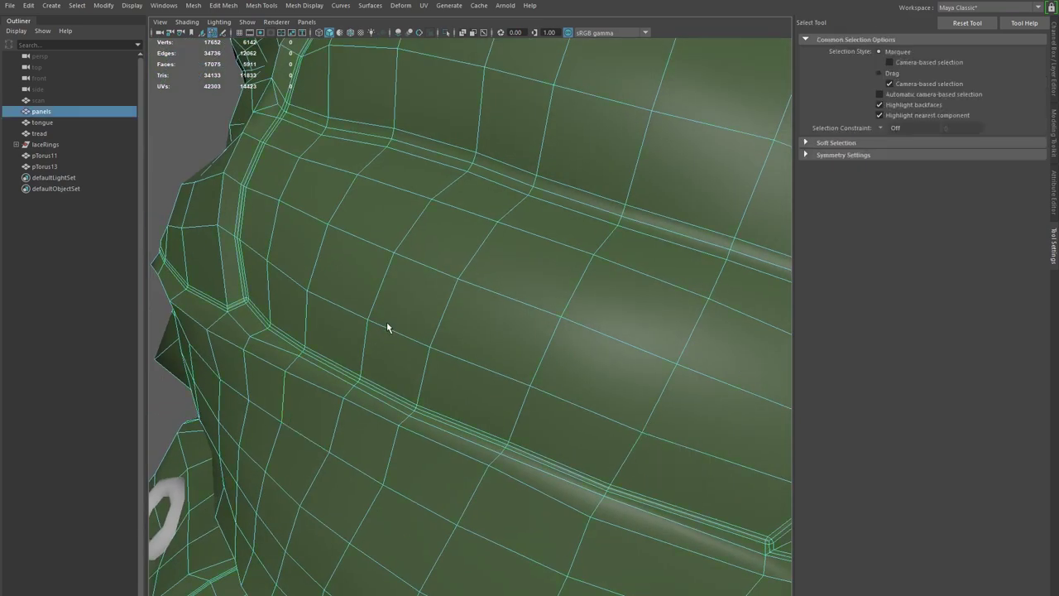
pyautogui.press('3')
pyautogui.click(187, 177)
pyautogui.keyDown('alt'); pyautogui.moveTo(352, 286); pyautogui.dragTo(262, 321, button='right'); pyautogui.keyUp('alt')
pyautogui.keyDown('alt'); pyautogui.moveTo(467, 397); pyautogui.dragTo(527, 421); pyautogui.keyUp('alt')
pyautogui.keyDown('alt'); pyautogui.moveTo(527, 420); pyautogui.dragTo(405, 438, button='middle'); pyautogui.keyUp('alt')
pyautogui.keyDown('alt'); pyautogui.moveTo(405, 438); pyautogui.dragTo(398, 460); pyautogui.keyUp('alt')
pyautogui.keyDown('alt'); pyautogui.moveTo(368, 426); pyautogui.dragTo(420, 499, button='middle'); pyautogui.keyUp('alt')
pyautogui.keyDown('alt'); pyautogui.moveTo(420, 499); pyautogui.dragTo(370, 478); pyautogui.keyUp('alt')
pyautogui.keyDown('alt'); pyautogui.moveTo(364, 354); pyautogui.dragTo(307, 400, button='middle'); pyautogui.keyUp('alt')
pyautogui.keyDown('alt'); pyautogui.moveTo(307, 401); pyautogui.dragTo(369, 416, button='right'); pyautogui.keyUp('alt')
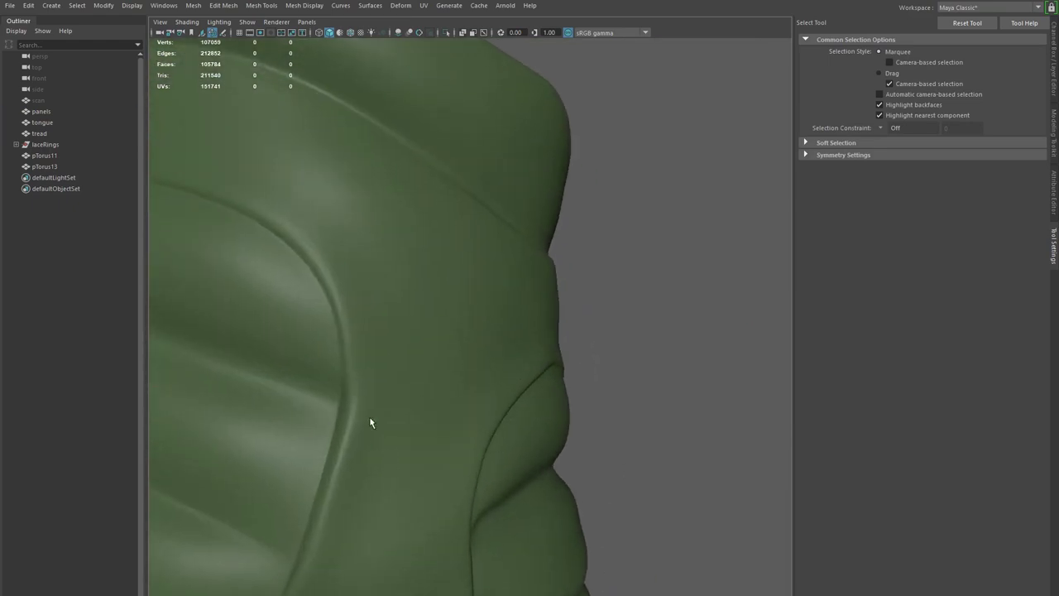
# - Return to the unsmoothed mesh and move the edges and vertices flanking the side panel's rounded rear seam closer to its crease
pyautogui.click(331, 425)
pyautogui.press('1')
pyautogui.moveTo(337, 468); pyautogui.dragTo(328, 428, button='right')
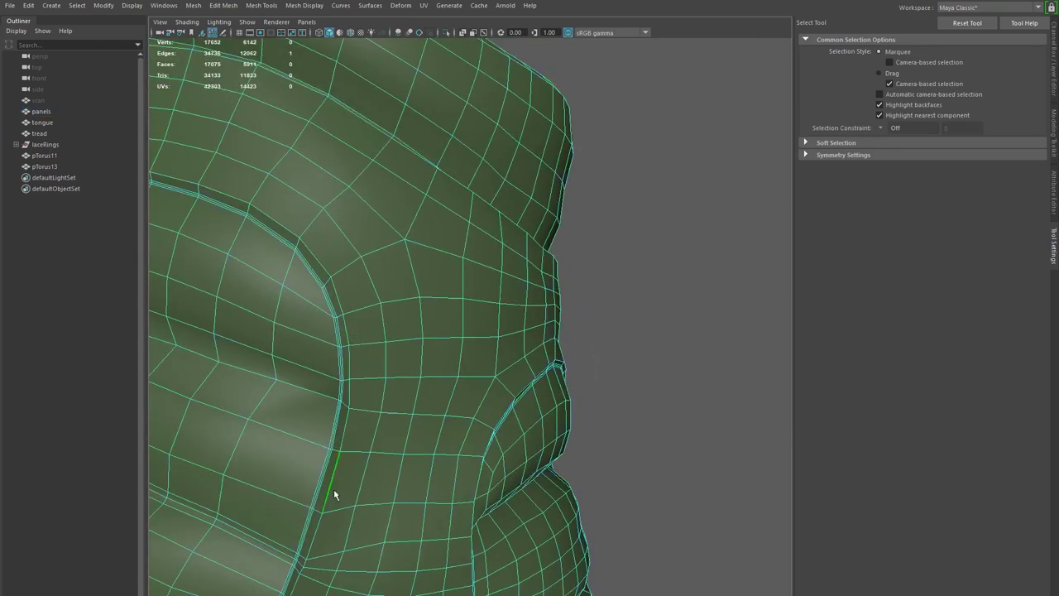
pyautogui.press('w')
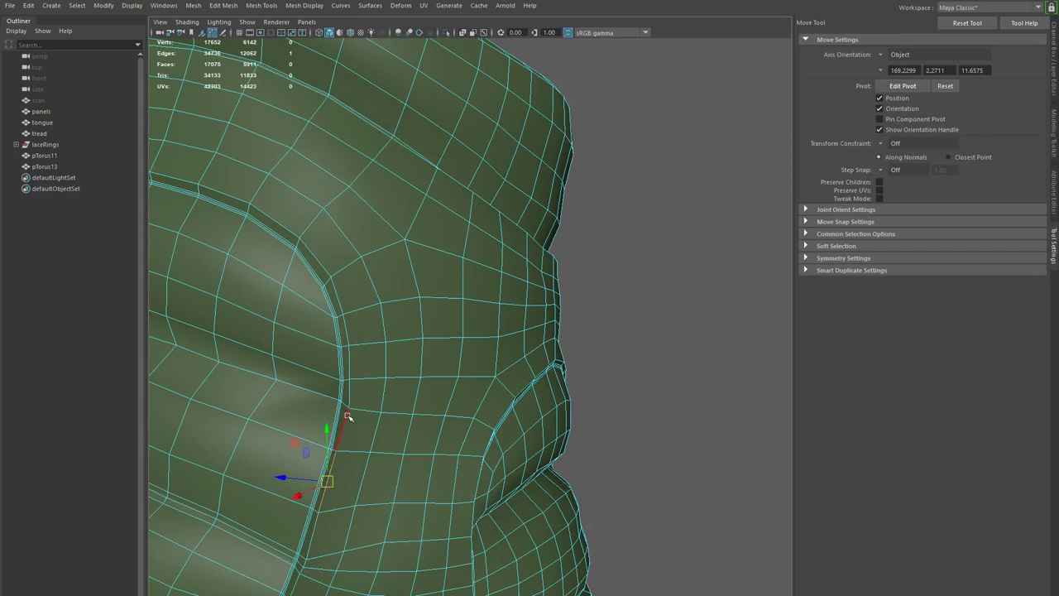
pyautogui.moveTo(351, 413); pyautogui.dragTo(322, 412, button='right')
pyautogui.click(350, 409)
pyautogui.moveTo(352, 409); pyautogui.dragTo(348, 405)
pyautogui.doubleClick(351, 380)
pyautogui.click(350, 379)
pyautogui.moveTo(320, 262); pyautogui.dragTo(321, 238, button='right')
pyautogui.click(315, 257)
pyautogui.moveTo(318, 255); pyautogui.dragTo(314, 257)
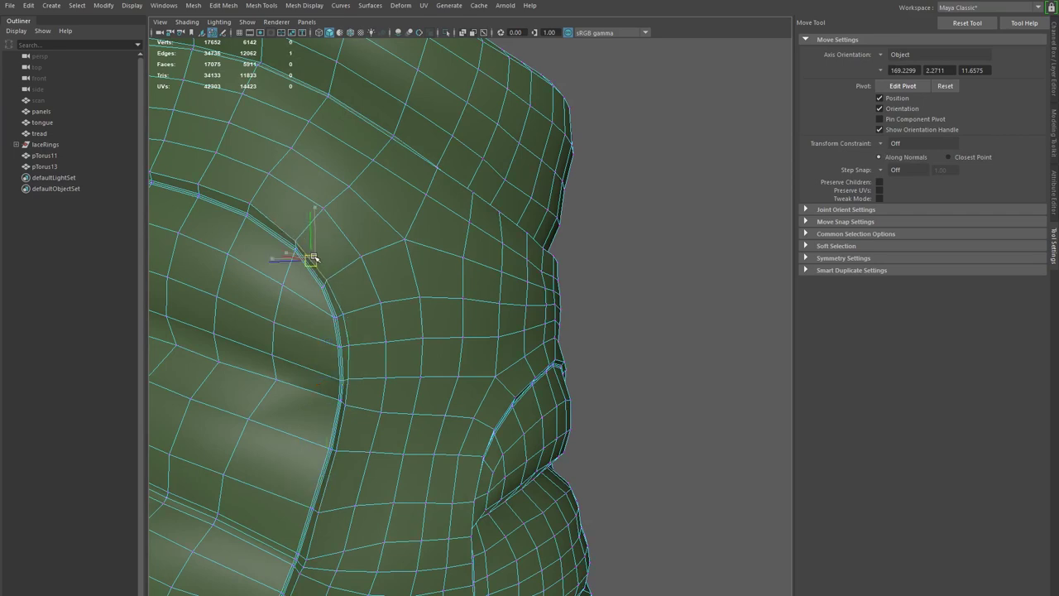
# - Move the edges and vertices just above the side panel's upper seam down against its crease
pyautogui.click(229, 198)
pyautogui.keyDown('alt'); pyautogui.moveTo(250, 208); pyautogui.dragTo(269, 227); pyautogui.keyUp('alt')
pyautogui.keyDown('alt'); pyautogui.moveTo(269, 226); pyautogui.dragTo(367, 274, button='middle'); pyautogui.keyUp('alt')
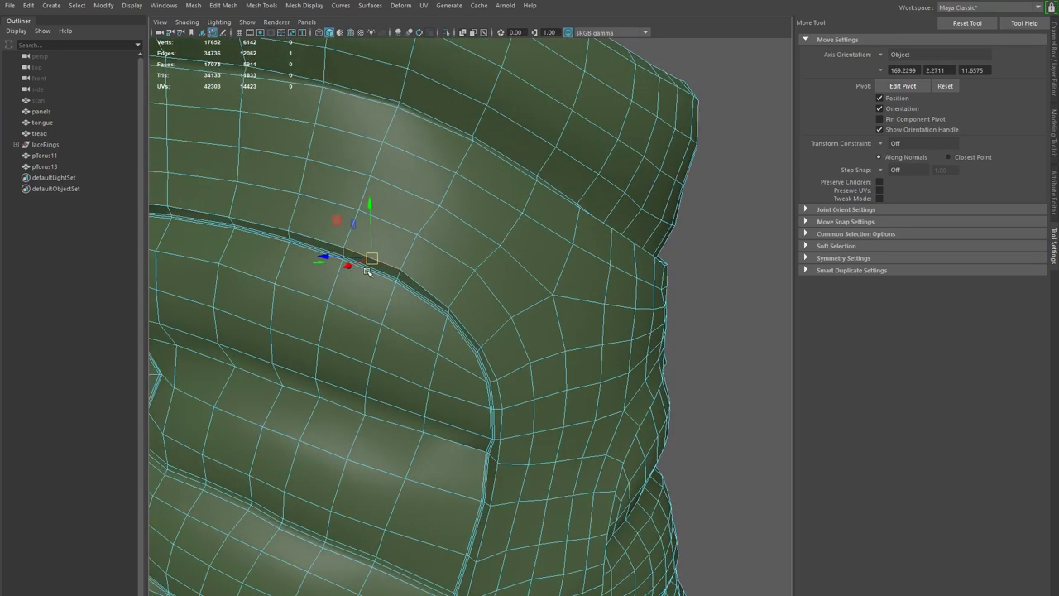
pyautogui.moveTo(373, 258); pyautogui.dragTo(333, 282)
pyautogui.click(279, 253)
pyautogui.moveTo(275, 248); pyautogui.dragTo(276, 251)
pyautogui.keyDown('alt'); pyautogui.moveTo(282, 255); pyautogui.dragTo(466, 362); pyautogui.keyUp('alt')
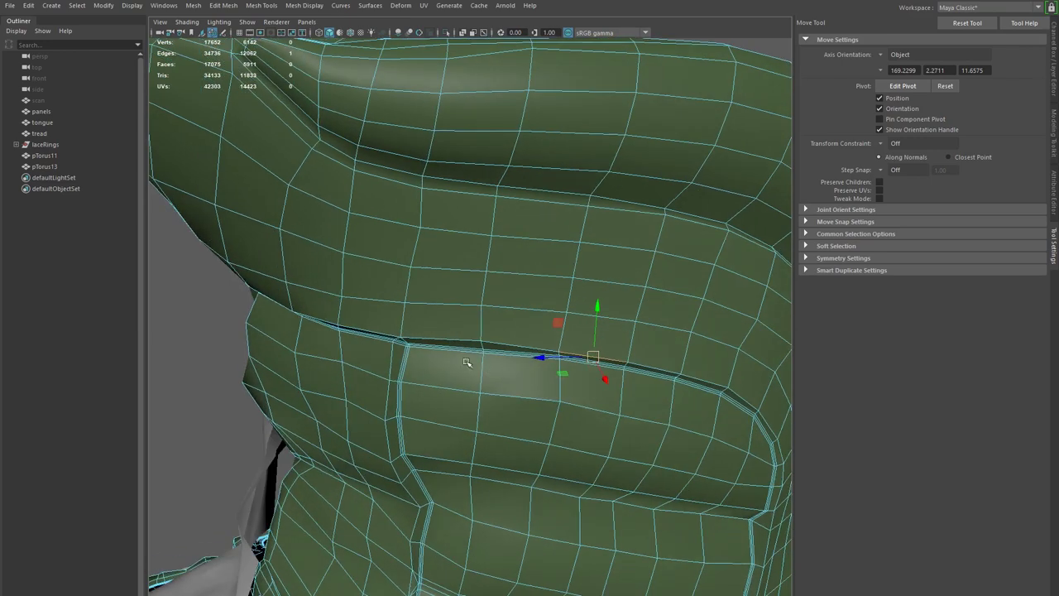
pyautogui.moveTo(496, 337); pyautogui.dragTo(472, 331, button='right')
pyautogui.click(482, 340)
pyautogui.moveTo(481, 341); pyautogui.dragTo(483, 343)
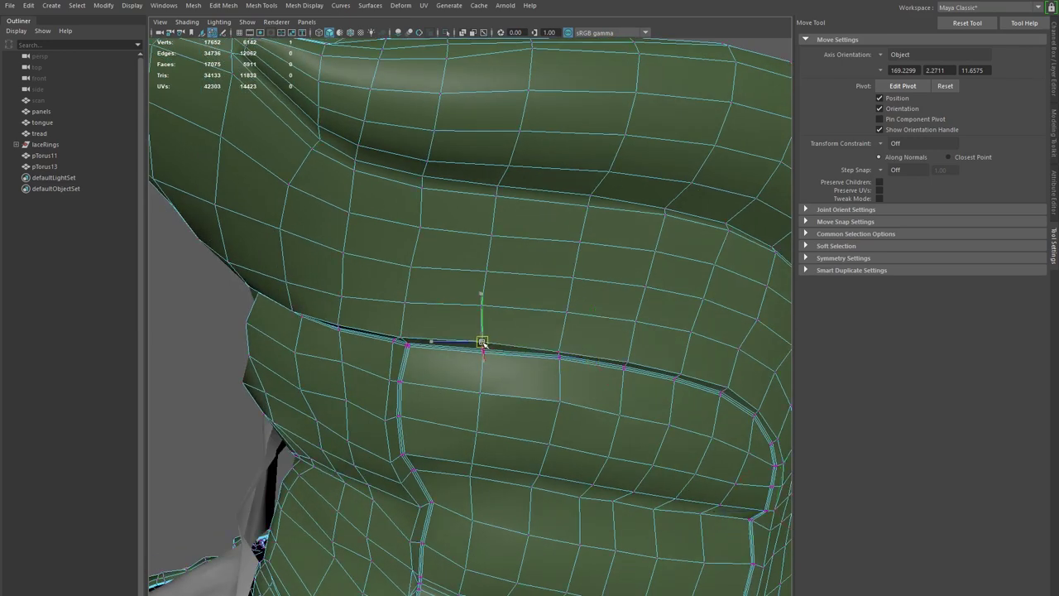
# - Move the edges just below the side panel's lower seam, starting near the lower rear corner, up towards the crease
pyautogui.keyDown('alt'); pyautogui.moveTo(559, 379); pyautogui.dragTo(522, 438, button='right'); pyautogui.keyUp('alt')
pyautogui.keyDown('alt'); pyautogui.moveTo(523, 438); pyautogui.dragTo(455, 314, button='middle'); pyautogui.keyUp('alt')
pyautogui.keyDown('alt'); pyautogui.moveTo(455, 314); pyautogui.dragTo(614, 418, button='right'); pyautogui.keyUp('alt')
pyautogui.keyDown('alt'); pyautogui.moveTo(615, 418); pyautogui.dragTo(614, 473); pyautogui.keyUp('alt')
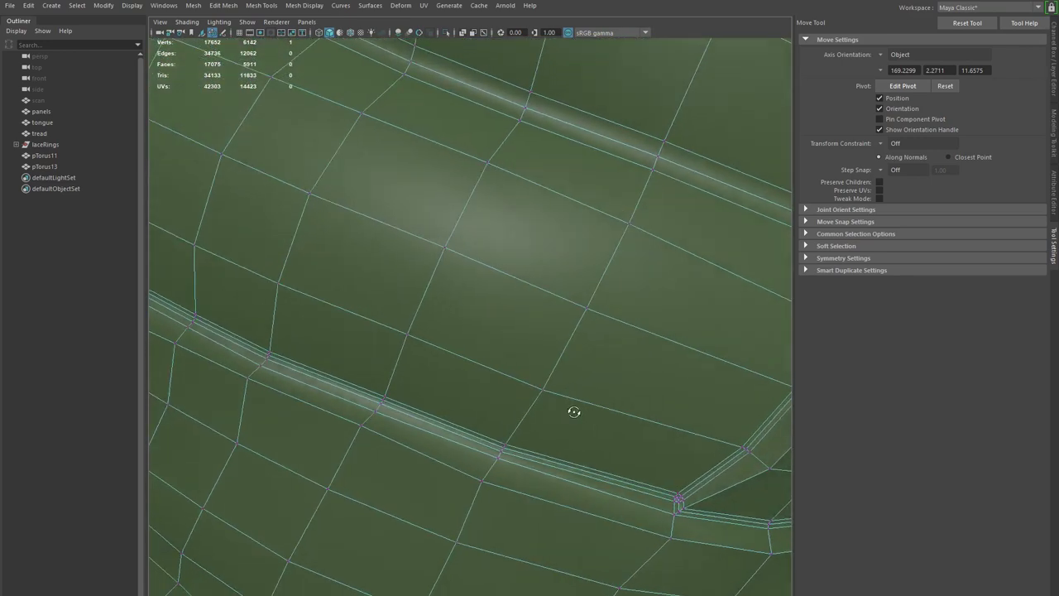
pyautogui.keyDown('alt'); pyautogui.moveTo(609, 488); pyautogui.dragTo(633, 402, button='middle'); pyautogui.keyUp('alt')
pyautogui.keyDown('alt'); pyautogui.moveTo(634, 402); pyautogui.dragTo(464, 384); pyautogui.keyUp('alt')
pyautogui.click(421, 346)
pyautogui.keyDown('alt'); pyautogui.moveTo(423, 348); pyautogui.dragTo(526, 403); pyautogui.keyUp('alt')
pyautogui.moveTo(526, 403); pyautogui.dragTo(525, 372, button='right')
pyautogui.click(522, 350)
pyautogui.moveTo(544, 355); pyautogui.dragTo(545, 345)
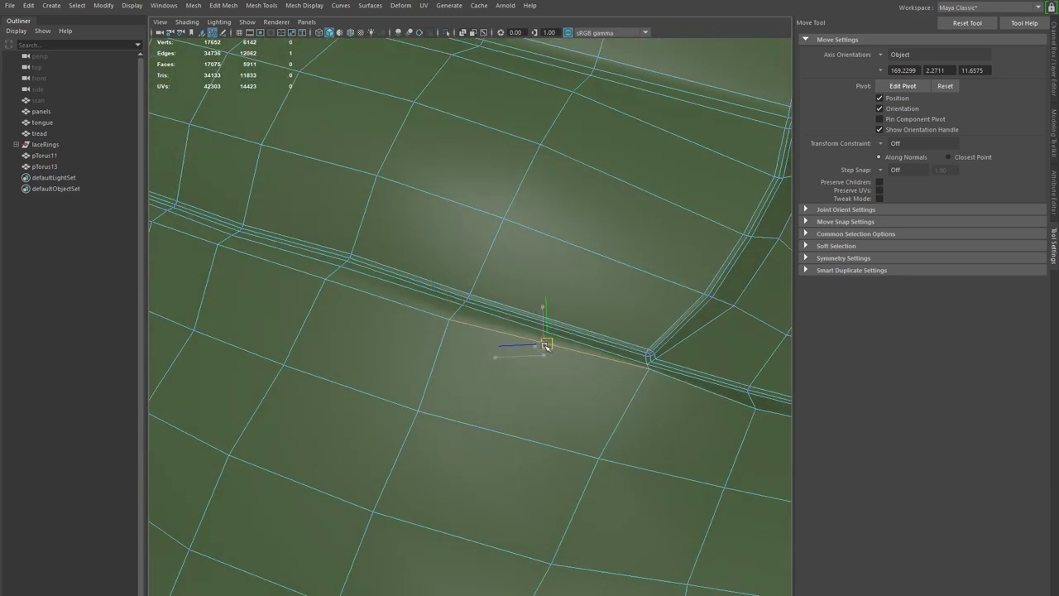
pyautogui.keyDown('alt'); pyautogui.moveTo(440, 333); pyautogui.dragTo(647, 405); pyautogui.keyUp('alt')
pyautogui.click(465, 329)
pyautogui.click(563, 346)
pyautogui.moveTo(569, 347); pyautogui.dragTo(570, 340)
# - Adjust the vertices below the junction at the side panel's lower front corner so they follow the crease
pyautogui.keyDown('alt'); pyautogui.moveTo(491, 381); pyautogui.dragTo(645, 351); pyautogui.keyUp('alt')
pyautogui.click(637, 378)
pyautogui.keyDown('alt'); pyautogui.moveTo(524, 369); pyautogui.dragTo(472, 350); pyautogui.keyUp('alt')
pyautogui.click(509, 381)
pyautogui.click(465, 345)
pyautogui.press('F9')
pyautogui.click(541, 373)
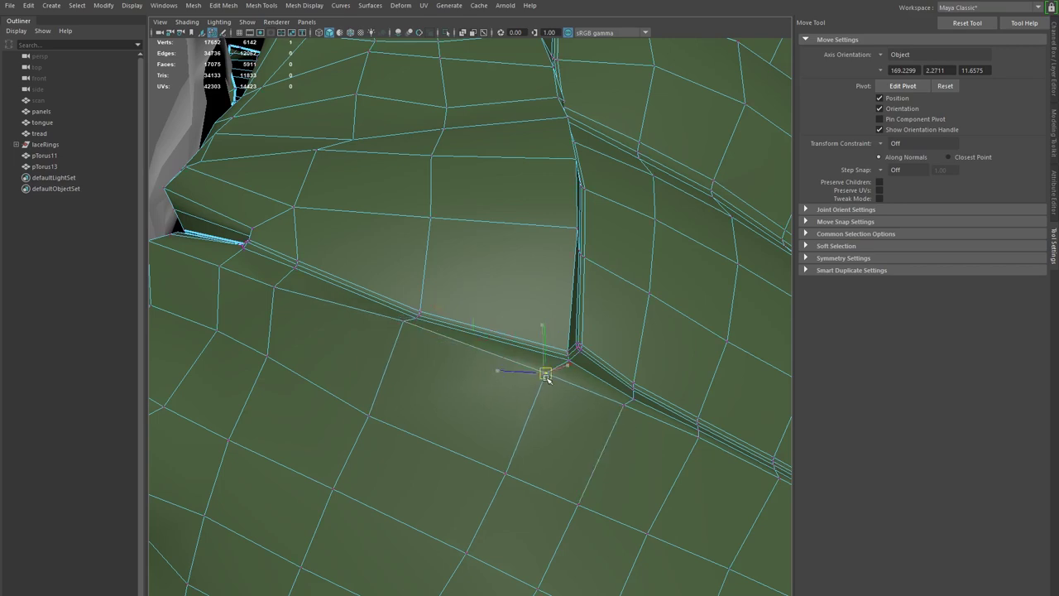
pyautogui.keyDown('alt'); pyautogui.moveTo(558, 383); pyautogui.dragTo(553, 388); pyautogui.keyUp('alt')
pyautogui.moveTo(602, 423); pyautogui.dragTo(612, 425)
# - Check the front edge of the shaft and preview the panels mesh smoothed from the side
pyautogui.keyDown('alt'); pyautogui.moveTo(553, 351); pyautogui.dragTo(560, 366); pyautogui.keyUp('alt')
pyautogui.keyDown('alt'); pyautogui.moveTo(560, 367); pyautogui.dragTo(570, 405, button='middle'); pyautogui.keyUp('alt')
pyautogui.keyDown('alt'); pyautogui.moveTo(422, 371); pyautogui.dragTo(488, 390); pyautogui.keyUp('alt')
pyautogui.keyDown('alt'); pyautogui.moveTo(488, 390); pyautogui.dragTo(488, 413, button='middle'); pyautogui.keyUp('alt')
pyautogui.moveTo(488, 412)
pyautogui.keyDown('alt'); pyautogui.mouseDown()
pyautogui.moveTo(466, 428)
pyautogui.moveTo(477, 411)
pyautogui.mouseUp(); pyautogui.keyUp('alt')
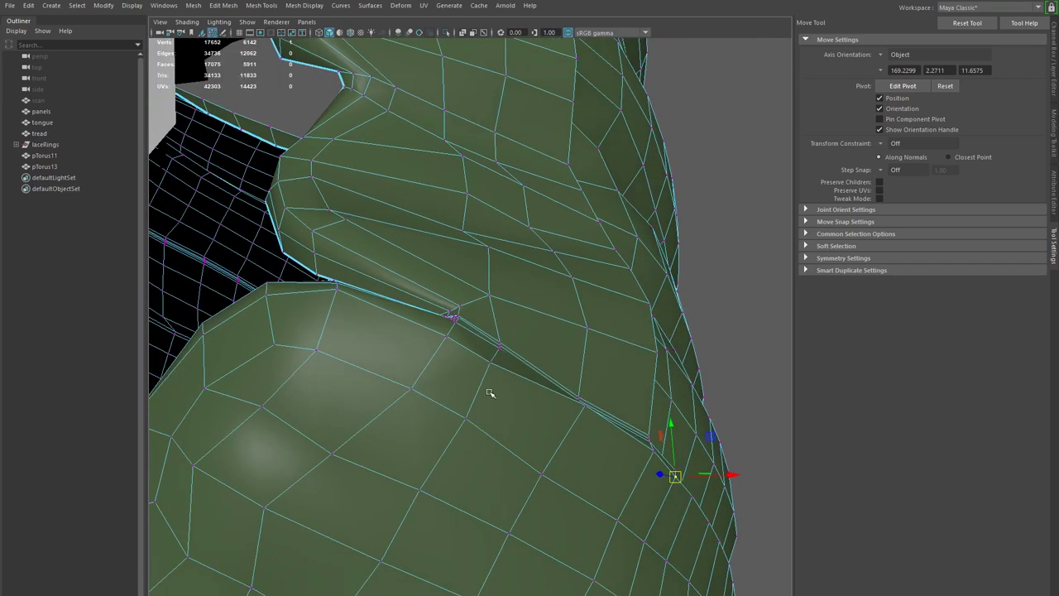
pyautogui.keyDown('alt'); pyautogui.moveTo(480, 342); pyautogui.dragTo(465, 426); pyautogui.keyUp('alt')
pyautogui.moveTo(488, 430); pyautogui.dragTo(590, 382, button='right')
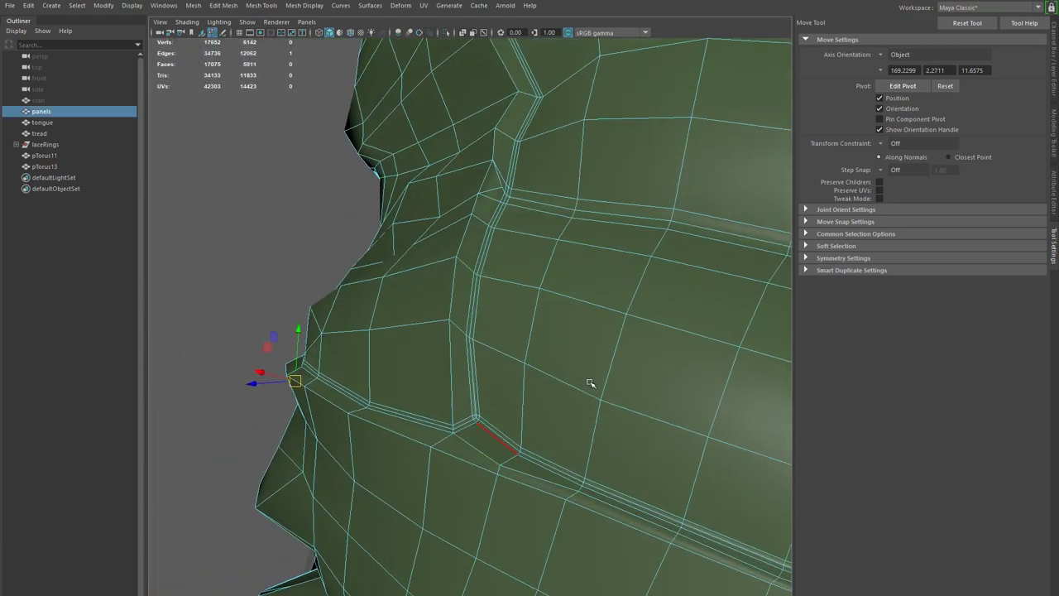
pyautogui.press('3')
pyautogui.click(212, 201)
pyautogui.keyDown('alt'); pyautogui.moveTo(451, 300); pyautogui.dragTo(306, 319, button='right'); pyautogui.keyUp('alt')
pyautogui.moveTo(306, 319)
pyautogui.keyDown('alt'); pyautogui.mouseDown()
pyautogui.moveTo(333, 323)
pyautogui.moveTo(292, 323)
pyautogui.mouseUp(); pyautogui.keyUp('alt')
pyautogui.keyDown('alt'); pyautogui.moveTo(438, 381); pyautogui.dragTo(404, 400); pyautogui.keyUp('alt')
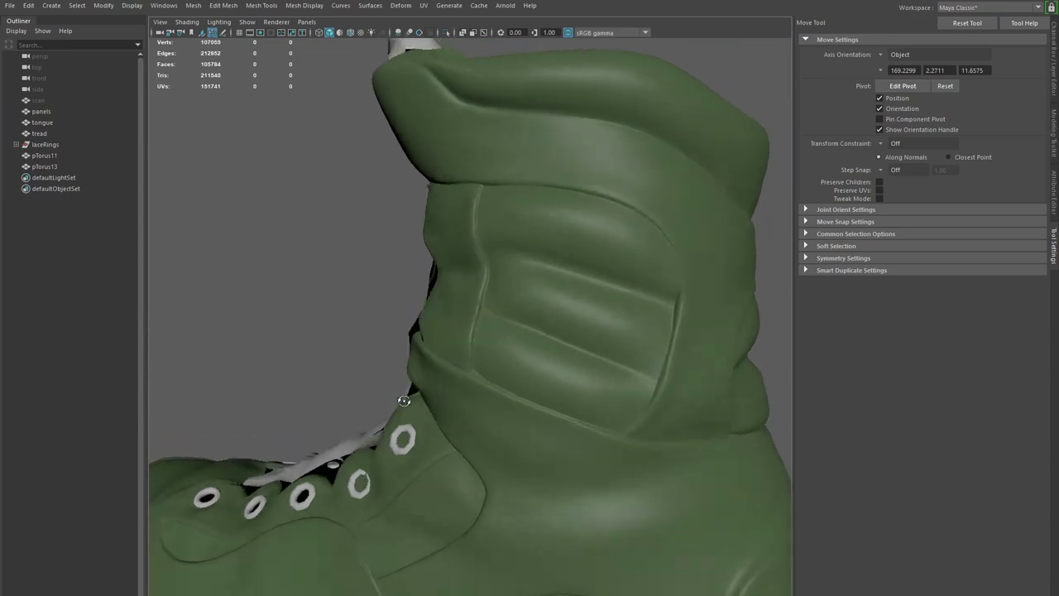
pyautogui.keyDown('alt'); pyautogui.moveTo(459, 382); pyautogui.dragTo(503, 388); pyautogui.keyUp('alt')
# - Compare the side panel's lower rear corner and surrounding seams in the unsmoothed and smoothed mesh
pyautogui.click(574, 334)
pyautogui.press('1')
pyautogui.keyDown('alt'); pyautogui.moveTo(556, 382); pyautogui.dragTo(406, 350, button='middle'); pyautogui.keyUp('alt')
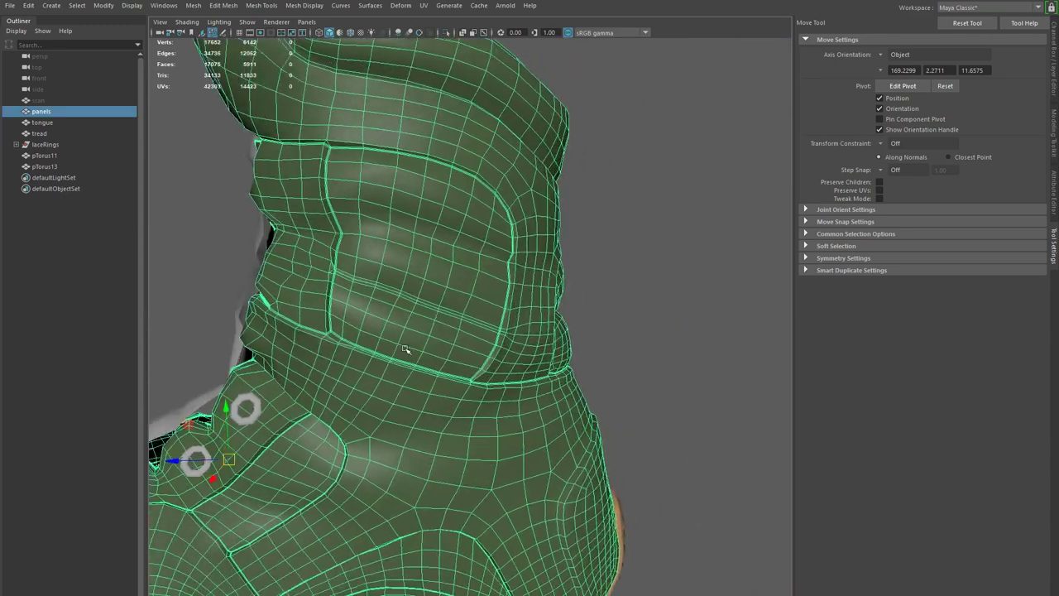
pyautogui.keyDown('alt'); pyautogui.moveTo(406, 350); pyautogui.dragTo(521, 439, button='right'); pyautogui.keyUp('alt')
pyautogui.keyDown('alt'); pyautogui.moveTo(521, 439); pyautogui.dragTo(482, 456); pyautogui.keyUp('alt')
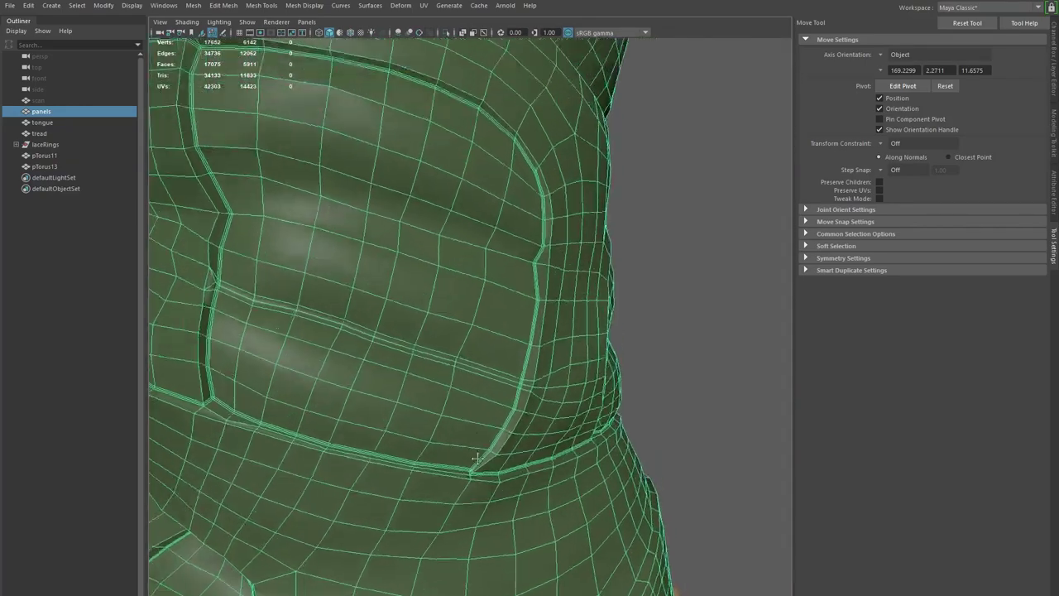
pyautogui.keyDown('alt'); pyautogui.moveTo(481, 455); pyautogui.dragTo(459, 467, button='right'); pyautogui.keyUp('alt')
pyautogui.keyDown('alt'); pyautogui.moveTo(459, 467); pyautogui.dragTo(474, 402); pyautogui.keyUp('alt')
pyautogui.keyDown('alt'); pyautogui.moveTo(399, 350); pyautogui.dragTo(458, 429); pyautogui.keyUp('alt')
pyautogui.click(711, 245)
pyautogui.keyDown('alt'); pyautogui.moveTo(708, 257); pyautogui.dragTo(505, 397); pyautogui.keyUp('alt')
pyautogui.click(468, 392)
pyautogui.press('3')
pyautogui.click(718, 347)
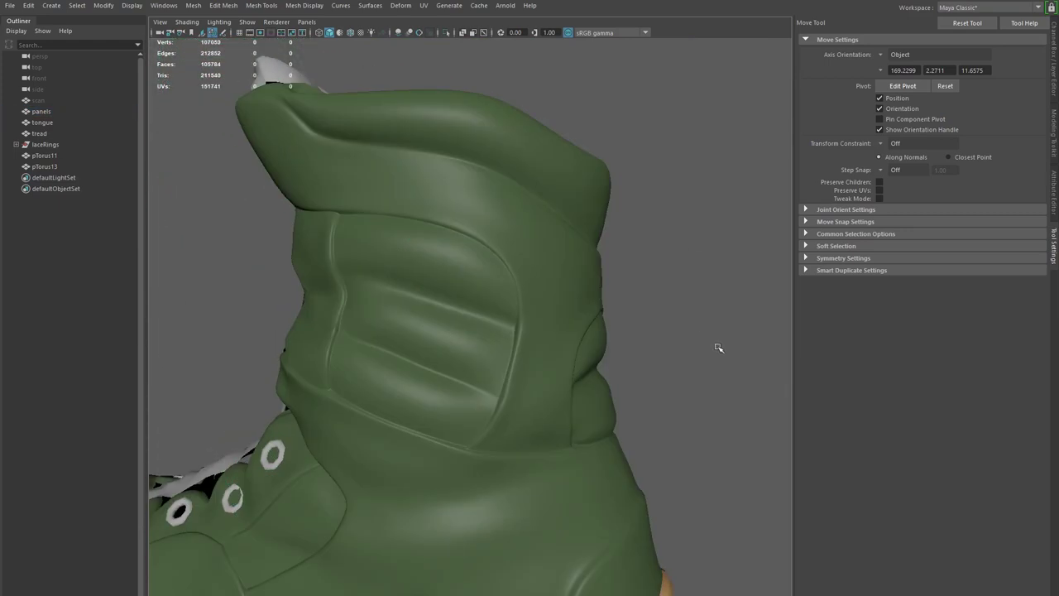
pyautogui.keyDown('alt'); pyautogui.moveTo(718, 347); pyautogui.dragTo(678, 370); pyautogui.keyUp('alt')
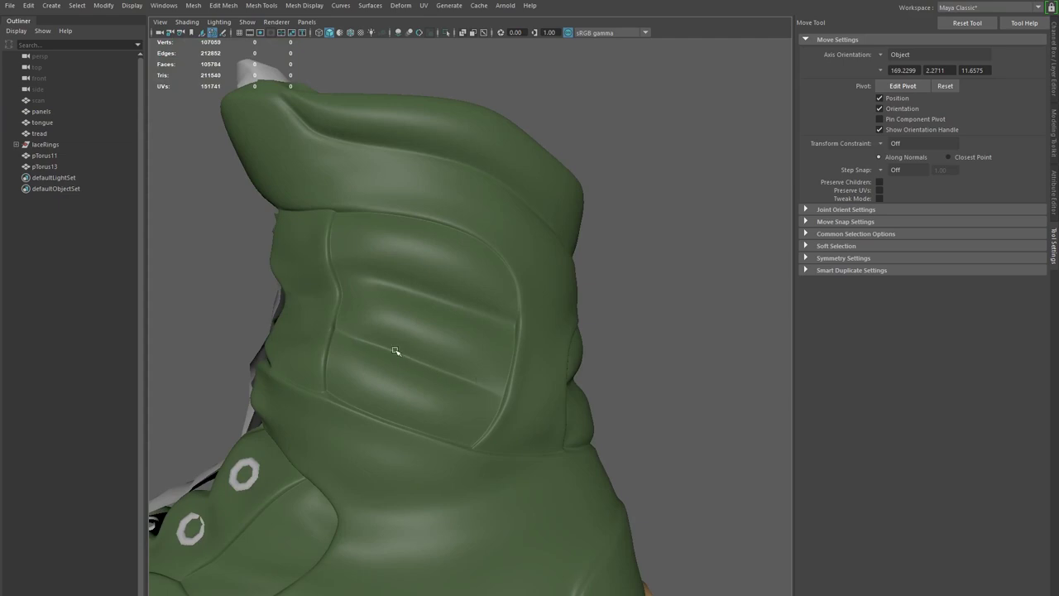
# - Examine the padded folds inside the side panel and the front seam junction on the unsmoothed mesh
pyautogui.click(420, 361)
pyautogui.press('1')
pyautogui.keyDown('alt'); pyautogui.moveTo(378, 336); pyautogui.dragTo(608, 420, button='right'); pyautogui.keyUp('alt')
pyautogui.keyDown('alt'); pyautogui.moveTo(489, 434); pyautogui.dragTo(512, 443); pyautogui.keyUp('alt')
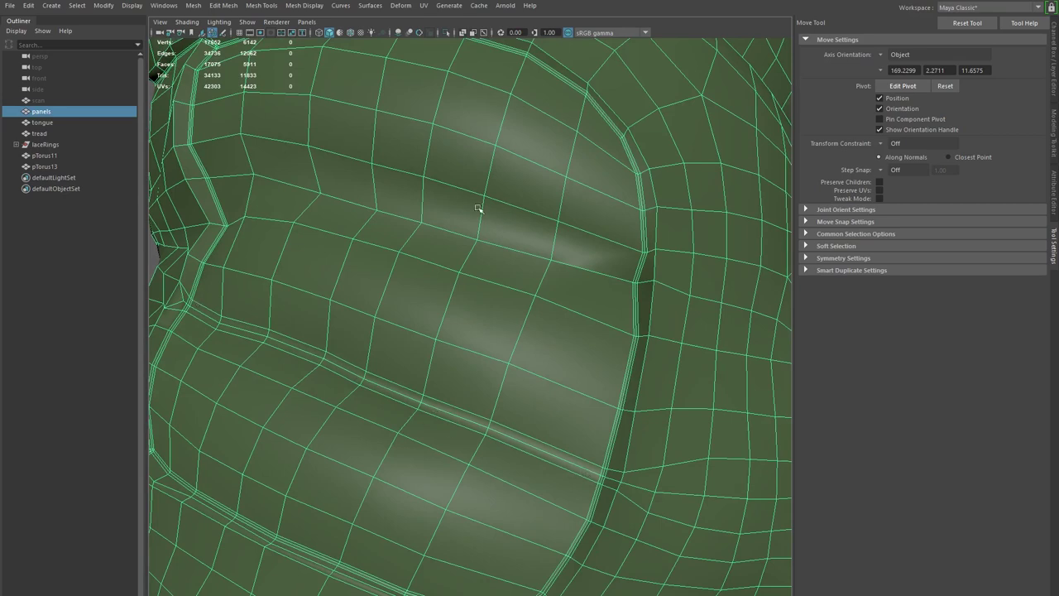
pyautogui.scroll(-6, 606, 410)
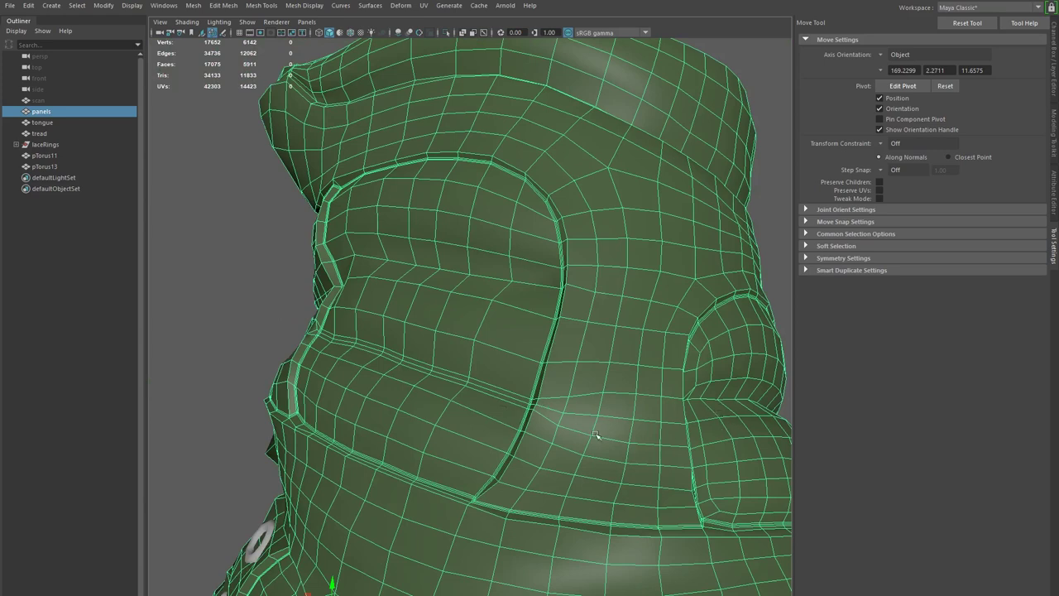
pyautogui.keyDown('alt'); pyautogui.moveTo(358, 345); pyautogui.dragTo(461, 362); pyautogui.keyUp('alt')
pyautogui.keyDown('alt'); pyautogui.moveTo(460, 361); pyautogui.dragTo(525, 413, button='right'); pyautogui.keyUp('alt')
pyautogui.keyDown('alt'); pyautogui.moveTo(525, 414); pyautogui.dragTo(539, 441); pyautogui.keyUp('alt')
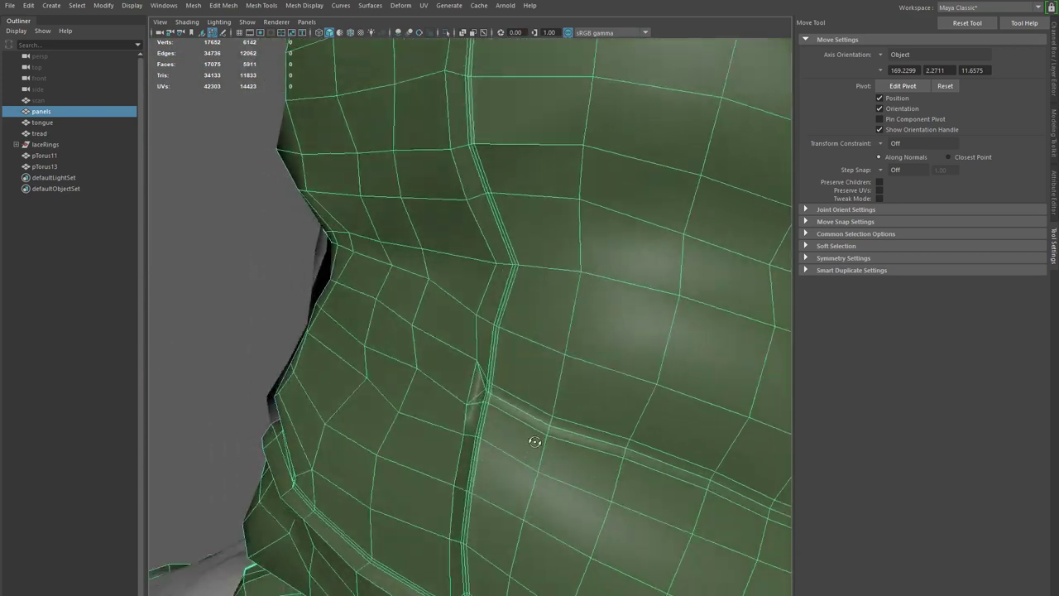
pyautogui.keyDown('alt'); pyautogui.moveTo(539, 441); pyautogui.dragTo(547, 474, button='right'); pyautogui.keyUp('alt')
pyautogui.keyDown('alt'); pyautogui.moveTo(549, 474); pyautogui.dragTo(477, 456); pyautogui.keyUp('alt')
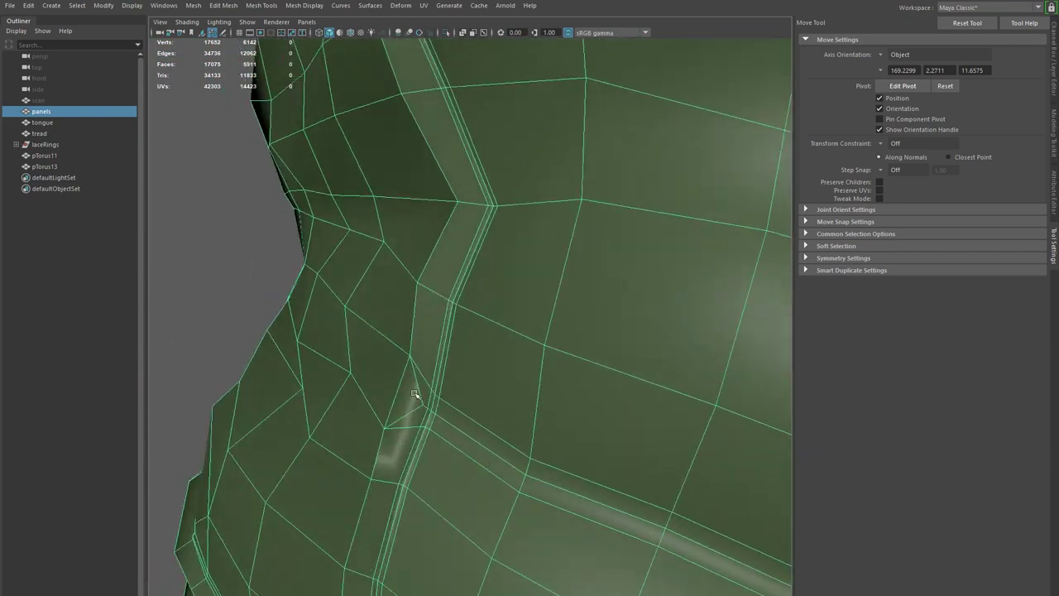
pyautogui.keyDown('alt'); pyautogui.moveTo(509, 455); pyautogui.dragTo(402, 418, button='right'); pyautogui.keyUp('alt')
pyautogui.keyDown('alt'); pyautogui.moveTo(402, 418); pyautogui.dragTo(278, 356); pyautogui.keyUp('alt')
pyautogui.keyDown('alt'); pyautogui.moveTo(603, 526); pyautogui.dragTo(285, 305); pyautogui.keyUp('alt')
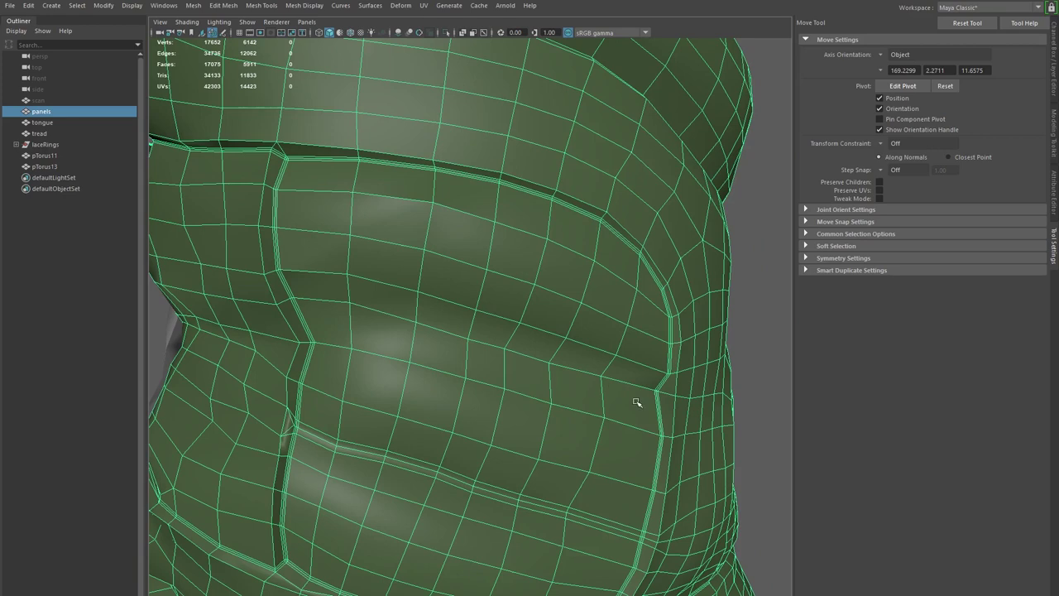
pyautogui.keyDown('alt'); pyautogui.moveTo(501, 321); pyautogui.dragTo(539, 397, button='middle'); pyautogui.keyUp('alt')
pyautogui.keyDown('alt'); pyautogui.moveTo(378, 328); pyautogui.dragTo(391, 326); pyautogui.keyUp('alt')
# - Select all faces of the side panel's uppermost padded section and extrude them
pyautogui.moveTo(385, 290); pyautogui.dragTo(382, 322, button='right')
pyautogui.click(382, 262)
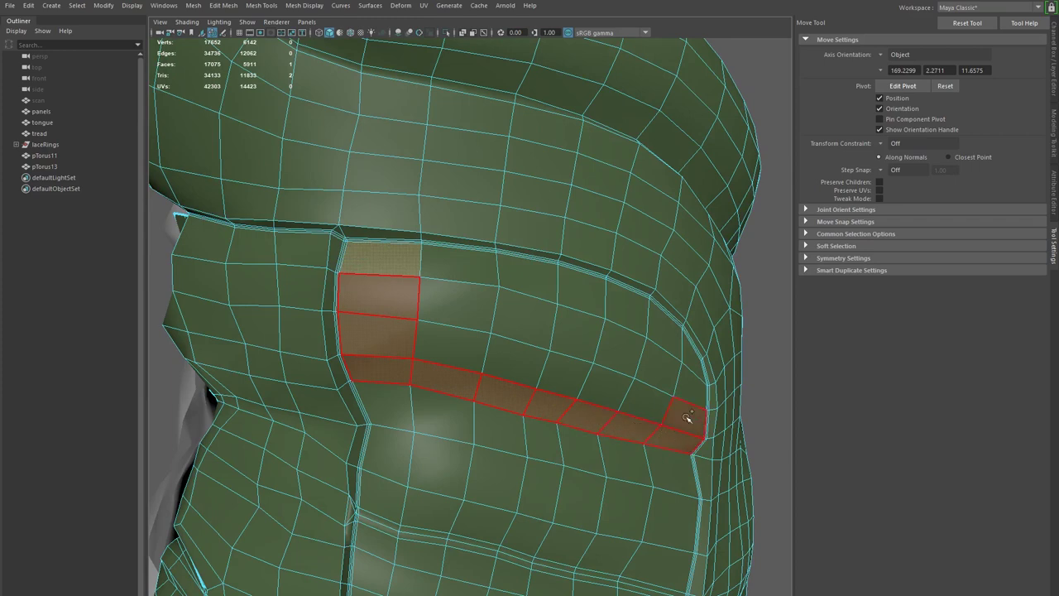
pyautogui.keyDown('shift'); pyautogui.moveTo(606, 316); pyautogui.dragTo(449, 278); pyautogui.keyUp('shift')
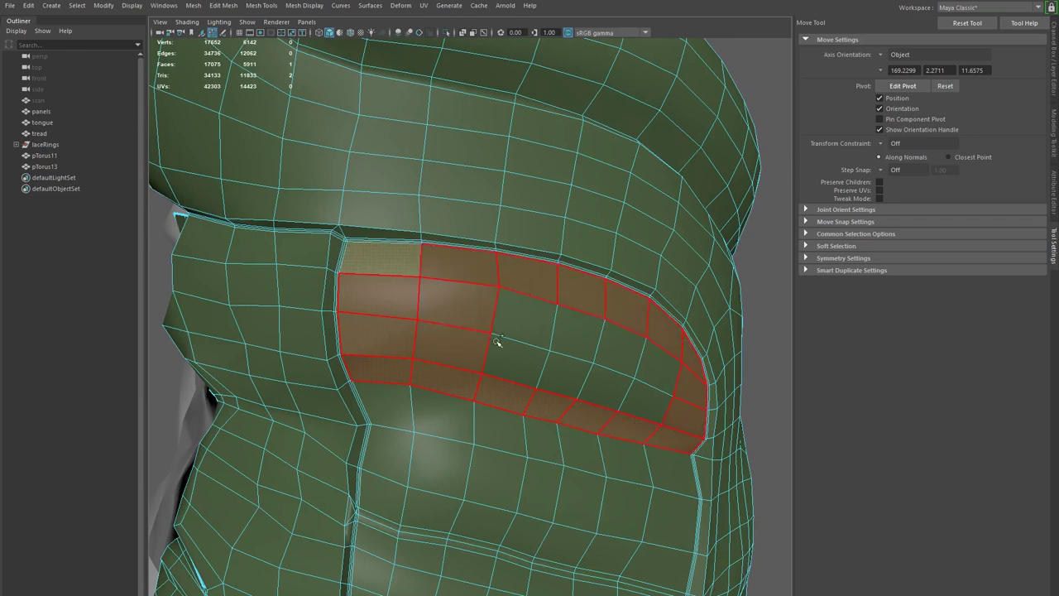
pyautogui.keyDown('shift'); pyautogui.moveTo(652, 398); pyautogui.dragTo(598, 407); pyautogui.keyUp('shift')
pyautogui.keyDown('alt'); pyautogui.moveTo(402, 432); pyautogui.dragTo(395, 390); pyautogui.keyUp('alt')
pyautogui.keyDown('alt'); pyautogui.moveTo(395, 389); pyautogui.dragTo(439, 411, button='right'); pyautogui.keyUp('alt')
pyautogui.keyDown('alt'); pyautogui.moveTo(439, 410); pyautogui.dragTo(454, 405); pyautogui.keyUp('alt')
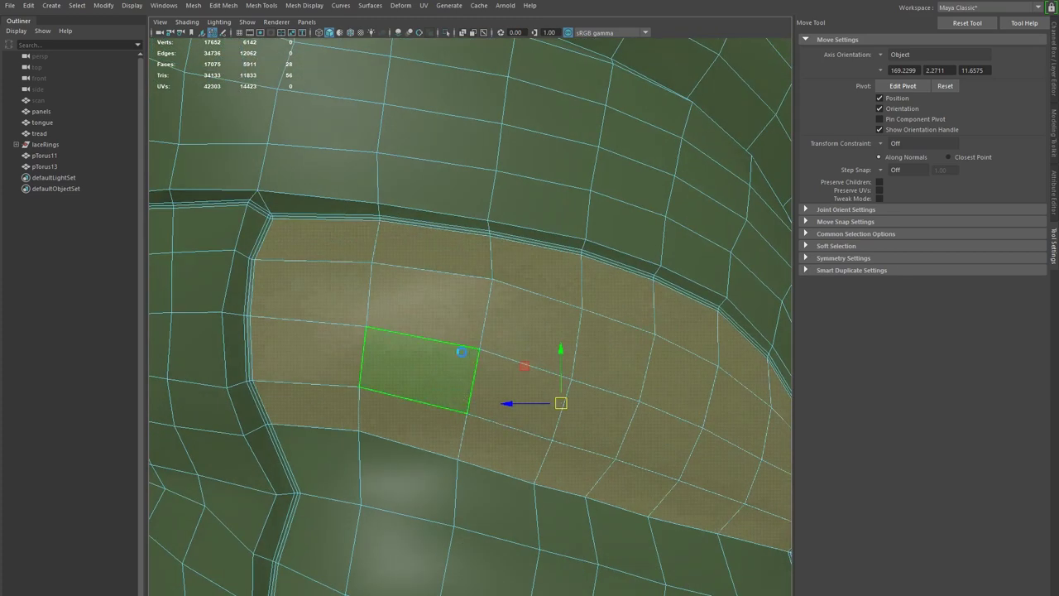
pyautogui.hotkey('ctrl', 'e')
pyautogui.keyDown('alt'); pyautogui.moveTo(549, 329); pyautogui.dragTo(520, 323); pyautogui.keyUp('alt')
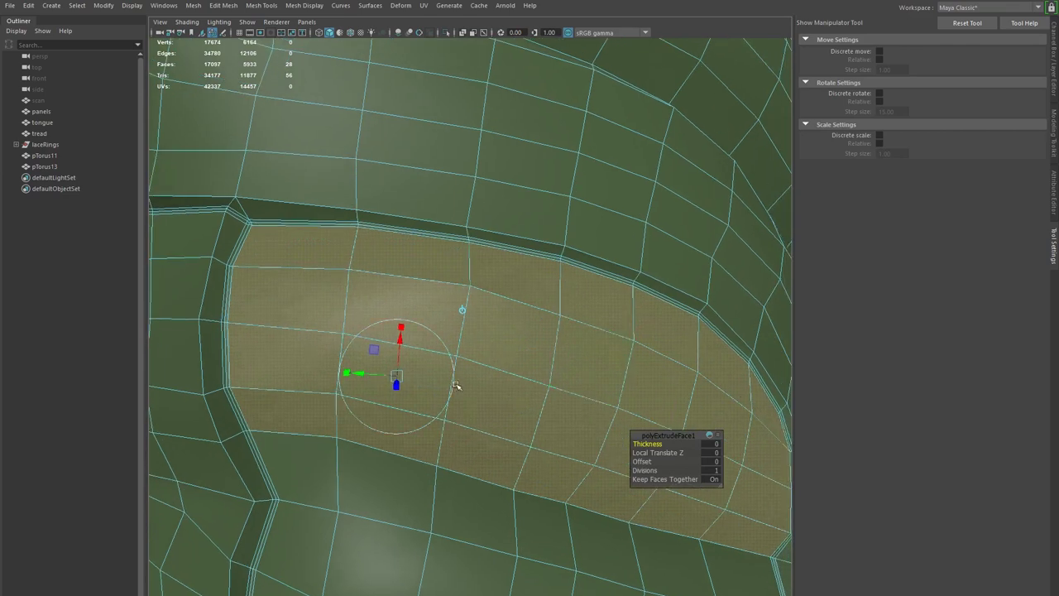
# - Set the Scale tool's transform constraint to Surface and scale the extruded faces slightly inward
pyautogui.press('e')
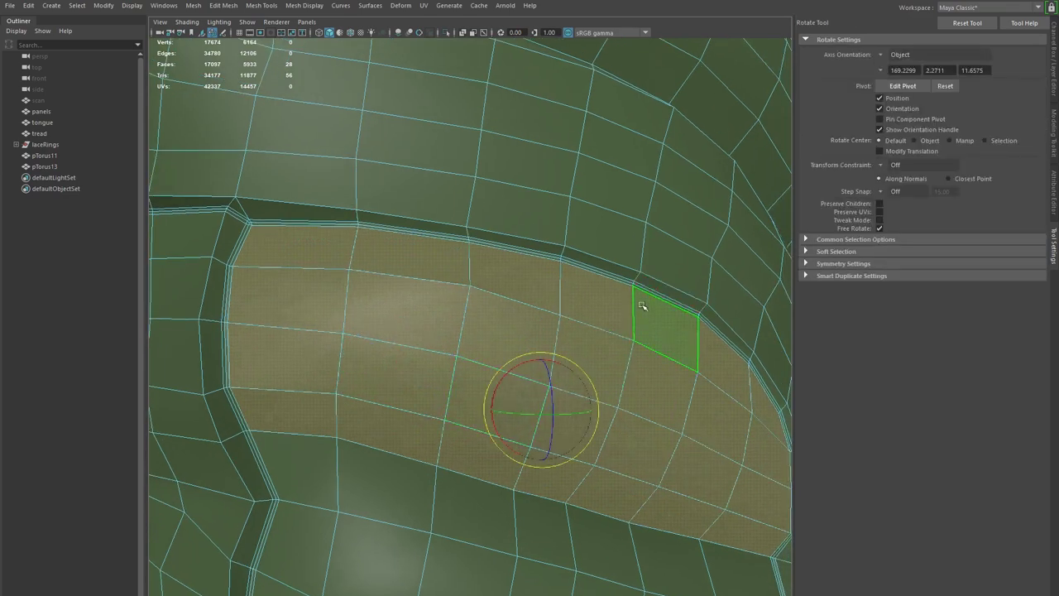
pyautogui.press('r')
pyautogui.keyDown('alt'); pyautogui.moveTo(642, 306); pyautogui.dragTo(601, 349); pyautogui.keyUp('alt')
pyautogui.click(880, 156)
pyautogui.click(911, 184)
pyautogui.keyDown('alt'); pyautogui.moveTo(515, 382); pyautogui.dragTo(543, 340, button='middle'); pyautogui.keyUp('alt')
pyautogui.keyDown('alt'); pyautogui.moveTo(542, 340); pyautogui.dragTo(512, 387, button='right'); pyautogui.keyUp('alt')
pyautogui.keyDown('alt'); pyautogui.moveTo(512, 388); pyautogui.dragTo(490, 378); pyautogui.keyUp('alt')
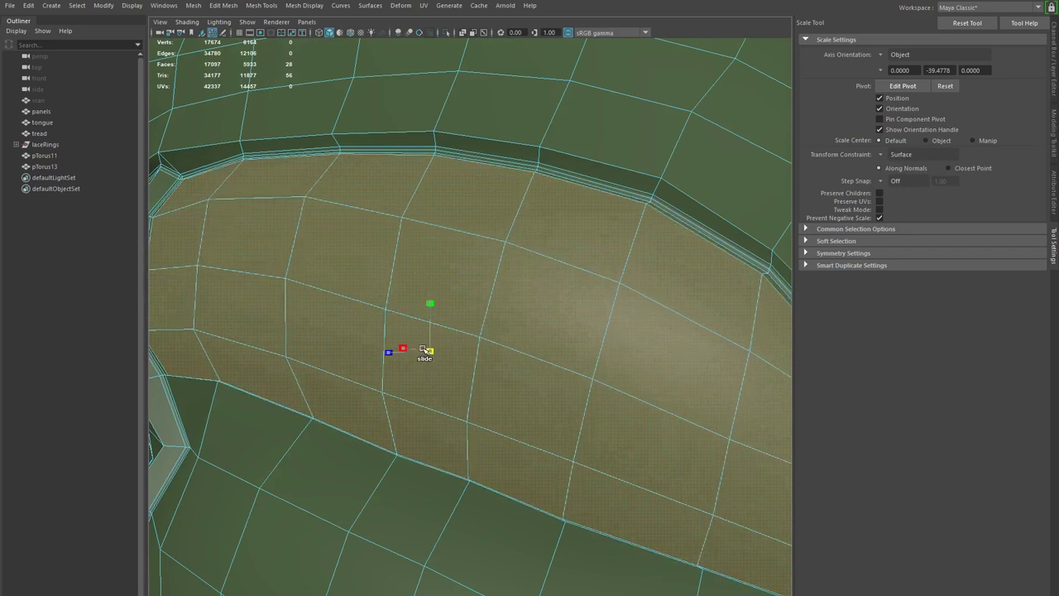
pyautogui.moveTo(430, 352)
pyautogui.keyDown('alt'); pyautogui.mouseDown()
pyautogui.moveTo(478, 357)
pyautogui.moveTo(426, 361)
pyautogui.mouseUp(); pyautogui.keyUp('alt')
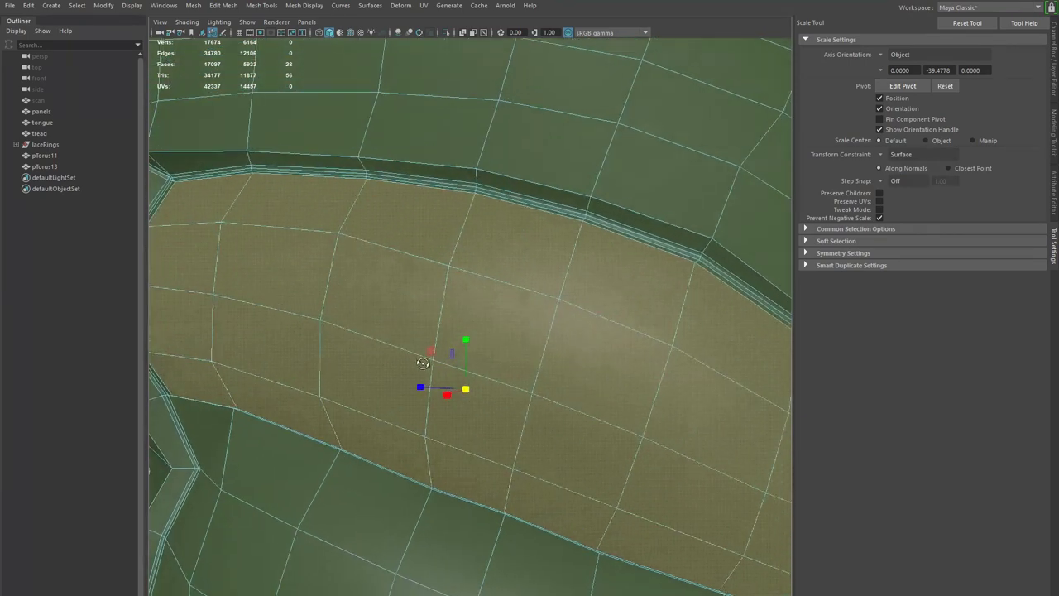
pyautogui.keyDown('alt'); pyautogui.moveTo(425, 362); pyautogui.dragTo(485, 289, button='middle'); pyautogui.keyUp('alt')
pyautogui.keyDown('alt'); pyautogui.moveTo(484, 289); pyautogui.dragTo(549, 352, button='right'); pyautogui.keyUp('alt')
pyautogui.keyDown('alt'); pyautogui.moveTo(549, 352); pyautogui.dragTo(527, 348); pyautogui.keyUp('alt')
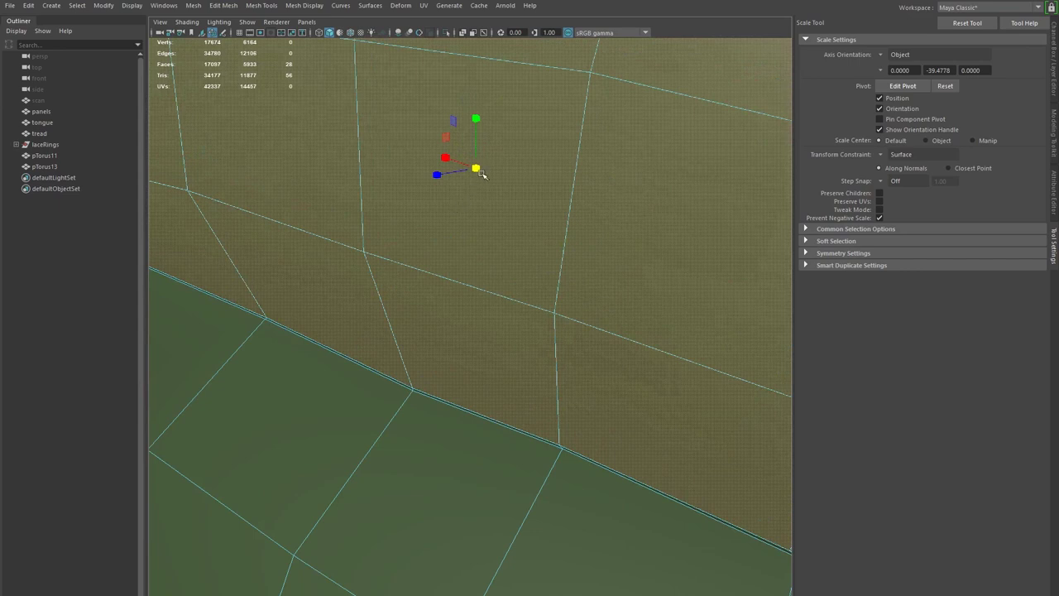
pyautogui.moveTo(476, 171); pyautogui.dragTo(445, 196)
pyautogui.keyDown('alt'); pyautogui.moveTo(502, 208); pyautogui.dragTo(451, 216, button='right'); pyautogui.keyUp('alt')
pyautogui.keyDown('alt'); pyautogui.moveTo(451, 216); pyautogui.dragTo(500, 228); pyautogui.keyUp('alt')
pyautogui.keyDown('alt'); pyautogui.moveTo(496, 231); pyautogui.dragTo(489, 234); pyautogui.keyUp('alt')
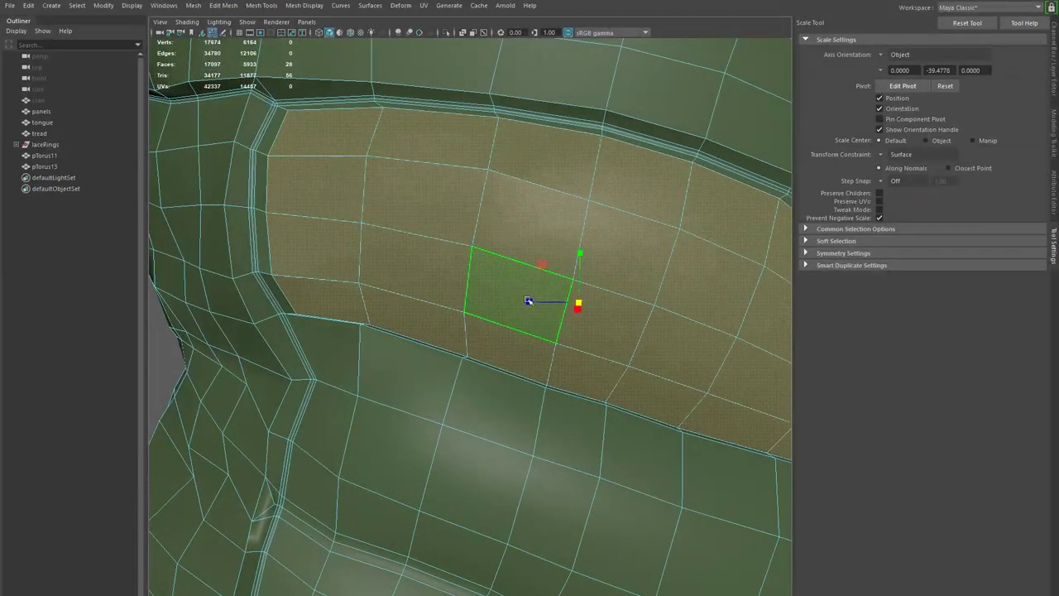
# - Scale the inset faces further lengthwise and check their gap to the seam at both ends
pyautogui.moveTo(528, 302); pyautogui.dragTo(539, 299)
pyautogui.moveTo(455, 234); pyautogui.dragTo(450, 235)
pyautogui.keyDown('alt'); pyautogui.moveTo(450, 235); pyautogui.dragTo(403, 288); pyautogui.keyUp('alt')
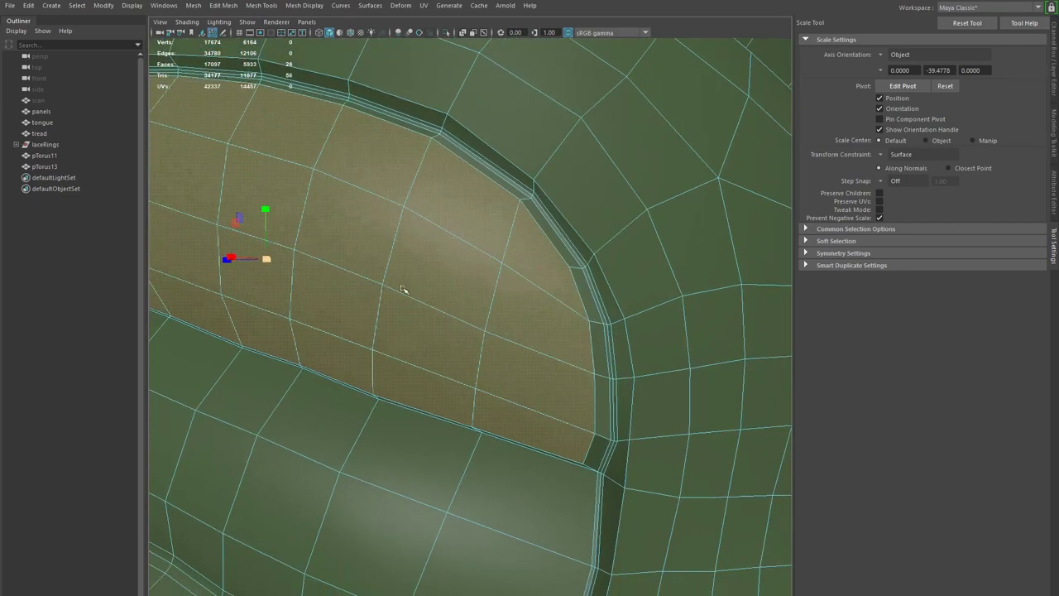
pyautogui.moveTo(267, 260); pyautogui.dragTo(524, 402)
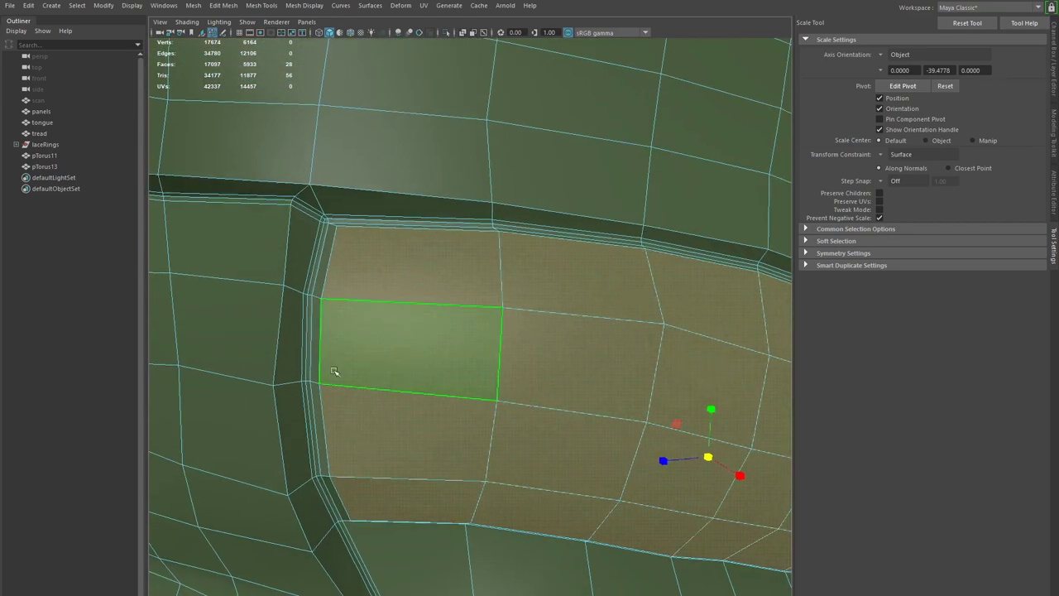
# - Select the inset's four front boundary edges and slide them with the Move tool's transform constraint set to Edge
pyautogui.press('F10')
pyautogui.click(330, 276)
pyautogui.keyDown('shift'); pyautogui.click(319, 345); pyautogui.keyUp('shift')
pyautogui.keyDown('shift'); pyautogui.click(325, 406); pyautogui.keyUp('shift')
pyautogui.keyDown('shift'); pyautogui.click(346, 501); pyautogui.keyUp('shift')
pyautogui.click(882, 155)
pyautogui.click(907, 171)
pyautogui.keyDown('alt'); pyautogui.moveTo(556, 346); pyautogui.dragTo(574, 348); pyautogui.keyUp('alt')
pyautogui.press('w')
pyautogui.moveTo(400, 398); pyautogui.dragTo(415, 376)
pyautogui.keyDown('alt'); pyautogui.moveTo(562, 422); pyautogui.dragTo(494, 469); pyautogui.keyUp('alt')
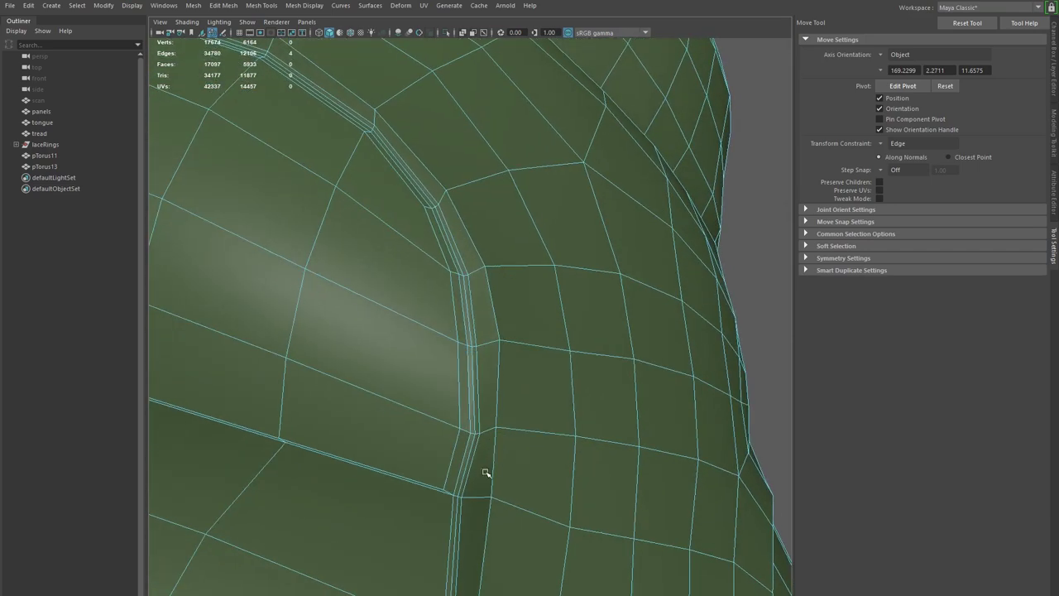
# - Select the inset's boundary edges along the rear seam and slide them closer to the crease
pyautogui.click(454, 449)
pyautogui.keyDown('shift'); pyautogui.doubleClick(442, 249); pyautogui.keyUp('shift')
pyautogui.moveTo(399, 347); pyautogui.dragTo(403, 347)
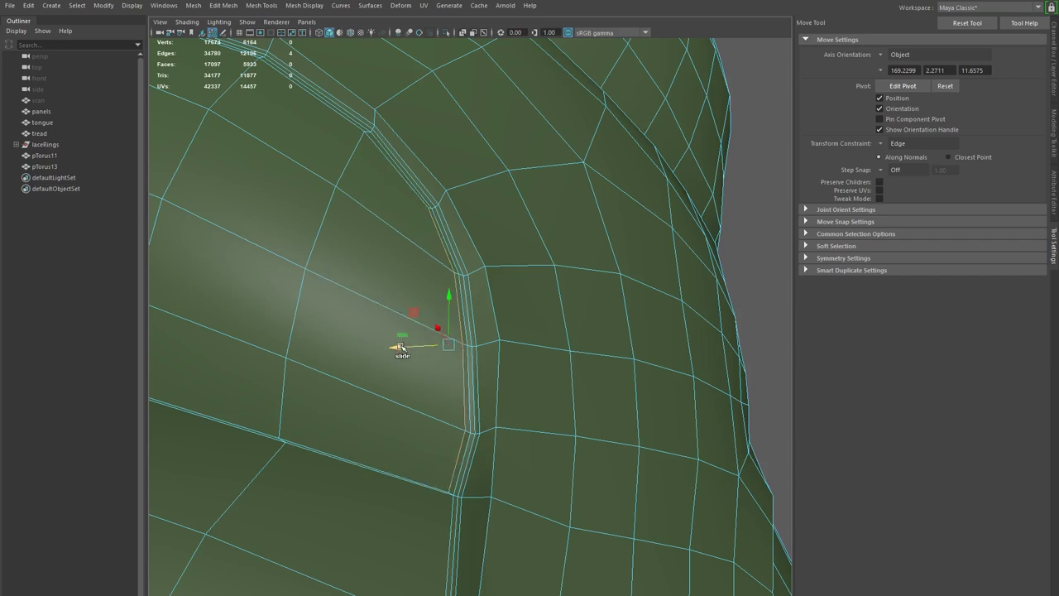
pyautogui.keyDown('alt'); pyautogui.moveTo(444, 379); pyautogui.dragTo(438, 385); pyautogui.keyUp('alt')
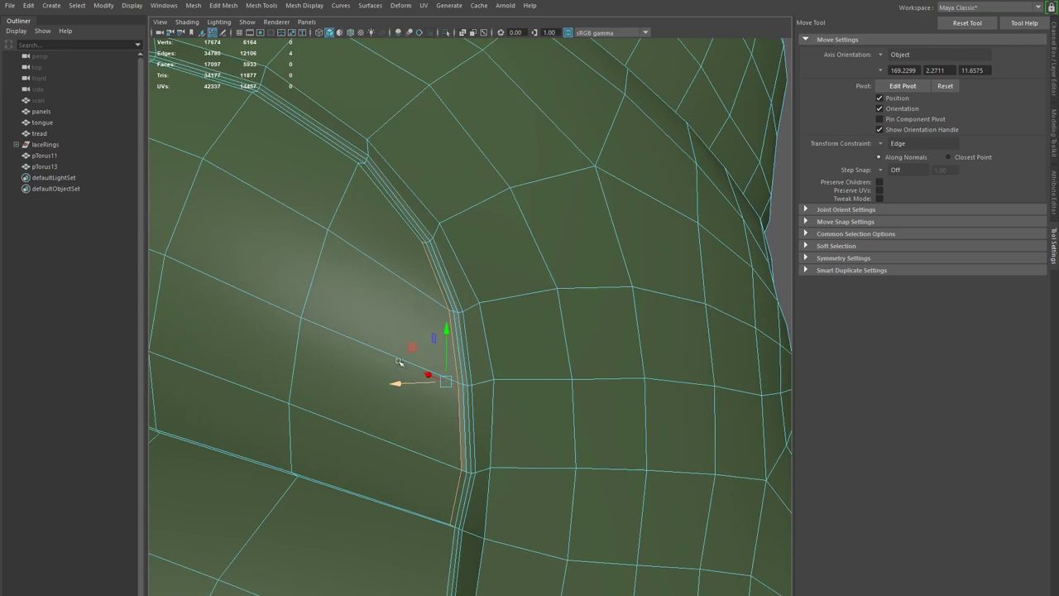
pyautogui.keyDown('alt'); pyautogui.moveTo(462, 408); pyautogui.dragTo(593, 426, button='middle'); pyautogui.keyUp('alt')
pyautogui.keyDown('alt'); pyautogui.moveTo(592, 427); pyautogui.dragTo(530, 457); pyautogui.keyUp('alt')
# - Select the inset's seven boundary edges along the lower seam, slide them slightly upward with the edge constraint, and check their spacing along the seam
pyautogui.click(563, 390)
pyautogui.keyDown('alt'); pyautogui.moveTo(461, 388); pyautogui.dragTo(458, 359); pyautogui.keyUp('alt')
pyautogui.keyDown('alt'); pyautogui.moveTo(458, 359); pyautogui.dragTo(556, 388, button='middle'); pyautogui.keyUp('alt')
pyautogui.keyDown('alt'); pyautogui.moveTo(261, 345); pyautogui.dragTo(449, 397, button='middle'); pyautogui.keyUp('alt')
pyautogui.keyDown('shift'); pyautogui.doubleClick(449, 397); pyautogui.keyUp('shift')
pyautogui.keyDown('alt'); pyautogui.moveTo(579, 430); pyautogui.dragTo(288, 359, button='middle'); pyautogui.keyUp('alt')
pyautogui.keyDown('alt'); pyautogui.moveTo(501, 423); pyautogui.dragTo(466, 402); pyautogui.keyUp('alt')
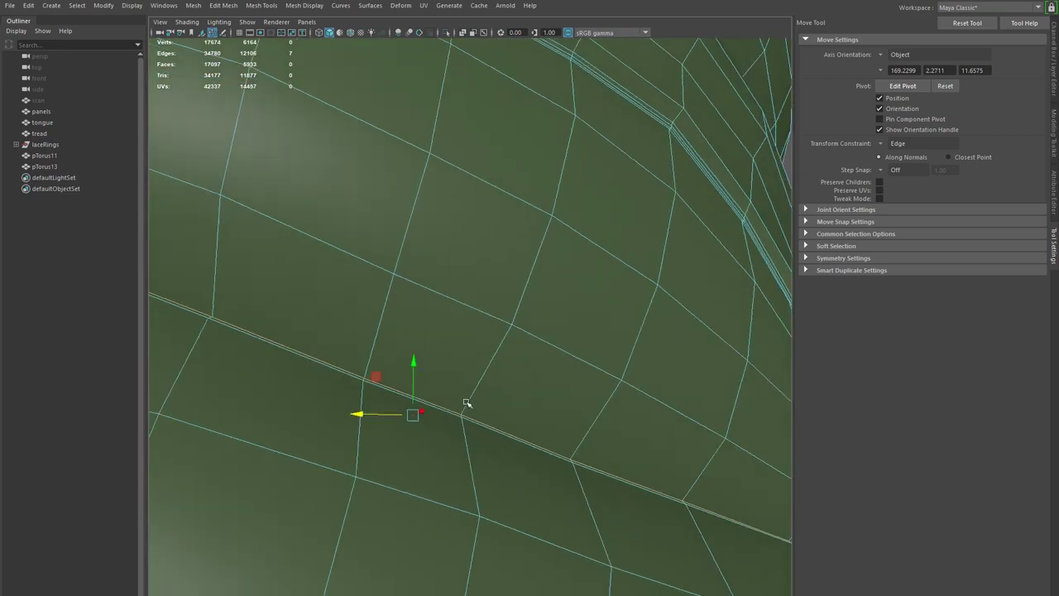
pyautogui.moveTo(413, 365); pyautogui.dragTo(418, 357)
pyautogui.scroll(-4, 439, 370)
pyautogui.keyDown('alt'); pyautogui.moveTo(463, 383); pyautogui.dragTo(402, 397); pyautogui.keyUp('alt')
pyautogui.scroll(-2, 402, 397)
pyautogui.keyDown('alt'); pyautogui.moveTo(410, 409); pyautogui.dragTo(567, 387, button='middle'); pyautogui.keyUp('alt')
pyautogui.keyDown('alt'); pyautogui.moveTo(568, 387); pyautogui.dragTo(508, 387); pyautogui.keyUp('alt')
pyautogui.keyDown('alt'); pyautogui.moveTo(497, 388); pyautogui.dragTo(502, 411, button='middle'); pyautogui.keyUp('alt')
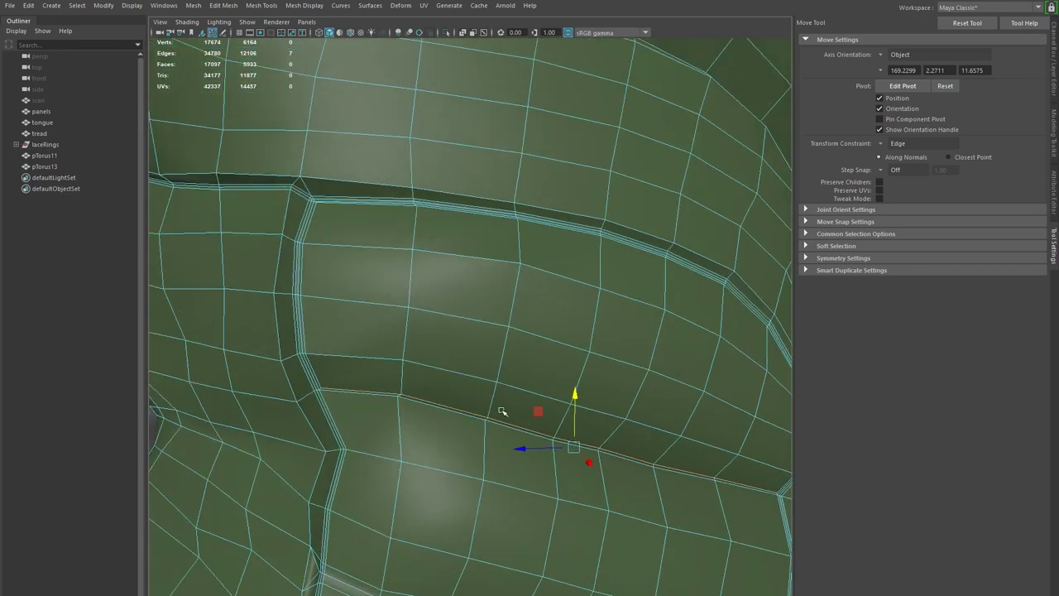
# - Turn off the Move tool's transform constraint and nudge the vertex near the front end of the upper crease into line
pyautogui.keyDown('alt'); pyautogui.moveTo(431, 386); pyautogui.dragTo(435, 367); pyautogui.keyUp('alt')
pyautogui.keyDown('alt'); pyautogui.moveTo(344, 334); pyautogui.dragTo(441, 373, button='right'); pyautogui.keyUp('alt')
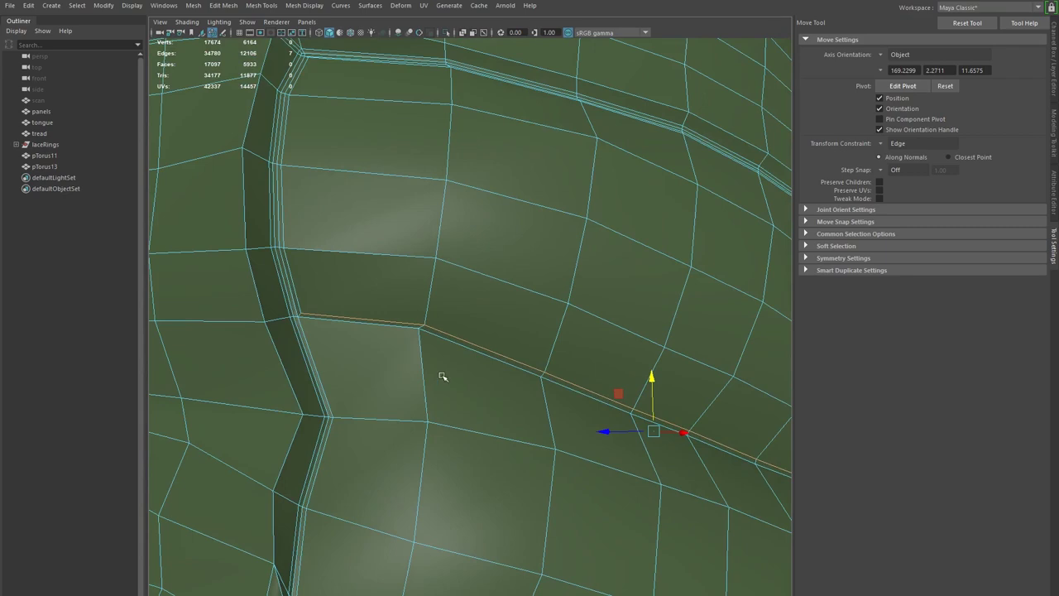
pyautogui.keyDown('alt'); pyautogui.moveTo(441, 373); pyautogui.dragTo(449, 421, button='middle'); pyautogui.keyUp('alt')
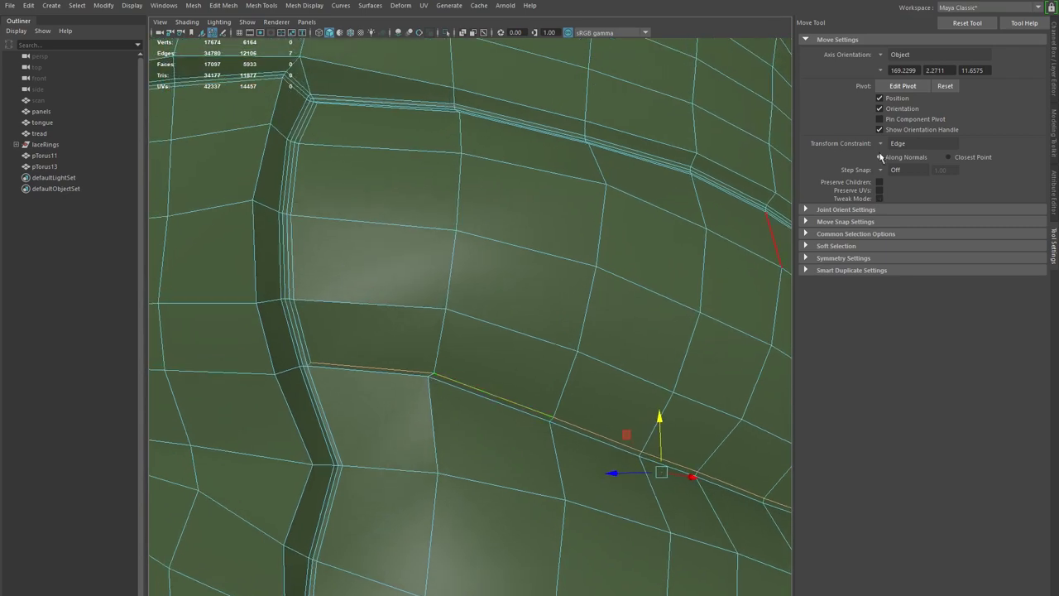
pyautogui.click(892, 143)
pyautogui.click(896, 148)
pyautogui.press('F9')
pyautogui.click(435, 374)
pyautogui.moveTo(438, 374); pyautogui.dragTo(436, 370)
pyautogui.keyDown('alt'); pyautogui.moveTo(439, 373); pyautogui.dragTo(582, 446); pyautogui.keyUp('alt')
pyautogui.keyDown('alt'); pyautogui.moveTo(582, 447); pyautogui.dragTo(504, 421, button='right'); pyautogui.keyUp('alt')
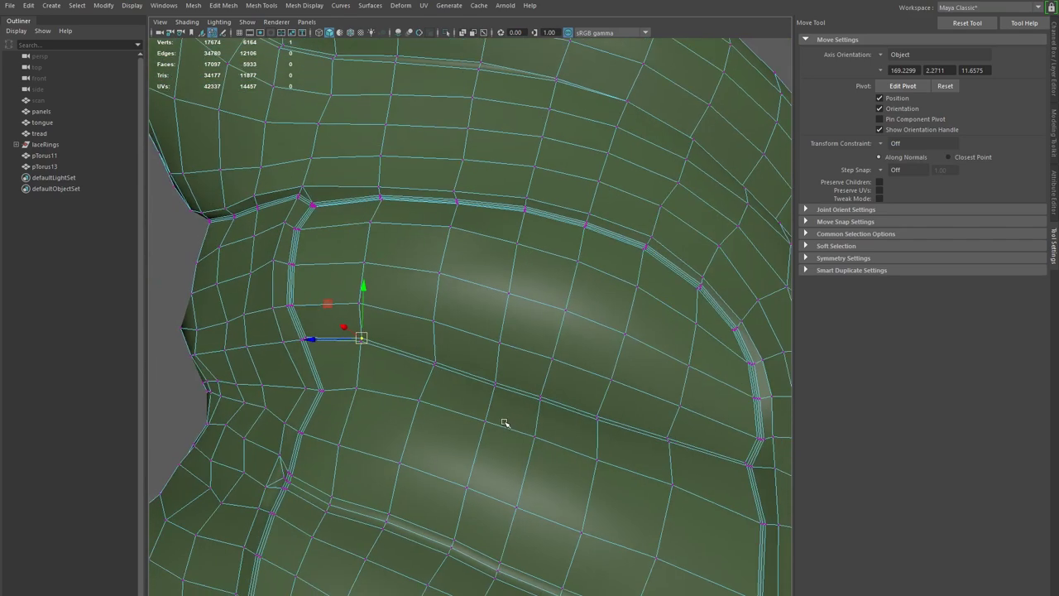
# - Preview the panels mesh smoothed around the creased side inserts and return it to the unsmoothed cage
pyautogui.moveTo(534, 385)
pyautogui.mouseDown(button='right')
pyautogui.moveTo(583, 347)
pyautogui.moveTo(542, 370)
pyautogui.mouseUp(button='right')
pyautogui.press('3')
pyautogui.click(747, 138)
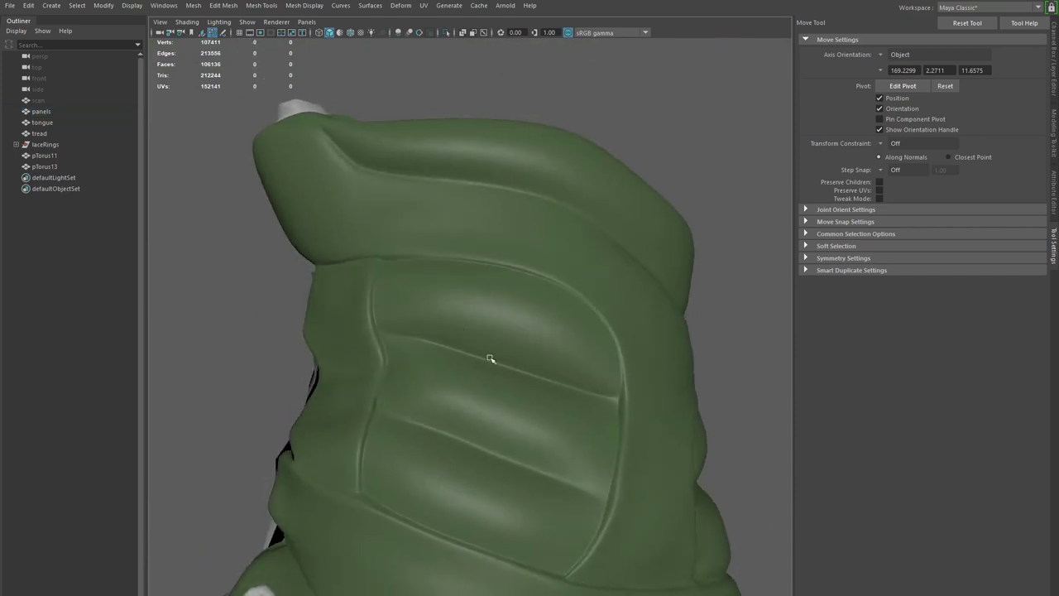
pyautogui.keyDown('alt'); pyautogui.moveTo(463, 392); pyautogui.dragTo(524, 452); pyautogui.keyUp('alt')
pyautogui.keyDown('alt'); pyautogui.moveTo(490, 405); pyautogui.dragTo(531, 382, button='right'); pyautogui.keyUp('alt')
pyautogui.click(468, 318)
pyautogui.keyDown('alt'); pyautogui.moveTo(447, 385); pyautogui.dragTo(468, 396); pyautogui.keyUp('alt')
pyautogui.press('1')
pyautogui.keyDown('alt'); pyautogui.moveTo(434, 346); pyautogui.dragTo(520, 399); pyautogui.keyUp('alt')
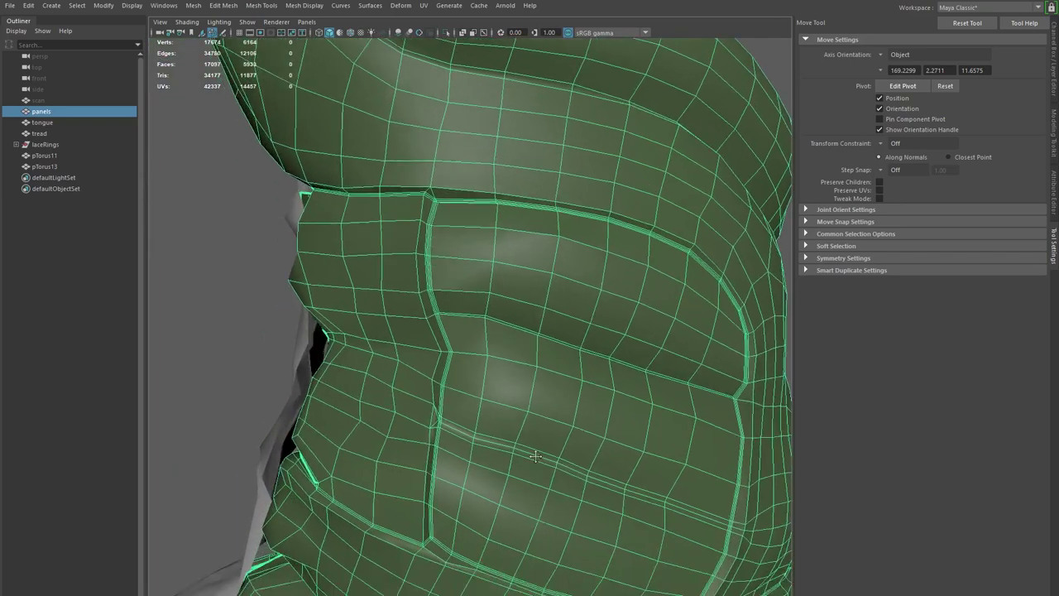
# - Select and frame the cluster of doubled vertices on the horizontal seam below the side inserts
pyautogui.keyDown('alt'); pyautogui.moveTo(538, 480); pyautogui.dragTo(479, 351, button='middle'); pyautogui.keyUp('alt')
pyautogui.keyDown('alt'); pyautogui.moveTo(473, 389); pyautogui.dragTo(489, 437, button='right'); pyautogui.keyUp('alt')
pyautogui.keyDown('alt'); pyautogui.moveTo(489, 437); pyautogui.dragTo(506, 451); pyautogui.keyUp('alt')
pyautogui.keyDown('alt'); pyautogui.moveTo(541, 458); pyautogui.dragTo(490, 417, button='right'); pyautogui.keyUp('alt')
pyautogui.keyDown('alt'); pyautogui.moveTo(497, 410); pyautogui.dragTo(414, 400); pyautogui.keyUp('alt')
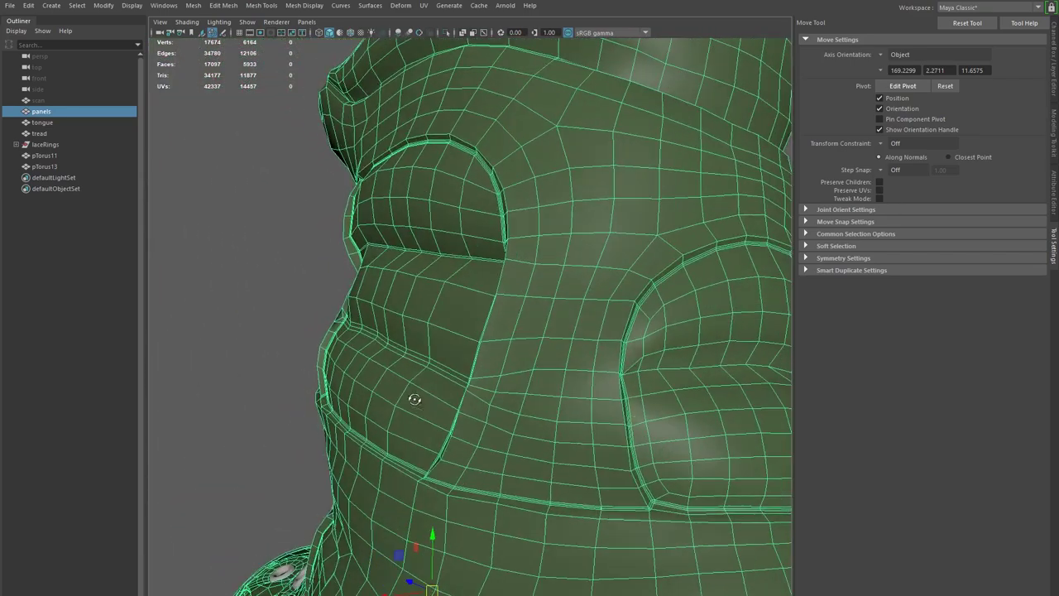
pyautogui.keyDown('alt'); pyautogui.moveTo(601, 486); pyautogui.dragTo(501, 382, button='middle'); pyautogui.keyUp('alt')
pyautogui.keyDown('alt'); pyautogui.moveTo(501, 382); pyautogui.dragTo(626, 490, button='right'); pyautogui.keyUp('alt')
pyautogui.keyDown('alt'); pyautogui.moveTo(627, 491); pyautogui.dragTo(596, 480); pyautogui.keyUp('alt')
pyautogui.keyDown('alt'); pyautogui.moveTo(595, 480); pyautogui.dragTo(494, 436, button='middle'); pyautogui.keyUp('alt')
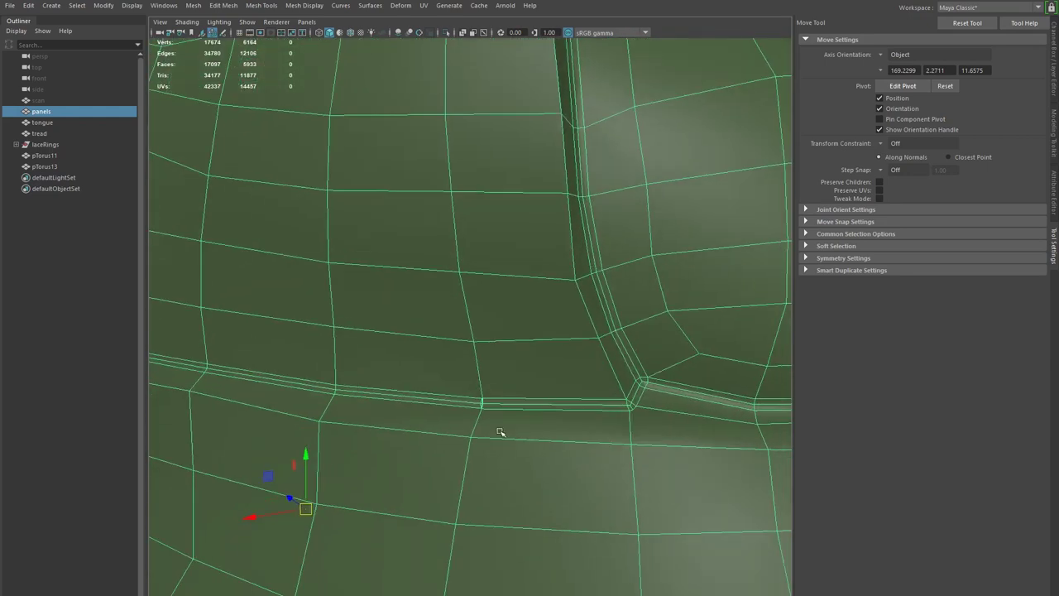
pyautogui.moveTo(491, 407); pyautogui.dragTo(466, 395, button='right')
pyautogui.keyDown('alt'); pyautogui.moveTo(516, 426); pyautogui.dragTo(502, 424); pyautogui.keyUp('alt')
pyautogui.keyDown('ctrl'); pyautogui.moveTo(496, 333); pyautogui.dragTo(675, 506); pyautogui.keyUp('ctrl')
pyautogui.press('f')
# - Target Weld the doubled vertices on the seam so each of its three edge rows meets at one vertex, undoing any over-merged weld
pyautogui.keyDown('alt'); pyautogui.moveTo(566, 474); pyautogui.dragTo(506, 444, button='right'); pyautogui.keyUp('alt')
pyautogui.keyDown('alt'); pyautogui.moveTo(506, 444); pyautogui.dragTo(466, 340); pyautogui.keyUp('alt')
pyautogui.keyDown('alt'); pyautogui.moveTo(466, 340); pyautogui.dragTo(998, 380, button='right'); pyautogui.keyUp('alt')
pyautogui.keyDown('shift'); pyautogui.moveTo(545, 315); pyautogui.dragTo(549, 259, button='right'); pyautogui.keyUp('shift')
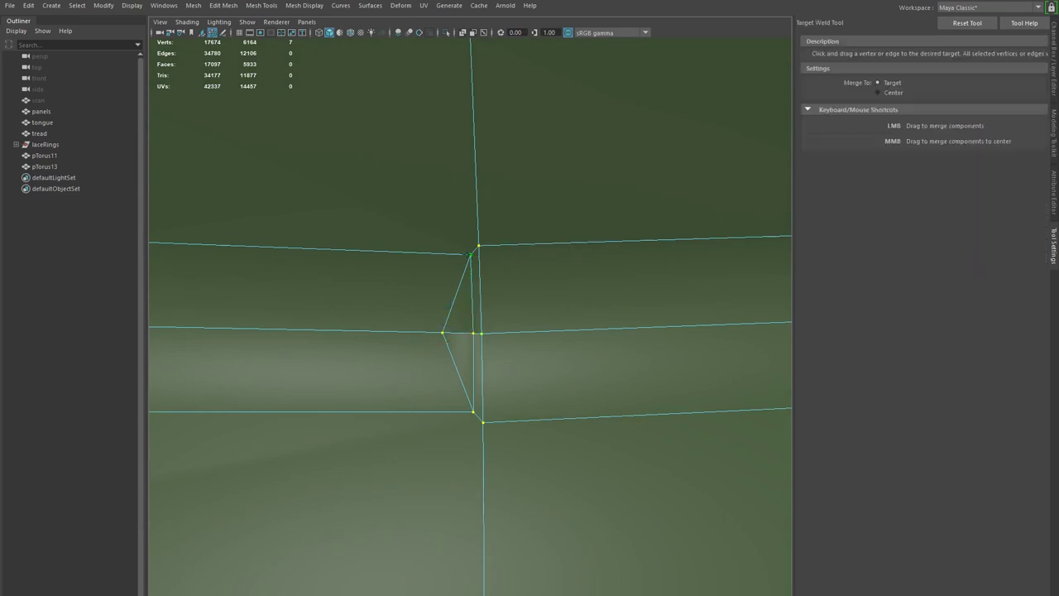
pyautogui.moveTo(469, 255); pyautogui.dragTo(478, 246)
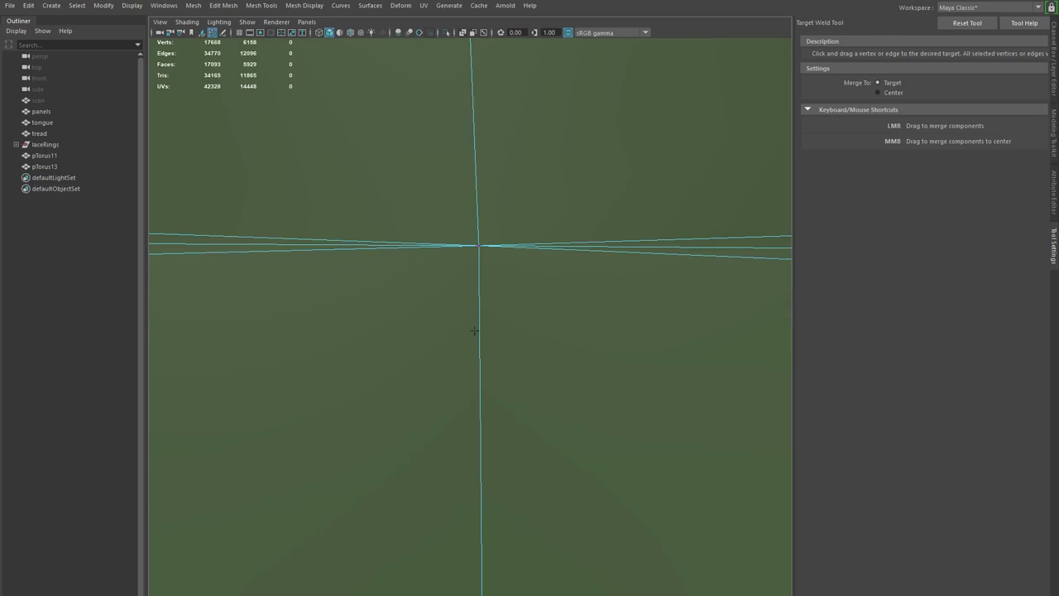
pyautogui.hotkey('ctrl', 'z')
pyautogui.keyDown('alt'); pyautogui.moveTo(474, 331); pyautogui.dragTo(991, 383, button='right'); pyautogui.keyUp('alt')
pyautogui.keyDown('alt'); pyautogui.moveTo(488, 318); pyautogui.dragTo(914, 329, button='right'); pyautogui.keyUp('alt')
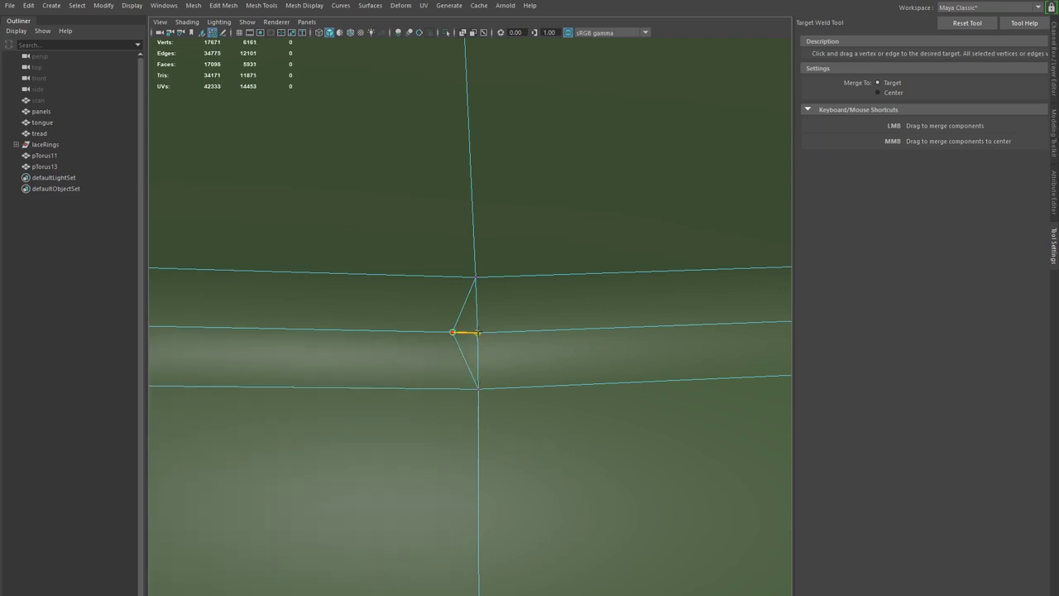
pyautogui.moveTo(462, 335); pyautogui.dragTo(477, 333)
# - Target Weld the two extra vertices on the lower edge of the neighbouring seam junction onto its corner vertex
pyautogui.keyDown('alt'); pyautogui.moveTo(476, 324); pyautogui.dragTo(382, 300, button='right'); pyautogui.keyUp('alt')
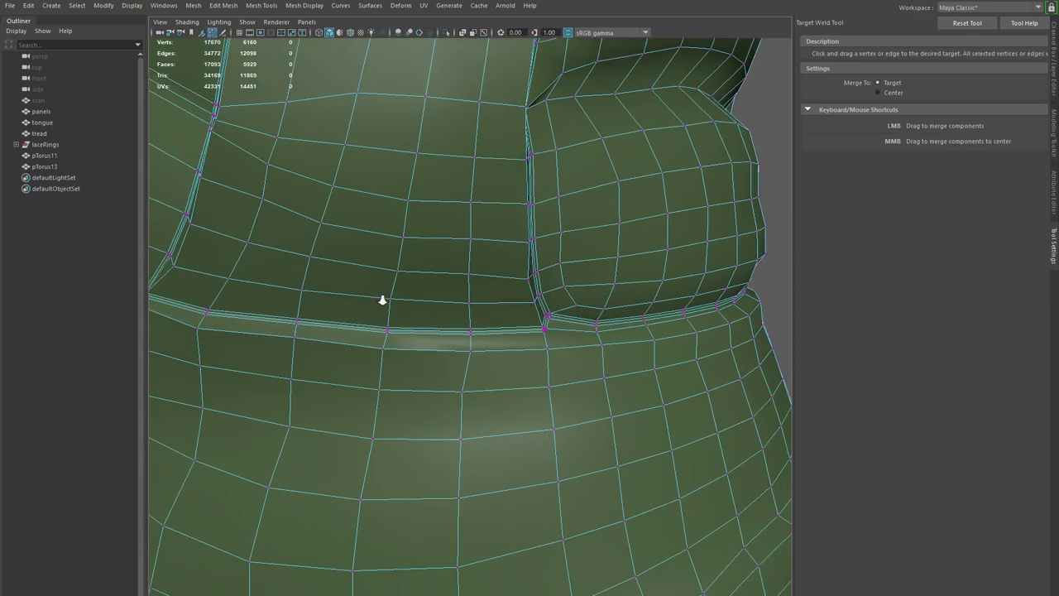
pyautogui.keyDown('alt'); pyautogui.moveTo(490, 331); pyautogui.dragTo(449, 318); pyautogui.keyUp('alt')
pyautogui.keyDown('alt'); pyautogui.moveTo(449, 319); pyautogui.dragTo(663, 370, button='right'); pyautogui.keyUp('alt')
pyautogui.keyDown('alt'); pyautogui.moveTo(664, 360); pyautogui.dragTo(491, 355, button='middle'); pyautogui.keyUp('alt')
pyautogui.keyDown('alt'); pyautogui.moveTo(488, 359); pyautogui.dragTo(645, 409, button='right'); pyautogui.keyUp('alt')
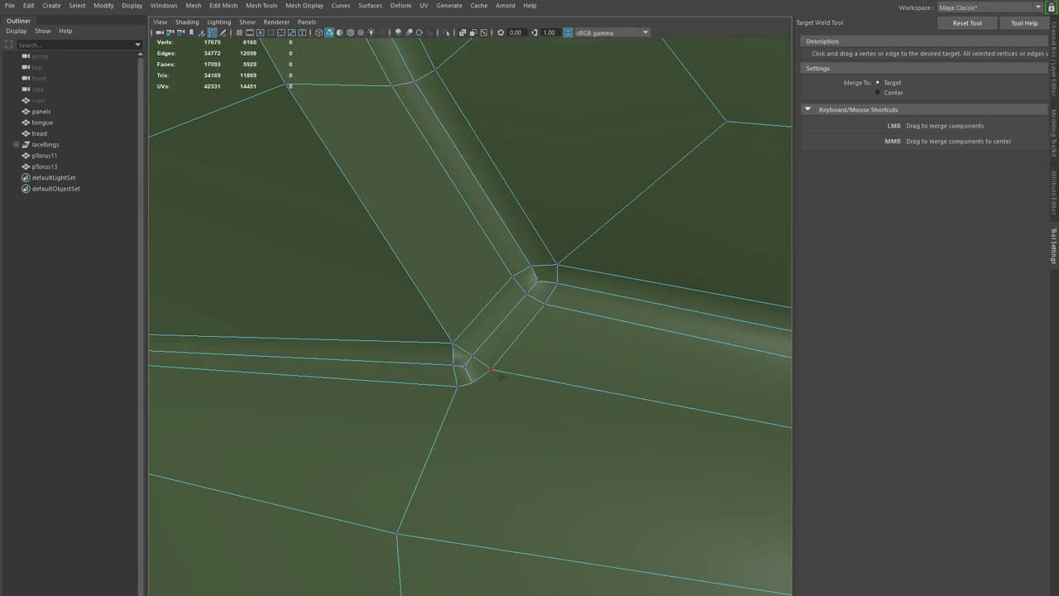
pyautogui.moveTo(491, 370); pyautogui.dragTo(470, 382)
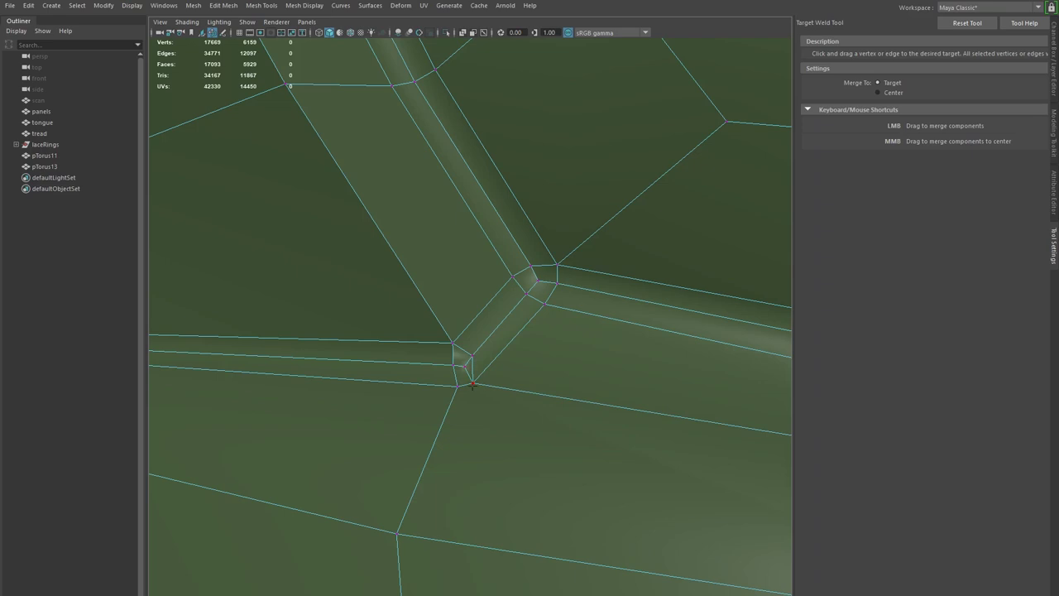
pyautogui.press('alt')
pyautogui.moveTo(472, 383); pyautogui.dragTo(458, 386)
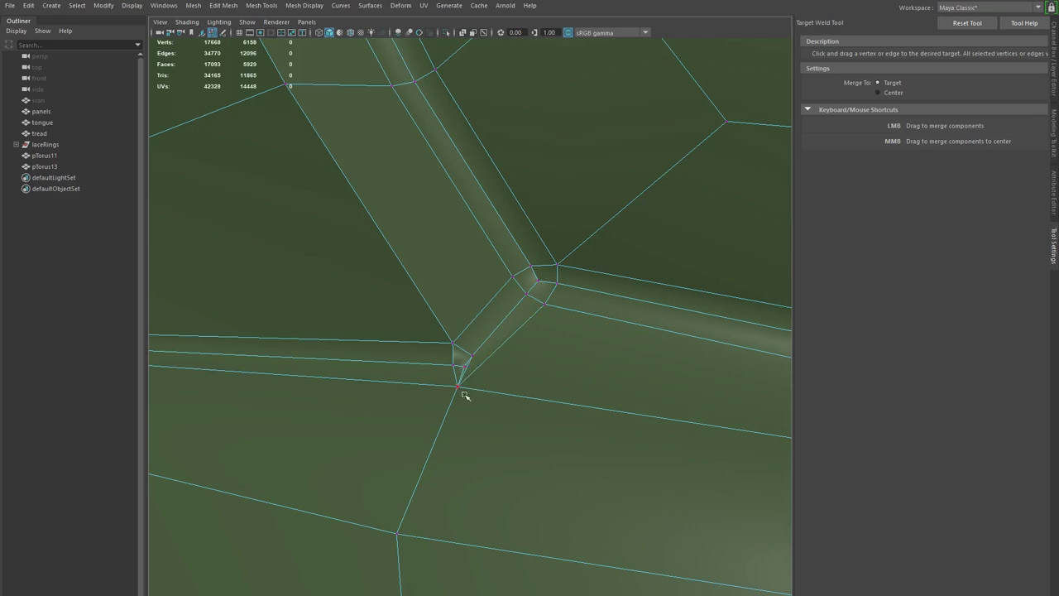
# - Select the short edge inside the seam junction with the Move tool and frame it closely
pyautogui.press('w')
pyautogui.click(460, 366)
pyautogui.keyDown('alt'); pyautogui.moveTo(473, 386); pyautogui.dragTo(464, 384); pyautogui.keyUp('alt')
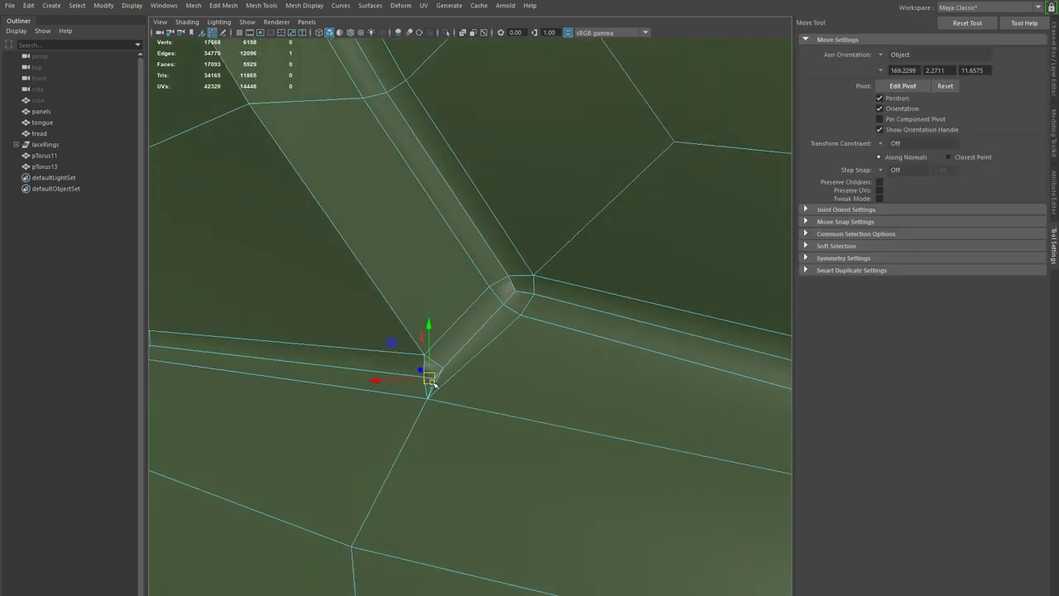
pyautogui.press('f')
pyautogui.keyDown('alt'); pyautogui.moveTo(460, 377); pyautogui.dragTo(451, 378, button='right'); pyautogui.keyUp('alt')
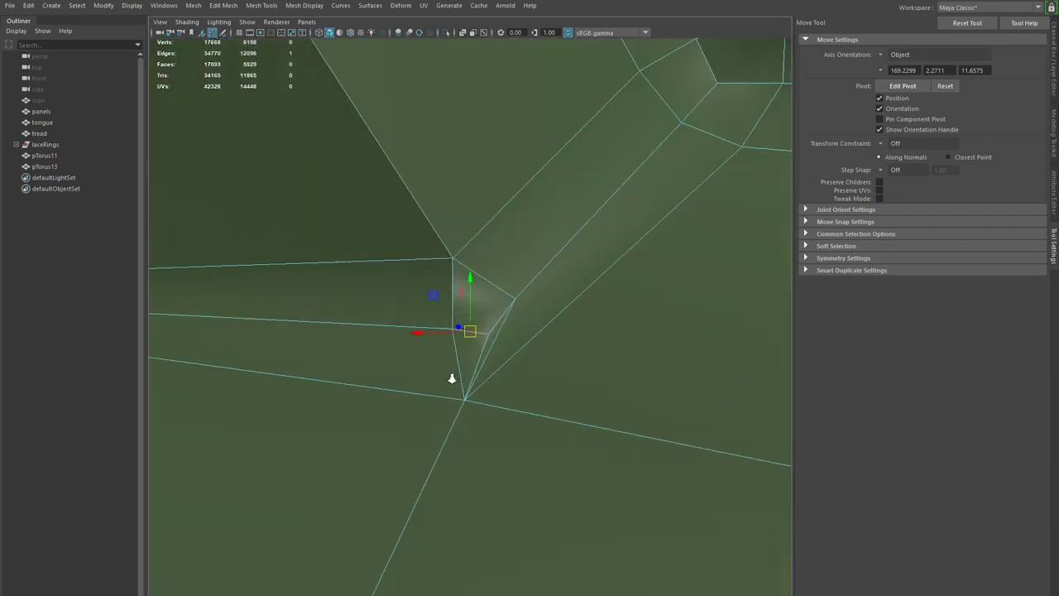
pyautogui.press('f')
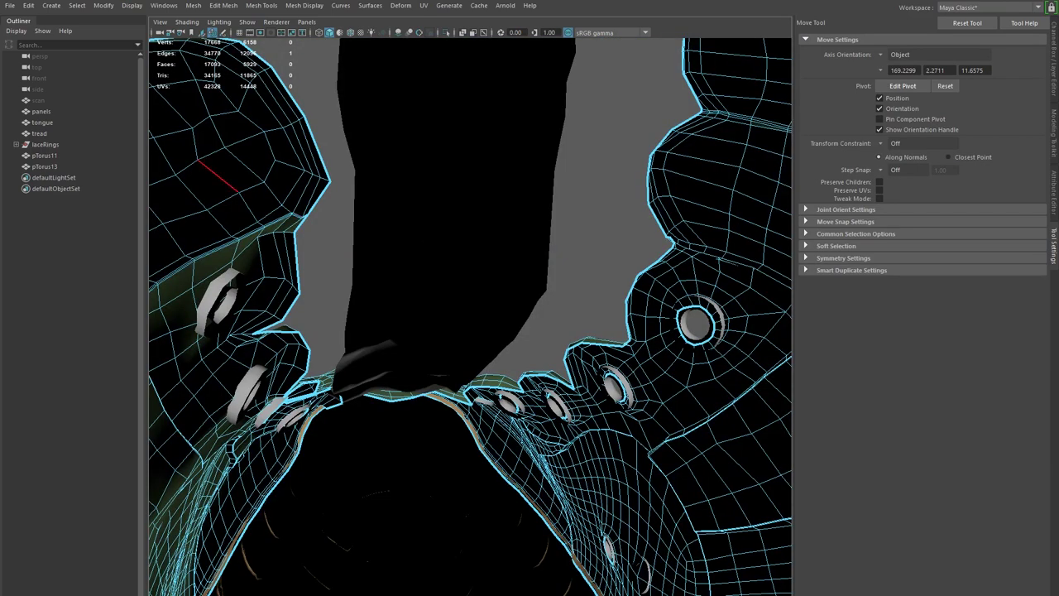
# - Set the persp camera's Near Clip Plane to 0.010
pyautogui.click(43, 56)
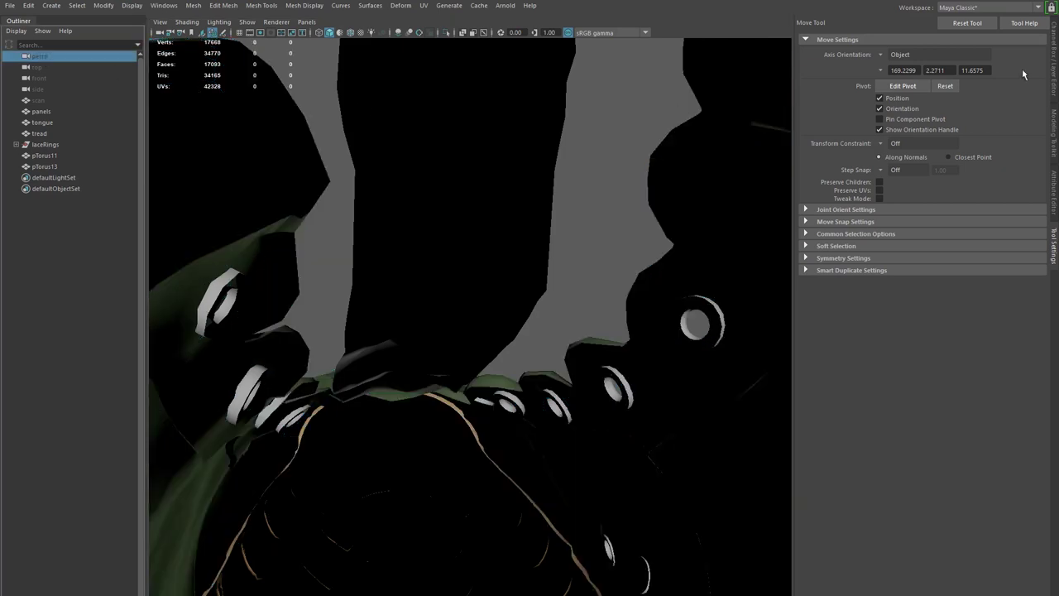
pyautogui.click(1055, 203)
pyautogui.click(898, 215)
pyautogui.press('Return')
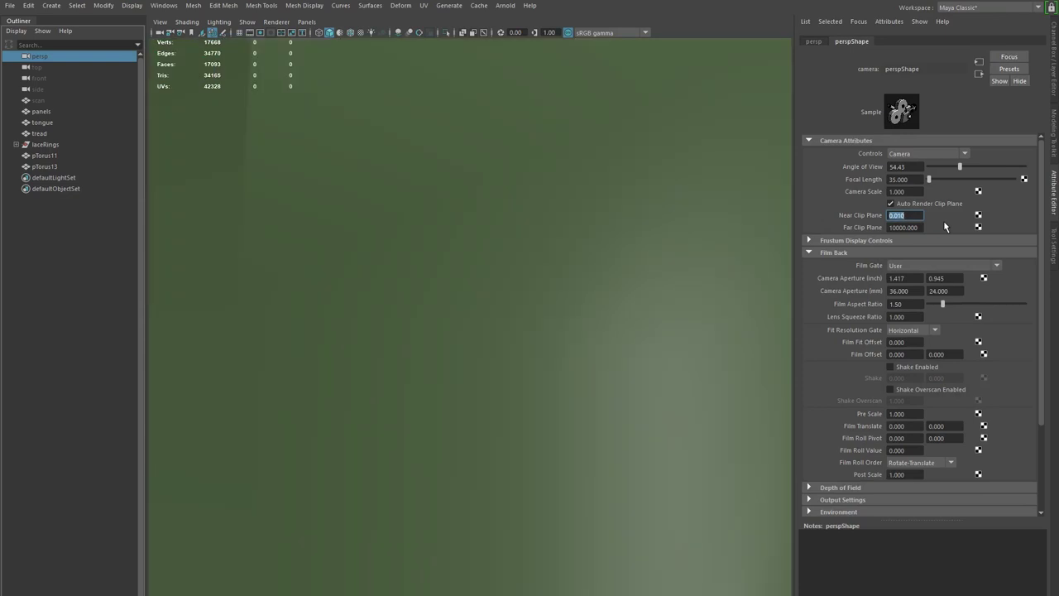
pyautogui.scroll(-5, 546, 329)
pyautogui.scroll(2, 546, 328)
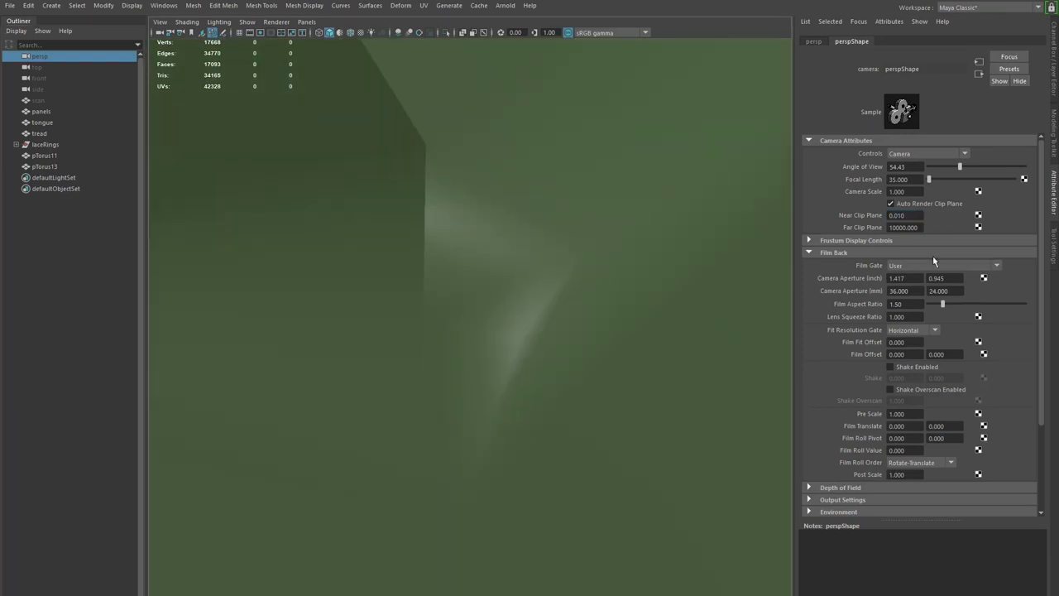
# - Move the inner vertex of the seam junction closer to the middle vertex of the horizontal seam's end
pyautogui.click(507, 310)
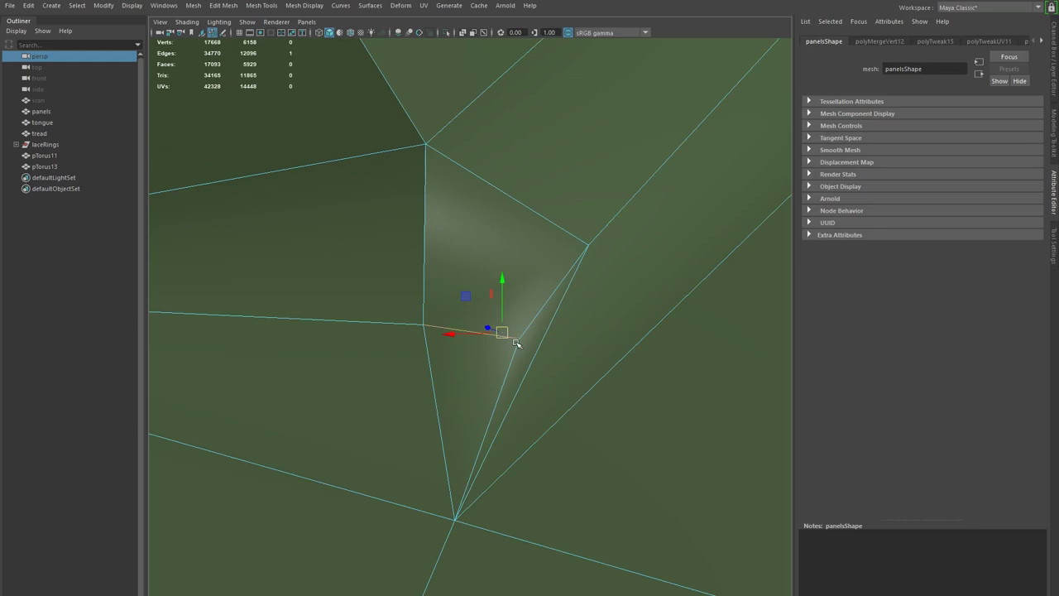
pyautogui.press('f')
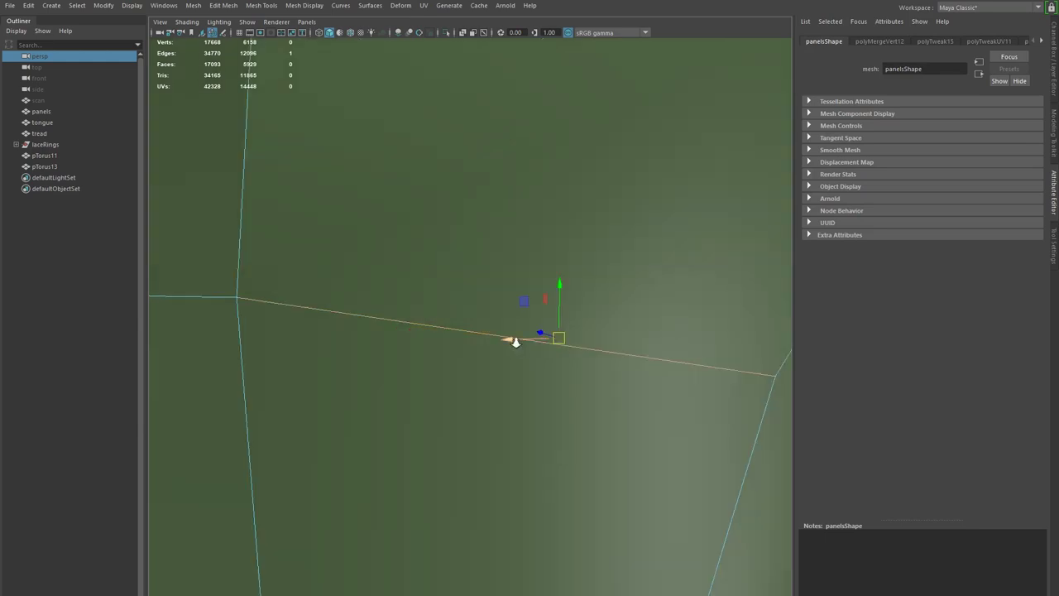
pyautogui.scroll(-8, 500, 343)
pyautogui.scroll(8, 501, 345)
pyautogui.scroll(-1, 508, 348)
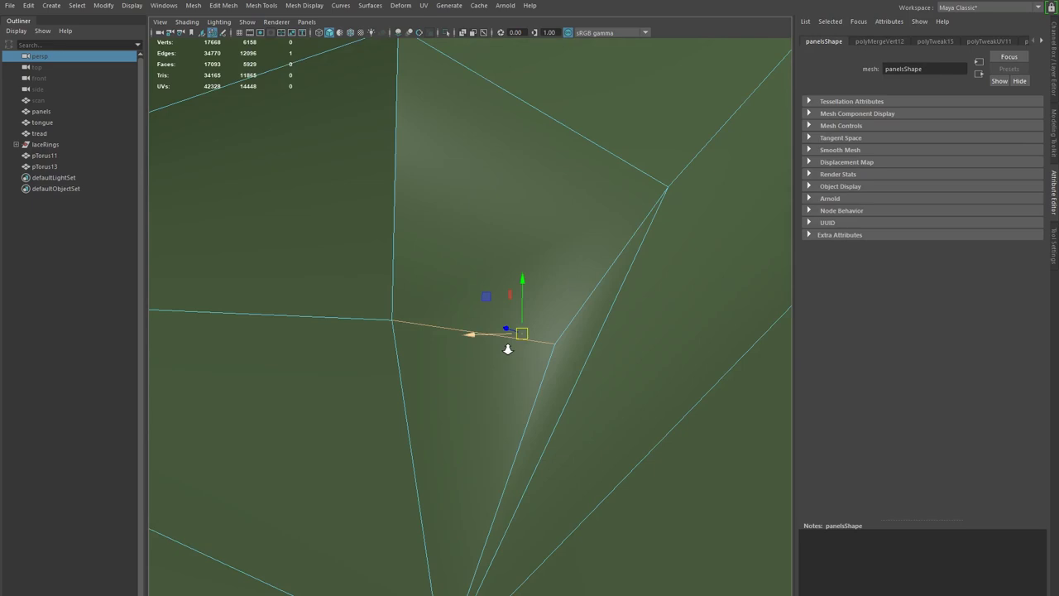
pyautogui.scroll(-3, 507, 349)
pyautogui.moveTo(542, 341); pyautogui.dragTo(516, 343, button='right')
pyautogui.click(516, 340)
pyautogui.moveTo(523, 340); pyautogui.dragTo(494, 312)
pyautogui.scroll(-6, 531, 347)
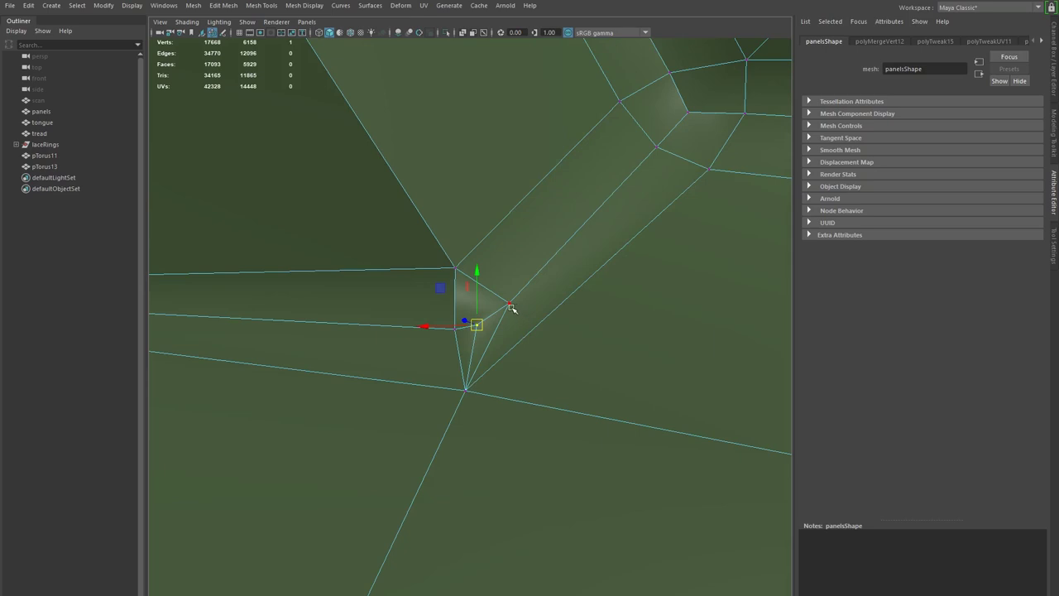
# - Target Weld the remaining extra inner vertices of the seam junction onto the middle vertex of the horizontal seam
pyautogui.keyDown('shift'); pyautogui.rightClick(565, 252); pyautogui.keyUp('shift')
pyautogui.moveTo(562, 267)
pyautogui.keyDown('shift'); pyautogui.mouseDown(button='right')
pyautogui.moveTo(564, 225)
pyautogui.moveTo(563, 249)
pyautogui.mouseUp(button='right'); pyautogui.keyUp('shift')
pyautogui.moveTo(478, 326); pyautogui.dragTo(454, 329)
pyautogui.moveTo(461, 348); pyautogui.dragTo(461, 347)
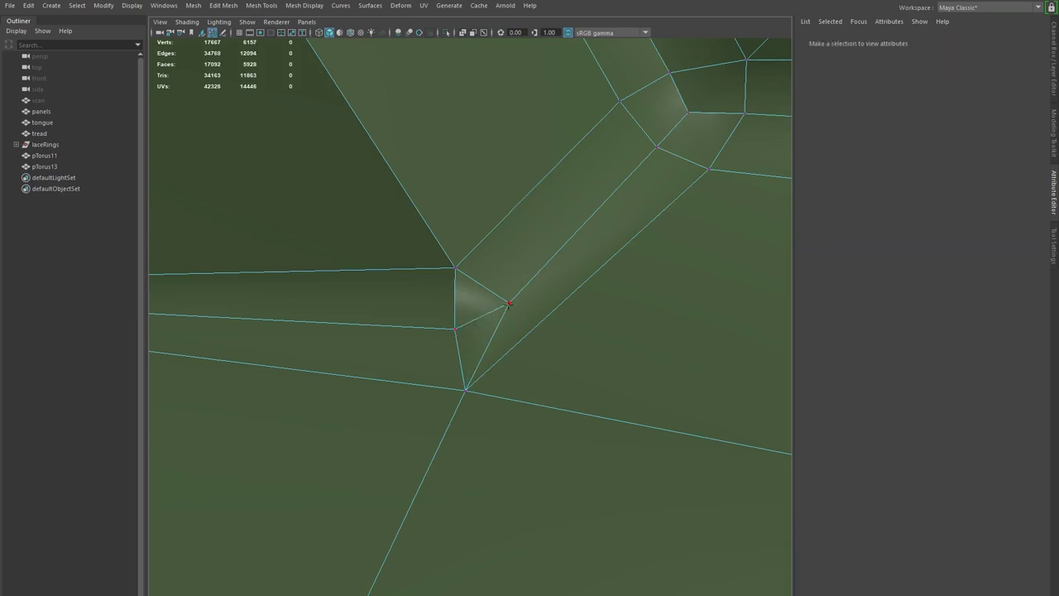
pyautogui.moveTo(489, 310); pyautogui.dragTo(455, 339)
pyautogui.keyDown('alt'); pyautogui.moveTo(490, 214); pyautogui.dragTo(469, 211, button='right'); pyautogui.keyUp('alt')
# - Delete the construction history of the panels mesh
pyautogui.click(1056, 71)
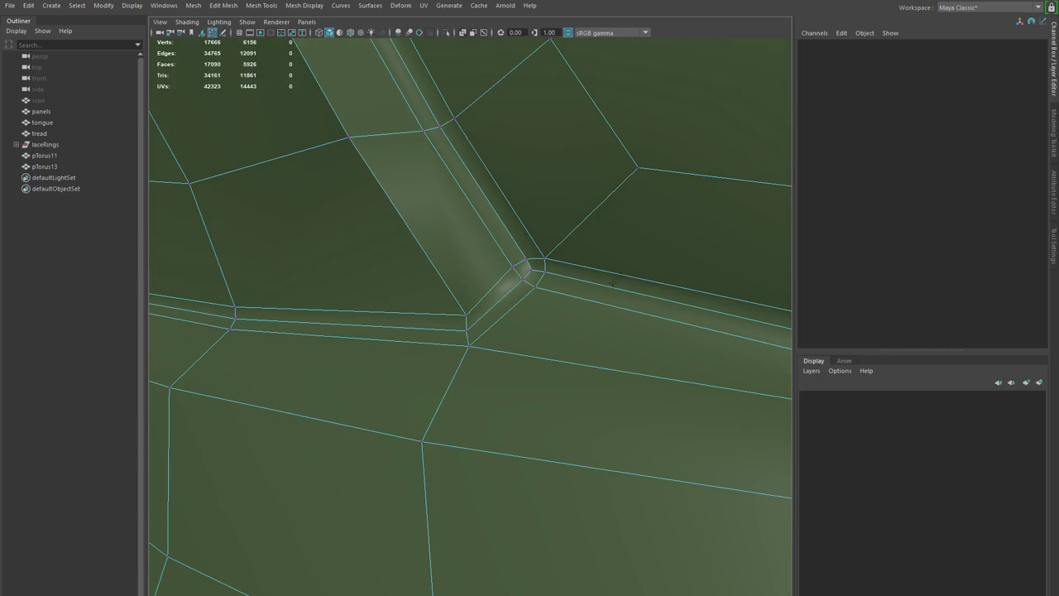
pyautogui.click(586, 280)
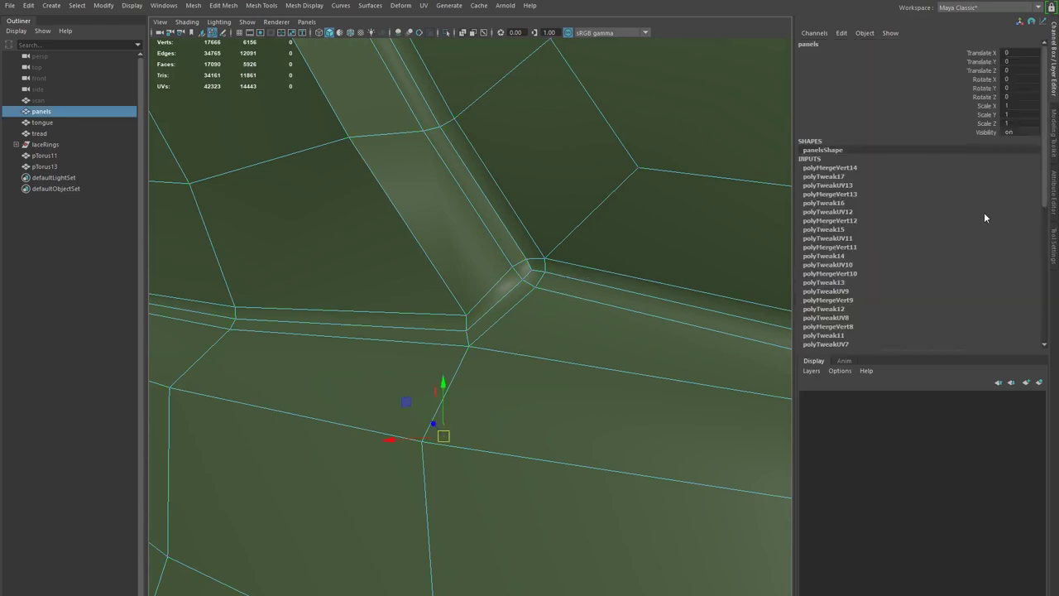
pyautogui.scroll(-4, 959, 235)
pyautogui.hotkey('alt', 'shift', 'd')
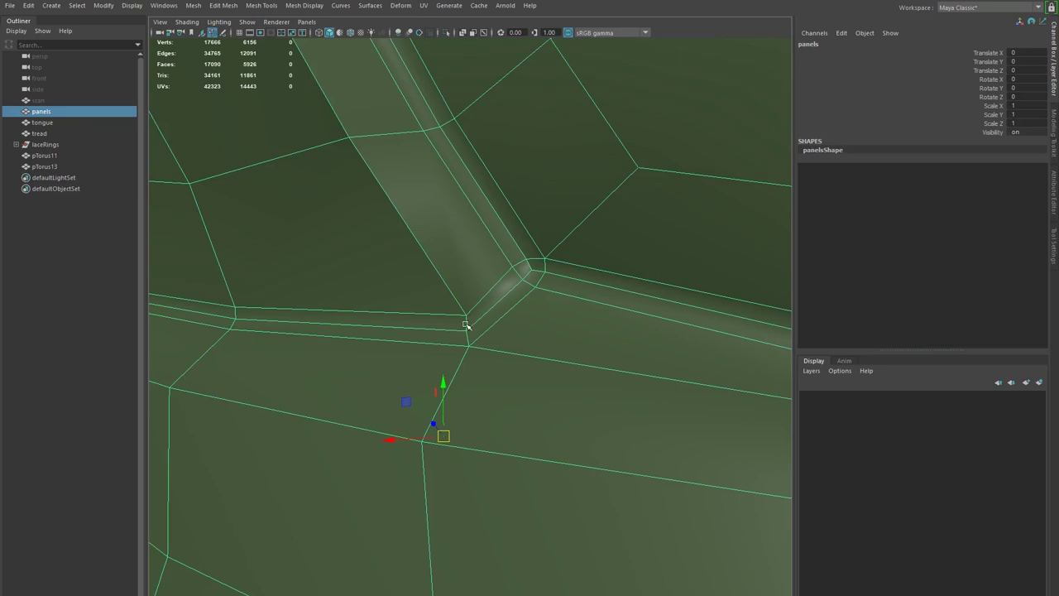
# - Preview the panels mesh smoothed to check the welded seam junctions, and return it to the unsmoothed cage
pyautogui.keyDown('alt'); pyautogui.moveTo(611, 288); pyautogui.dragTo(384, 260, button='right'); pyautogui.keyUp('alt')
pyautogui.press('3')
pyautogui.keyDown('alt'); pyautogui.moveTo(604, 344); pyautogui.dragTo(287, 270, button='right'); pyautogui.keyUp('alt')
pyautogui.click(239, 157)
pyautogui.keyDown('alt'); pyautogui.moveTo(607, 337); pyautogui.dragTo(515, 326, button='right'); pyautogui.keyUp('alt')
pyautogui.keyDown('alt'); pyautogui.moveTo(515, 326); pyautogui.dragTo(702, 368); pyautogui.keyUp('alt')
pyautogui.click(579, 367)
pyautogui.press('1')
# - Select the run of edges just below the horizontal seam under the side insert and move it slightly up toward the seam
pyautogui.keyDown('alt'); pyautogui.moveTo(518, 361); pyautogui.dragTo(733, 430, button='right'); pyautogui.keyUp('alt')
pyautogui.keyDown('alt'); pyautogui.moveTo(475, 385); pyautogui.dragTo(500, 372); pyautogui.keyUp('alt')
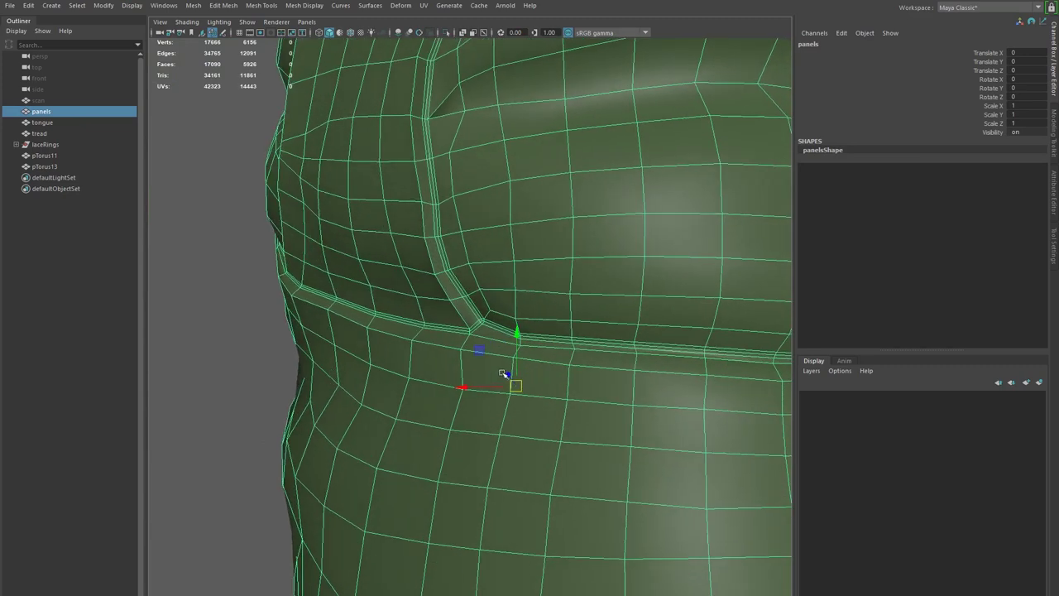
pyautogui.press('F7')
pyautogui.click(486, 353)
pyautogui.keyDown('alt'); pyautogui.moveTo(666, 401); pyautogui.dragTo(536, 421); pyautogui.keyUp('alt')
pyautogui.keyDown('shift'); pyautogui.doubleClick(608, 382); pyautogui.keyUp('shift')
pyautogui.keyDown('alt'); pyautogui.moveTo(637, 400); pyautogui.dragTo(646, 403); pyautogui.keyUp('alt')
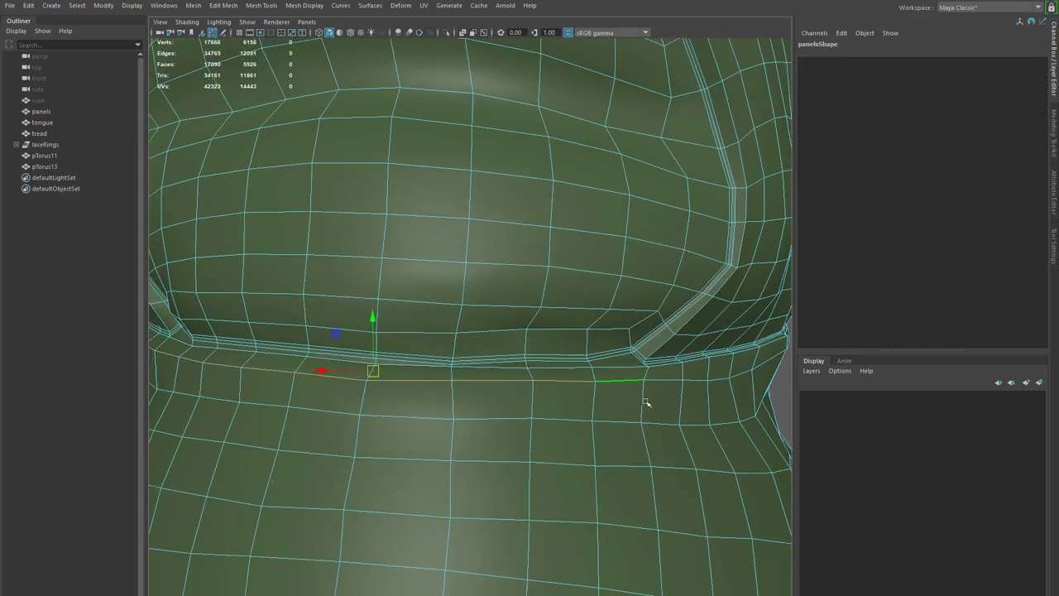
pyautogui.moveTo(372, 319); pyautogui.dragTo(373, 309)
# - Raise individual edges below the horizontal seam on the neighbouring stretch closer to the seam
pyautogui.keyDown('alt'); pyautogui.moveTo(414, 355); pyautogui.dragTo(573, 332); pyautogui.keyUp('alt')
pyautogui.scroll(-2, 680, 441)
pyautogui.keyDown('alt'); pyautogui.moveTo(495, 402); pyautogui.dragTo(685, 368); pyautogui.keyUp('alt')
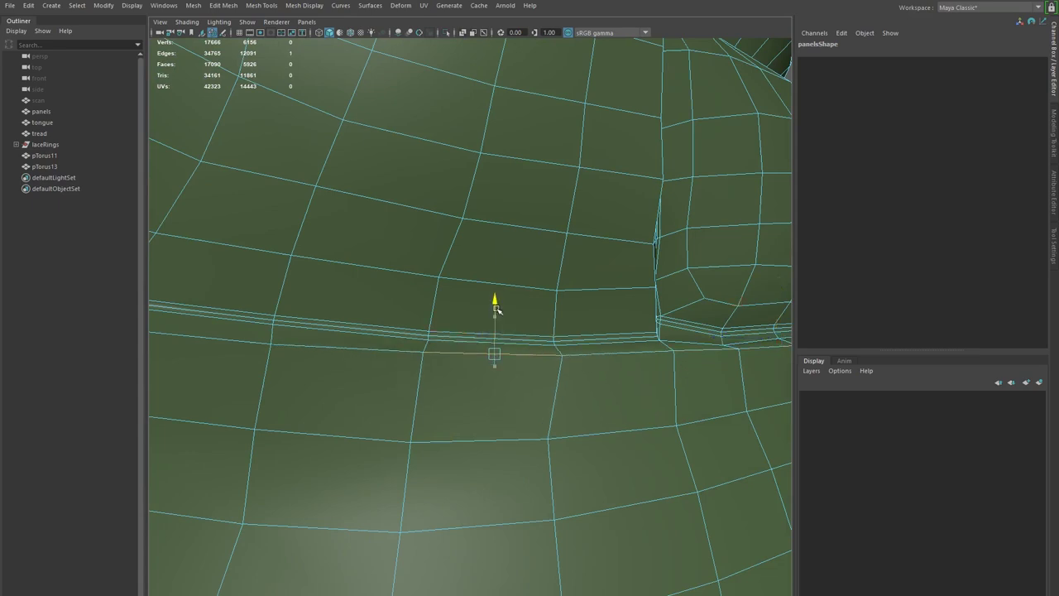
pyautogui.keyDown('alt'); pyautogui.moveTo(446, 328); pyautogui.dragTo(655, 359, button='middle'); pyautogui.keyUp('alt')
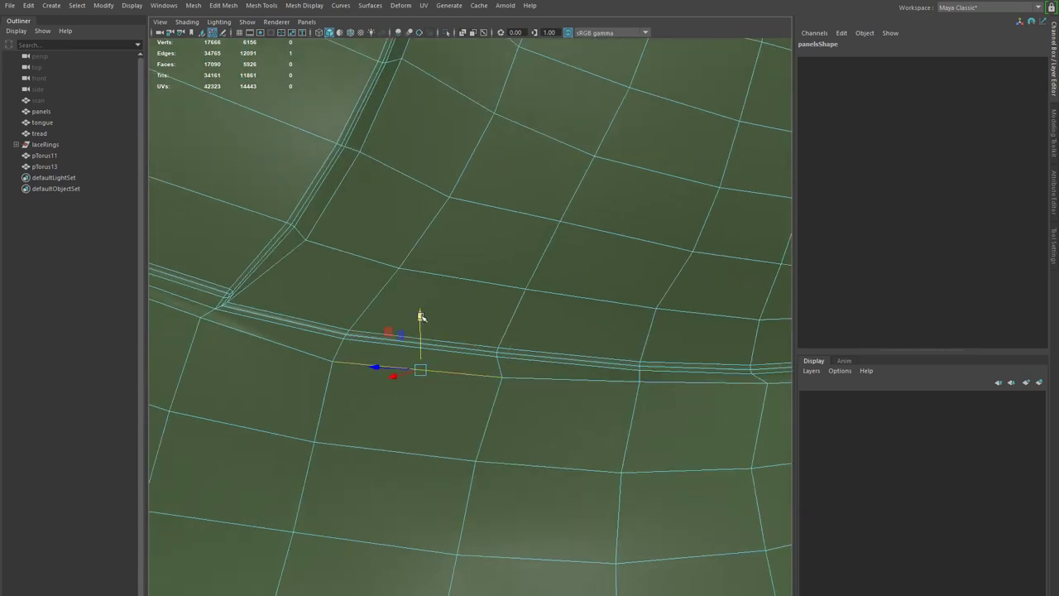
pyautogui.moveTo(421, 317); pyautogui.dragTo(432, 306)
# - Move the edges below the seam between the two side inserts up toward the seam
pyautogui.keyDown('alt'); pyautogui.moveTo(595, 386); pyautogui.dragTo(366, 323, button='right'); pyautogui.keyUp('alt')
pyautogui.keyDown('alt'); pyautogui.moveTo(367, 323); pyautogui.dragTo(454, 361); pyautogui.keyUp('alt')
pyautogui.keyDown('alt'); pyautogui.moveTo(454, 362); pyautogui.dragTo(425, 362, button='right'); pyautogui.keyUp('alt')
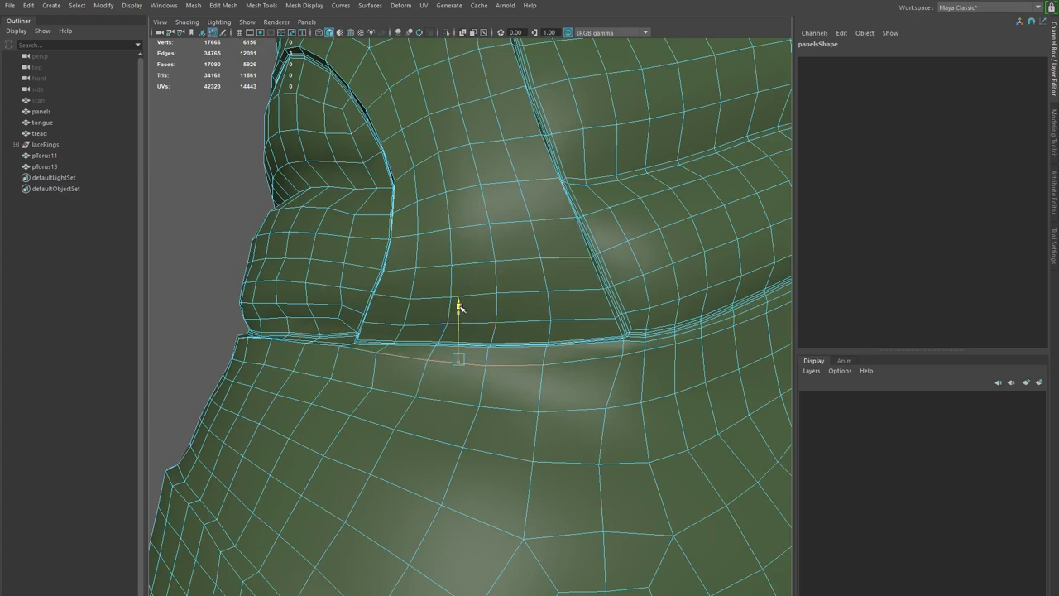
pyautogui.keyDown('ctrl'); pyautogui.moveTo(411, 373); pyautogui.dragTo(412, 373); pyautogui.keyUp('ctrl')
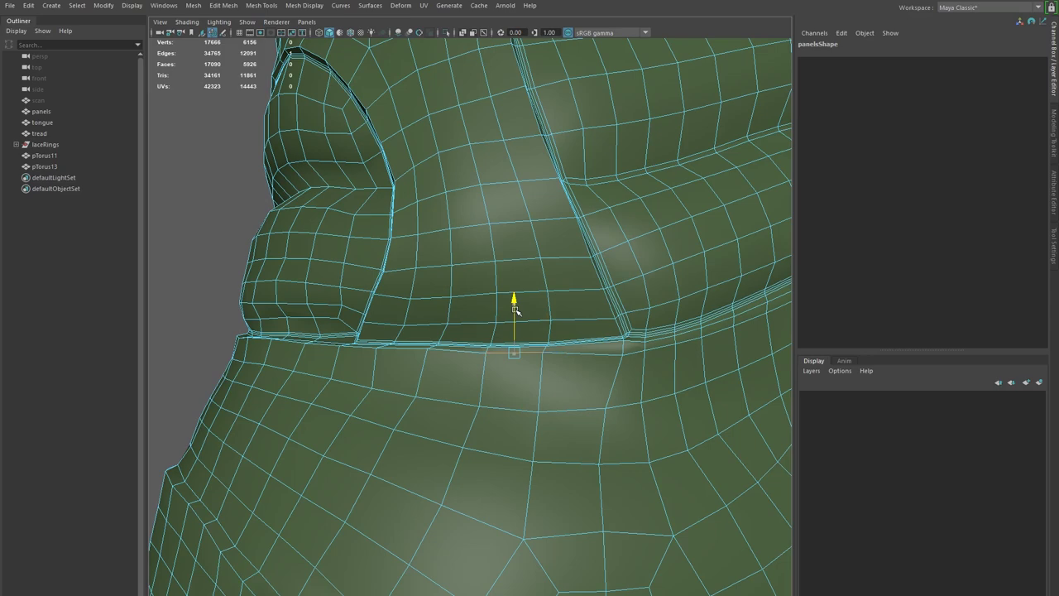
pyautogui.keyDown('alt'); pyautogui.moveTo(620, 357); pyautogui.dragTo(709, 330); pyautogui.keyUp('alt')
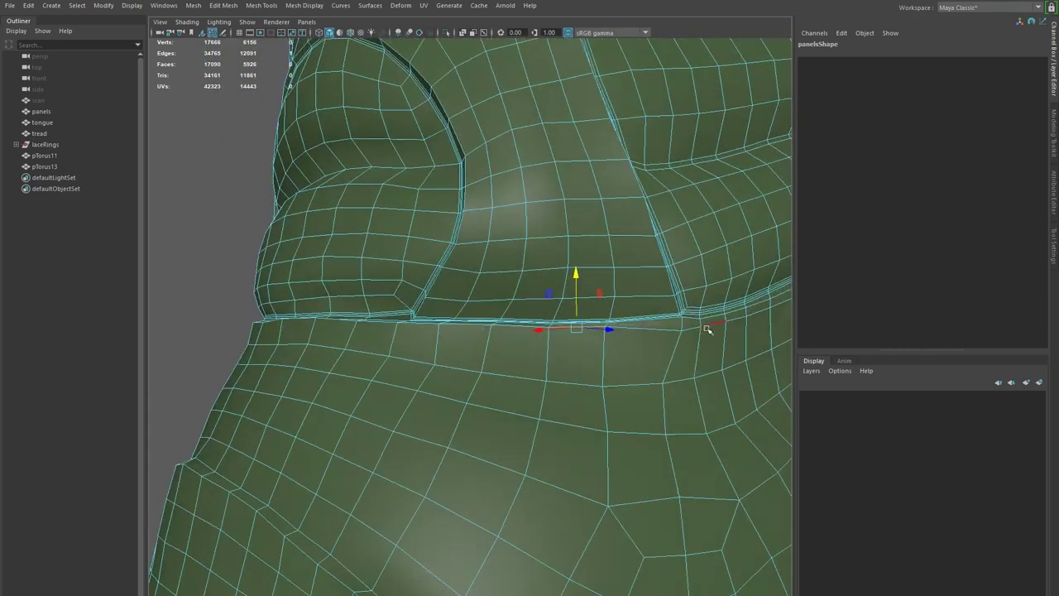
# - Move the edge just below the horizontal seam at the far end of the curved insert closer to the seam
pyautogui.keyDown('alt'); pyautogui.moveTo(690, 334); pyautogui.dragTo(654, 337, button='right'); pyautogui.keyUp('alt')
pyautogui.keyDown('alt'); pyautogui.moveTo(653, 337); pyautogui.dragTo(751, 354); pyautogui.keyUp('alt')
pyautogui.keyDown('alt'); pyautogui.moveTo(707, 354); pyautogui.dragTo(471, 346, button='middle'); pyautogui.keyUp('alt')
pyautogui.keyDown('alt'); pyautogui.moveTo(471, 346); pyautogui.dragTo(618, 387, button='right'); pyautogui.keyUp('alt')
pyautogui.keyDown('alt'); pyautogui.moveTo(619, 387); pyautogui.dragTo(622, 365); pyautogui.keyUp('alt')
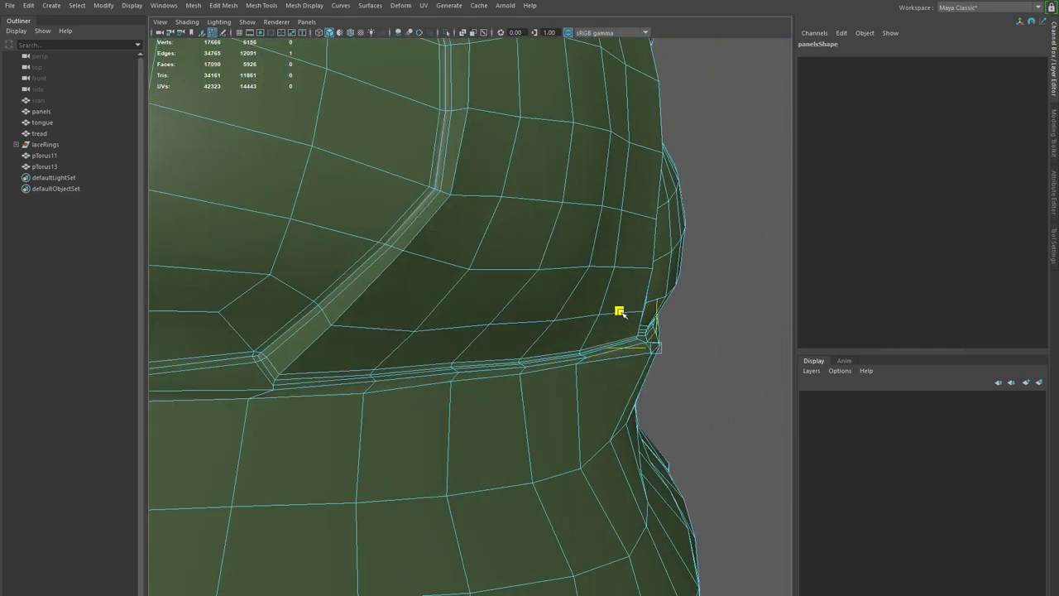
pyautogui.moveTo(621, 311); pyautogui.dragTo(542, 338)
# - Preview the panels mesh smoothed to check the horizontal seam around the ankle, and return it to the unsmoothed cage
pyautogui.keyDown('alt'); pyautogui.moveTo(422, 344); pyautogui.dragTo(378, 384); pyautogui.keyUp('alt')
pyautogui.moveTo(283, 310)
pyautogui.keyDown('alt'); pyautogui.mouseDown()
pyautogui.moveTo(262, 312)
pyautogui.moveTo(308, 319)
pyautogui.moveTo(296, 321)
pyautogui.moveTo(314, 297)
pyautogui.mouseUp(); pyautogui.keyUp('alt')
pyautogui.keyDown('alt'); pyautogui.moveTo(313, 297); pyautogui.dragTo(485, 293); pyautogui.keyUp('alt')
pyautogui.moveTo(479, 450); pyautogui.dragTo(521, 359, button='right')
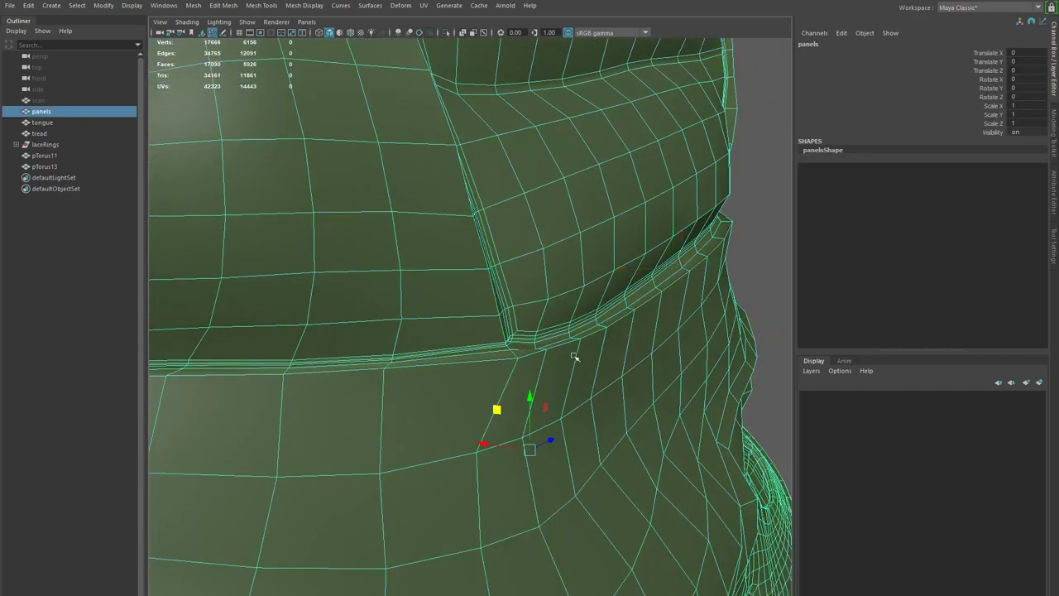
pyautogui.keyDown('alt'); pyautogui.moveTo(574, 355); pyautogui.dragTo(545, 375); pyautogui.keyUp('alt')
pyautogui.press('3')
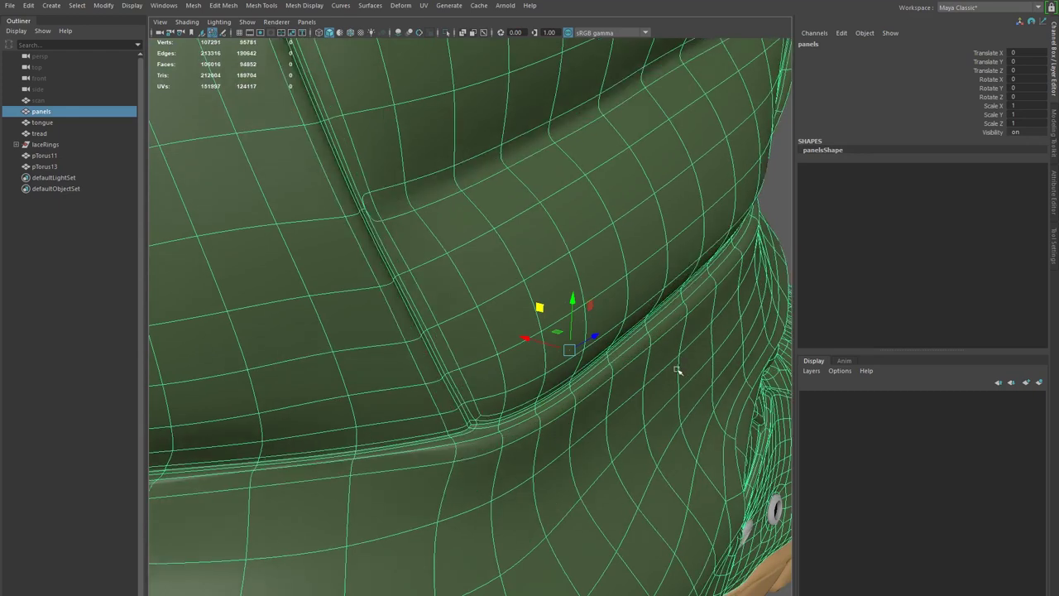
pyautogui.keyDown('alt'); pyautogui.moveTo(678, 368); pyautogui.dragTo(549, 312, button='right'); pyautogui.keyUp('alt')
pyautogui.click(714, 180)
pyautogui.keyDown('alt'); pyautogui.moveTo(597, 256); pyautogui.dragTo(496, 268, button='right'); pyautogui.keyUp('alt')
pyautogui.keyDown('alt'); pyautogui.moveTo(497, 266); pyautogui.dragTo(587, 247); pyautogui.keyUp('alt')
pyautogui.keyDown('alt'); pyautogui.moveTo(542, 364); pyautogui.dragTo(602, 395, button='right'); pyautogui.keyUp('alt')
pyautogui.keyDown('alt'); pyautogui.moveTo(602, 394); pyautogui.dragTo(612, 401); pyautogui.keyUp('alt')
pyautogui.keyDown('alt'); pyautogui.moveTo(586, 400); pyautogui.dragTo(630, 415, button='right'); pyautogui.keyUp('alt')
pyautogui.click(581, 415)
pyautogui.press('1')
# - Nudge individual vertices just below the horizontal seam near the lower corner of the curved insert to even out the edge loop
pyautogui.keyDown('alt'); pyautogui.moveTo(617, 446); pyautogui.dragTo(529, 383); pyautogui.keyUp('alt')
pyautogui.keyDown('alt'); pyautogui.moveTo(529, 383); pyautogui.dragTo(547, 415, button='right'); pyautogui.keyUp('alt')
pyautogui.press('F10')
pyautogui.click(450, 386)
pyautogui.keyDown('shift'); pyautogui.doubleClick(557, 339); pyautogui.keyUp('shift')
pyautogui.keyDown('alt'); pyautogui.moveTo(546, 354); pyautogui.dragTo(561, 358); pyautogui.keyUp('alt')
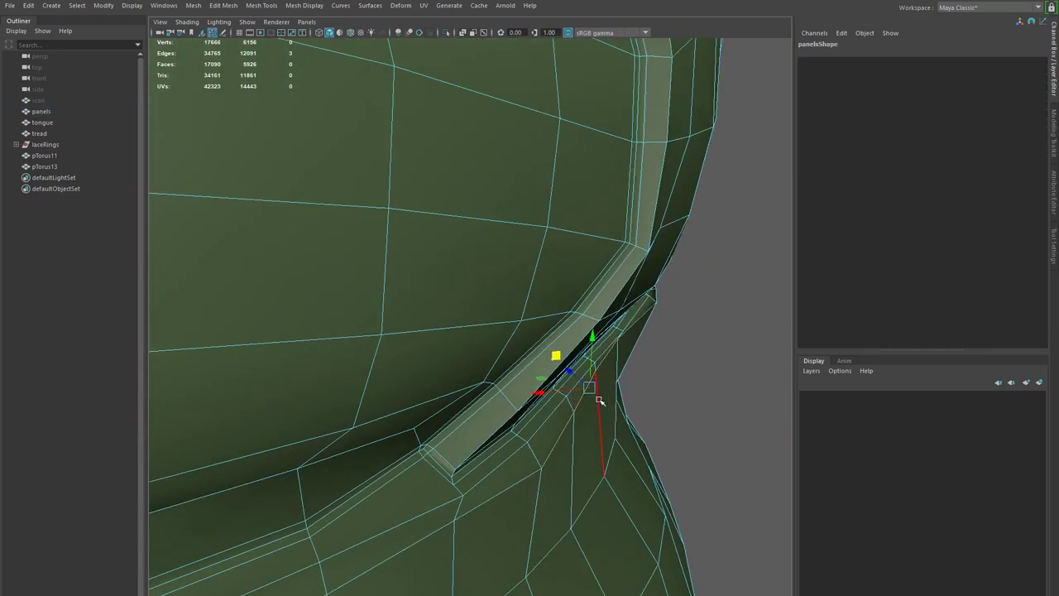
pyautogui.press('F9')
pyautogui.click(540, 470)
pyautogui.moveTo(539, 443); pyautogui.dragTo(542, 430)
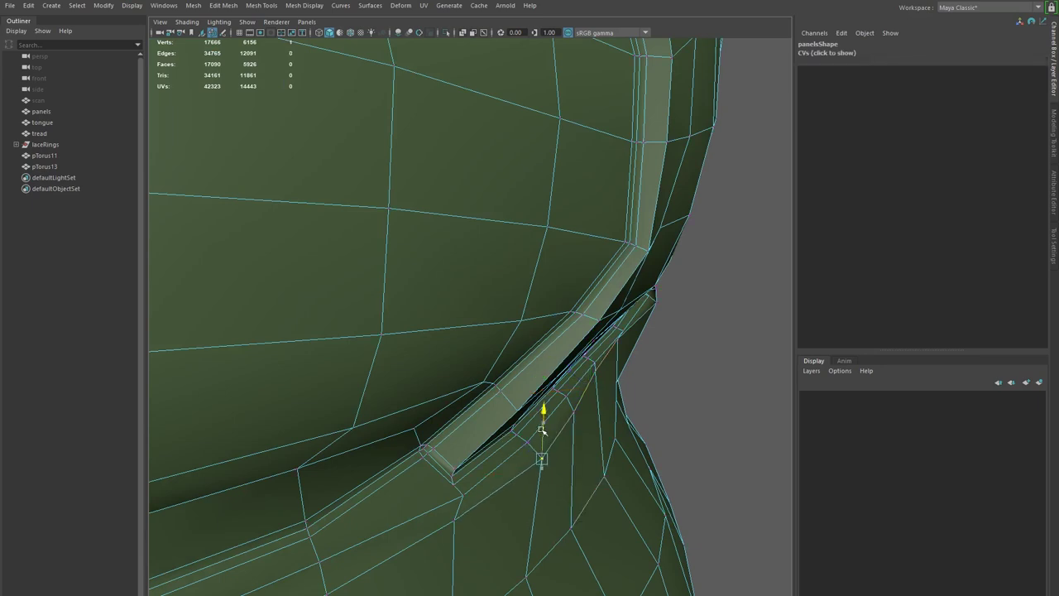
pyautogui.click(596, 374)
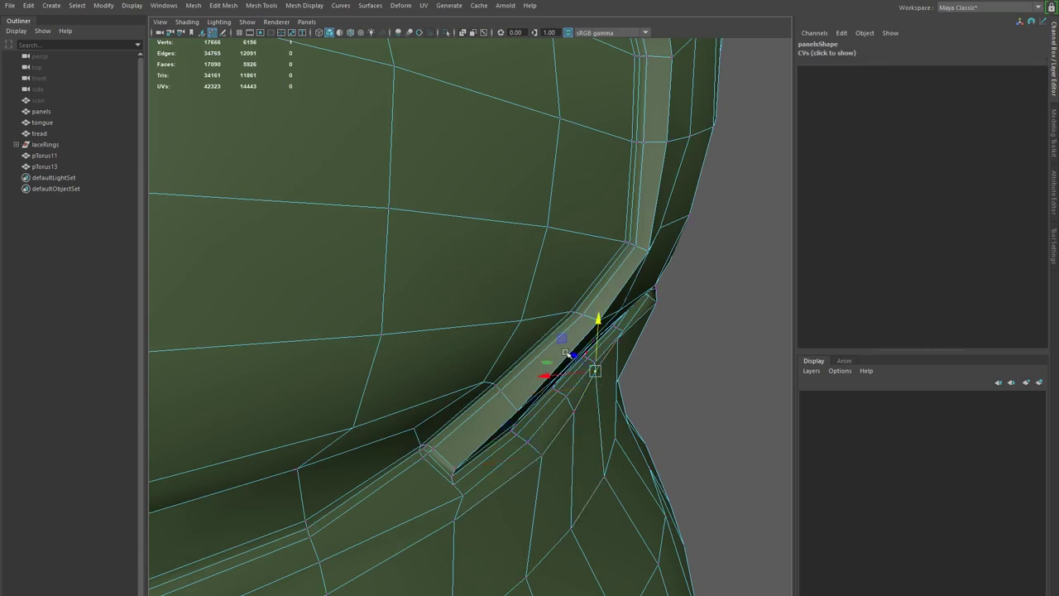
pyautogui.moveTo(563, 340); pyautogui.dragTo(576, 343)
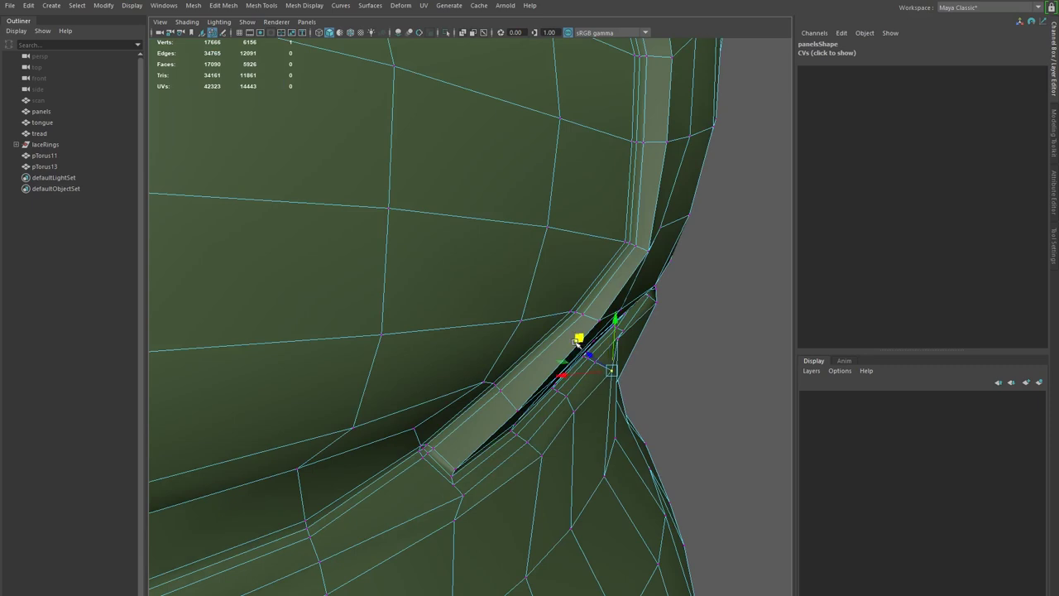
pyautogui.click(577, 417)
pyautogui.moveTo(542, 381); pyautogui.dragTo(551, 380)
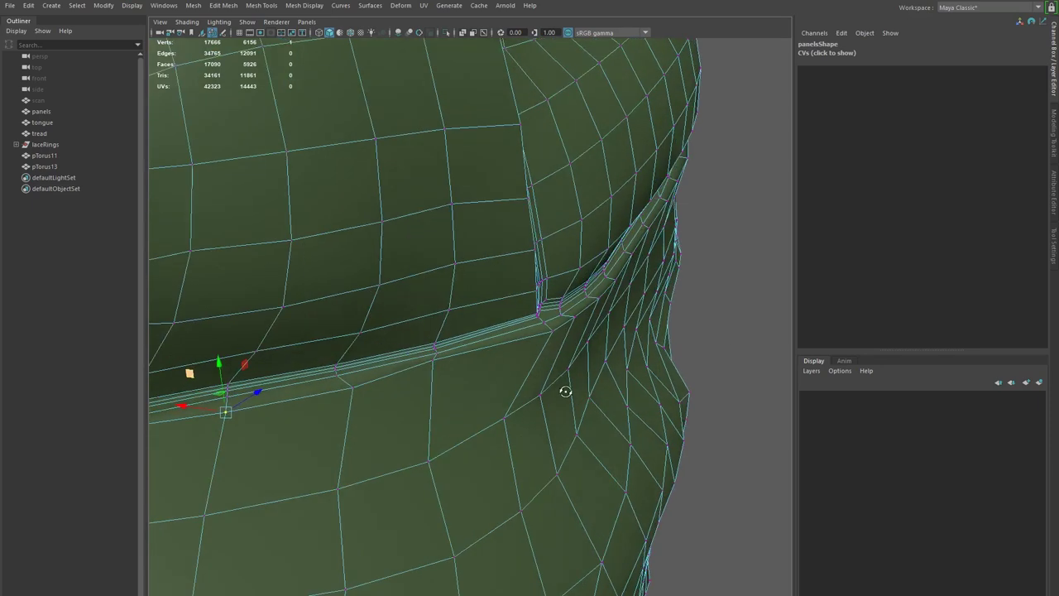
# - Adjust the vertices of the edge loop below the seam on the stretch between the two side inserts
pyautogui.keyDown('alt'); pyautogui.moveTo(565, 389); pyautogui.dragTo(541, 361); pyautogui.keyUp('alt')
pyautogui.click(413, 361)
pyautogui.keyDown('alt'); pyautogui.moveTo(415, 363); pyautogui.dragTo(502, 373); pyautogui.keyUp('alt')
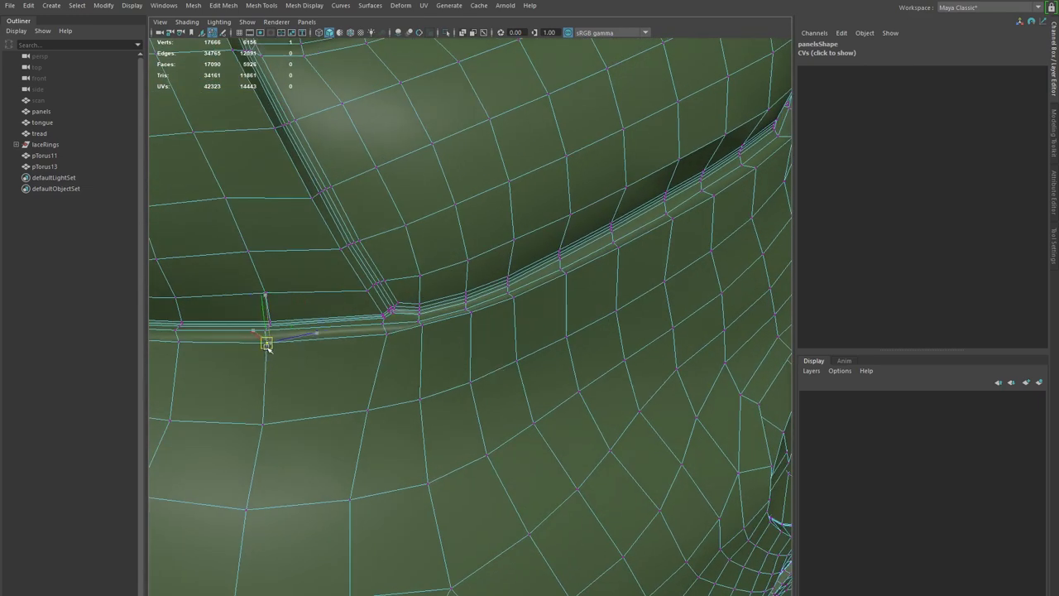
pyautogui.keyDown('alt'); pyautogui.moveTo(476, 423); pyautogui.dragTo(377, 406, button='right'); pyautogui.keyUp('alt')
# - Preview the panels mesh smoothed to inspect the adjusted seam below the side inserts, and return it to the unsmoothed cage
pyautogui.moveTo(312, 414); pyautogui.dragTo(475, 328, button='right')
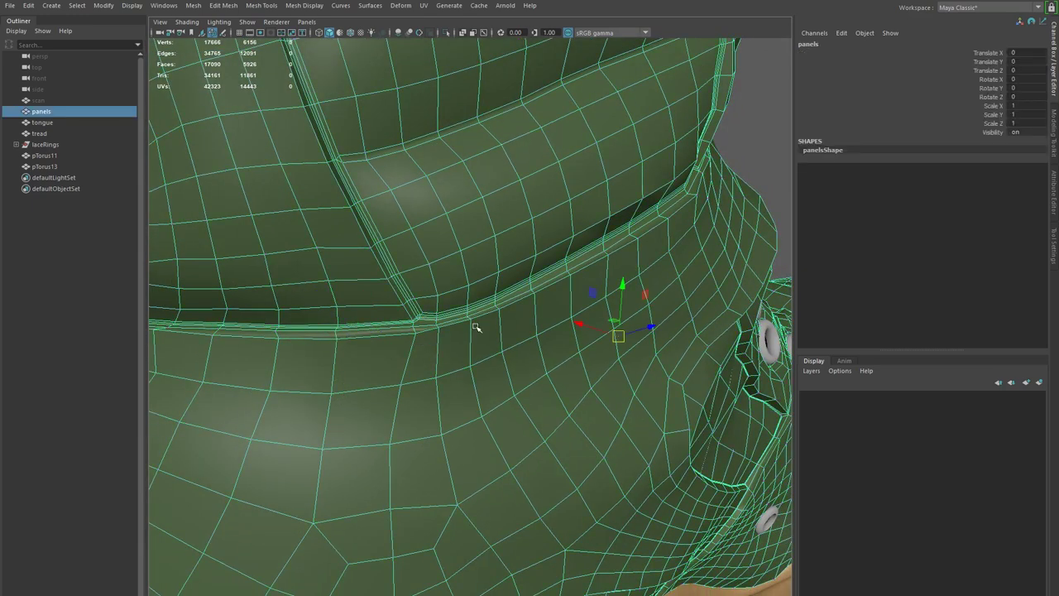
pyautogui.press('3')
pyautogui.click(765, 128)
pyautogui.keyDown('alt'); pyautogui.moveTo(633, 238); pyautogui.dragTo(602, 245, button='right'); pyautogui.keyUp('alt')
pyautogui.keyDown('alt'); pyautogui.moveTo(479, 281); pyautogui.dragTo(570, 303); pyautogui.keyUp('alt')
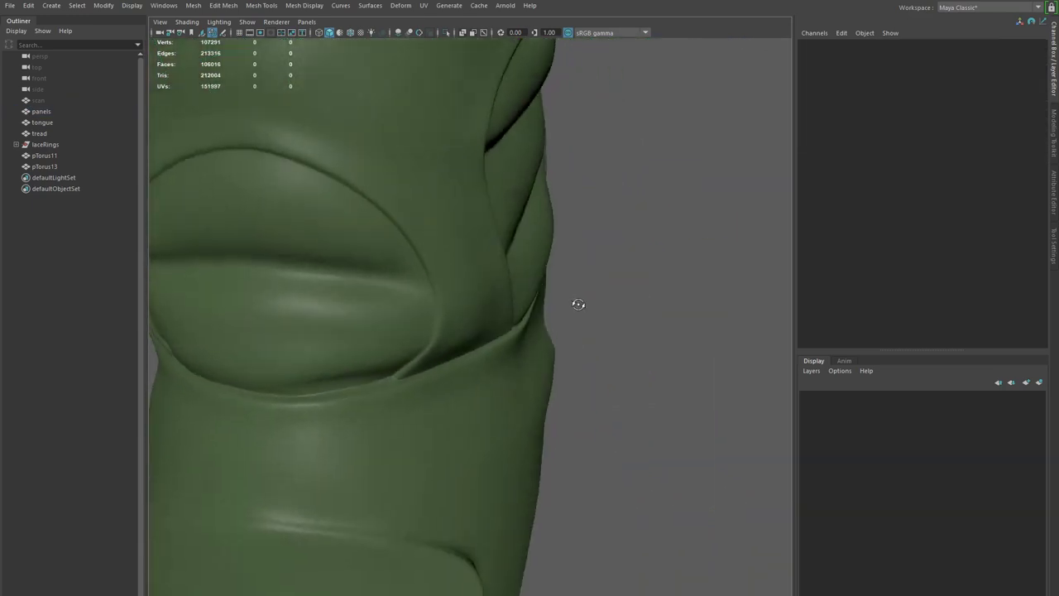
pyautogui.keyDown('alt'); pyautogui.moveTo(570, 303); pyautogui.dragTo(502, 318, button='right'); pyautogui.keyUp('alt')
pyautogui.keyDown('alt'); pyautogui.moveTo(502, 319); pyautogui.dragTo(636, 359); pyautogui.keyUp('alt')
pyautogui.keyDown('alt'); pyautogui.moveTo(636, 359); pyautogui.dragTo(506, 343, button='right'); pyautogui.keyUp('alt')
pyautogui.keyDown('alt'); pyautogui.moveTo(506, 342); pyautogui.dragTo(480, 376); pyautogui.keyUp('alt')
pyautogui.click(479, 377)
pyautogui.press('1')
# - Examine the whole boot with the panels mesh smoothed, from the collar and tongue down to where the panels meet the tread
pyautogui.keyDown('alt'); pyautogui.moveTo(484, 366); pyautogui.dragTo(551, 431, button='middle'); pyautogui.keyUp('alt')
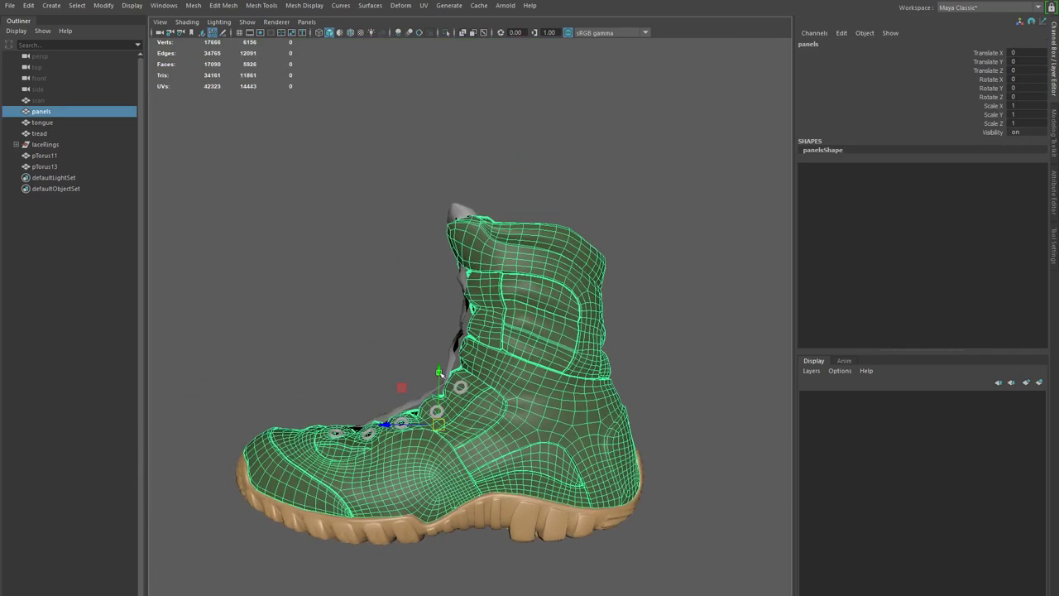
pyautogui.keyDown('alt'); pyautogui.moveTo(551, 430); pyautogui.dragTo(591, 430, button='right'); pyautogui.keyUp('alt')
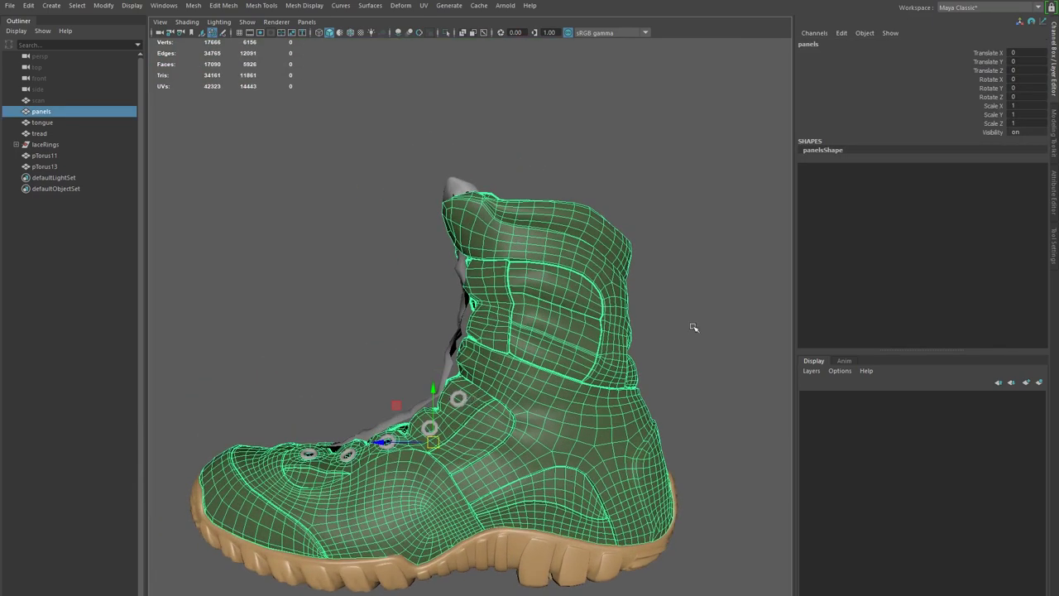
pyautogui.keyDown('alt'); pyautogui.moveTo(417, 348); pyautogui.dragTo(503, 411, button='right'); pyautogui.keyUp('alt')
pyautogui.keyDown('alt'); pyautogui.moveTo(503, 411); pyautogui.dragTo(444, 420); pyautogui.keyUp('alt')
pyautogui.keyDown('alt'); pyautogui.moveTo(318, 298); pyautogui.dragTo(384, 385, button='middle'); pyautogui.keyUp('alt')
pyautogui.keyDown('alt'); pyautogui.moveTo(384, 385); pyautogui.dragTo(430, 392, button='right'); pyautogui.keyUp('alt')
pyautogui.keyDown('alt'); pyautogui.moveTo(430, 392); pyautogui.dragTo(398, 428); pyautogui.keyUp('alt')
pyautogui.press('3')
pyautogui.click(555, 198)
pyautogui.keyDown('alt'); pyautogui.moveTo(651, 247); pyautogui.dragTo(541, 248, button='right'); pyautogui.keyUp('alt')
pyautogui.keyDown('alt'); pyautogui.moveTo(541, 248); pyautogui.dragTo(489, 305); pyautogui.keyUp('alt')
pyautogui.keyDown('alt'); pyautogui.moveTo(436, 375); pyautogui.dragTo(535, 382); pyautogui.keyUp('alt')
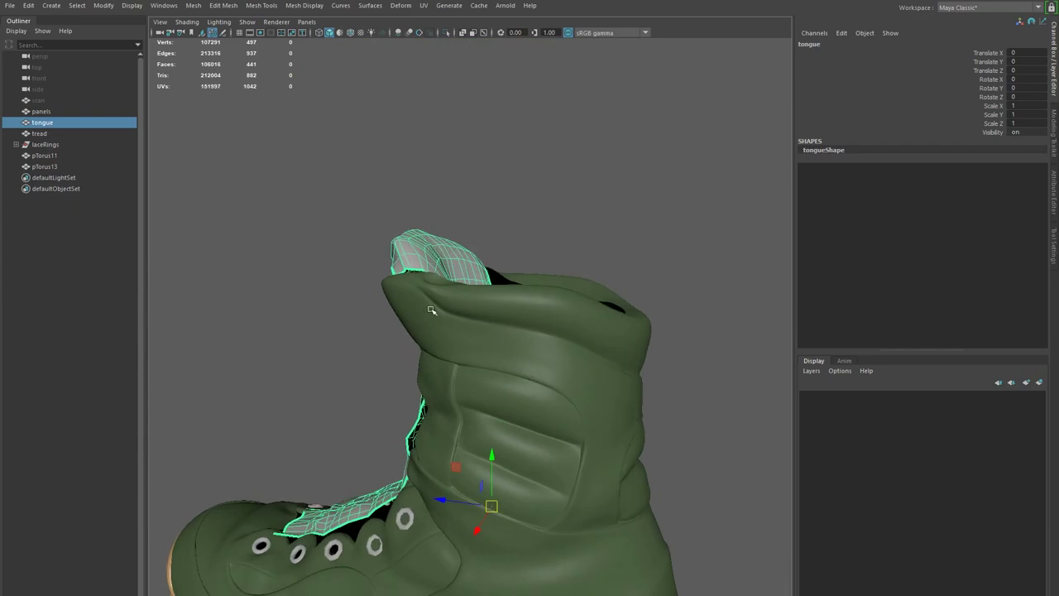
pyautogui.keyDown('alt'); pyautogui.moveTo(430, 309); pyautogui.dragTo(491, 318); pyautogui.keyUp('alt')
pyautogui.keyDown('alt'); pyautogui.moveTo(567, 386); pyautogui.dragTo(577, 217); pyautogui.keyUp('alt')
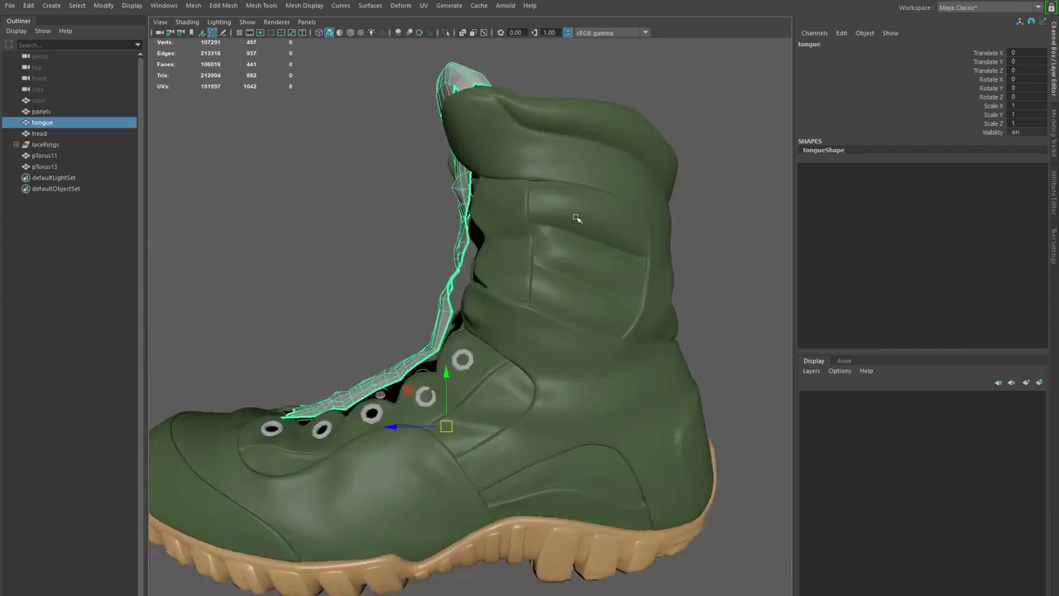
pyautogui.keyDown('alt'); pyautogui.moveTo(476, 410); pyautogui.dragTo(526, 425, button='middle'); pyautogui.keyUp('alt')
pyautogui.keyDown('alt'); pyautogui.moveTo(526, 426); pyautogui.dragTo(554, 443); pyautogui.keyUp('alt')
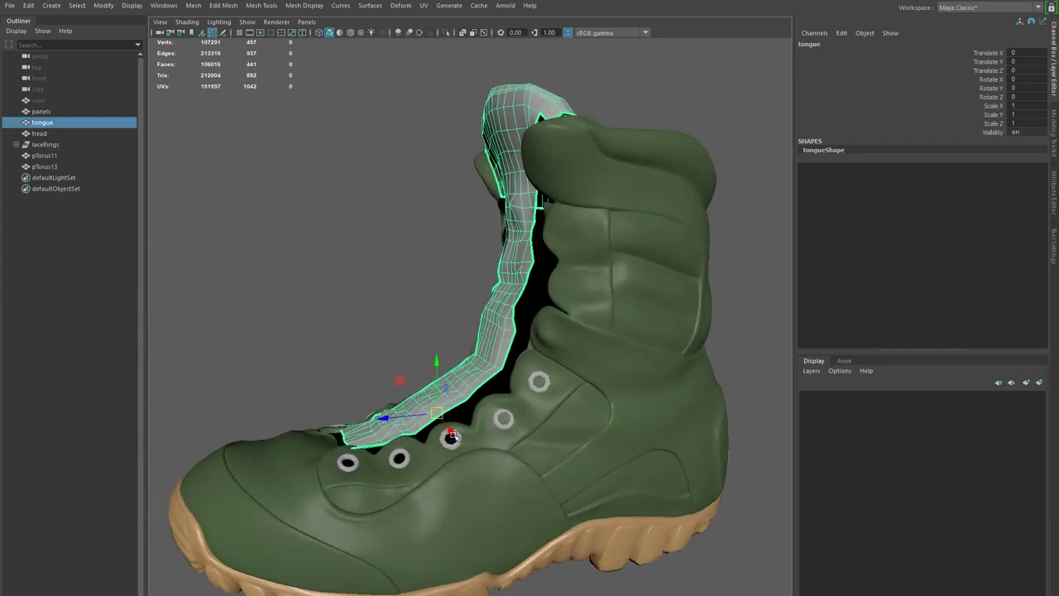
pyautogui.keyDown('alt'); pyautogui.moveTo(464, 488); pyautogui.dragTo(442, 372, button='middle'); pyautogui.keyUp('alt')
pyautogui.keyDown('alt'); pyautogui.moveTo(442, 372); pyautogui.dragTo(389, 356); pyautogui.keyUp('alt')
pyautogui.keyDown('alt'); pyautogui.moveTo(629, 392); pyautogui.dragTo(535, 348, button='middle'); pyautogui.keyUp('alt')
pyautogui.keyDown('alt'); pyautogui.moveTo(536, 347); pyautogui.dragTo(541, 397, button='right'); pyautogui.keyUp('alt')
pyautogui.keyDown('alt'); pyautogui.moveTo(541, 397); pyautogui.dragTo(595, 407); pyautogui.keyUp('alt')
pyautogui.keyDown('alt'); pyautogui.moveTo(463, 389); pyautogui.dragTo(482, 372); pyautogui.keyUp('alt')
pyautogui.keyDown('alt'); pyautogui.moveTo(482, 372); pyautogui.dragTo(455, 376, button='right'); pyautogui.keyUp('alt')
pyautogui.keyDown('alt'); pyautogui.moveTo(456, 376); pyautogui.dragTo(389, 374); pyautogui.keyUp('alt')
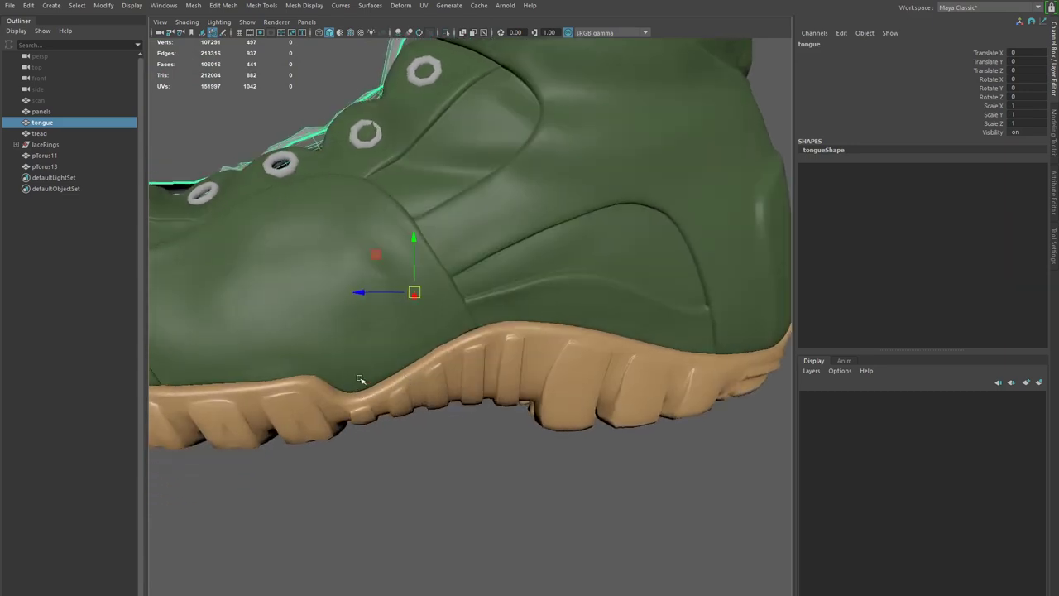
pyautogui.click(400, 358)
pyautogui.click(403, 391)
pyautogui.keyDown('alt'); pyautogui.moveTo(403, 392); pyautogui.dragTo(420, 311, button='middle'); pyautogui.keyUp('alt')
pyautogui.keyDown('alt'); pyautogui.moveTo(420, 311); pyautogui.dragTo(478, 386, button='right'); pyautogui.keyUp('alt')
pyautogui.keyDown('alt'); pyautogui.moveTo(478, 386); pyautogui.dragTo(518, 399); pyautogui.keyUp('alt')
# - Return the panels mesh to its unsmoothed cage and pull vertices just above the tread beside its dip outward toward the tread
pyautogui.click(333, 237)
pyautogui.keyDown('alt'); pyautogui.moveTo(344, 267); pyautogui.dragTo(354, 261); pyautogui.keyUp('alt')
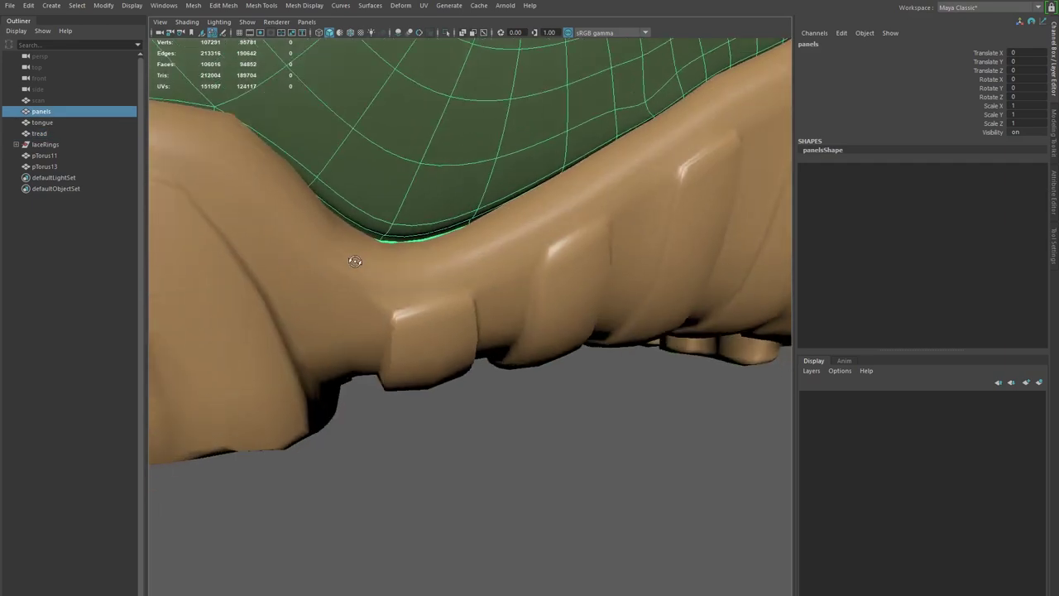
pyautogui.press('1')
pyautogui.keyDown('alt'); pyautogui.moveTo(426, 278); pyautogui.dragTo(652, 281); pyautogui.keyUp('alt')
pyautogui.keyDown('alt'); pyautogui.moveTo(488, 286); pyautogui.dragTo(510, 310, button='right'); pyautogui.keyUp('alt')
pyautogui.press('F9')
pyautogui.click(672, 210)
pyautogui.moveTo(682, 175); pyautogui.dragTo(368, 264)
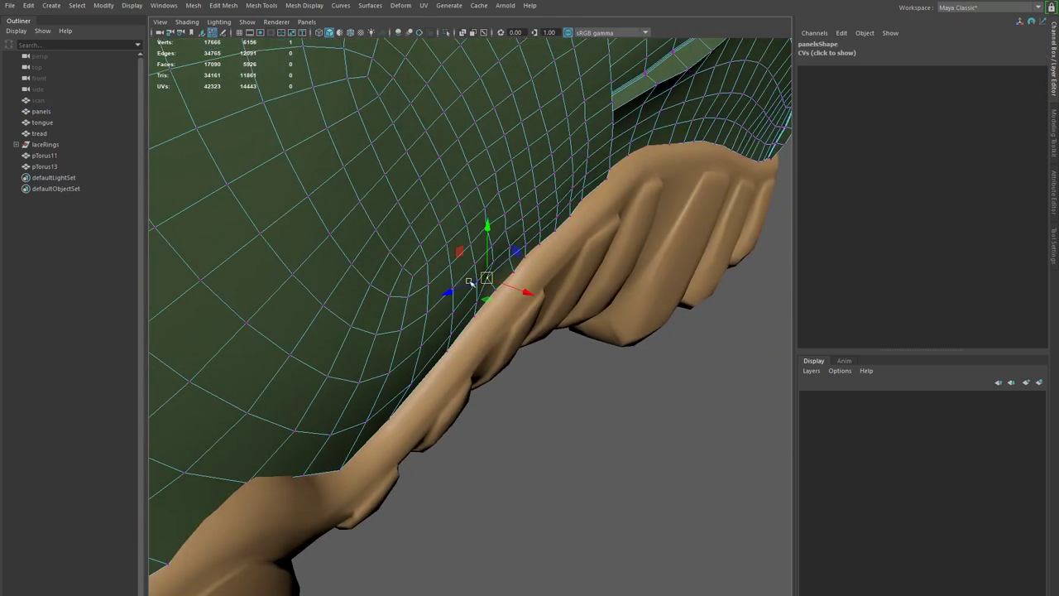
pyautogui.moveTo(510, 284); pyautogui.dragTo(517, 284)
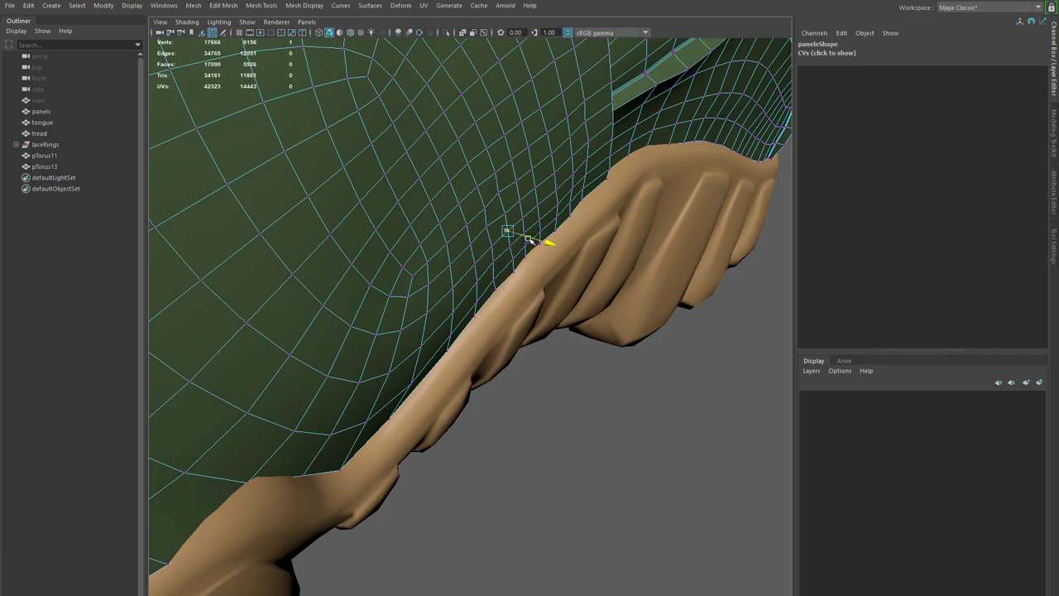
pyautogui.click(497, 194)
pyautogui.click(489, 226)
pyautogui.moveTo(501, 229); pyautogui.dragTo(665, 380)
# - Reposition the vertices along the bottom border of the panels mesh where it curves behind the tread's dip
pyautogui.scroll(4, 598, 385)
pyautogui.keyDown('alt'); pyautogui.moveTo(598, 386); pyautogui.dragTo(389, 362); pyautogui.keyUp('alt')
pyautogui.keyDown('alt'); pyautogui.moveTo(388, 361); pyautogui.dragTo(414, 372, button='right'); pyautogui.keyUp('alt')
pyautogui.keyDown('alt'); pyautogui.moveTo(414, 372); pyautogui.dragTo(534, 295); pyautogui.keyUp('alt')
pyautogui.keyDown('alt'); pyautogui.moveTo(534, 295); pyautogui.dragTo(535, 387, button='middle'); pyautogui.keyUp('alt')
pyautogui.keyDown('alt'); pyautogui.moveTo(465, 223); pyautogui.dragTo(526, 287); pyautogui.keyUp('alt')
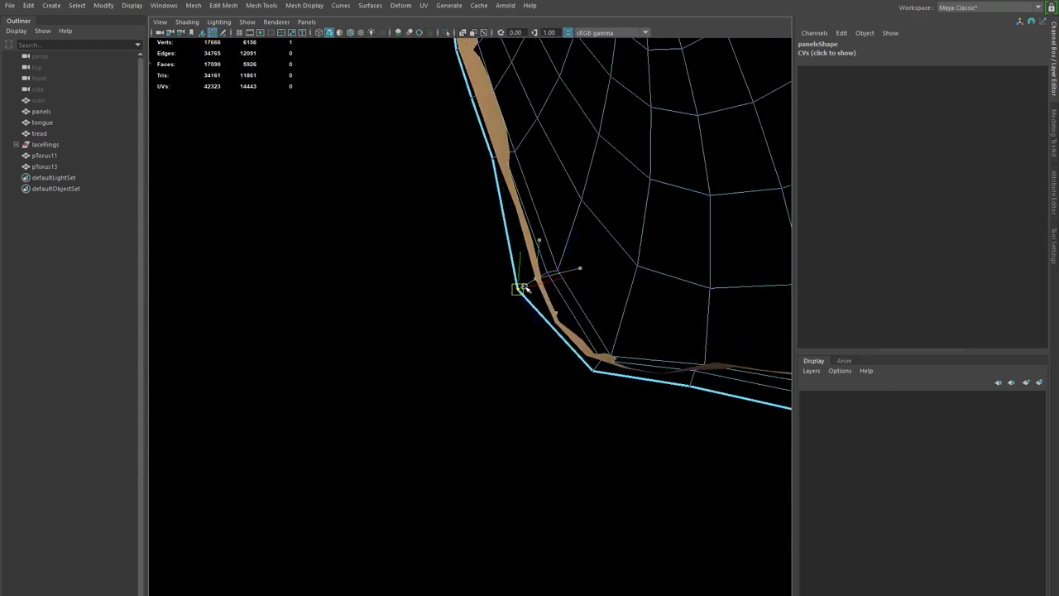
pyautogui.click(596, 373)
pyautogui.moveTo(594, 371); pyautogui.dragTo(584, 375)
pyautogui.click(686, 387)
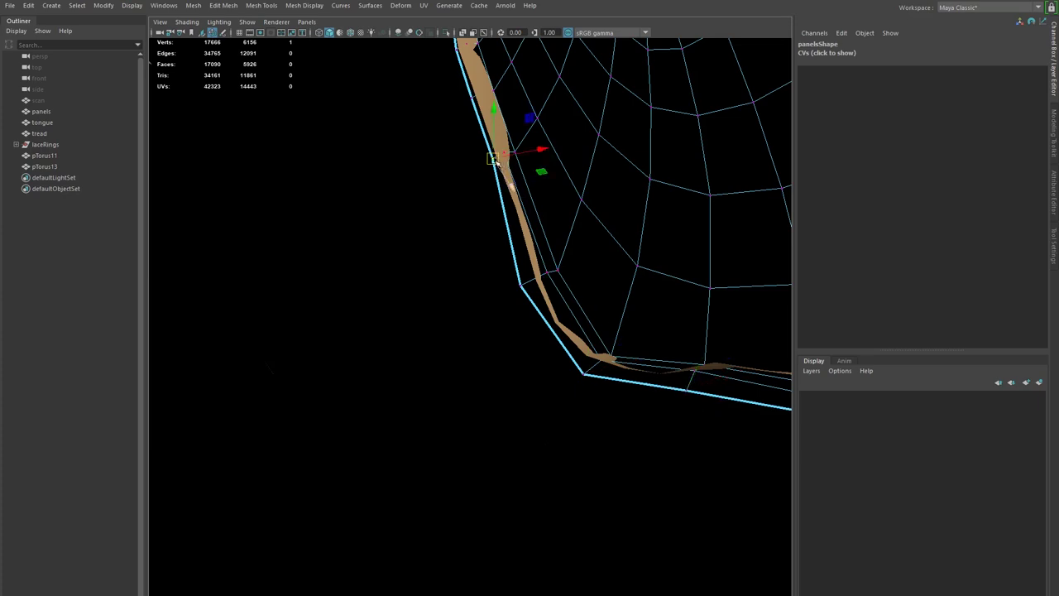
# - Preview the panels mesh smoothed to check the join with the tread at the dip, and return it to the unsmoothed cage
pyautogui.keyDown('alt'); pyautogui.moveTo(551, 199); pyautogui.dragTo(664, 340); pyautogui.keyUp('alt')
pyautogui.keyDown('alt'); pyautogui.moveTo(664, 340); pyautogui.dragTo(572, 333, button='right'); pyautogui.keyUp('alt')
pyautogui.moveTo(546, 294); pyautogui.dragTo(577, 257, button='right')
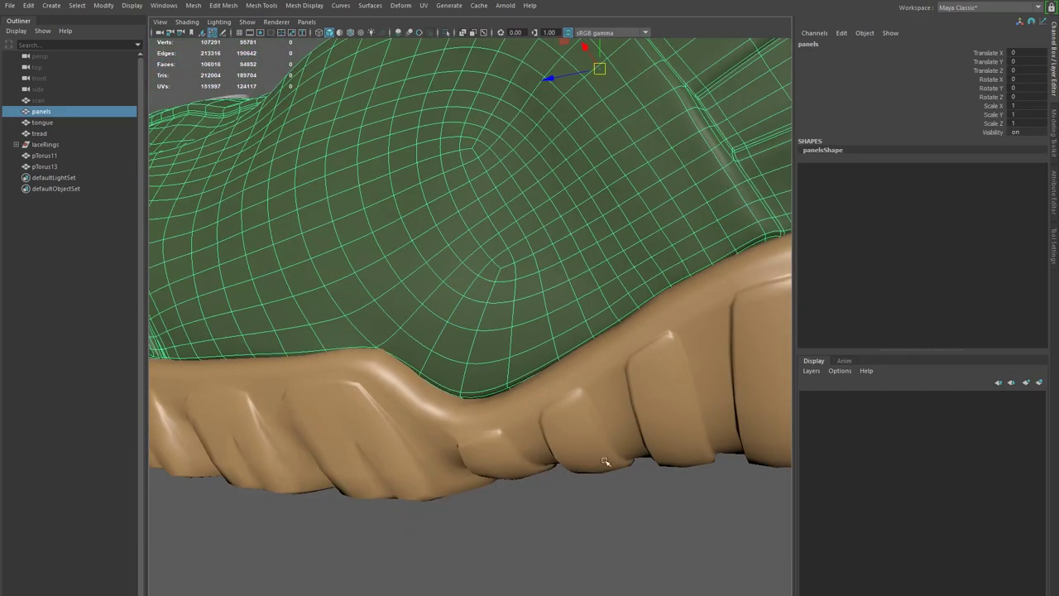
pyautogui.click(649, 496)
pyautogui.keyDown('alt'); pyautogui.moveTo(650, 497); pyautogui.dragTo(697, 468); pyautogui.keyUp('alt')
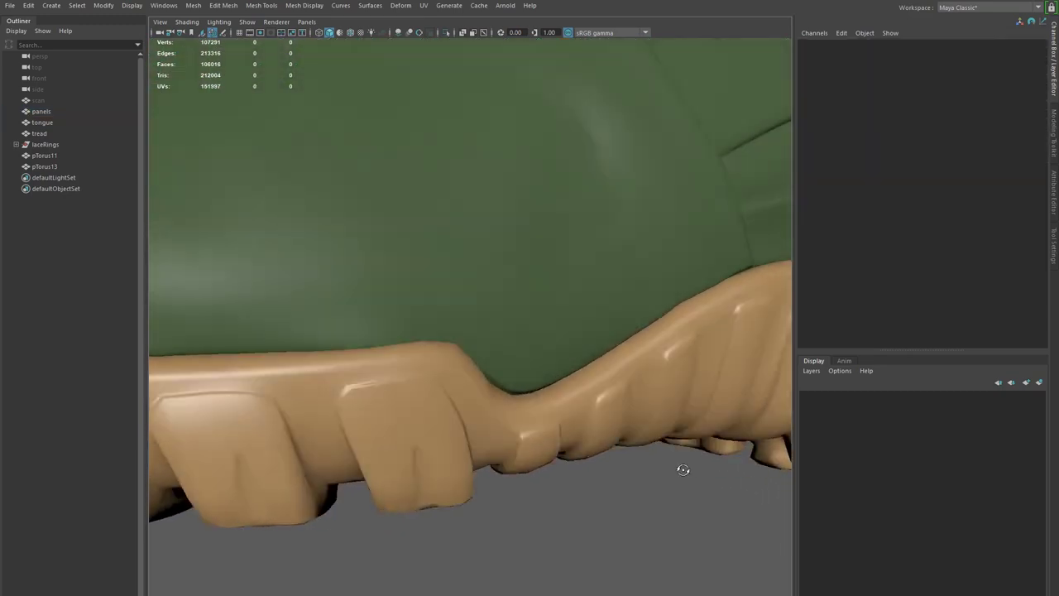
pyautogui.keyDown('alt'); pyautogui.moveTo(697, 468); pyautogui.dragTo(690, 432, button='right'); pyautogui.keyUp('alt')
pyautogui.keyDown('alt'); pyautogui.moveTo(690, 433); pyautogui.dragTo(711, 395); pyautogui.keyUp('alt')
pyautogui.click(484, 298)
pyautogui.keyDown('alt'); pyautogui.moveTo(485, 297); pyautogui.dragTo(428, 372); pyautogui.keyUp('alt')
pyautogui.keyDown('alt'); pyautogui.moveTo(428, 371); pyautogui.dragTo(465, 364, button='right'); pyautogui.keyUp('alt')
pyautogui.press('1')
# - Select the four-by-four block of panel faces around the side lace ring that has no hole yet, and extrude the faces
pyautogui.keyDown('alt'); pyautogui.moveTo(406, 336); pyautogui.dragTo(366, 320); pyautogui.keyUp('alt')
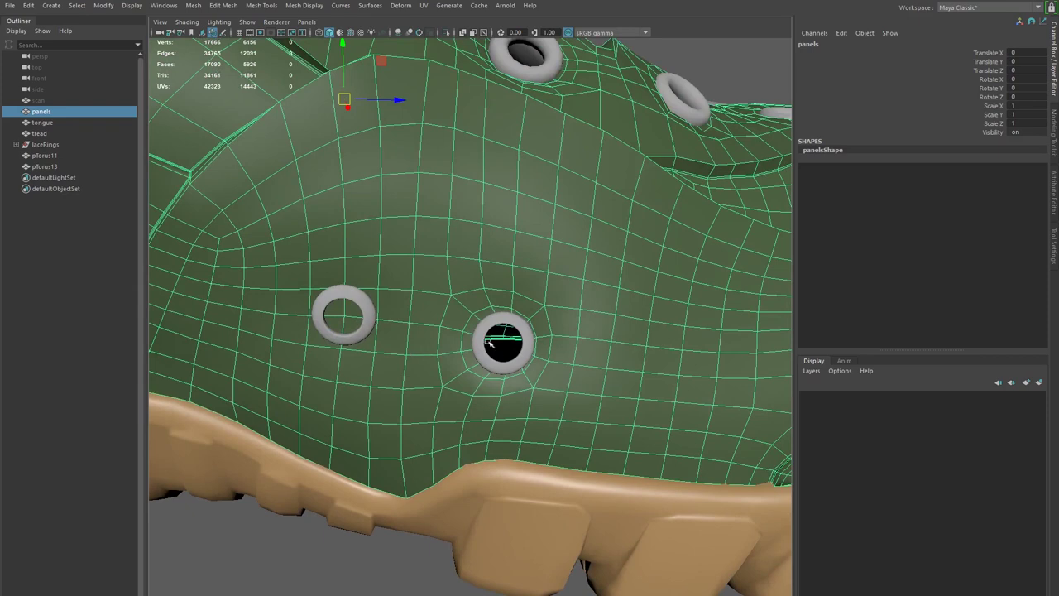
pyautogui.keyDown('alt'); pyautogui.moveTo(461, 348); pyautogui.dragTo(543, 361, button='middle'); pyautogui.keyUp('alt')
pyautogui.keyDown('alt'); pyautogui.moveTo(378, 348); pyautogui.dragTo(435, 352, button='right'); pyautogui.keyUp('alt')
pyautogui.keyDown('alt'); pyautogui.moveTo(436, 352); pyautogui.dragTo(470, 349); pyautogui.keyUp('alt')
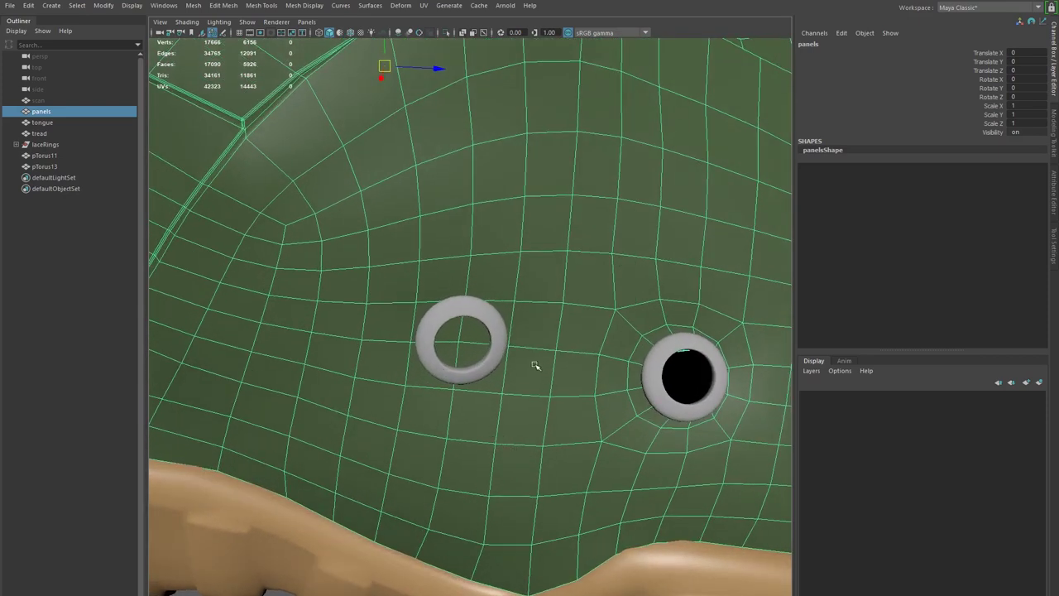
pyautogui.moveTo(446, 387); pyautogui.dragTo(447, 418, button='right')
pyautogui.click(441, 335)
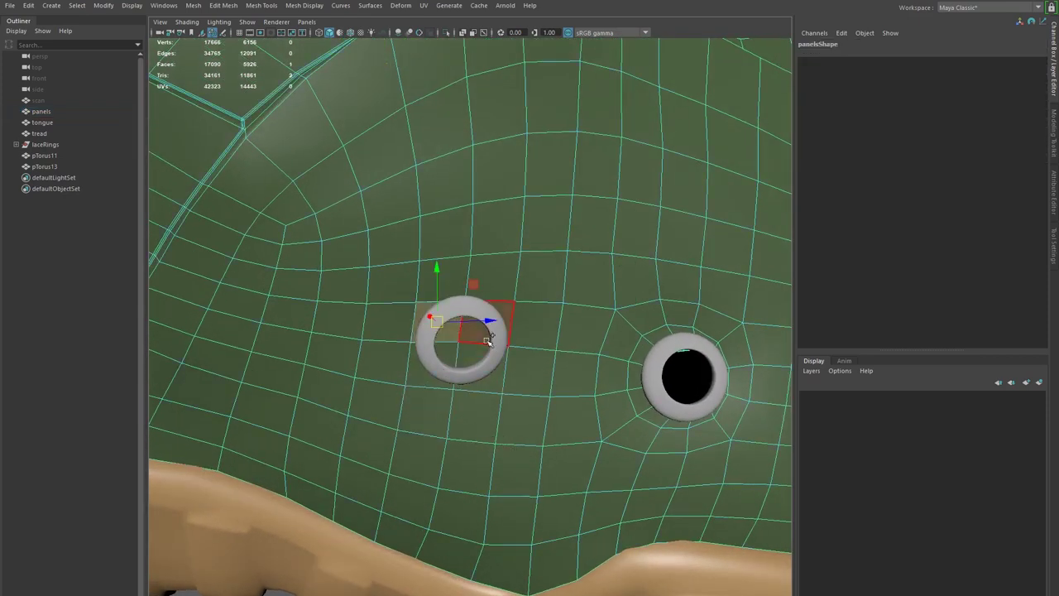
pyautogui.keyDown('shift'); pyautogui.click(486, 361); pyautogui.keyUp('shift')
pyautogui.keyDown('shift'); pyautogui.click(425, 361); pyautogui.keyUp('shift')
pyautogui.keyDown('shift'); pyautogui.click(395, 363); pyautogui.keyUp('shift')
pyautogui.keyDown('shift'); pyautogui.click(400, 322); pyautogui.keyUp('shift')
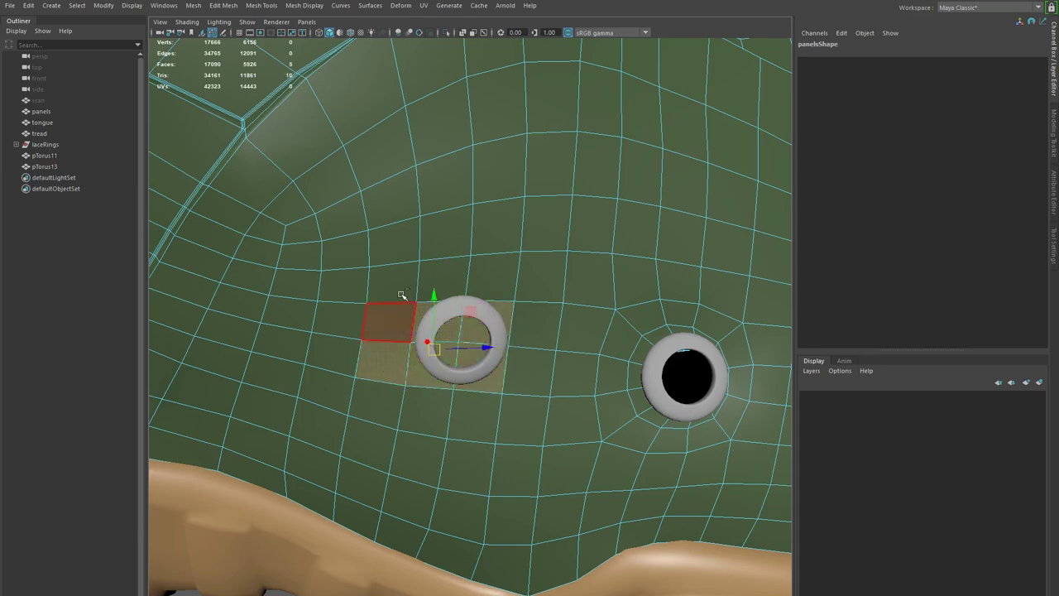
pyautogui.keyDown('shift'); pyautogui.click(403, 286); pyautogui.keyUp('shift')
pyautogui.keyDown('shift'); pyautogui.click(461, 269); pyautogui.keyUp('shift')
pyautogui.keyDown('shift'); pyautogui.click(496, 272); pyautogui.keyUp('shift')
pyautogui.keyDown('shift'); pyautogui.click(547, 278); pyautogui.keyUp('shift')
pyautogui.keyDown('shift'); pyautogui.click(543, 314); pyautogui.keyUp('shift')
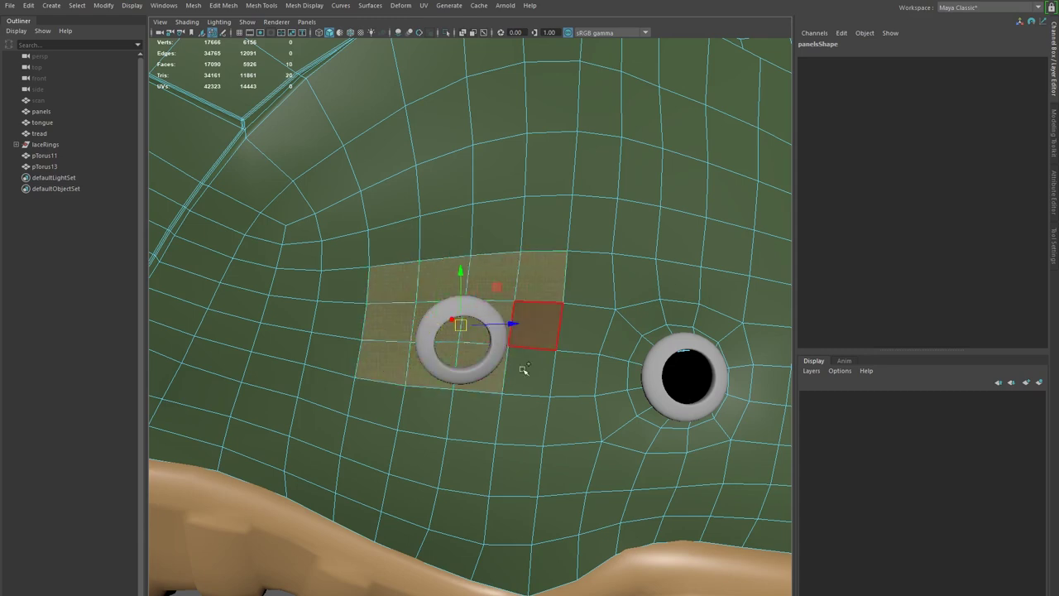
pyautogui.keyDown('shift'); pyautogui.click(523, 370); pyautogui.keyUp('shift')
pyautogui.keyDown('shift'); pyautogui.click(522, 411); pyautogui.keyUp('shift')
pyautogui.keyDown('shift'); pyautogui.click(461, 410); pyautogui.keyUp('shift')
pyautogui.keyDown('shift'); pyautogui.click(425, 407); pyautogui.keyUp('shift')
pyautogui.keyDown('shift'); pyautogui.click(397, 406); pyautogui.keyUp('shift')
pyautogui.keyDown('alt'); pyautogui.moveTo(576, 416); pyautogui.dragTo(439, 392, button='right'); pyautogui.keyUp('alt')
pyautogui.moveTo(439, 392)
pyautogui.keyDown('alt'); pyautogui.mouseDown()
pyautogui.moveTo(408, 421)
pyautogui.moveTo(343, 394)
pyautogui.moveTo(447, 389)
pyautogui.mouseUp(); pyautogui.keyUp('alt')
pyautogui.scroll(4, 446, 390)
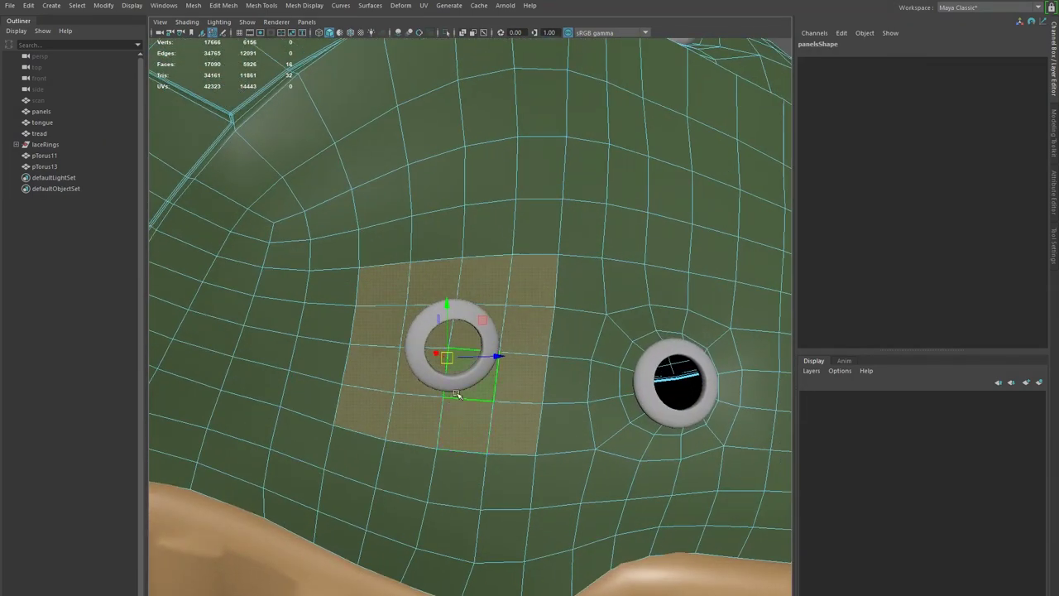
pyautogui.hotkey('ctrl', 'e')
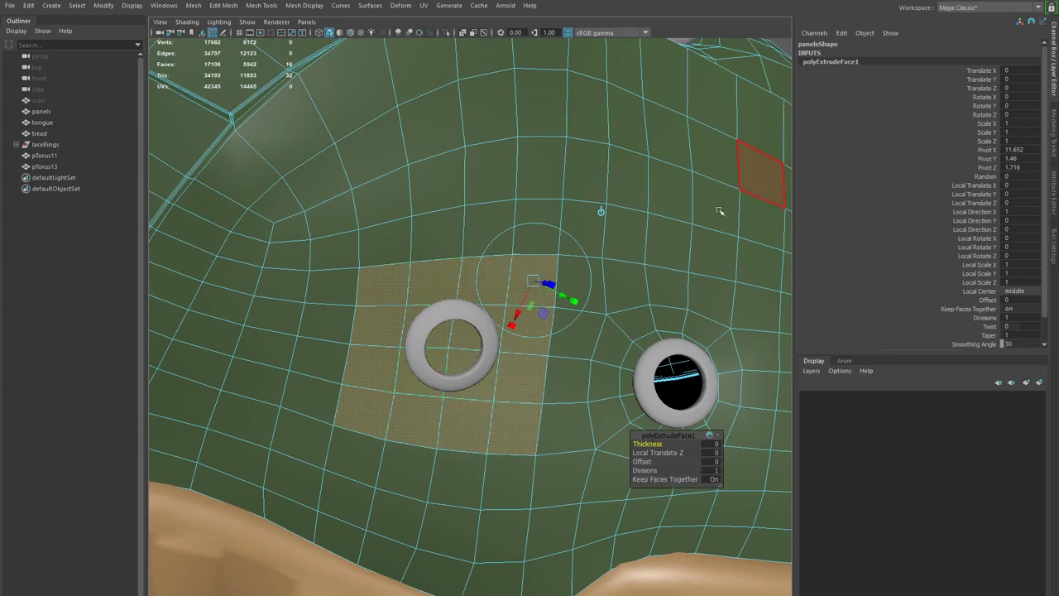
# - Set the Scale tool's transform constraint to Surface, try scaling the extruded faces around the lace ring, and undo the last change
pyautogui.press('e')
pyautogui.press('r')
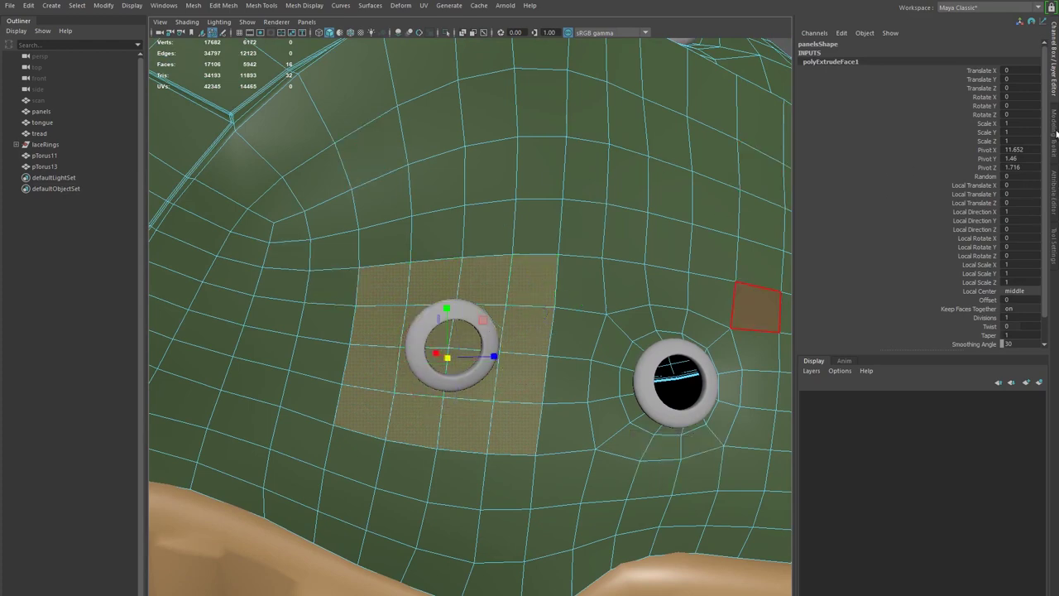
pyautogui.click(1052, 241)
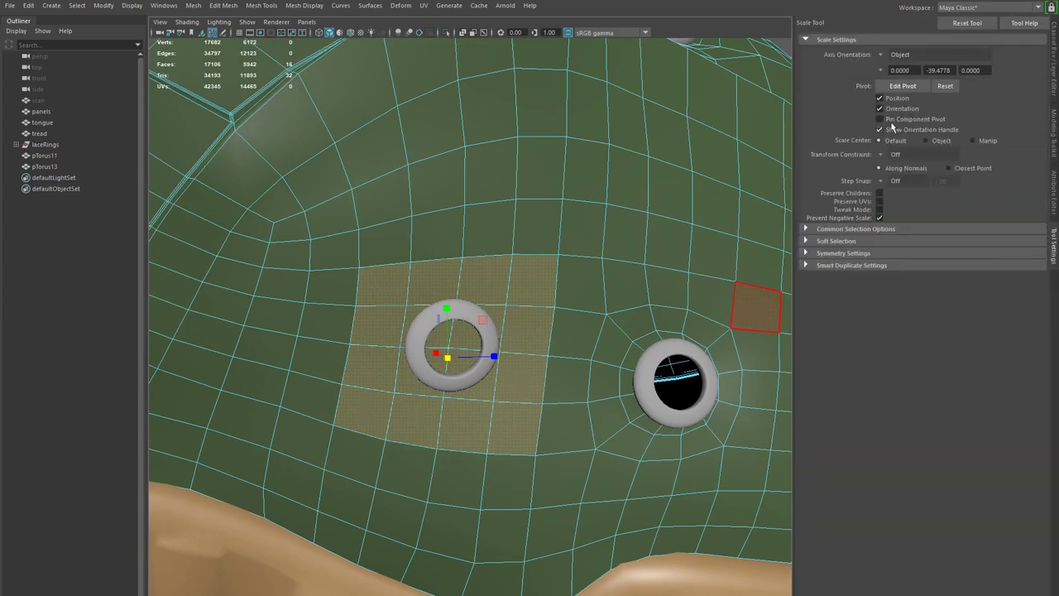
pyautogui.click(902, 182)
pyautogui.moveTo(448, 359)
pyautogui.mouseDown()
pyautogui.moveTo(360, 389)
pyautogui.moveTo(502, 381)
pyautogui.moveTo(488, 374)
pyautogui.moveTo(469, 308)
pyautogui.moveTo(444, 349)
pyautogui.mouseUp()
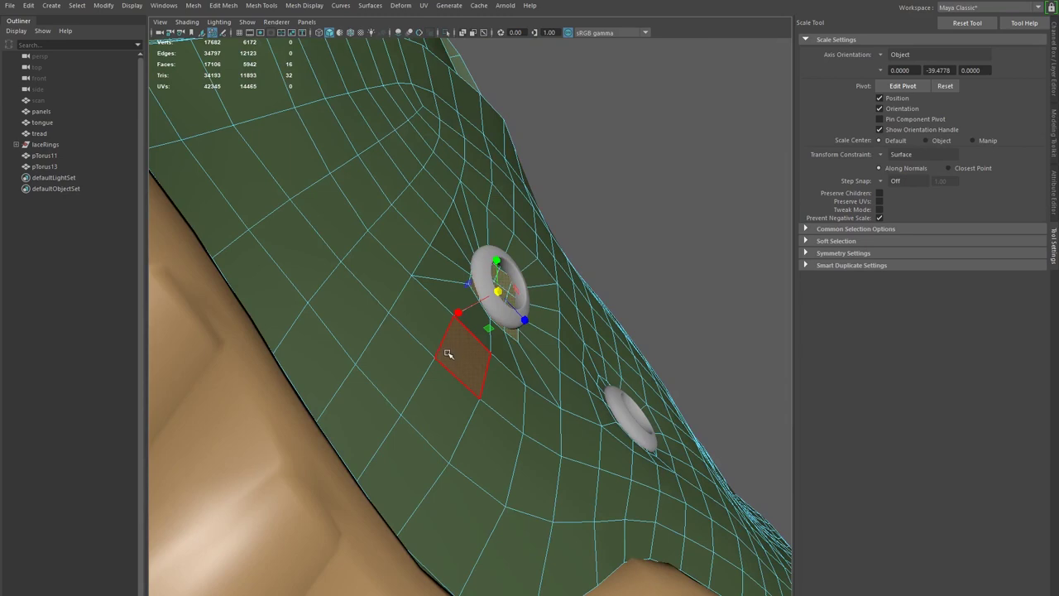
pyautogui.hotkey('ctrl', 'z')
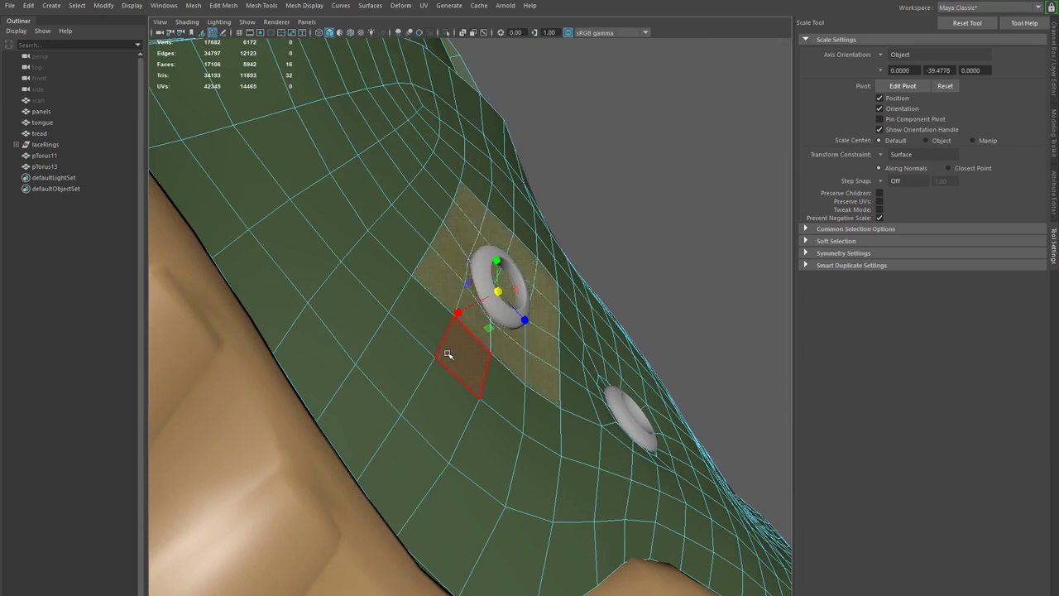
# - Try scaling down the extruded faces around the side lace ring with the transform constraint set to Off, and undo the scaling
pyautogui.click(894, 155)
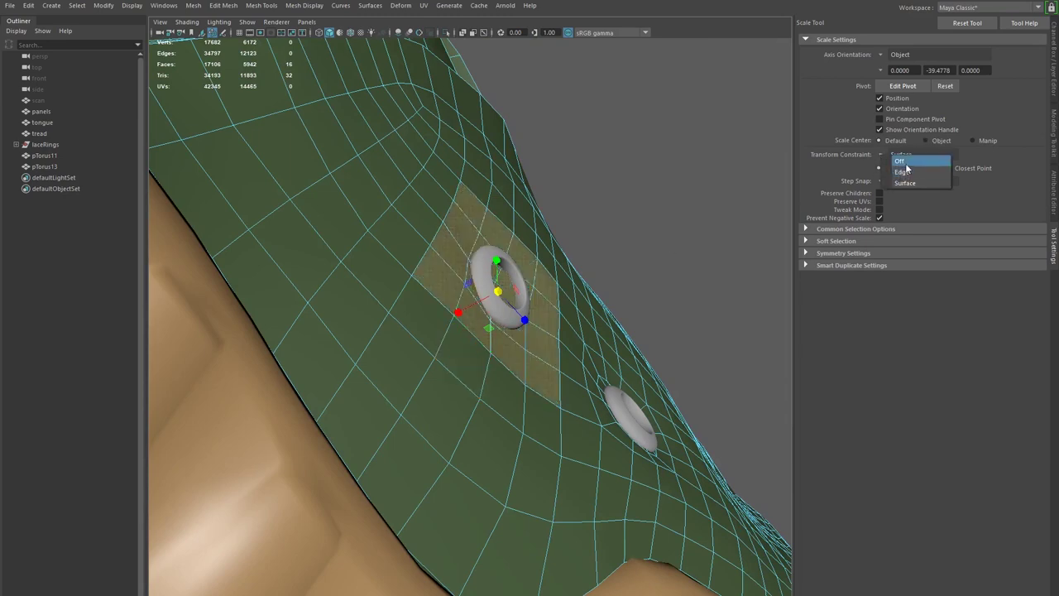
pyautogui.click(899, 161)
pyautogui.moveTo(499, 290); pyautogui.dragTo(467, 279)
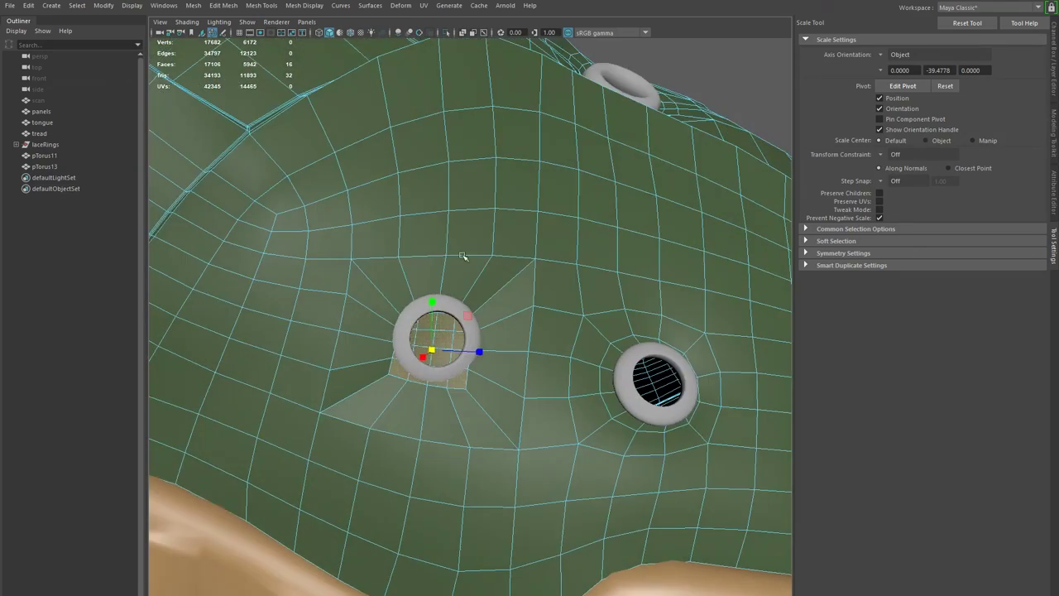
pyautogui.keyDown('alt'); pyautogui.moveTo(406, 344); pyautogui.dragTo(370, 336); pyautogui.keyUp('alt')
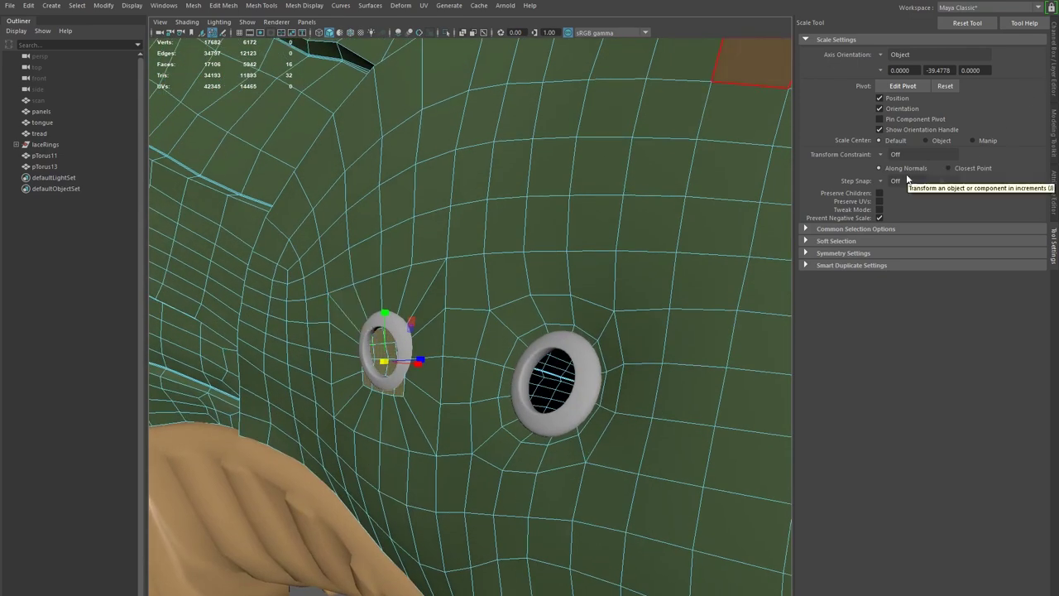
pyautogui.hotkey('ctrl', 'z')
# - Scale the extruded faces down around the side lace ring with the transform constraint set to Surface, and circularize them
pyautogui.click(895, 154)
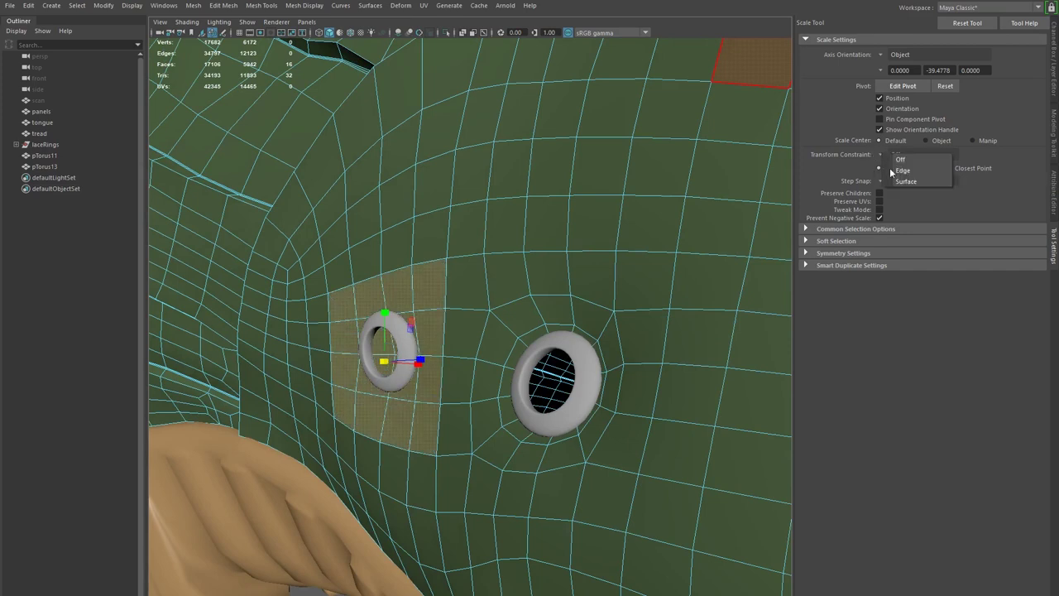
pyautogui.click(911, 182)
pyautogui.moveTo(382, 362); pyautogui.dragTo(462, 392)
pyautogui.keyDown('alt'); pyautogui.moveTo(503, 420); pyautogui.dragTo(432, 404); pyautogui.keyUp('alt')
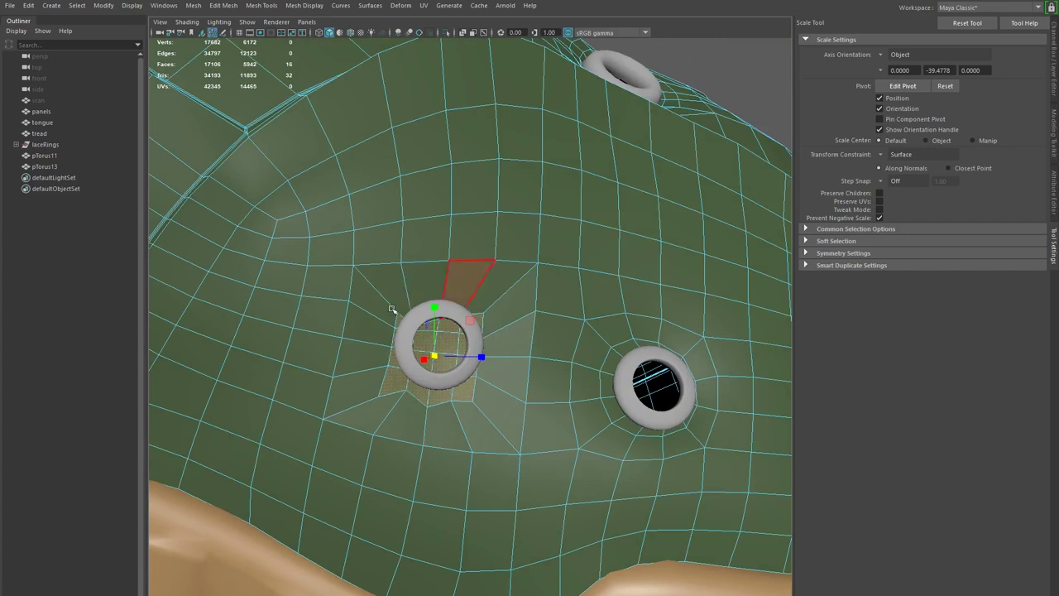
pyautogui.keyDown('shift'); pyautogui.moveTo(465, 322); pyautogui.dragTo(461, 406, button='right'); pyautogui.keyUp('shift')
pyautogui.moveTo(447, 345)
pyautogui.keyDown('alt'); pyautogui.mouseDown()
pyautogui.moveTo(381, 347)
pyautogui.moveTo(470, 362)
pyautogui.moveTo(459, 355)
pyautogui.mouseUp(); pyautogui.keyUp('alt')
# - Set the Move tool's transform constraint to Off and try positioning the circular faces at the side lace ring
pyautogui.press('w')
pyautogui.keyDown('alt'); pyautogui.moveTo(466, 418); pyautogui.dragTo(469, 378); pyautogui.keyUp('alt')
pyautogui.click(883, 144)
pyautogui.click(903, 147)
pyautogui.keyDown('alt'); pyautogui.moveTo(440, 405); pyautogui.dragTo(500, 394); pyautogui.keyUp('alt')
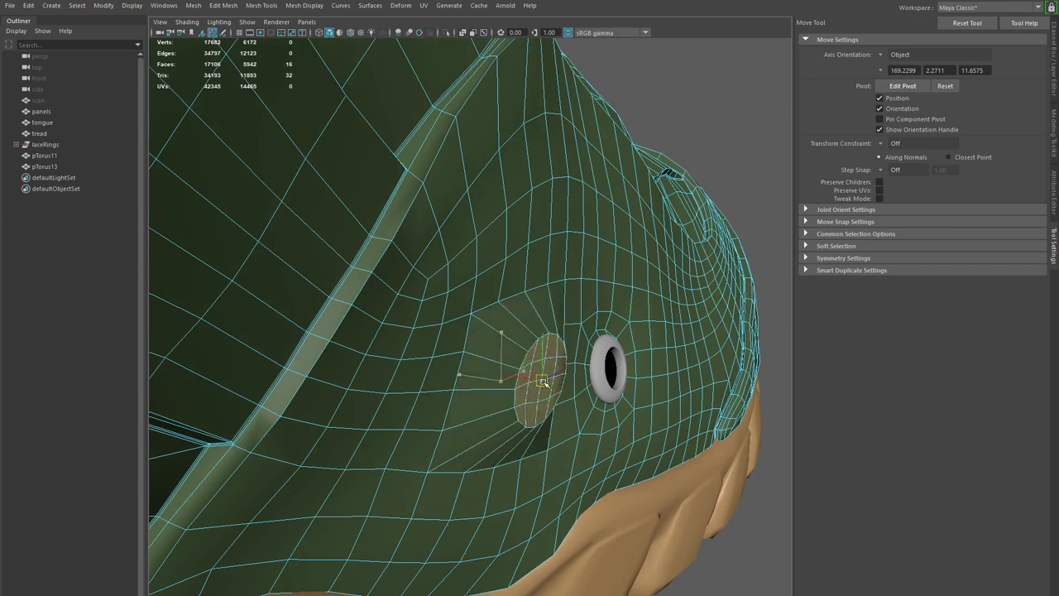
# - Set the Move tool's transform constraint to Surface and slide the circular faces until they are centered on the side lace ring
pyautogui.click(882, 144)
pyautogui.click(903, 173)
pyautogui.keyDown('alt'); pyautogui.moveTo(626, 280); pyautogui.dragTo(515, 378); pyautogui.keyUp('alt')
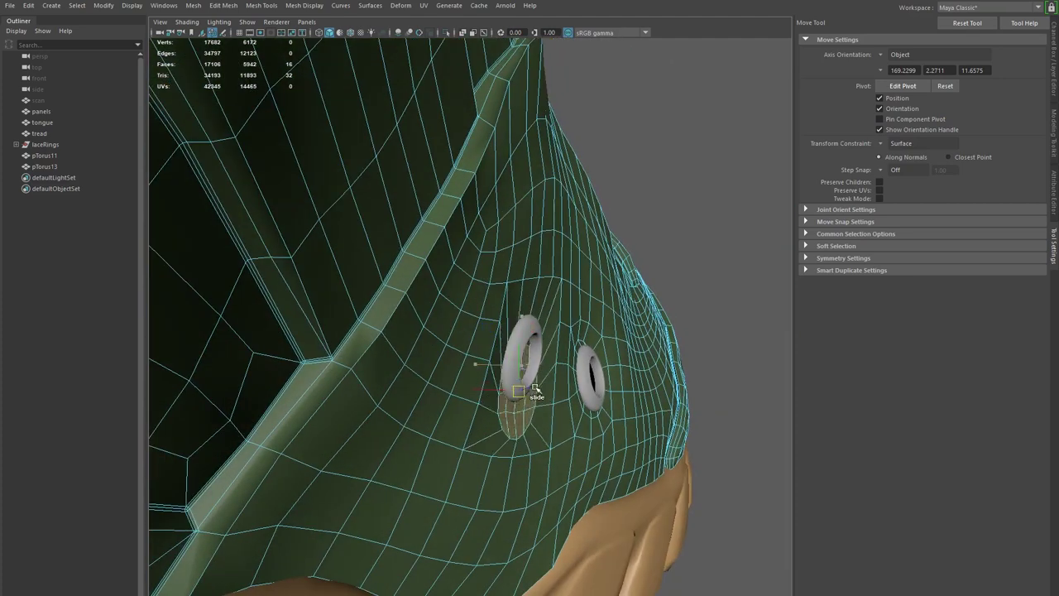
pyautogui.keyDown('alt'); pyautogui.moveTo(561, 382); pyautogui.dragTo(445, 354); pyautogui.keyUp('alt')
pyautogui.keyDown('alt'); pyautogui.moveTo(471, 359); pyautogui.dragTo(658, 370); pyautogui.keyUp('alt')
pyautogui.keyDown('alt'); pyautogui.moveTo(579, 376); pyautogui.dragTo(622, 397, button='right'); pyautogui.keyUp('alt')
pyautogui.keyDown('alt'); pyautogui.moveTo(622, 397); pyautogui.dragTo(422, 369, button='middle'); pyautogui.keyUp('alt')
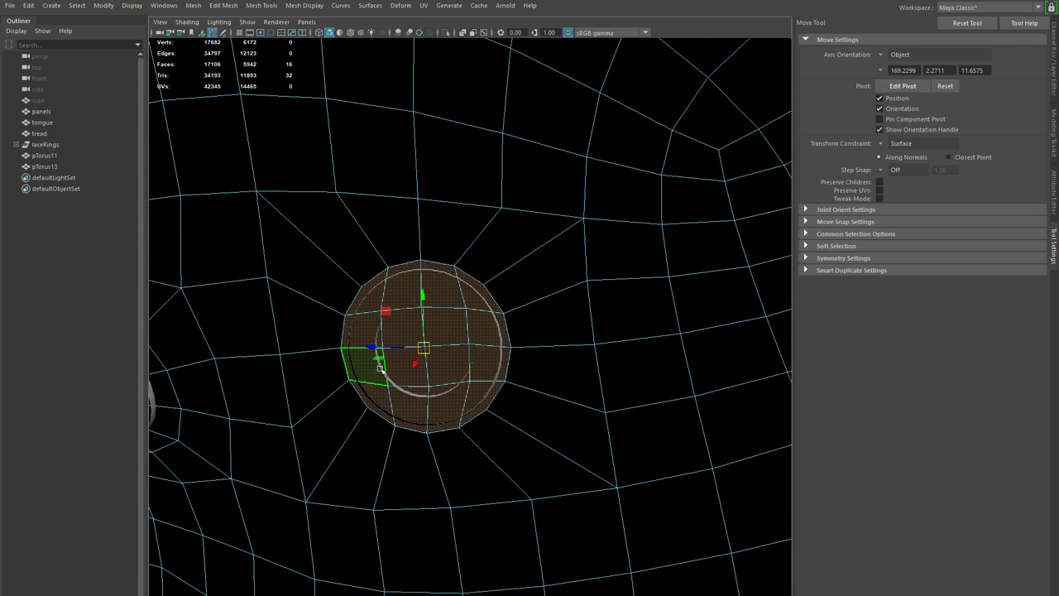
# - Scale the circular faces down to fit within the lace ring's outline, and fine-tune their position along the surface
pyautogui.press('r')
pyautogui.keyDown('ctrl'); pyautogui.keyDown('shift'); pyautogui.moveTo(425, 347); pyautogui.dragTo(403, 348); pyautogui.keyUp('shift'); pyautogui.keyUp('ctrl')
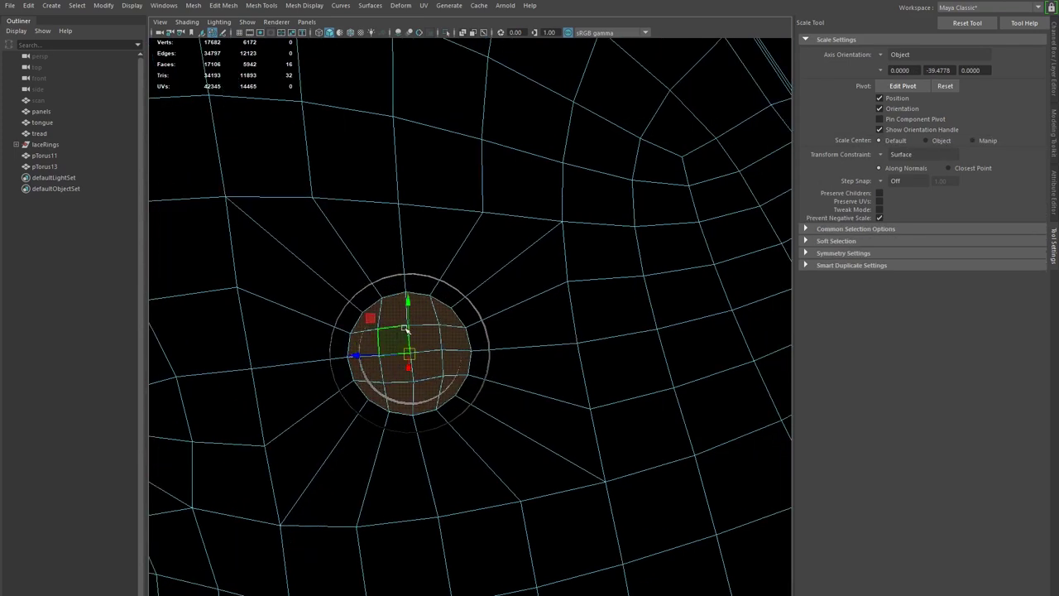
pyautogui.press('w')
pyautogui.moveTo(374, 320); pyautogui.dragTo(374, 320)
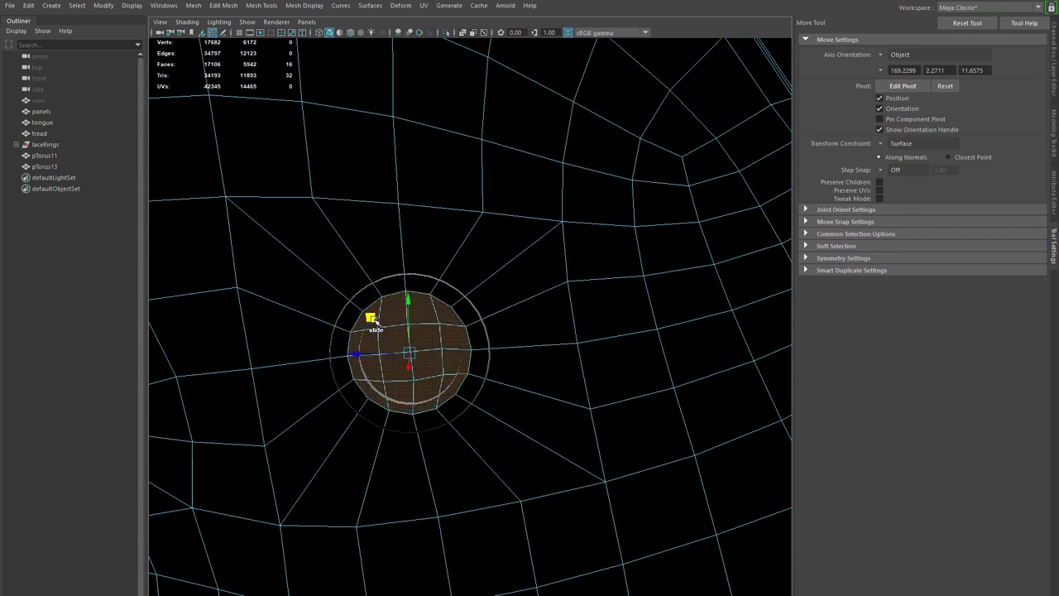
# - Delete the circular faces to open the eyelet hole inside the side lace ring, and check it from both sides
pyautogui.keyDown('alt'); pyautogui.moveTo(474, 369); pyautogui.dragTo(243, 347); pyautogui.keyUp('alt')
pyautogui.keyDown('alt'); pyautogui.moveTo(243, 348); pyautogui.dragTo(182, 351, button='right'); pyautogui.keyUp('alt')
pyautogui.keyDown('alt'); pyautogui.moveTo(458, 405); pyautogui.dragTo(721, 426); pyautogui.keyUp('alt')
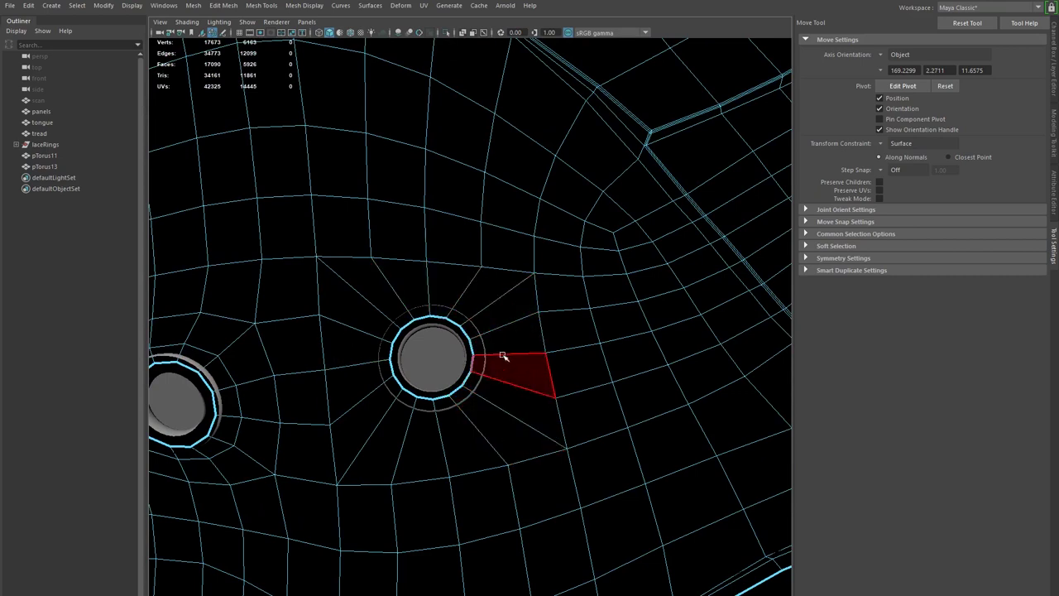
pyautogui.keyDown('alt'); pyautogui.moveTo(503, 356); pyautogui.dragTo(242, 360); pyautogui.keyUp('alt')
pyautogui.keyDown('alt'); pyautogui.moveTo(539, 442); pyautogui.dragTo(599, 417); pyautogui.keyUp('alt')
pyautogui.keyDown('alt'); pyautogui.moveTo(599, 417); pyautogui.dragTo(546, 418, button='right'); pyautogui.keyUp('alt')
pyautogui.keyDown('alt'); pyautogui.moveTo(545, 418); pyautogui.dragTo(570, 411); pyautogui.keyUp('alt')
pyautogui.keyDown('alt'); pyautogui.moveTo(488, 327); pyautogui.dragTo(474, 221, button='right'); pyautogui.keyUp('alt')
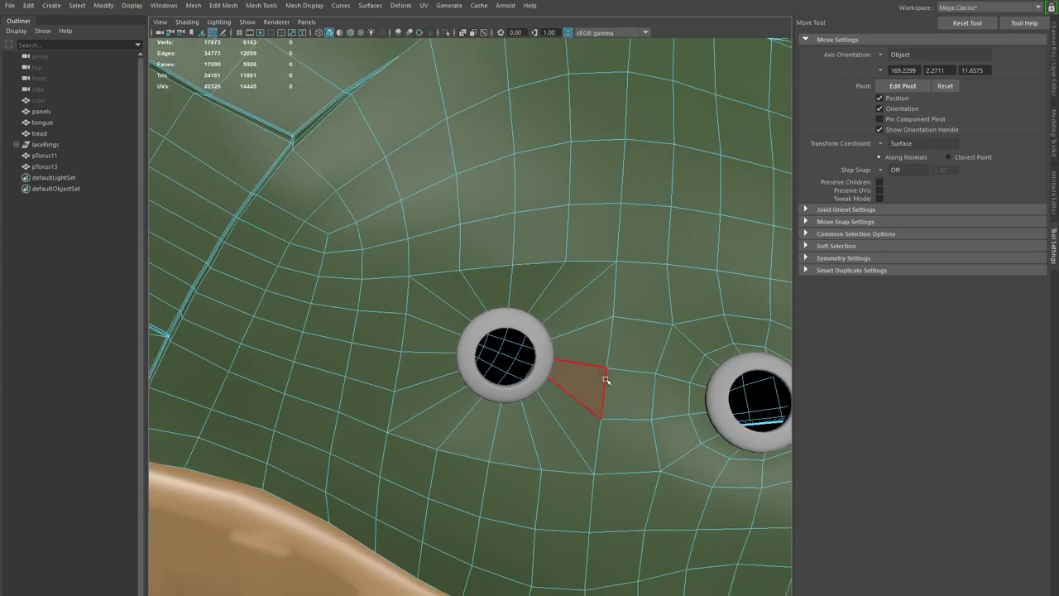
pyautogui.keyDown('alt'); pyautogui.moveTo(596, 373); pyautogui.dragTo(521, 383, button='right'); pyautogui.keyUp('alt')
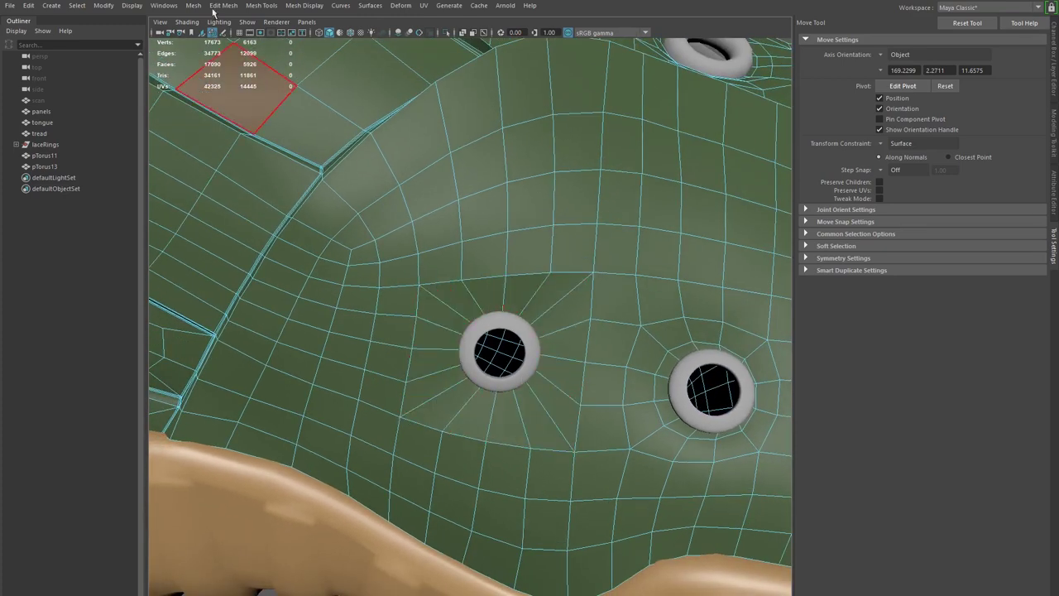
# - Insert two edge loops around the new eyelet hole with Multi-Cut, one close to the ring and one farther out
pyautogui.keyDown('shift'); pyautogui.moveTo(532, 302); pyautogui.dragTo(478, 304, button='right'); pyautogui.keyUp('shift')
pyautogui.keyDown('alt'); pyautogui.moveTo(548, 328); pyautogui.dragTo(620, 398, button='right'); pyautogui.keyUp('alt')
pyautogui.keyDown('alt'); pyautogui.moveTo(619, 398); pyautogui.dragTo(565, 366, button='middle'); pyautogui.keyUp('alt')
pyautogui.keyDown('ctrl'); pyautogui.click(516, 314); pyautogui.keyUp('ctrl')
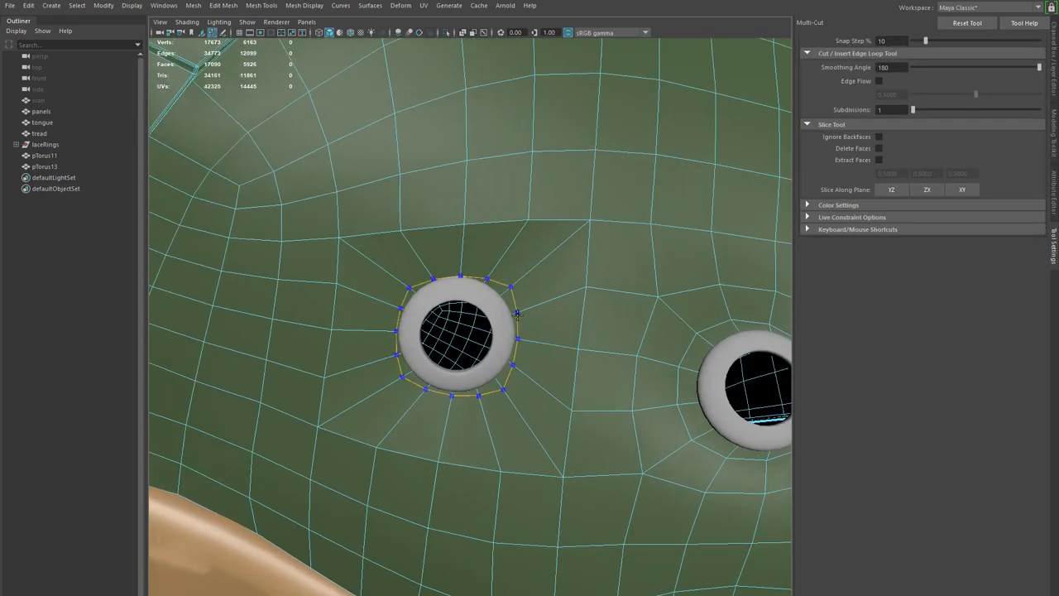
pyautogui.keyDown('ctrl'); pyautogui.click(550, 295); pyautogui.keyUp('ctrl')
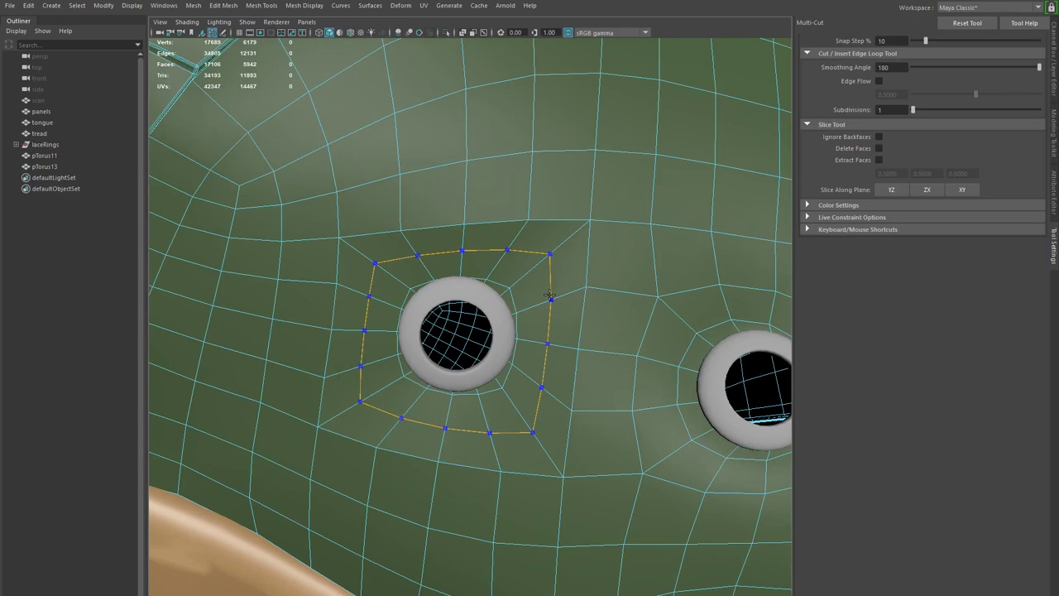
pyautogui.keyDown('alt'); pyautogui.moveTo(575, 364); pyautogui.dragTo(528, 344); pyautogui.keyUp('alt')
pyautogui.keyDown('alt'); pyautogui.moveTo(486, 182); pyautogui.dragTo(490, 209); pyautogui.keyUp('alt')
pyautogui.click(458, 215)
pyautogui.click(573, 274)
pyautogui.press('w')
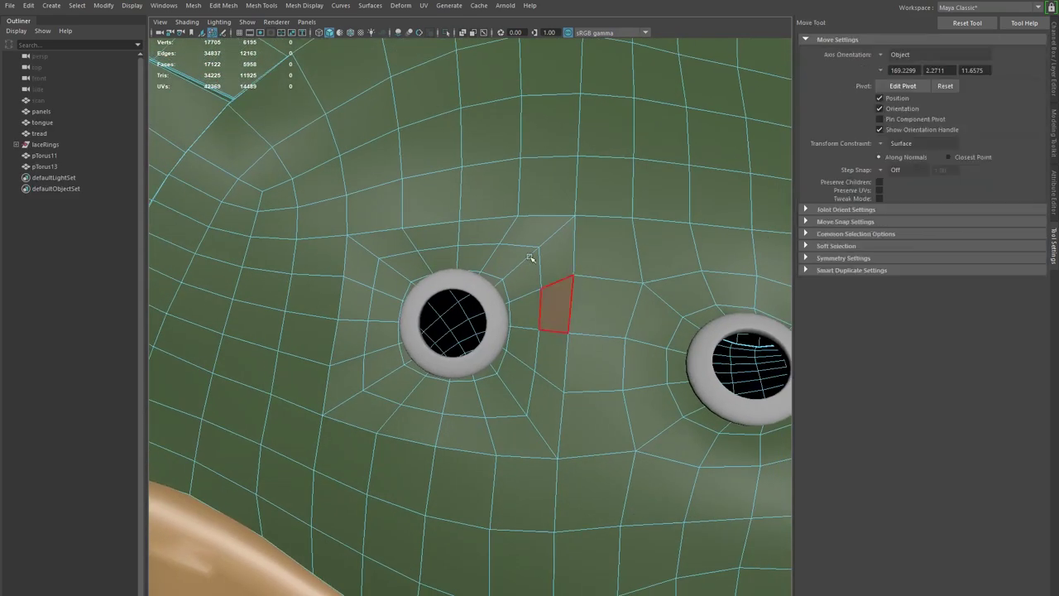
# - Make the hidden scan mesh the live surface
pyautogui.click(36, 100)
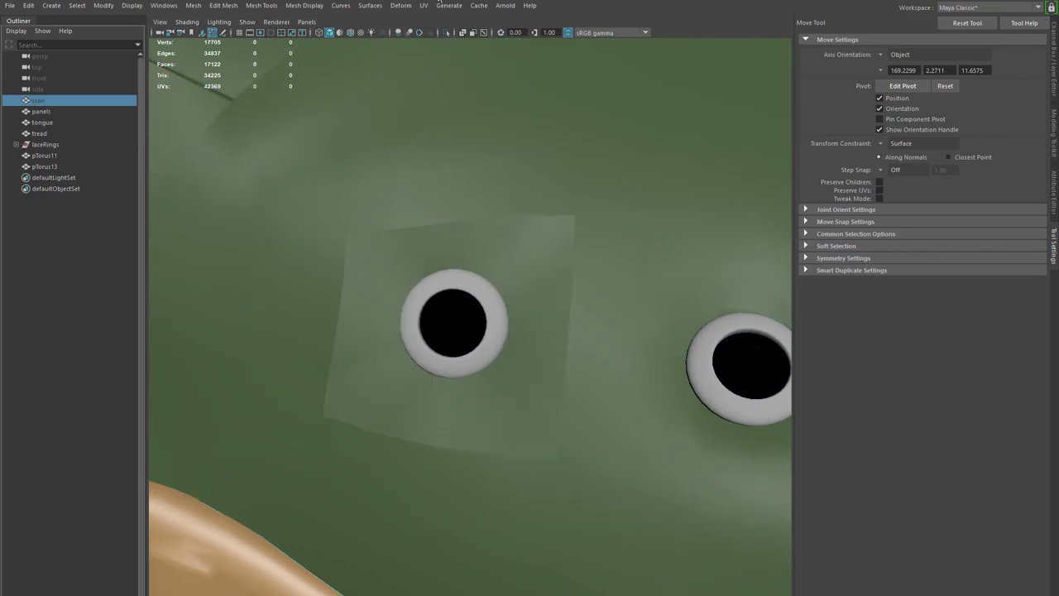
pyautogui.hotkey('ctrl', 'space')
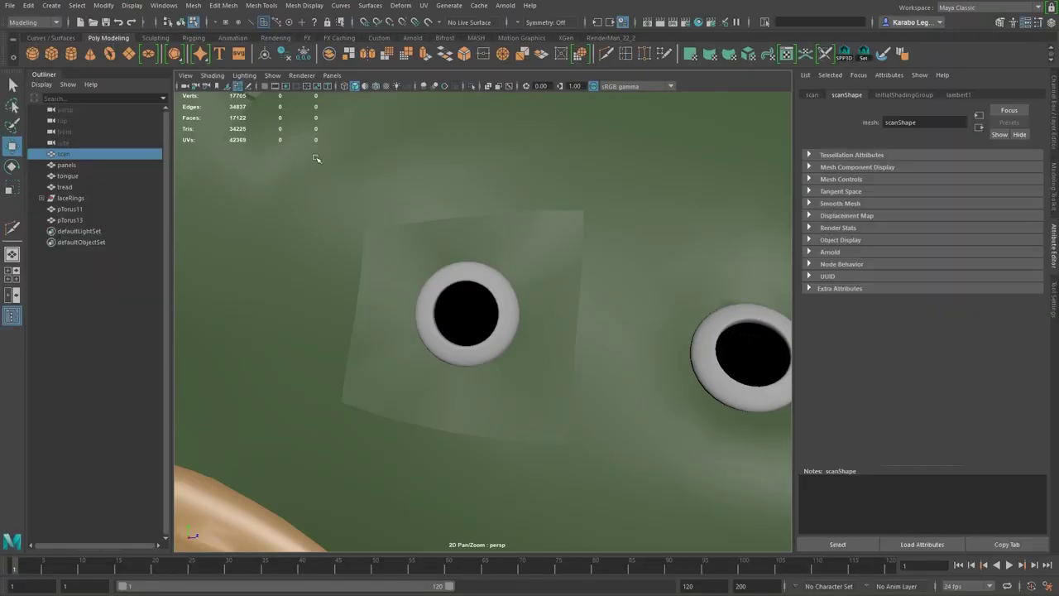
pyautogui.click(429, 24)
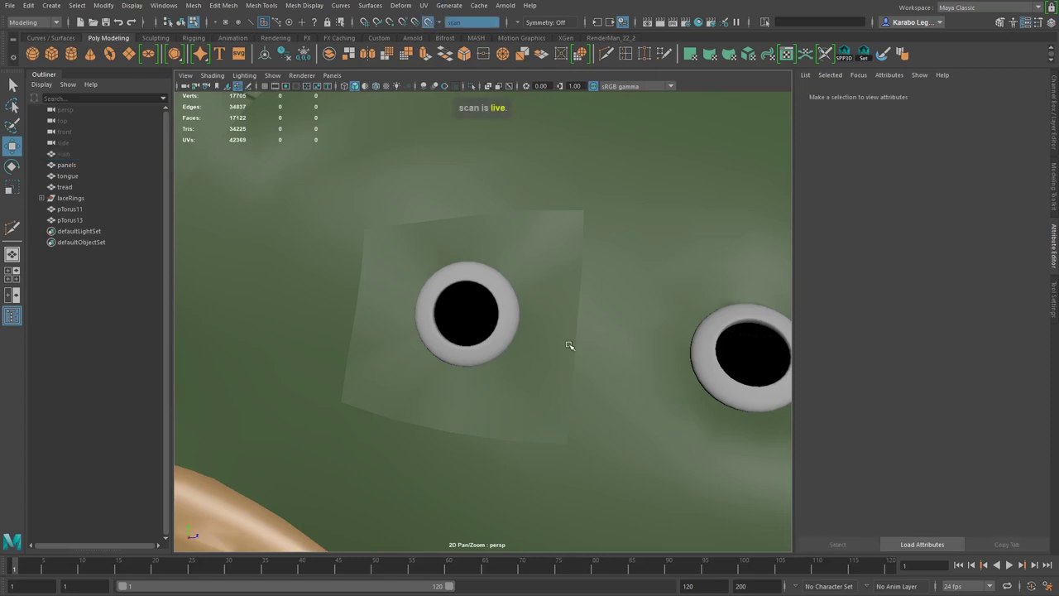
# - Select the panels mesh as an object and delete its construction history
pyautogui.click(603, 257)
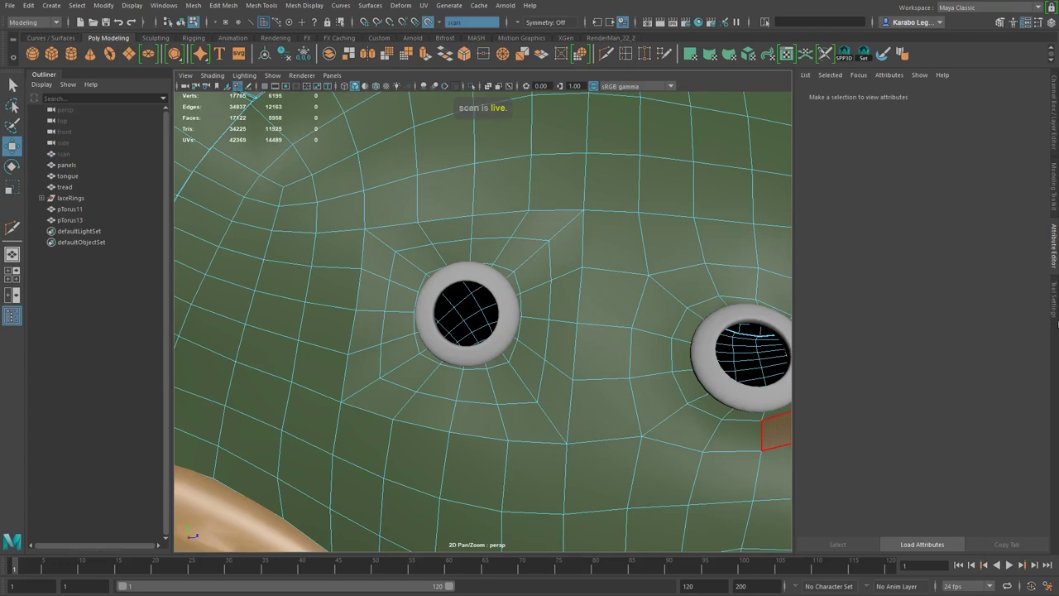
pyautogui.moveTo(567, 242); pyautogui.dragTo(662, 170, button='right')
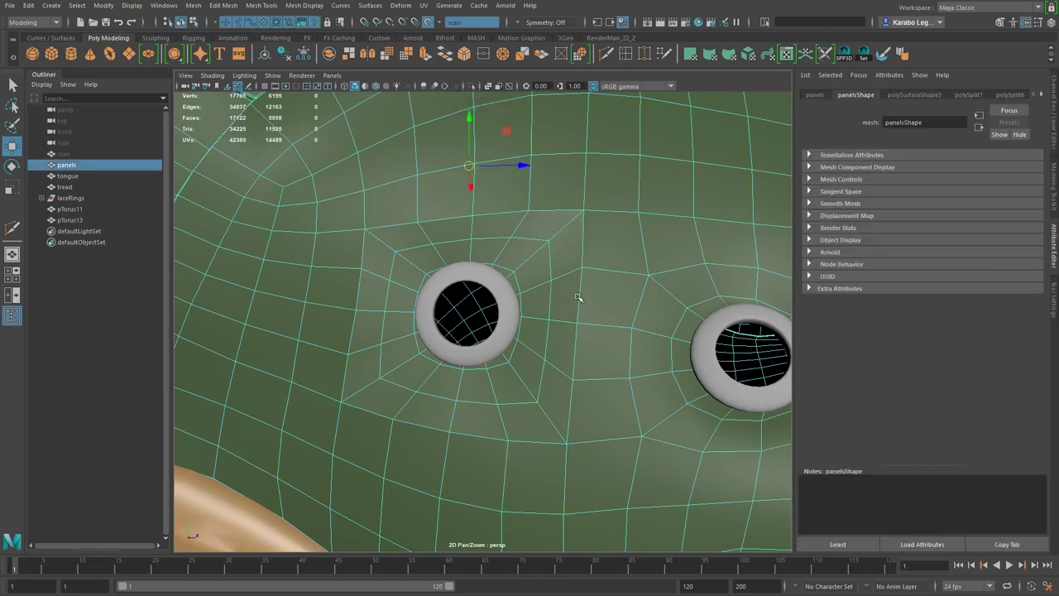
pyautogui.hotkey('alt', 'shift', 'd')
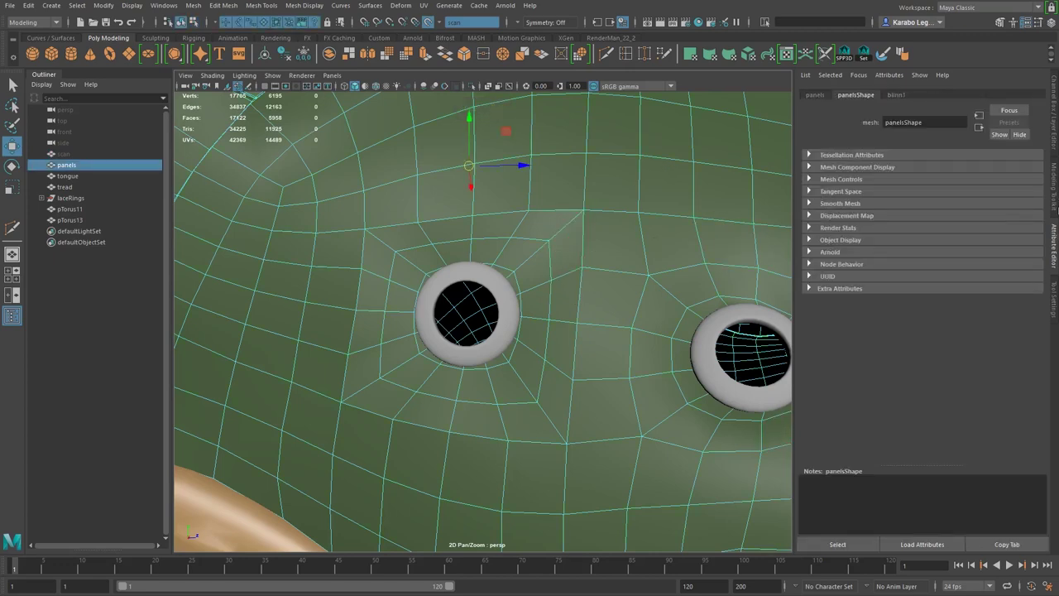
# - Activate Quad Draw on the panels mesh and change the live constraint's mesh color to orange-red
pyautogui.click(1054, 199)
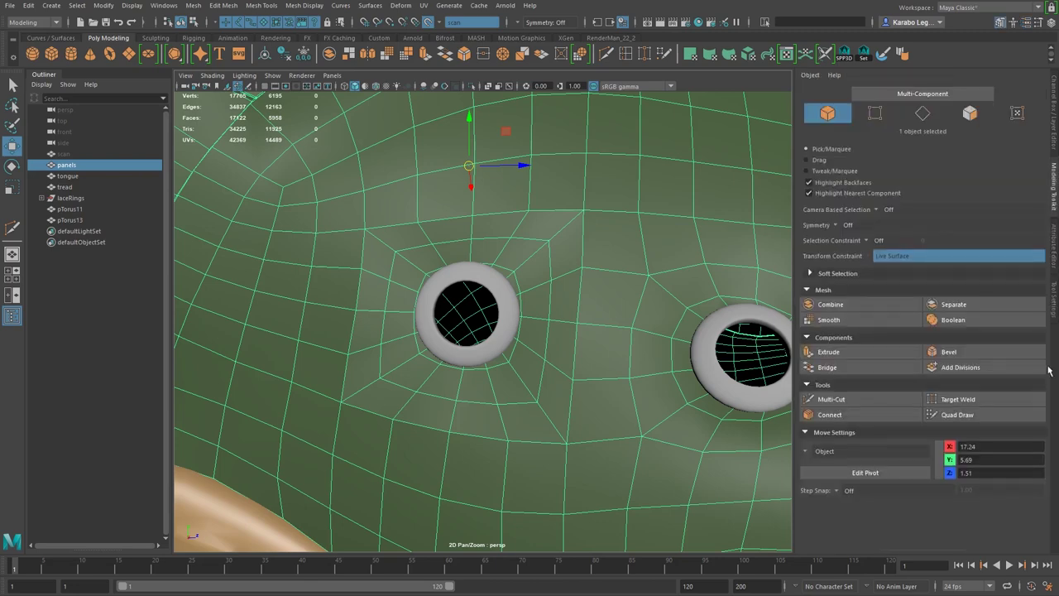
pyautogui.click(1003, 421)
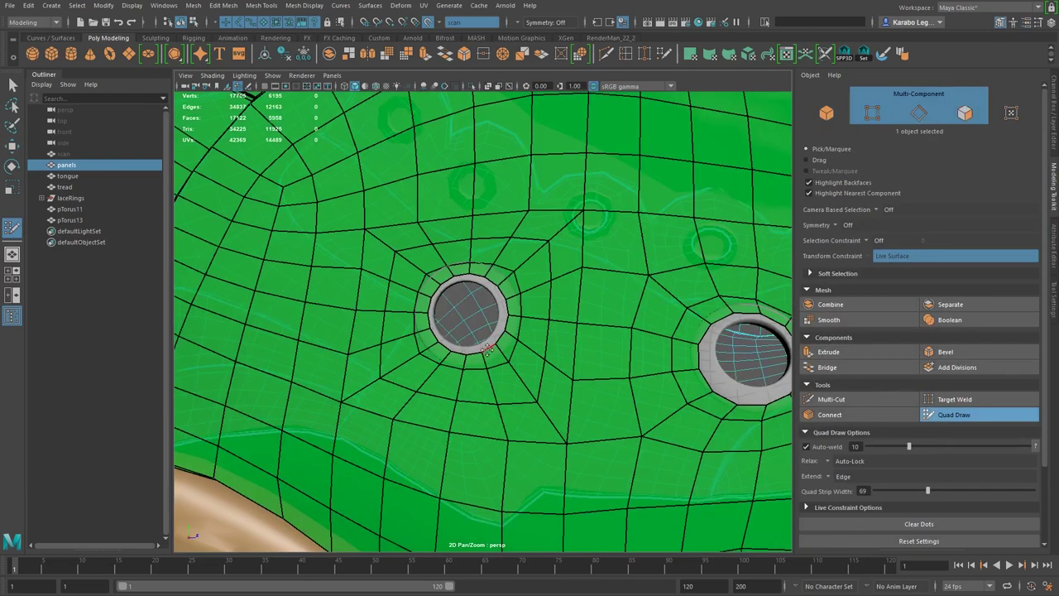
pyautogui.moveTo(504, 344)
pyautogui.keyDown('alt'); pyautogui.mouseDown()
pyautogui.moveTo(527, 342)
pyautogui.moveTo(523, 371)
pyautogui.moveTo(488, 371)
pyautogui.mouseUp(); pyautogui.keyUp('alt')
pyautogui.scroll(-1, 930, 413)
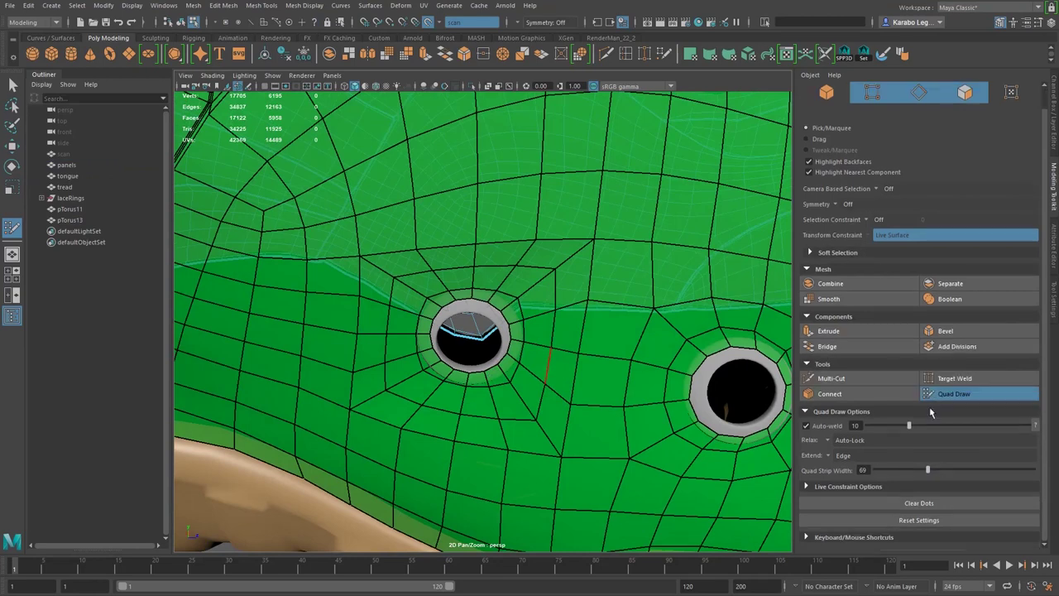
pyautogui.click(835, 488)
pyautogui.scroll(-3, 860, 450)
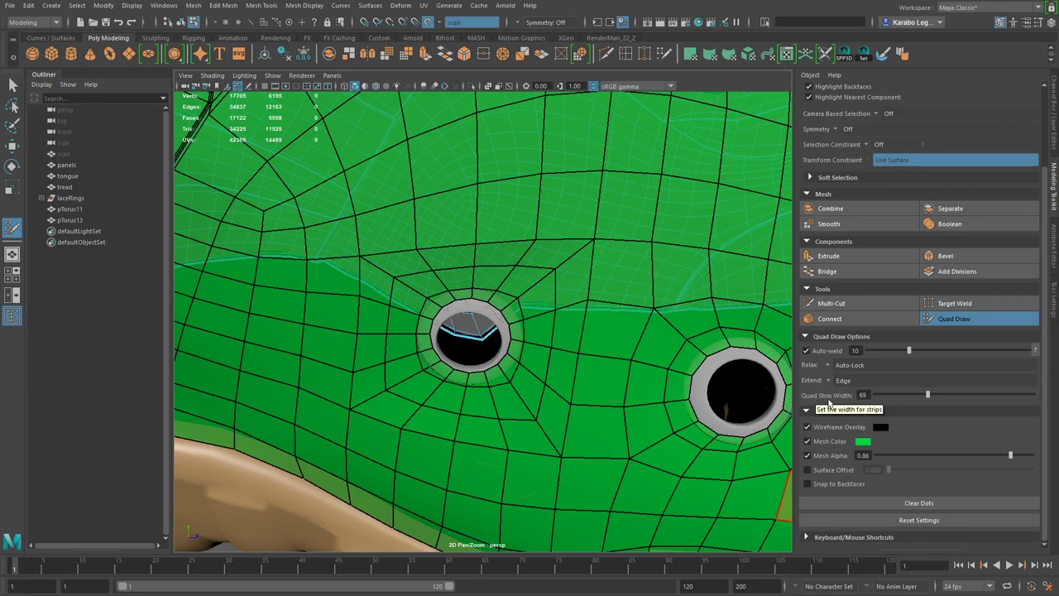
pyautogui.click(863, 443)
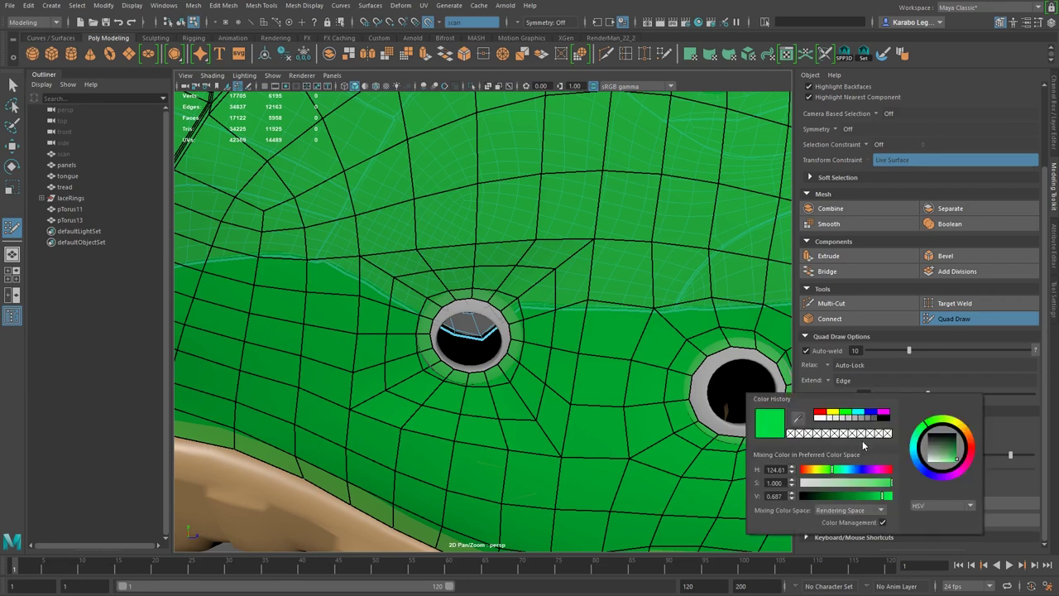
pyautogui.click(809, 470)
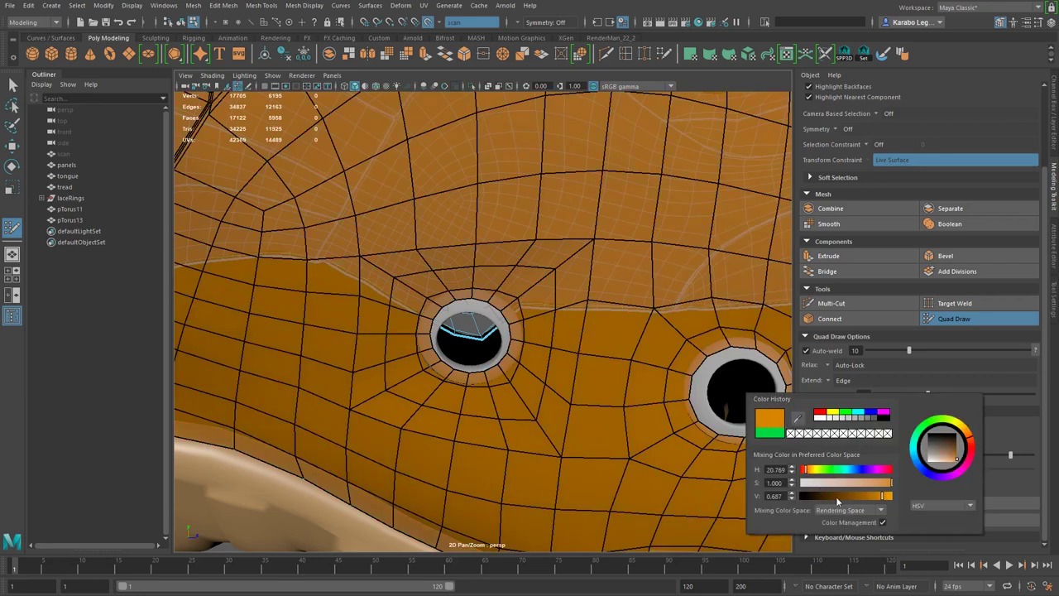
pyautogui.moveTo(808, 472); pyautogui.dragTo(807, 472)
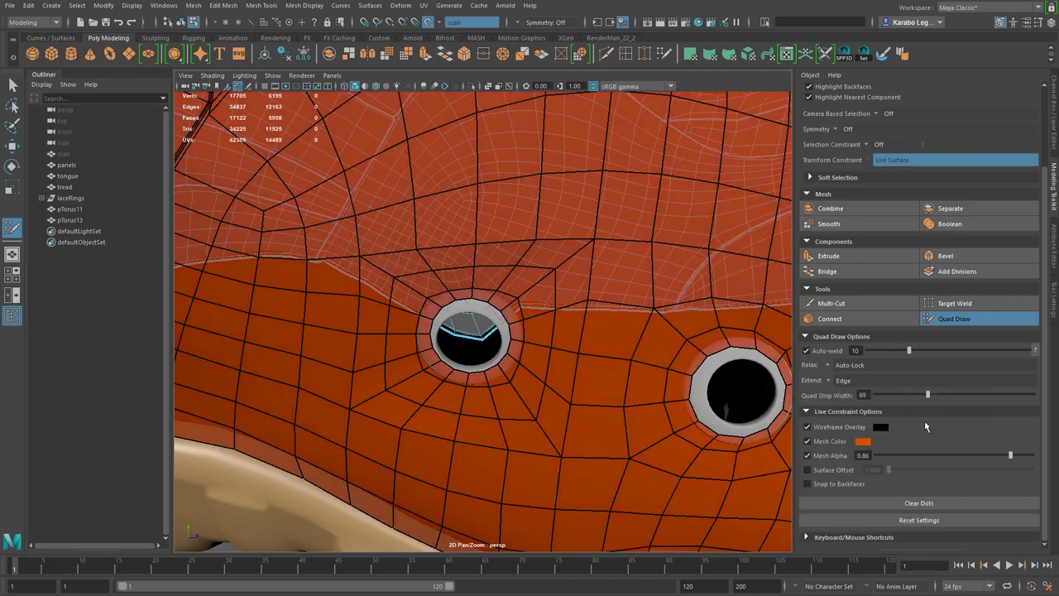
# - Relax the panels topology around the new eyelet hole with Quad Draw so the surrounding edge loops become rounder
pyautogui.keyDown('alt'); pyautogui.moveTo(550, 323); pyautogui.dragTo(577, 304); pyautogui.keyUp('alt')
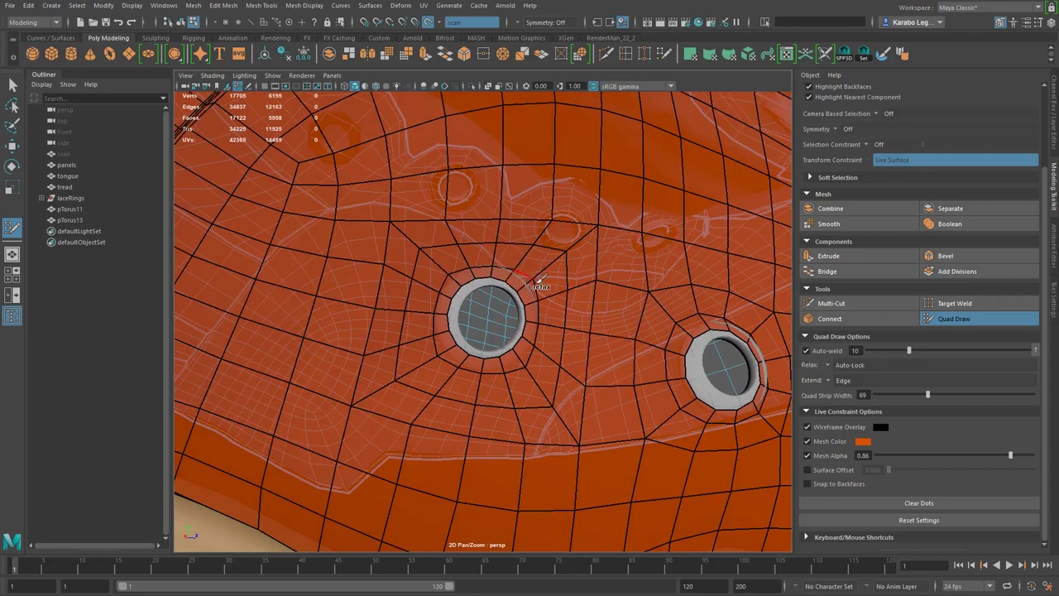
pyautogui.moveTo(413, 376)
pyautogui.keyDown('shift'); pyautogui.mouseDown()
pyautogui.moveTo(402, 276)
pyautogui.moveTo(378, 355)
pyautogui.moveTo(383, 394)
pyautogui.moveTo(520, 434)
pyautogui.moveTo(580, 403)
pyautogui.moveTo(599, 308)
pyautogui.moveTo(586, 417)
pyautogui.moveTo(506, 442)
pyautogui.moveTo(557, 393)
pyautogui.moveTo(584, 296)
pyautogui.moveTo(538, 245)
pyautogui.moveTo(419, 221)
pyautogui.moveTo(367, 305)
pyautogui.moveTo(414, 224)
pyautogui.mouseUp(); pyautogui.keyUp('shift')
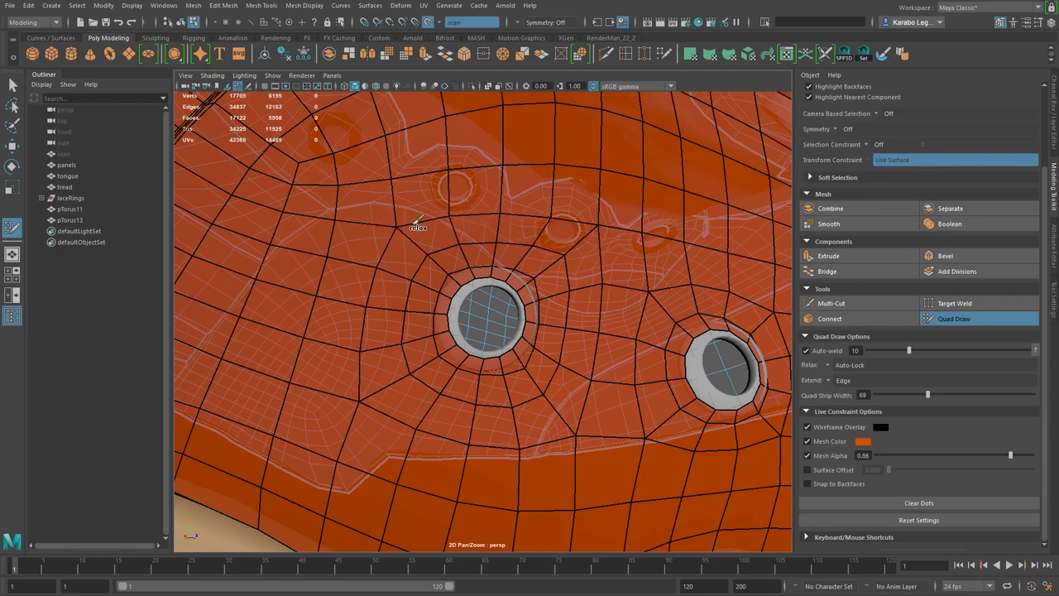
pyautogui.moveTo(540, 214)
pyautogui.keyDown('shift'); pyautogui.mouseDown()
pyautogui.moveTo(572, 246)
pyautogui.moveTo(602, 244)
pyautogui.moveTo(617, 292)
pyautogui.moveTo(605, 364)
pyautogui.moveTo(552, 457)
pyautogui.moveTo(473, 440)
pyautogui.moveTo(358, 388)
pyautogui.moveTo(406, 228)
pyautogui.moveTo(419, 375)
pyautogui.mouseUp(); pyautogui.keyUp('shift')
pyautogui.keyDown('shift'); pyautogui.moveTo(418, 289); pyautogui.dragTo(396, 295); pyautogui.keyUp('shift')
# - Select the scan mesh and unhide it
pyautogui.click(66, 166)
pyautogui.click(72, 155)
pyautogui.hotkey('shift', 'h')
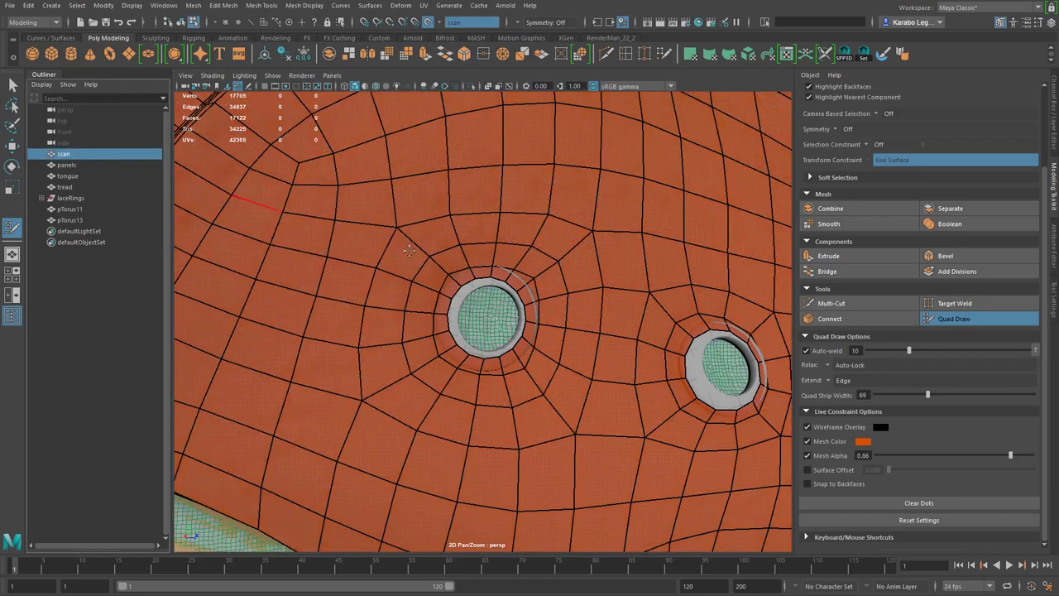
# - Relax the panels vertices in the area between the new eyelet hole and the neighboring one
pyautogui.moveTo(552, 330)
pyautogui.keyDown('alt'); pyautogui.mouseDown()
pyautogui.moveTo(673, 361)
pyautogui.moveTo(538, 343)
pyautogui.mouseUp(); pyautogui.keyUp('alt')
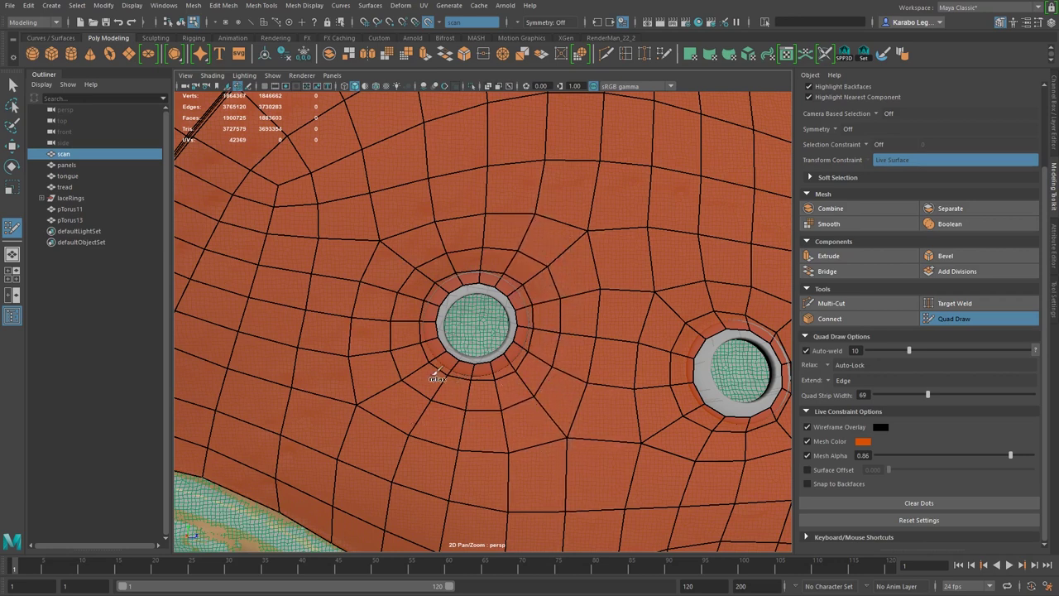
pyautogui.keyDown('shift'); pyautogui.moveTo(597, 228); pyautogui.dragTo(587, 220); pyautogui.keyUp('shift')
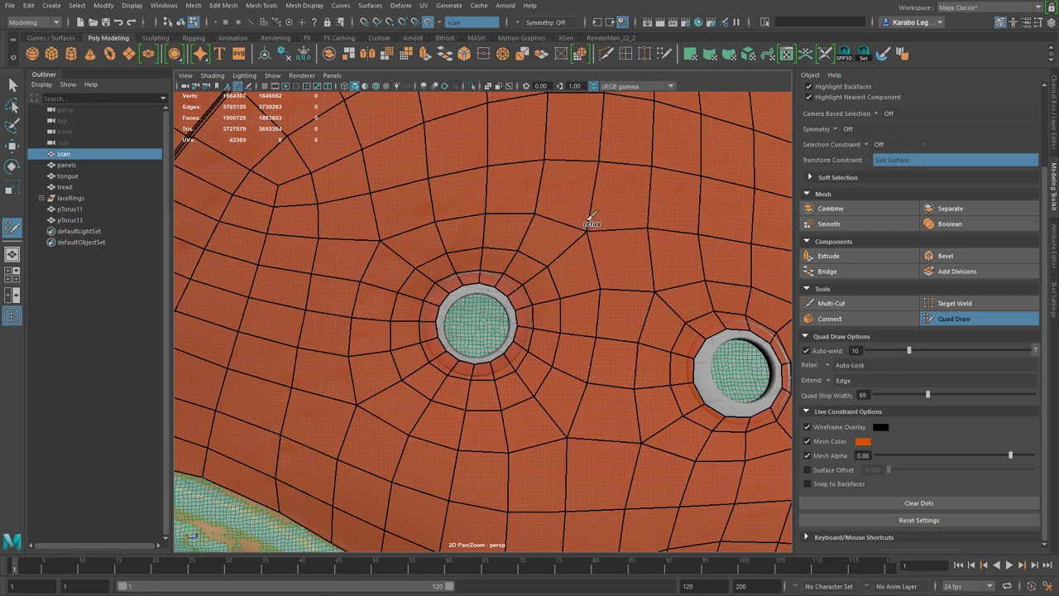
pyautogui.moveTo(677, 259)
pyautogui.keyDown('shift'); pyautogui.mouseDown()
pyautogui.moveTo(572, 338)
pyautogui.moveTo(602, 436)
pyautogui.mouseUp(); pyautogui.keyUp('shift')
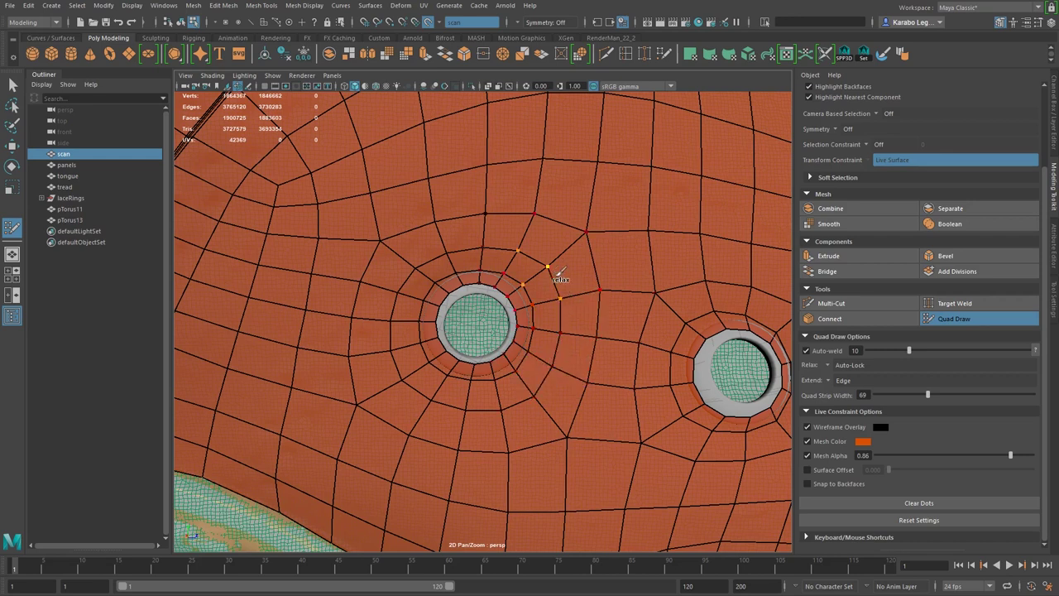
# - Relax the remaining panels edge loops around the new eyelet hole against the scan and exit Quad Draw
pyautogui.keyDown('shift'); pyautogui.moveTo(498, 231); pyautogui.dragTo(372, 267); pyautogui.keyUp('shift')
pyautogui.moveTo(401, 382)
pyautogui.keyDown('shift'); pyautogui.mouseDown()
pyautogui.moveTo(517, 430)
pyautogui.moveTo(338, 358)
pyautogui.moveTo(314, 301)
pyautogui.moveTo(476, 431)
pyautogui.moveTo(549, 446)
pyautogui.moveTo(587, 258)
pyautogui.moveTo(532, 220)
pyautogui.moveTo(439, 239)
pyautogui.mouseUp(); pyautogui.keyUp('shift')
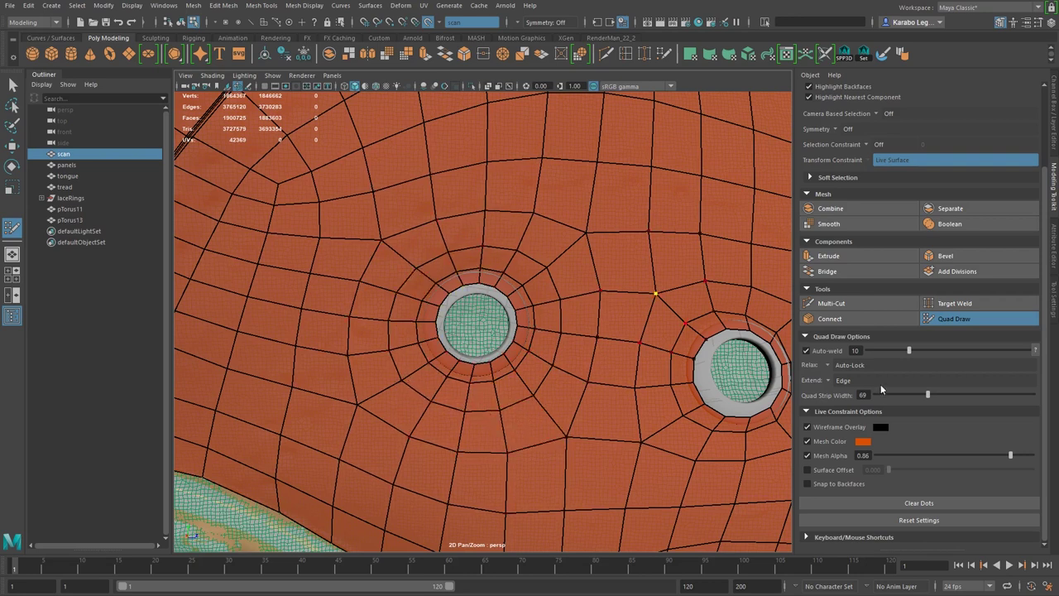
pyautogui.click(980, 319)
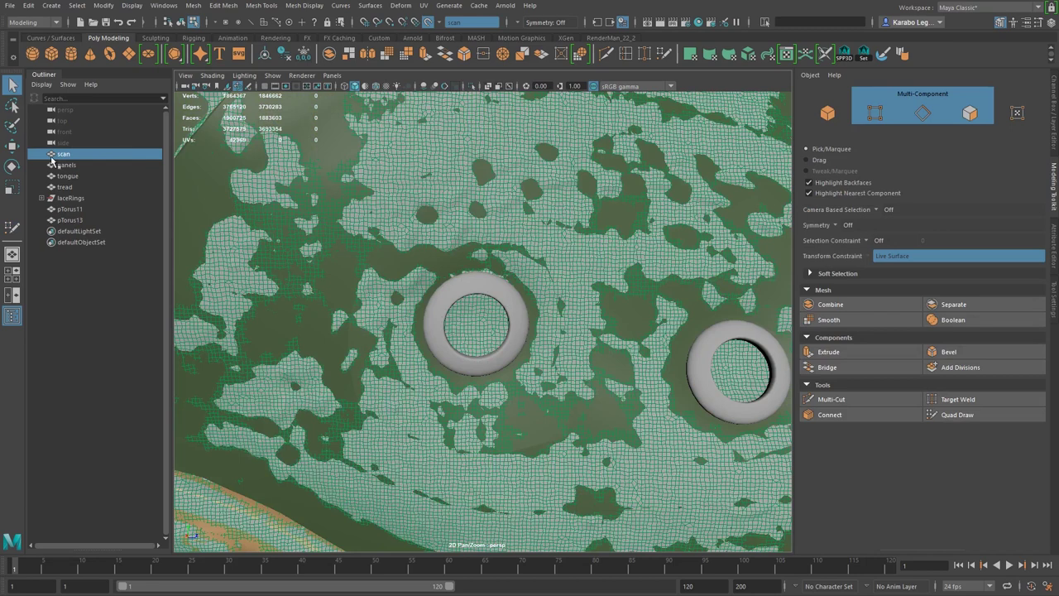
# - Hide the scan mesh and turn off its live surface
pyautogui.hotkey('ctrl', 'h')
pyautogui.click(430, 23)
pyautogui.click(428, 24)
pyautogui.click(428, 24)
# - Inspect the panels surface around the two side eyelets from several angles for shading irregularities
pyautogui.keyDown('alt'); pyautogui.moveTo(561, 286); pyautogui.dragTo(591, 258); pyautogui.keyUp('alt')
pyautogui.click(590, 257)
pyautogui.keyDown('alt'); pyautogui.moveTo(591, 257); pyautogui.dragTo(582, 212, button='right'); pyautogui.keyUp('alt')
pyautogui.keyDown('alt'); pyautogui.moveTo(685, 122); pyautogui.dragTo(667, 136, button='right'); pyautogui.keyUp('alt')
pyautogui.click(668, 135)
pyautogui.keyDown('alt'); pyautogui.moveTo(669, 139); pyautogui.dragTo(603, 213); pyautogui.keyUp('alt')
pyautogui.keyDown('alt'); pyautogui.moveTo(603, 213); pyautogui.dragTo(565, 406, button='right'); pyautogui.keyUp('alt')
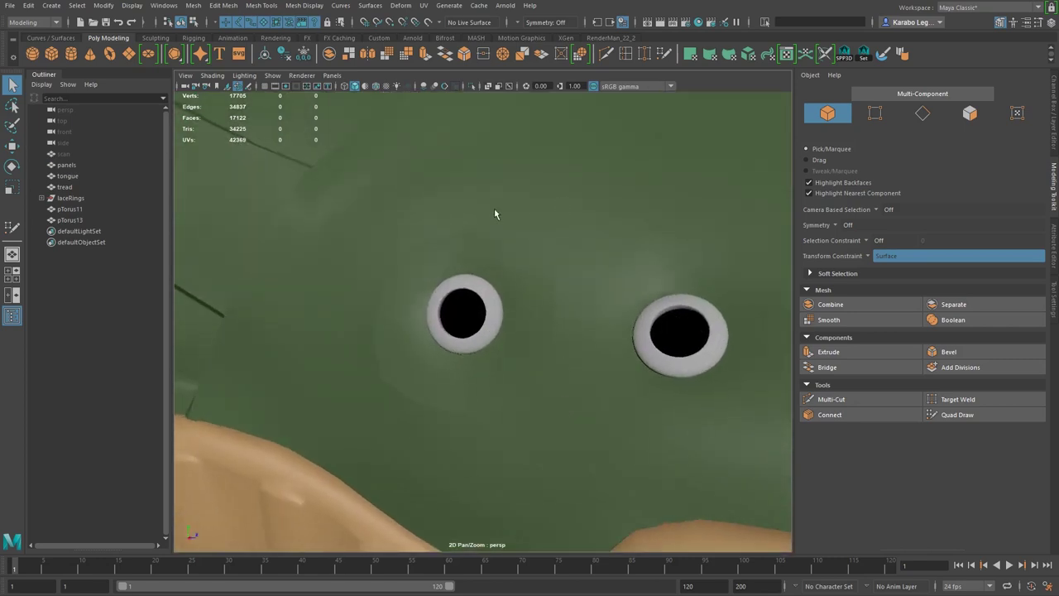
pyautogui.keyDown('alt'); pyautogui.moveTo(477, 199); pyautogui.dragTo(527, 281); pyautogui.keyUp('alt')
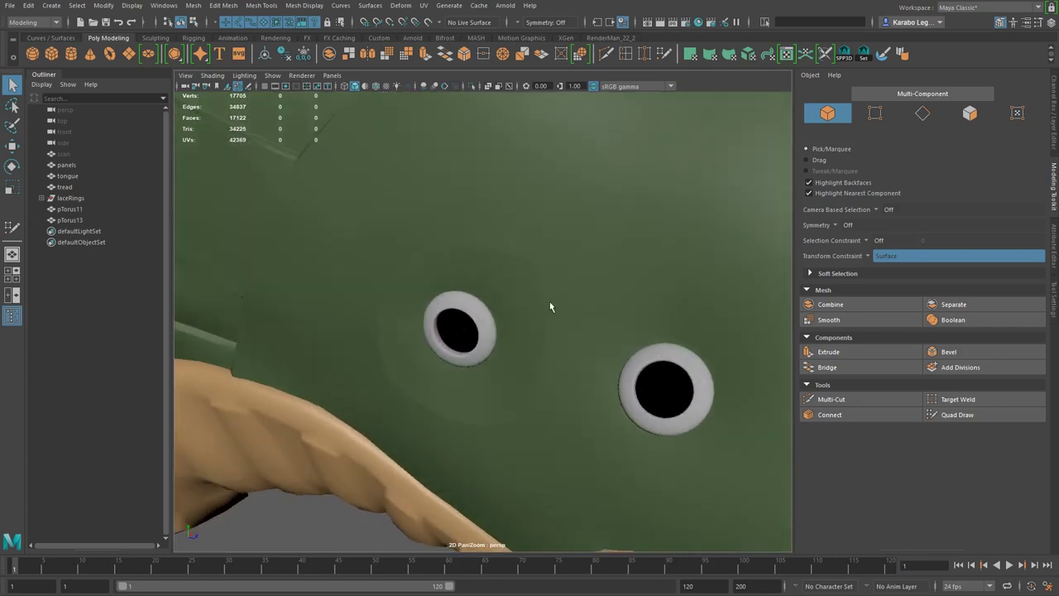
# - Select the panels mesh and switch to multi-component selection at the lace ring beside the already opened front eyelet
pyautogui.click(514, 303)
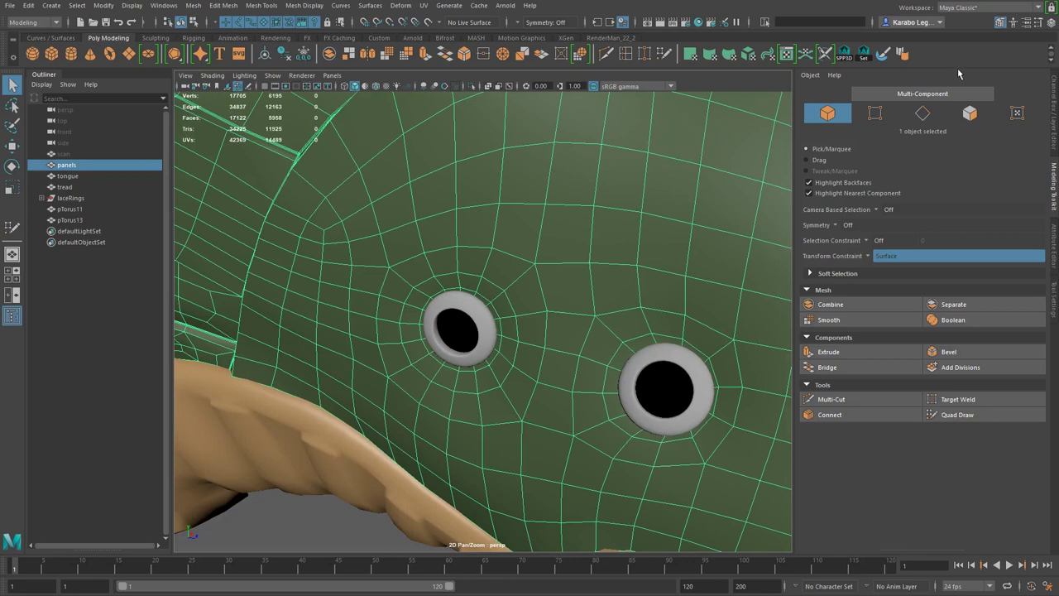
pyautogui.keyDown('shift'); pyautogui.moveTo(492, 231); pyautogui.dragTo(577, 232, button='right'); pyautogui.keyUp('shift')
pyautogui.press('w')
pyautogui.keyDown('alt'); pyautogui.moveTo(624, 260); pyautogui.dragTo(439, 487, button='right'); pyautogui.keyUp('alt')
pyautogui.click(438, 487)
pyautogui.keyDown('alt'); pyautogui.moveTo(440, 485); pyautogui.dragTo(456, 411); pyautogui.keyUp('alt')
pyautogui.keyDown('alt'); pyautogui.moveTo(436, 341); pyautogui.dragTo(502, 368, button='right'); pyautogui.keyUp('alt')
pyautogui.keyDown('alt'); pyautogui.moveTo(501, 369); pyautogui.dragTo(391, 315); pyautogui.keyUp('alt')
pyautogui.keyDown('alt'); pyautogui.moveTo(710, 385); pyautogui.dragTo(511, 347); pyautogui.keyUp('alt')
pyautogui.click(454, 281)
pyautogui.keyDown('alt'); pyautogui.moveTo(511, 347); pyautogui.dragTo(572, 423, button='right'); pyautogui.keyUp('alt')
pyautogui.keyDown('alt'); pyautogui.moveTo(573, 423); pyautogui.dragTo(513, 397); pyautogui.keyUp('alt')
pyautogui.press('F7')
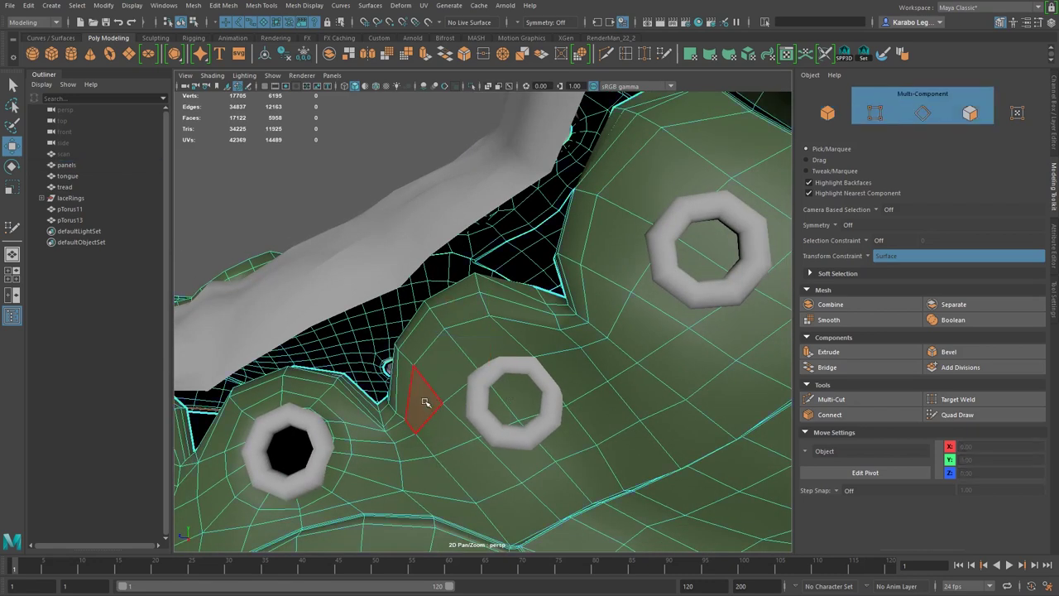
# - Select the twelve panels faces lying beneath and around the unopened lace ring
pyautogui.click(424, 402)
pyautogui.keyDown('shift'); pyautogui.click(463, 362); pyautogui.keyUp('shift')
pyautogui.keyDown('shift'); pyautogui.click(497, 343); pyautogui.keyUp('shift')
pyautogui.keyDown('shift'); pyautogui.click(534, 346); pyautogui.keyUp('shift')
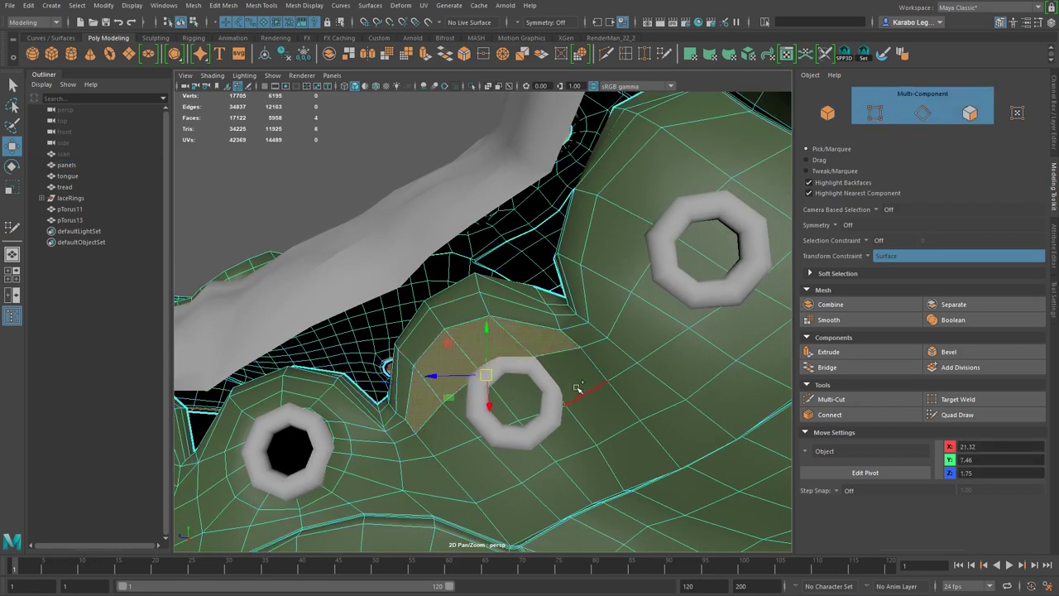
pyautogui.keyDown('shift'); pyautogui.click(575, 381); pyautogui.keyUp('shift')
pyautogui.keyDown('shift'); pyautogui.click(603, 416); pyautogui.keyUp('shift')
pyautogui.keyDown('shift'); pyautogui.click(560, 450); pyautogui.keyUp('shift')
pyautogui.keyDown('shift'); pyautogui.click(516, 460); pyautogui.keyUp('shift')
pyautogui.keyDown('shift'); pyautogui.click(468, 469); pyautogui.keyUp('shift')
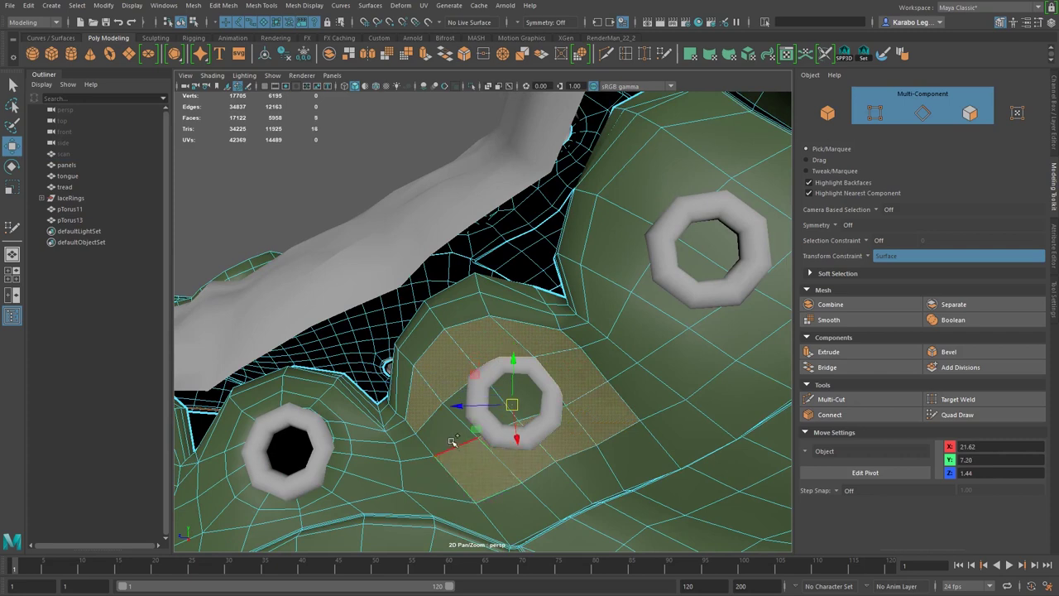
pyautogui.keyDown('shift'); pyautogui.click(452, 442); pyautogui.keyUp('shift')
pyautogui.press('q')
pyautogui.keyDown('shift'); pyautogui.click(469, 406); pyautogui.keyUp('shift')
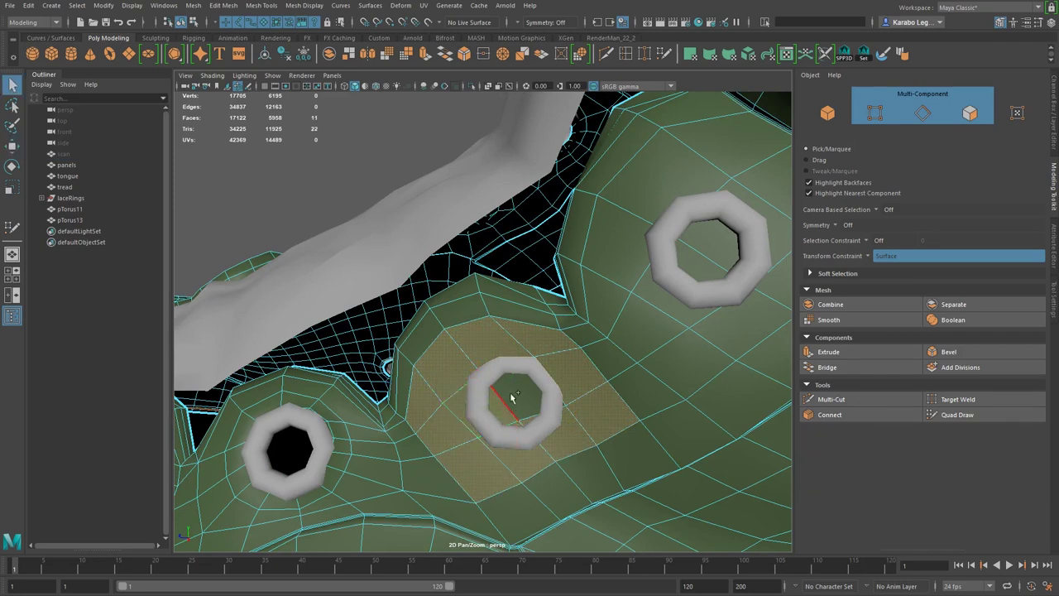
pyautogui.keyDown('shift'); pyautogui.click(511, 397); pyautogui.keyUp('shift')
pyautogui.keyDown('alt'); pyautogui.moveTo(546, 409); pyautogui.dragTo(562, 412); pyautogui.keyUp('alt')
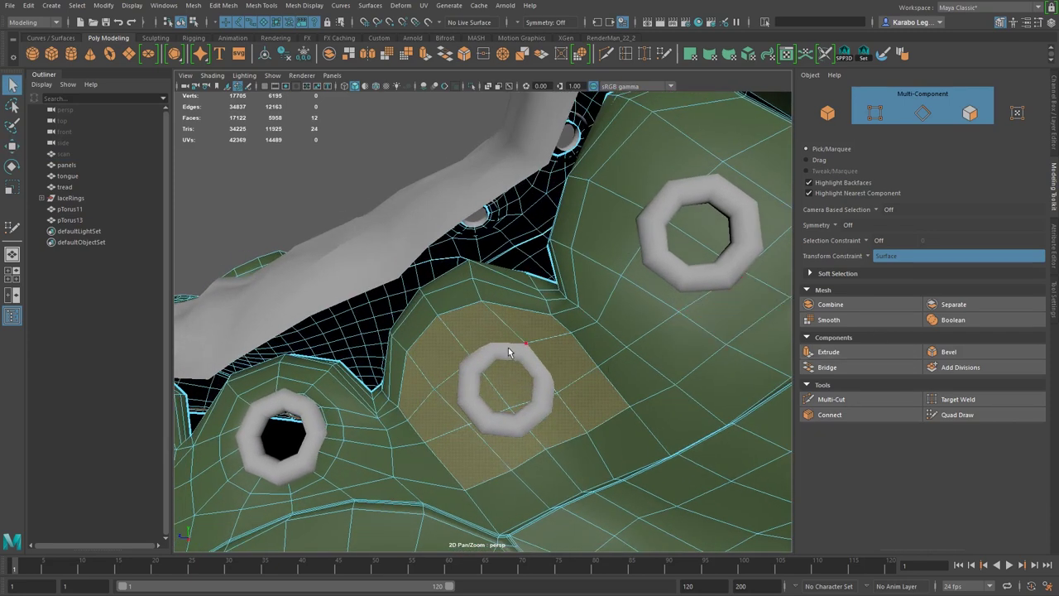
# - Extrude the twelve selected faces beneath the lace ring, and undo the first attempt at scaling them
pyautogui.hotkey('ctrl', 'e')
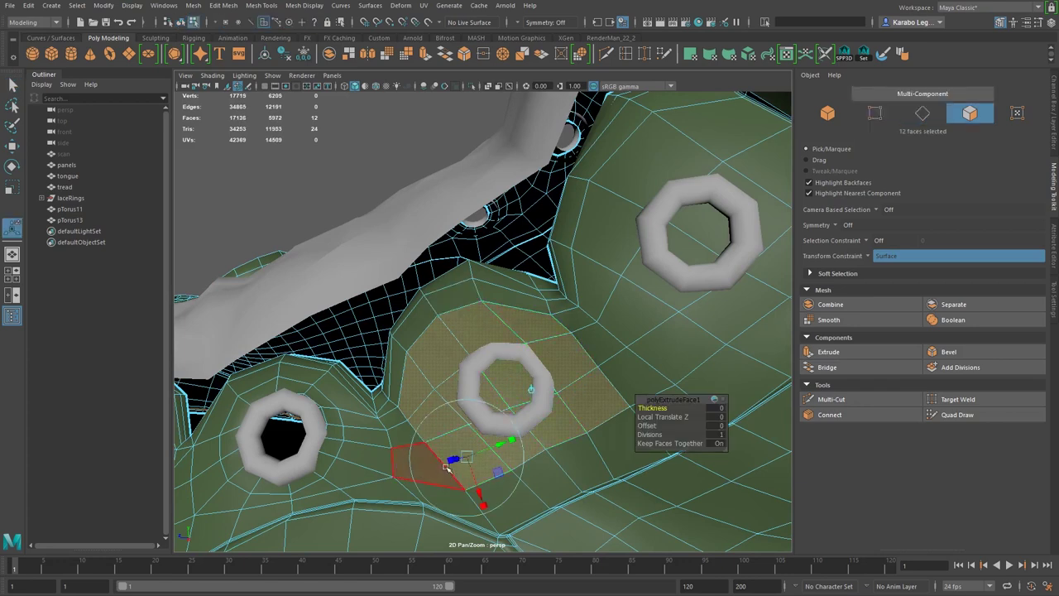
pyautogui.keyDown('alt'); pyautogui.moveTo(466, 302); pyautogui.dragTo(456, 286); pyautogui.keyUp('alt')
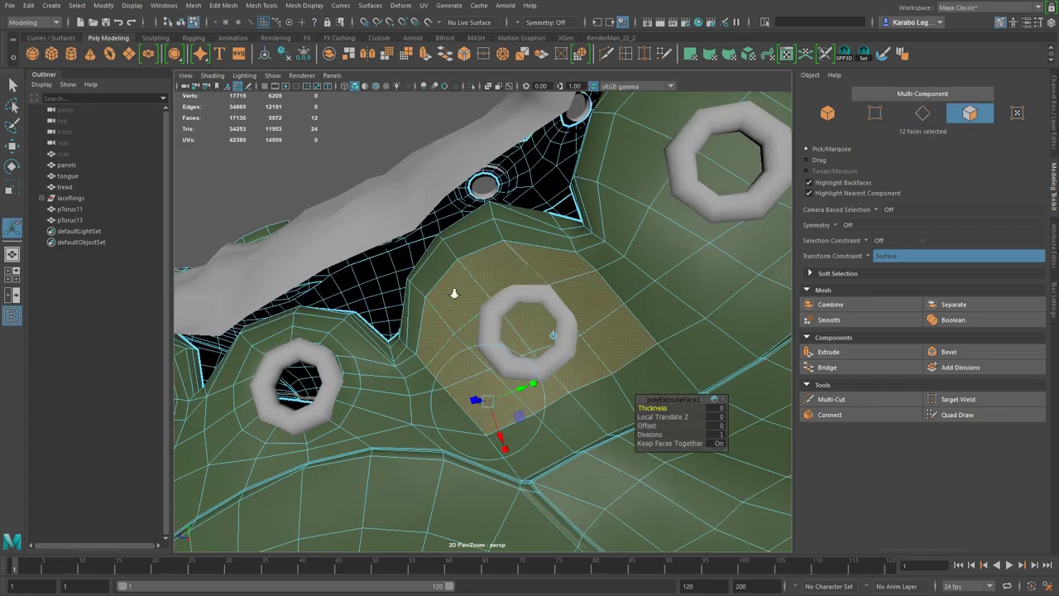
pyautogui.keyDown('alt'); pyautogui.moveTo(457, 286); pyautogui.dragTo(464, 308, button='right'); pyautogui.keyUp('alt')
pyautogui.keyDown('alt'); pyautogui.moveTo(526, 350); pyautogui.dragTo(478, 359); pyautogui.keyUp('alt')
pyautogui.moveTo(384, 417)
pyautogui.keyDown('alt'); pyautogui.mouseDown()
pyautogui.moveTo(366, 411)
pyautogui.moveTo(381, 417)
pyautogui.mouseUp(); pyautogui.keyUp('alt')
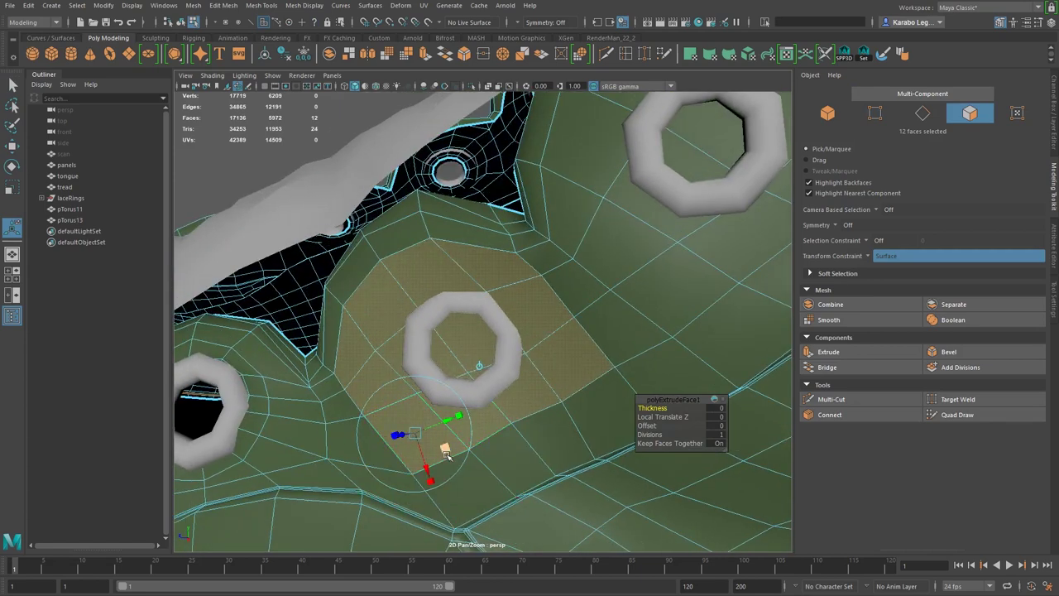
pyautogui.keyDown('alt'); pyautogui.moveTo(426, 471); pyautogui.dragTo(346, 415); pyautogui.keyUp('alt')
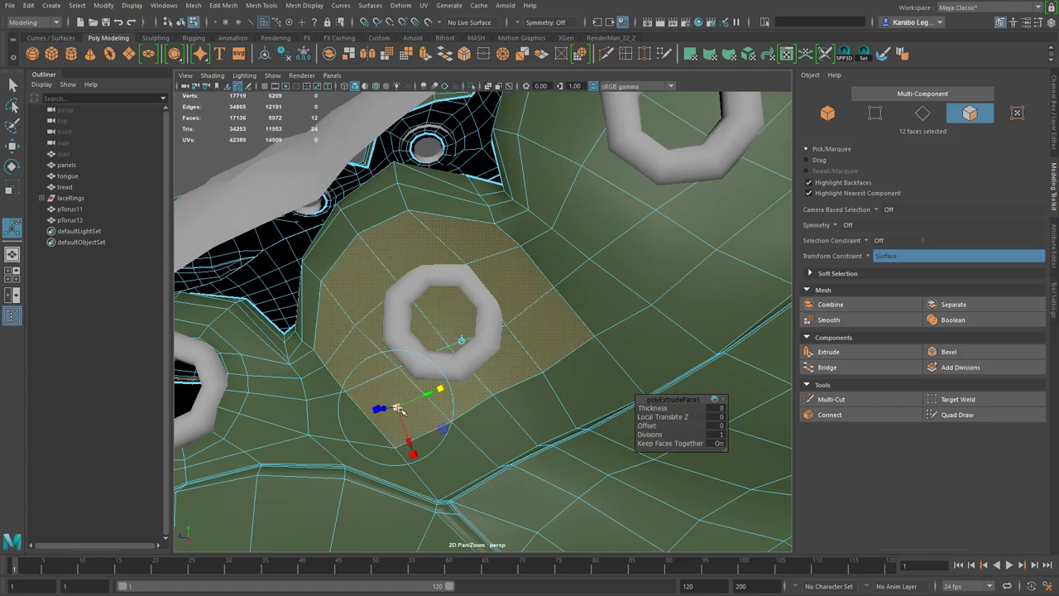
pyautogui.moveTo(398, 408); pyautogui.dragTo(378, 357)
pyautogui.hotkey('ctrl', 'z')
# - Scale the extruded faces inward toward the lace ring's outline with the transform constraint on Surface
pyautogui.press('f')
pyautogui.keyDown('alt'); pyautogui.moveTo(378, 357); pyautogui.dragTo(360, 354, button='right'); pyautogui.keyUp('alt')
pyautogui.keyDown('alt'); pyautogui.moveTo(361, 354); pyautogui.dragTo(466, 426); pyautogui.keyUp('alt')
pyautogui.moveTo(523, 458); pyautogui.dragTo(413, 495)
pyautogui.moveTo(431, 437); pyautogui.dragTo(404, 457)
pyautogui.press('r')
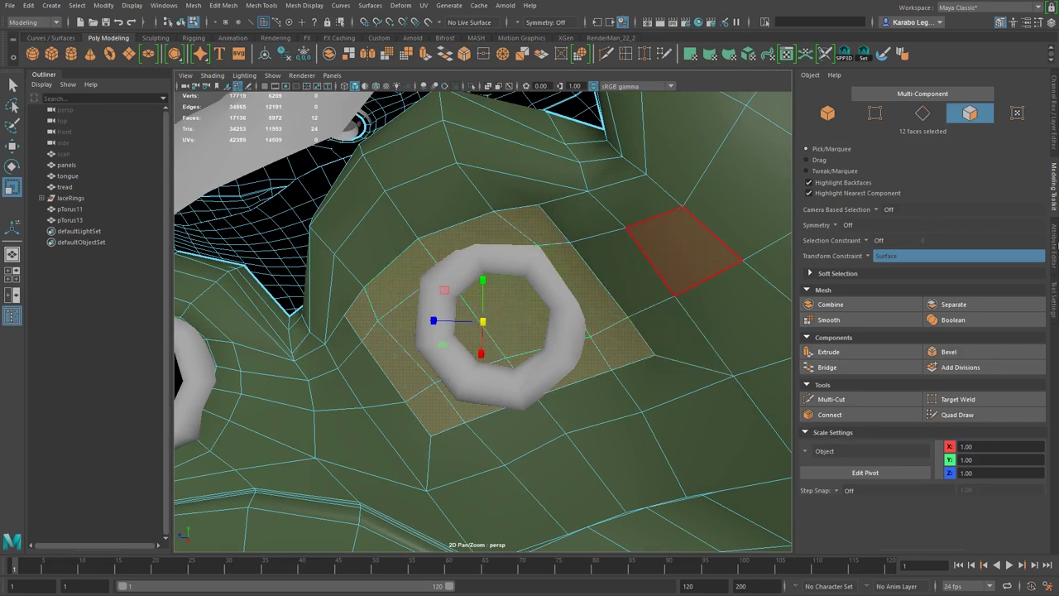
pyautogui.click(1052, 289)
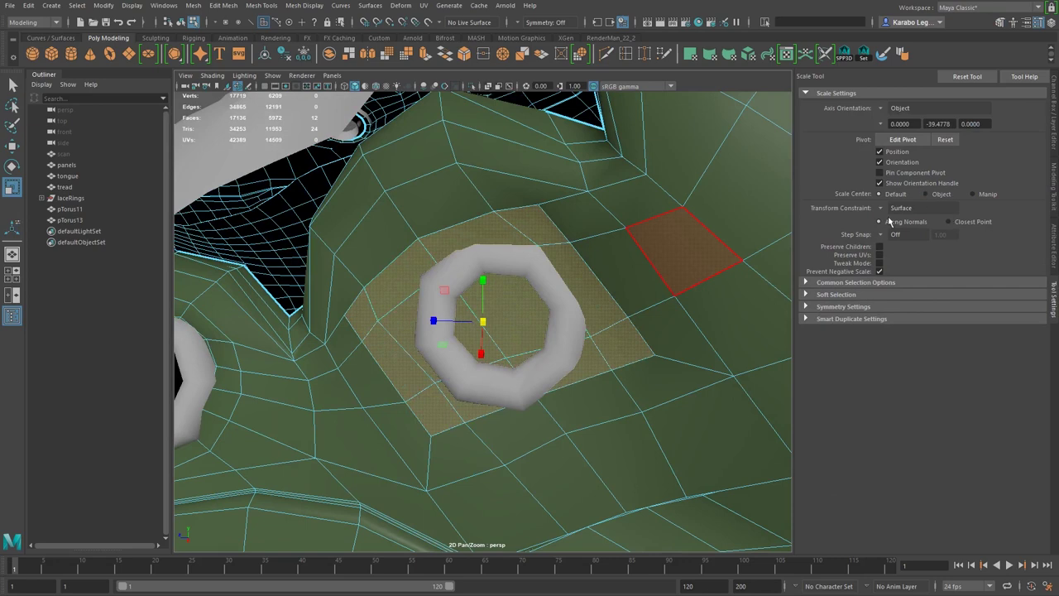
pyautogui.moveTo(483, 322); pyautogui.dragTo(425, 351)
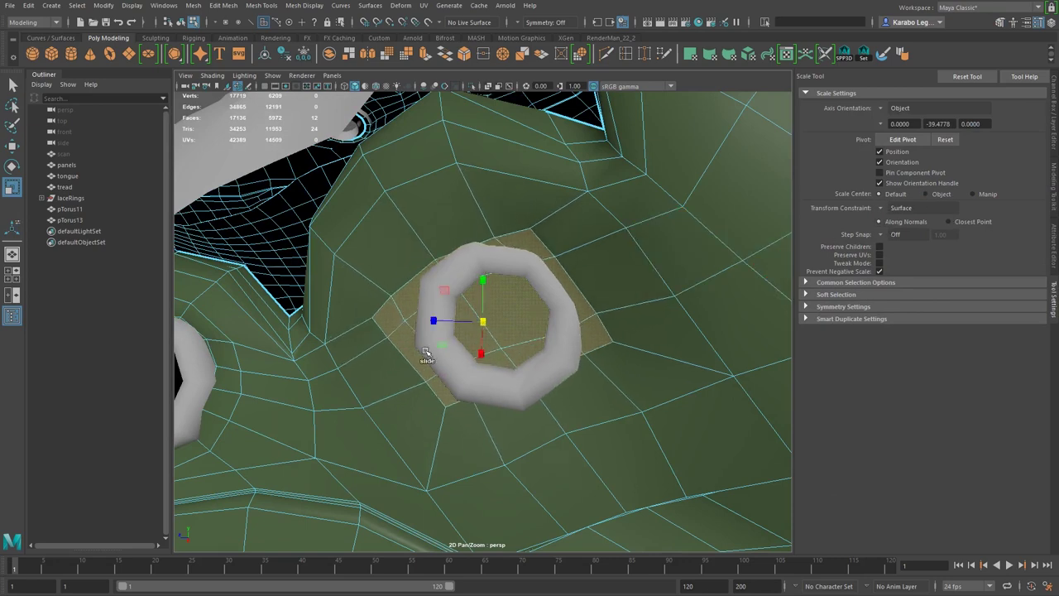
# - Circularize the extruded faces beneath the lace ring
pyautogui.click(579, 55)
pyautogui.keyDown('alt'); pyautogui.moveTo(529, 344); pyautogui.dragTo(447, 301, button='right'); pyautogui.keyUp('alt')
pyautogui.keyDown('alt'); pyautogui.moveTo(446, 302); pyautogui.dragTo(426, 333); pyautogui.keyUp('alt')
pyautogui.keyDown('alt'); pyautogui.moveTo(426, 333); pyautogui.dragTo(460, 355, button='right'); pyautogui.keyUp('alt')
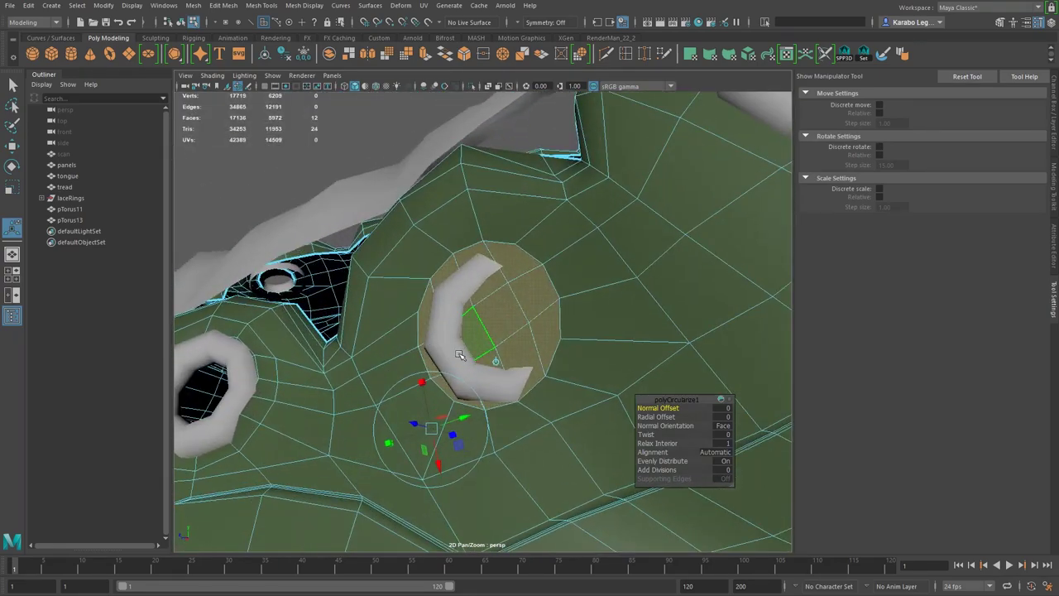
# - Set the transform constraint to Off for adjusting the circularized faces freely
pyautogui.press('w')
pyautogui.keyDown('alt'); pyautogui.moveTo(498, 340); pyautogui.dragTo(579, 356); pyautogui.keyUp('alt')
pyautogui.press('r')
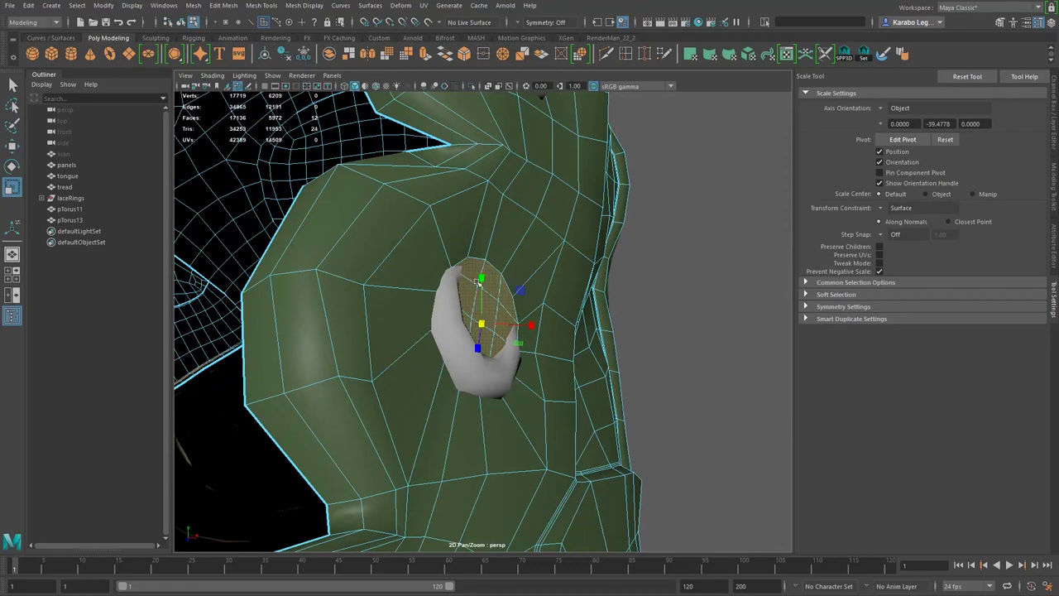
pyautogui.keyDown('alt'); pyautogui.moveTo(517, 379); pyautogui.dragTo(486, 403); pyautogui.keyUp('alt')
pyautogui.click(880, 210)
pyautogui.click(911, 215)
pyautogui.keyDown('alt'); pyautogui.moveTo(501, 323); pyautogui.dragTo(447, 317); pyautogui.keyUp('alt')
pyautogui.press('e')
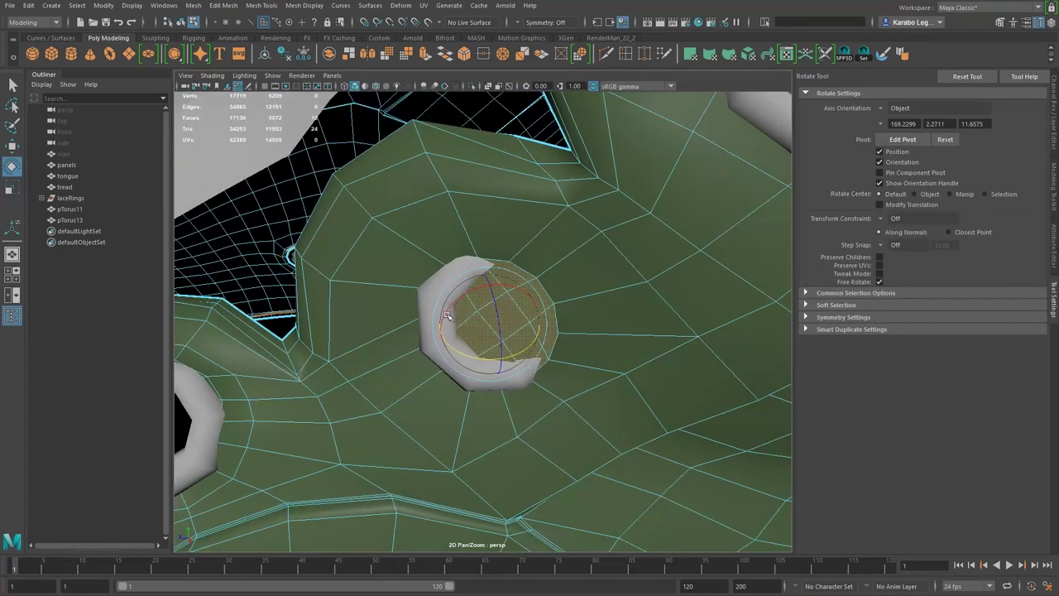
# - Move and rotate the circularized faces so they line up with the lace ring's center and tilt
pyautogui.press('w')
pyautogui.keyDown('alt'); pyautogui.moveTo(478, 330); pyautogui.dragTo(397, 328); pyautogui.keyUp('alt')
pyautogui.press('e')
pyautogui.press('w')
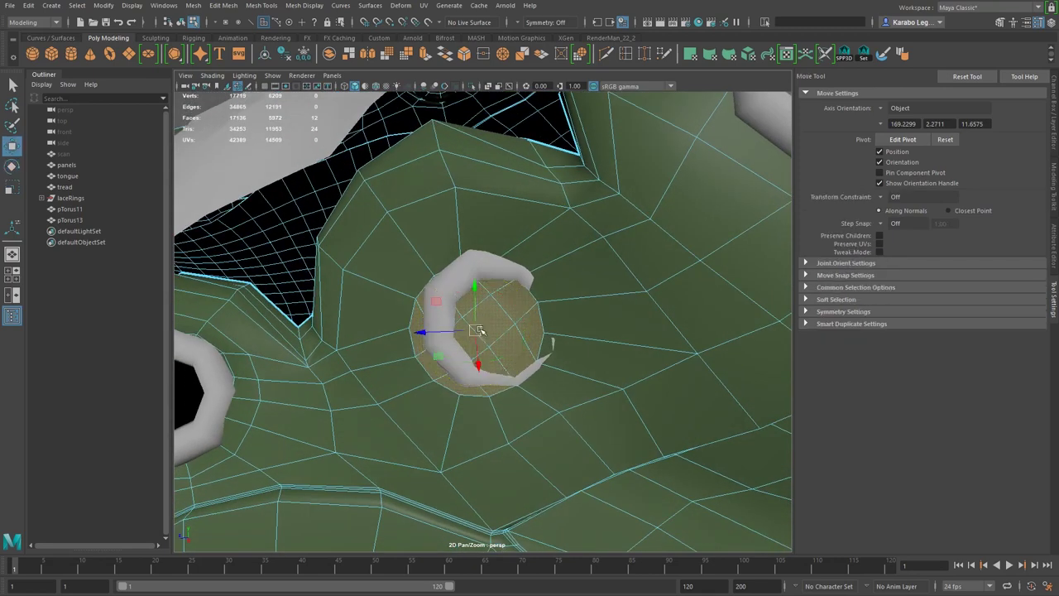
pyautogui.keyDown('alt'); pyautogui.moveTo(493, 322); pyautogui.dragTo(559, 349); pyautogui.keyUp('alt')
pyautogui.press('e')
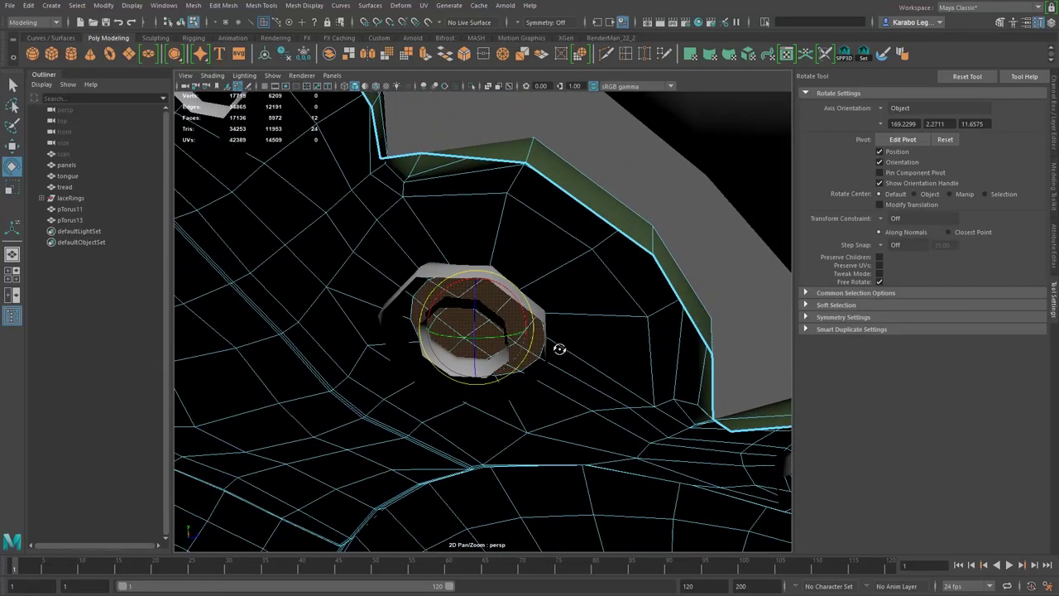
pyautogui.press('w')
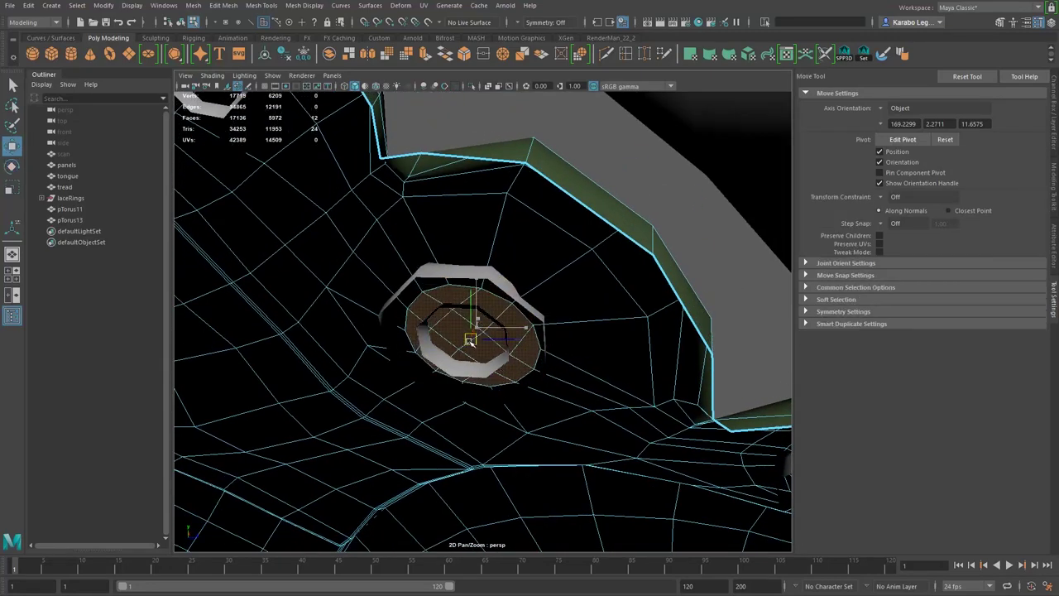
pyautogui.keyDown('alt'); pyautogui.moveTo(471, 340); pyautogui.dragTo(486, 325); pyautogui.keyUp('alt')
# - Scale the circular faces to fit the lace ring and delete them to open the eyelet hole
pyautogui.press('r')
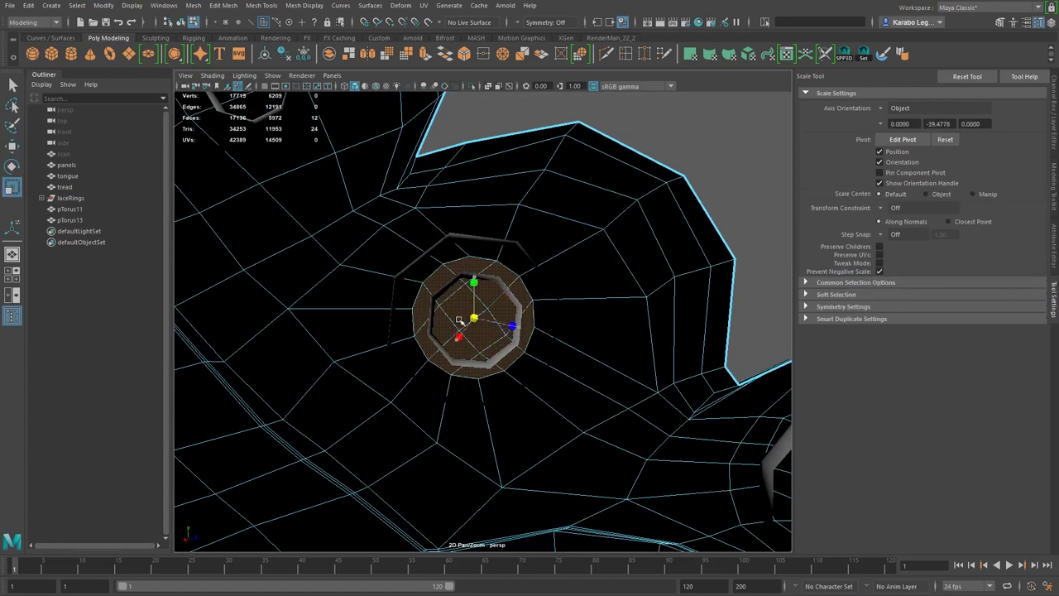
pyautogui.moveTo(500, 331)
pyautogui.keyDown('alt'); pyautogui.mouseDown()
pyautogui.moveTo(309, 386)
pyautogui.moveTo(263, 386)
pyautogui.moveTo(262, 377)
pyautogui.mouseUp(); pyautogui.keyUp('alt')
pyautogui.keyDown('alt'); pyautogui.moveTo(409, 390); pyautogui.dragTo(442, 376); pyautogui.keyUp('alt')
pyautogui.keyDown('alt'); pyautogui.moveTo(558, 321); pyautogui.dragTo(514, 412); pyautogui.keyUp('alt')
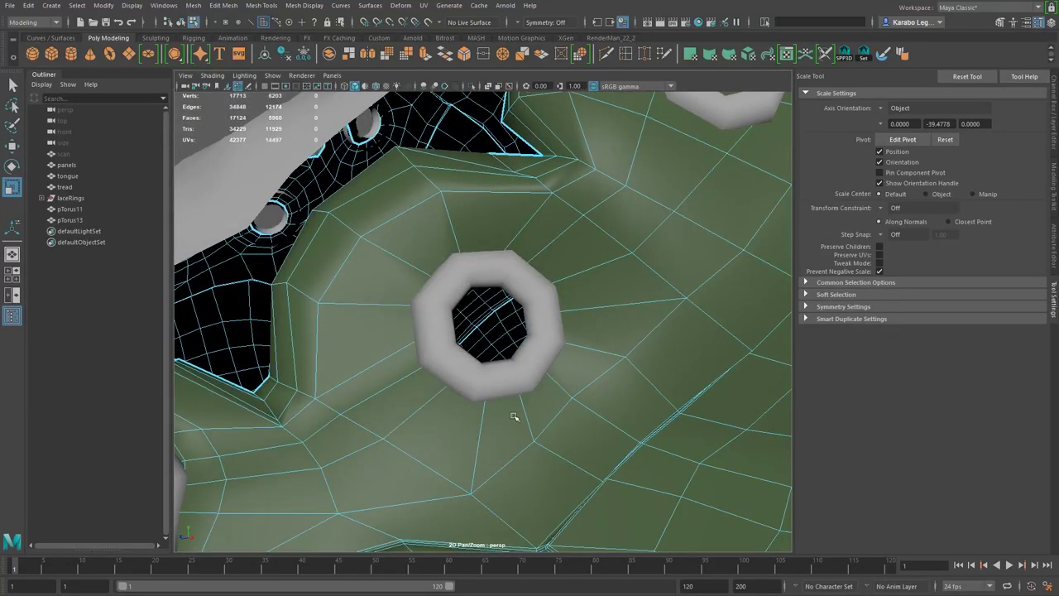
# - Insert two edge loops with Multi-Cut around the newly opened eyelet hole in the panels
pyautogui.click(605, 54)
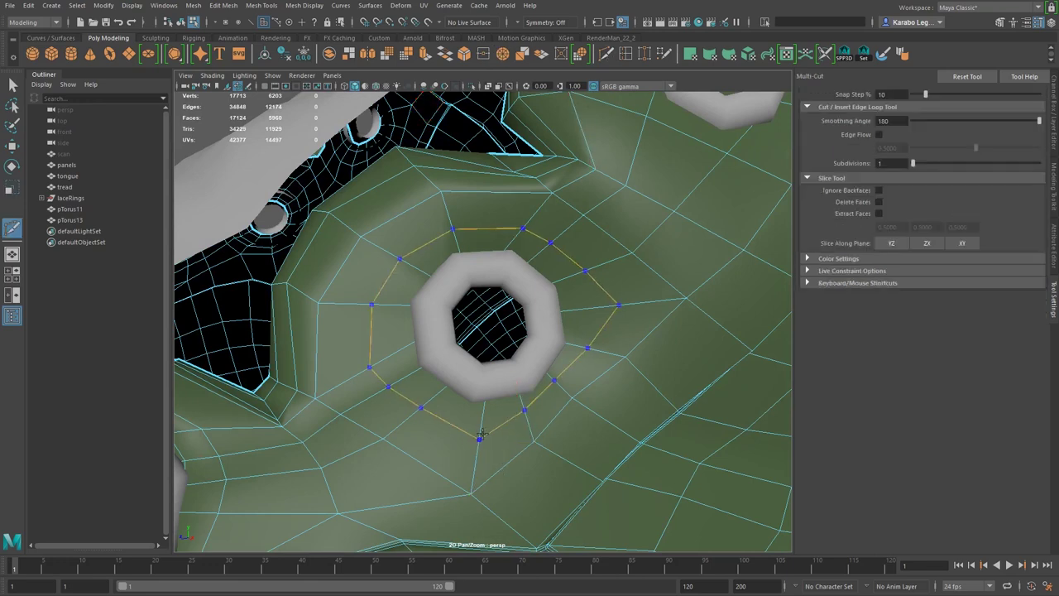
pyautogui.keyDown('ctrl'); pyautogui.click(483, 411); pyautogui.keyUp('ctrl')
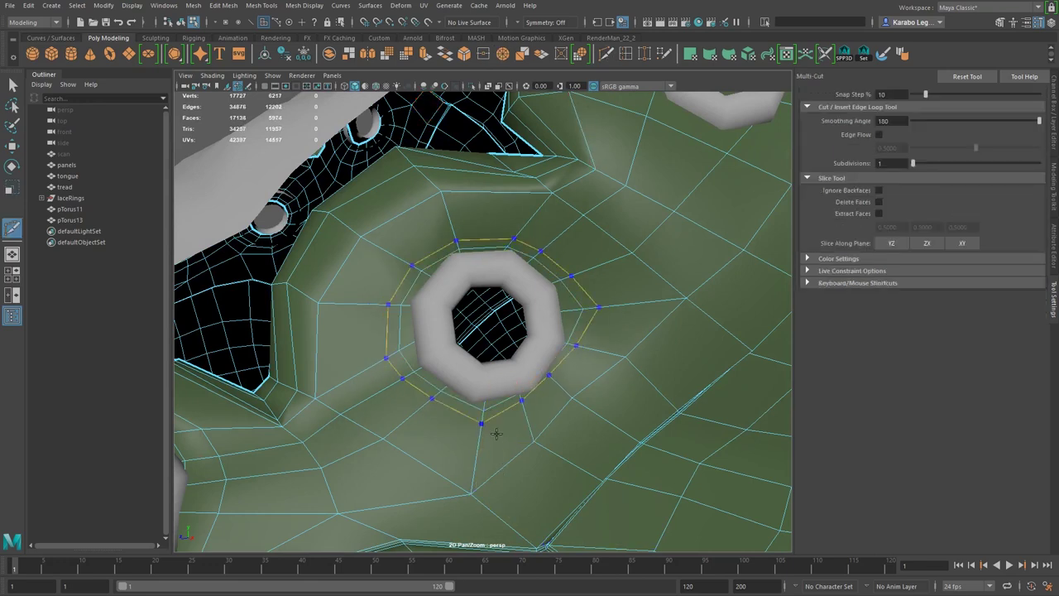
pyautogui.keyDown('ctrl'); pyautogui.click(477, 447); pyautogui.keyUp('ctrl')
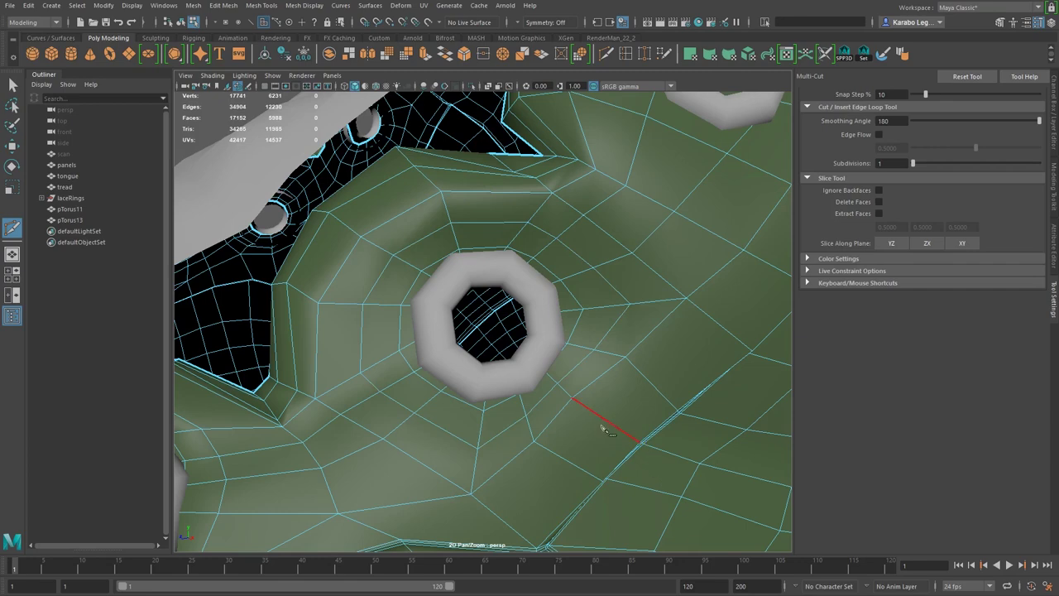
pyautogui.keyDown('alt'); pyautogui.moveTo(589, 428); pyautogui.dragTo(651, 428); pyautogui.keyUp('alt')
pyautogui.keyDown('alt'); pyautogui.moveTo(650, 427); pyautogui.dragTo(528, 408, button='right'); pyautogui.keyUp('alt')
pyautogui.keyDown('alt'); pyautogui.moveTo(528, 409); pyautogui.dragTo(469, 399); pyautogui.keyUp('alt')
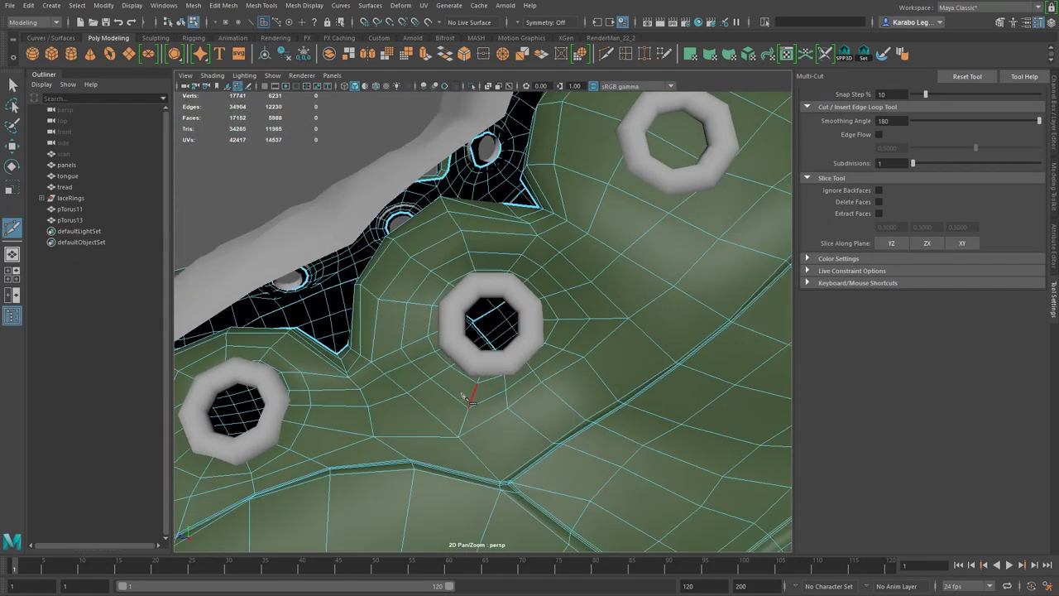
pyautogui.keyDown('alt'); pyautogui.moveTo(470, 400); pyautogui.dragTo(530, 416, button='right'); pyautogui.keyUp('alt')
pyautogui.keyDown('alt'); pyautogui.moveTo(555, 420); pyautogui.dragTo(508, 409, button='middle'); pyautogui.keyUp('alt')
# - Unhide the scan mesh and compare it with the panels around the newly opened eyelet
pyautogui.press('w')
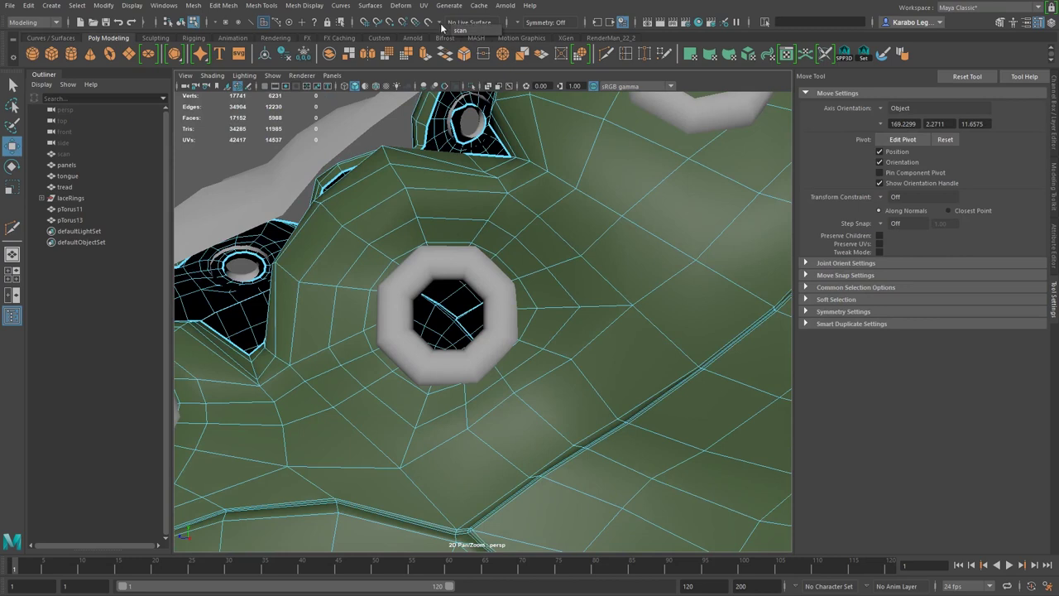
pyautogui.click(60, 154)
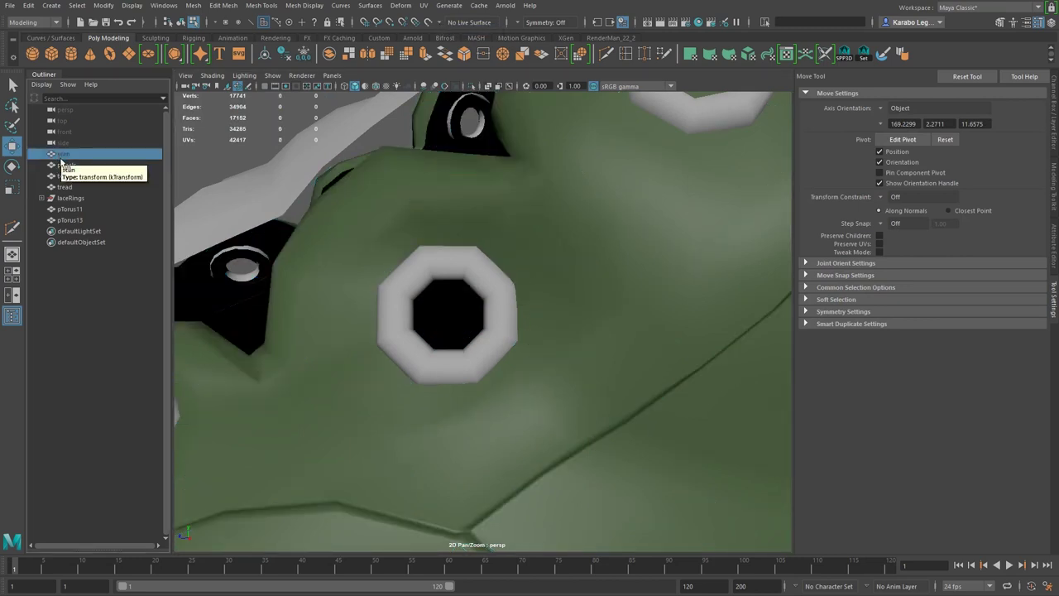
pyautogui.hotkey('shift', 'h')
pyautogui.keyDown('alt'); pyautogui.moveTo(536, 362); pyautogui.dragTo(614, 348); pyautogui.keyUp('alt')
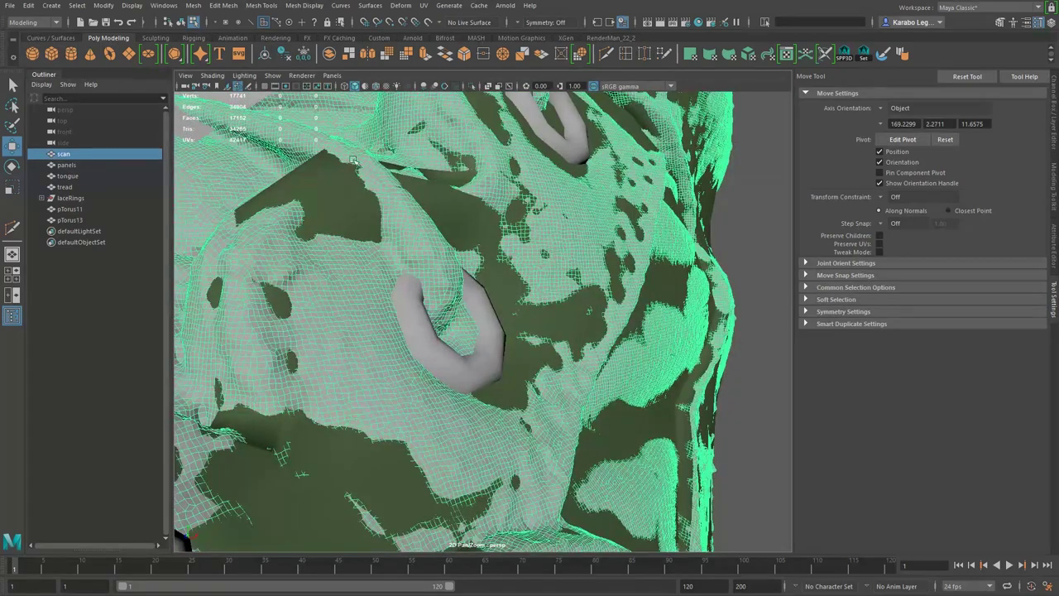
pyautogui.scroll(-5, 530, 299)
pyautogui.keyDown('alt'); pyautogui.moveTo(522, 302); pyautogui.dragTo(454, 343); pyautogui.keyUp('alt')
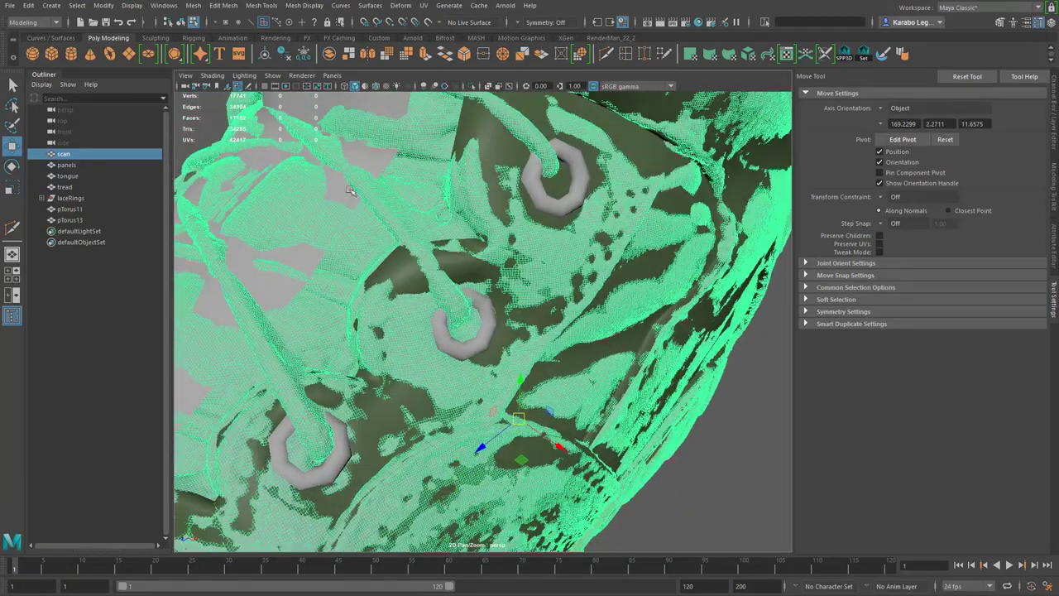
pyautogui.keyDown('alt'); pyautogui.moveTo(456, 294); pyautogui.dragTo(429, 288); pyautogui.keyUp('alt')
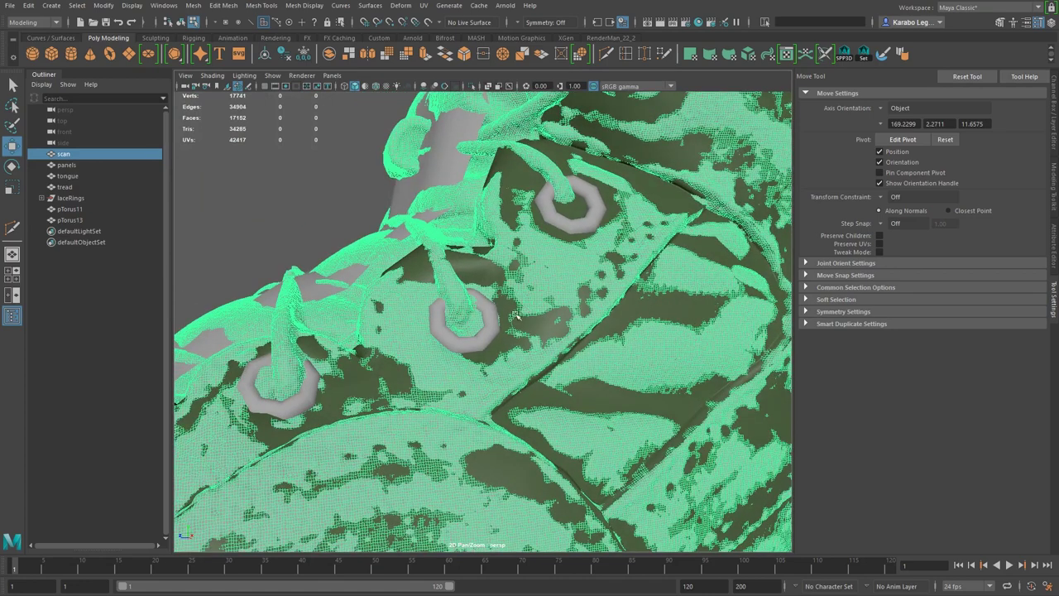
pyautogui.keyDown('alt'); pyautogui.moveTo(519, 340); pyautogui.dragTo(613, 321, button='right'); pyautogui.keyUp('alt')
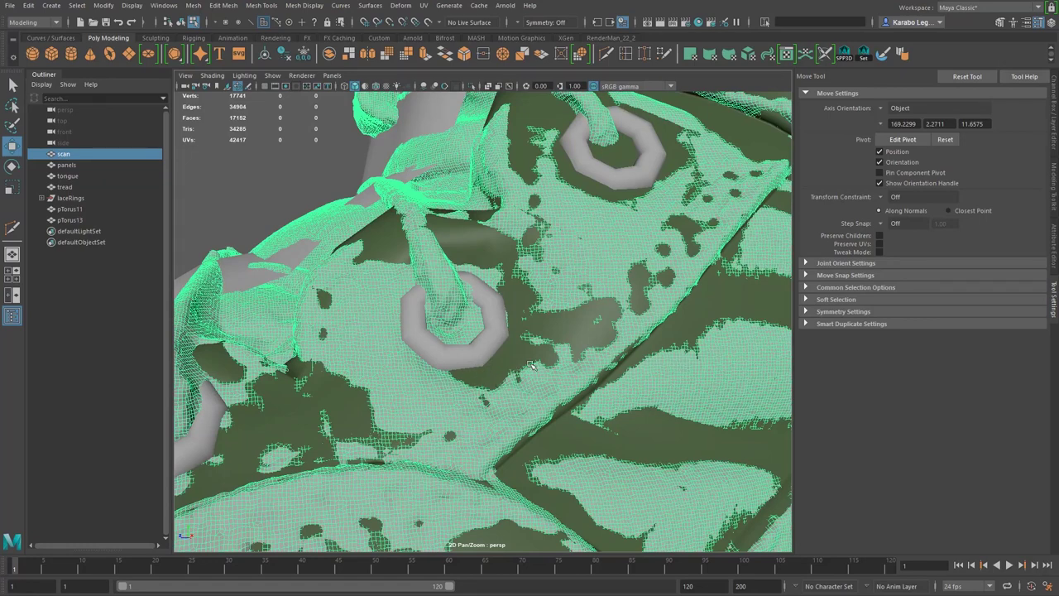
# - Select the panels mesh and save the scene as Boot_024.ma in the Boots folder, accepting the student version notice
pyautogui.click(71, 188)
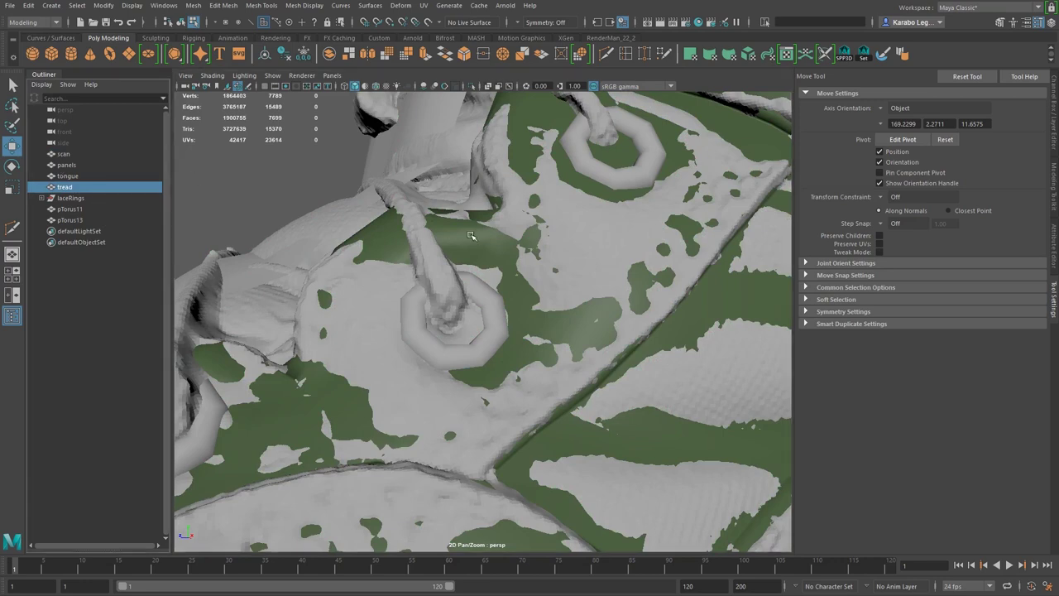
pyautogui.click(64, 166)
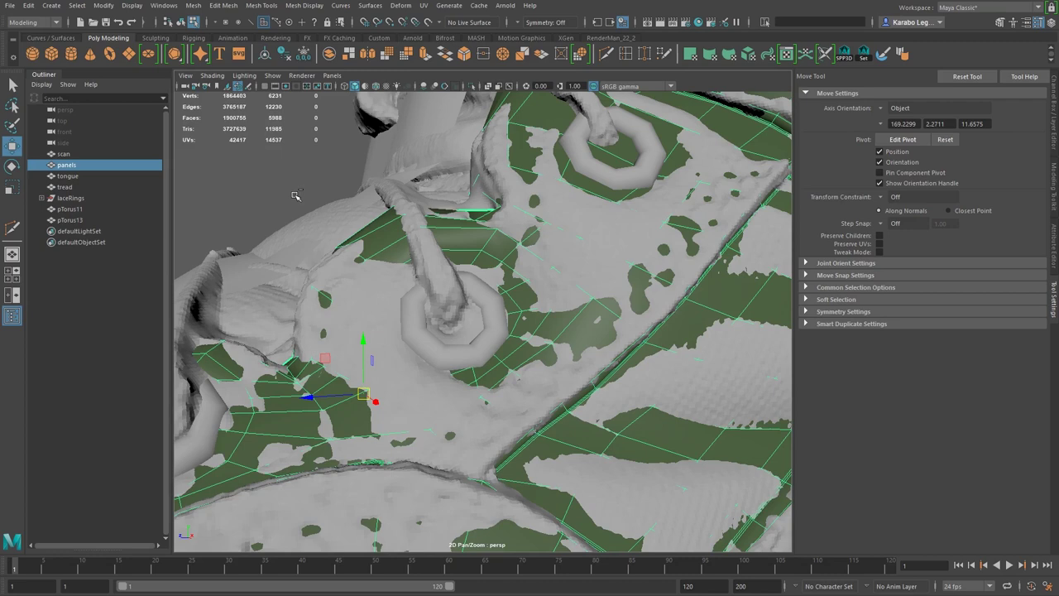
pyautogui.hotkey('ctrl', 'shift', 's')
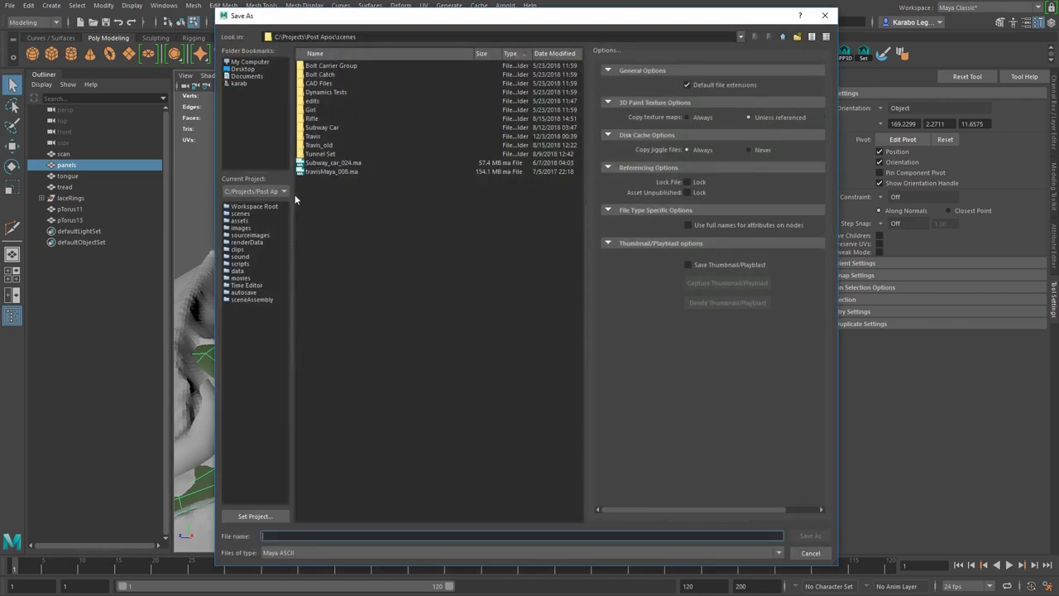
pyautogui.doubleClick(313, 136)
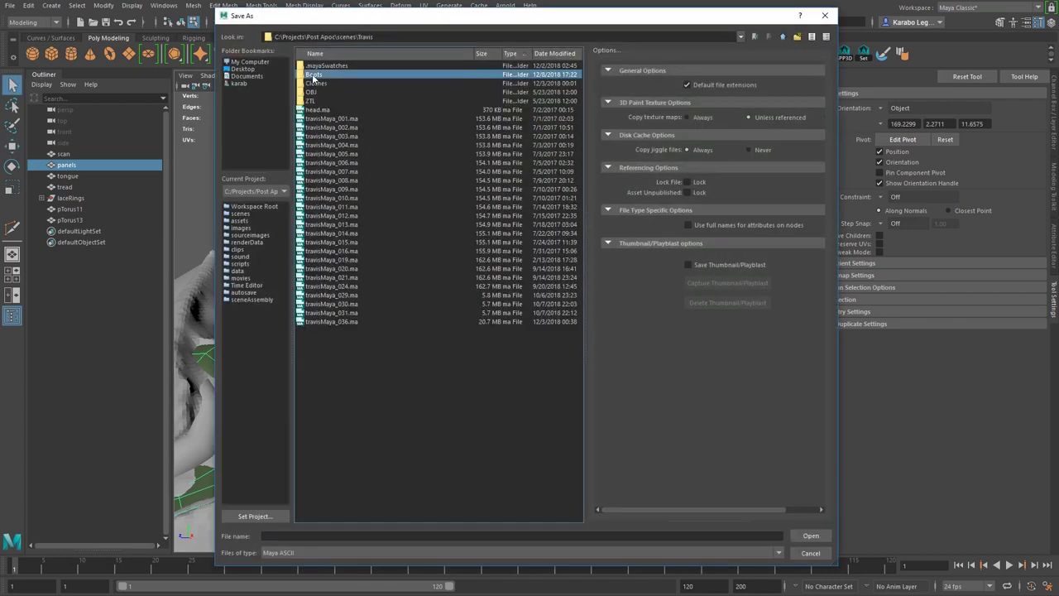
pyautogui.doubleClick(314, 75)
pyautogui.click(279, 536)
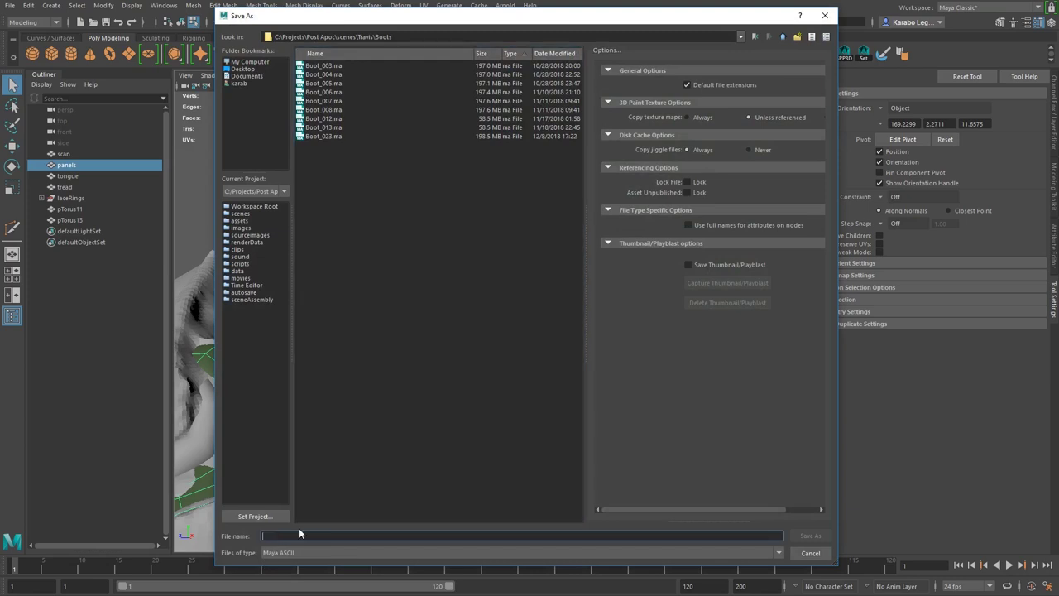
pyautogui.click(332, 136)
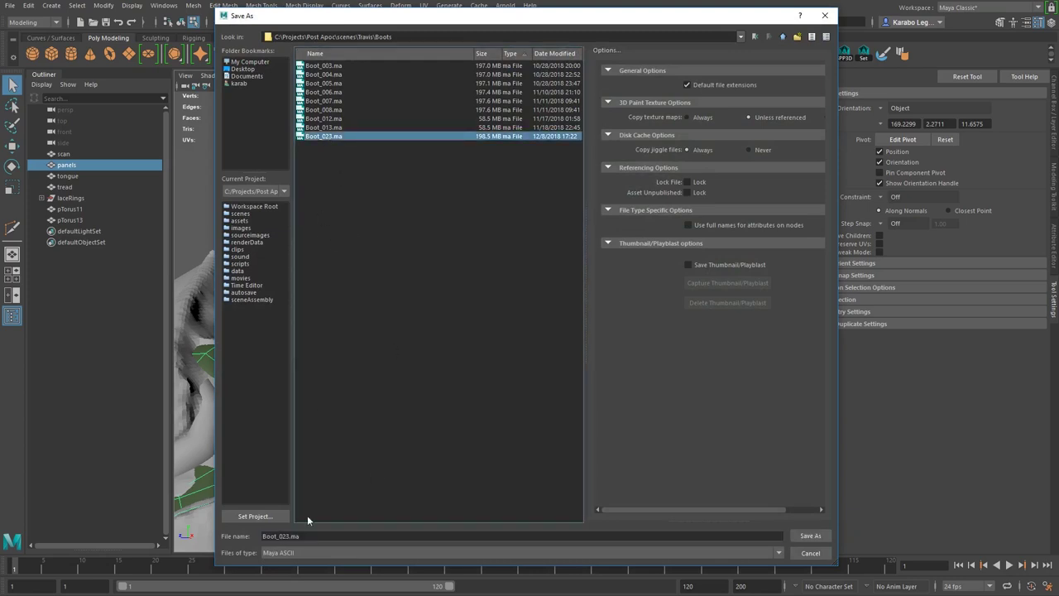
pyautogui.click(282, 536)
pyautogui.press('BackSpace')
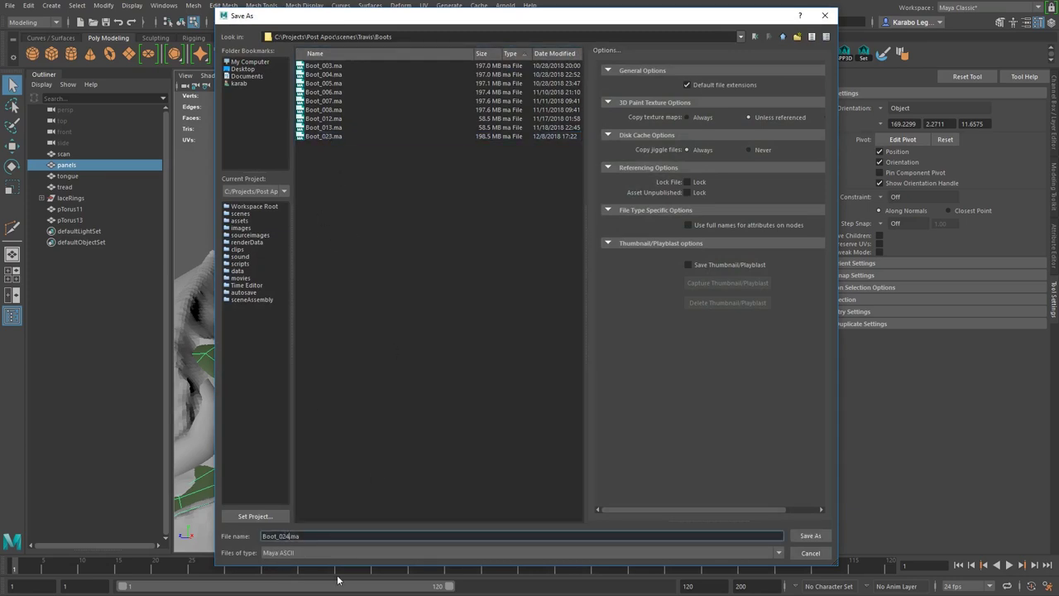
pyautogui.press('Return')
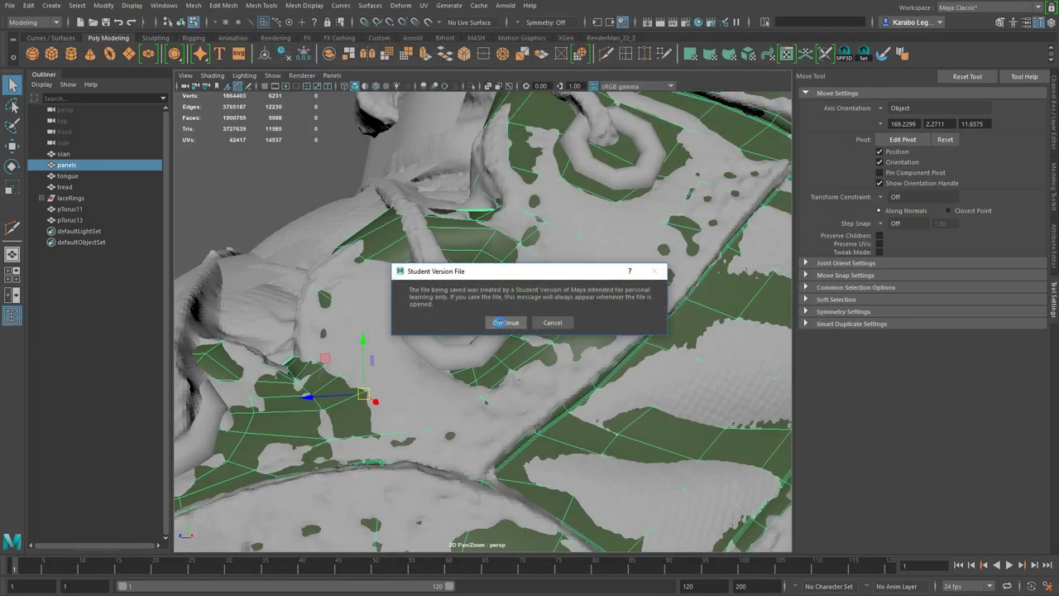
pyautogui.click(501, 322)
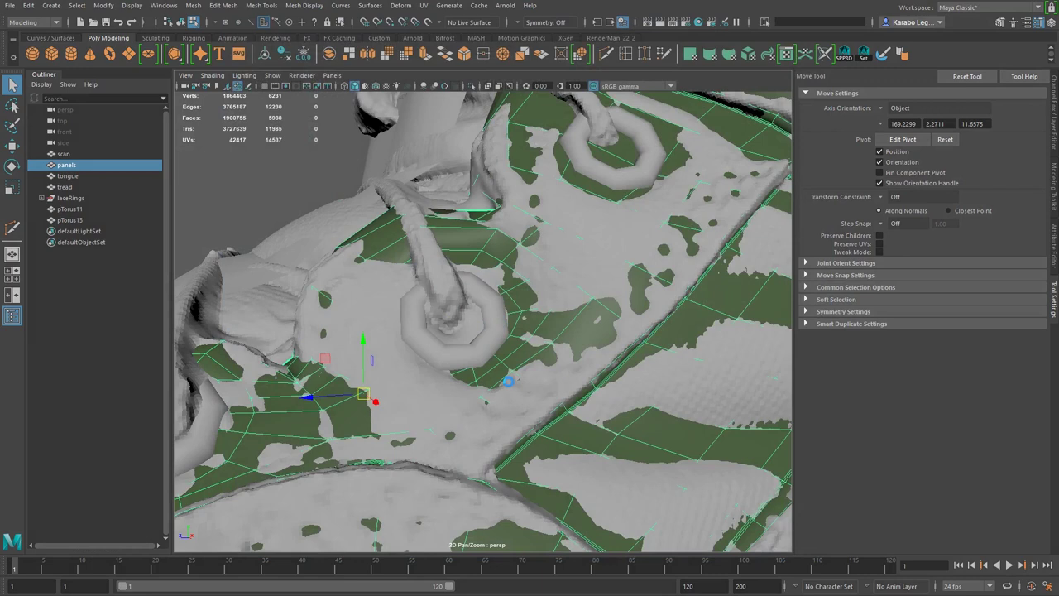
# - Make the scan mesh the live surface and activate Quad Draw on the panels mesh
pyautogui.press('w')
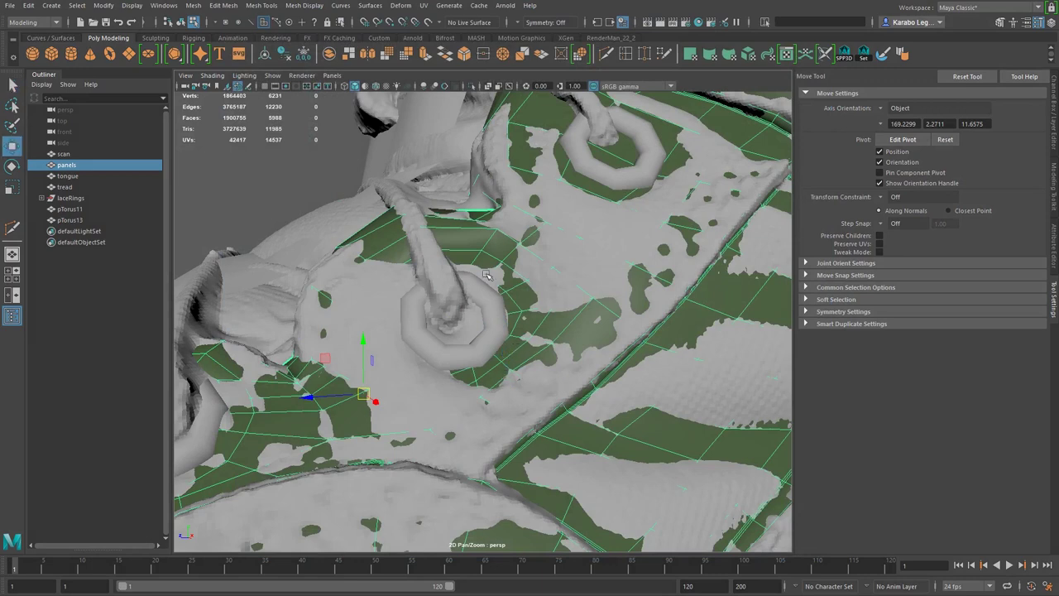
pyautogui.click(439, 26)
pyautogui.click(472, 30)
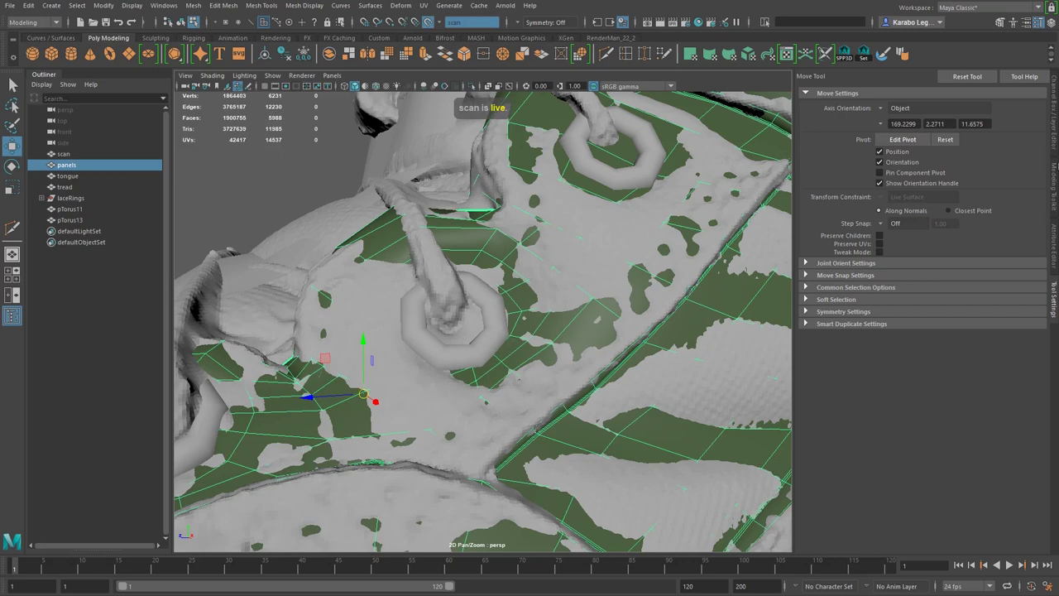
pyautogui.click(1055, 248)
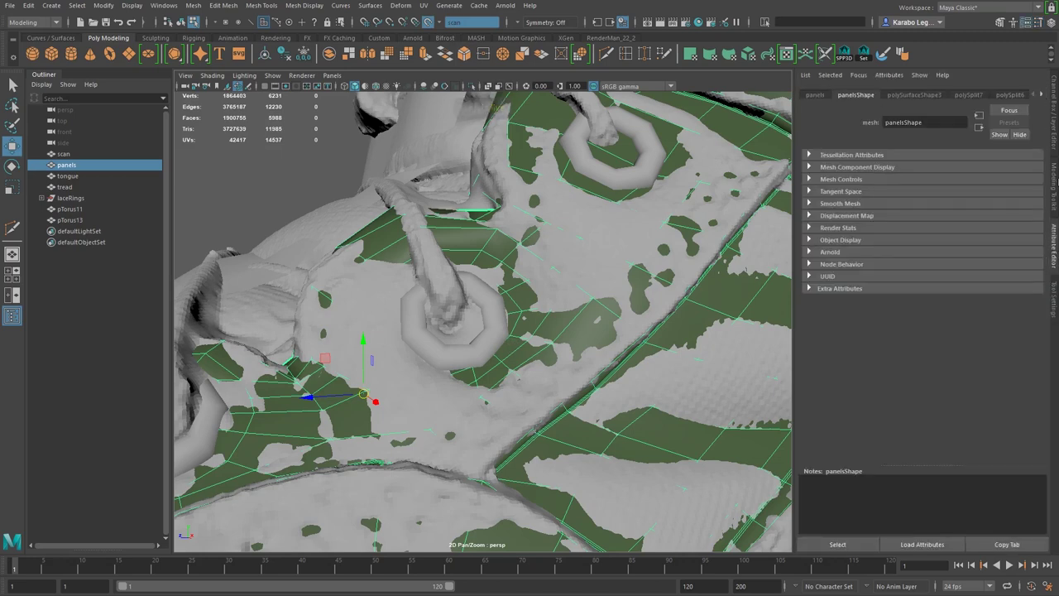
pyautogui.click(1053, 190)
pyautogui.click(989, 419)
pyautogui.click(990, 421)
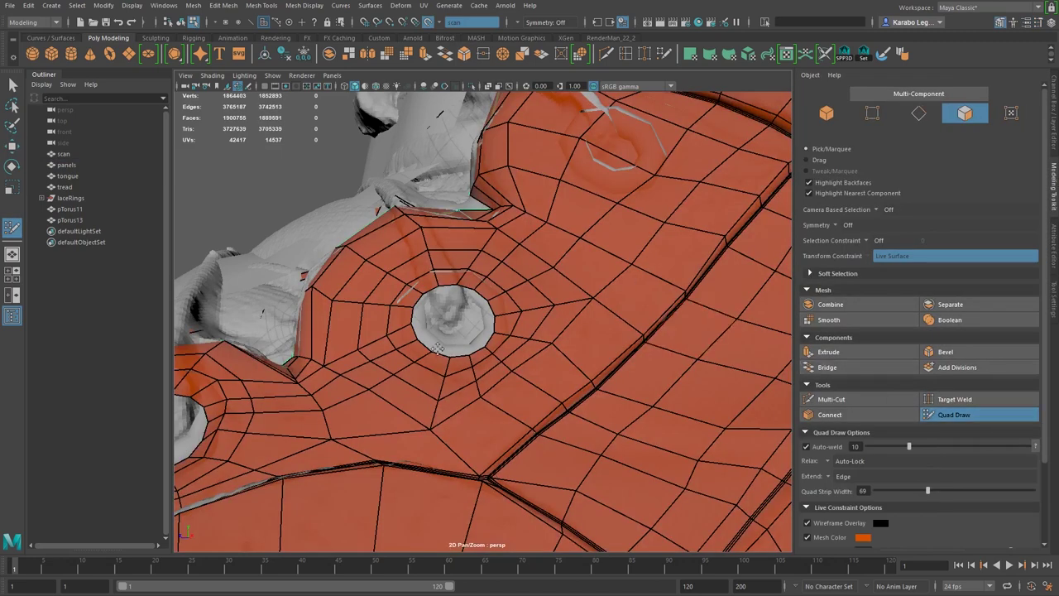
# - Relax the panels topology around the open eyelet hole with Quad Draw so it follows the scan evenly
pyautogui.moveTo(528, 358)
pyautogui.keyDown('shift'); pyautogui.mouseDown()
pyautogui.moveTo(441, 400)
pyautogui.moveTo(400, 397)
pyautogui.moveTo(412, 411)
pyautogui.moveTo(478, 386)
pyautogui.moveTo(533, 343)
pyautogui.mouseUp(); pyautogui.keyUp('shift')
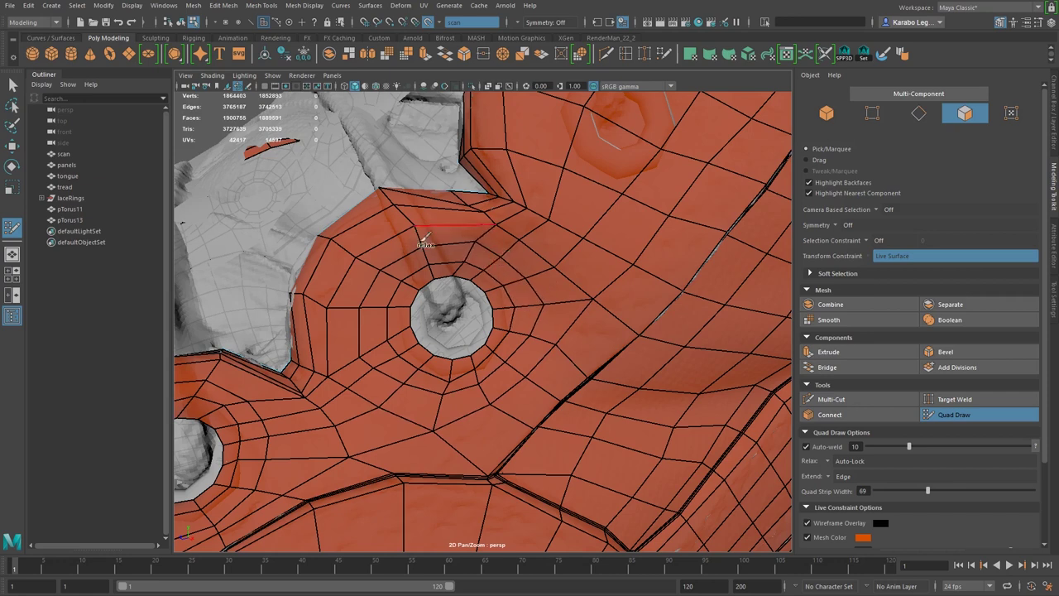
pyautogui.moveTo(364, 323)
pyautogui.keyDown('shift'); pyautogui.mouseDown()
pyautogui.moveTo(360, 353)
pyautogui.moveTo(380, 405)
pyautogui.moveTo(417, 425)
pyautogui.moveTo(405, 426)
pyautogui.moveTo(538, 375)
pyautogui.moveTo(497, 357)
pyautogui.moveTo(433, 378)
pyautogui.moveTo(395, 336)
pyautogui.moveTo(407, 283)
pyautogui.moveTo(393, 383)
pyautogui.moveTo(447, 390)
pyautogui.moveTo(500, 355)
pyautogui.mouseUp(); pyautogui.keyUp('shift')
pyautogui.moveTo(523, 304)
pyautogui.keyDown('shift'); pyautogui.mouseDown()
pyautogui.moveTo(535, 292)
pyautogui.moveTo(538, 322)
pyautogui.moveTo(581, 305)
pyautogui.mouseUp(); pyautogui.keyUp('shift')
pyautogui.moveTo(523, 250)
pyautogui.keyDown('shift'); pyautogui.mouseDown()
pyautogui.moveTo(486, 242)
pyautogui.moveTo(469, 264)
pyautogui.mouseUp(); pyautogui.keyUp('shift')
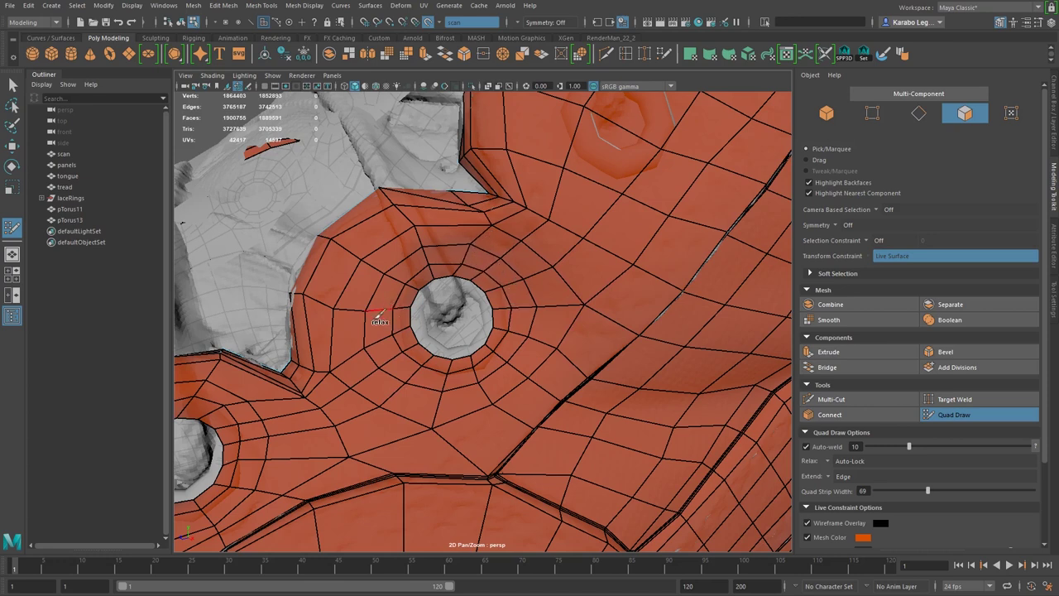
pyautogui.moveTo(353, 336)
pyautogui.keyDown('shift'); pyautogui.mouseDown()
pyautogui.moveTo(342, 318)
pyautogui.moveTo(371, 391)
pyautogui.mouseUp(); pyautogui.keyUp('shift')
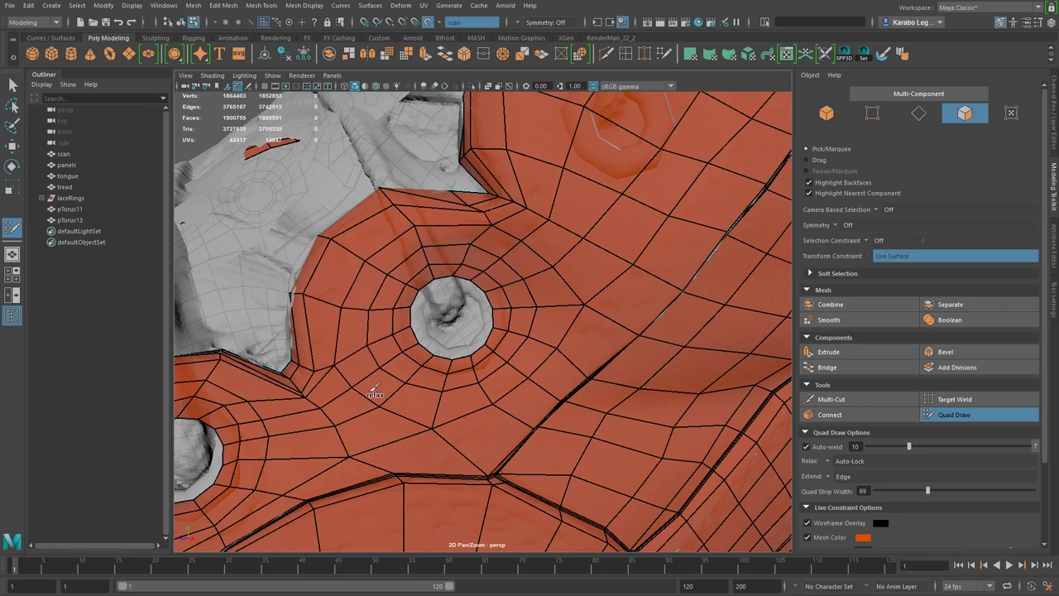
pyautogui.keyDown('alt'); pyautogui.moveTo(532, 341); pyautogui.dragTo(648, 374); pyautogui.keyUp('alt')
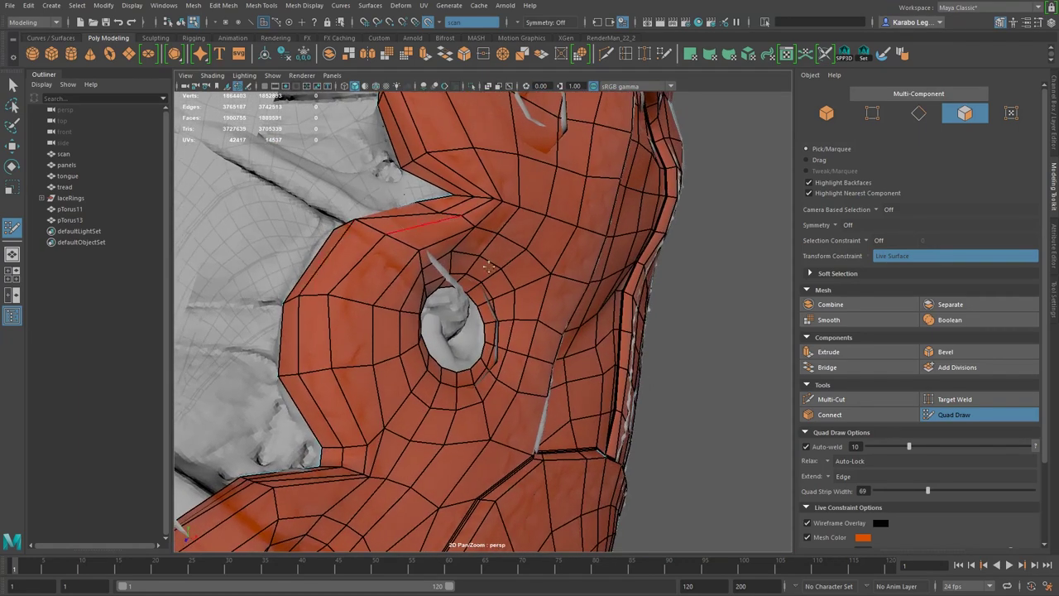
# - Leave Quad Draw, turn off the live surface and hide the scan mesh
pyautogui.press('w')
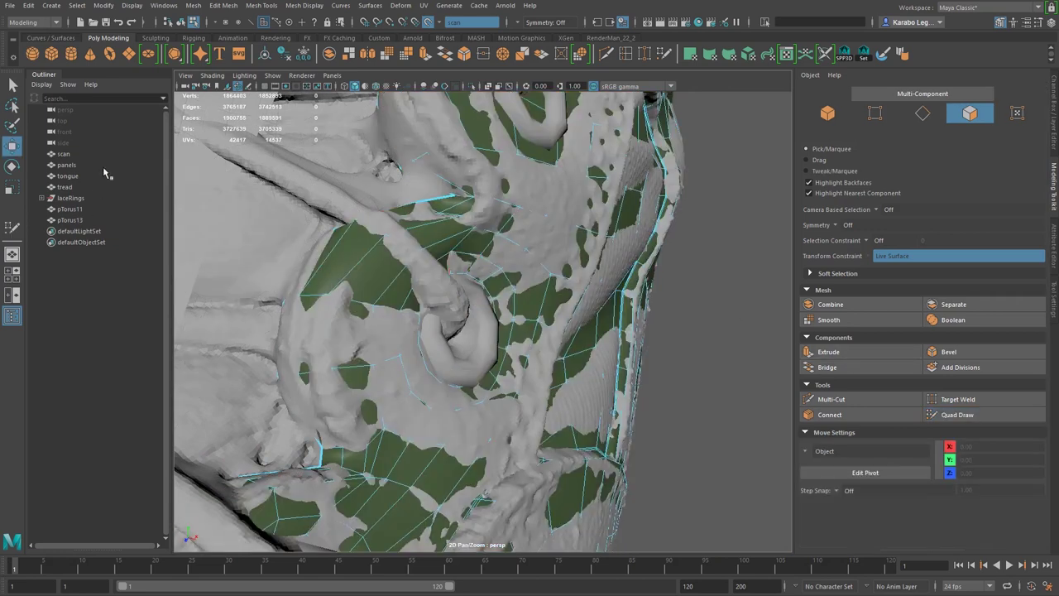
pyautogui.click(427, 22)
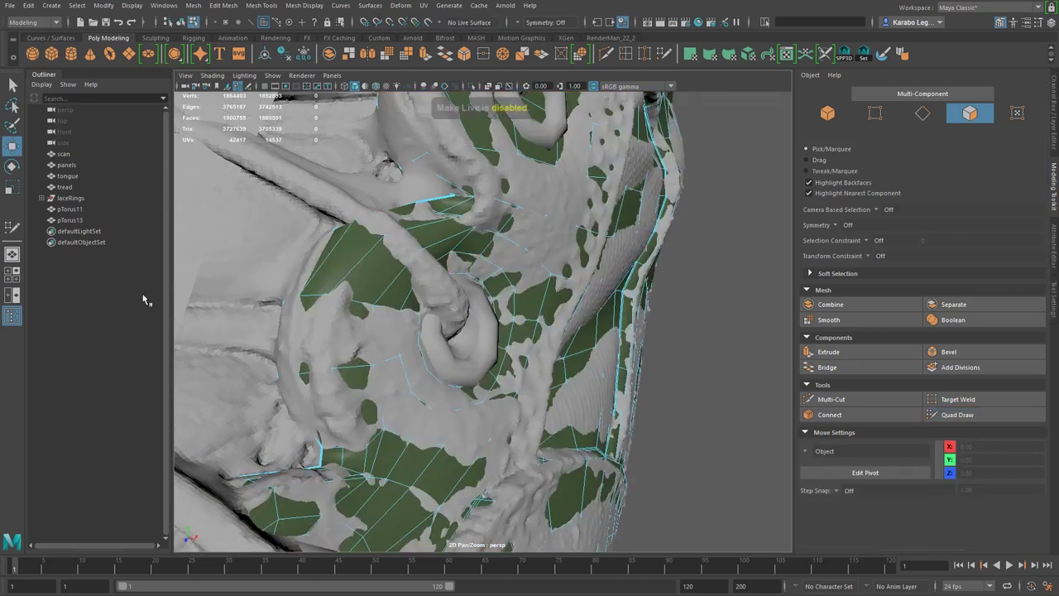
pyautogui.click(72, 155)
pyautogui.hotkey('ctrl', 'h')
# - Adjust individual panel vertices on the flap beside the lace ring to even out the surface
pyautogui.keyDown('alt'); pyautogui.moveTo(382, 247); pyautogui.dragTo(470, 232); pyautogui.keyUp('alt')
pyautogui.click(426, 250)
pyautogui.keyDown('alt'); pyautogui.moveTo(488, 291); pyautogui.dragTo(529, 328); pyautogui.keyUp('alt')
pyautogui.press('F9')
pyautogui.click(435, 237)
pyautogui.keyDown('alt'); pyautogui.moveTo(454, 248); pyautogui.dragTo(475, 237); pyautogui.keyUp('alt')
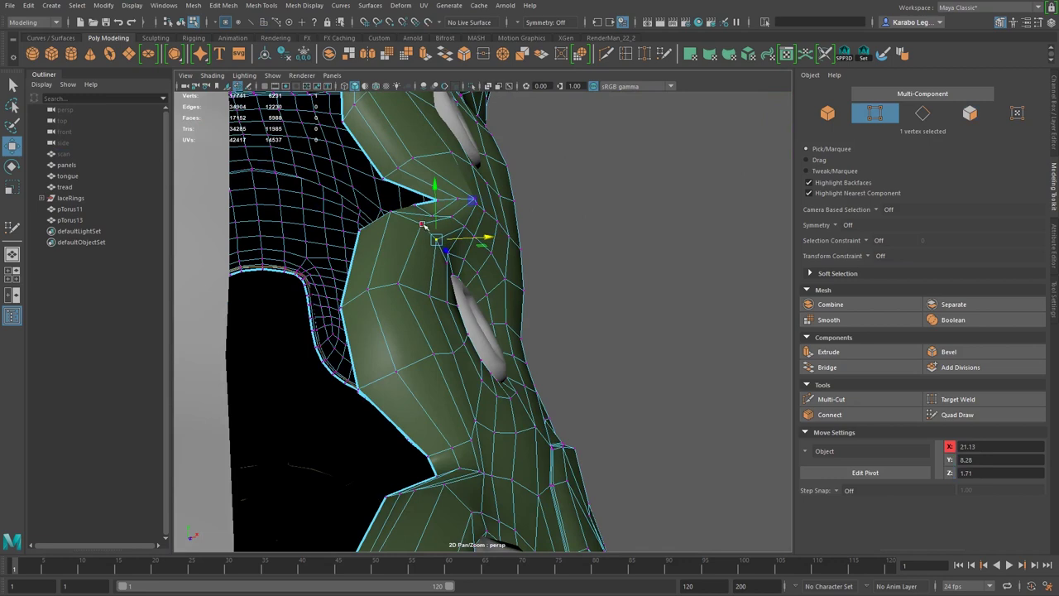
pyautogui.click(429, 358)
pyautogui.moveTo(431, 362); pyautogui.dragTo(425, 363)
pyautogui.doubleClick(472, 438)
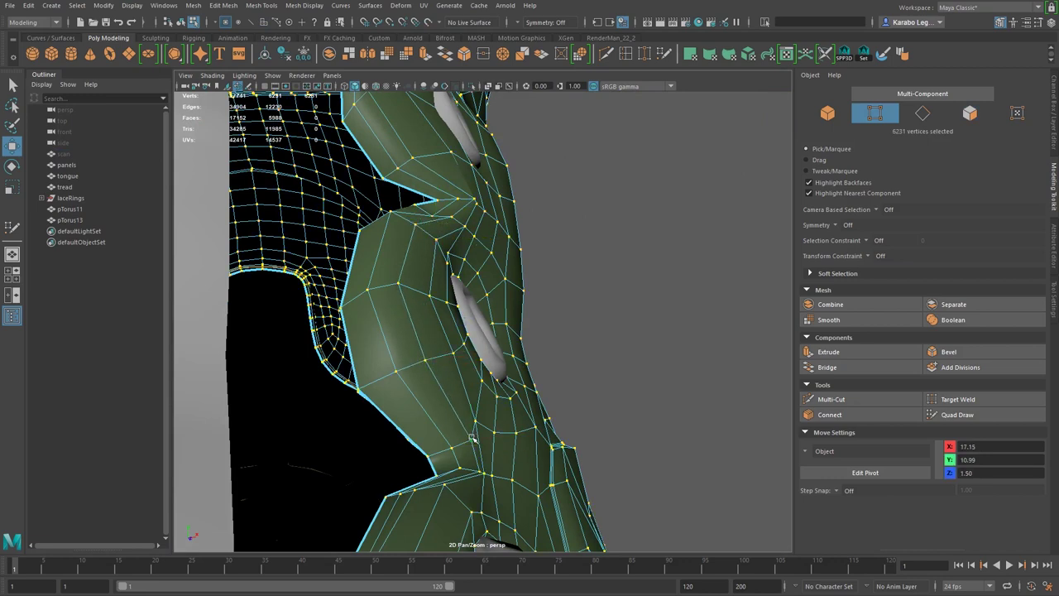
# - Nudge a panel vertex between the lace ring and the notch above it to smooth the crease
pyautogui.keyDown('alt'); pyautogui.moveTo(518, 366); pyautogui.dragTo(483, 333); pyautogui.keyUp('alt')
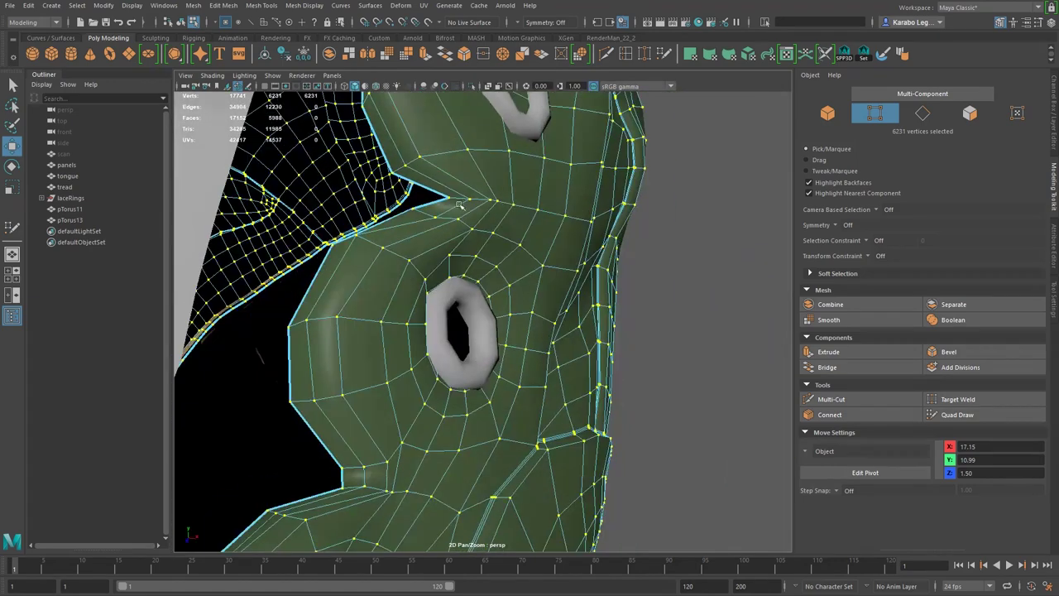
pyautogui.click(468, 229)
pyautogui.keyDown('alt'); pyautogui.moveTo(473, 237); pyautogui.dragTo(463, 244); pyautogui.keyUp('alt')
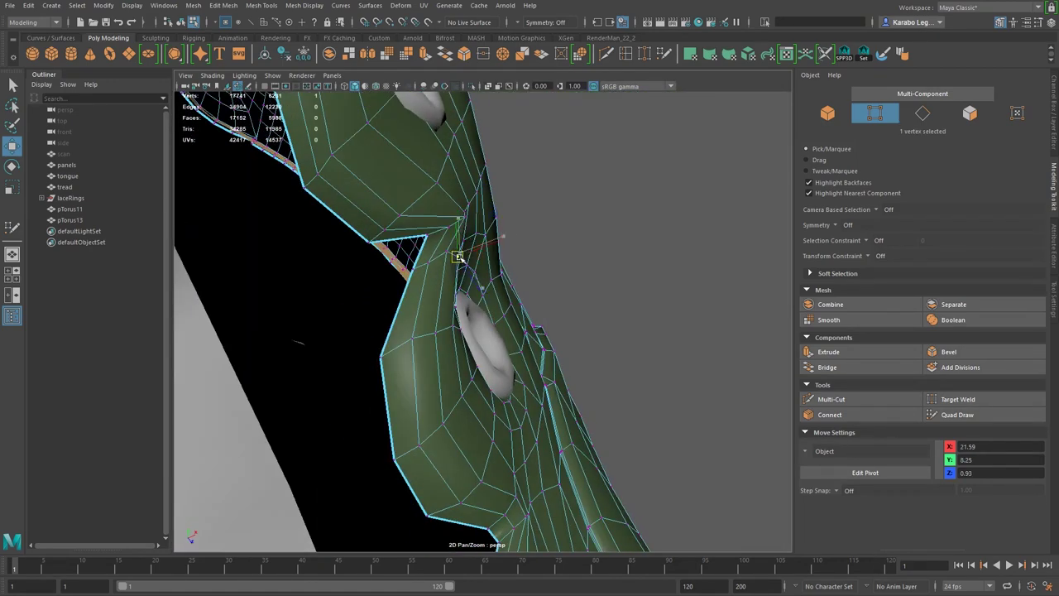
pyautogui.doubleClick(447, 255)
pyautogui.click(445, 252)
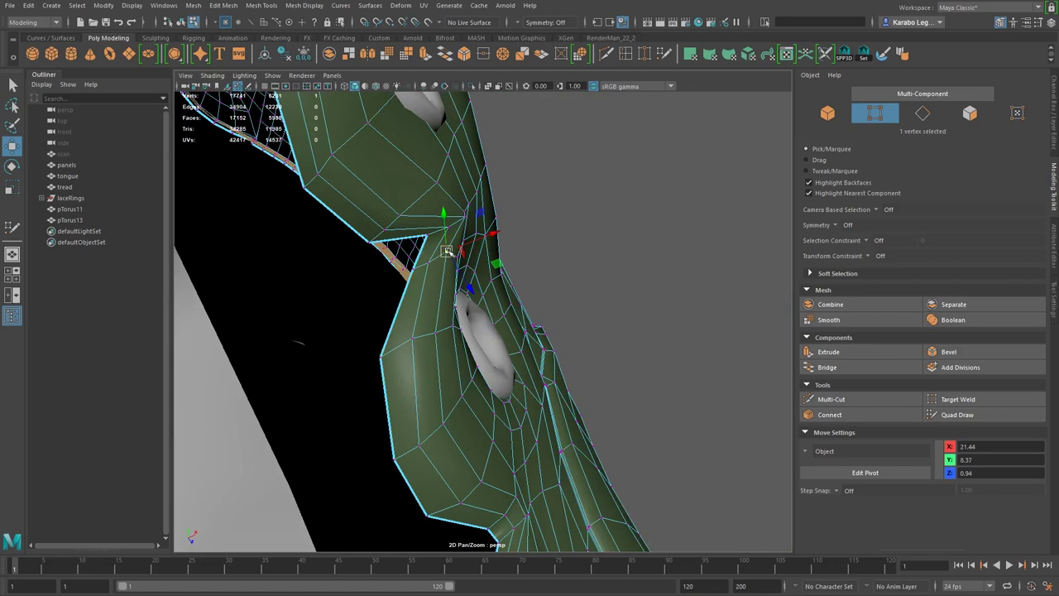
pyautogui.moveTo(442, 258); pyautogui.dragTo(442, 261)
# - Return the panels to object mode and inspect the area around the lace ring in smooth preview
pyautogui.keyDown('alt'); pyautogui.moveTo(438, 255); pyautogui.dragTo(338, 218); pyautogui.keyUp('alt')
pyautogui.moveTo(595, 252); pyautogui.dragTo(645, 198, button='right')
pyautogui.keyDown('alt'); pyautogui.moveTo(627, 260); pyautogui.dragTo(342, 237, button='right'); pyautogui.keyUp('alt')
pyautogui.keyDown('alt'); pyautogui.moveTo(342, 238); pyautogui.dragTo(393, 271); pyautogui.keyUp('alt')
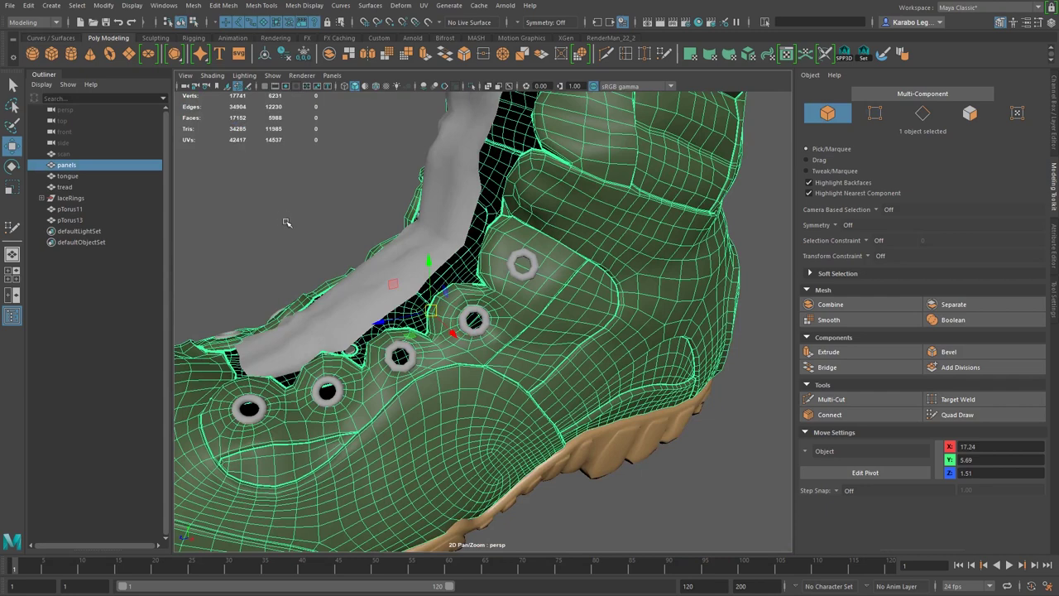
pyautogui.press('3')
pyautogui.click(347, 164)
pyautogui.keyDown('alt'); pyautogui.moveTo(637, 366); pyautogui.dragTo(521, 360); pyautogui.keyUp('alt')
pyautogui.keyDown('alt'); pyautogui.moveTo(521, 360); pyautogui.dragTo(678, 352, button='right'); pyautogui.keyUp('alt')
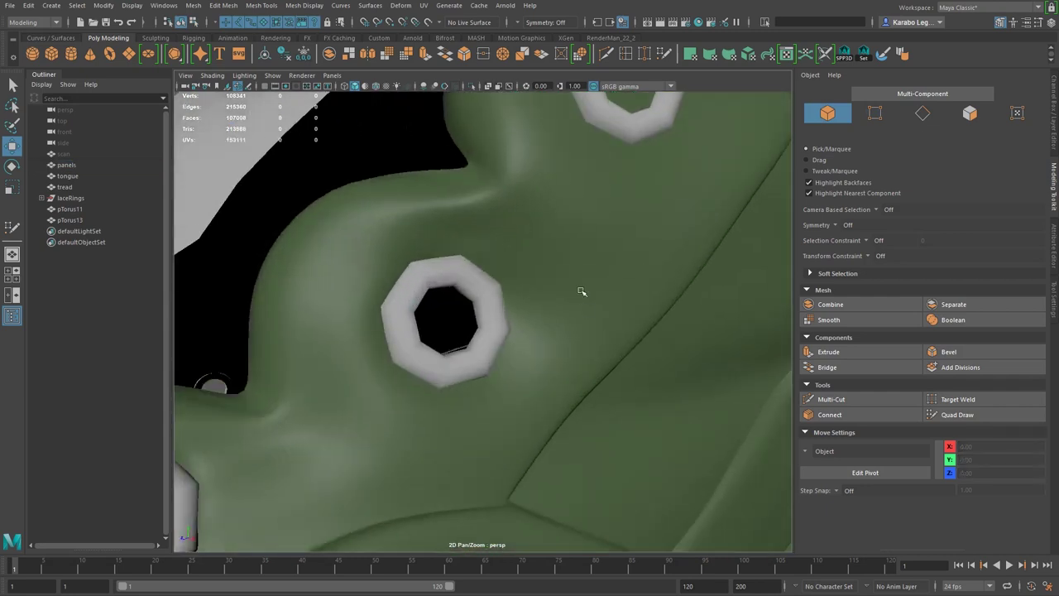
pyautogui.keyDown('alt'); pyautogui.moveTo(577, 268); pyautogui.dragTo(586, 346, button='middle'); pyautogui.keyUp('alt')
# - Turn off the smooth preview and relax the panels around the eyelet using the Sculpt Geometry Tool's Relax operation
pyautogui.click(545, 298)
pyautogui.press('1')
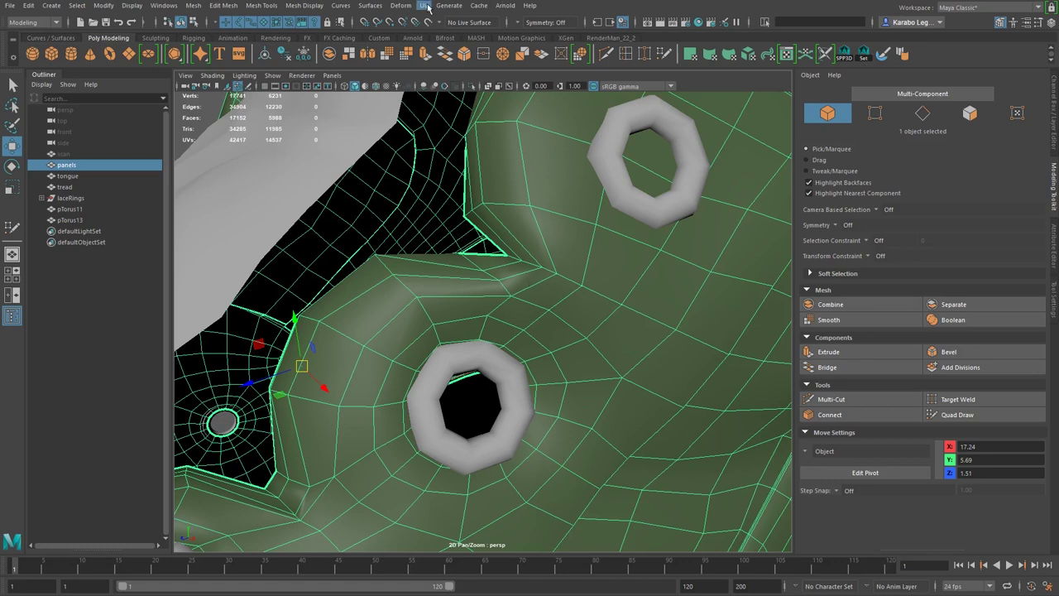
pyautogui.click(370, 6)
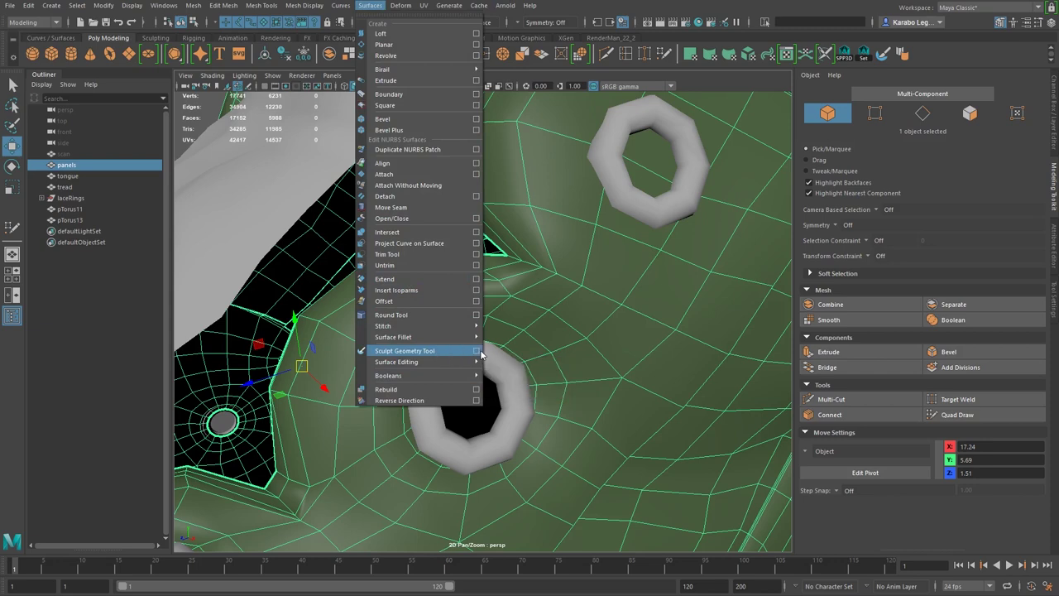
pyautogui.click(451, 352)
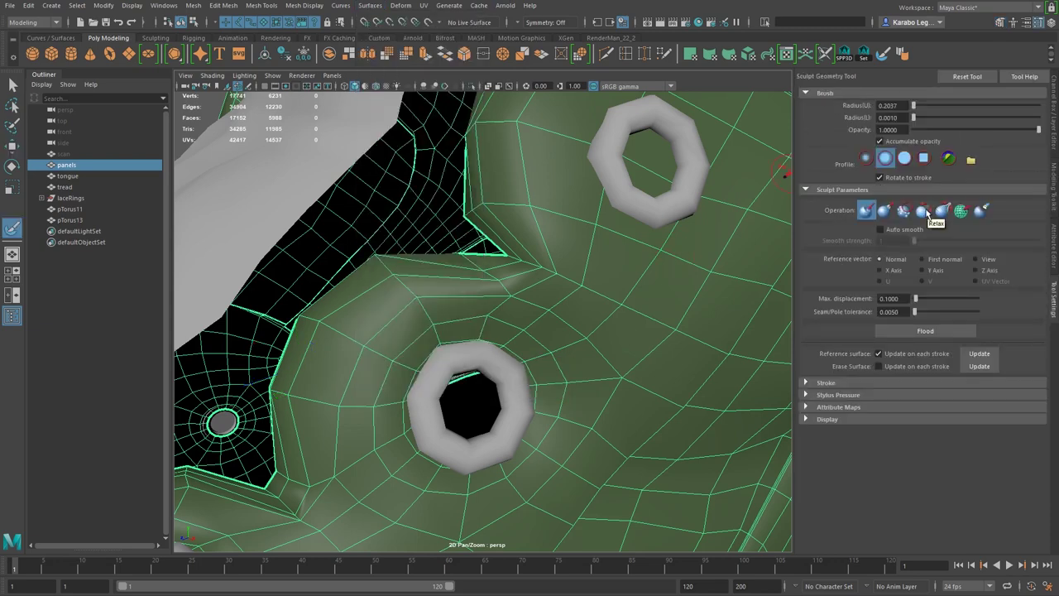
pyautogui.click(924, 210)
pyautogui.moveTo(510, 295)
pyautogui.mouseDown()
pyautogui.moveTo(491, 309)
pyautogui.moveTo(501, 285)
pyautogui.moveTo(484, 284)
pyautogui.mouseUp()
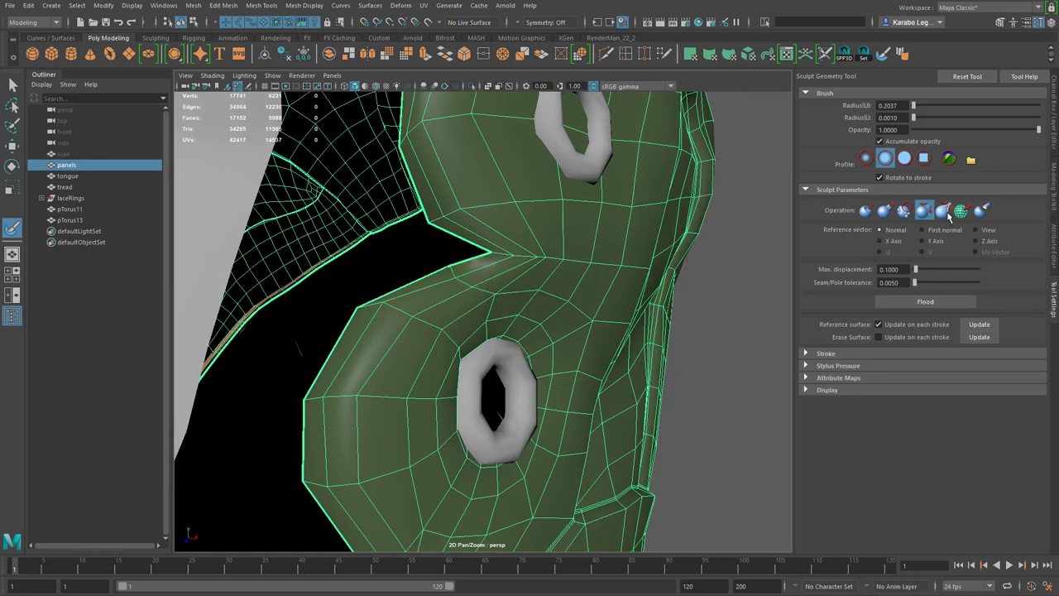
pyautogui.moveTo(458, 330); pyautogui.dragTo(449, 323)
pyautogui.moveTo(526, 331)
pyautogui.keyDown('alt'); pyautogui.mouseDown()
pyautogui.moveTo(451, 292)
pyautogui.moveTo(472, 293)
pyautogui.mouseUp(); pyautogui.keyUp('alt')
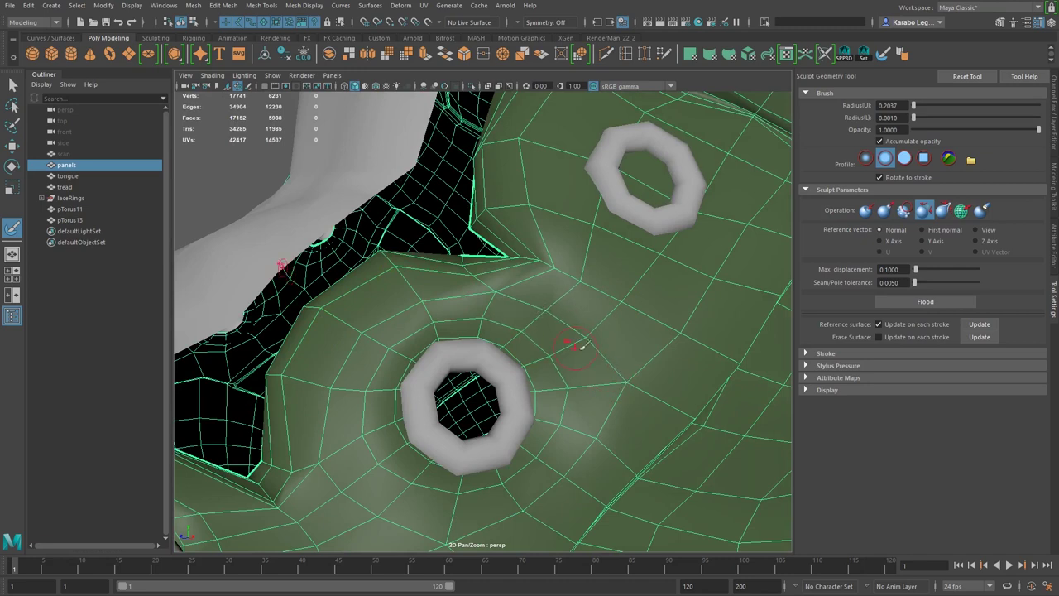
# - Preview the relaxed panels smoothed and examine the row of lace eyelets along the boot
pyautogui.moveTo(514, 288)
pyautogui.keyDown('alt'); pyautogui.mouseDown()
pyautogui.moveTo(563, 315)
pyautogui.moveTo(545, 293)
pyautogui.mouseUp(); pyautogui.keyUp('alt')
pyautogui.press('w')
pyautogui.keyDown('alt'); pyautogui.moveTo(545, 294); pyautogui.dragTo(488, 292, button='right'); pyautogui.keyUp('alt')
pyautogui.press('3')
pyautogui.click(242, 159)
pyautogui.keyDown('alt'); pyautogui.moveTo(492, 235); pyautogui.dragTo(428, 234, button='right'); pyautogui.keyUp('alt')
pyautogui.keyDown('alt'); pyautogui.moveTo(427, 234); pyautogui.dragTo(437, 246); pyautogui.keyUp('alt')
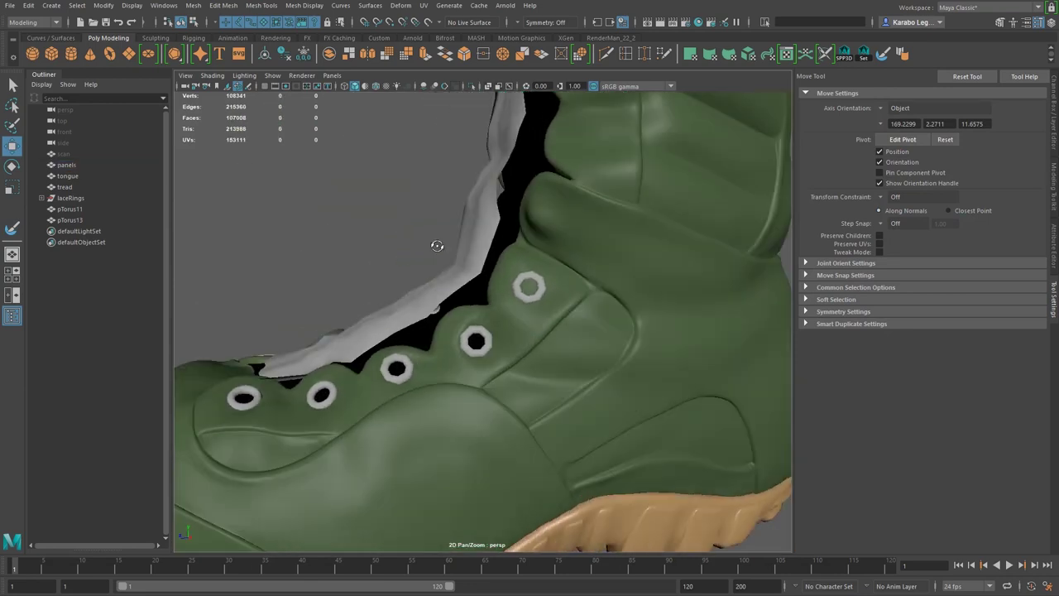
pyautogui.keyDown('alt'); pyautogui.moveTo(486, 343); pyautogui.dragTo(518, 347, button='right'); pyautogui.keyUp('alt')
pyautogui.keyDown('alt'); pyautogui.moveTo(518, 347); pyautogui.dragTo(542, 341); pyautogui.keyUp('alt')
# - Turn off the panels' smooth preview and switch them to face editing around the uppermost lace ring
pyautogui.click(550, 291)
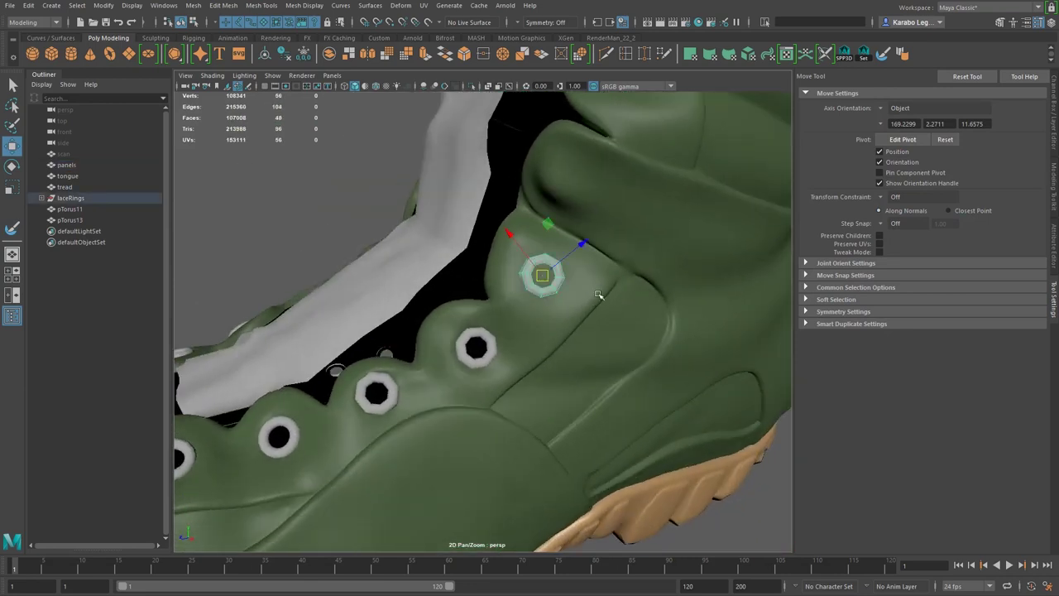
pyautogui.click(597, 296)
pyautogui.press('1')
pyautogui.keyDown('alt'); pyautogui.moveTo(571, 304); pyautogui.dragTo(496, 335); pyautogui.keyUp('alt')
pyautogui.keyDown('alt'); pyautogui.moveTo(438, 335); pyautogui.dragTo(458, 313, button='right'); pyautogui.keyUp('alt')
pyautogui.keyDown('alt'); pyautogui.moveTo(458, 313); pyautogui.dragTo(464, 311); pyautogui.keyUp('alt')
pyautogui.click(463, 348)
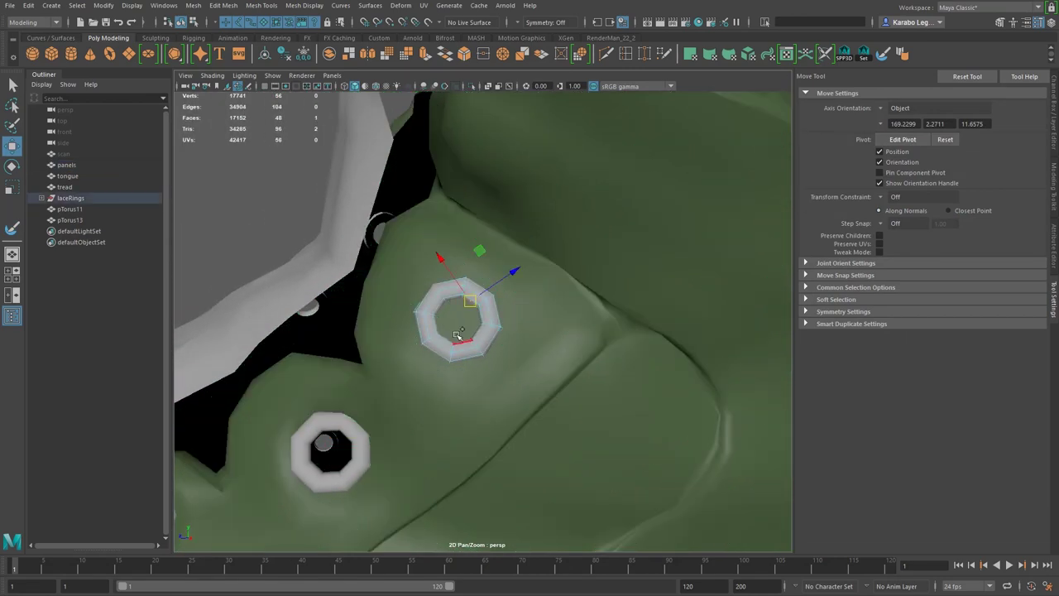
pyautogui.click(562, 313)
pyautogui.press('F11')
# - Select the block of twelve panel faces beneath and surrounding the uppermost lace ring
pyautogui.keyDown('shift'); pyautogui.click(469, 317); pyautogui.keyUp('shift')
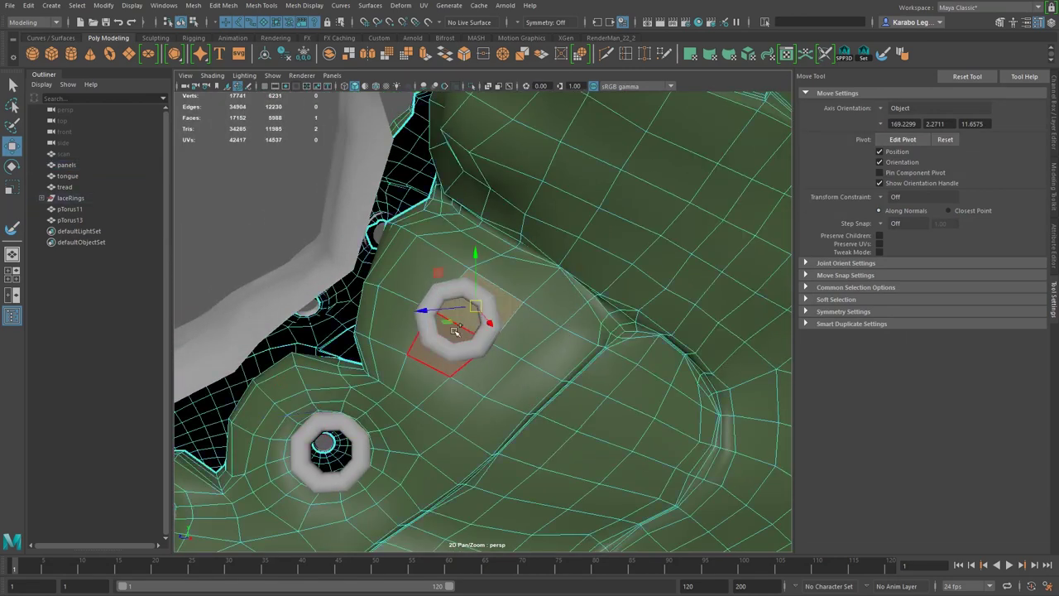
pyautogui.keyDown('shift'); pyautogui.click(458, 329); pyautogui.keyUp('shift')
pyautogui.keyDown('shift'); pyautogui.click(388, 333); pyautogui.keyUp('shift')
pyautogui.keyDown('shift'); pyautogui.click(421, 269); pyautogui.keyUp('shift')
pyautogui.keyDown('shift'); pyautogui.click(455, 253); pyautogui.keyUp('shift')
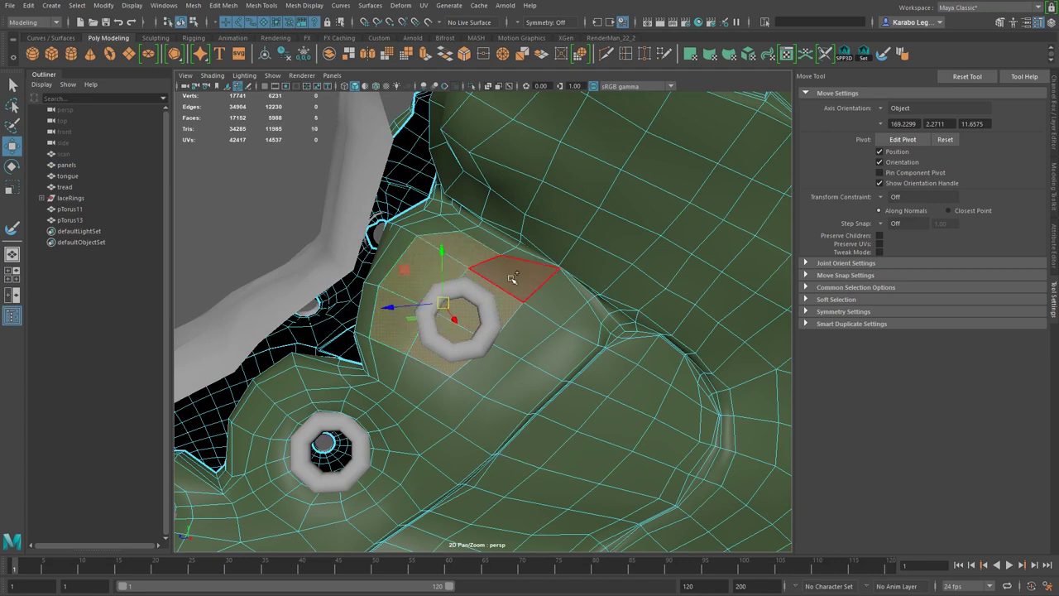
pyautogui.keyDown('shift'); pyautogui.click(515, 282); pyautogui.keyUp('shift')
pyautogui.keyDown('shift'); pyautogui.click(547, 302); pyautogui.keyUp('shift')
pyautogui.keyDown('shift'); pyautogui.click(522, 343); pyautogui.keyUp('shift')
pyautogui.keyDown('shift'); pyautogui.click(487, 364); pyautogui.keyUp('shift')
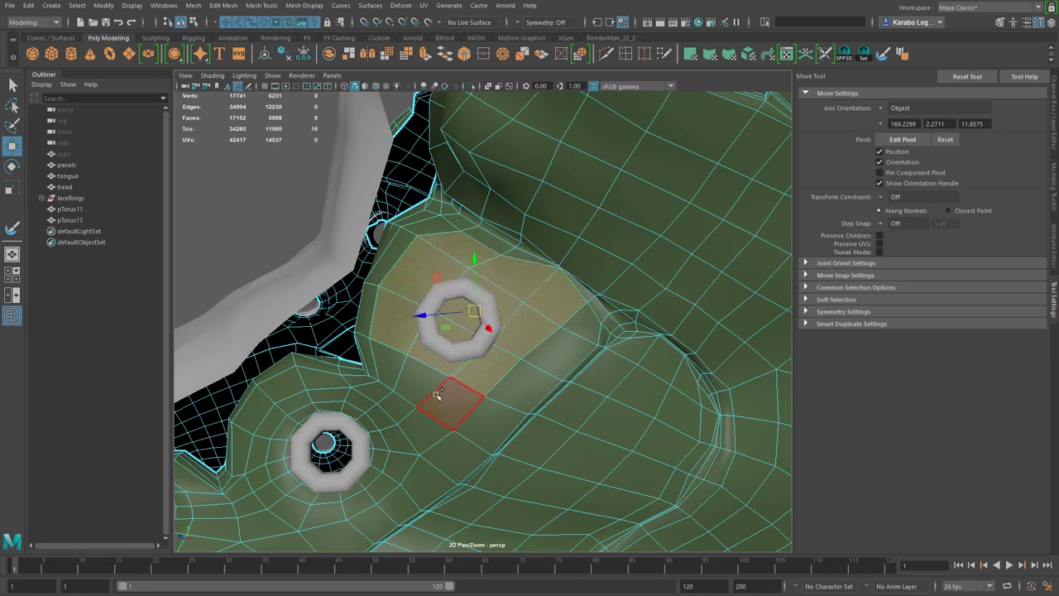
pyautogui.keyDown('shift'); pyautogui.click(437, 392); pyautogui.keyUp('shift')
pyautogui.keyDown('shift'); pyautogui.click(409, 374); pyautogui.keyUp('shift')
pyautogui.keyDown('shift'); pyautogui.click(390, 364); pyautogui.keyUp('shift')
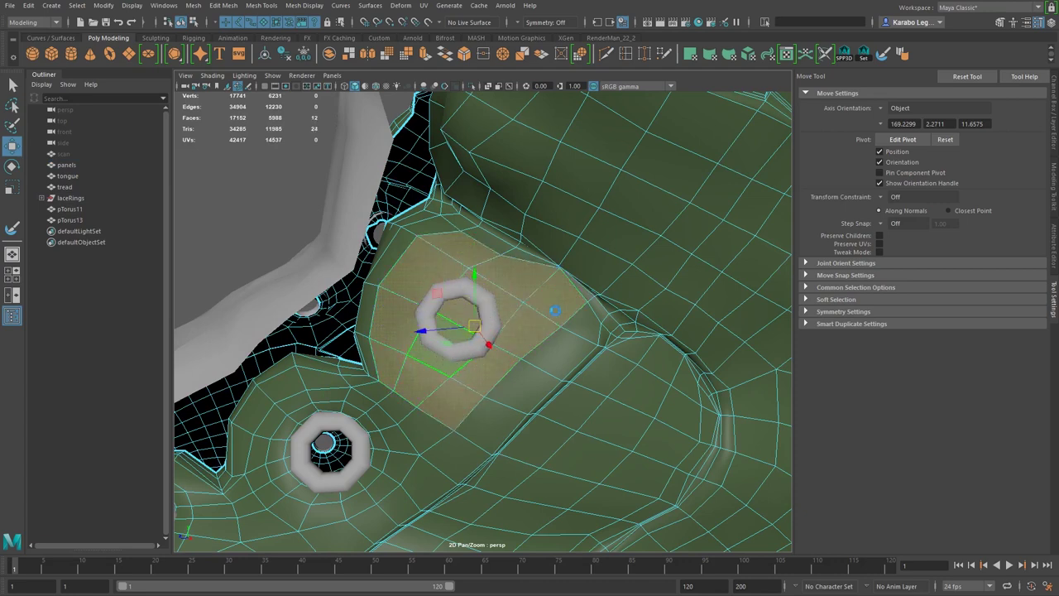
# - Extrude the selected faces, scale them inward with the Surface transform constraint, and circularize them under the lace ring
pyautogui.hotkey('ctrl', 'e')
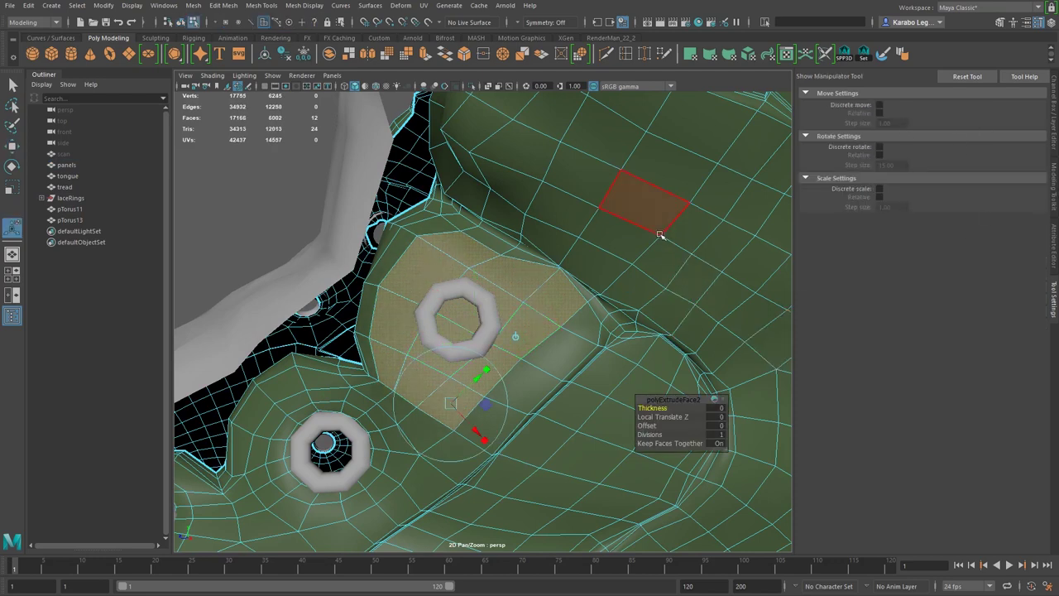
pyautogui.press('r')
pyautogui.click(880, 208)
pyautogui.click(910, 234)
pyautogui.keyDown('alt'); pyautogui.moveTo(499, 366); pyautogui.dragTo(527, 408, button='right'); pyautogui.keyUp('alt')
pyautogui.moveTo(469, 339); pyautogui.dragTo(353, 346)
pyautogui.click(579, 54)
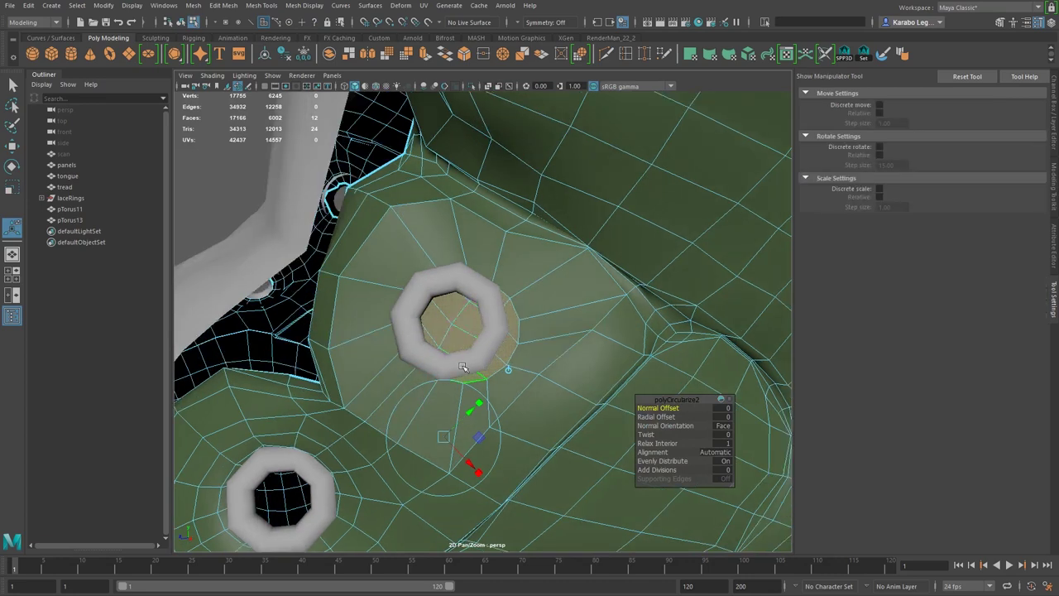
# - Align the circular face patch with the lace ring and delete it to open the eyelet hole
pyautogui.press('w')
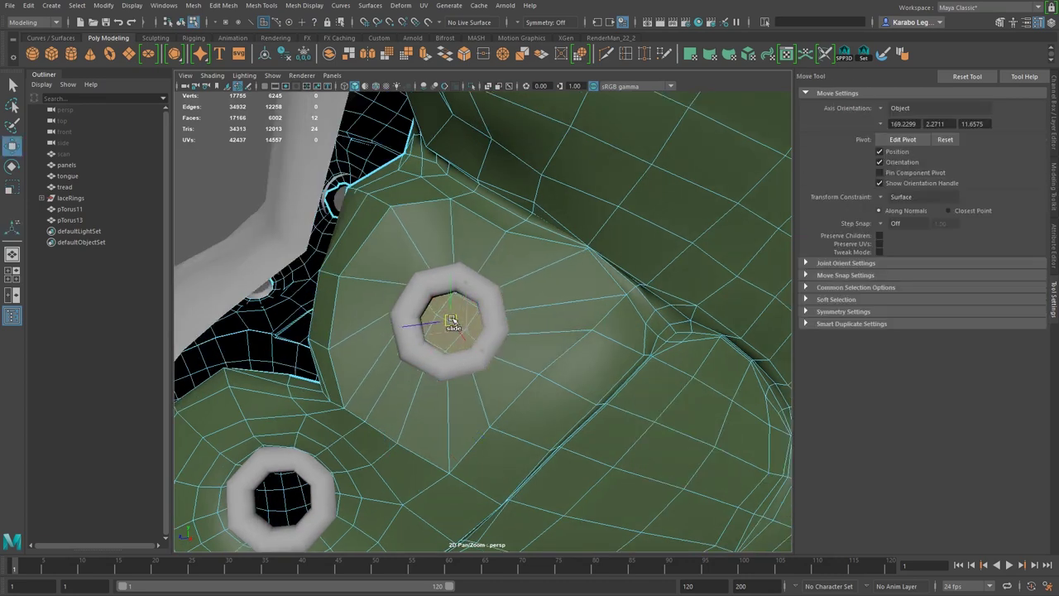
pyautogui.keyDown('alt'); pyautogui.moveTo(425, 341); pyautogui.dragTo(653, 301); pyautogui.keyUp('alt')
pyautogui.keyDown('alt'); pyautogui.moveTo(519, 310); pyautogui.dragTo(640, 353, button='right'); pyautogui.keyUp('alt')
pyautogui.moveTo(539, 315)
pyautogui.mouseDown()
pyautogui.moveTo(513, 330)
pyautogui.moveTo(550, 353)
pyautogui.moveTo(553, 326)
pyautogui.moveTo(530, 329)
pyautogui.mouseUp()
pyautogui.press('r')
pyautogui.press('w')
pyautogui.press('Delete')
# - Insert an edge loop around the new eyelet hole with the Multi-Cut tool
pyautogui.keyDown('alt'); pyautogui.moveTo(610, 373); pyautogui.dragTo(480, 360); pyautogui.keyUp('alt')
pyautogui.click(605, 54)
pyautogui.keyDown('ctrl'); pyautogui.moveTo(532, 317); pyautogui.dragTo(582, 316); pyautogui.keyUp('ctrl')
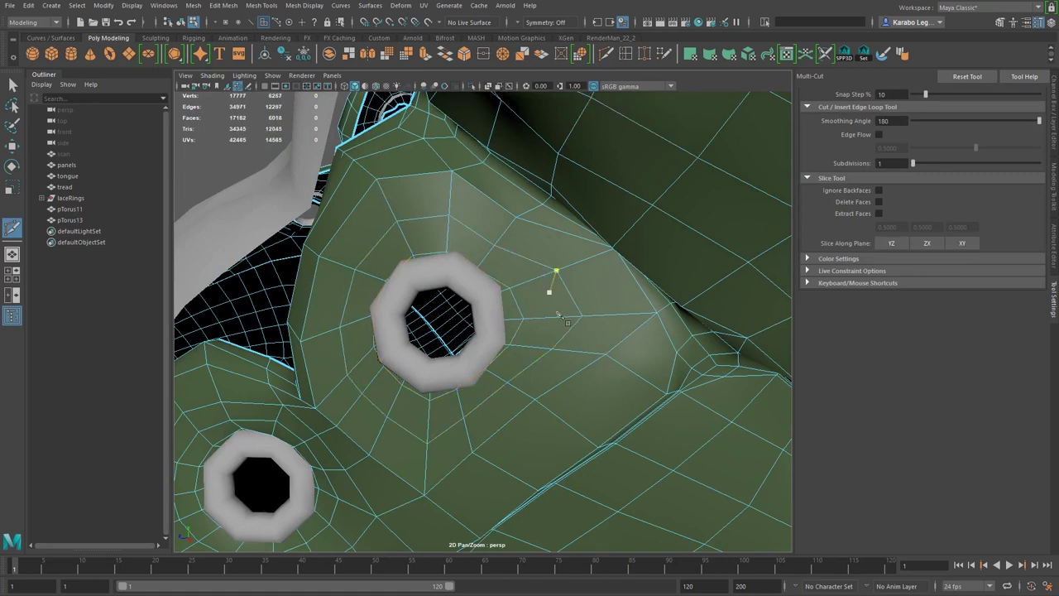
# - Unhide the scan and make it the live surface
pyautogui.keyDown('alt'); pyautogui.moveTo(544, 307); pyautogui.dragTo(502, 282); pyautogui.keyUp('alt')
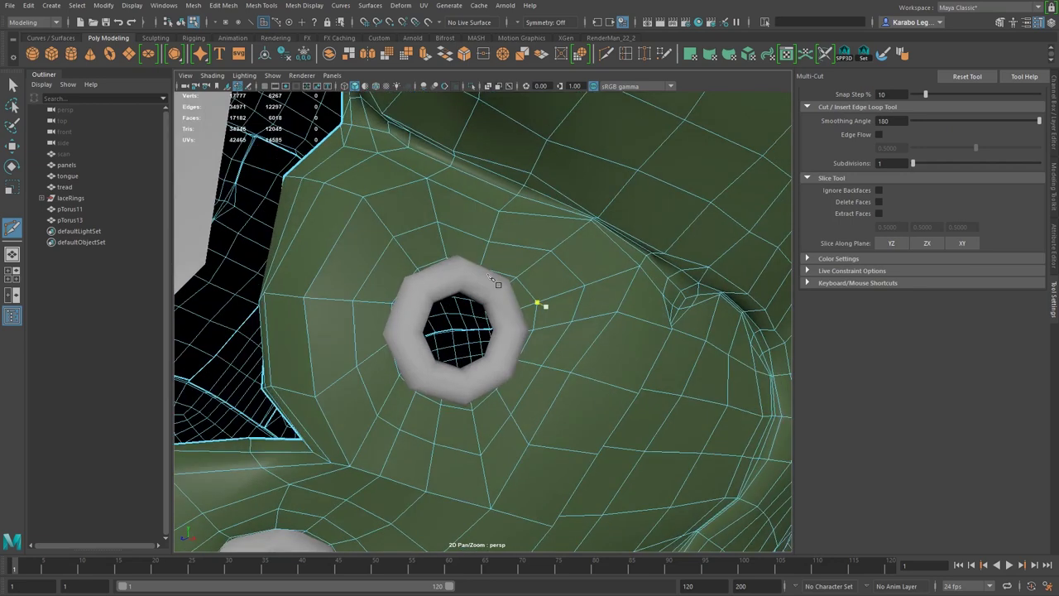
pyautogui.click(67, 155)
pyautogui.hotkey('shift', 'h')
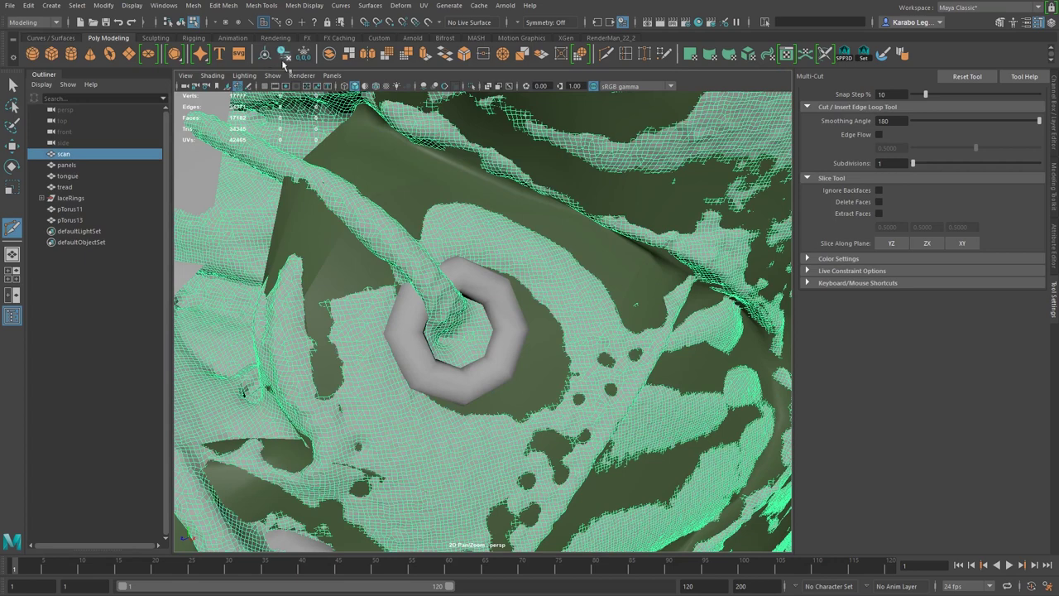
pyautogui.click(429, 23)
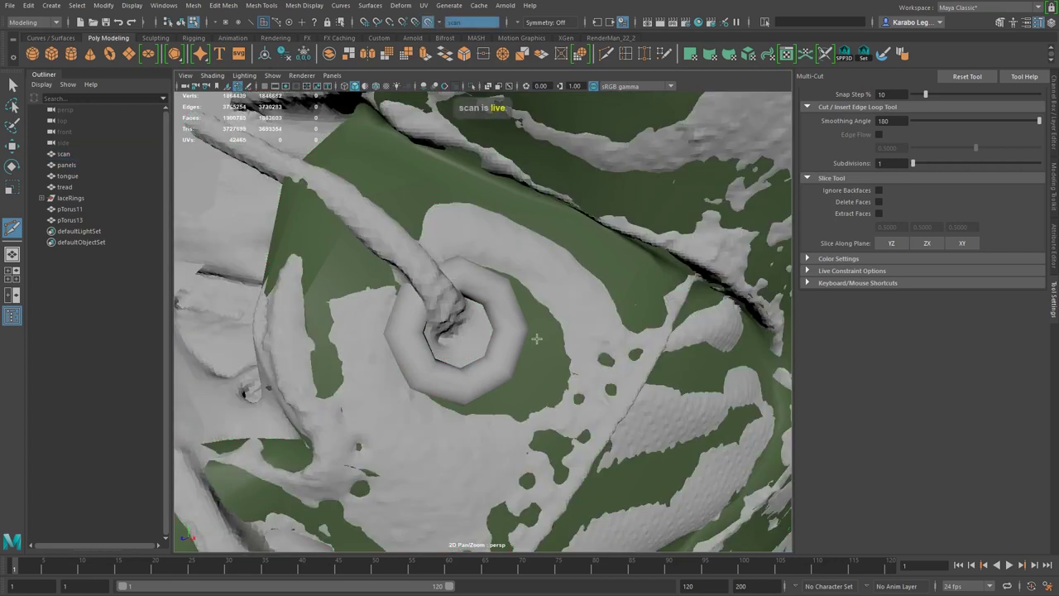
# - Relax the panels' topology around the uppermost eyelet onto the live scan using Quad Draw
pyautogui.click(66, 165)
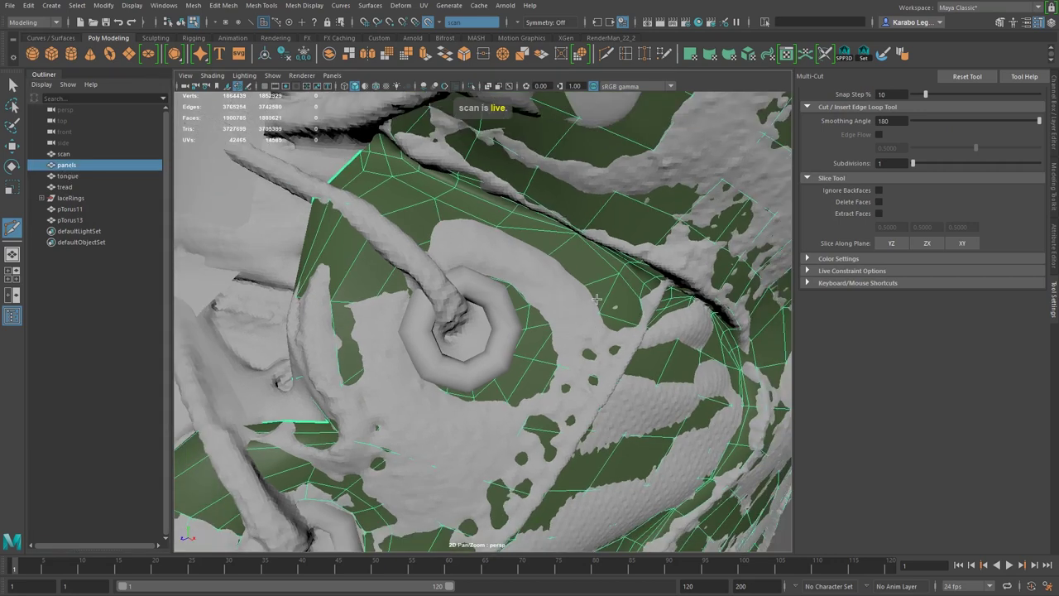
pyautogui.click(1054, 186)
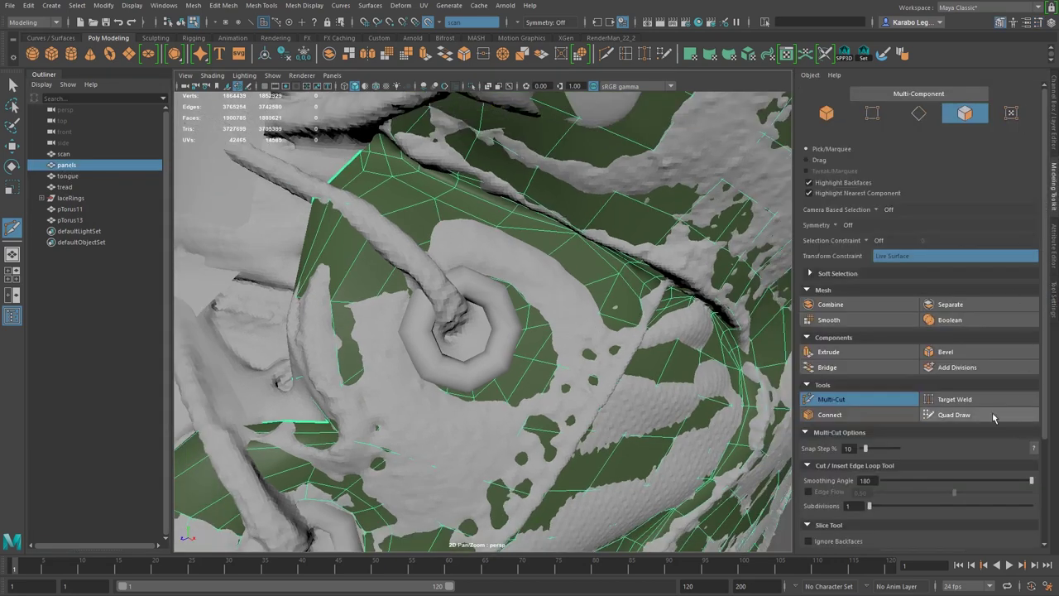
pyautogui.click(954, 415)
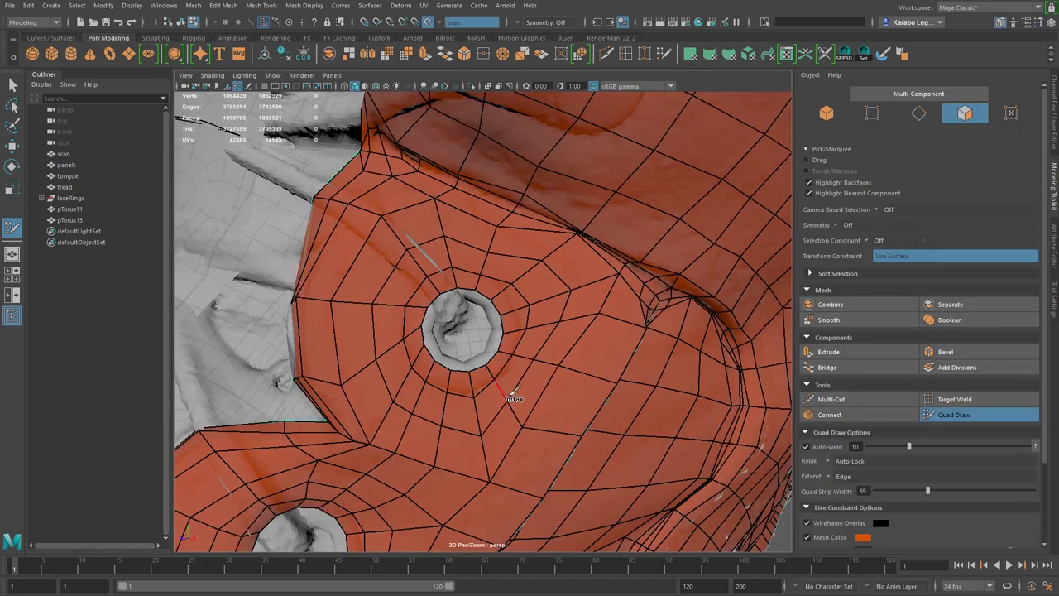
pyautogui.moveTo(539, 396)
pyautogui.keyDown('shift'); pyautogui.mouseDown()
pyautogui.moveTo(559, 379)
pyautogui.moveTo(523, 431)
pyautogui.moveTo(472, 468)
pyautogui.mouseUp(); pyautogui.keyUp('shift')
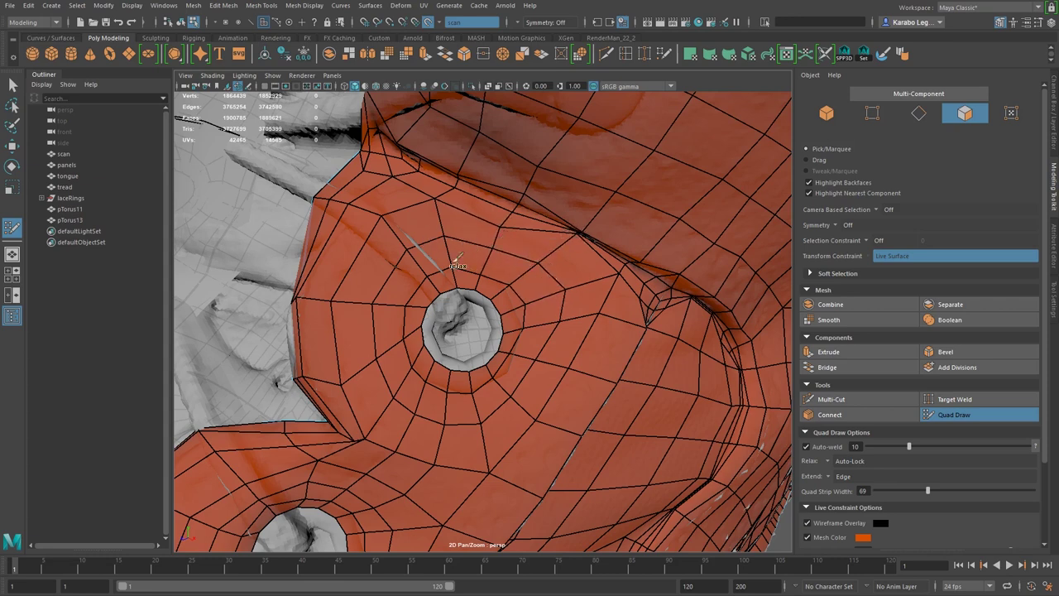
pyautogui.moveTo(374, 319)
pyautogui.keyDown('shift'); pyautogui.mouseDown()
pyautogui.moveTo(537, 263)
pyautogui.moveTo(460, 389)
pyautogui.moveTo(385, 364)
pyautogui.mouseUp(); pyautogui.keyUp('shift')
pyautogui.keyDown('alt'); pyautogui.moveTo(496, 376); pyautogui.dragTo(543, 387); pyautogui.keyUp('alt')
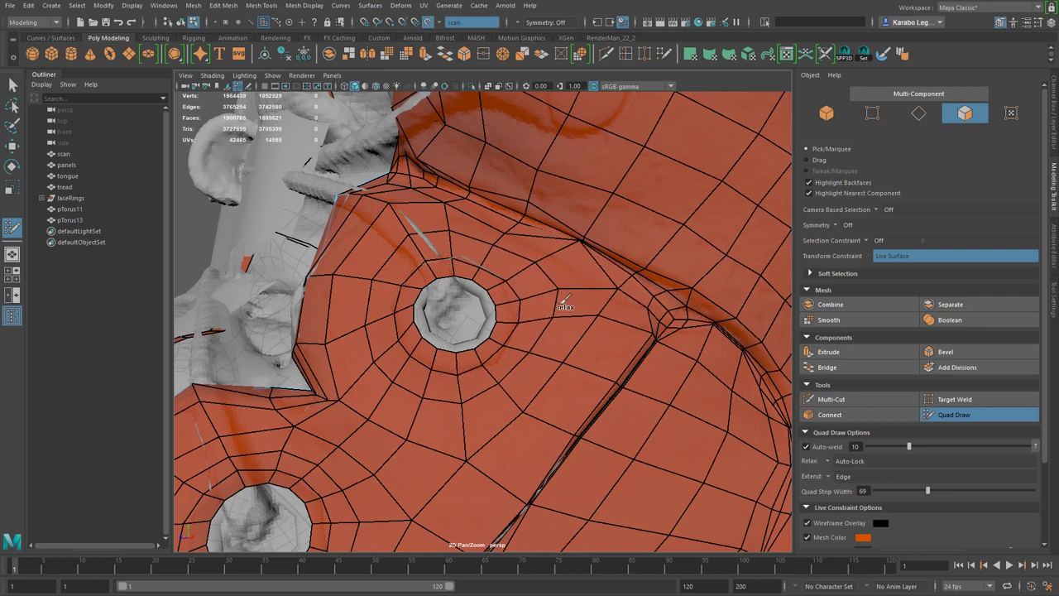
pyautogui.keyDown('shift'); pyautogui.moveTo(580, 266); pyautogui.dragTo(582, 266); pyautogui.keyUp('shift')
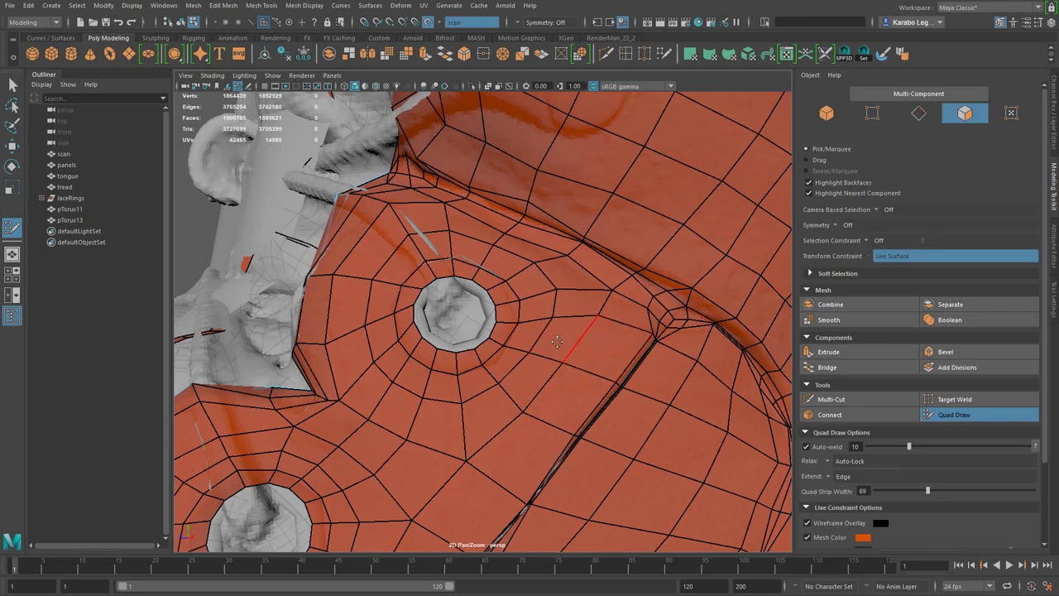
pyautogui.keyDown('alt'); pyautogui.moveTo(537, 340); pyautogui.dragTo(514, 306); pyautogui.keyUp('alt')
pyautogui.keyDown('alt'); pyautogui.moveTo(536, 313); pyautogui.dragTo(545, 318, button='middle'); pyautogui.keyUp('alt')
pyautogui.keyDown('alt'); pyautogui.moveTo(281, 326); pyautogui.dragTo(358, 371); pyautogui.keyUp('alt')
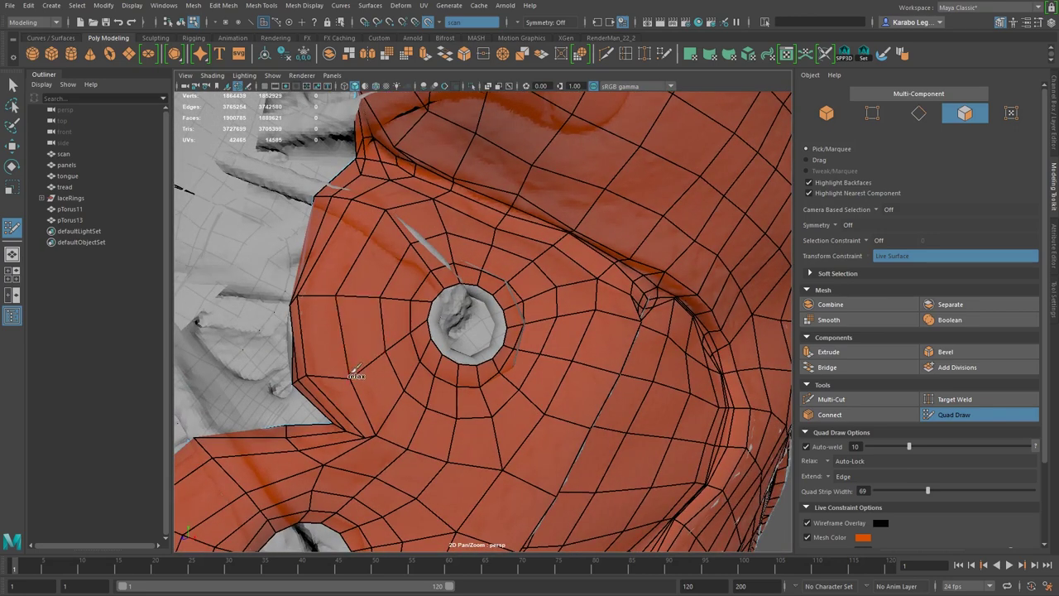
pyautogui.moveTo(355, 309)
pyautogui.keyDown('shift'); pyautogui.mouseDown()
pyautogui.moveTo(402, 319)
pyautogui.moveTo(383, 292)
pyautogui.moveTo(428, 387)
pyautogui.moveTo(511, 385)
pyautogui.moveTo(551, 342)
pyautogui.mouseUp(); pyautogui.keyUp('shift')
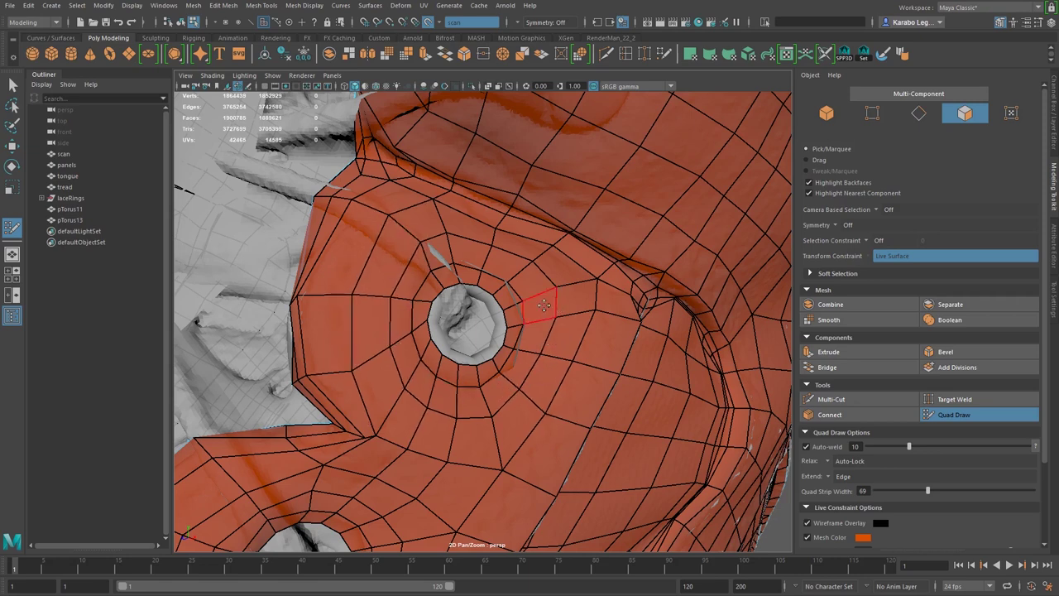
# - Leave Quad Draw, turn off the live surface and hide the scan
pyautogui.press('w')
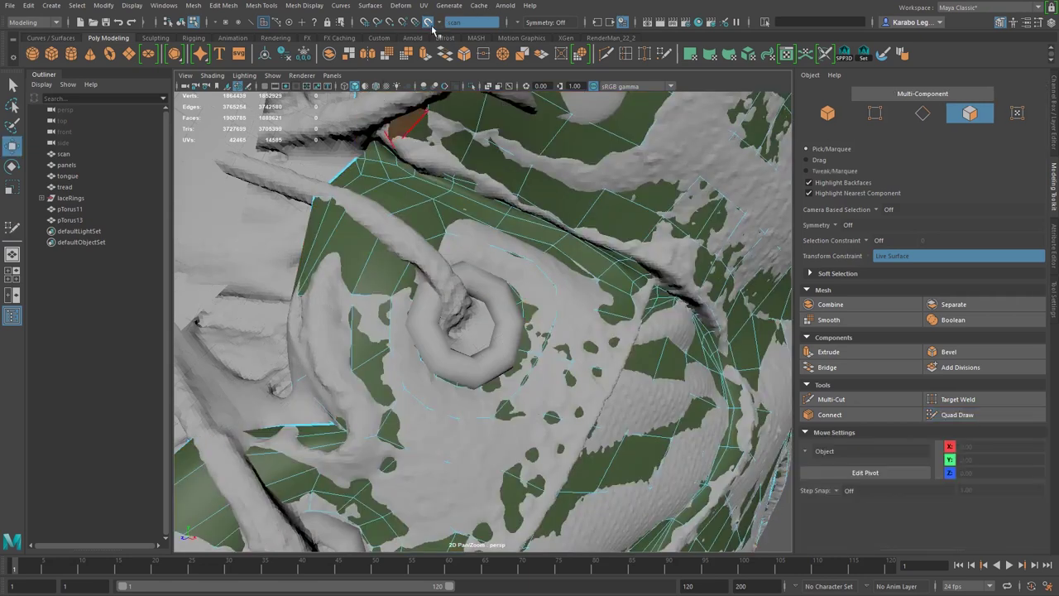
pyautogui.click(429, 23)
pyautogui.click(64, 154)
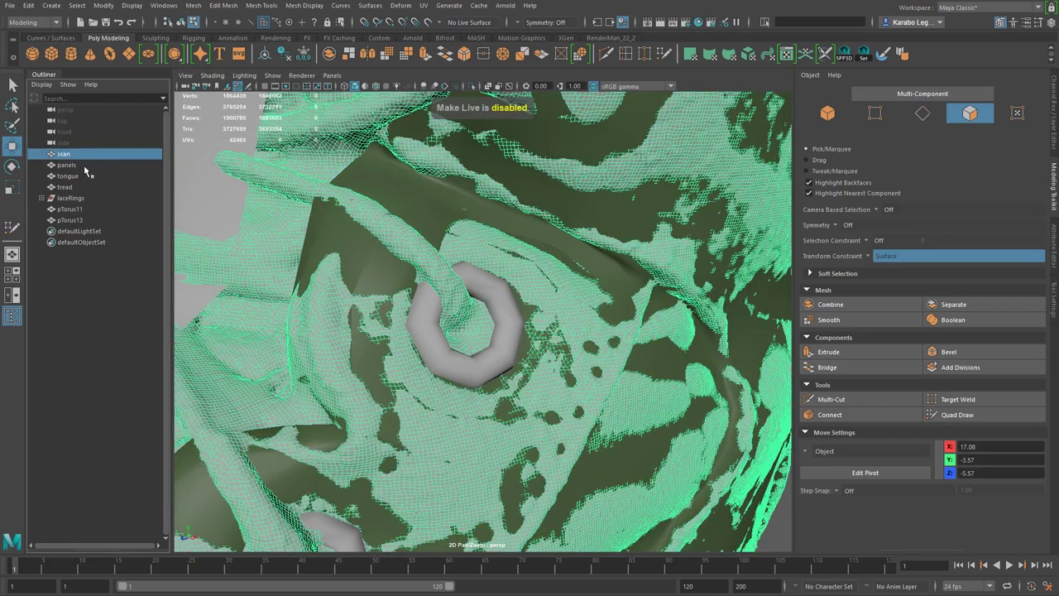
pyautogui.hotkey('ctrl', 'h')
# - Undo the last edge change beside the eyelet and set the Move Tool's transform constraint to Off
pyautogui.keyDown('alt'); pyautogui.moveTo(411, 294); pyautogui.dragTo(460, 320); pyautogui.keyUp('alt')
pyautogui.click(569, 347)
pyautogui.click(447, 323)
pyautogui.hotkey('ctrl', 'z')
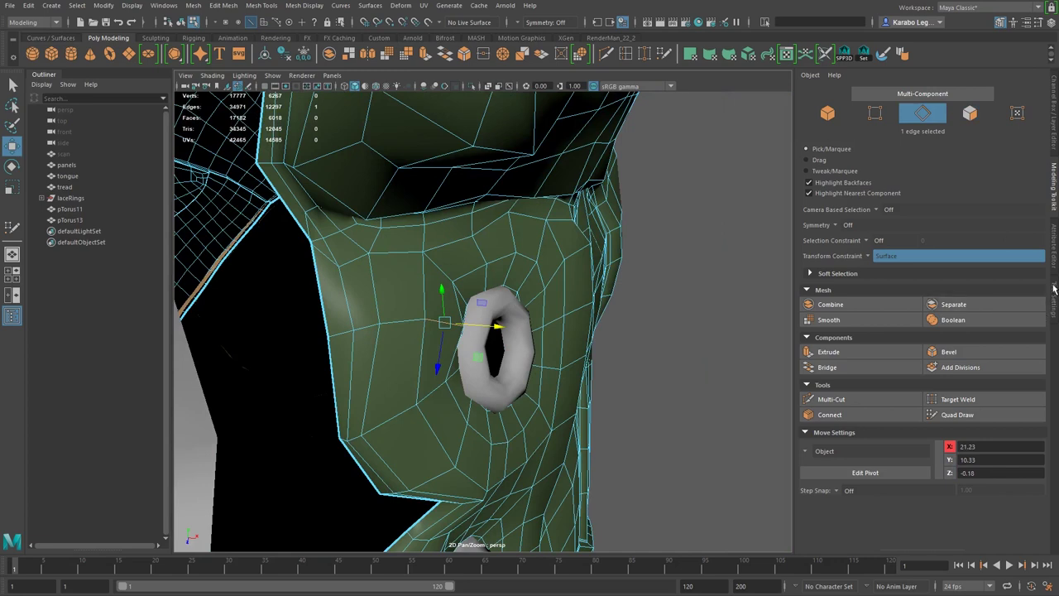
pyautogui.click(1054, 296)
pyautogui.click(882, 199)
pyautogui.click(904, 204)
# - Move the panel edges between the uppermost lace ring and the open border to smooth the flap's curvature
pyautogui.moveTo(494, 326); pyautogui.dragTo(406, 330)
pyautogui.click(366, 330)
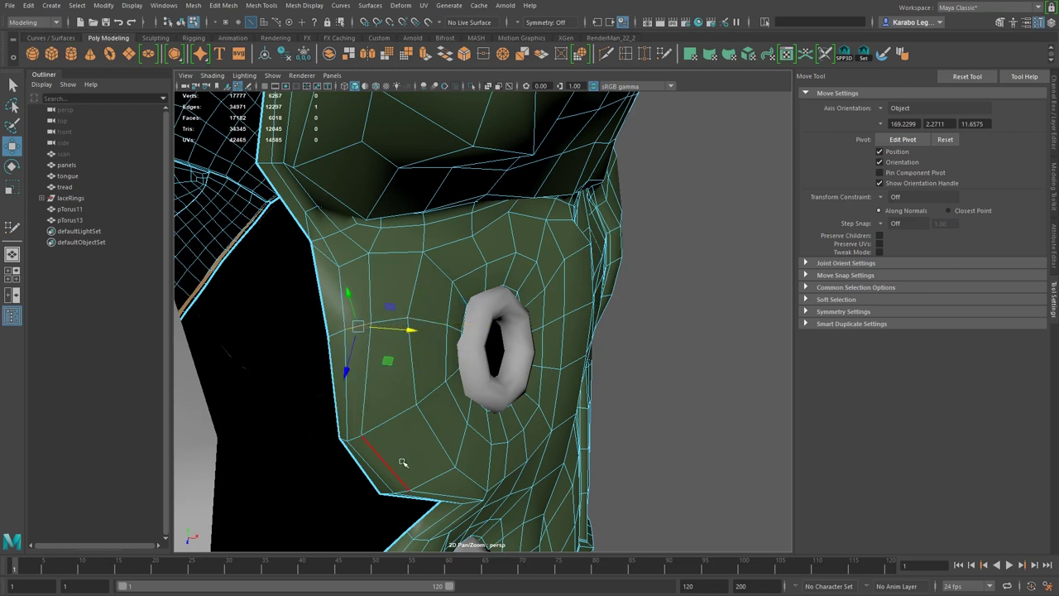
pyautogui.click(377, 444)
pyautogui.moveTo(436, 472); pyautogui.dragTo(412, 463)
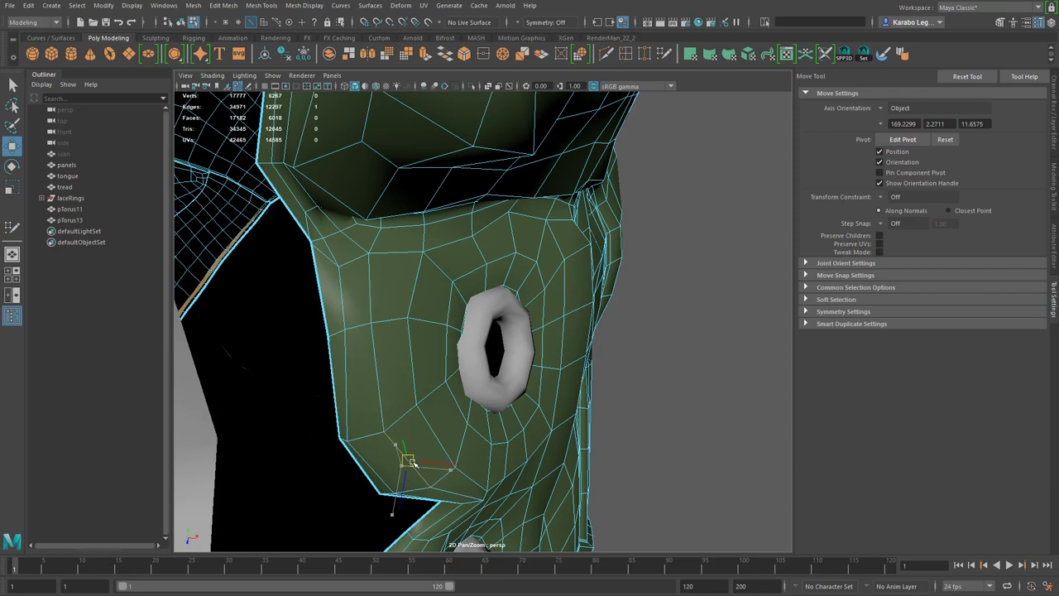
# - Adjust the vertices and edges above and beside the uppermost lace ring to even out the panel surface
pyautogui.keyDown('alt'); pyautogui.moveTo(421, 248); pyautogui.dragTo(483, 250); pyautogui.keyUp('alt')
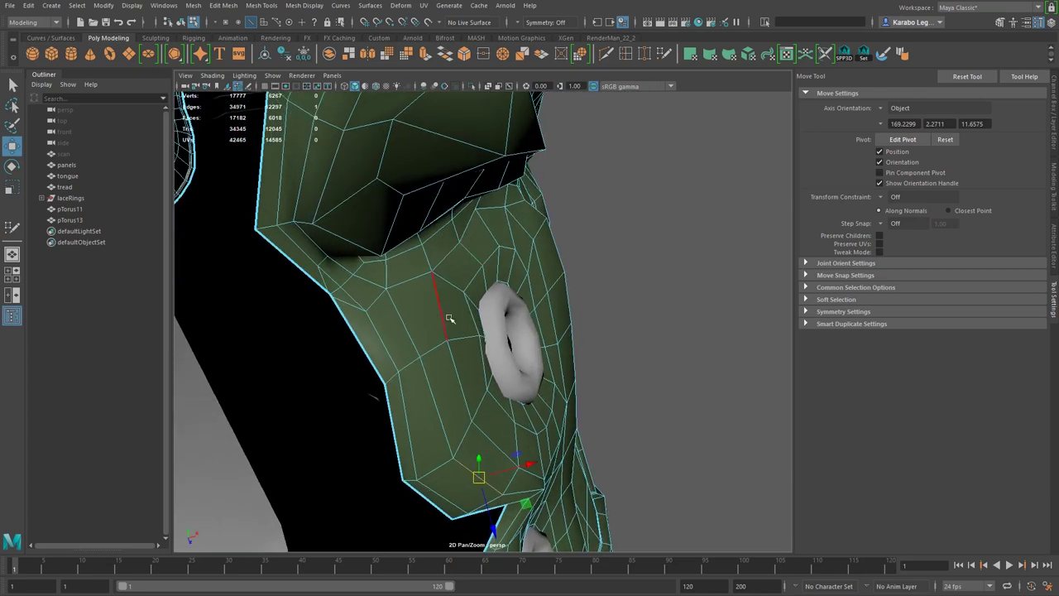
pyautogui.moveTo(481, 337); pyautogui.dragTo(435, 329, button='right')
pyautogui.click(481, 334)
pyautogui.moveTo(509, 327); pyautogui.dragTo(359, 285)
pyautogui.click(446, 342)
pyautogui.click(483, 337)
pyautogui.press('F10')
pyautogui.click(509, 274)
pyautogui.moveTo(481, 271); pyautogui.dragTo(685, 289)
# - Nudge individual panel vertices around the outer side of the uppermost lace ring to even their spacing
pyautogui.press('F9')
pyautogui.click(491, 248)
pyautogui.click(559, 282)
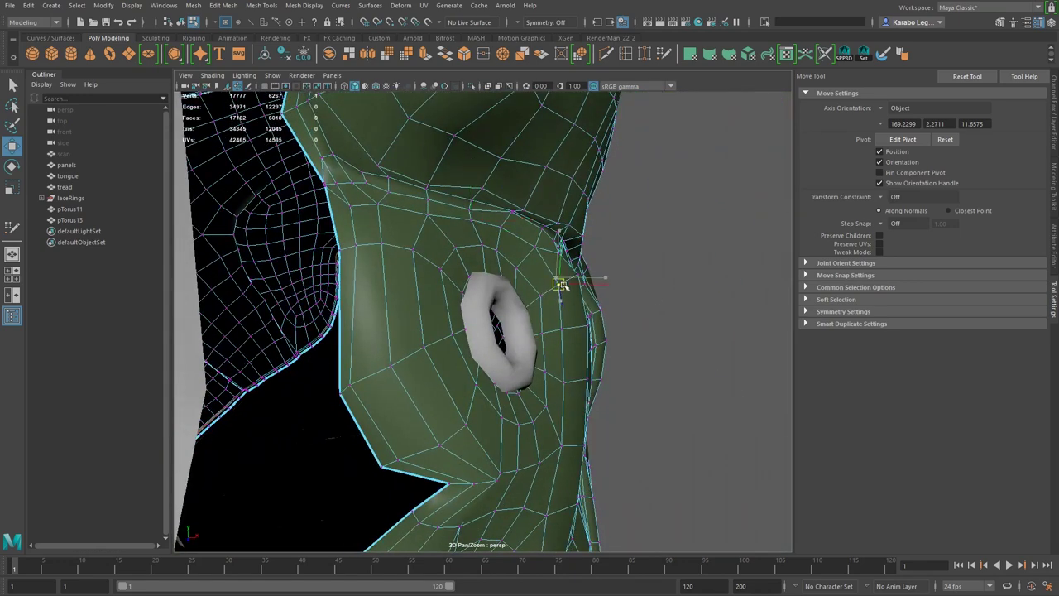
pyautogui.click(547, 405)
pyautogui.moveTo(571, 406); pyautogui.dragTo(566, 406)
# - Shift the edges and a vertex just below the uppermost lace ring to smooth the surface there
pyautogui.click(533, 423)
pyautogui.moveTo(526, 442); pyautogui.dragTo(527, 418, button='right')
pyautogui.click(527, 426)
pyautogui.moveTo(559, 425); pyautogui.dragTo(554, 425)
pyautogui.click(502, 420)
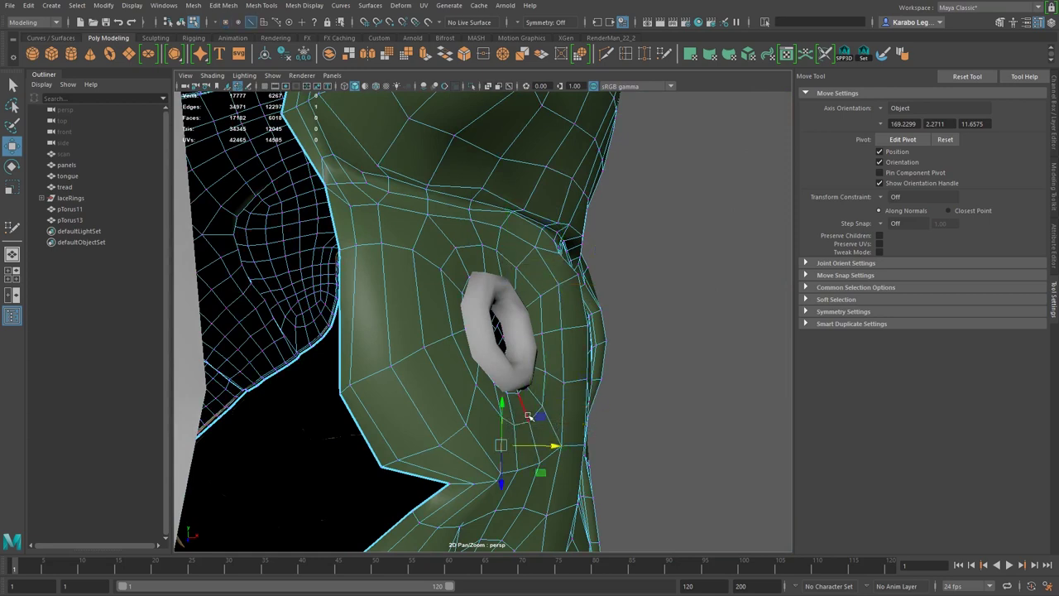
pyautogui.click(538, 421)
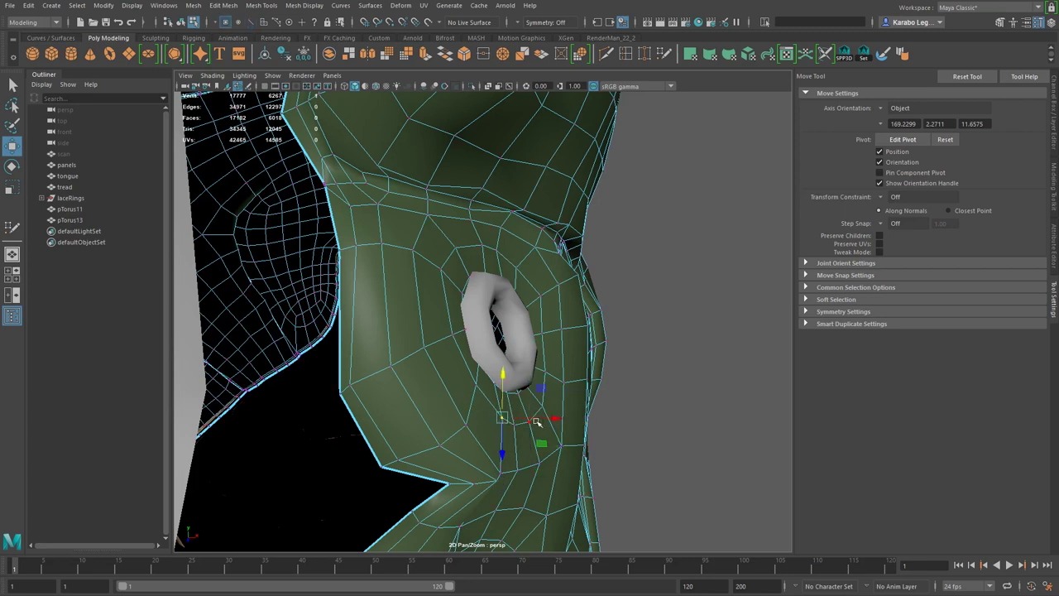
pyautogui.moveTo(553, 416); pyautogui.dragTo(463, 393)
# - Fine-tune the position of the panel vertex just above the uppermost lace ring
pyautogui.keyDown('alt'); pyautogui.moveTo(463, 392); pyautogui.dragTo(355, 378, button='right'); pyautogui.keyUp('alt')
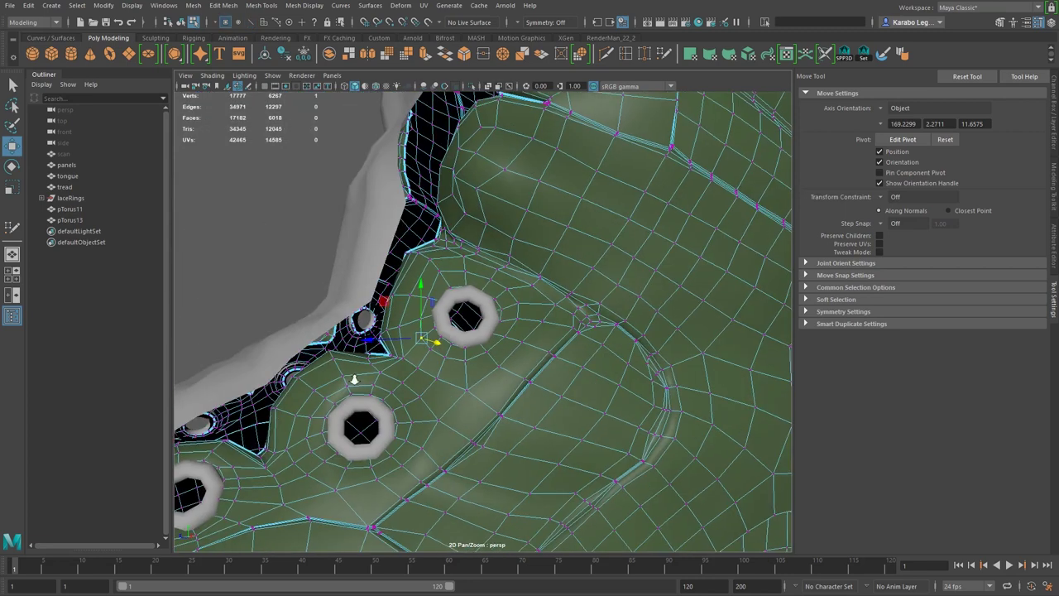
pyautogui.keyDown('alt'); pyautogui.moveTo(443, 272); pyautogui.dragTo(440, 277); pyautogui.keyUp('alt')
pyautogui.click(440, 272)
pyautogui.click(430, 265)
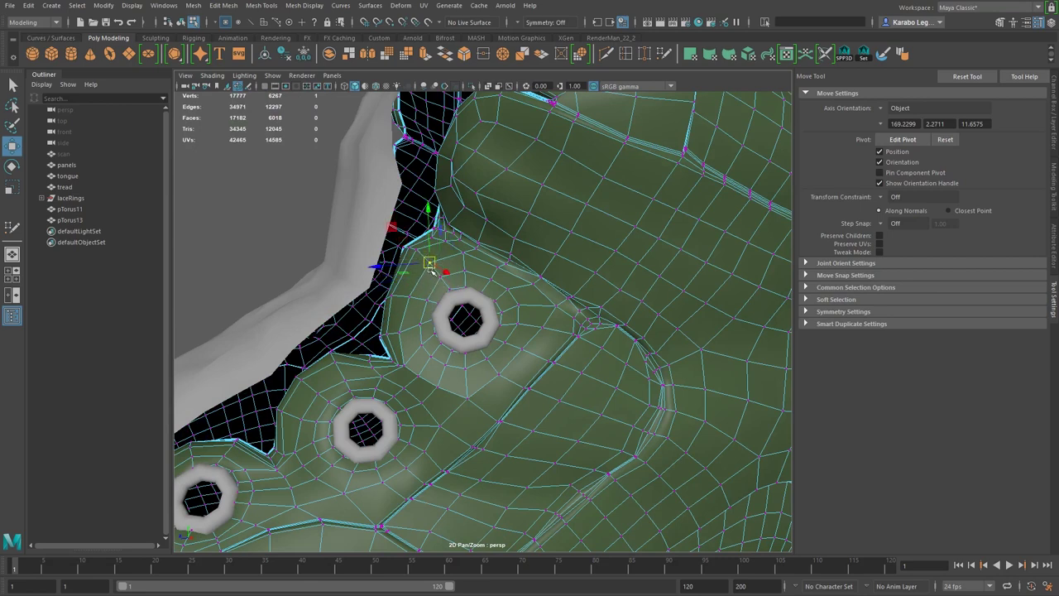
# - Return the panels to object mode, preview them smoothed and inspect the whole row of eyelets
pyautogui.moveTo(549, 337); pyautogui.dragTo(573, 305, button='right')
pyautogui.press('3')
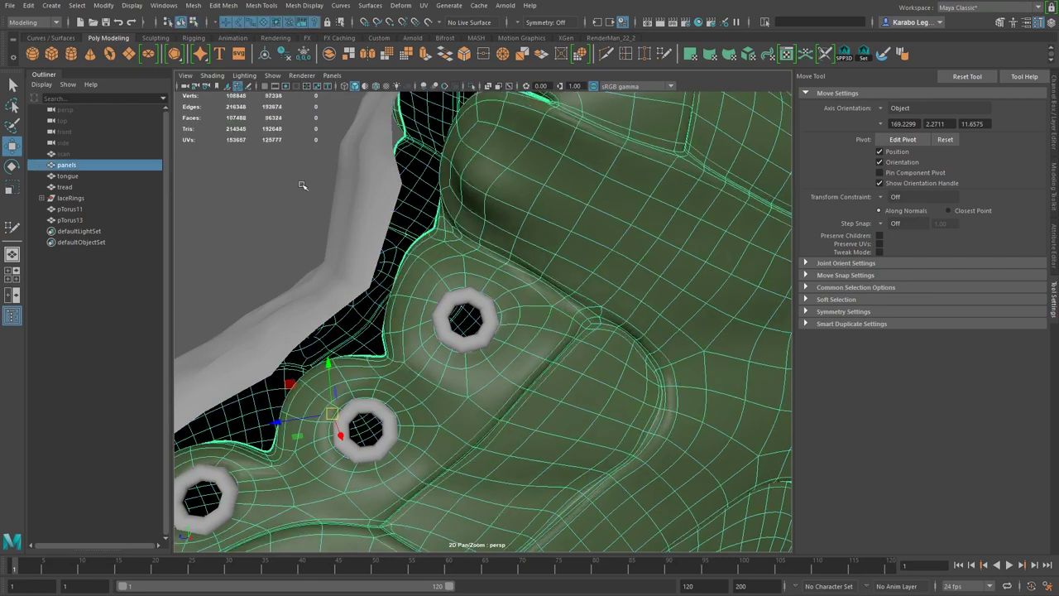
pyautogui.click(301, 184)
pyautogui.keyDown('alt'); pyautogui.moveTo(302, 183); pyautogui.dragTo(208, 229, button='right'); pyautogui.keyUp('alt')
pyautogui.keyDown('alt'); pyautogui.moveTo(208, 229); pyautogui.dragTo(278, 287); pyautogui.keyUp('alt')
# - Reposition the panel vertices on the crease just above the uppermost lace ring in vertex mode
pyautogui.click(533, 361)
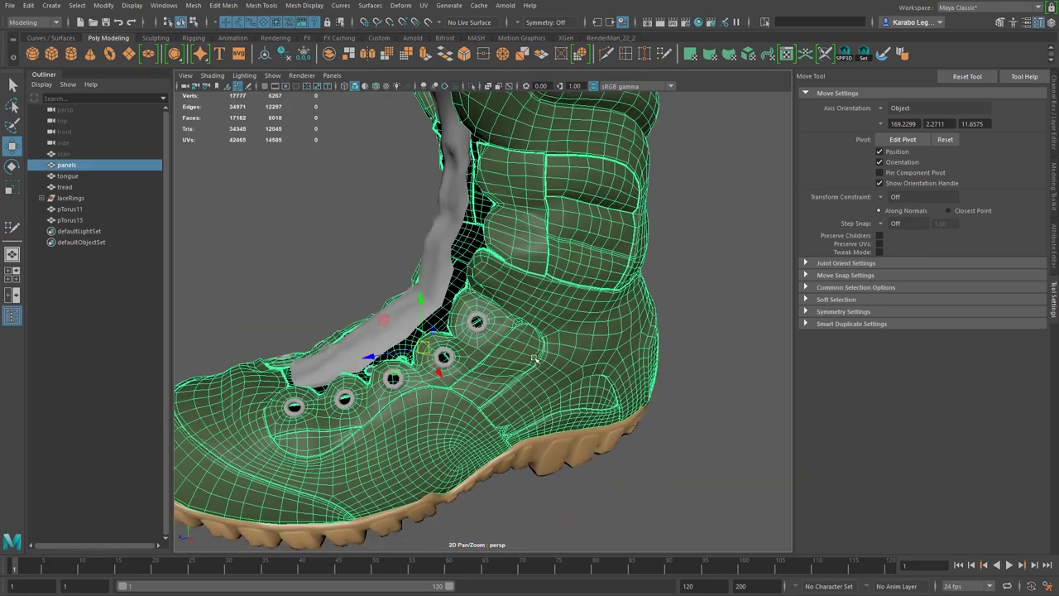
pyautogui.keyDown('alt'); pyautogui.moveTo(468, 348); pyautogui.dragTo(595, 364, button='right'); pyautogui.keyUp('alt')
pyautogui.keyDown('alt'); pyautogui.moveTo(449, 276); pyautogui.dragTo(493, 237); pyautogui.keyUp('alt')
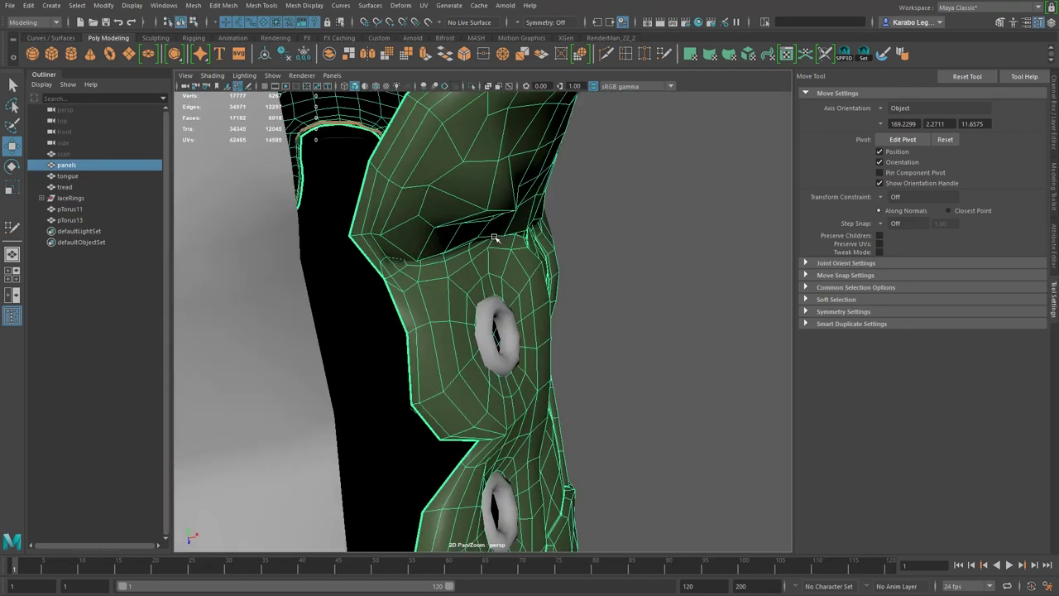
pyautogui.moveTo(501, 170); pyautogui.dragTo(500, 165, button='right')
pyautogui.click(510, 217)
pyautogui.keyDown('alt'); pyautogui.moveTo(511, 231); pyautogui.dragTo(383, 167); pyautogui.keyUp('alt')
pyautogui.keyDown('alt'); pyautogui.moveTo(522, 171); pyautogui.dragTo(671, 226); pyautogui.keyUp('alt')
pyautogui.keyDown('alt'); pyautogui.moveTo(618, 231); pyautogui.dragTo(618, 268, button='right'); pyautogui.keyUp('alt')
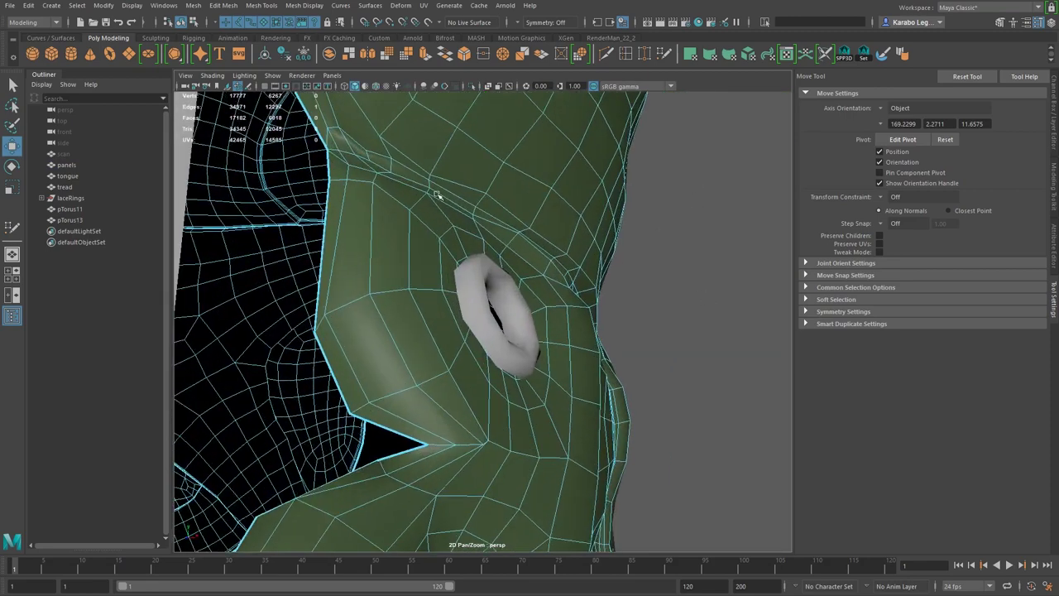
pyautogui.keyDown('alt'); pyautogui.moveTo(617, 268); pyautogui.dragTo(474, 186); pyautogui.keyUp('alt')
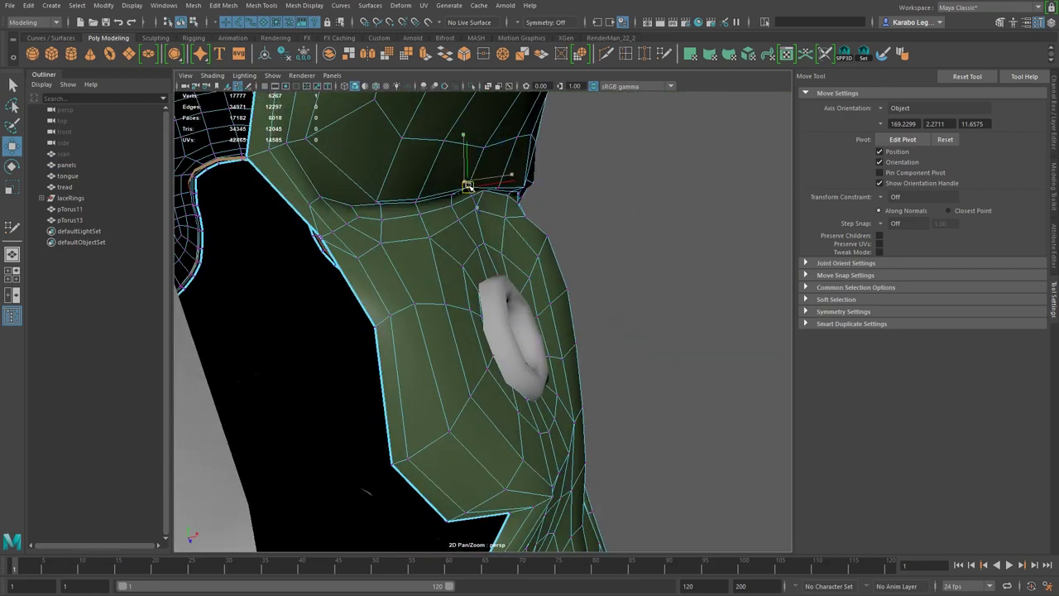
pyautogui.keyDown('alt'); pyautogui.moveTo(469, 190); pyautogui.dragTo(429, 194); pyautogui.keyUp('alt')
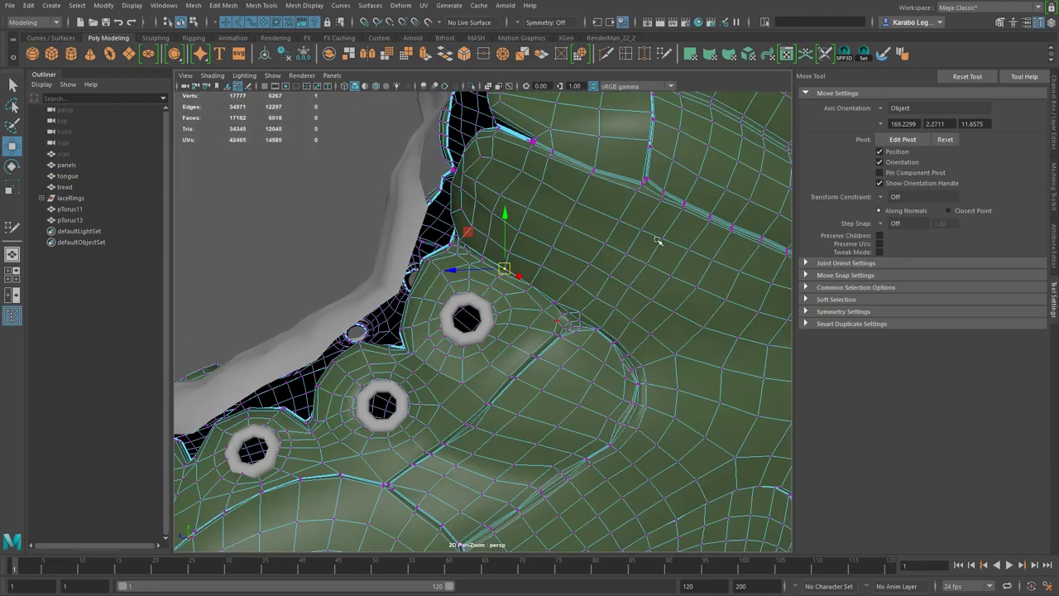
# - Return the panels to object mode, preview them smoothed and inspect the rounded panel behind the uppermost lace ring
pyautogui.press('F8')
pyautogui.press('3')
pyautogui.click(331, 156)
pyautogui.keyDown('alt'); pyautogui.moveTo(492, 215); pyautogui.dragTo(539, 325); pyautogui.keyUp('alt')
pyautogui.click(561, 313)
pyautogui.keyDown('alt'); pyautogui.moveTo(616, 361); pyautogui.dragTo(520, 276, button='middle'); pyautogui.keyUp('alt')
# - Turn off the panels' smooth preview and examine the wireframe along the seam of the rounded side panel
pyautogui.press('1')
pyautogui.scroll(5, 505, 294)
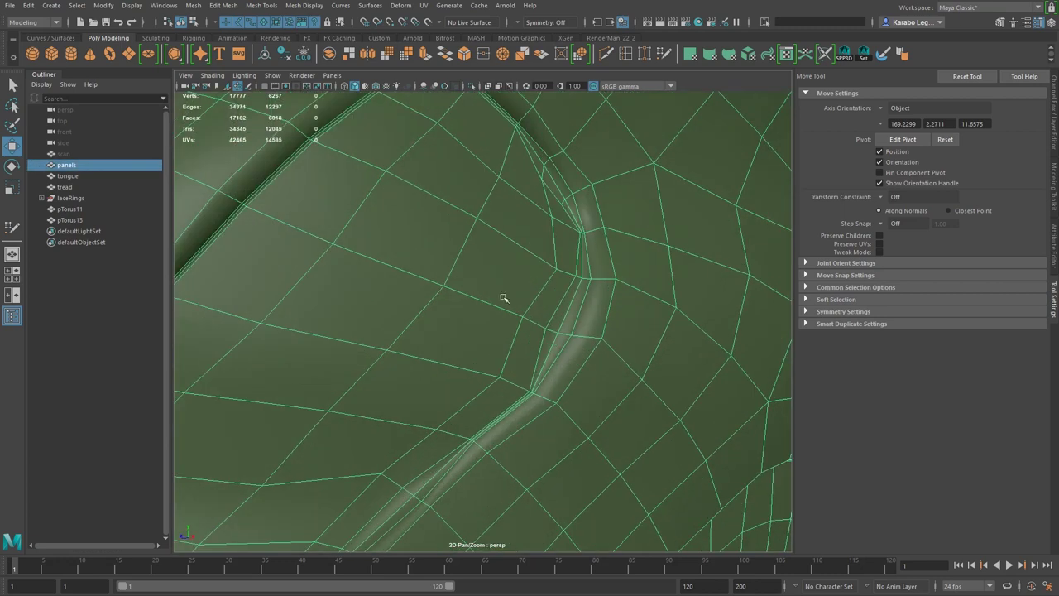
pyautogui.scroll(-5, 503, 297)
pyautogui.keyDown('alt'); pyautogui.moveTo(487, 247); pyautogui.dragTo(488, 318); pyautogui.keyUp('alt')
pyautogui.keyDown('alt'); pyautogui.moveTo(465, 259); pyautogui.dragTo(501, 222, button='middle'); pyautogui.keyUp('alt')
pyautogui.scroll(-2, 489, 302)
pyautogui.moveTo(489, 303)
pyautogui.keyDown('alt'); pyautogui.mouseDown()
pyautogui.moveTo(469, 293)
pyautogui.moveTo(482, 297)
pyautogui.mouseUp(); pyautogui.keyUp('alt')
pyautogui.keyDown('alt'); pyautogui.moveTo(483, 297); pyautogui.dragTo(606, 177, button='middle'); pyautogui.keyUp('alt')
pyautogui.keyDown('alt'); pyautogui.moveTo(606, 177); pyautogui.dragTo(606, 198); pyautogui.keyUp('alt')
pyautogui.keyDown('alt'); pyautogui.moveTo(604, 220); pyautogui.dragTo(582, 331, button='middle'); pyautogui.keyUp('alt')
pyautogui.scroll(3, 582, 331)
pyautogui.keyDown('alt'); pyautogui.moveTo(579, 459); pyautogui.dragTo(498, 358, button='middle'); pyautogui.keyUp('alt')
pyautogui.scroll(1, 498, 360)
pyautogui.scroll(3, 426, 404)
# - Nudge the vertices along the lower part of the rounded panel's seam in vertex mode
pyautogui.moveTo(373, 364); pyautogui.dragTo(373, 358, button='right')
pyautogui.click(399, 369)
pyautogui.moveTo(401, 367); pyautogui.dragTo(409, 373)
pyautogui.click(445, 379)
pyautogui.moveTo(418, 383); pyautogui.dragTo(418, 389)
pyautogui.click(440, 392)
pyautogui.keyDown('alt'); pyautogui.moveTo(629, 243); pyautogui.dragTo(456, 498, button='middle'); pyautogui.keyUp('alt')
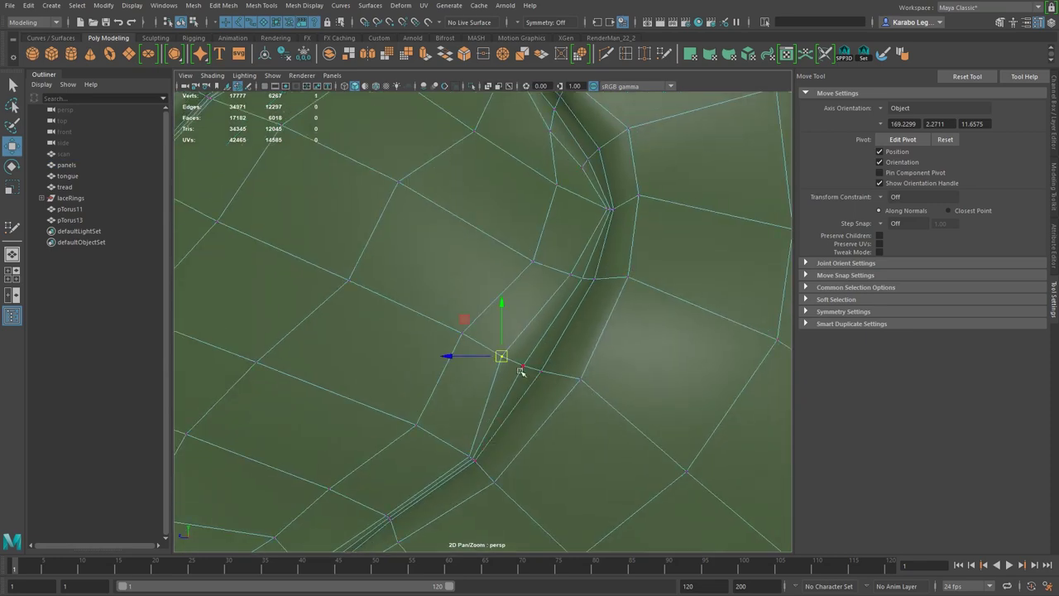
# - Pull the inner and outer vertices along the rounded panel's seam closer to the crease to tighten its edge loops
pyautogui.moveTo(505, 359); pyautogui.dragTo(522, 364)
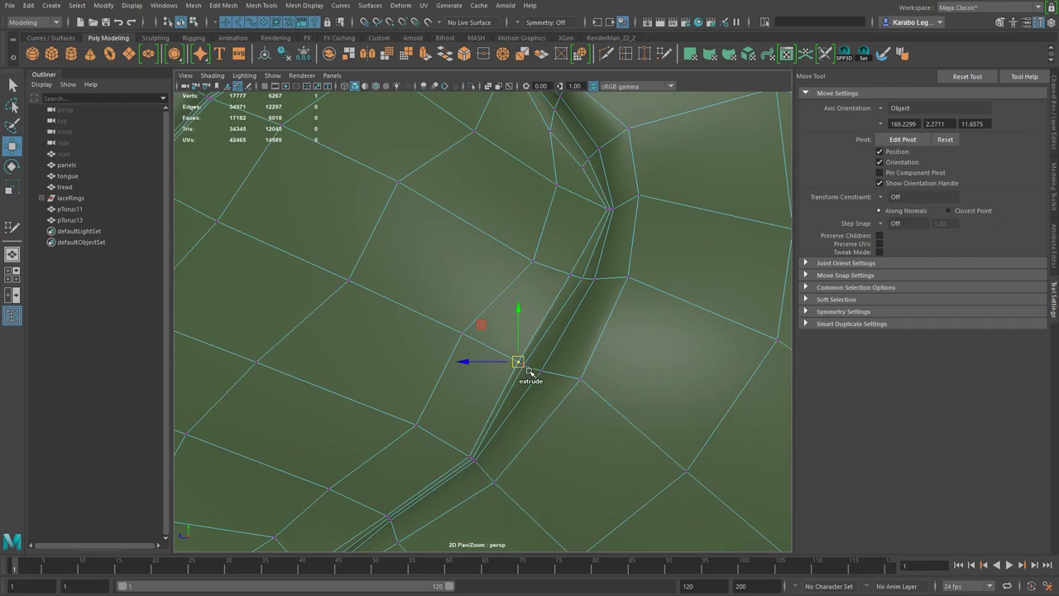
pyautogui.press('q')
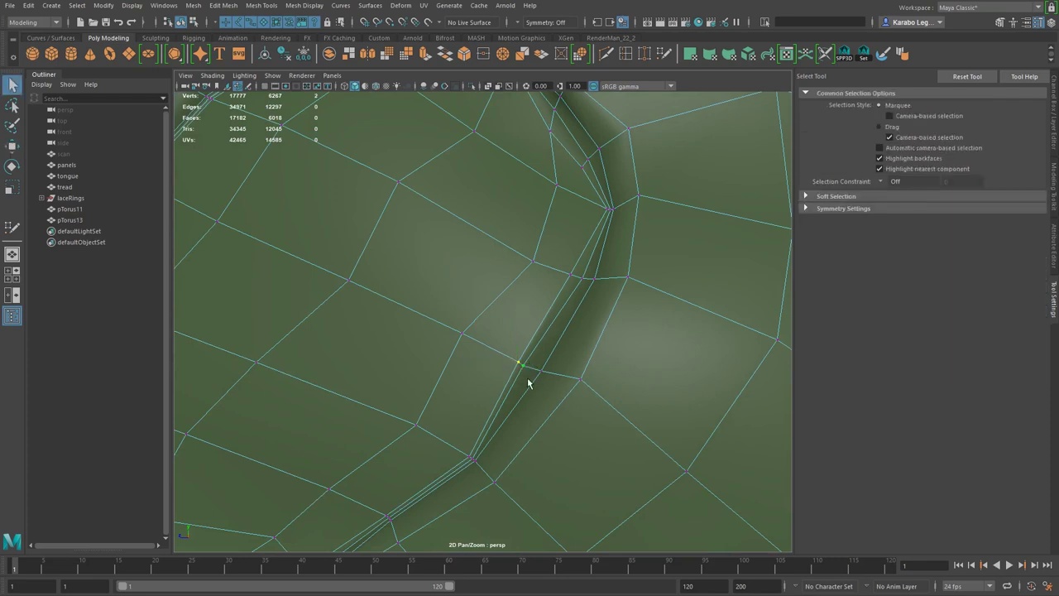
pyautogui.press('w')
pyautogui.moveTo(521, 364); pyautogui.dragTo(532, 368)
pyautogui.keyDown('alt'); pyautogui.moveTo(537, 373); pyautogui.dragTo(482, 444, button='middle'); pyautogui.keyUp('alt')
pyautogui.click(501, 384)
pyautogui.moveTo(504, 386)
pyautogui.mouseDown()
pyautogui.moveTo(494, 381)
pyautogui.moveTo(502, 383)
pyautogui.mouseUp()
pyautogui.click(489, 379)
pyautogui.keyDown('alt'); pyautogui.moveTo(503, 488); pyautogui.dragTo(434, 367, button='middle'); pyautogui.keyUp('alt')
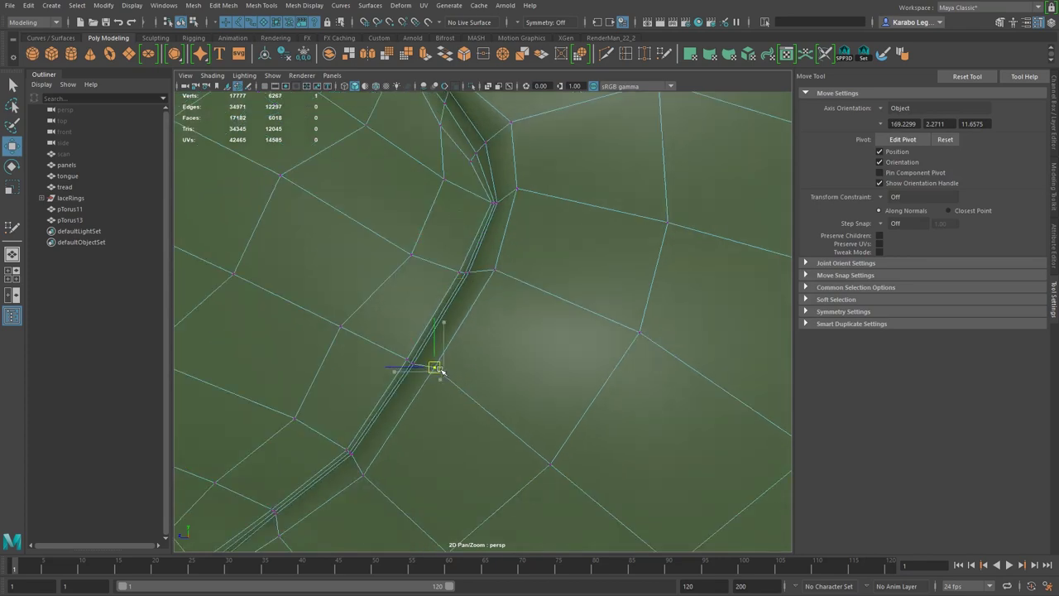
pyautogui.click(365, 478)
pyautogui.moveTo(365, 477); pyautogui.dragTo(358, 466)
pyautogui.keyDown('alt'); pyautogui.moveTo(439, 485); pyautogui.dragTo(387, 382, button='right'); pyautogui.keyUp('alt')
# - Relax the vertices inside the rounded panel next to its seam to even out the face spacing
pyautogui.click(421, 320)
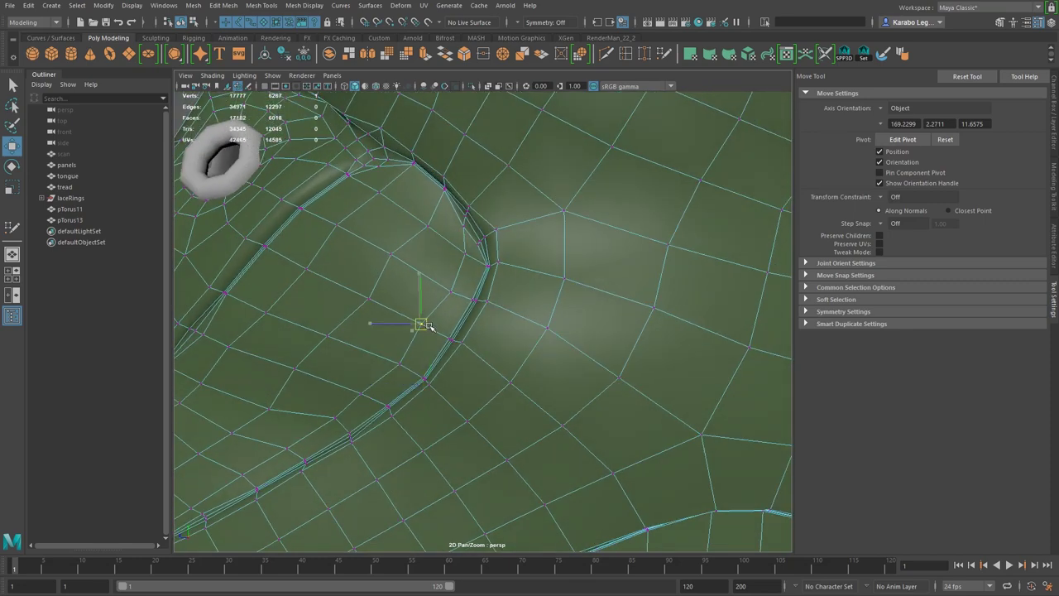
pyautogui.click(368, 296)
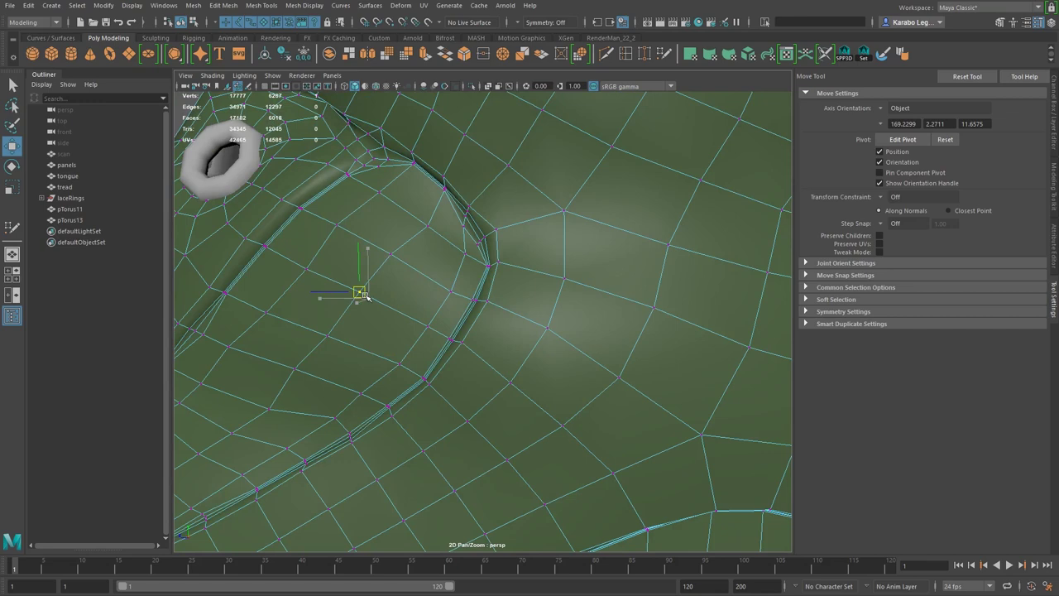
pyautogui.click(331, 334)
pyautogui.moveTo(364, 393); pyautogui.dragTo(366, 396)
pyautogui.keyDown('alt'); pyautogui.moveTo(400, 344); pyautogui.dragTo(387, 381, button='middle'); pyautogui.keyUp('alt')
pyautogui.click(417, 328)
pyautogui.moveTo(417, 328); pyautogui.dragTo(410, 323)
pyautogui.click(450, 356)
pyautogui.moveTo(449, 356); pyautogui.dragTo(447, 355)
# - Move the outer vertices at the tip of the rounded panel's seam in toward the crease
pyautogui.keyDown('alt'); pyautogui.moveTo(463, 356); pyautogui.dragTo(388, 357, button='middle'); pyautogui.keyUp('alt')
pyautogui.scroll(5, 373, 372)
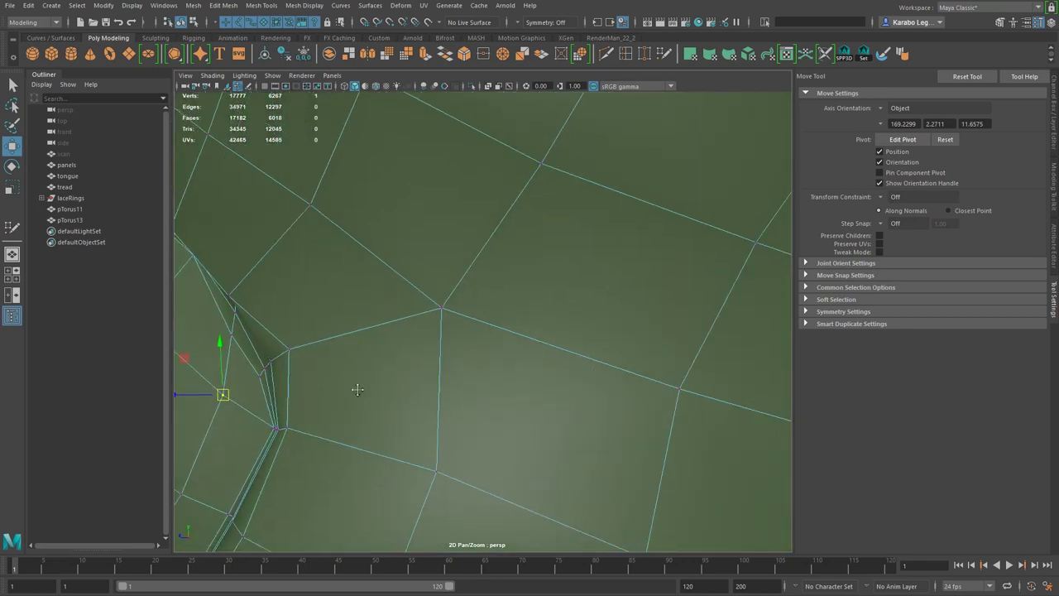
pyautogui.keyDown('alt'); pyautogui.moveTo(358, 390); pyautogui.dragTo(439, 413, button='middle'); pyautogui.keyUp('alt')
pyautogui.click(397, 372)
pyautogui.moveTo(399, 373); pyautogui.dragTo(379, 377)
pyautogui.keyDown('alt'); pyautogui.moveTo(411, 438); pyautogui.dragTo(440, 390, button='middle'); pyautogui.keyUp('alt')
pyautogui.click(431, 401)
pyautogui.moveTo(432, 401)
pyautogui.mouseDown()
pyautogui.moveTo(415, 404)
pyautogui.moveTo(425, 402)
pyautogui.mouseUp()
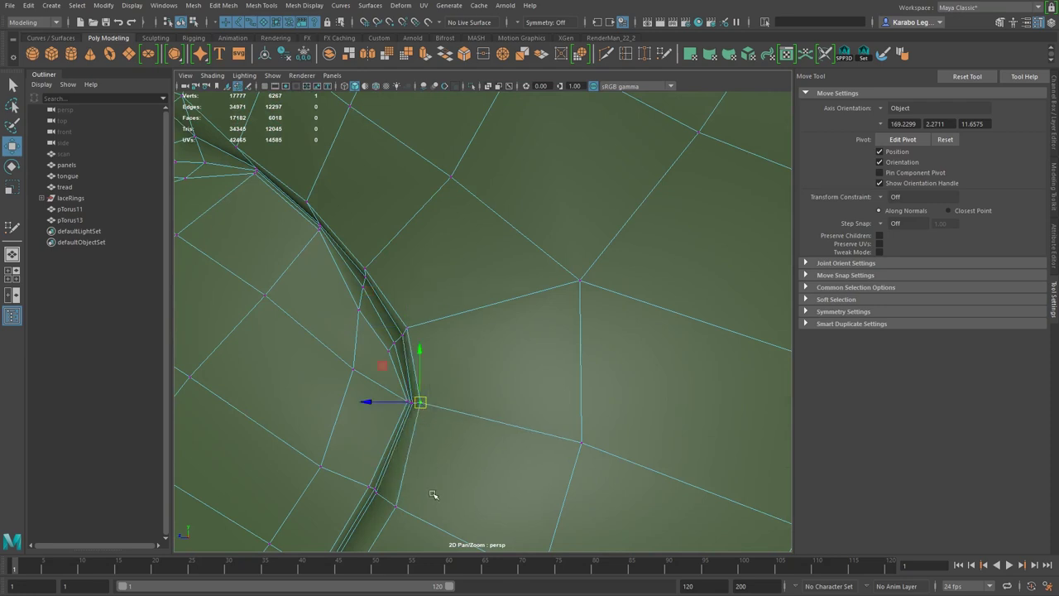
# - Move the remaining outer seam vertices below the rounded panel's tip in against the crease
pyautogui.keyDown('alt'); pyautogui.moveTo(433, 493); pyautogui.dragTo(453, 395, button='middle'); pyautogui.keyUp('alt')
pyautogui.click(419, 400)
pyautogui.moveTo(419, 400); pyautogui.dragTo(407, 393)
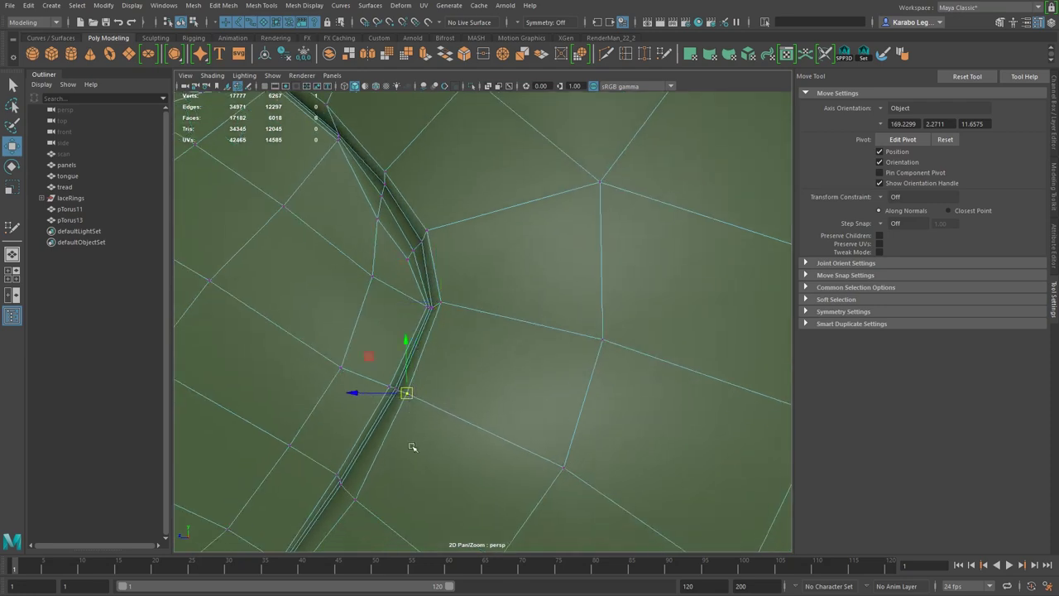
pyautogui.keyDown('alt'); pyautogui.moveTo(412, 446); pyautogui.dragTo(464, 357, button='middle'); pyautogui.keyUp('alt')
pyautogui.click(409, 407)
pyautogui.moveTo(409, 406); pyautogui.dragTo(396, 404)
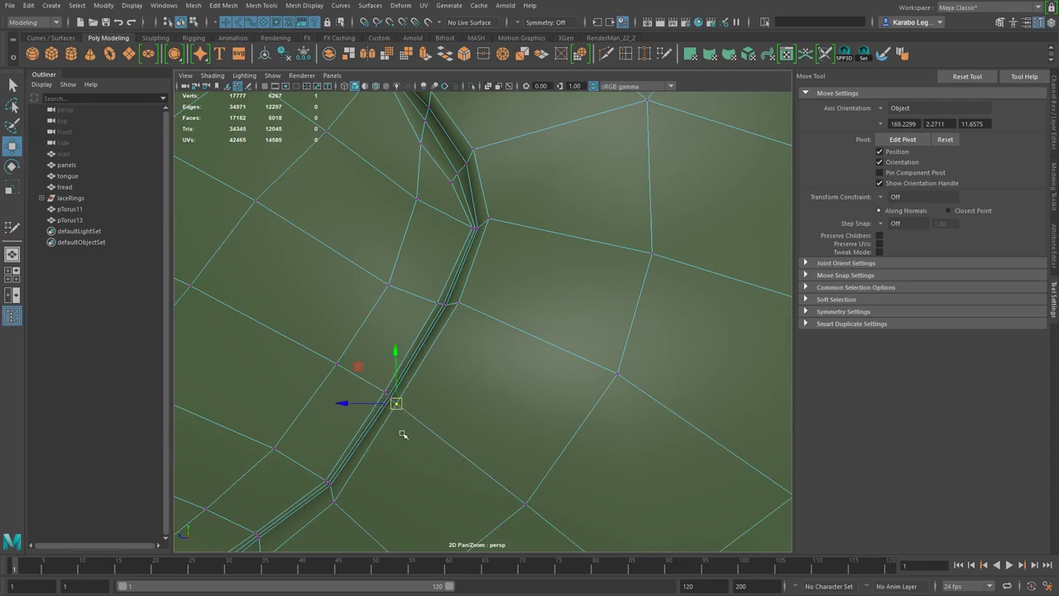
pyautogui.keyDown('alt'); pyautogui.moveTo(401, 432); pyautogui.dragTo(467, 366, button='middle'); pyautogui.keyUp('alt')
pyautogui.click(365, 469)
pyautogui.moveTo(356, 476); pyautogui.dragTo(354, 469)
# - Shift the inner vertices just above the rounded panel's tip outward so they follow the seam closely
pyautogui.keyDown('alt'); pyautogui.moveTo(456, 165); pyautogui.dragTo(461, 433, button='middle'); pyautogui.keyUp('alt')
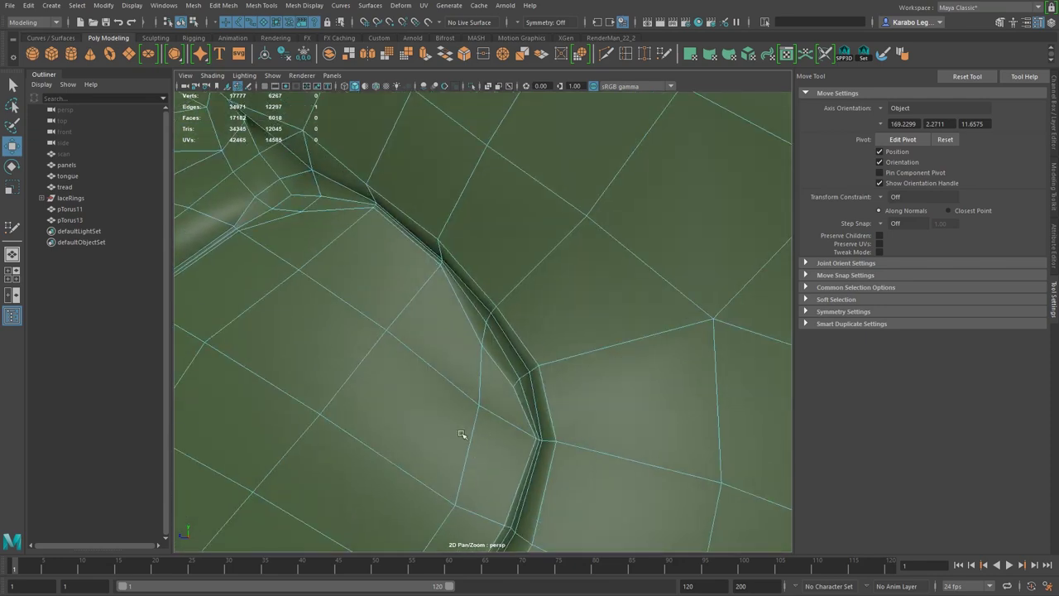
pyautogui.click(525, 383)
pyautogui.moveTo(540, 386); pyautogui.dragTo(514, 383, button='right')
pyautogui.moveTo(520, 381); pyautogui.dragTo(524, 385)
pyautogui.click(511, 388)
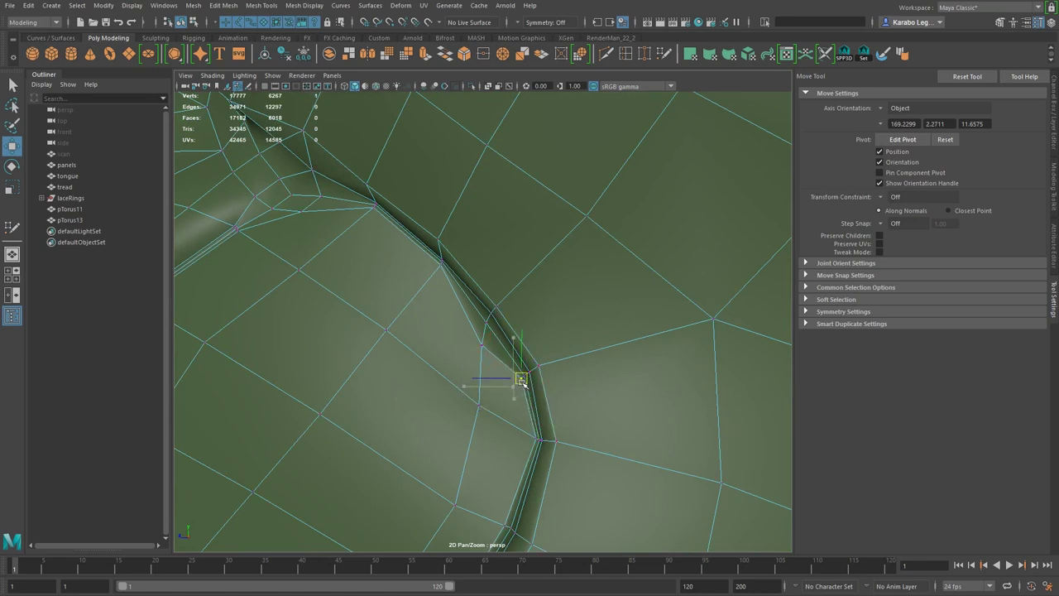
pyautogui.click(486, 320)
pyautogui.moveTo(488, 323)
pyautogui.mouseDown()
pyautogui.moveTo(485, 340)
pyautogui.moveTo(489, 326)
pyautogui.mouseUp()
pyautogui.click(482, 346)
# - Adjust the vertices clustered at the junction where the rounded panel's seam meets the eyelet strip
pyautogui.keyDown('alt'); pyautogui.moveTo(488, 339); pyautogui.dragTo(620, 500, button='middle'); pyautogui.keyUp('alt')
pyautogui.keyDown('alt'); pyautogui.moveTo(616, 494); pyautogui.dragTo(451, 390); pyautogui.keyUp('alt')
pyautogui.keyDown('alt'); pyautogui.moveTo(421, 336); pyautogui.dragTo(413, 392); pyautogui.keyUp('alt')
pyautogui.keyDown('alt'); pyautogui.moveTo(400, 317); pyautogui.dragTo(465, 331, button='middle'); pyautogui.keyUp('alt')
pyautogui.click(449, 338)
pyautogui.moveTo(452, 342); pyautogui.dragTo(474, 360)
pyautogui.click(475, 317)
pyautogui.moveTo(474, 312); pyautogui.dragTo(525, 326)
pyautogui.click(508, 314)
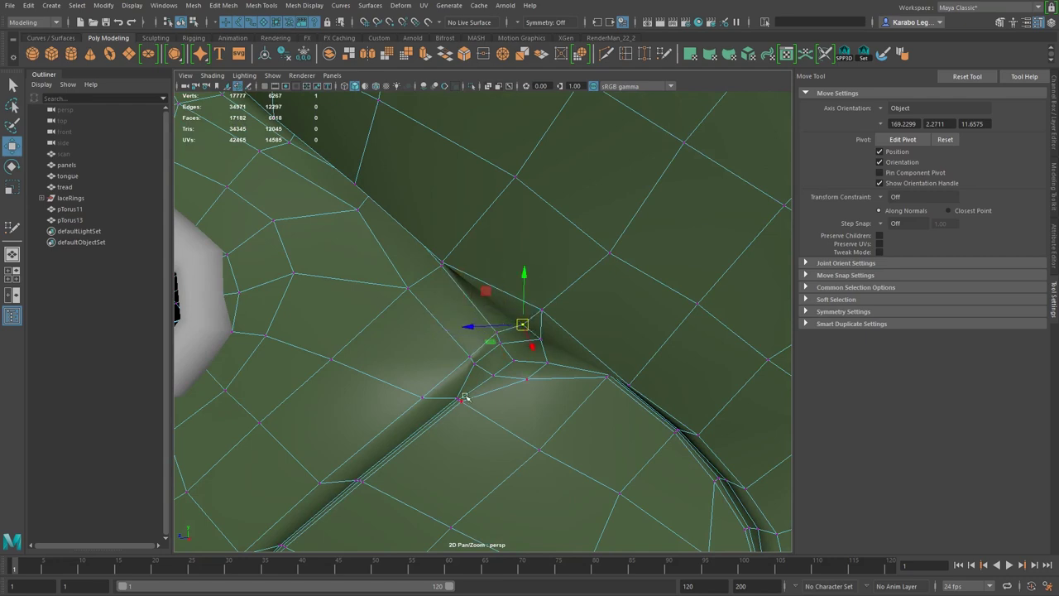
# - Move the eyelet-side points of the straight seam beside the uppermost lace ring closer to the crease
pyautogui.click(421, 399)
pyautogui.moveTo(422, 399); pyautogui.dragTo(443, 388)
pyautogui.press('F10')
pyautogui.click(351, 457)
pyautogui.moveTo(383, 435); pyautogui.dragTo(392, 440)
pyautogui.keyDown('alt'); pyautogui.moveTo(345, 464); pyautogui.dragTo(531, 361, button='middle'); pyautogui.keyUp('alt')
pyautogui.click(422, 460)
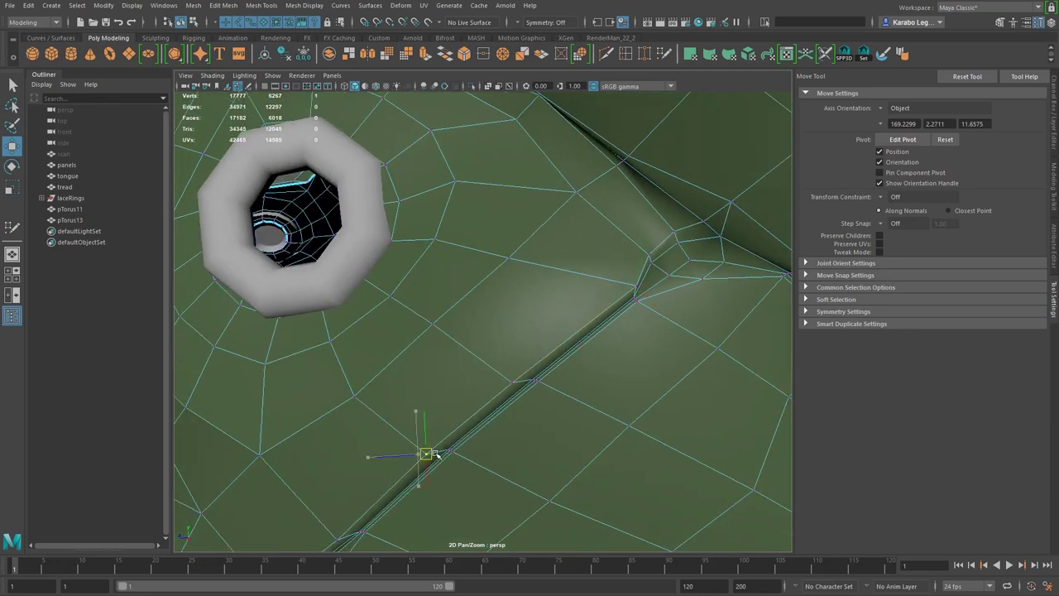
# - Slide the short edges inside the seam junction together so they line up with the straight seam's edge loops
pyautogui.keyDown('alt'); pyautogui.moveTo(591, 329); pyautogui.dragTo(369, 468, button='middle'); pyautogui.keyUp('alt')
pyautogui.keyDown('alt'); pyautogui.moveTo(369, 468); pyautogui.dragTo(507, 488, button='right'); pyautogui.keyUp('alt')
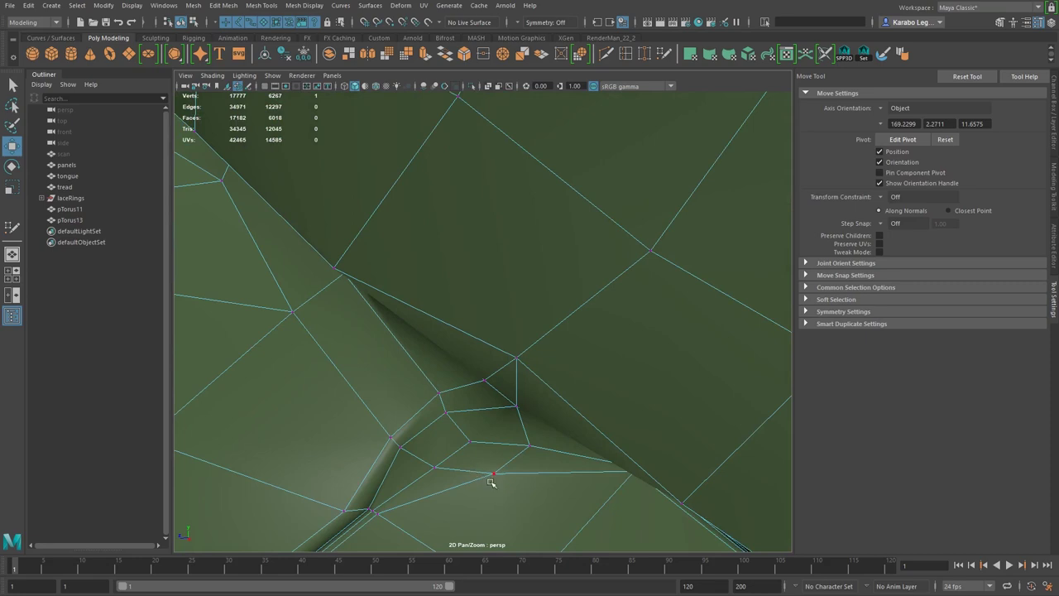
pyautogui.click(515, 463)
pyautogui.moveTo(515, 460); pyautogui.dragTo(465, 456)
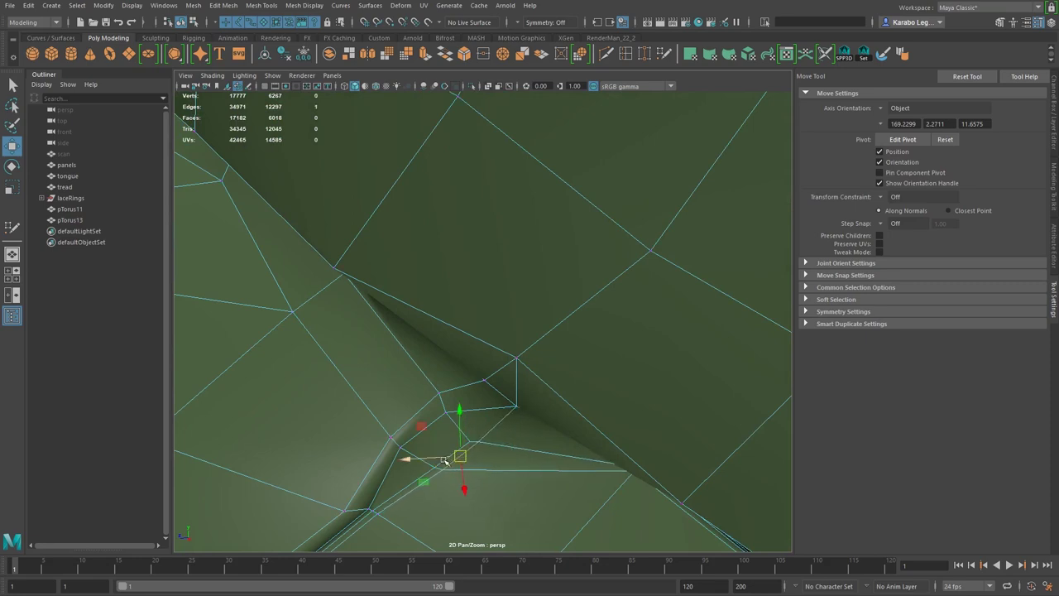
pyautogui.click(415, 438)
pyautogui.moveTo(424, 431); pyautogui.dragTo(451, 450)
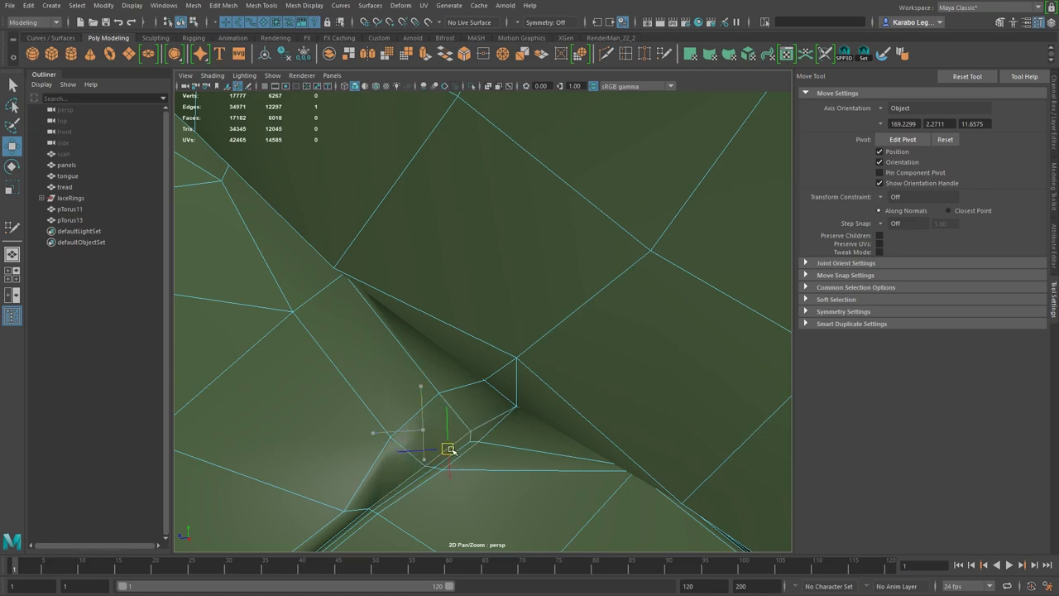
pyautogui.click(420, 406)
pyautogui.moveTo(415, 415); pyautogui.dragTo(440, 440)
# - Reposition the vertices on the upper side of the seam junction so they sit closer to the crease
pyautogui.moveTo(541, 357); pyautogui.dragTo(514, 356, button='right')
pyautogui.click(517, 358)
pyautogui.keyDown('alt'); pyautogui.moveTo(537, 373); pyautogui.dragTo(528, 404); pyautogui.keyUp('alt')
pyautogui.moveTo(538, 332); pyautogui.dragTo(517, 353)
pyautogui.keyDown('alt'); pyautogui.moveTo(517, 353); pyautogui.dragTo(613, 323); pyautogui.keyUp('alt')
pyautogui.keyDown('alt'); pyautogui.moveTo(438, 422); pyautogui.dragTo(500, 416); pyautogui.keyUp('alt')
pyautogui.moveTo(424, 393); pyautogui.dragTo(415, 397)
pyautogui.keyDown('alt'); pyautogui.moveTo(469, 415); pyautogui.dragTo(380, 426); pyautogui.keyUp('alt')
# - Fine-tune the seam junction's inner vertices and short edges to tighten the corner
pyautogui.click(467, 401)
pyautogui.moveTo(476, 393); pyautogui.dragTo(493, 401)
pyautogui.click(492, 392)
pyautogui.click(456, 427)
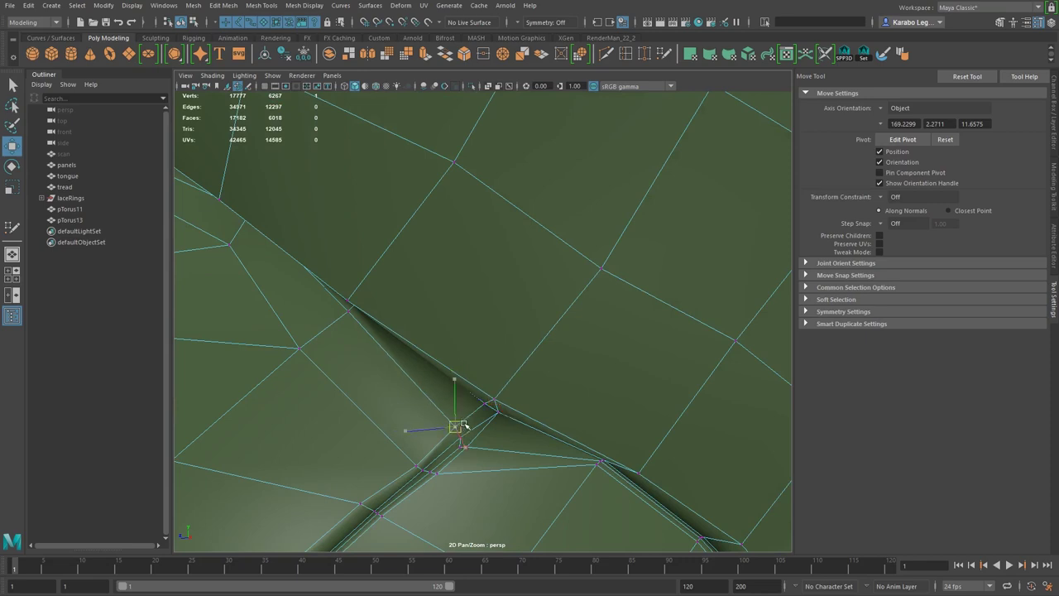
pyautogui.moveTo(367, 504); pyautogui.dragTo(373, 509)
pyautogui.click(444, 459)
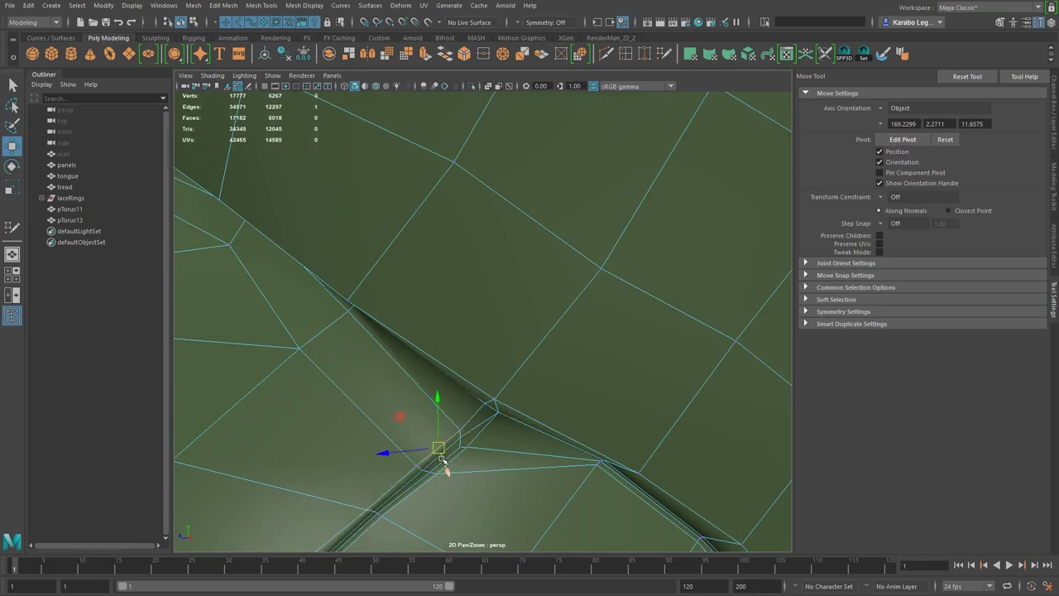
pyautogui.click(451, 455)
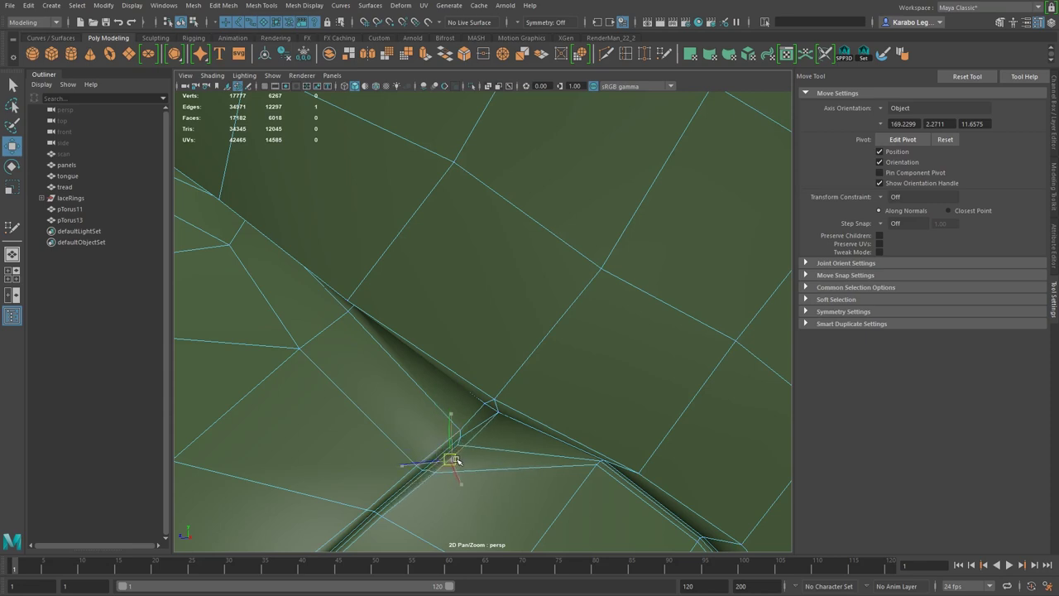
# - Shift the cluster of vertices at the seam junction into the crease and move the neighbouring eyelet-side seam vertex
pyautogui.keyDown('alt'); pyautogui.moveTo(534, 458); pyautogui.dragTo(435, 389, button='right'); pyautogui.keyUp('alt')
pyautogui.keyDown('alt'); pyautogui.moveTo(435, 389); pyautogui.dragTo(423, 364); pyautogui.keyUp('alt')
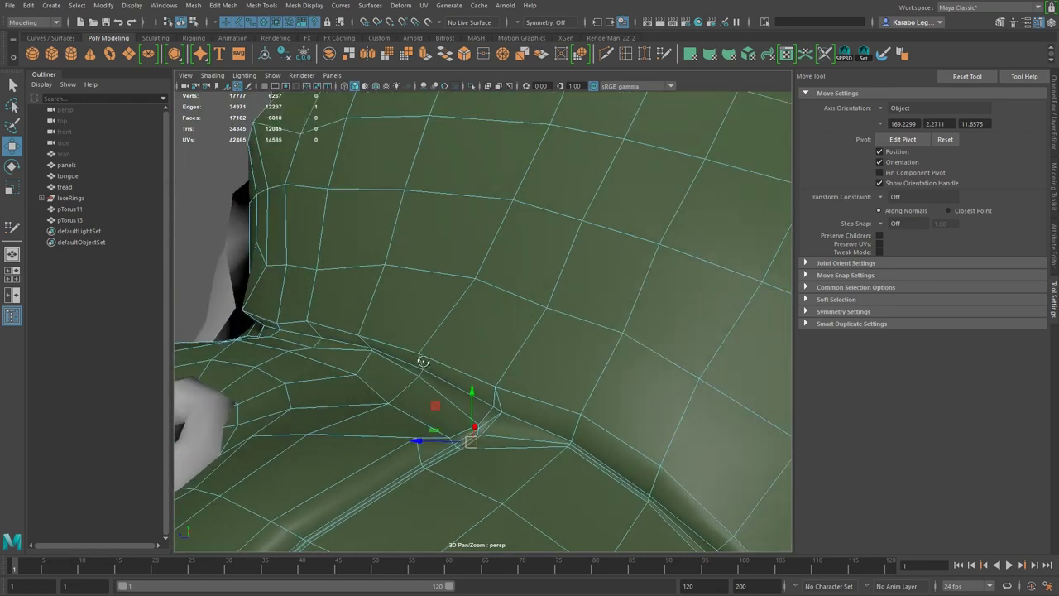
pyautogui.keyDown('alt'); pyautogui.moveTo(423, 364); pyautogui.dragTo(525, 486, button='right'); pyautogui.keyUp('alt')
pyautogui.keyDown('alt'); pyautogui.moveTo(526, 486); pyautogui.dragTo(525, 511); pyautogui.keyUp('alt')
pyautogui.keyDown('alt'); pyautogui.moveTo(525, 510); pyautogui.dragTo(520, 418, button='middle'); pyautogui.keyUp('alt')
pyautogui.keyDown('alt'); pyautogui.moveTo(520, 418); pyautogui.dragTo(494, 421); pyautogui.keyUp('alt')
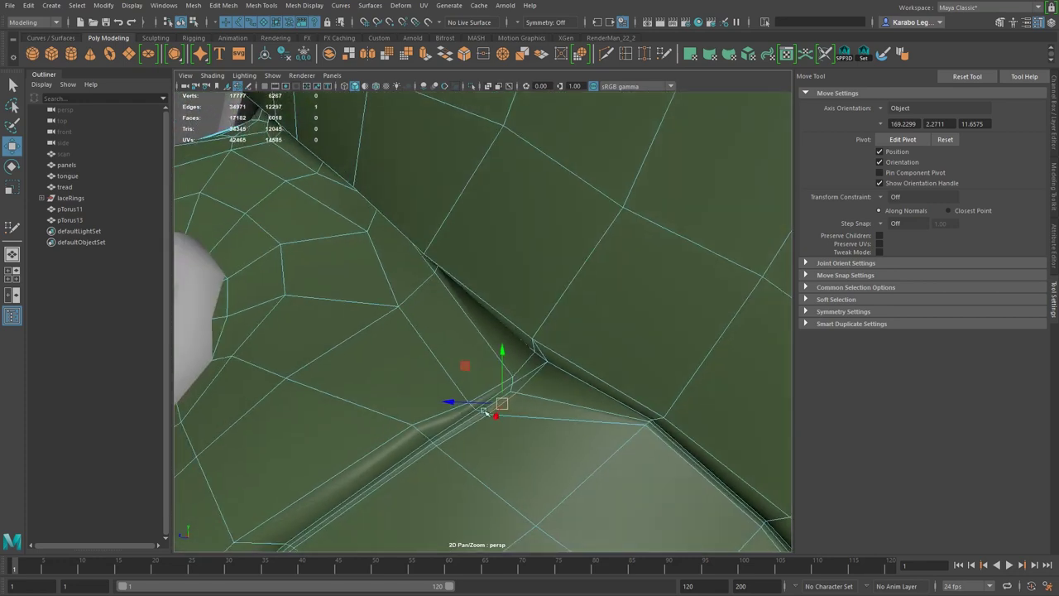
pyautogui.keyDown('alt'); pyautogui.moveTo(494, 421); pyautogui.dragTo(529, 424, button='right'); pyautogui.keyUp('alt')
pyautogui.press('F9')
pyautogui.moveTo(514, 383); pyautogui.dragTo(560, 435)
pyautogui.moveTo(640, 386)
pyautogui.keyDown('alt'); pyautogui.mouseDown()
pyautogui.moveTo(611, 393)
pyautogui.moveTo(625, 396)
pyautogui.mouseUp(); pyautogui.keyUp('alt')
pyautogui.keyDown('ctrl'); pyautogui.moveTo(593, 293); pyautogui.dragTo(784, 535); pyautogui.keyUp('ctrl')
pyautogui.keyDown('alt'); pyautogui.moveTo(608, 434); pyautogui.dragTo(567, 374); pyautogui.keyUp('alt')
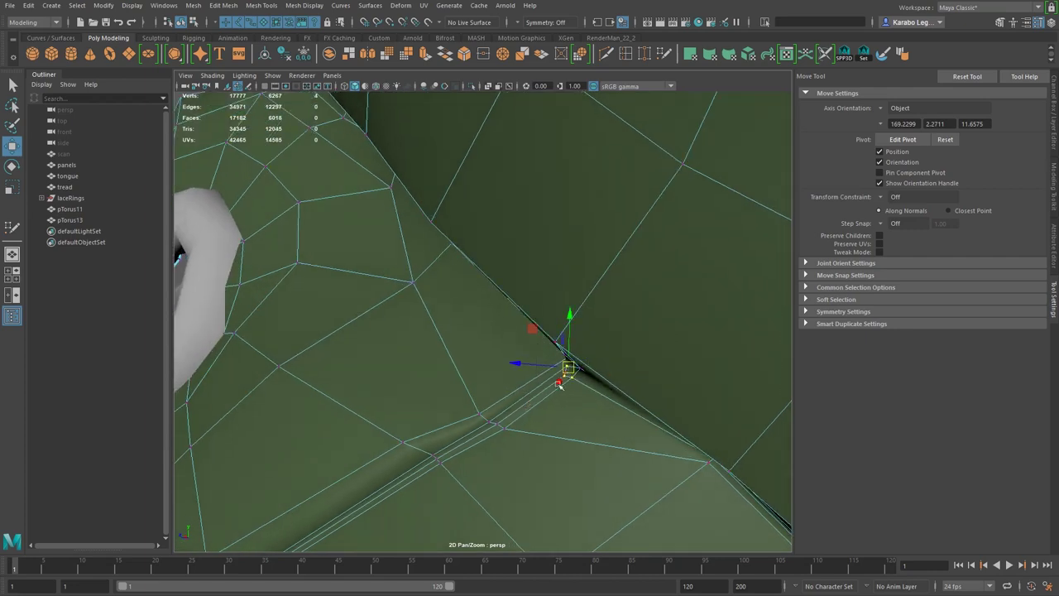
pyautogui.click(401, 444)
pyautogui.moveTo(408, 445); pyautogui.dragTo(495, 403)
# - Preview the panels smoothed in object mode and inspect the reworked seam junction beside the uppermost lace ring
pyautogui.moveTo(470, 459)
pyautogui.keyDown('alt'); pyautogui.mouseDown()
pyautogui.moveTo(480, 480)
pyautogui.moveTo(489, 468)
pyautogui.mouseUp(); pyautogui.keyUp('alt')
pyautogui.scroll(-4, 490, 468)
pyautogui.moveTo(506, 471); pyautogui.dragTo(589, 376, button='right')
pyautogui.press('3')
pyautogui.keyDown('alt'); pyautogui.moveTo(637, 434); pyautogui.dragTo(648, 238, button='right'); pyautogui.keyUp('alt')
pyautogui.click(719, 175)
pyautogui.keyDown('alt'); pyautogui.moveTo(692, 243); pyautogui.dragTo(480, 335); pyautogui.keyUp('alt')
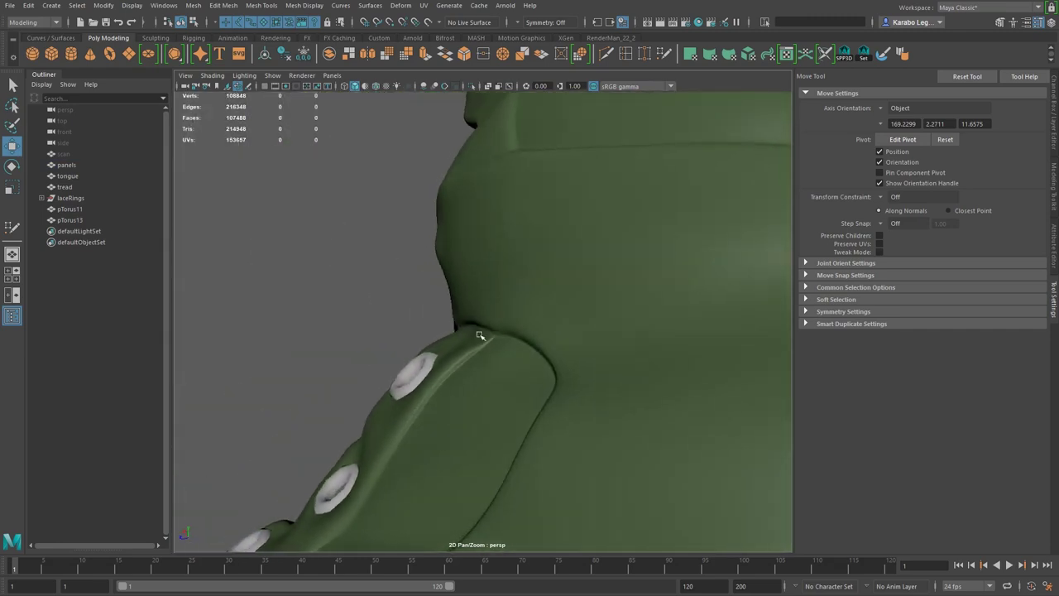
pyautogui.keyDown('alt'); pyautogui.moveTo(479, 335); pyautogui.dragTo(688, 426, button='right'); pyautogui.keyUp('alt')
pyautogui.click(499, 379)
# - Turn off the smooth preview, adjust an edge at the seam junction in edge mode and return to object mode
pyautogui.press('1')
pyautogui.keyDown('alt'); pyautogui.moveTo(419, 378); pyautogui.dragTo(517, 405); pyautogui.keyUp('alt')
pyautogui.press('F10')
pyautogui.click(515, 394)
pyautogui.moveTo(517, 391); pyautogui.dragTo(565, 378)
pyautogui.click(482, 376)
pyautogui.keyDown('alt'); pyautogui.moveTo(483, 376); pyautogui.dragTo(503, 416); pyautogui.keyUp('alt')
pyautogui.moveTo(504, 416); pyautogui.dragTo(554, 372, button='right')
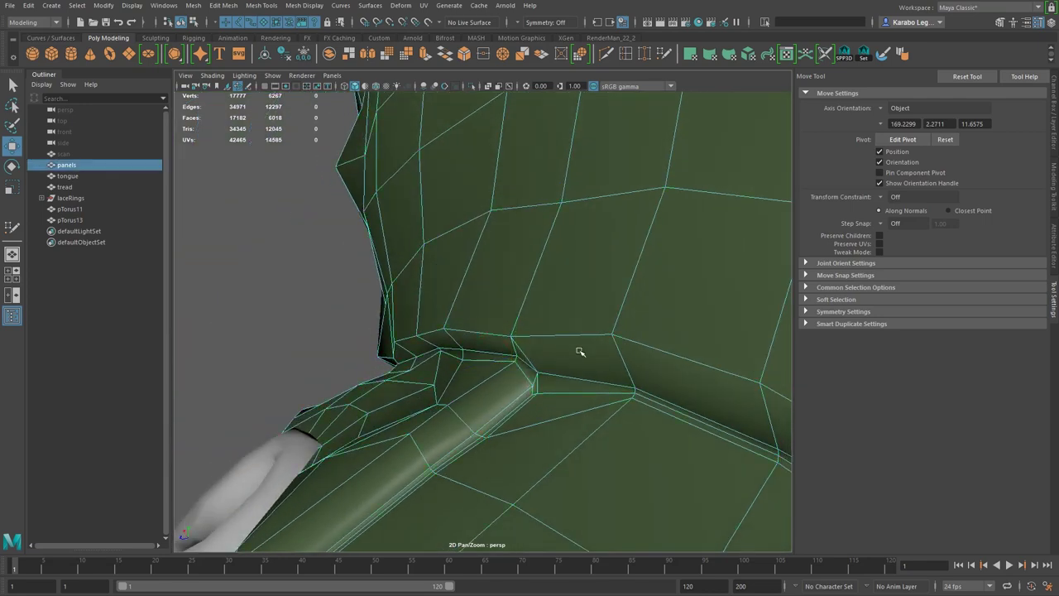
# - Preview the panels smoothed, inspect the seams across the boot's side and return the panels to the unsmoothed display
pyautogui.press('3')
pyautogui.click(314, 251)
pyautogui.keyDown('alt'); pyautogui.moveTo(339, 376); pyautogui.dragTo(558, 445); pyautogui.keyUp('alt')
pyautogui.keyDown('alt'); pyautogui.moveTo(560, 446); pyautogui.dragTo(402, 372, button='right'); pyautogui.keyUp('alt')
pyautogui.keyDown('alt'); pyautogui.moveTo(402, 371); pyautogui.dragTo(412, 374); pyautogui.keyUp('alt')
pyautogui.keyDown('alt'); pyautogui.moveTo(499, 393); pyautogui.dragTo(506, 416, button='middle'); pyautogui.keyUp('alt')
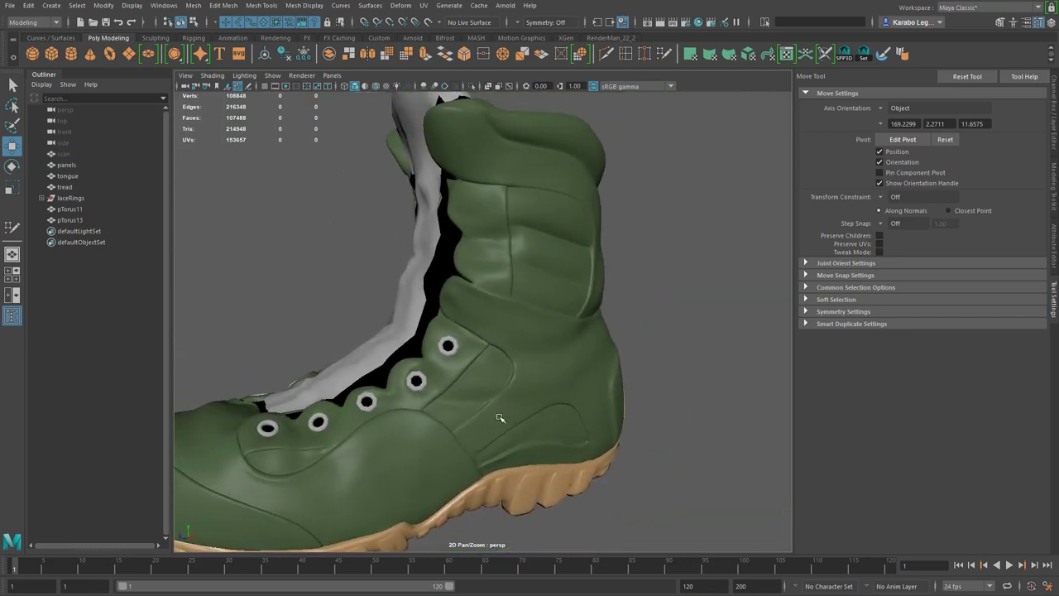
pyautogui.click(447, 418)
pyautogui.press('1')
# - Examine the panels' wireframe along the side seams, closing in on the two junctions just above the tread
pyautogui.keyDown('alt'); pyautogui.moveTo(611, 416); pyautogui.dragTo(579, 392); pyautogui.keyUp('alt')
pyautogui.keyDown('alt'); pyautogui.moveTo(579, 392); pyautogui.dragTo(610, 416, button='right'); pyautogui.keyUp('alt')
pyautogui.moveTo(556, 401)
pyautogui.keyDown('alt'); pyautogui.mouseDown()
pyautogui.moveTo(618, 404)
pyautogui.moveTo(571, 413)
pyautogui.mouseUp(); pyautogui.keyUp('alt')
pyautogui.keyDown('alt'); pyautogui.moveTo(621, 430); pyautogui.dragTo(411, 427, button='right'); pyautogui.keyUp('alt')
pyautogui.keyDown('alt'); pyautogui.moveTo(411, 428); pyautogui.dragTo(523, 432); pyautogui.keyUp('alt')
pyautogui.keyDown('alt'); pyautogui.moveTo(523, 432); pyautogui.dragTo(542, 335, button='middle'); pyautogui.keyUp('alt')
pyautogui.keyDown('alt'); pyautogui.moveTo(542, 335); pyautogui.dragTo(744, 456, button='right'); pyautogui.keyUp('alt')
pyautogui.keyDown('alt'); pyautogui.moveTo(745, 456); pyautogui.dragTo(693, 456); pyautogui.keyUp('alt')
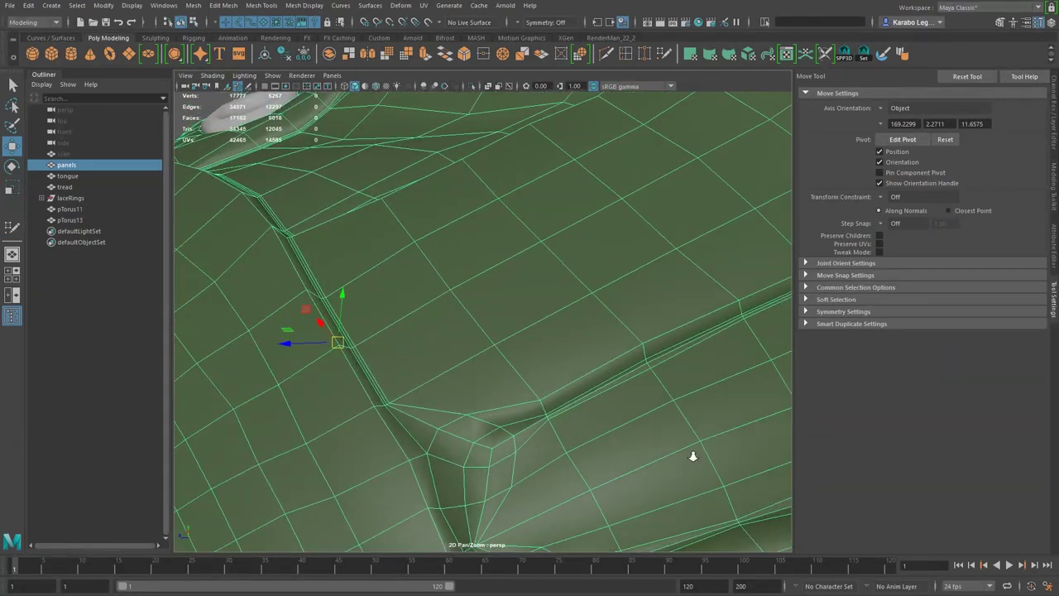
pyautogui.keyDown('alt'); pyautogui.moveTo(694, 456); pyautogui.dragTo(554, 425, button='right'); pyautogui.keyUp('alt')
pyautogui.moveTo(554, 425)
pyautogui.keyDown('alt'); pyautogui.mouseDown()
pyautogui.moveTo(543, 435)
pyautogui.moveTo(569, 435)
pyautogui.mouseUp(); pyautogui.keyUp('alt')
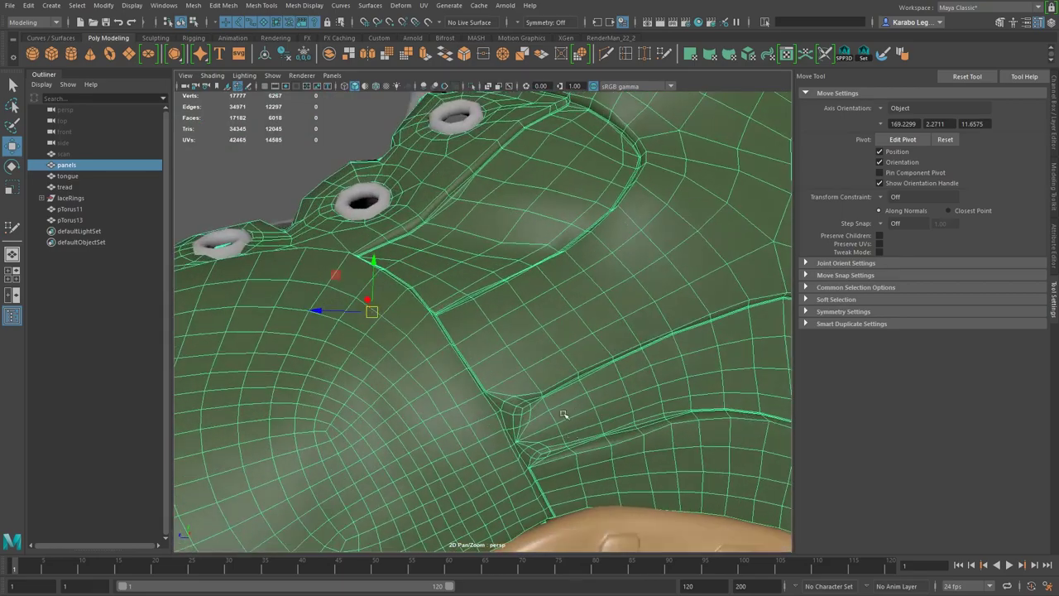
pyautogui.keyDown('alt'); pyautogui.moveTo(564, 415); pyautogui.dragTo(543, 396, button='middle'); pyautogui.keyUp('alt')
pyautogui.keyDown('alt'); pyautogui.moveTo(544, 395); pyautogui.dragTo(363, 377, button='right'); pyautogui.keyUp('alt')
pyautogui.keyDown('alt'); pyautogui.moveTo(363, 376); pyautogui.dragTo(450, 368); pyautogui.keyUp('alt')
pyautogui.keyDown('alt'); pyautogui.moveTo(450, 368); pyautogui.dragTo(626, 413, button='right'); pyautogui.keyUp('alt')
pyautogui.keyDown('alt'); pyautogui.moveTo(540, 410); pyautogui.dragTo(806, 401); pyautogui.keyUp('alt')
pyautogui.keyDown('alt'); pyautogui.moveTo(430, 434); pyautogui.dragTo(486, 438, button='right'); pyautogui.keyUp('alt')
pyautogui.keyDown('alt'); pyautogui.moveTo(486, 439); pyautogui.dragTo(535, 331, button='middle'); pyautogui.keyUp('alt')
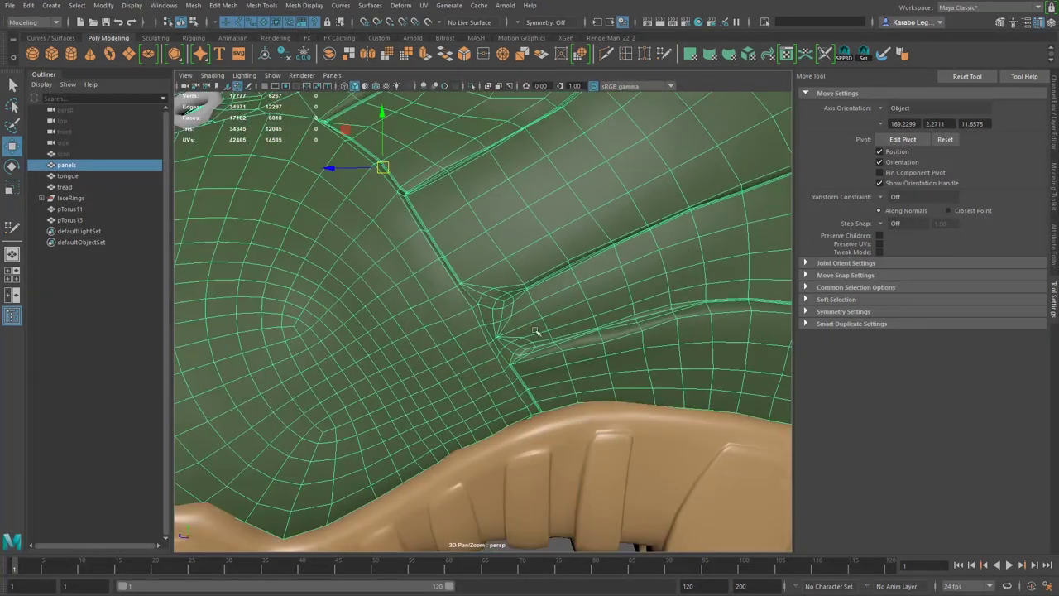
pyautogui.keyDown('alt'); pyautogui.moveTo(535, 331); pyautogui.dragTo(554, 371, button='right'); pyautogui.keyUp('alt')
pyautogui.keyDown('alt'); pyautogui.moveTo(553, 372); pyautogui.dragTo(397, 366, button='middle'); pyautogui.keyUp('alt')
pyautogui.keyDown('alt'); pyautogui.moveTo(397, 367); pyautogui.dragTo(442, 432, button='right'); pyautogui.keyUp('alt')
pyautogui.keyDown('alt'); pyautogui.moveTo(449, 488); pyautogui.dragTo(460, 381, button='middle'); pyautogui.keyUp('alt')
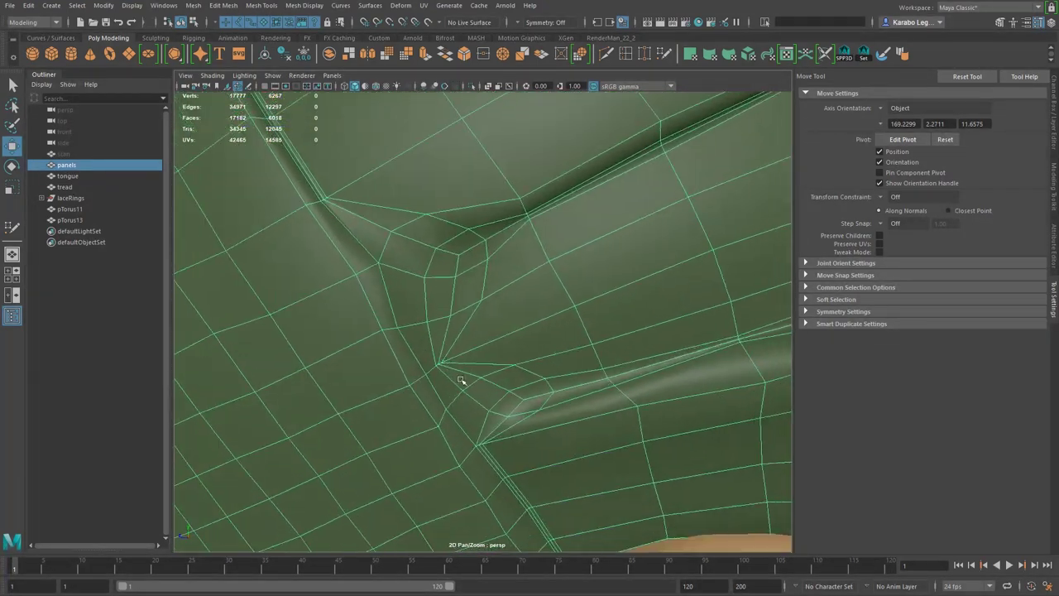
# - Move a short edge at the lower seam junction and shift seam vertices beside both junctions closer to the crease
pyautogui.moveTo(492, 414); pyautogui.dragTo(477, 357, button='right')
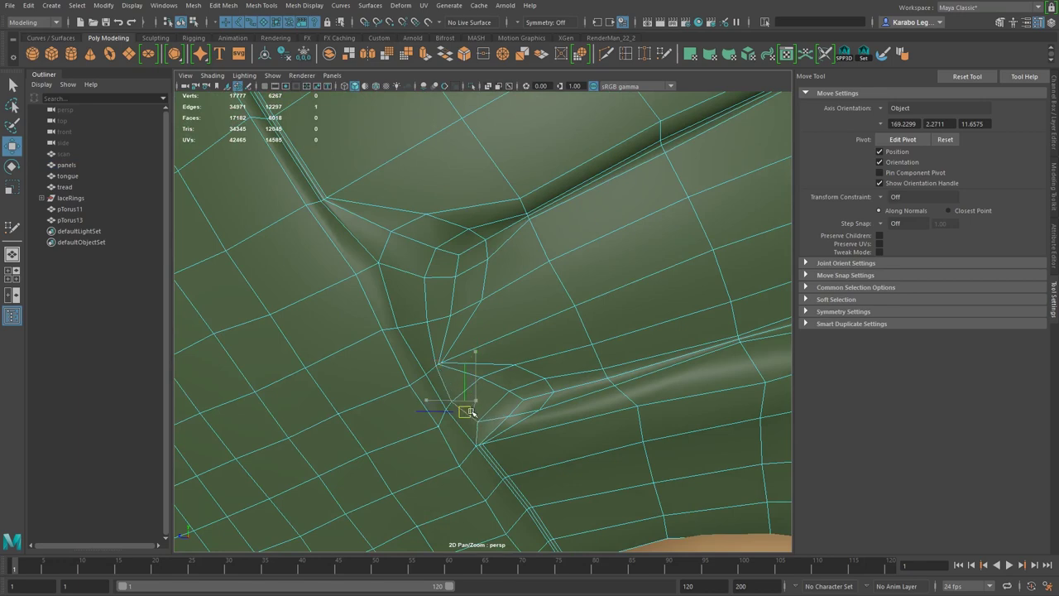
pyautogui.keyDown('alt'); pyautogui.moveTo(501, 422); pyautogui.dragTo(485, 406, button='middle'); pyautogui.keyUp('alt')
pyautogui.keyDown('alt'); pyautogui.moveTo(364, 252); pyautogui.dragTo(458, 406, button='middle'); pyautogui.keyUp('alt')
pyautogui.keyDown('alt'); pyautogui.moveTo(422, 348); pyautogui.dragTo(485, 383, button='right'); pyautogui.keyUp('alt')
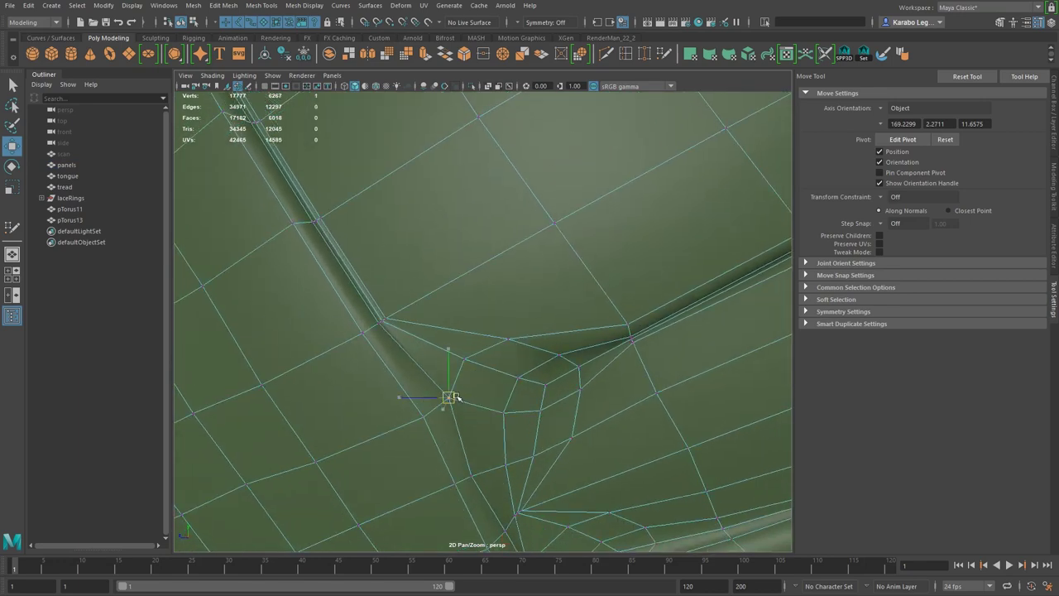
pyautogui.keyDown('alt'); pyautogui.moveTo(502, 455); pyautogui.dragTo(498, 348, button='middle'); pyautogui.keyUp('alt')
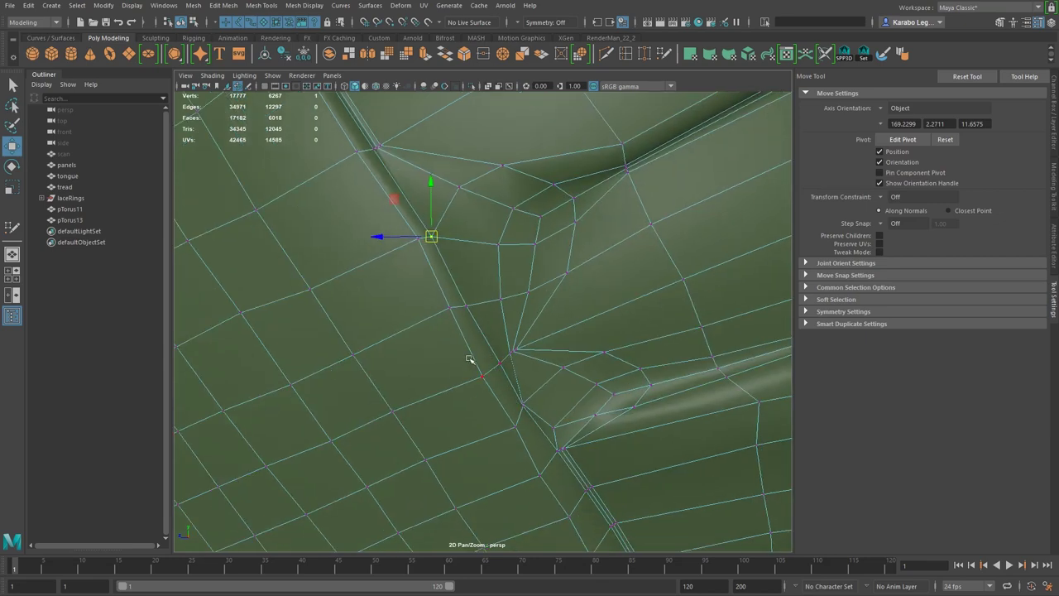
pyautogui.click(481, 378)
pyautogui.moveTo(488, 379)
pyautogui.mouseDown()
pyautogui.moveTo(505, 370)
pyautogui.moveTo(497, 377)
pyautogui.mouseUp()
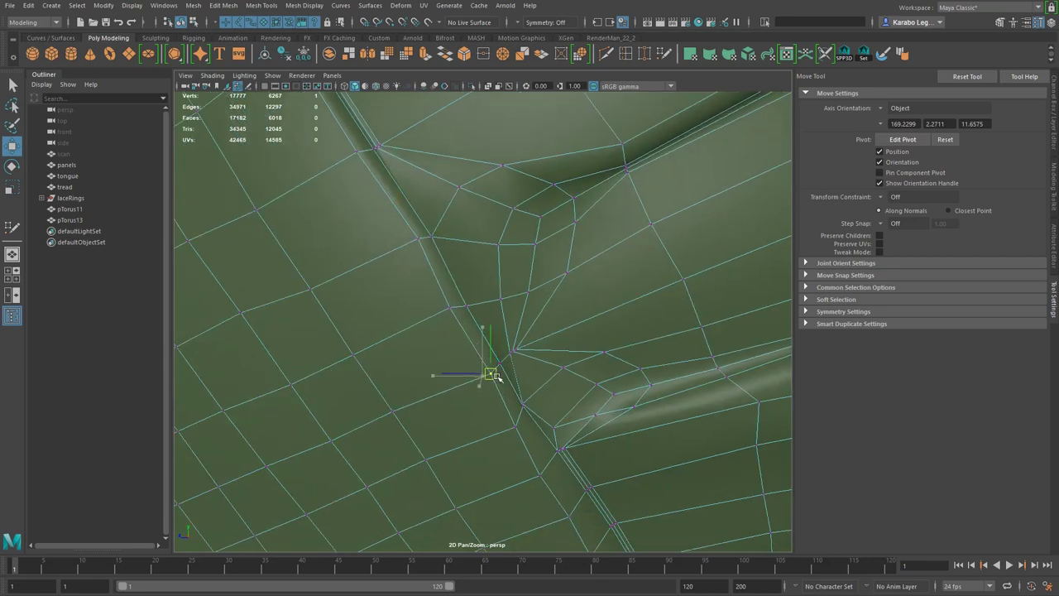
# - Select the three outer seam edges between the lower junction and the tread and move them closer to the crease
pyautogui.moveTo(530, 456); pyautogui.dragTo(530, 440, button='right')
pyautogui.click(539, 477)
pyautogui.keyDown('alt'); pyautogui.moveTo(551, 486); pyautogui.dragTo(538, 425, button='right'); pyautogui.keyUp('alt')
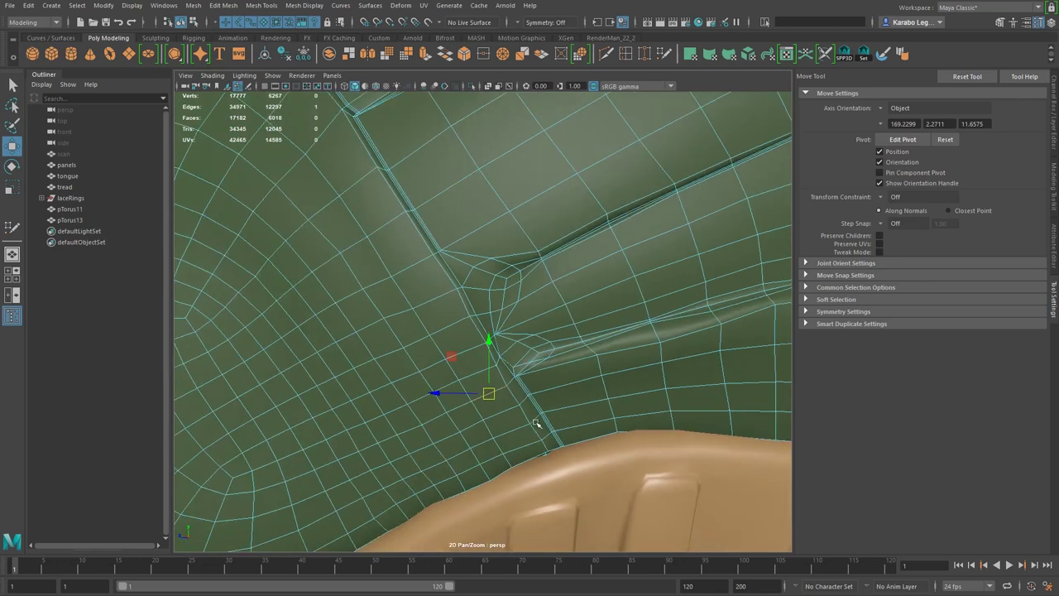
pyautogui.keyDown('alt'); pyautogui.moveTo(538, 425); pyautogui.dragTo(541, 415, button='middle'); pyautogui.keyUp('alt')
pyautogui.click(544, 418)
pyautogui.keyDown('shift'); pyautogui.click(524, 386); pyautogui.keyUp('shift')
pyautogui.keyDown('shift'); pyautogui.click(517, 366); pyautogui.keyUp('shift')
pyautogui.moveTo(526, 389); pyautogui.dragTo(530, 386)
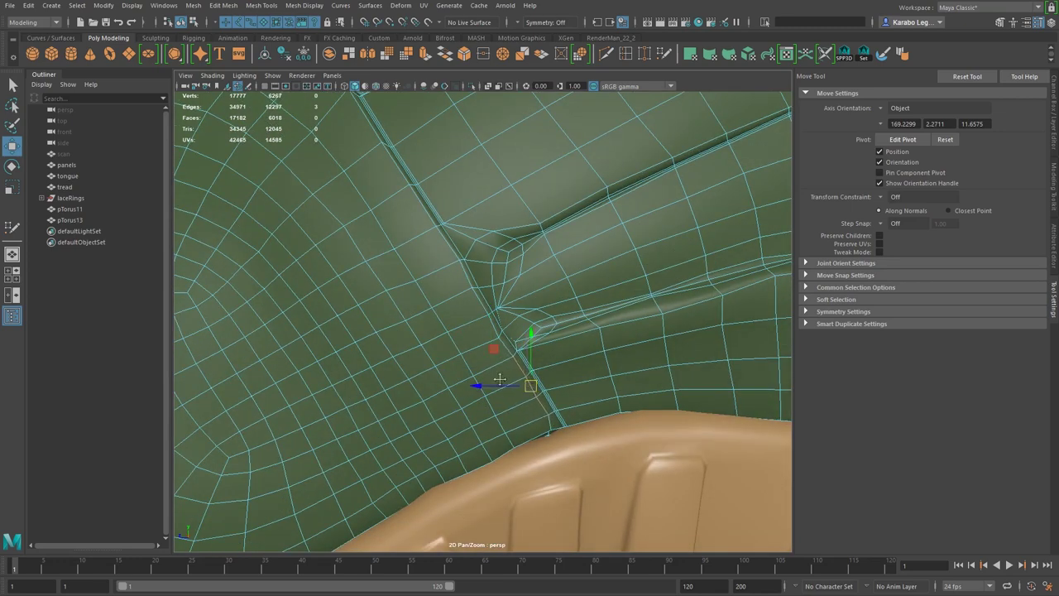
# - Pull two vertices of the upper seam junction into the corner where the two creases meet
pyautogui.keyDown('alt'); pyautogui.moveTo(500, 379); pyautogui.dragTo(489, 453, button='middle'); pyautogui.keyUp('alt')
pyautogui.keyDown('alt'); pyautogui.moveTo(489, 454); pyautogui.dragTo(553, 416, button='right'); pyautogui.keyUp('alt')
pyautogui.moveTo(449, 316); pyautogui.dragTo(402, 301, button='right')
pyautogui.moveTo(445, 317); pyautogui.dragTo(424, 354)
pyautogui.click(485, 297)
pyautogui.moveTo(485, 297); pyautogui.dragTo(429, 352)
pyautogui.keyDown('alt'); pyautogui.moveTo(570, 479); pyautogui.dragTo(536, 396, button='middle'); pyautogui.keyUp('alt')
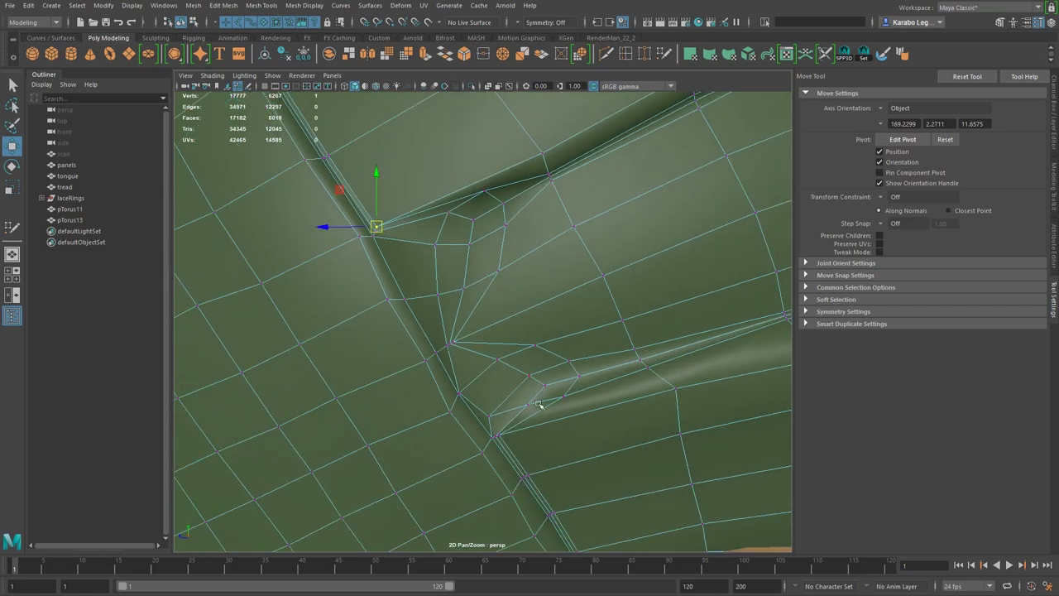
# - Gather the lower seam junction's inner vertices tightly into the corner where its two creases meet
pyautogui.keyDown('alt'); pyautogui.moveTo(561, 403); pyautogui.dragTo(460, 451); pyautogui.keyUp('alt')
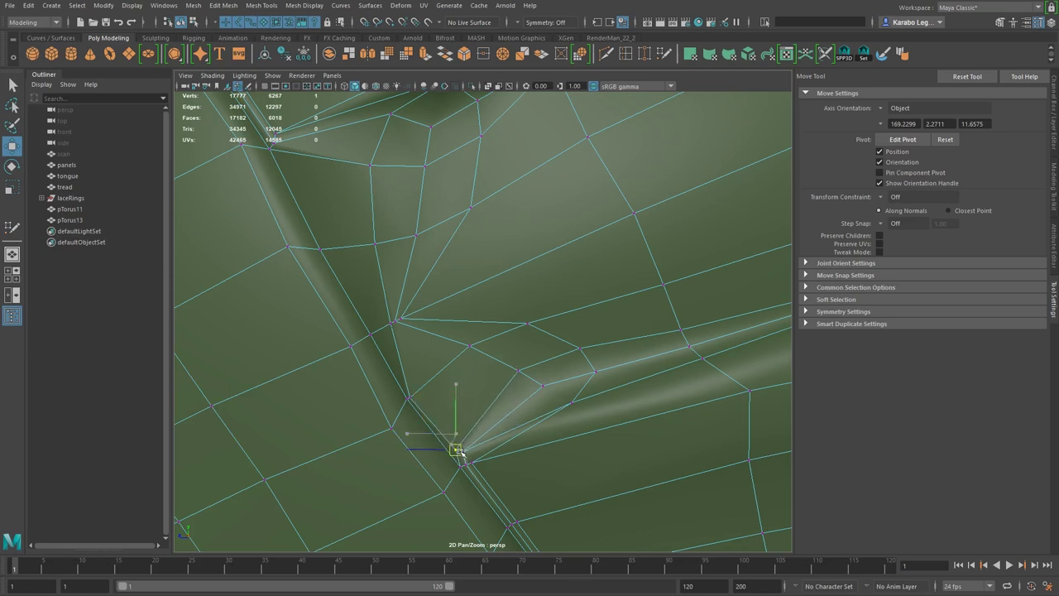
pyautogui.click(577, 406)
pyautogui.moveTo(575, 405); pyautogui.dragTo(476, 452)
pyautogui.click(546, 385)
pyautogui.moveTo(542, 384); pyautogui.dragTo(470, 443)
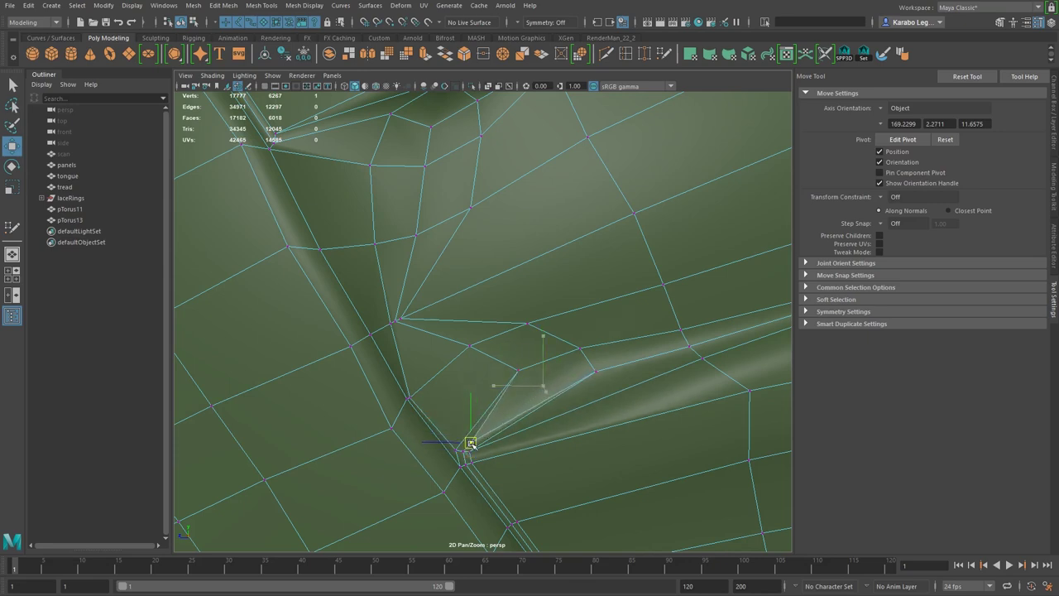
pyautogui.click(517, 370)
pyautogui.moveTo(517, 370); pyautogui.dragTo(463, 444)
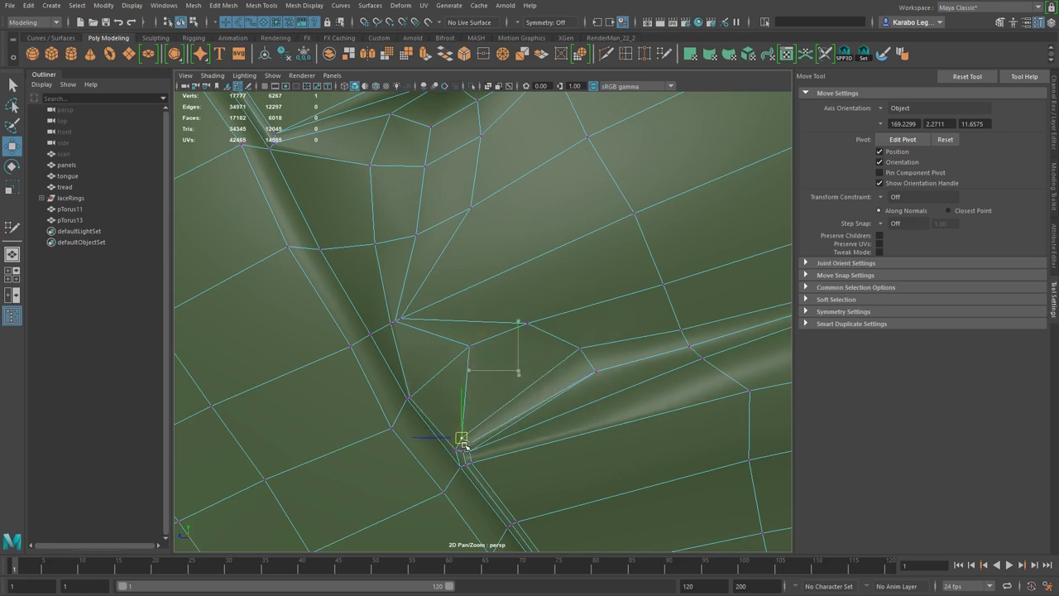
pyautogui.click(592, 374)
pyautogui.moveTo(592, 374); pyautogui.dragTo(484, 443)
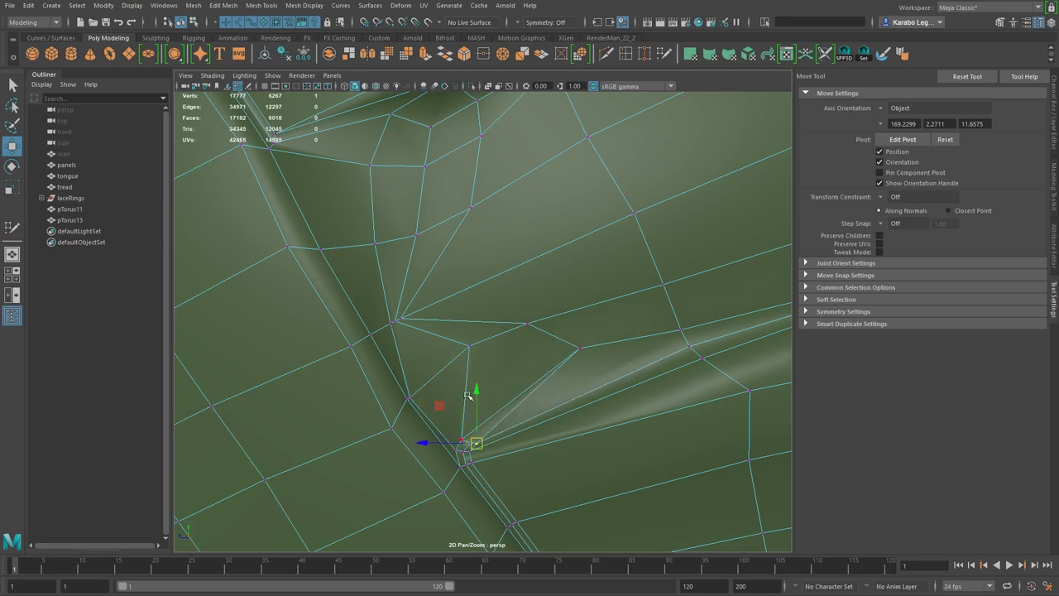
# - Shift the inner vertices just above the lower junction against the crease to form narrow parallel seam edges
pyautogui.click(470, 347)
pyautogui.moveTo(470, 347); pyautogui.dragTo(420, 389)
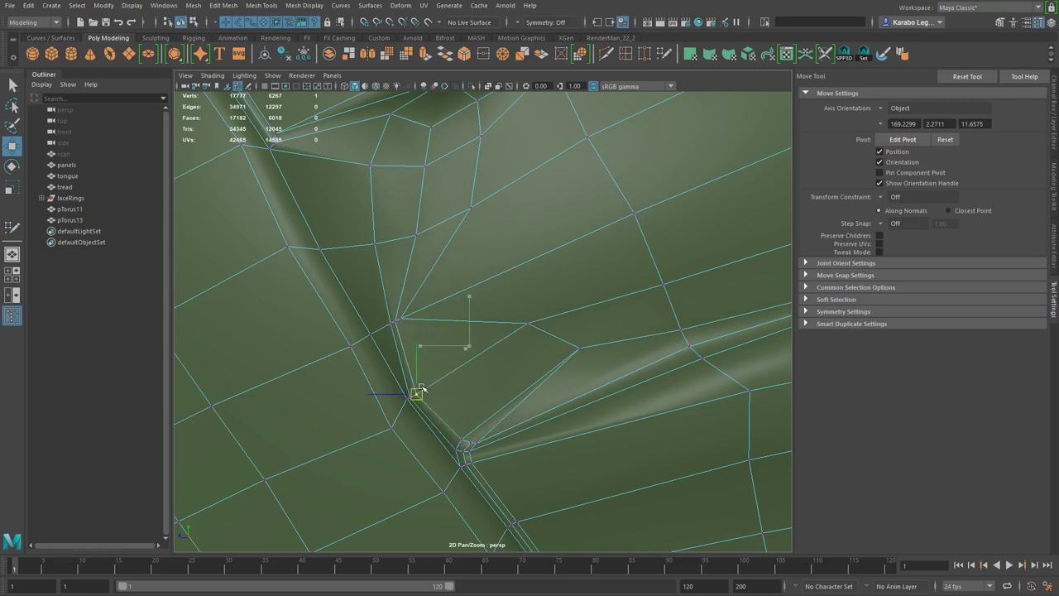
pyautogui.click(388, 321)
pyautogui.moveTo(393, 324); pyautogui.dragTo(378, 332)
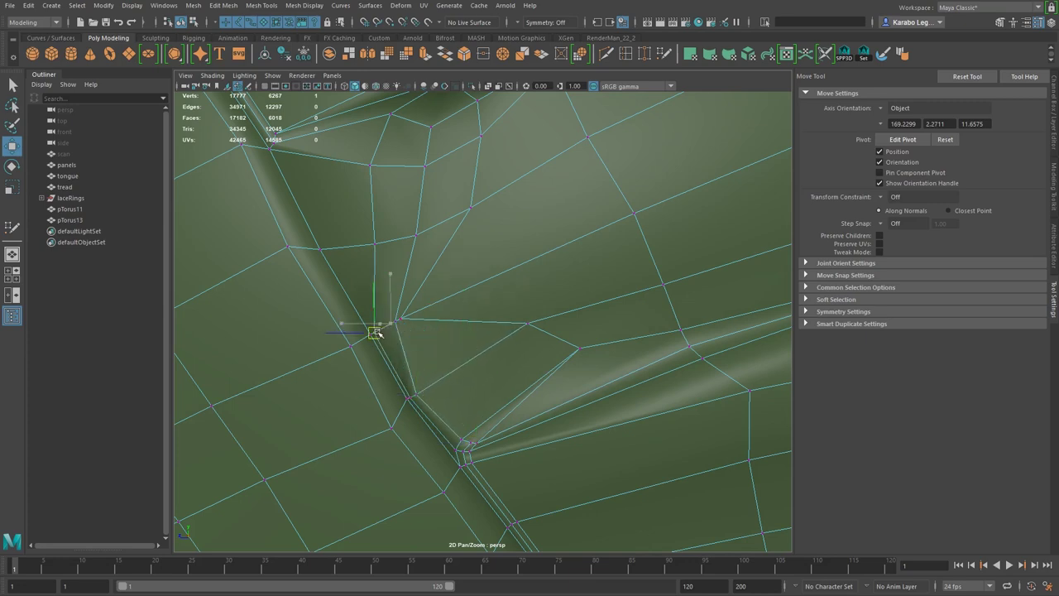
pyautogui.click(400, 320)
pyautogui.click(417, 392)
pyautogui.click(395, 321)
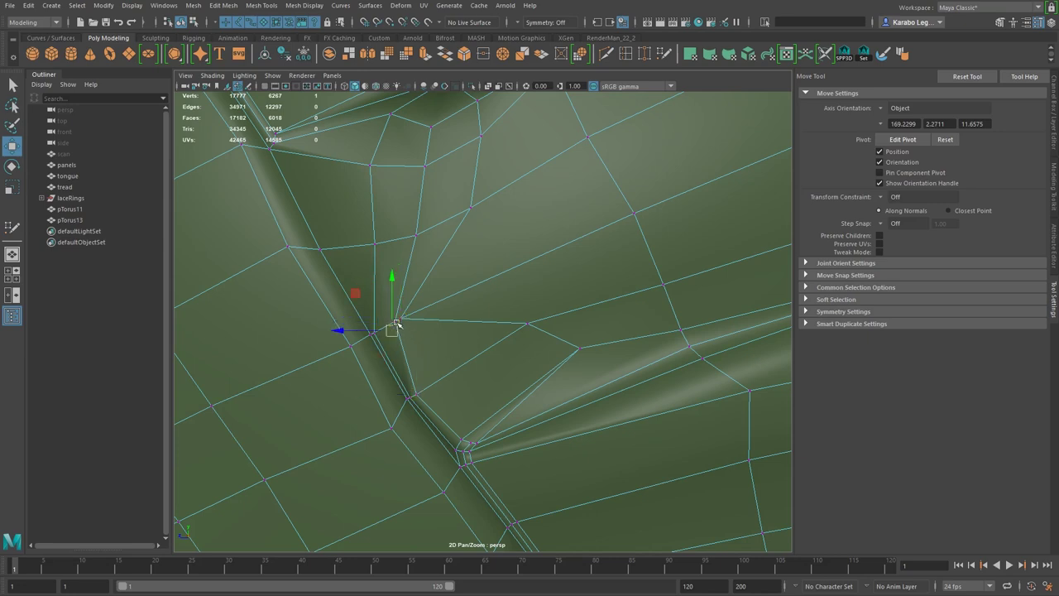
pyautogui.moveTo(395, 321); pyautogui.dragTo(381, 332)
# - Pull two vertices midway between the junctions onto the seam and spread the shared pole vertex out into the panel
pyautogui.click(374, 243)
pyautogui.moveTo(375, 243); pyautogui.dragTo(328, 248)
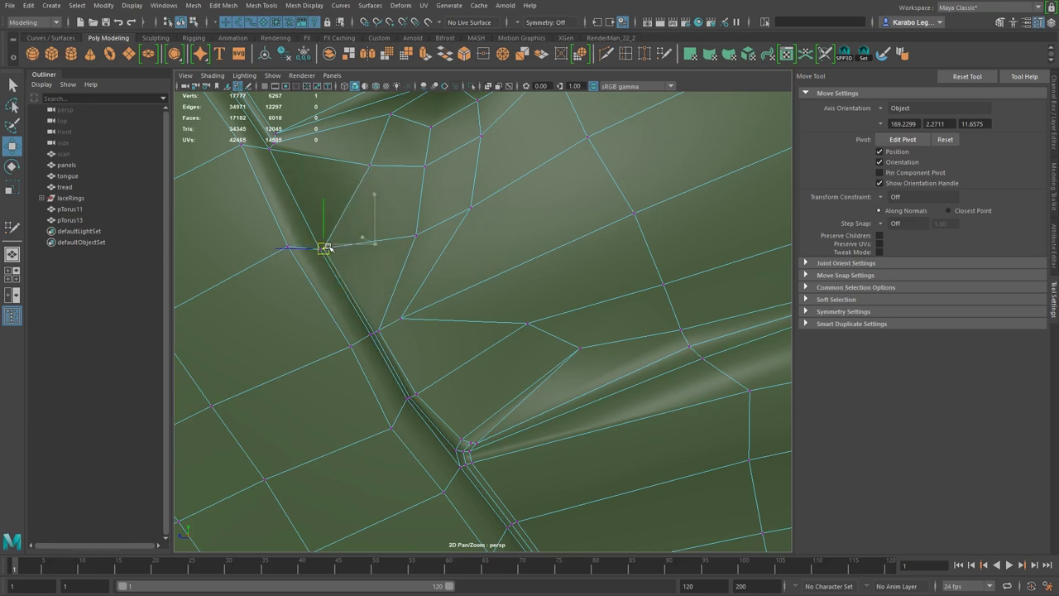
pyautogui.click(414, 237)
pyautogui.moveTo(414, 236); pyautogui.dragTo(330, 248)
pyautogui.click(402, 319)
pyautogui.moveTo(410, 320); pyautogui.dragTo(515, 268)
# - Move two remaining panel vertices near the lower junction in beside its corner and the seam
pyautogui.click(582, 348)
pyautogui.moveTo(579, 350); pyautogui.dragTo(477, 432)
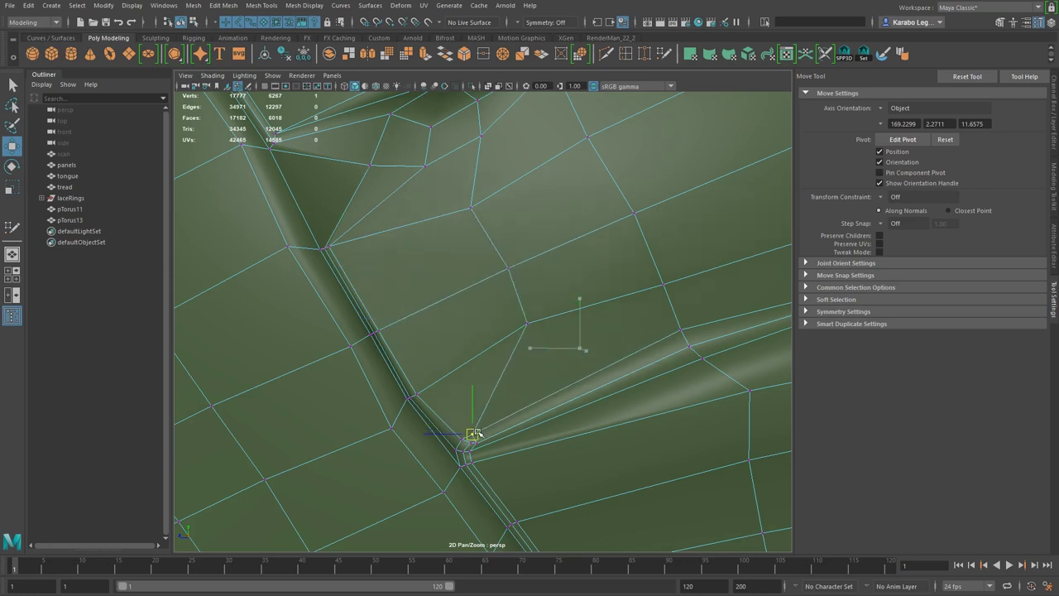
pyautogui.click(526, 321)
pyautogui.moveTo(526, 322); pyautogui.dragTo(426, 389)
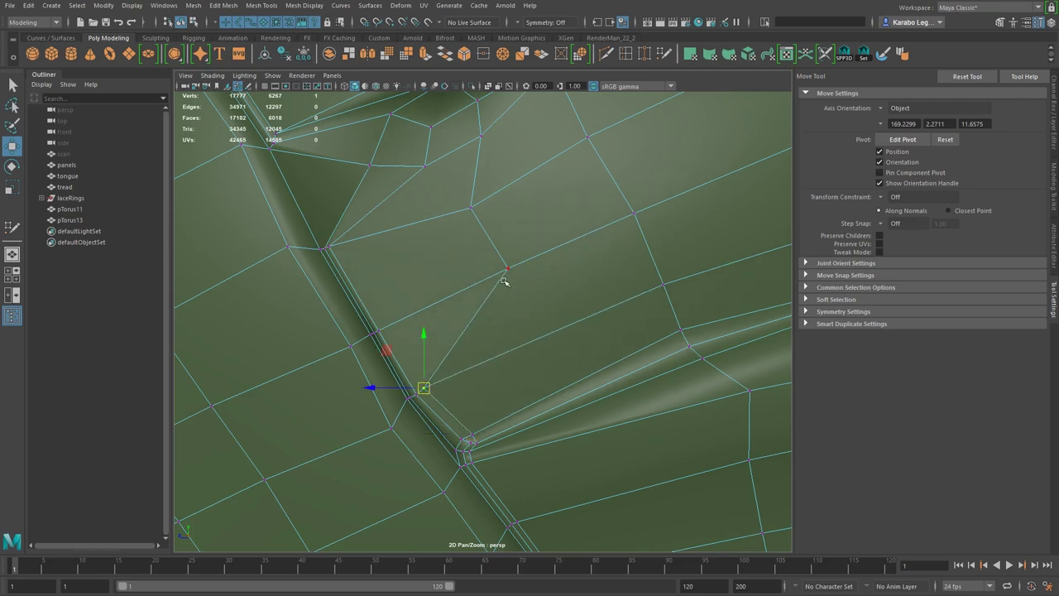
# - Tighten the first vertices along the crease branching from the lower junction so its seam edges run close together
pyautogui.keyDown('alt'); pyautogui.moveTo(611, 299); pyautogui.dragTo(637, 370, button='right'); pyautogui.keyUp('alt')
pyautogui.keyDown('alt'); pyautogui.moveTo(752, 372); pyautogui.dragTo(579, 359, button='middle'); pyautogui.keyUp('alt')
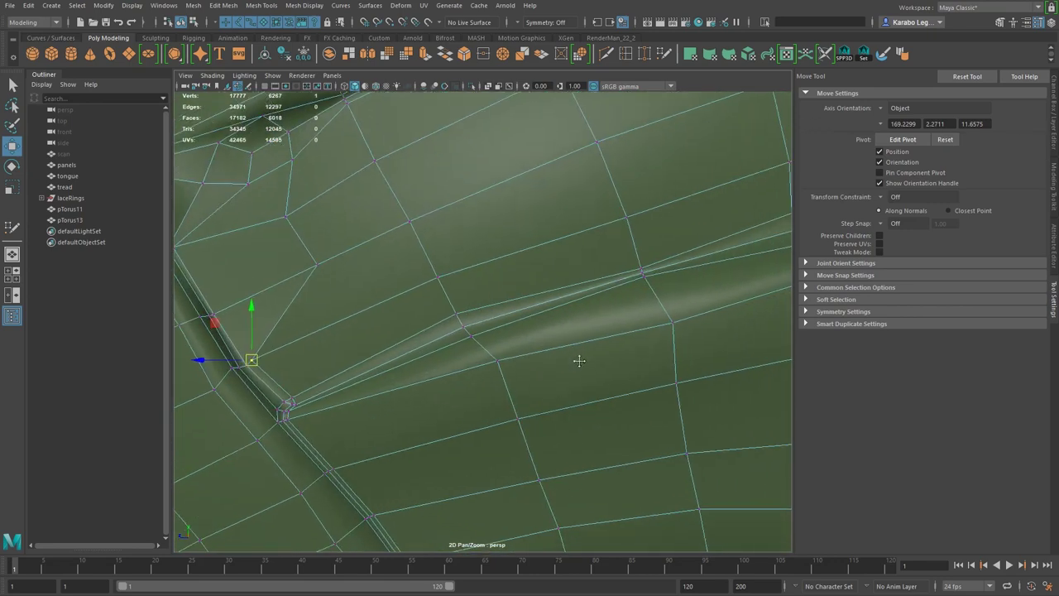
pyautogui.click(462, 325)
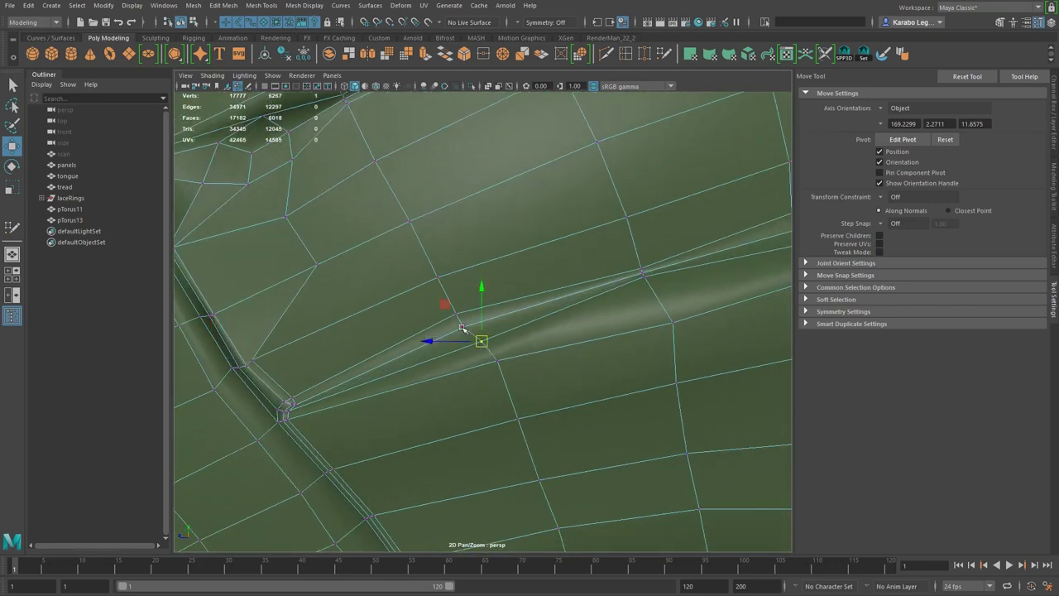
pyautogui.moveTo(467, 329); pyautogui.dragTo(474, 332)
pyautogui.click(456, 314)
# - Move the lower-side vertices farther along the branching crease up toward the seam line
pyautogui.click(671, 324)
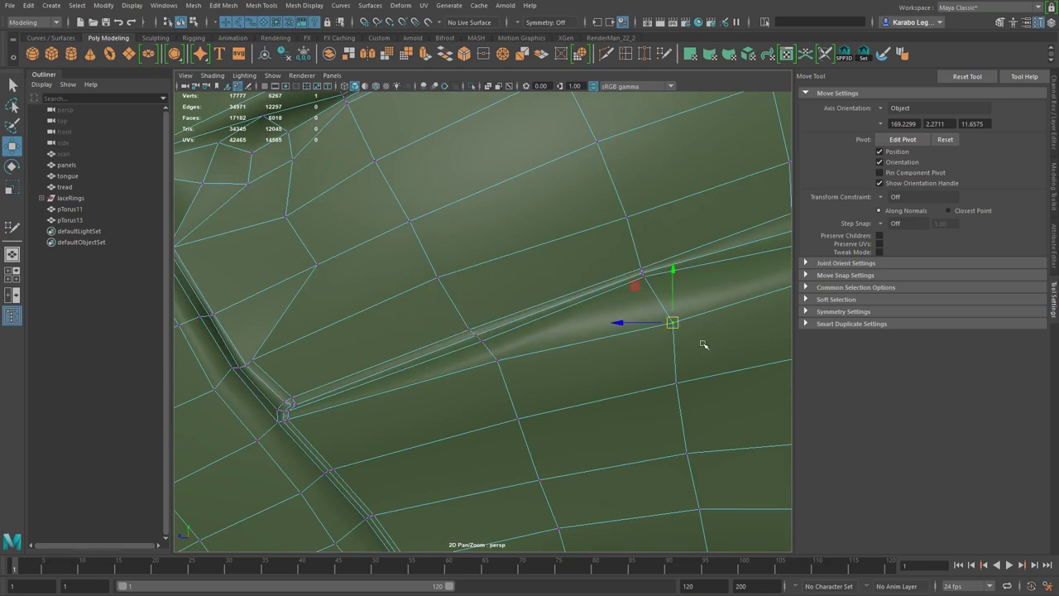
pyautogui.keyDown('alt'); pyautogui.moveTo(699, 343); pyautogui.dragTo(635, 319, button='right'); pyautogui.keyUp('alt')
pyautogui.moveTo(589, 323); pyautogui.dragTo(583, 310)
pyautogui.click(686, 297)
pyautogui.moveTo(686, 299); pyautogui.dragTo(678, 293)
pyautogui.keyDown('alt'); pyautogui.moveTo(703, 308); pyautogui.dragTo(520, 347, button='middle'); pyautogui.keyUp('alt')
pyautogui.keyDown('alt'); pyautogui.moveTo(453, 330); pyautogui.dragTo(493, 328); pyautogui.keyUp('alt')
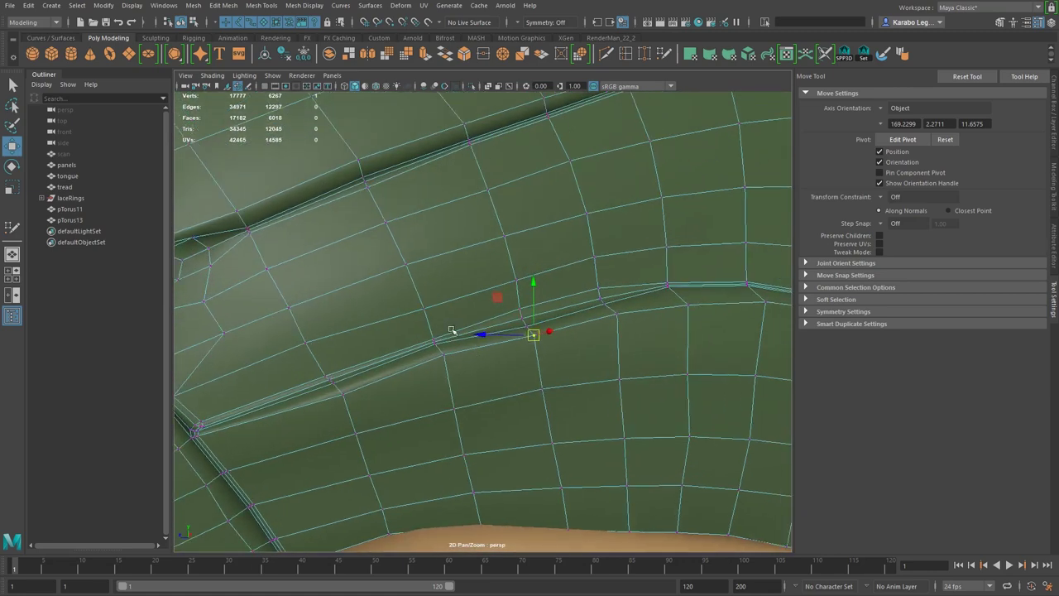
# - Narrow the middle of the branching crease by shifting two of its vertices and an upper-side edge toward the seam
pyautogui.keyDown('alt'); pyautogui.moveTo(452, 330); pyautogui.dragTo(545, 337, button='right'); pyautogui.keyUp('alt')
pyautogui.click(561, 331)
pyautogui.moveTo(562, 332); pyautogui.dragTo(556, 325)
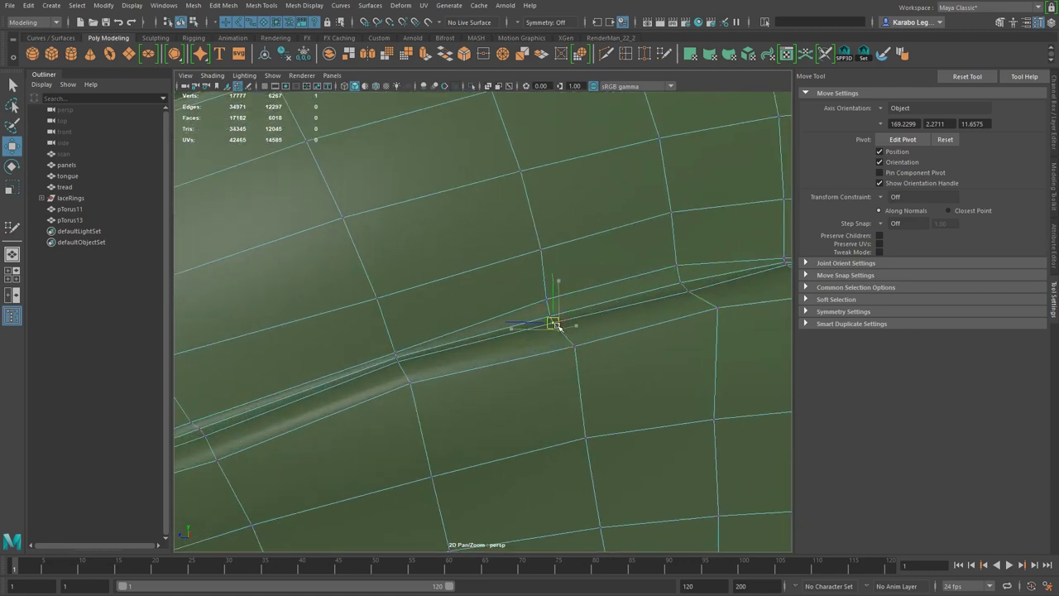
pyautogui.click(684, 292)
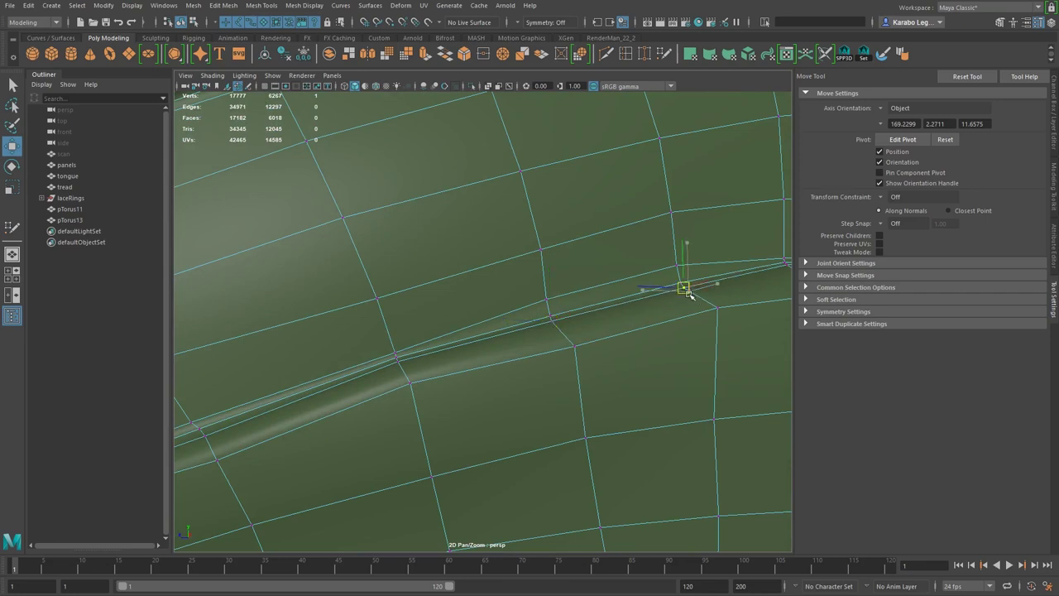
pyautogui.press('F10')
pyautogui.click(589, 288)
pyautogui.moveTo(606, 284); pyautogui.dragTo(608, 295)
pyautogui.keyDown('alt'); pyautogui.moveTo(653, 311); pyautogui.dragTo(454, 331, button='middle'); pyautogui.keyUp('alt')
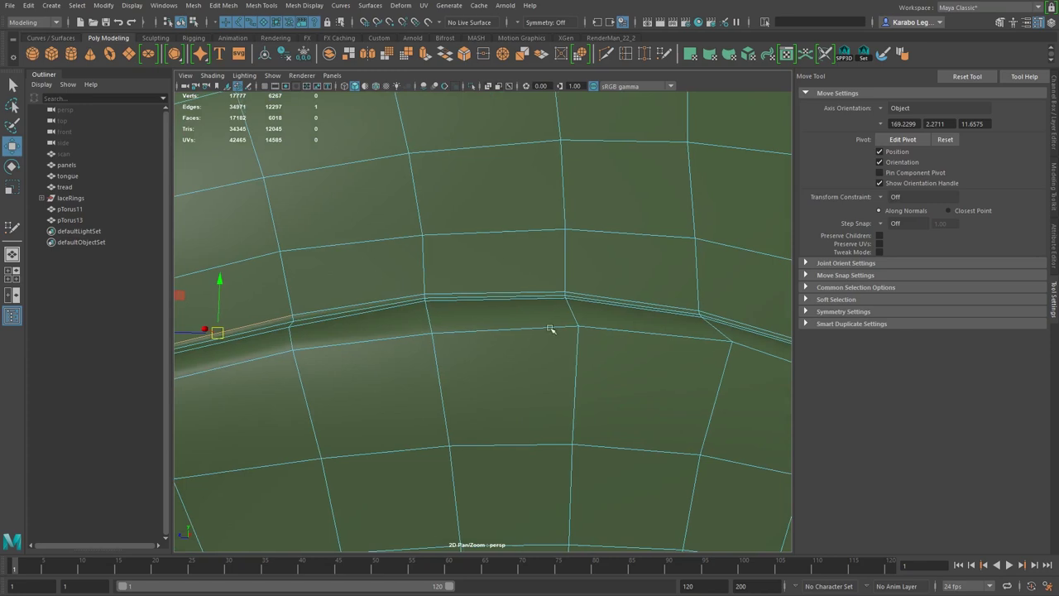
# - Return to vertex mode and refine the lower-side vertices of the crease branching from the lower junction
pyautogui.keyDown('alt'); pyautogui.moveTo(553, 328); pyautogui.dragTo(433, 303, button='right'); pyautogui.keyUp('alt')
pyautogui.keyDown('alt'); pyautogui.moveTo(432, 303); pyautogui.dragTo(505, 281, button='middle'); pyautogui.keyUp('alt')
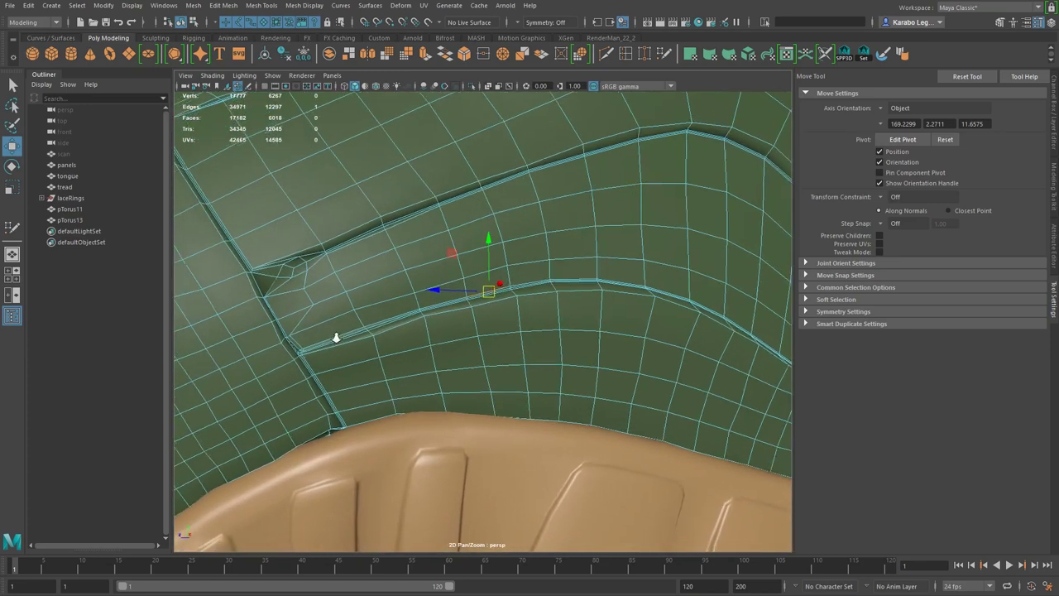
pyautogui.keyDown('alt'); pyautogui.moveTo(336, 336); pyautogui.dragTo(361, 362, button='right'); pyautogui.keyUp('alt')
pyautogui.press('F9')
pyautogui.click(329, 340)
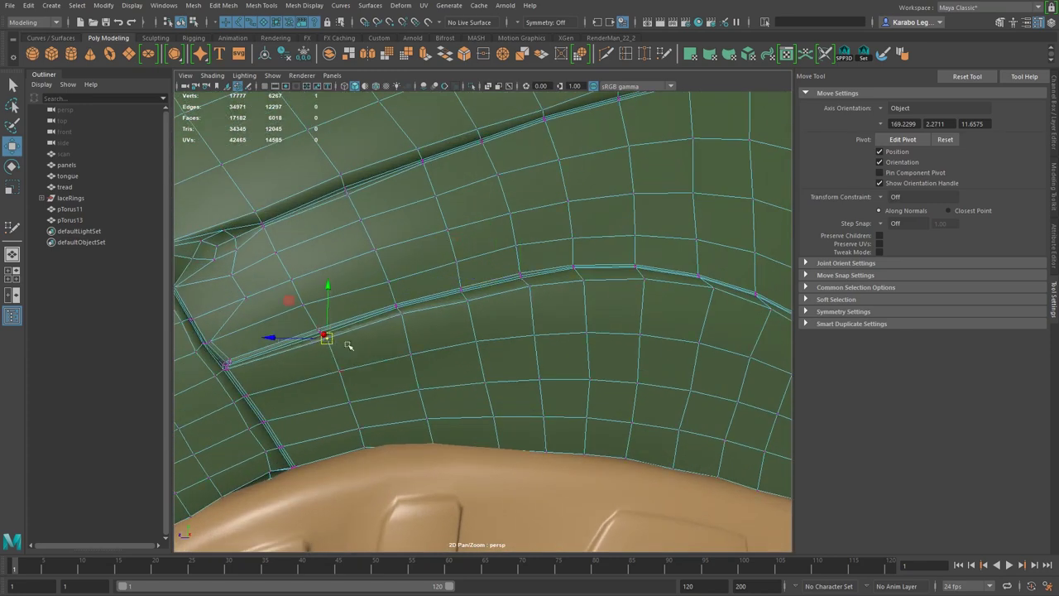
pyautogui.keyDown('alt'); pyautogui.moveTo(329, 340); pyautogui.dragTo(389, 323); pyautogui.keyUp('alt')
# - Tighten the stray lower edge and corner vertex of the small patch at the middle seam junction against the main side seam
pyautogui.keyDown('alt'); pyautogui.moveTo(563, 329); pyautogui.dragTo(380, 285, button='right'); pyautogui.keyUp('alt')
pyautogui.keyDown('alt'); pyautogui.moveTo(380, 286); pyautogui.dragTo(552, 340, button='middle'); pyautogui.keyUp('alt')
pyautogui.keyDown('alt'); pyautogui.moveTo(388, 331); pyautogui.dragTo(524, 378, button='right'); pyautogui.keyUp('alt')
pyautogui.keyDown('alt'); pyautogui.moveTo(498, 430); pyautogui.dragTo(483, 315, button='middle'); pyautogui.keyUp('alt')
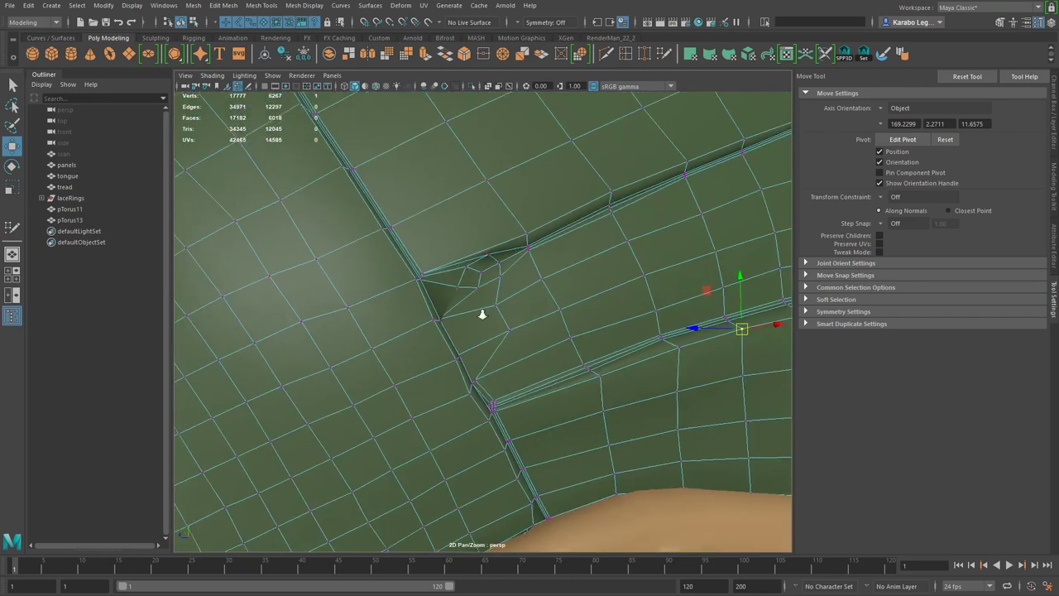
pyautogui.keyDown('alt'); pyautogui.moveTo(483, 314); pyautogui.dragTo(521, 370, button='right'); pyautogui.keyUp('alt')
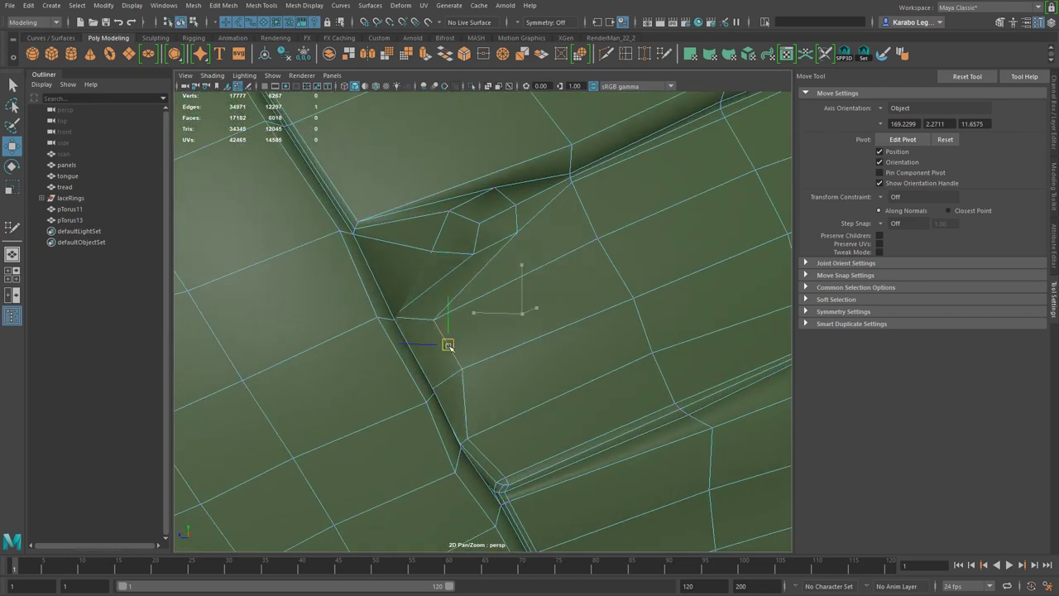
pyautogui.keyDown('alt'); pyautogui.moveTo(453, 370); pyautogui.dragTo(397, 358); pyautogui.keyUp('alt')
pyautogui.press('f')
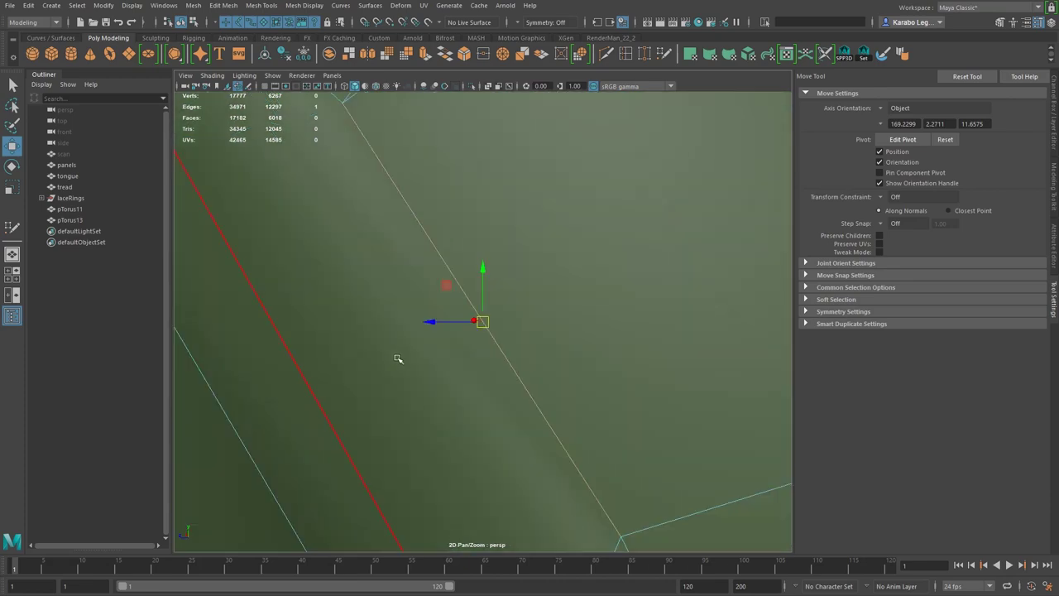
pyautogui.keyDown('alt'); pyautogui.moveTo(554, 347); pyautogui.dragTo(460, 329, button='right'); pyautogui.keyUp('alt')
pyautogui.keyDown('alt'); pyautogui.moveTo(460, 330); pyautogui.dragTo(530, 331); pyautogui.keyUp('alt')
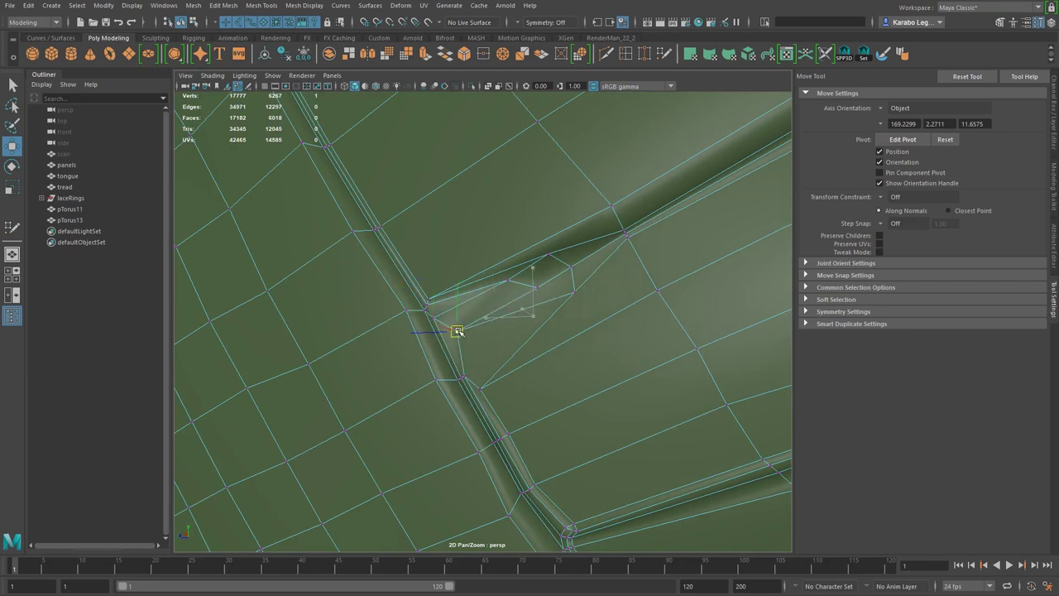
pyautogui.keyDown('alt'); pyautogui.moveTo(456, 322); pyautogui.dragTo(464, 340, button='middle'); pyautogui.keyUp('alt')
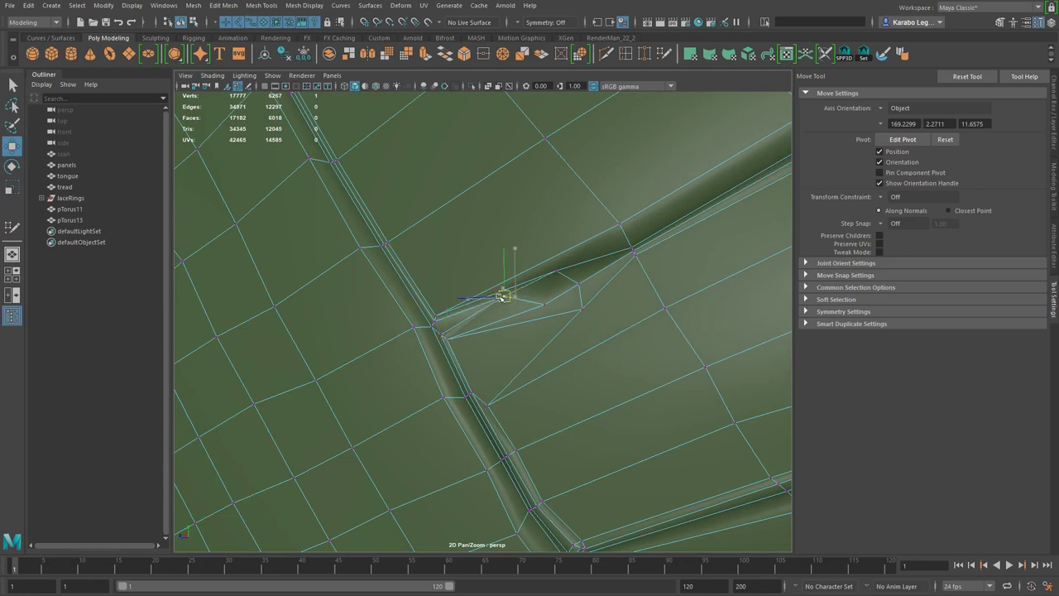
# - Gather the remaining vertices of the small patch tightly into the corner where the middle crease meets the main seam
pyautogui.moveTo(558, 273); pyautogui.dragTo(444, 322)
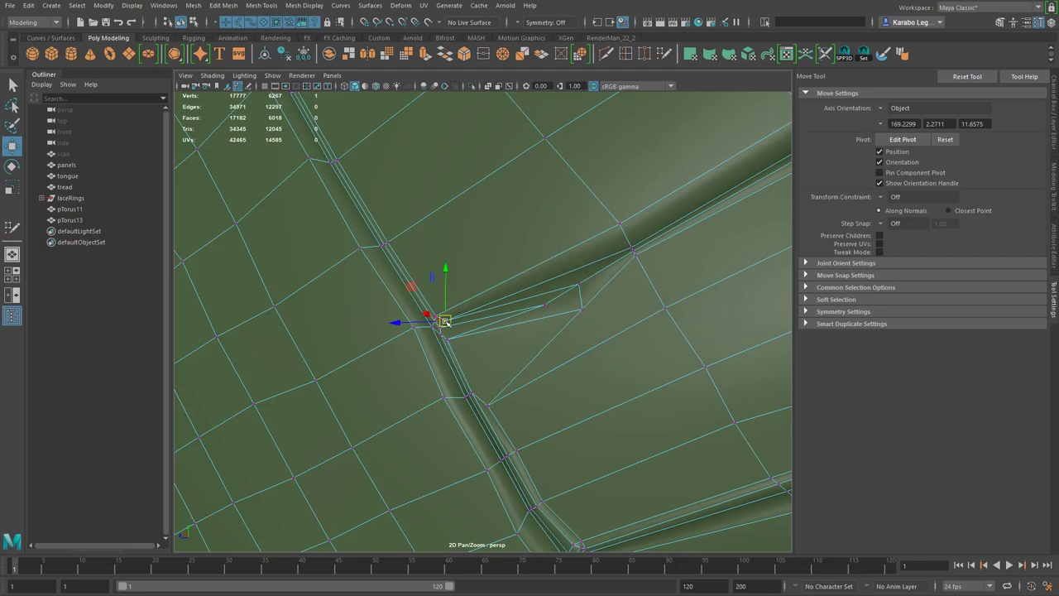
pyautogui.click(547, 308)
pyautogui.moveTo(547, 308); pyautogui.dragTo(475, 324)
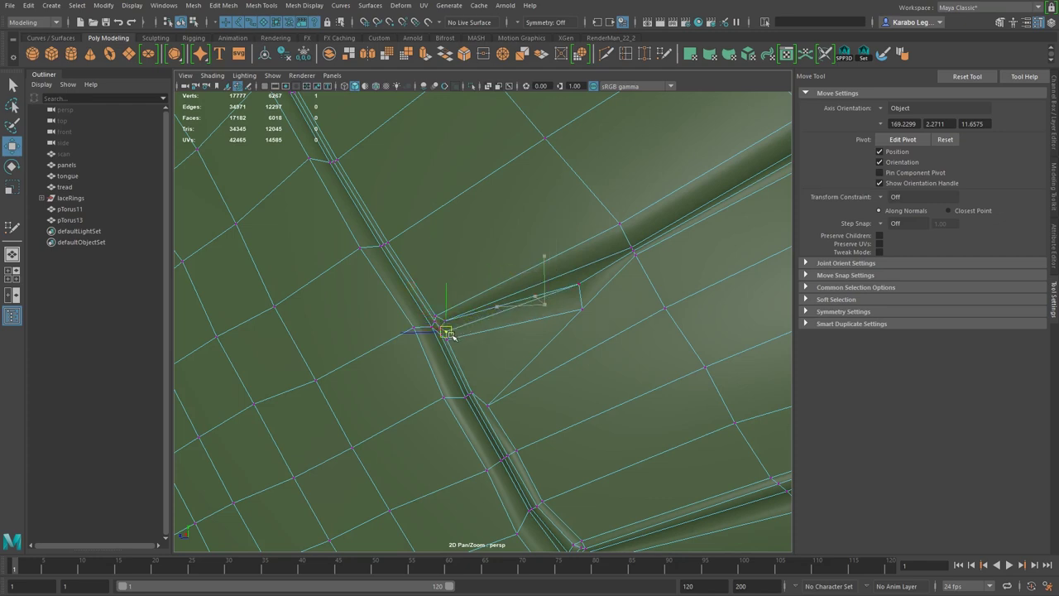
pyautogui.click(581, 284)
pyautogui.moveTo(581, 284); pyautogui.dragTo(455, 330)
pyautogui.click(579, 309)
pyautogui.moveTo(580, 308); pyautogui.dragTo(452, 342)
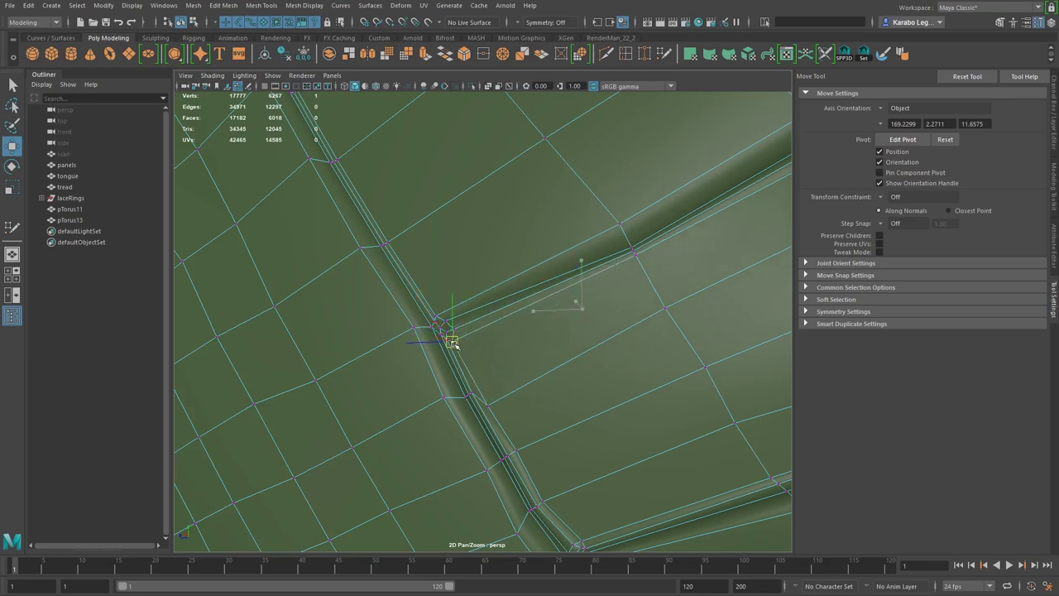
# - Shift two vertices just below the middle junction closer to the main seam line
pyautogui.click(487, 404)
pyautogui.moveTo(490, 407); pyautogui.dragTo(482, 395)
pyautogui.click(517, 453)
pyautogui.moveTo(517, 452); pyautogui.dragTo(512, 449)
pyautogui.keyDown('alt'); pyautogui.moveTo(512, 446); pyautogui.dragTo(447, 320, button='right'); pyautogui.keyUp('alt')
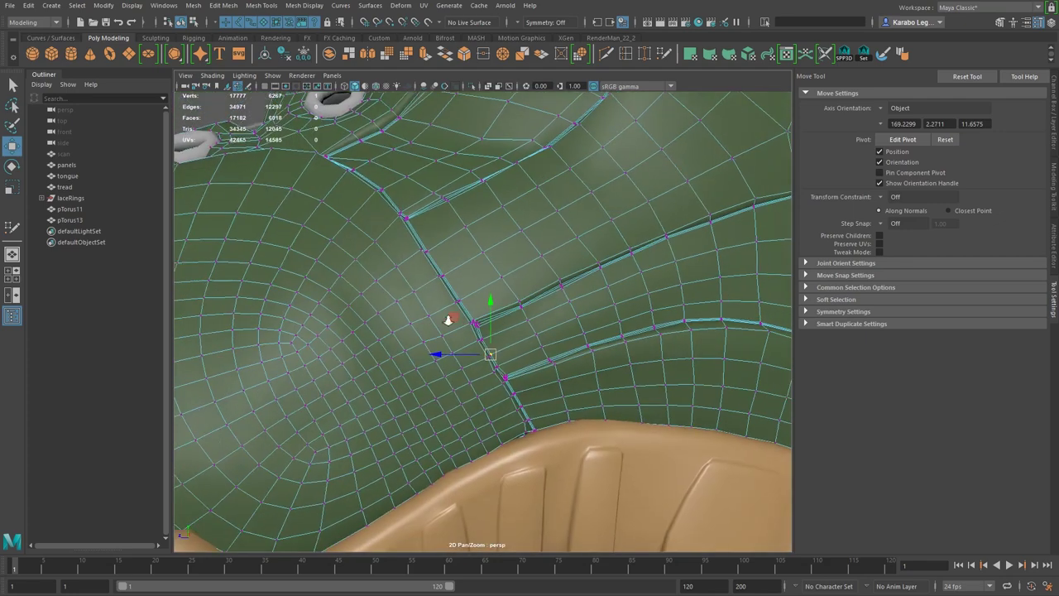
# - Preview the panels mesh smoothed, examine the side seams and junctions, and return to the unsmoothed display
pyautogui.moveTo(705, 352); pyautogui.dragTo(731, 333, button='right')
pyautogui.press('3')
pyautogui.keyDown('alt'); pyautogui.moveTo(728, 448); pyautogui.dragTo(488, 347, button='right'); pyautogui.keyUp('alt')
pyautogui.click(480, 468)
pyautogui.keyDown('alt'); pyautogui.moveTo(550, 473); pyautogui.dragTo(468, 440); pyautogui.keyUp('alt')
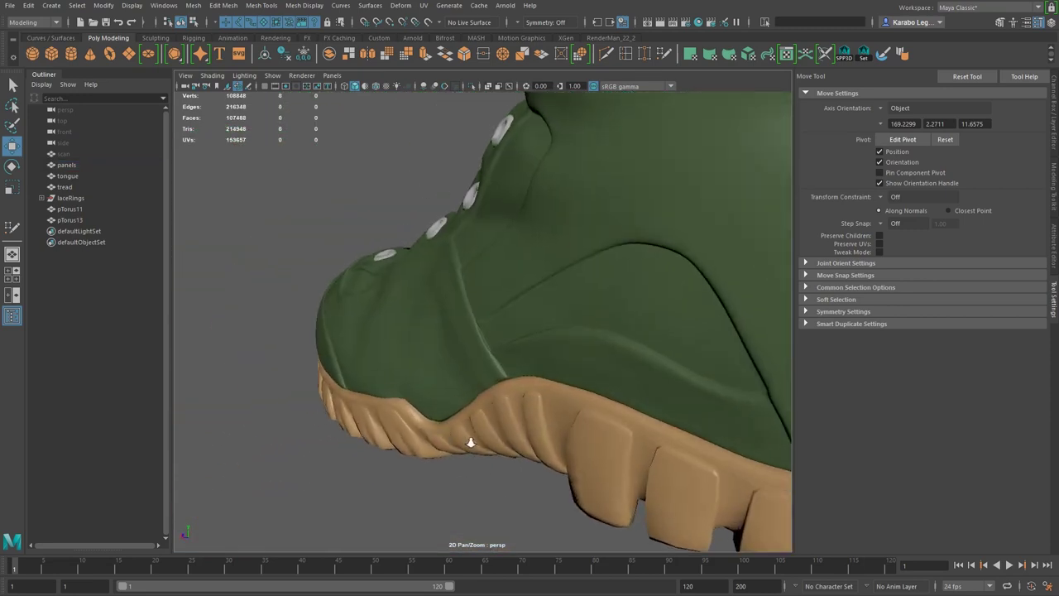
pyautogui.keyDown('alt'); pyautogui.moveTo(468, 439); pyautogui.dragTo(481, 363, button='right'); pyautogui.keyUp('alt')
pyautogui.click(489, 347)
pyautogui.press('1')
pyautogui.scroll(5, 480, 364)
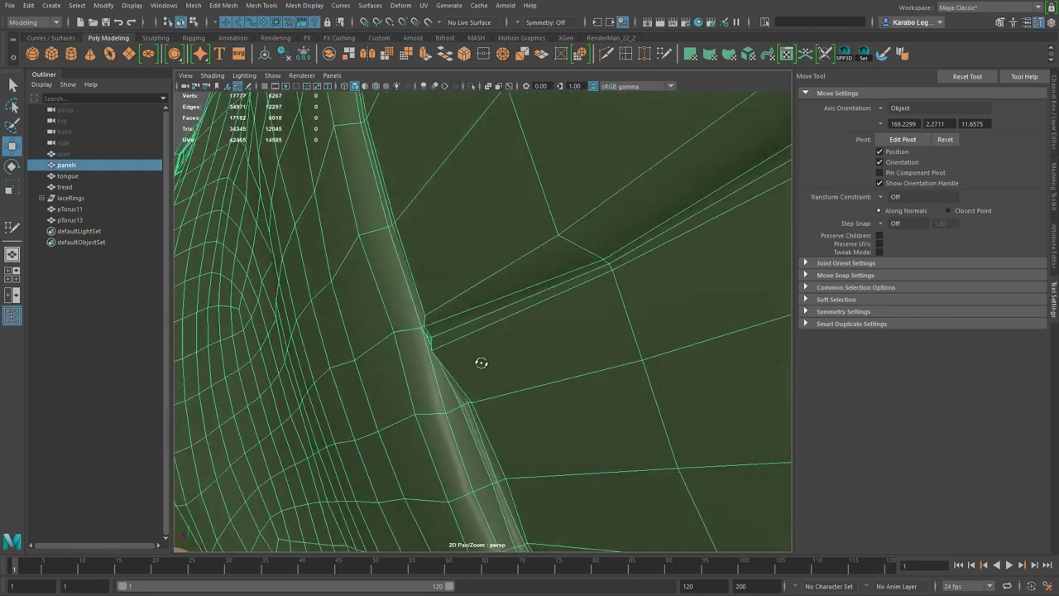
# - Select the three small faces at the middle junction, scale them slightly and reposition them relative to the main seam
pyautogui.moveTo(431, 333); pyautogui.dragTo(431, 343, button='right')
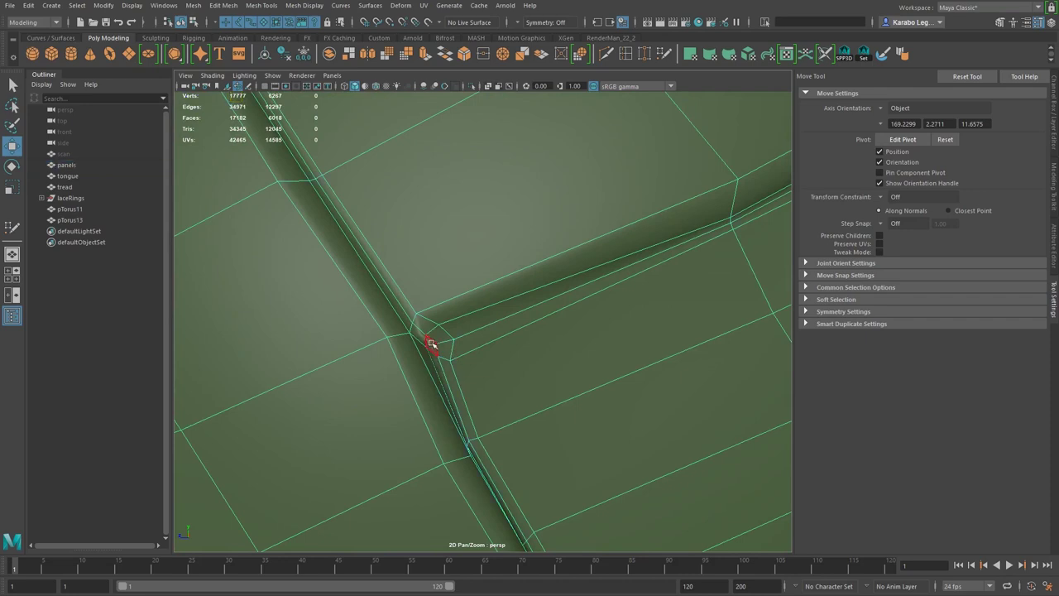
pyautogui.keyDown('shift'); pyautogui.click(448, 350); pyautogui.keyUp('shift')
pyautogui.keyDown('alt'); pyautogui.moveTo(465, 369); pyautogui.dragTo(398, 388); pyautogui.keyUp('alt')
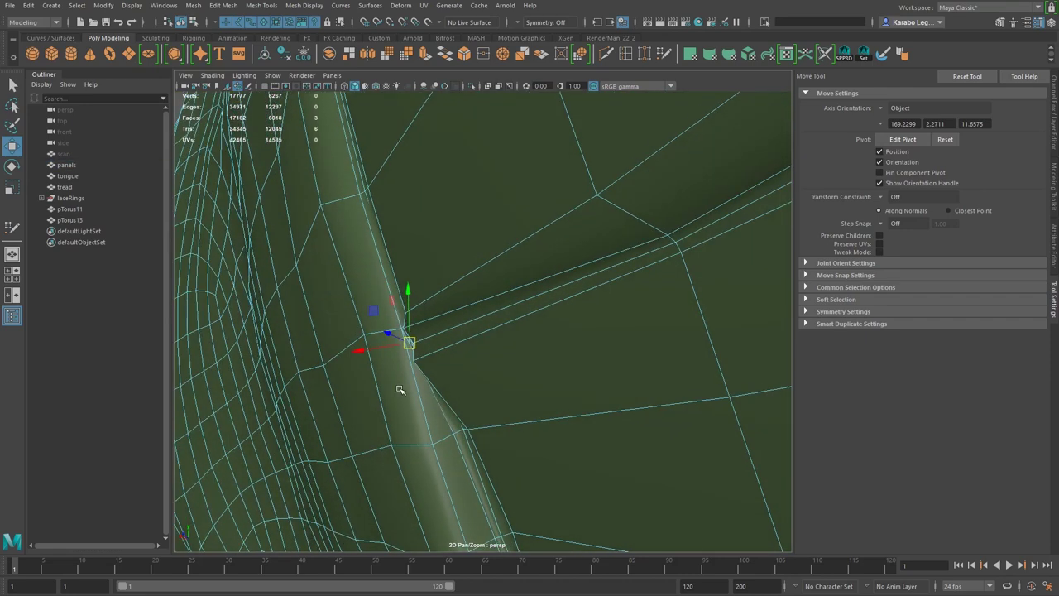
pyautogui.press('r')
pyautogui.moveTo(438, 348); pyautogui.dragTo(440, 348)
pyautogui.keyDown('alt'); pyautogui.moveTo(440, 348); pyautogui.dragTo(418, 366); pyautogui.keyUp('alt')
pyautogui.press('w')
pyautogui.moveTo(360, 341); pyautogui.dragTo(473, 318)
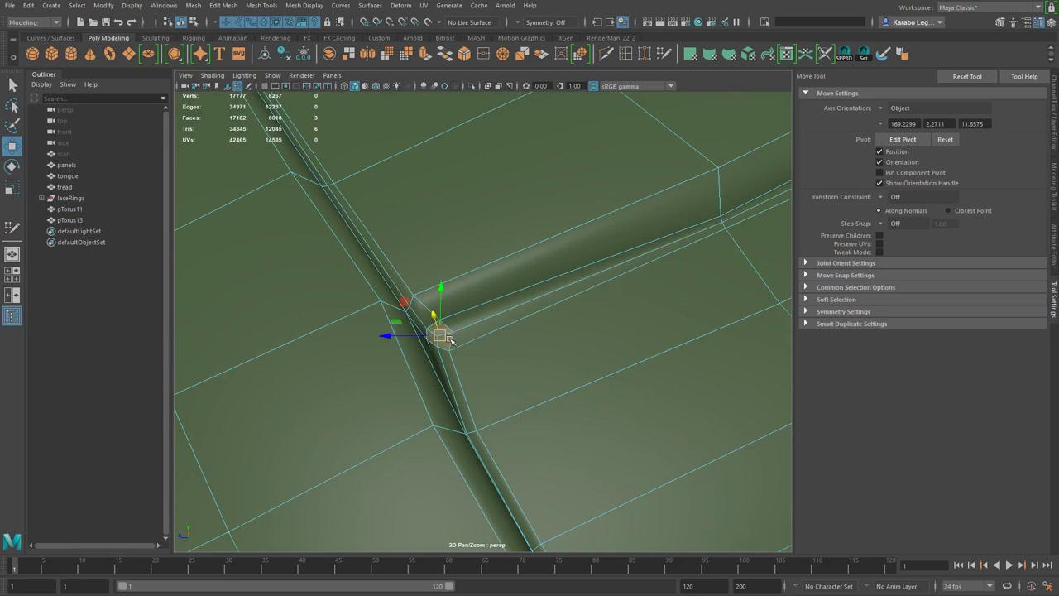
pyautogui.keyDown('alt'); pyautogui.moveTo(476, 367); pyautogui.dragTo(374, 404); pyautogui.keyUp('alt')
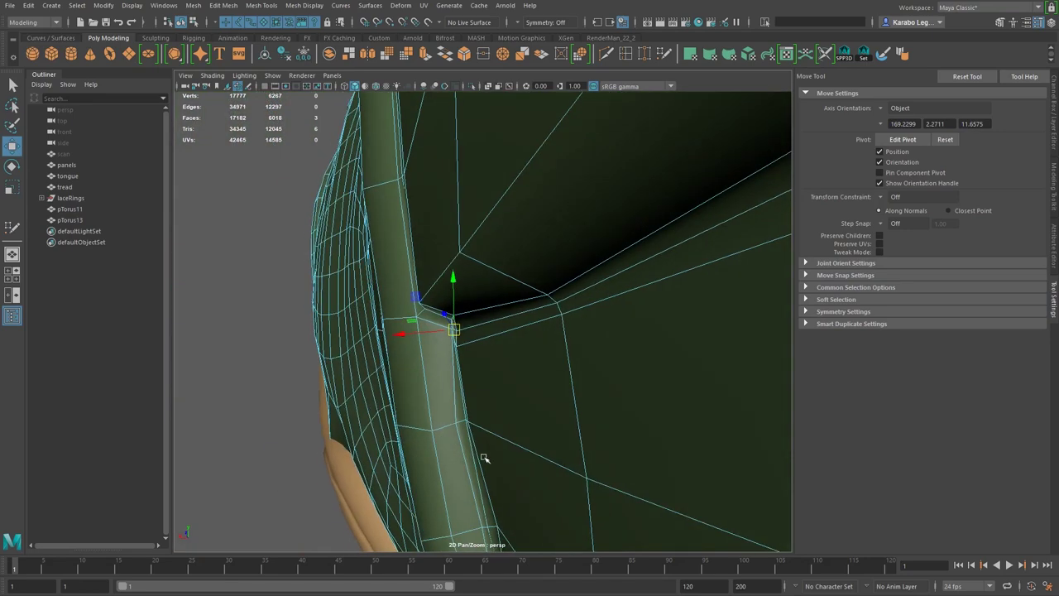
# - Adjust individual vertices around and below the middle junction to align the groove, and return to object mode
pyautogui.moveTo(479, 442); pyautogui.dragTo(458, 439, button='right')
pyautogui.click(456, 426)
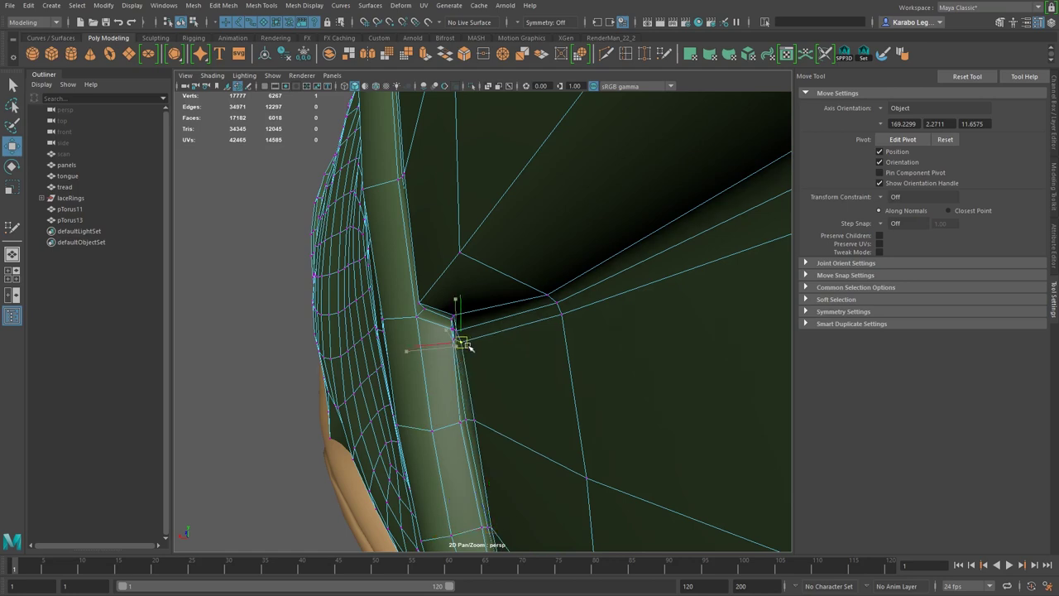
pyautogui.keyDown('alt'); pyautogui.moveTo(473, 345); pyautogui.dragTo(526, 283); pyautogui.keyUp('alt')
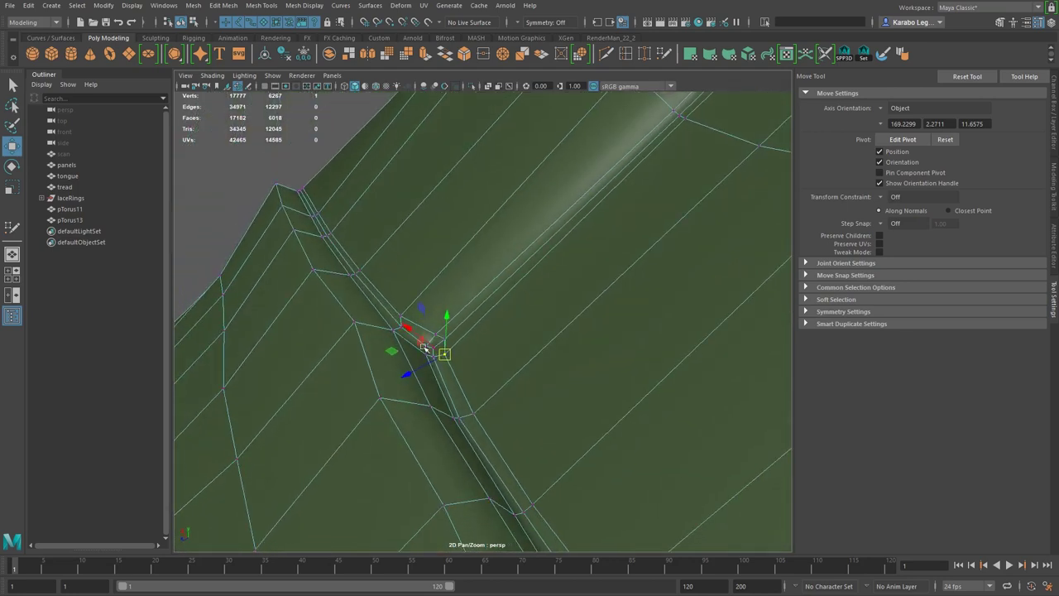
pyautogui.keyDown('alt'); pyautogui.moveTo(425, 347); pyautogui.dragTo(454, 377, button='right'); pyautogui.keyUp('alt')
pyautogui.moveTo(406, 336); pyautogui.dragTo(404, 334)
pyautogui.moveTo(404, 337)
pyautogui.keyDown('alt'); pyautogui.mouseDown()
pyautogui.moveTo(398, 400)
pyautogui.moveTo(393, 380)
pyautogui.moveTo(408, 345)
pyautogui.mouseUp(); pyautogui.keyUp('alt')
pyautogui.moveTo(474, 480); pyautogui.dragTo(474, 480)
pyautogui.keyDown('alt'); pyautogui.moveTo(474, 482); pyautogui.dragTo(483, 502); pyautogui.keyUp('alt')
pyautogui.moveTo(414, 470); pyautogui.dragTo(423, 470)
pyautogui.keyDown('alt'); pyautogui.moveTo(530, 451); pyautogui.dragTo(551, 420); pyautogui.keyUp('alt')
pyautogui.moveTo(562, 448); pyautogui.dragTo(662, 369, button='right')
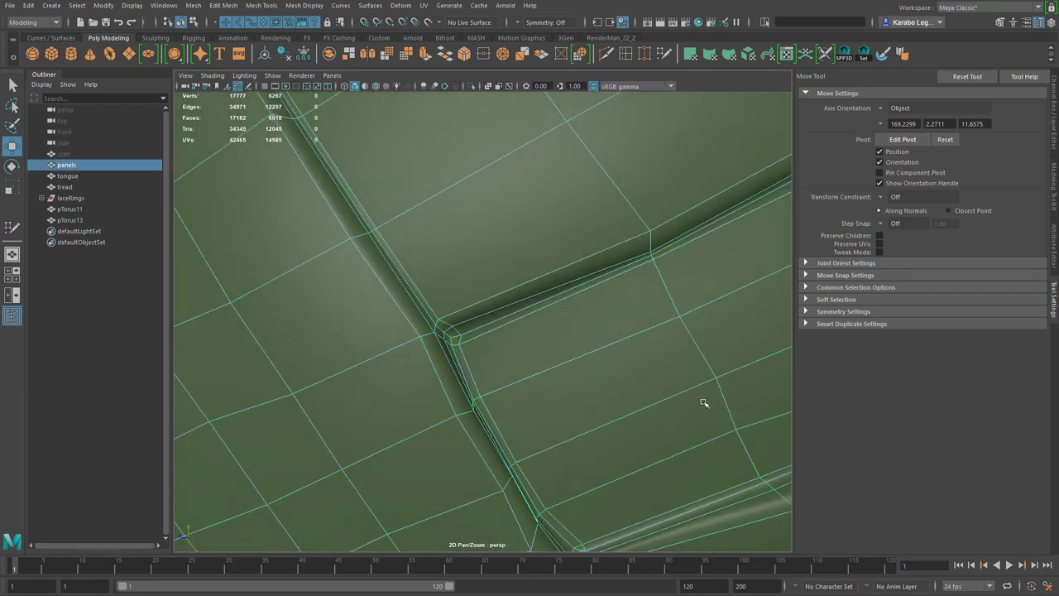
# - Examine the smoothed panels mesh around the cleaned side seam junctions and across the boot's side
pyautogui.keyDown('alt'); pyautogui.moveTo(704, 403); pyautogui.dragTo(497, 395, button='right'); pyautogui.keyUp('alt')
pyautogui.keyDown('alt'); pyautogui.moveTo(497, 395); pyautogui.dragTo(520, 407); pyautogui.keyUp('alt')
pyautogui.keyDown('alt'); pyautogui.moveTo(554, 437); pyautogui.dragTo(423, 429); pyautogui.keyUp('alt')
pyautogui.click(391, 397)
pyautogui.keyDown('alt'); pyautogui.moveTo(439, 361); pyautogui.dragTo(537, 372); pyautogui.keyUp('alt')
pyautogui.keyDown('alt'); pyautogui.moveTo(537, 372); pyautogui.dragTo(434, 364, button='right'); pyautogui.keyUp('alt')
pyautogui.keyDown('alt'); pyautogui.moveTo(434, 363); pyautogui.dragTo(610, 376); pyautogui.keyUp('alt')
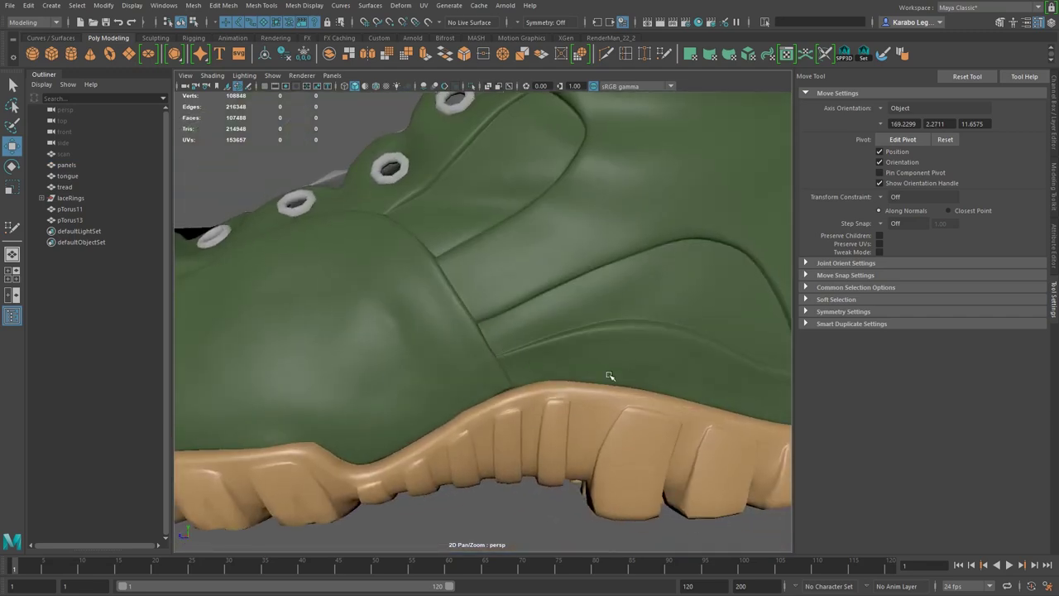
pyautogui.keyDown('alt'); pyautogui.moveTo(728, 389); pyautogui.dragTo(598, 463, button='middle'); pyautogui.keyUp('alt')
pyautogui.keyDown('alt'); pyautogui.moveTo(598, 463); pyautogui.dragTo(359, 427, button='right'); pyautogui.keyUp('alt')
pyautogui.keyDown('alt'); pyautogui.moveTo(359, 427); pyautogui.dragTo(486, 281); pyautogui.keyUp('alt')
# - Select the panels mesh and save the scene, continuing past the student version notice
pyautogui.click(505, 313)
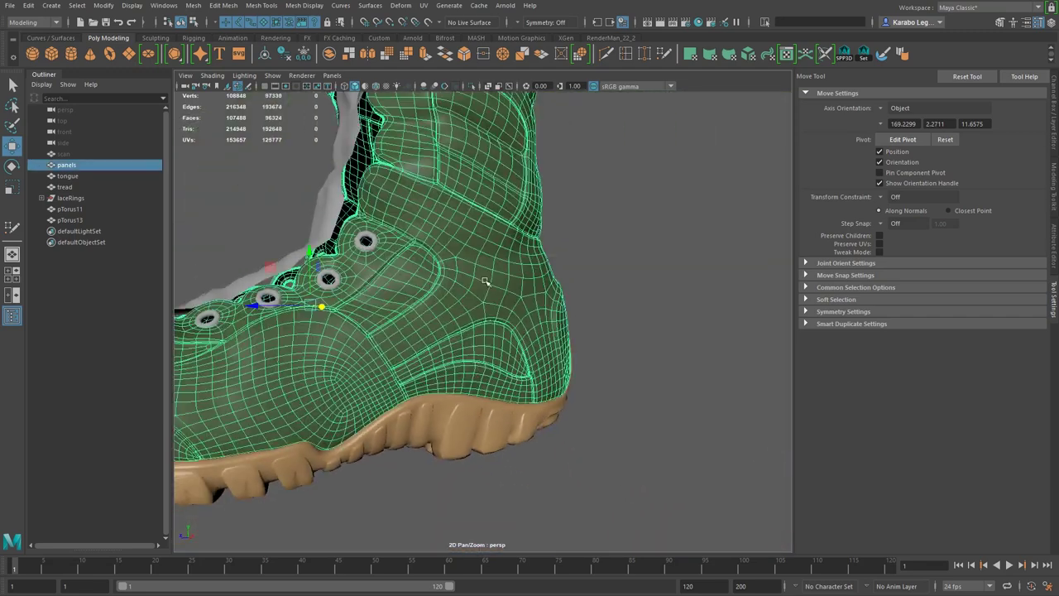
pyautogui.hotkey('ctrl', 's')
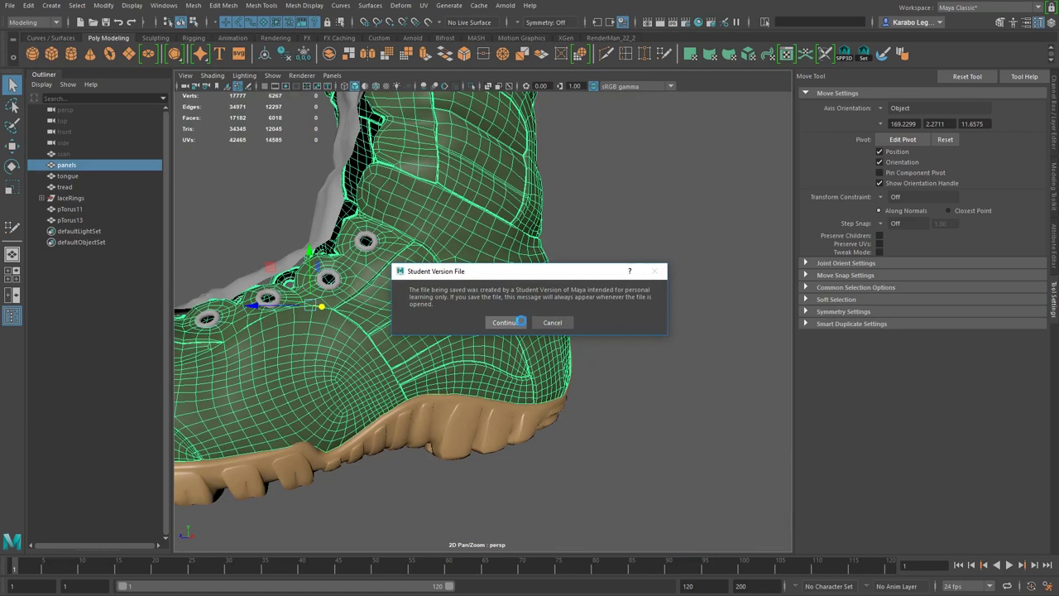
pyautogui.click(519, 322)
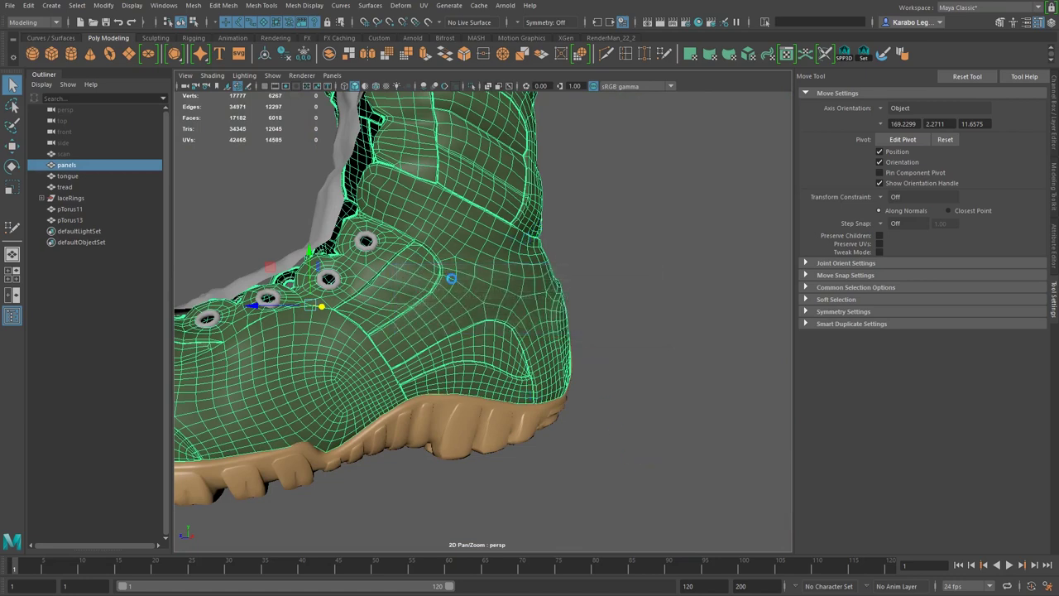
# - Inspect the panels wireframe all around the boot, including the seams on the opposite side
pyautogui.keyDown('alt'); pyautogui.moveTo(441, 232); pyautogui.dragTo(518, 333, button='middle'); pyautogui.keyUp('alt')
pyautogui.scroll(4, 517, 334)
pyautogui.keyDown('alt'); pyautogui.moveTo(475, 355); pyautogui.dragTo(515, 369); pyautogui.keyUp('alt')
pyautogui.scroll(-4, 430, 352)
pyautogui.keyDown('alt'); pyautogui.moveTo(430, 352); pyautogui.dragTo(397, 372); pyautogui.keyUp('alt')
pyautogui.keyDown('alt'); pyautogui.moveTo(323, 451); pyautogui.dragTo(437, 316, button='middle'); pyautogui.keyUp('alt')
pyautogui.keyDown('alt'); pyautogui.moveTo(436, 315); pyautogui.dragTo(1, 324); pyautogui.keyUp('alt')
pyautogui.keyDown('alt'); pyautogui.moveTo(475, 393); pyautogui.dragTo(434, 478, button='middle'); pyautogui.keyUp('alt')
pyautogui.moveTo(521, 376)
pyautogui.keyDown('alt'); pyautogui.mouseDown()
pyautogui.moveTo(463, 376)
pyautogui.moveTo(526, 375)
pyautogui.mouseUp(); pyautogui.keyUp('alt')
pyautogui.keyDown('alt'); pyautogui.moveTo(369, 421); pyautogui.dragTo(500, 409); pyautogui.keyUp('alt')
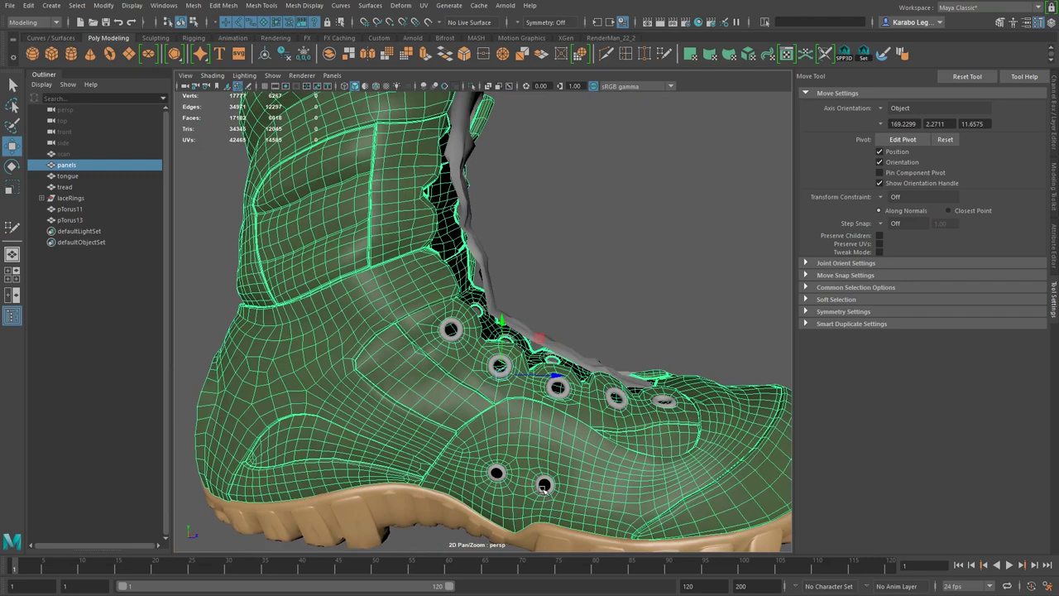
pyautogui.keyDown('alt'); pyautogui.moveTo(637, 455); pyautogui.dragTo(596, 454); pyautogui.keyUp('alt')
pyautogui.keyDown('alt'); pyautogui.moveTo(360, 523); pyautogui.dragTo(429, 529); pyautogui.keyUp('alt')
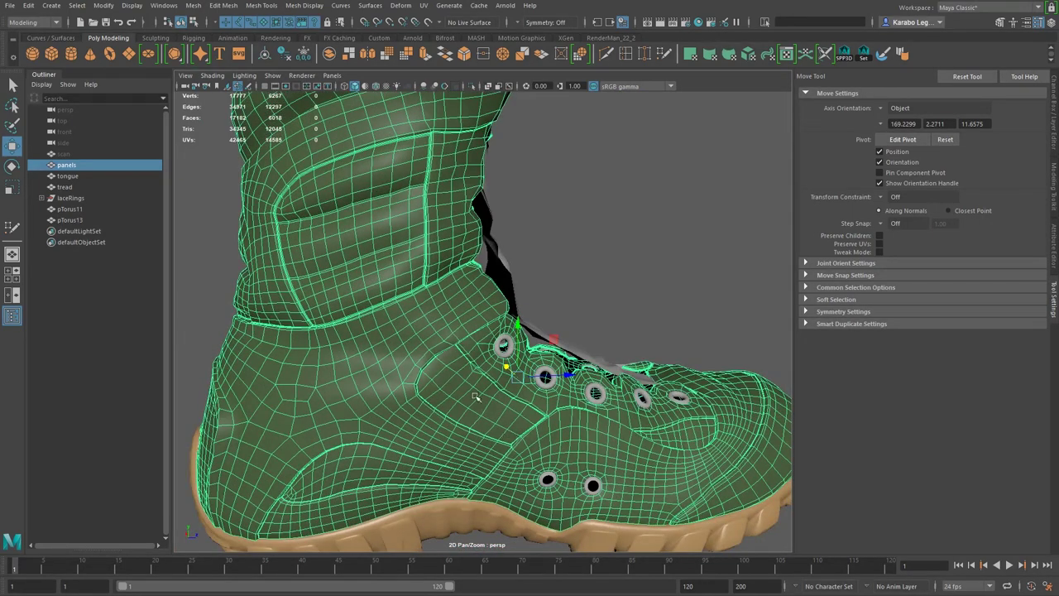
# - Move the stray vertex beside the opposite side's eyelet panel seam onto the seam line
pyautogui.keyDown('alt'); pyautogui.moveTo(476, 397); pyautogui.dragTo(522, 434, button='right'); pyautogui.keyUp('alt')
pyautogui.keyDown('alt'); pyautogui.moveTo(522, 434); pyautogui.dragTo(496, 367); pyautogui.keyUp('alt')
pyautogui.keyDown('alt'); pyautogui.moveTo(496, 366); pyautogui.dragTo(518, 397, button='right'); pyautogui.keyUp('alt')
pyautogui.keyDown('alt'); pyautogui.moveTo(517, 397); pyautogui.dragTo(544, 397); pyautogui.keyUp('alt')
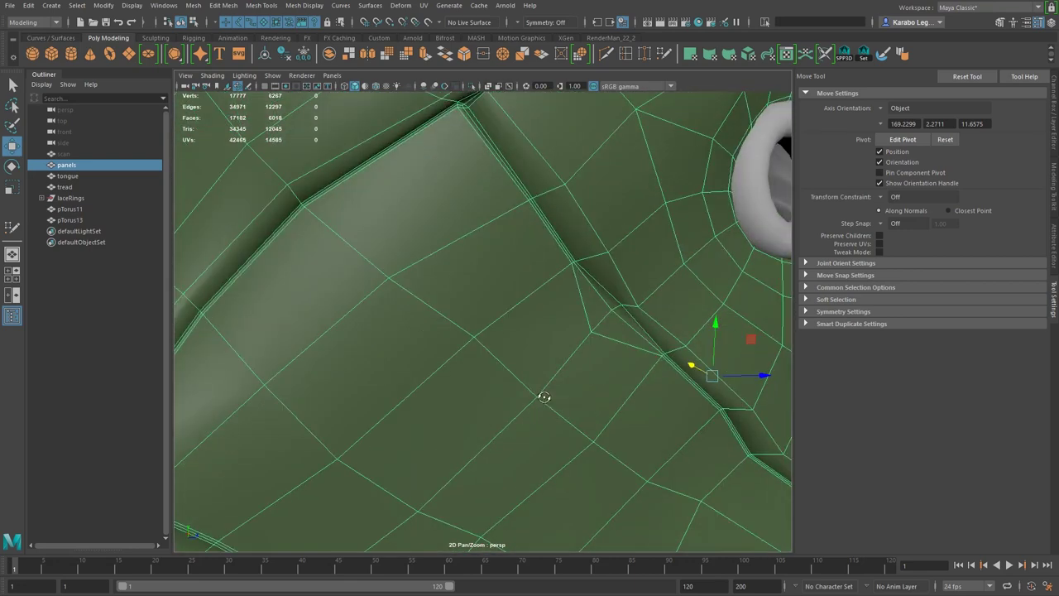
pyautogui.moveTo(567, 329); pyautogui.dragTo(568, 330, button='right')
pyautogui.click(590, 333)
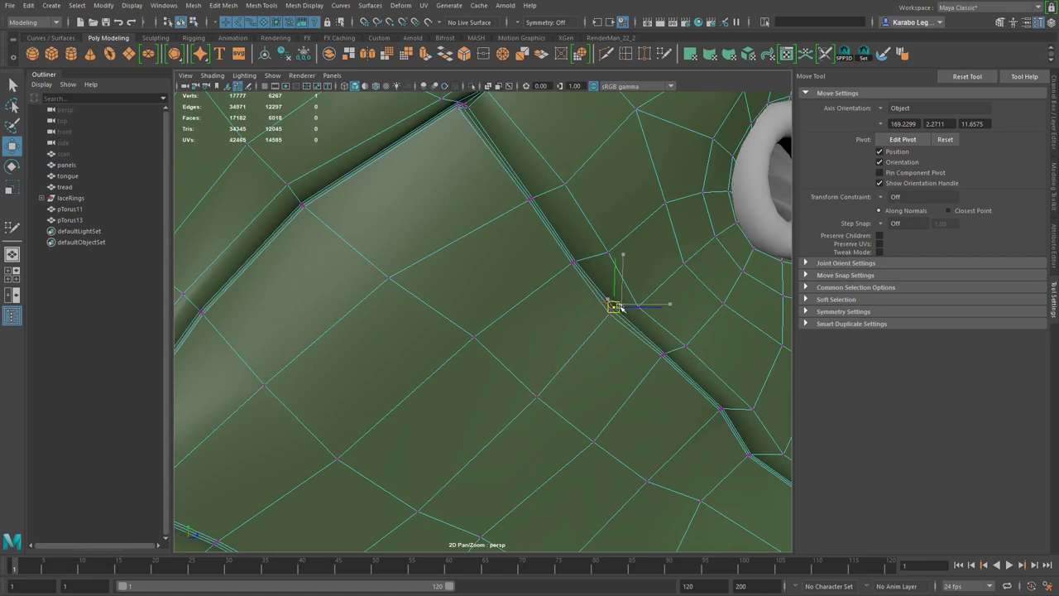
pyautogui.keyDown('alt'); pyautogui.moveTo(626, 333); pyautogui.dragTo(606, 334); pyautogui.keyUp('alt')
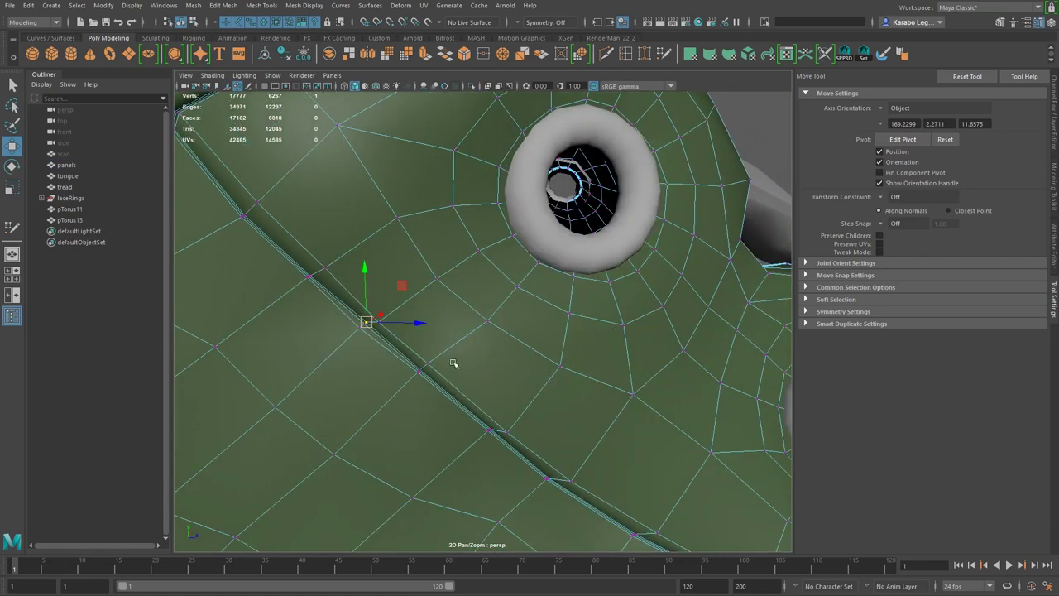
# - Check the vertices along the seams between the eyelet panel, the ankle and the side panels
pyautogui.keyDown('alt'); pyautogui.moveTo(453, 363); pyautogui.dragTo(435, 367, button='right'); pyautogui.keyUp('alt')
pyautogui.keyDown('alt'); pyautogui.moveTo(521, 432); pyautogui.dragTo(473, 405, button='middle'); pyautogui.keyUp('alt')
pyautogui.keyDown('alt'); pyautogui.moveTo(473, 406); pyautogui.dragTo(470, 400); pyautogui.keyUp('alt')
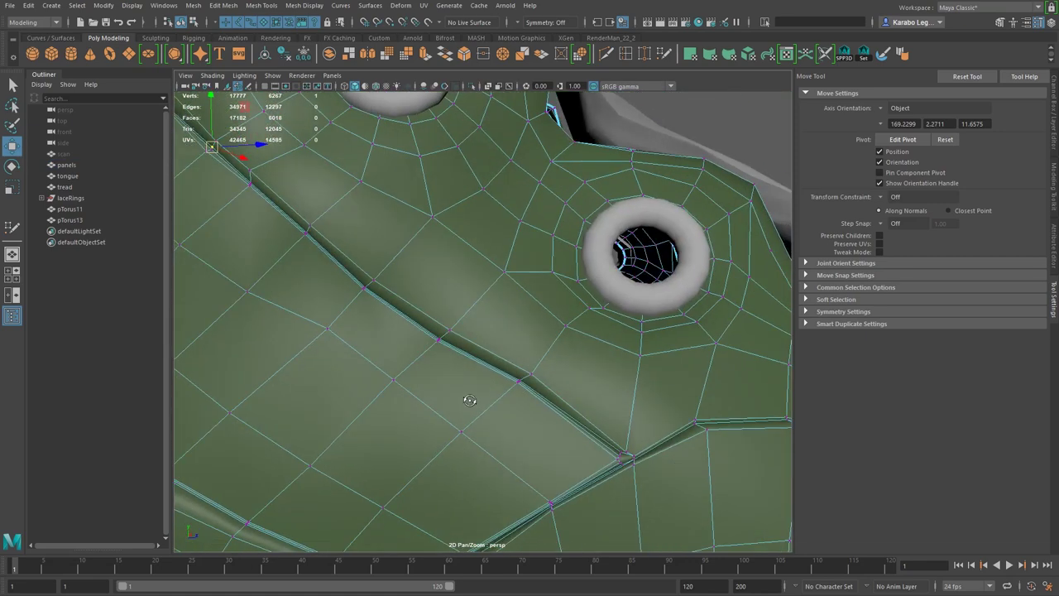
pyautogui.keyDown('alt'); pyautogui.moveTo(469, 401); pyautogui.dragTo(419, 414, button='right'); pyautogui.keyUp('alt')
pyautogui.keyDown('alt'); pyautogui.moveTo(418, 413); pyautogui.dragTo(501, 461, button='middle'); pyautogui.keyUp('alt')
pyautogui.keyDown('alt'); pyautogui.moveTo(414, 337); pyautogui.dragTo(505, 447, button='middle'); pyautogui.keyUp('alt')
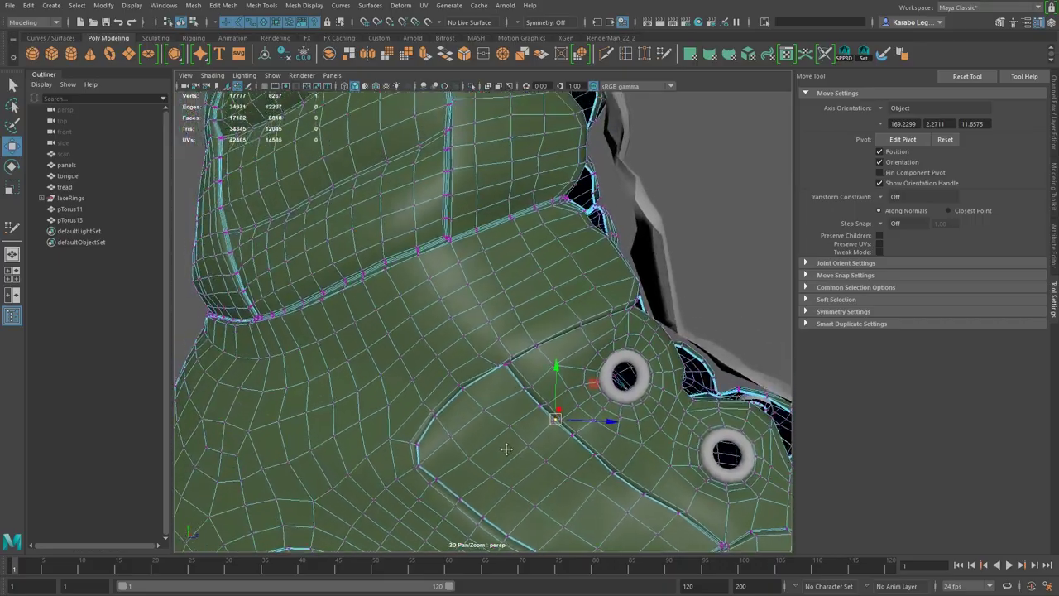
pyautogui.keyDown('alt'); pyautogui.moveTo(506, 447); pyautogui.dragTo(569, 452); pyautogui.keyUp('alt')
pyautogui.keyDown('alt'); pyautogui.moveTo(489, 424); pyautogui.dragTo(560, 486); pyautogui.keyUp('alt')
pyautogui.keyDown('alt'); pyautogui.moveTo(560, 485); pyautogui.dragTo(628, 289, button='middle'); pyautogui.keyUp('alt')
pyautogui.keyDown('alt'); pyautogui.moveTo(475, 369); pyautogui.dragTo(627, 377, button='middle'); pyautogui.keyUp('alt')
pyautogui.keyDown('alt'); pyautogui.moveTo(626, 377); pyautogui.dragTo(797, 397); pyautogui.keyUp('alt')
pyautogui.keyDown('alt'); pyautogui.moveTo(206, 444); pyautogui.dragTo(411, 433, button='middle'); pyautogui.keyUp('alt')
# - Preview the panels smoothed in object mode, examine the whole boot's shape, and restore the unsmoothed display
pyautogui.moveTo(411, 432); pyautogui.dragTo(500, 371, button='right')
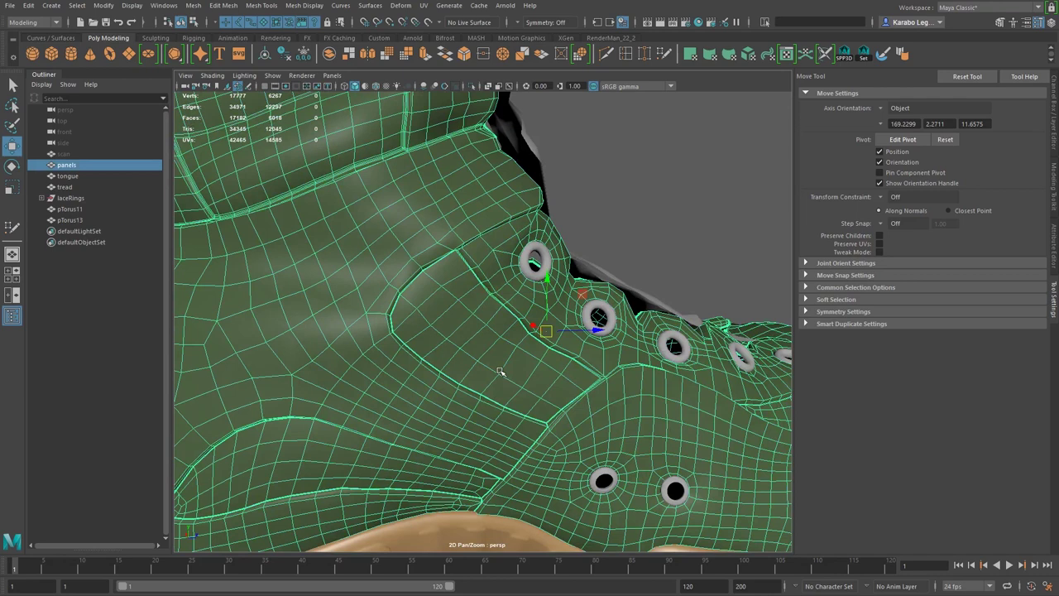
pyautogui.click(659, 146)
pyautogui.keyDown('alt'); pyautogui.moveTo(674, 236); pyautogui.dragTo(579, 240, button='right'); pyautogui.keyUp('alt')
pyautogui.keyDown('alt'); pyautogui.moveTo(579, 240); pyautogui.dragTo(291, 246); pyautogui.keyUp('alt')
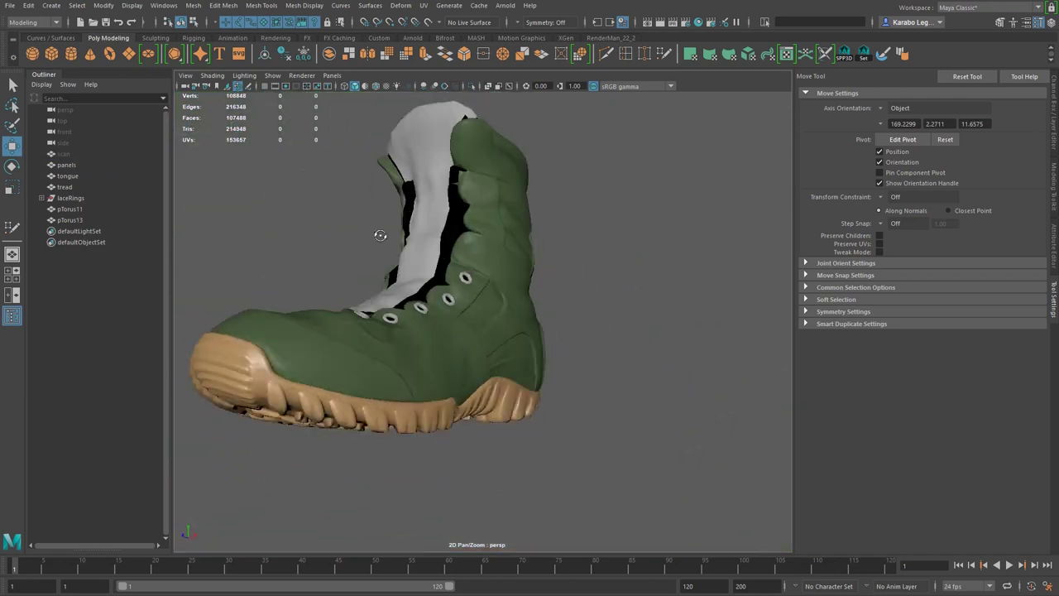
pyautogui.keyDown('alt'); pyautogui.moveTo(368, 223); pyautogui.dragTo(333, 250); pyautogui.keyUp('alt')
pyautogui.keyDown('alt'); pyautogui.moveTo(333, 250); pyautogui.dragTo(452, 361, button='right'); pyautogui.keyUp('alt')
pyautogui.keyDown('alt'); pyautogui.moveTo(452, 361); pyautogui.dragTo(428, 412); pyautogui.keyUp('alt')
pyautogui.keyDown('alt'); pyautogui.moveTo(428, 412); pyautogui.dragTo(568, 449, button='right'); pyautogui.keyUp('alt')
pyautogui.click(568, 449)
pyautogui.press('1')
pyautogui.keyDown('alt'); pyautogui.moveTo(568, 449); pyautogui.dragTo(528, 446); pyautogui.keyUp('alt')
pyautogui.keyDown('alt'); pyautogui.moveTo(528, 447); pyautogui.dragTo(464, 409, button='right'); pyautogui.keyUp('alt')
pyautogui.keyDown('alt'); pyautogui.moveTo(645, 413); pyautogui.dragTo(602, 390); pyautogui.keyUp('alt')
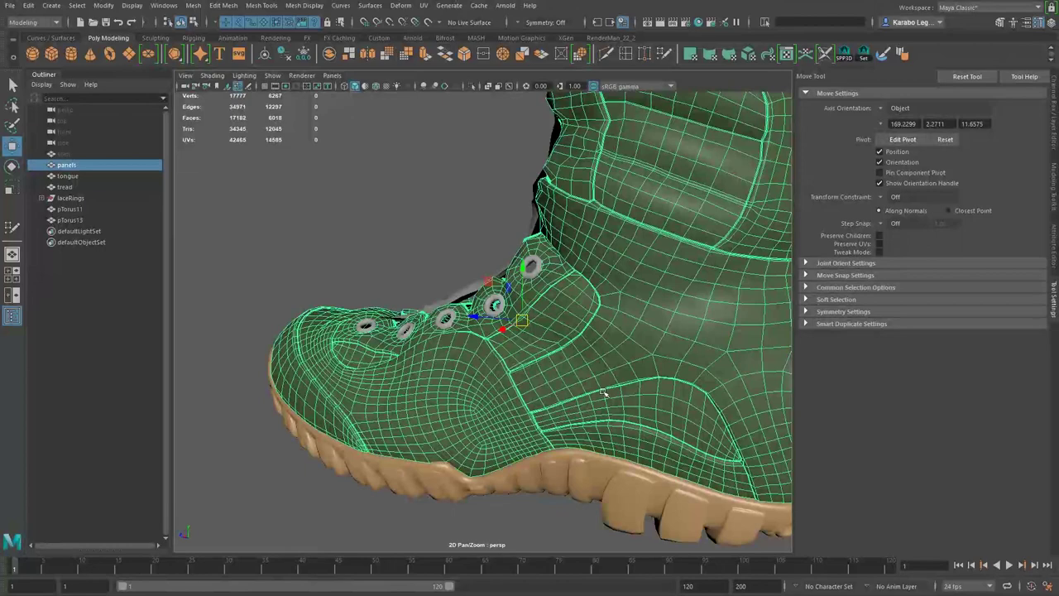
# - Switch the viewport to full screen, deselect the panels, and examine the eyelets, toe, tongue opening and boot interior
pyautogui.keyDown('alt'); pyautogui.moveTo(486, 329); pyautogui.dragTo(545, 340); pyautogui.keyUp('alt')
pyautogui.hotkey('ctrl', 'space')
pyautogui.scroll(-3, 652, 331)
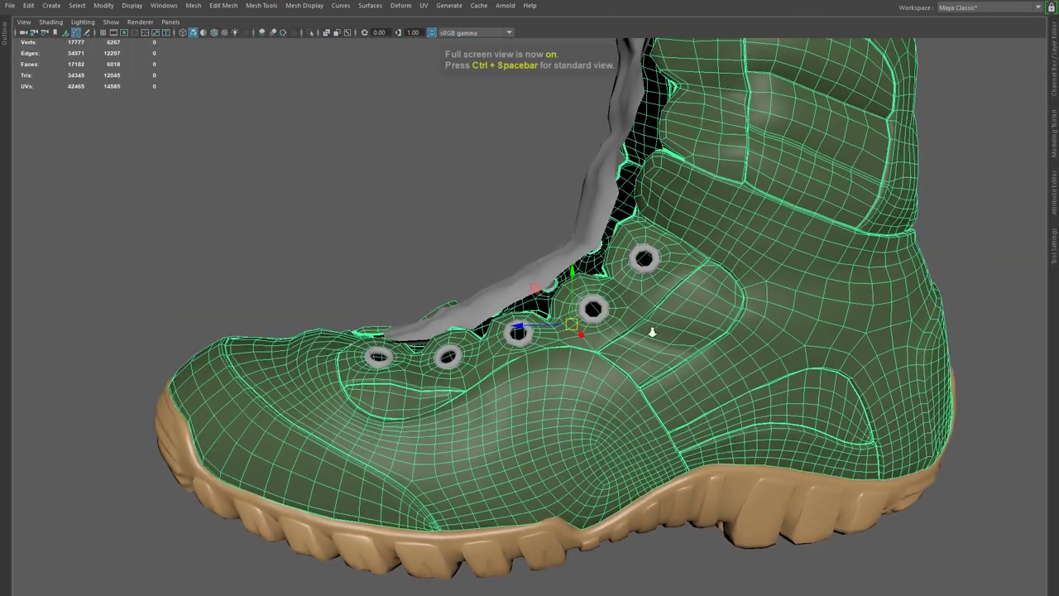
pyautogui.click(374, 230)
pyautogui.keyDown('alt'); pyautogui.moveTo(450, 272); pyautogui.dragTo(464, 229); pyautogui.keyUp('alt')
pyautogui.keyDown('alt'); pyautogui.moveTo(465, 229); pyautogui.dragTo(441, 302, button='middle'); pyautogui.keyUp('alt')
pyautogui.keyDown('alt'); pyautogui.moveTo(699, 337); pyautogui.dragTo(750, 327); pyautogui.keyUp('alt')
pyautogui.keyDown('alt'); pyautogui.moveTo(650, 431); pyautogui.dragTo(542, 466); pyautogui.keyUp('alt')
pyautogui.keyDown('alt'); pyautogui.moveTo(499, 418); pyautogui.dragTo(439, 444); pyautogui.keyUp('alt')
pyautogui.keyDown('alt'); pyautogui.moveTo(440, 444); pyautogui.dragTo(675, 376, button='middle'); pyautogui.keyUp('alt')
pyautogui.keyDown('alt'); pyautogui.moveTo(675, 376); pyautogui.dragTo(725, 454, button='right'); pyautogui.keyUp('alt')
pyautogui.keyDown('alt'); pyautogui.moveTo(726, 454); pyautogui.dragTo(636, 456); pyautogui.keyUp('alt')
pyautogui.keyDown('alt'); pyautogui.moveTo(636, 457); pyautogui.dragTo(664, 515, button='right'); pyautogui.keyUp('alt')
pyautogui.keyDown('alt'); pyautogui.moveTo(664, 515); pyautogui.dragTo(578, 471); pyautogui.keyUp('alt')
pyautogui.keyDown('alt'); pyautogui.moveTo(413, 364); pyautogui.dragTo(430, 286); pyautogui.keyUp('alt')
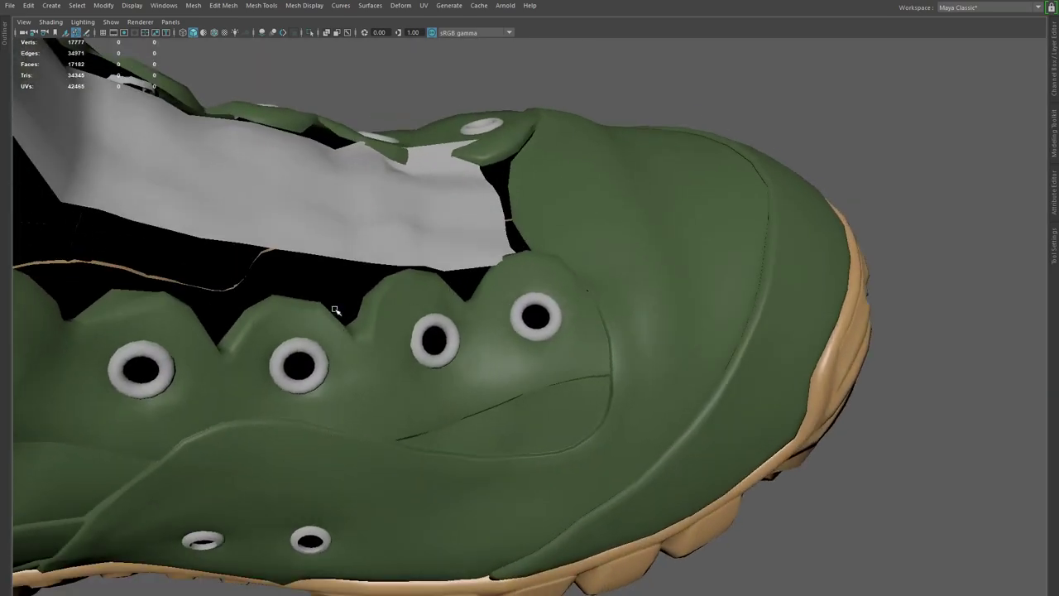
pyautogui.keyDown('alt'); pyautogui.moveTo(163, 353); pyautogui.dragTo(325, 266); pyautogui.keyUp('alt')
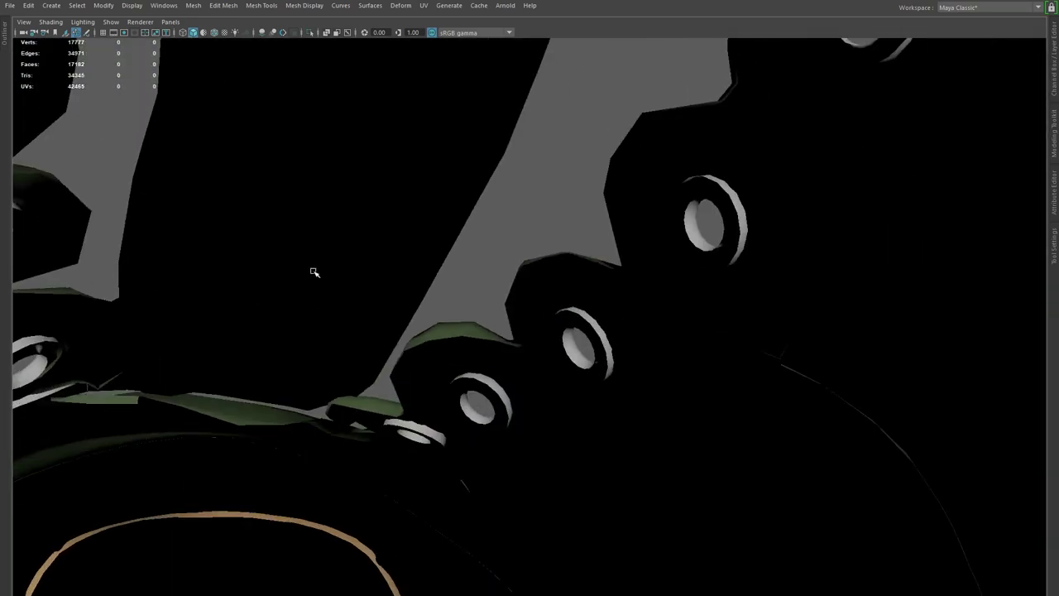
# - Preview the panels smoothed around the toe and front eyelets, then restore their unsmoothed display
pyautogui.keyDown('alt'); pyautogui.moveTo(388, 363); pyautogui.dragTo(291, 460); pyautogui.keyUp('alt')
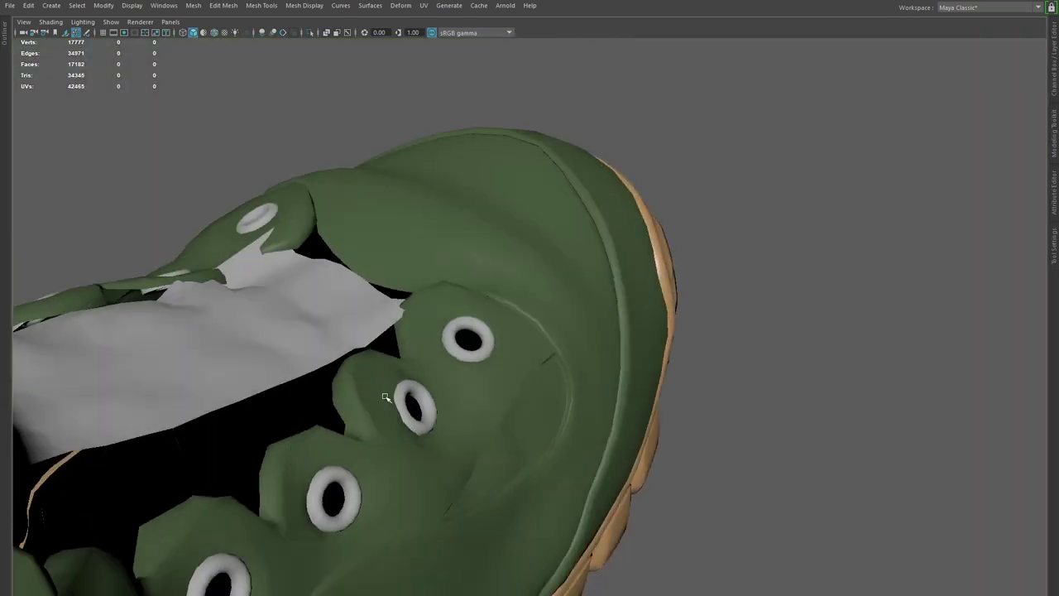
pyautogui.keyDown('alt'); pyautogui.moveTo(381, 403); pyautogui.dragTo(388, 414); pyautogui.keyUp('alt')
pyautogui.click(377, 374)
pyautogui.press('3')
pyautogui.click(859, 193)
pyautogui.keyDown('alt'); pyautogui.moveTo(859, 193); pyautogui.dragTo(703, 326); pyautogui.keyUp('alt')
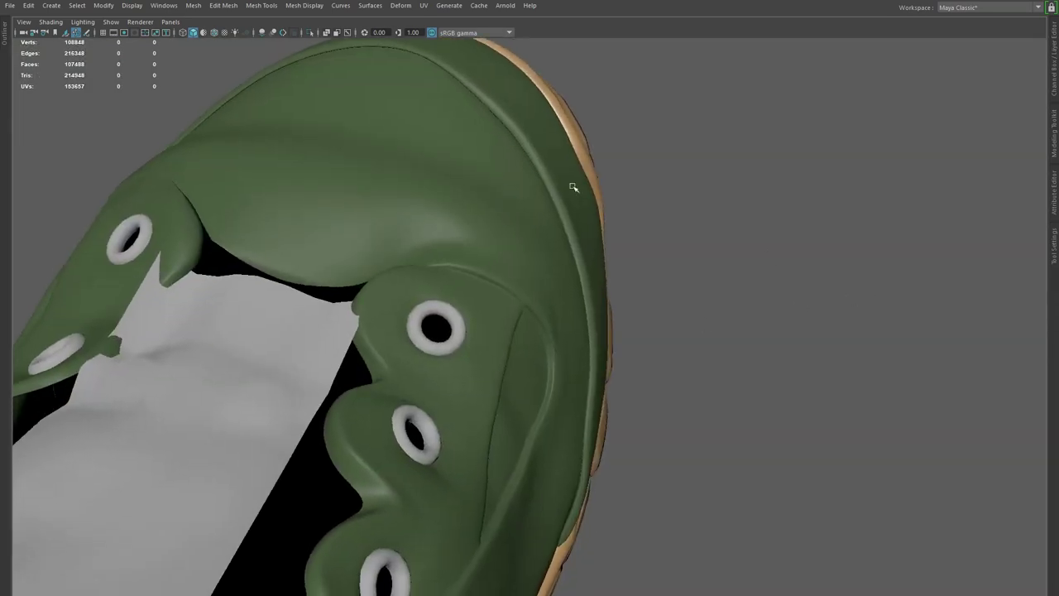
pyautogui.click(356, 438)
pyautogui.press('1')
# - Examine the edge flow around the eyelets and in the notches between the scalloped eyelet flaps
pyautogui.keyDown('alt'); pyautogui.moveTo(411, 456); pyautogui.dragTo(322, 418); pyautogui.keyUp('alt')
pyautogui.keyDown('alt'); pyautogui.moveTo(382, 387); pyautogui.dragTo(443, 381, button='middle'); pyautogui.keyUp('alt')
pyautogui.keyDown('alt'); pyautogui.moveTo(443, 381); pyautogui.dragTo(633, 450, button='right'); pyautogui.keyUp('alt')
pyautogui.keyDown('alt'); pyautogui.moveTo(634, 449); pyautogui.dragTo(404, 443); pyautogui.keyUp('alt')
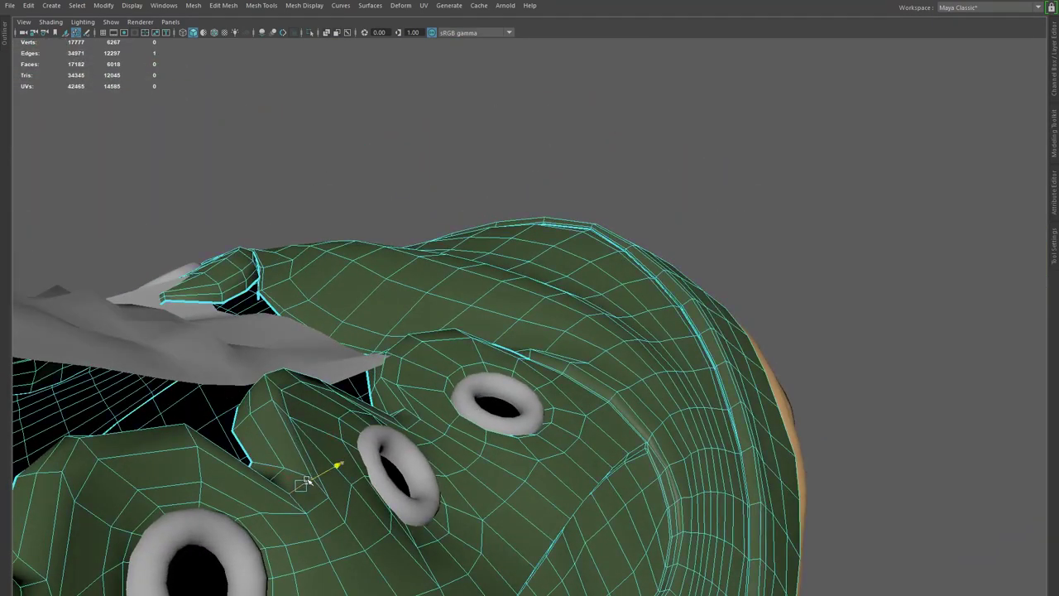
pyautogui.keyDown('alt'); pyautogui.moveTo(312, 484); pyautogui.dragTo(424, 501); pyautogui.keyUp('alt')
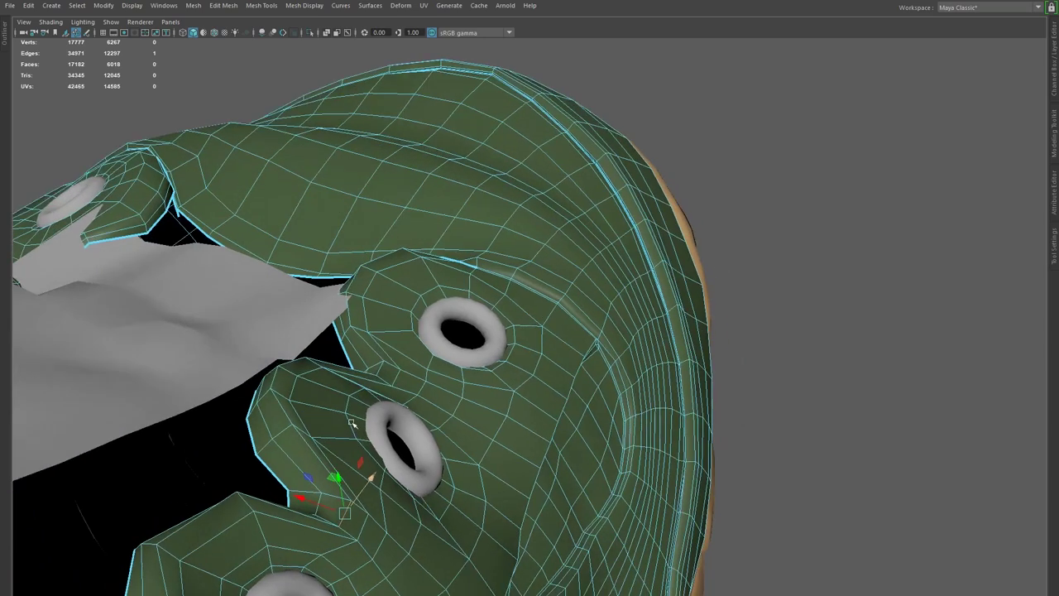
pyautogui.moveTo(320, 427)
pyautogui.keyDown('alt'); pyautogui.mouseDown()
pyautogui.moveTo(340, 427)
pyautogui.moveTo(316, 436)
pyautogui.mouseUp(); pyautogui.keyUp('alt')
pyautogui.keyDown('alt'); pyautogui.moveTo(368, 474); pyautogui.dragTo(385, 441); pyautogui.keyUp('alt')
pyautogui.keyDown('alt'); pyautogui.moveTo(641, 425); pyautogui.dragTo(593, 425); pyautogui.keyUp('alt')
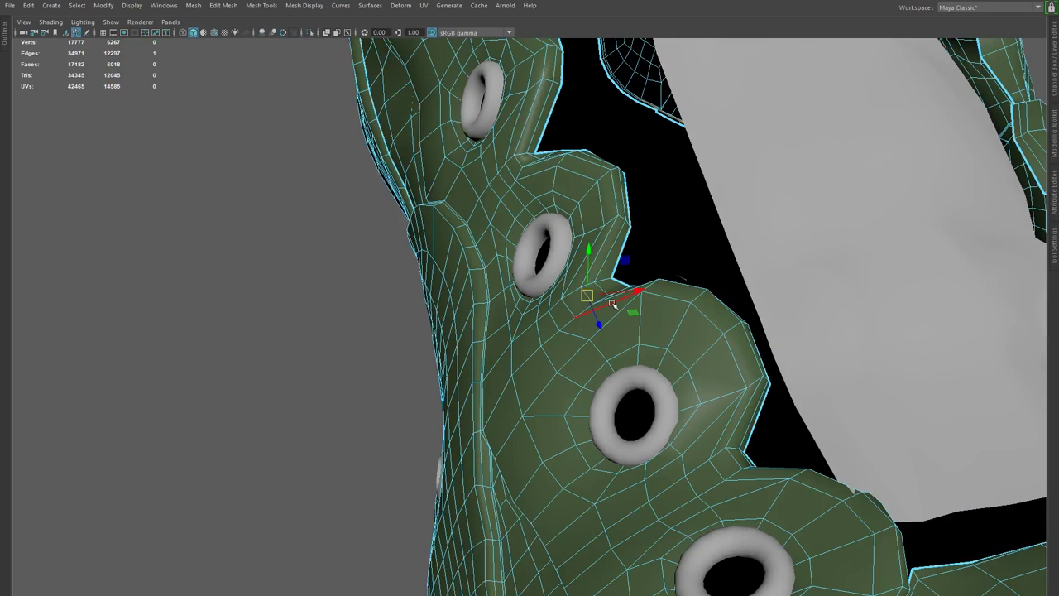
pyautogui.keyDown('alt'); pyautogui.moveTo(513, 183); pyautogui.dragTo(506, 179); pyautogui.keyUp('alt')
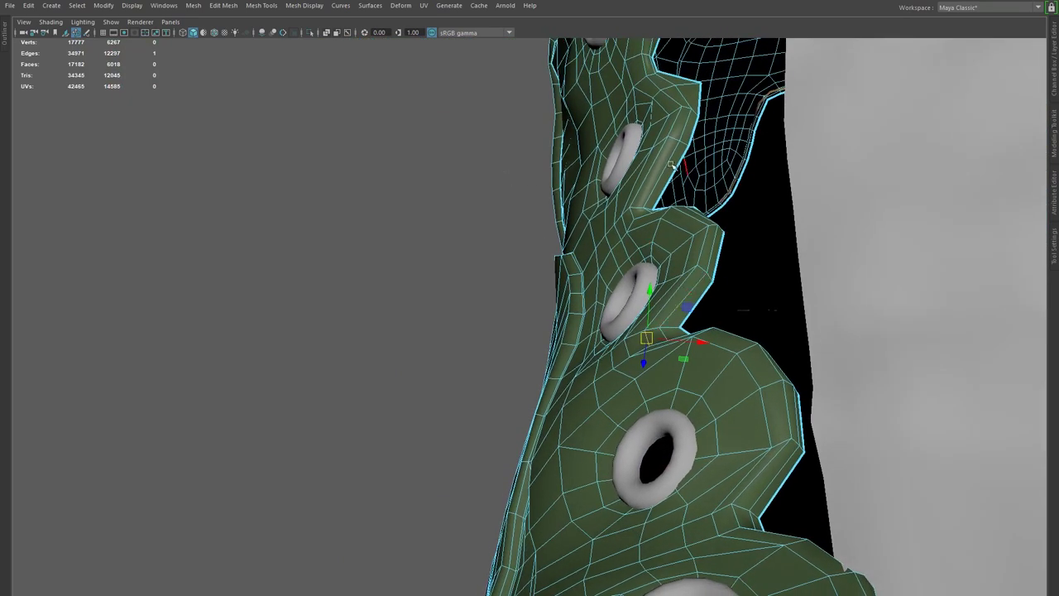
pyautogui.keyDown('alt'); pyautogui.moveTo(825, 252); pyautogui.dragTo(708, 223); pyautogui.keyUp('alt')
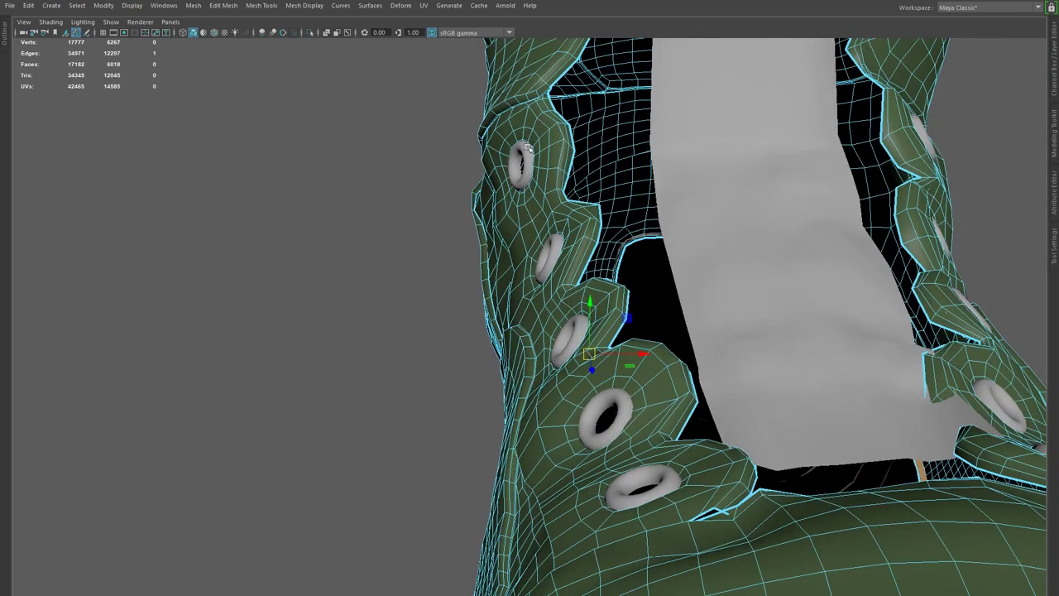
pyautogui.keyDown('alt'); pyautogui.moveTo(608, 223); pyautogui.dragTo(664, 262); pyautogui.keyUp('alt')
pyautogui.keyDown('alt'); pyautogui.moveTo(649, 266); pyautogui.dragTo(745, 373, button='middle'); pyautogui.keyUp('alt')
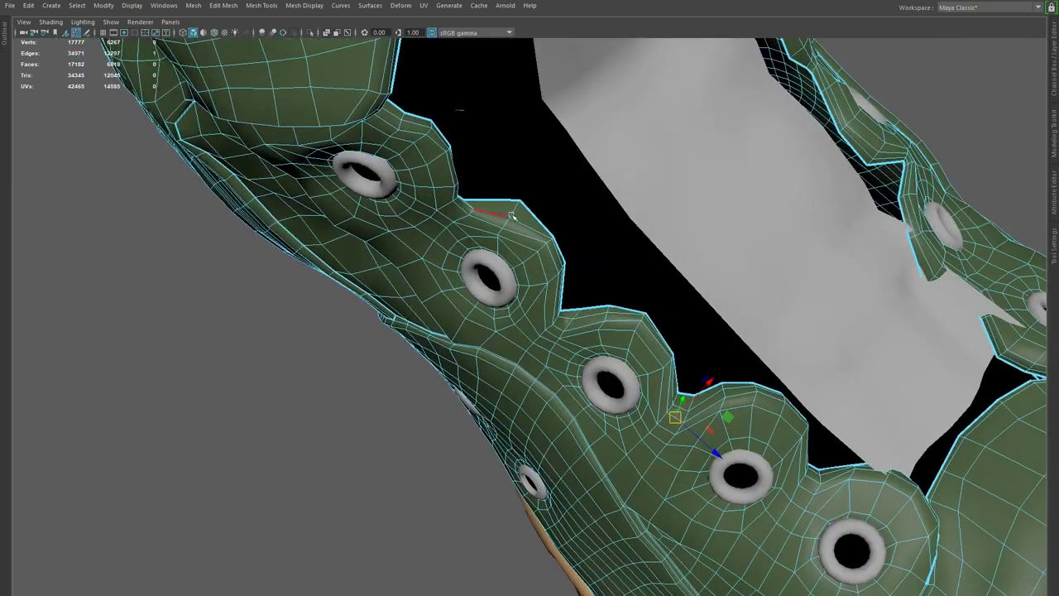
# - Select the corner vertex on an upper eyelet flap's scalloped border and examine the flaps along the tongue opening
pyautogui.click(517, 201)
pyautogui.keyDown('alt'); pyautogui.moveTo(523, 207); pyautogui.dragTo(602, 392); pyautogui.keyUp('alt')
pyautogui.keyDown('alt'); pyautogui.moveTo(789, 423); pyautogui.dragTo(622, 366, button='middle'); pyautogui.keyUp('alt')
pyautogui.keyDown('alt'); pyautogui.moveTo(621, 365); pyautogui.dragTo(567, 422); pyautogui.keyUp('alt')
pyautogui.keyDown('alt'); pyautogui.moveTo(567, 421); pyautogui.dragTo(497, 388, button='right'); pyautogui.keyUp('alt')
pyautogui.keyDown('alt'); pyautogui.moveTo(496, 389); pyautogui.dragTo(684, 359); pyautogui.keyUp('alt')
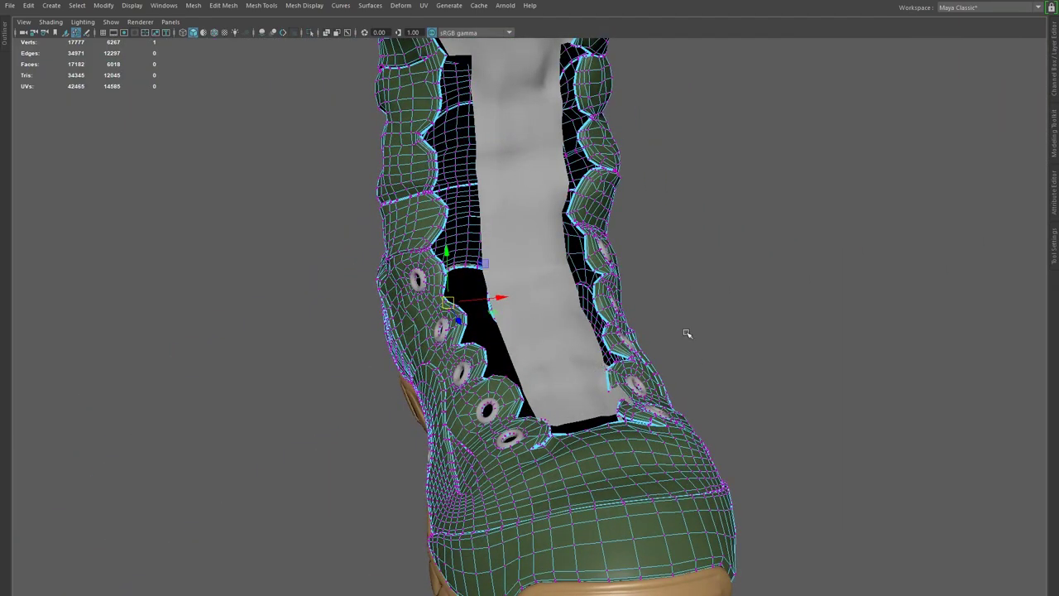
pyautogui.keyDown('alt'); pyautogui.moveTo(569, 168); pyautogui.dragTo(473, 311); pyautogui.keyUp('alt')
pyautogui.keyDown('alt'); pyautogui.moveTo(378, 295); pyautogui.dragTo(393, 322); pyautogui.keyUp('alt')
# - Return to object mode, deselect the panels, and examine the whole boot in side view
pyautogui.press('F8')
pyautogui.click(626, 271)
pyautogui.keyDown('alt'); pyautogui.moveTo(656, 351); pyautogui.dragTo(713, 408, button='middle'); pyautogui.keyUp('alt')
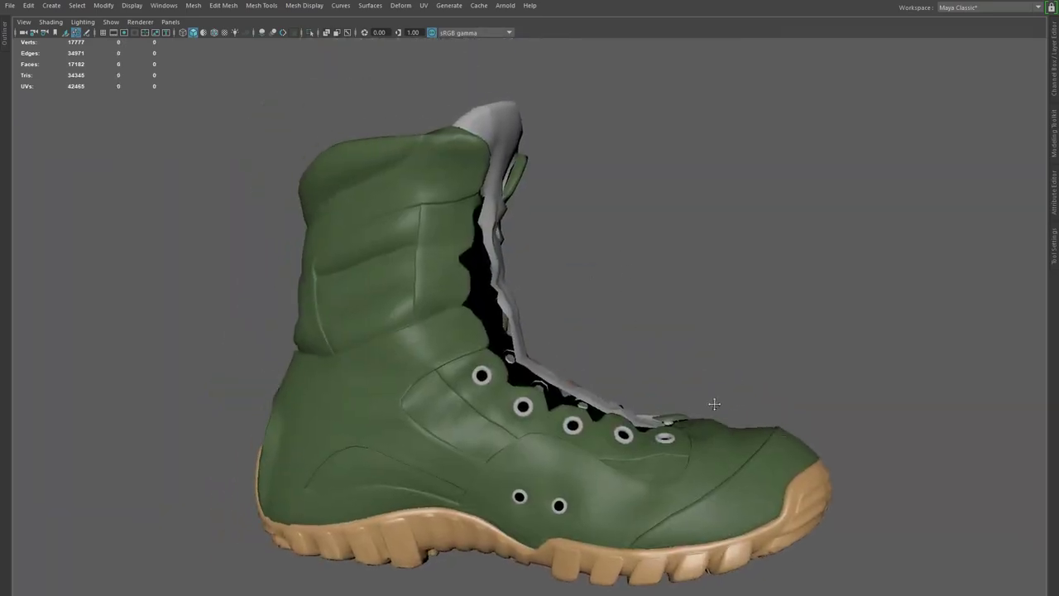
pyautogui.keyDown('alt'); pyautogui.moveTo(755, 431); pyautogui.dragTo(749, 432); pyautogui.keyUp('alt')
pyautogui.keyDown('alt'); pyautogui.moveTo(749, 432); pyautogui.dragTo(750, 414, button='middle'); pyautogui.keyUp('alt')
pyautogui.keyDown('alt'); pyautogui.moveTo(750, 415); pyautogui.dragTo(760, 412); pyautogui.keyUp('alt')
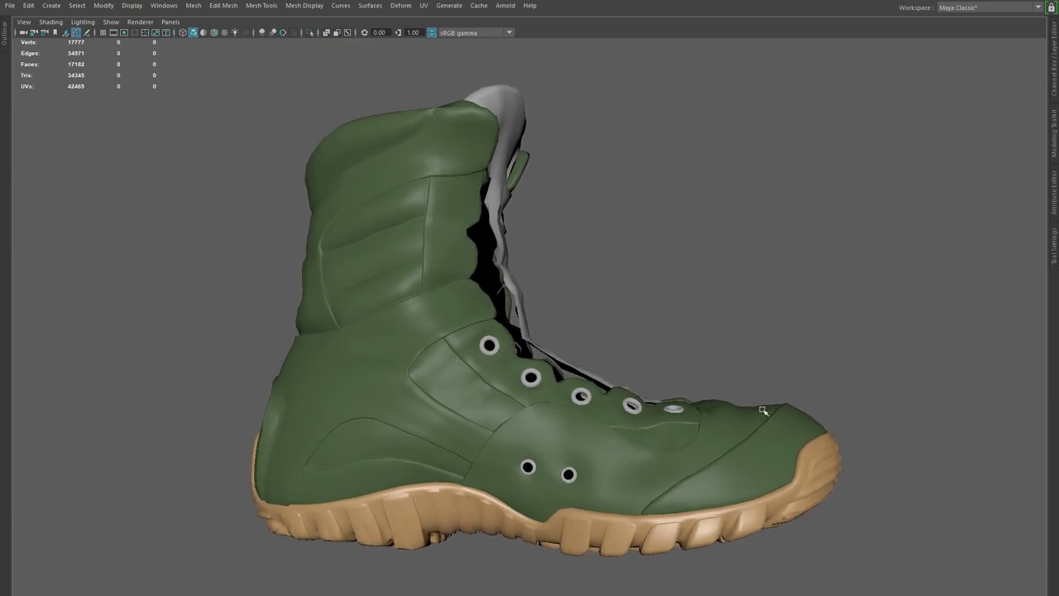